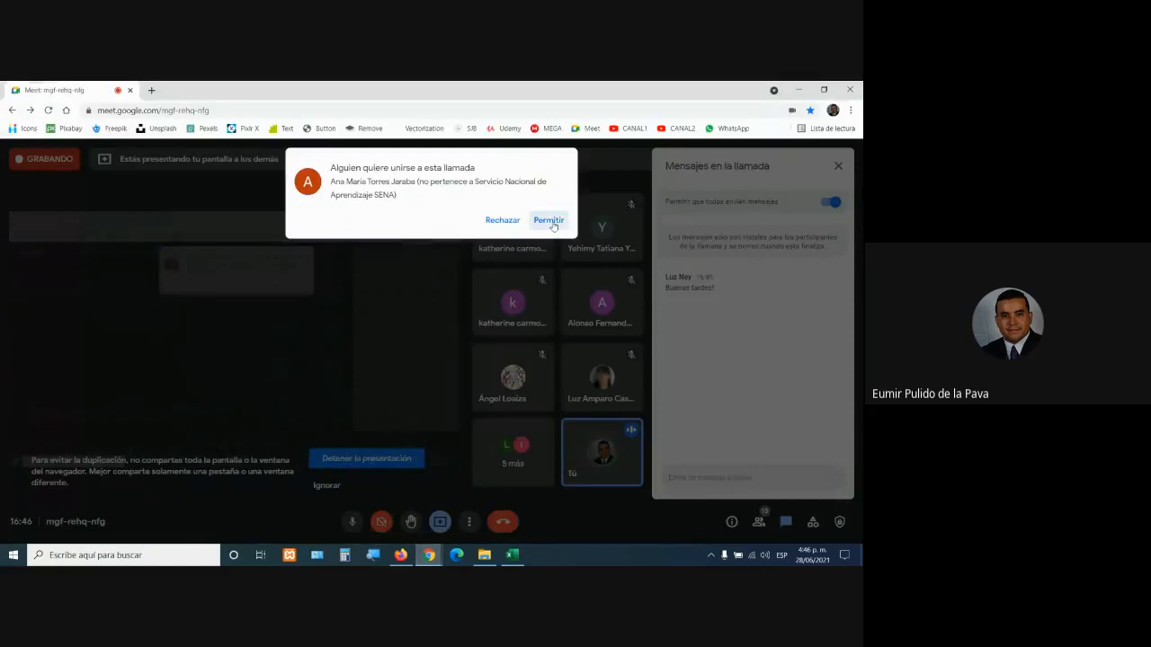
Switch to Firefox and open Series.xlsx from the course's download folder in Excel
click(401, 555)
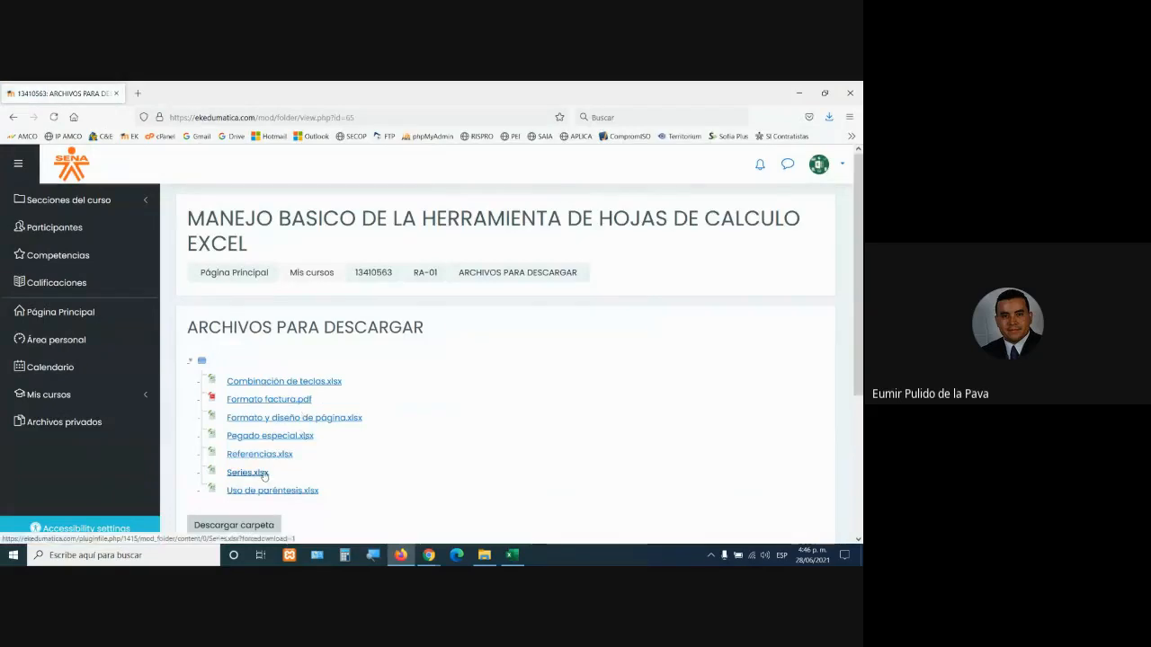
click(247, 472)
click(463, 305)
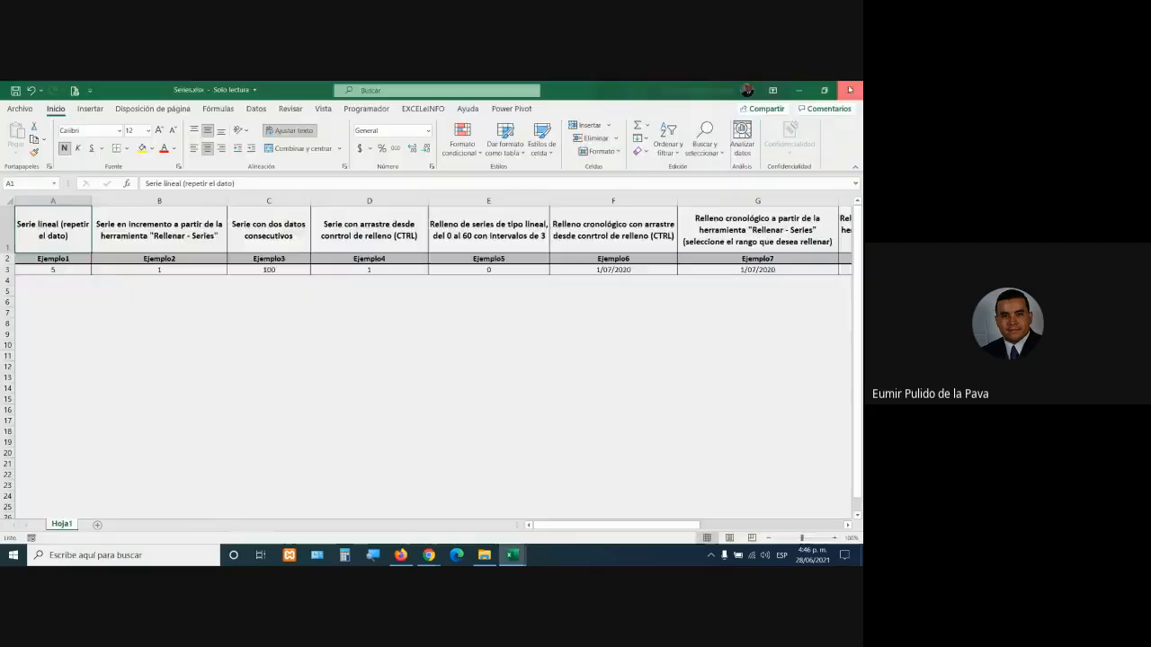
Close both open Excel workbooks and reopen Series.xlsx from the course's download folder in Firefox
click(850, 90)
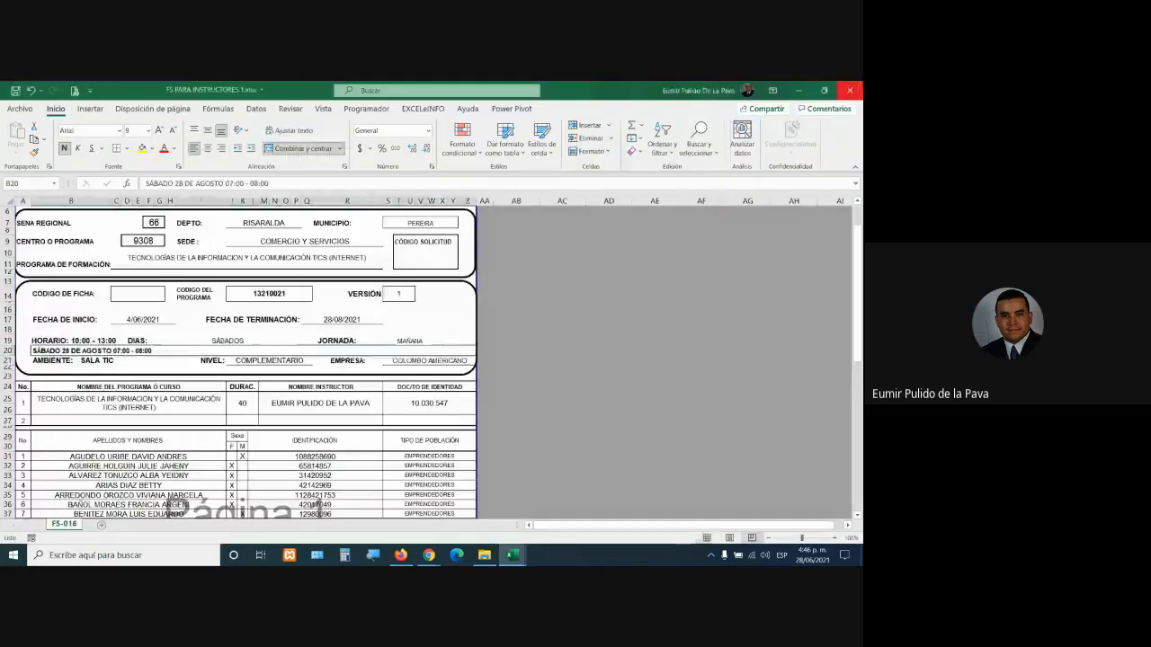
click(850, 90)
click(431, 342)
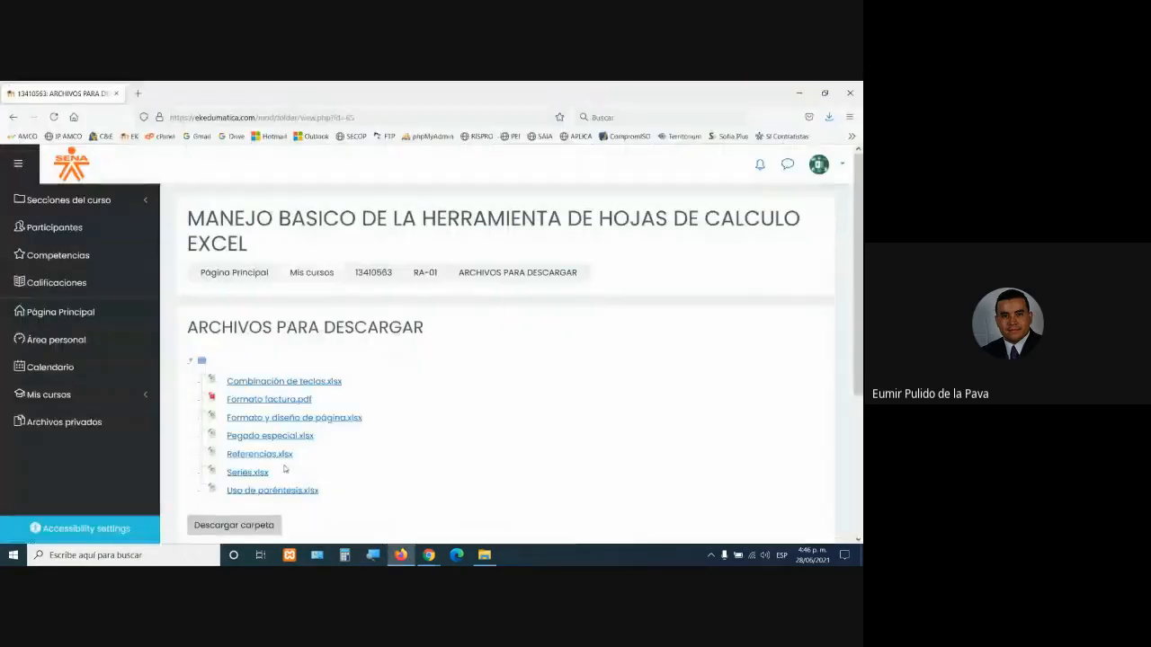
click(247, 473)
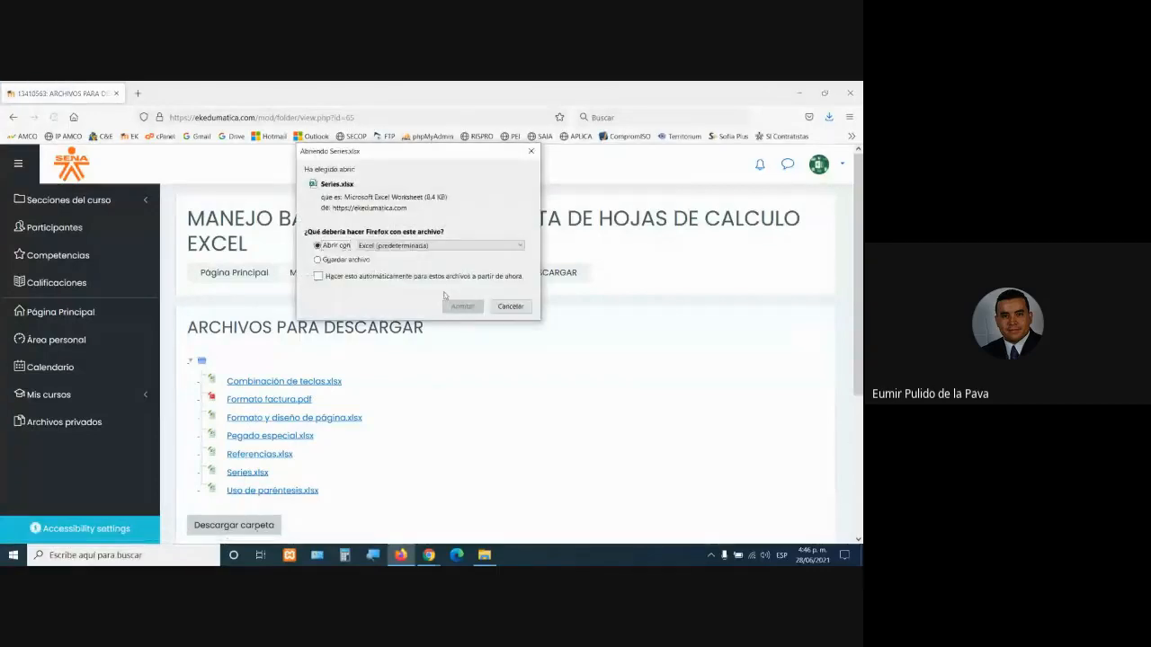
click(455, 308)
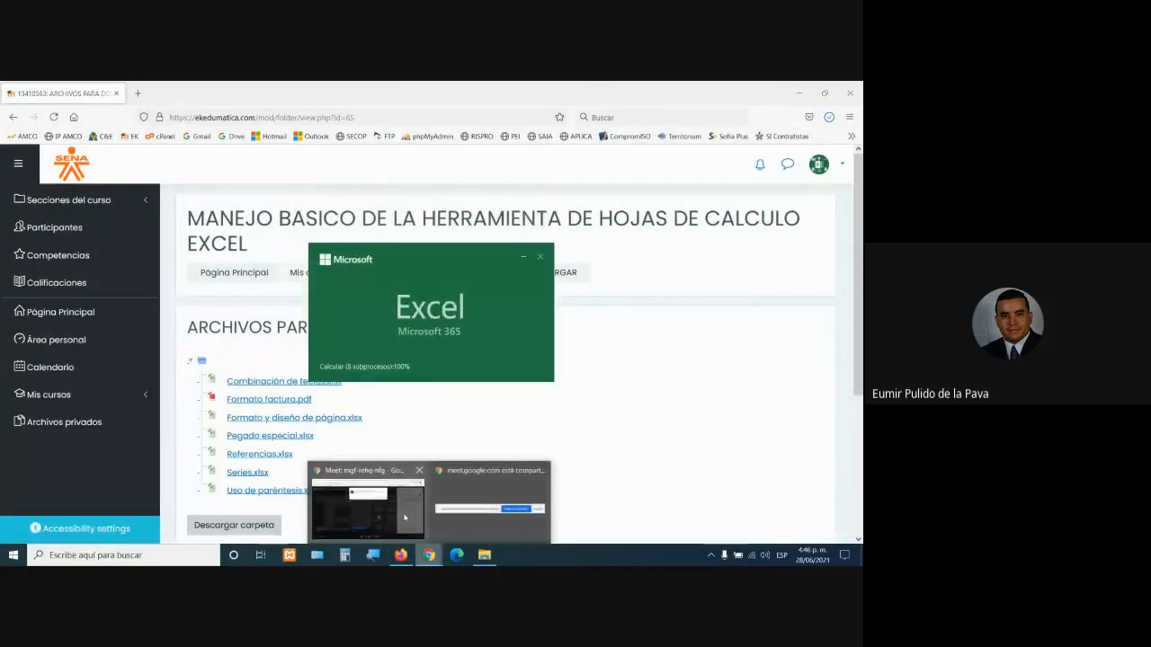
Switch to the Google Meet call, admit the waiting participant, and return to the Series workbook in Excel
click(359, 501)
click(543, 225)
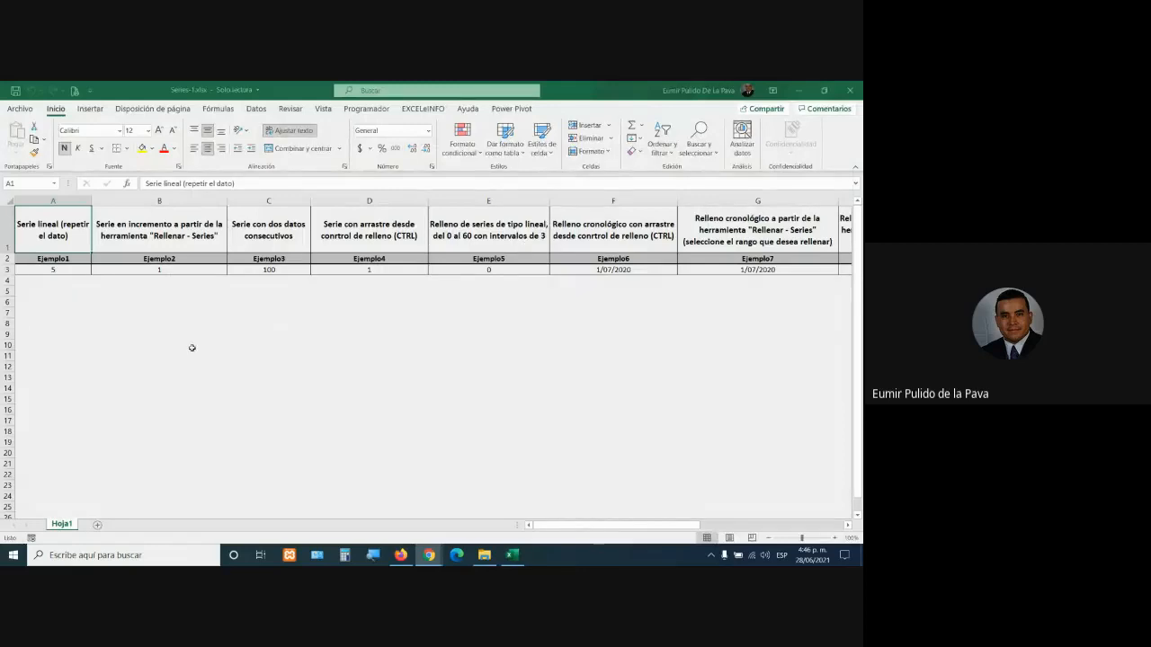
mouse_move(429, 555)
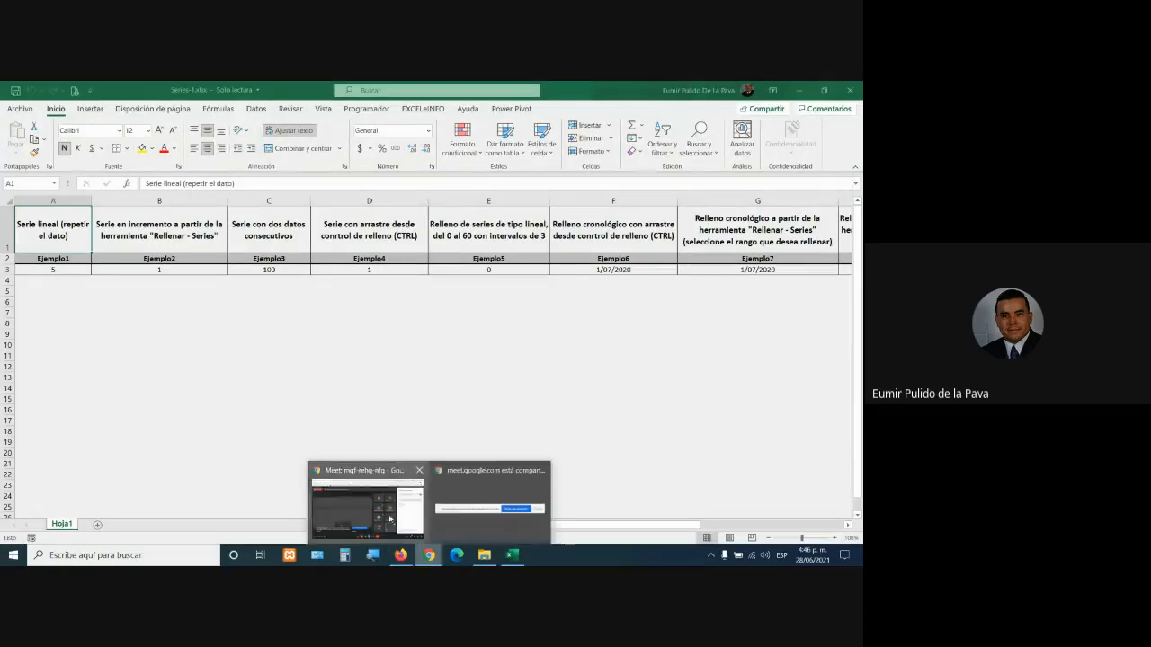
click(369, 503)
click(512, 554)
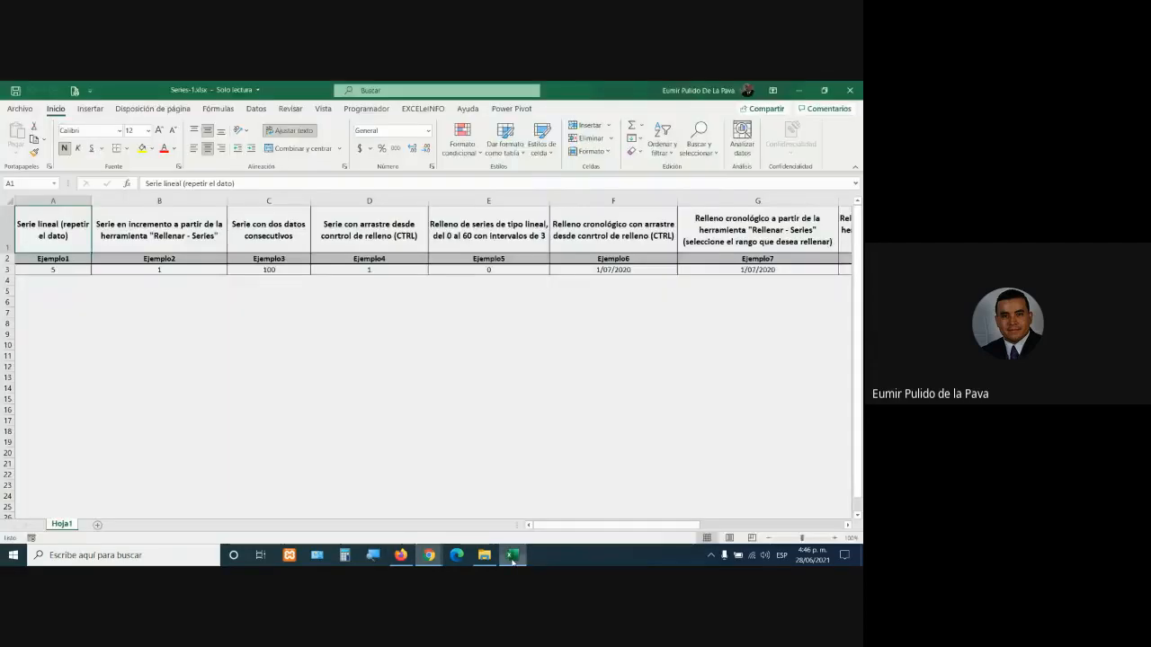
Enlarge the screen with Magnifier and repeat the value 5 from A3 down to A12 under Ejemplo1
click(60, 199)
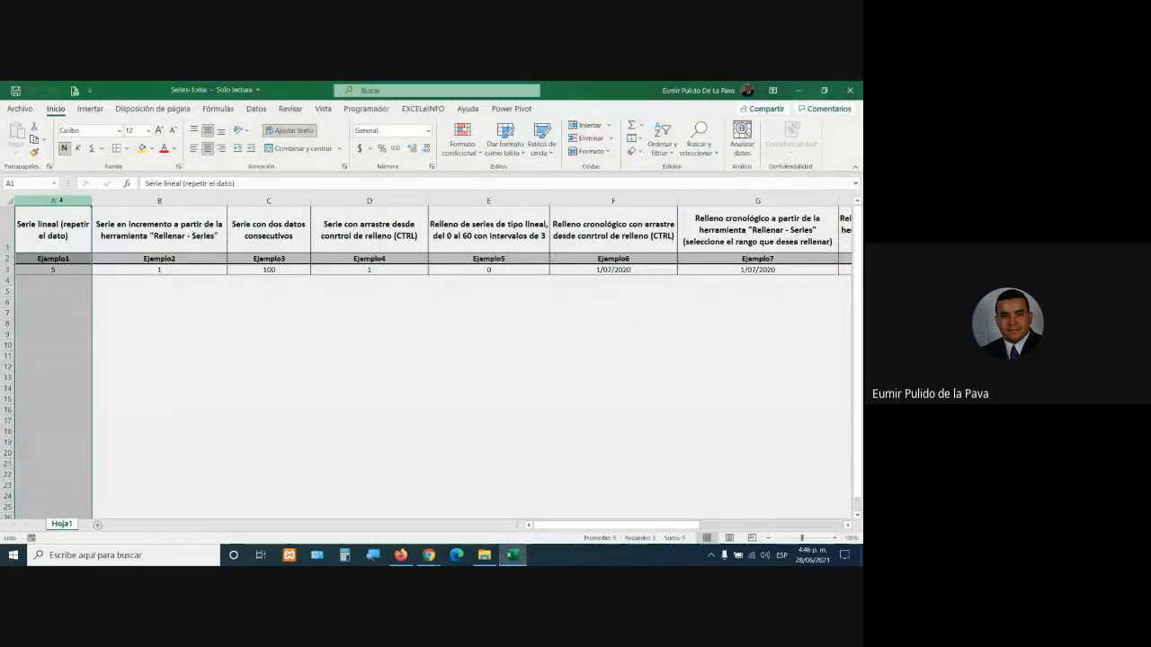
click(61, 270)
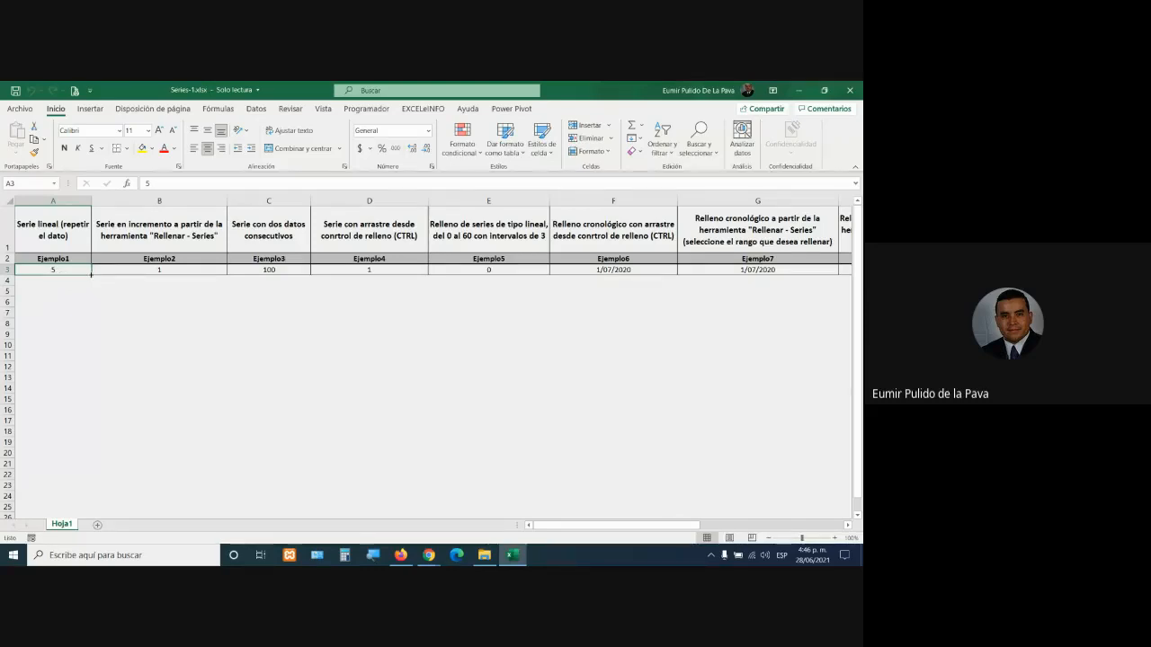
key(super+plus)
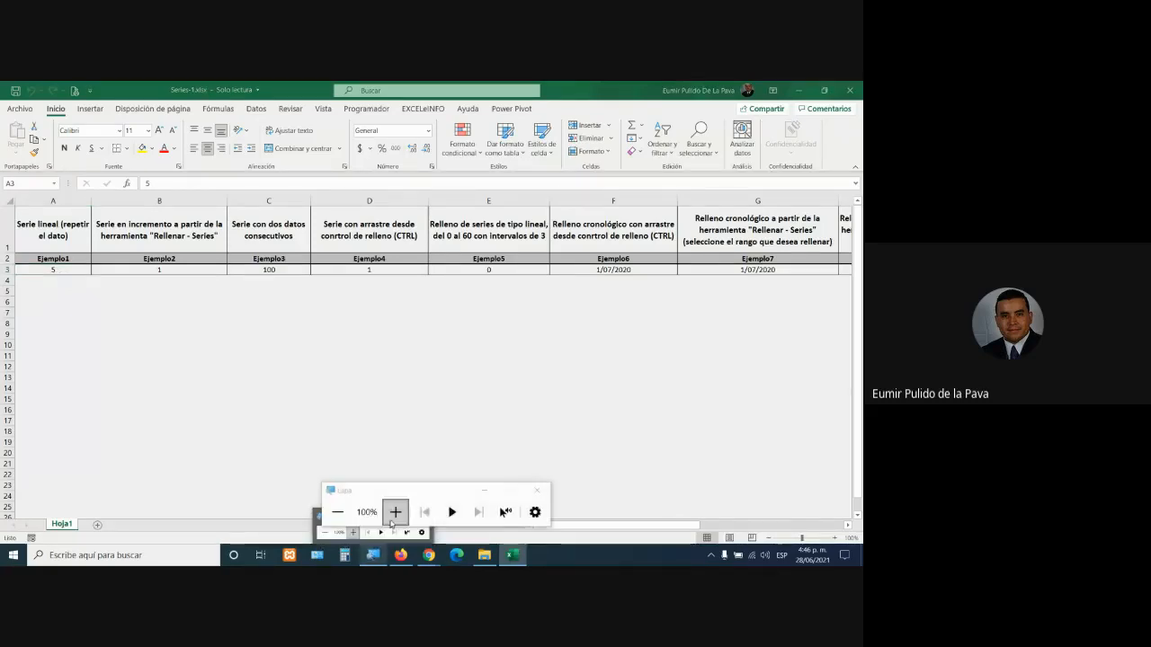
click(396, 512)
click(483, 490)
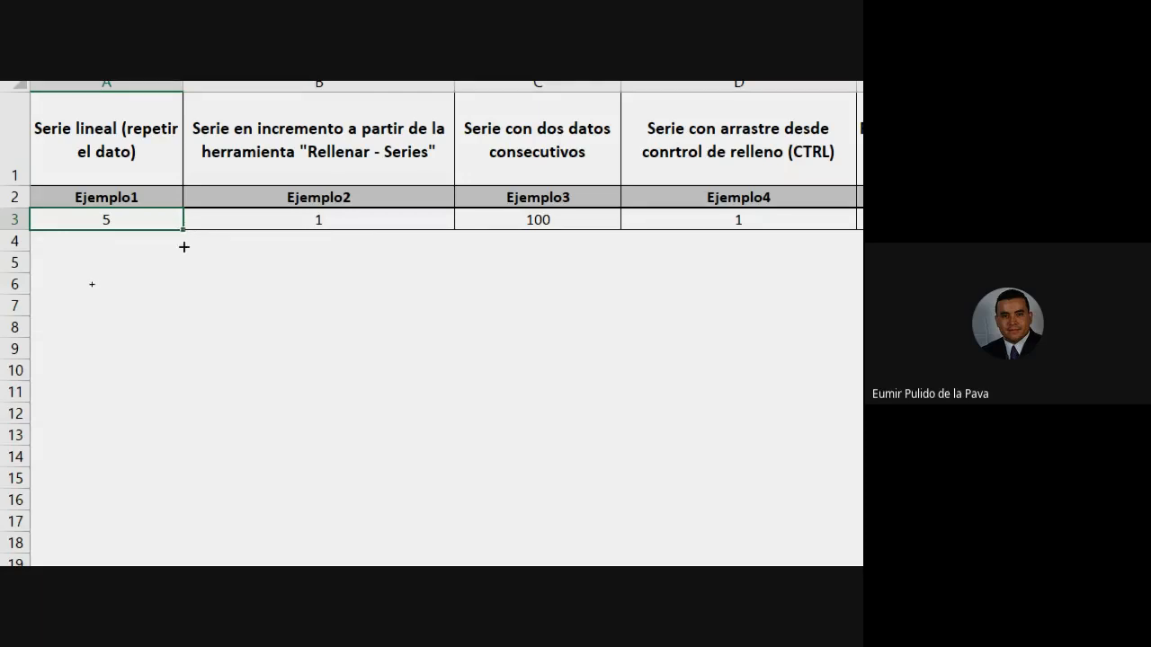
drag(183, 245, 164, 421)
scroll(614, 557, down, 1)
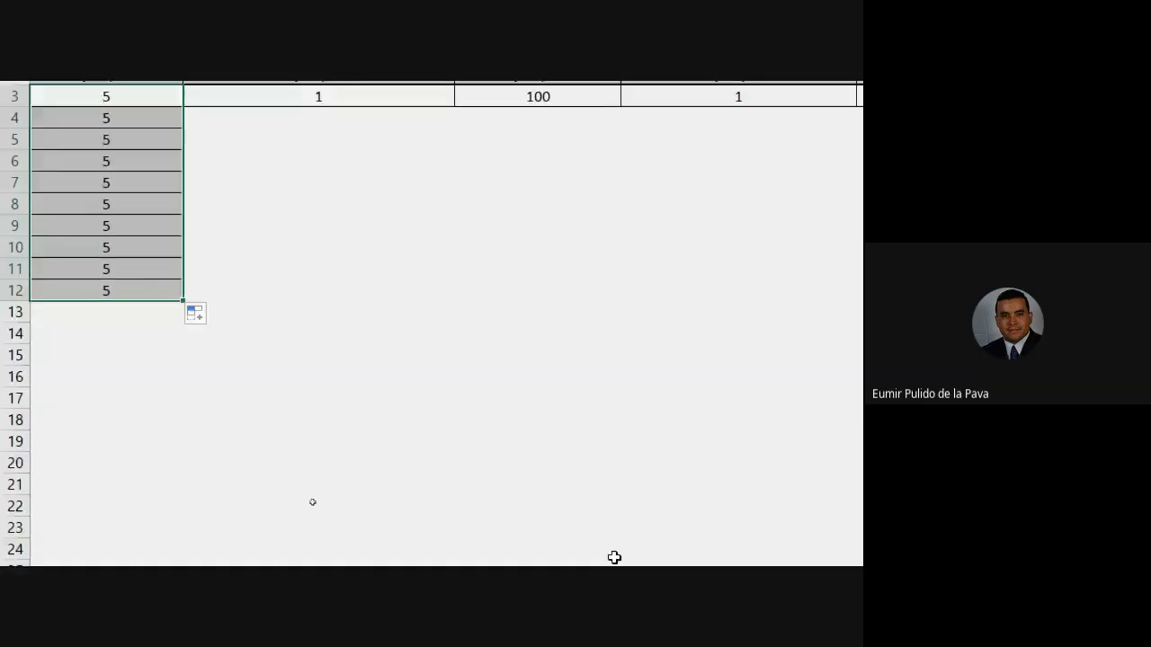
Let the waiting participant into the Google Meet call and switch back to the Excel workbook
click(462, 551)
click(360, 441)
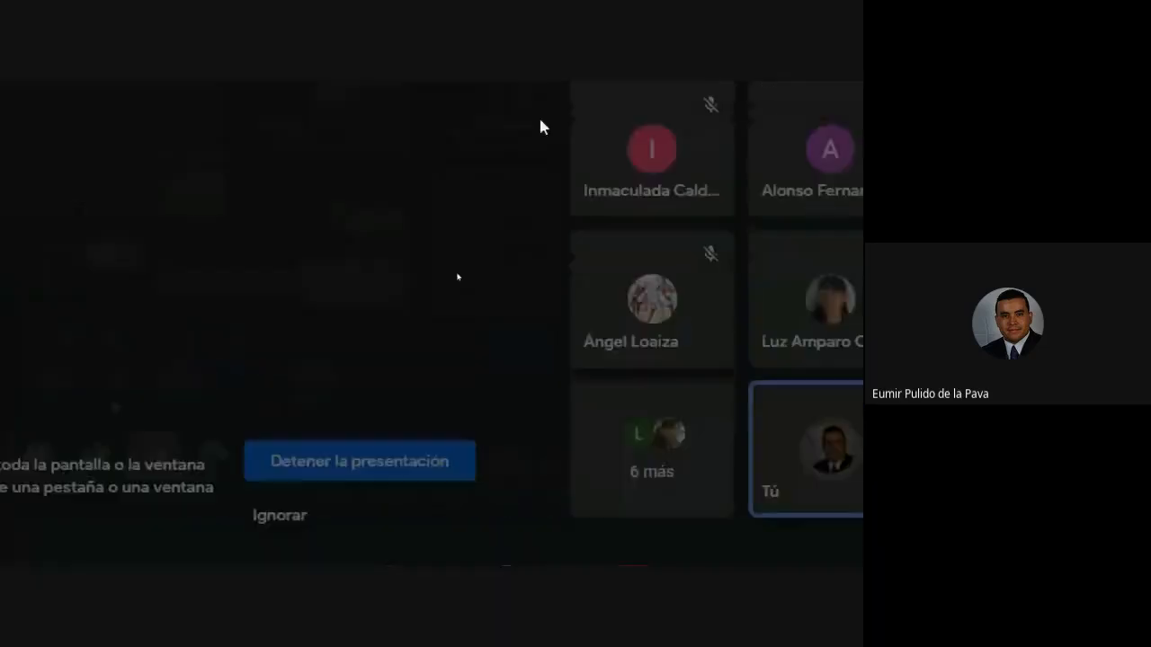
click(702, 206)
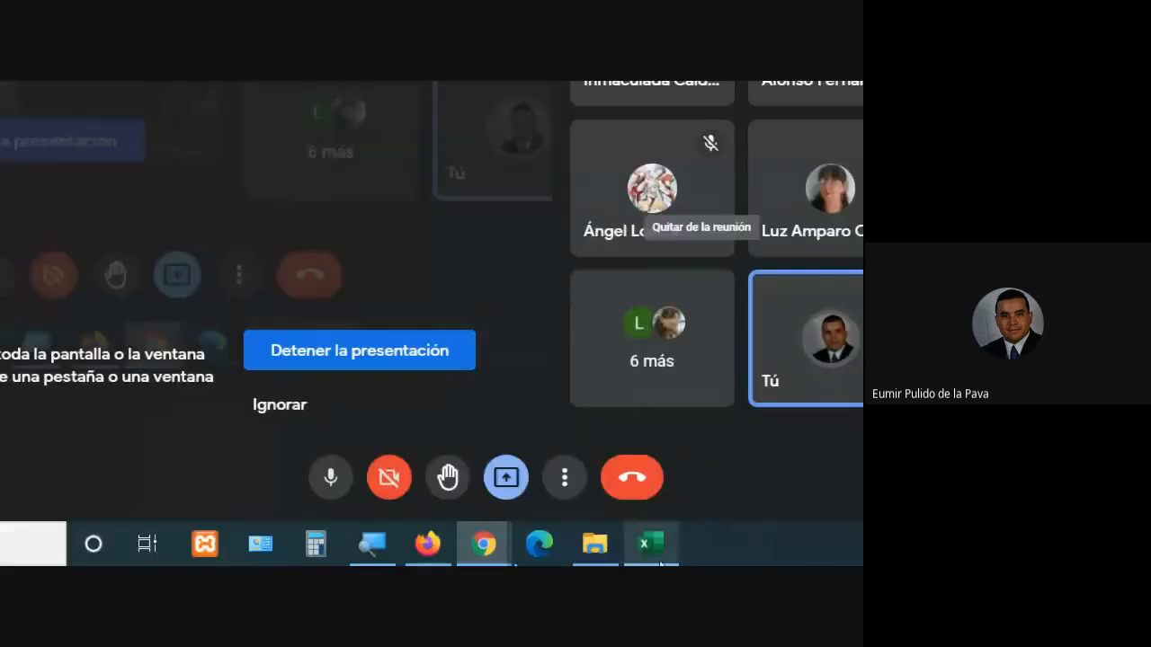
click(654, 551)
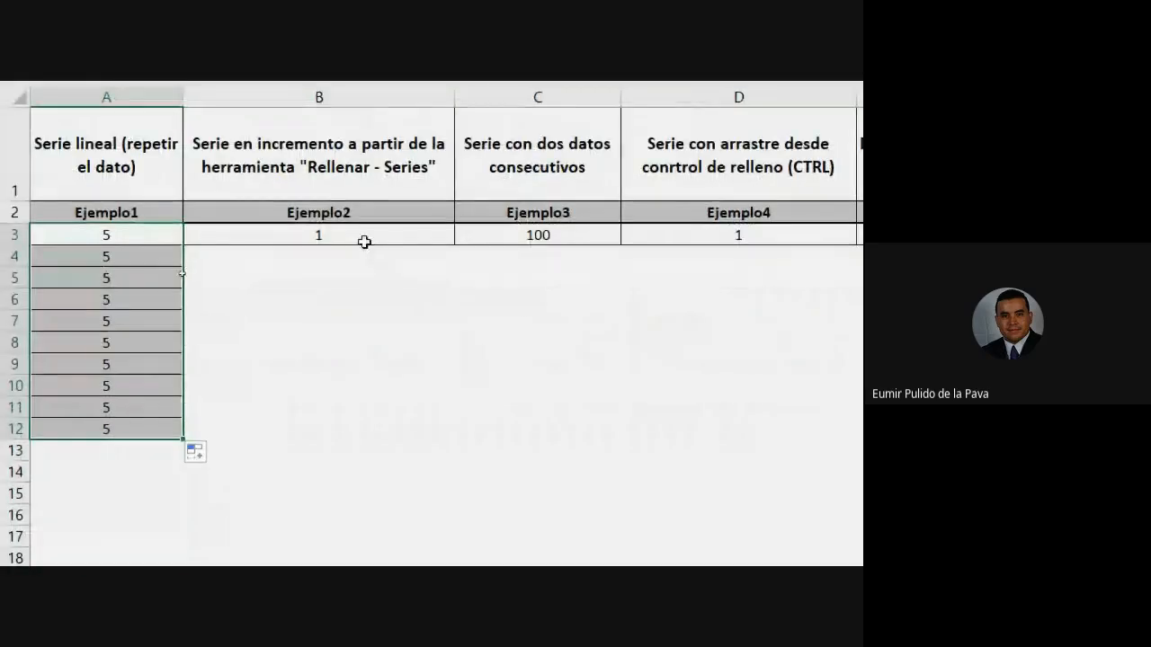
Set the Ejemplo2 starting value in B3 to 85 and keep that cell selected
click(365, 241)
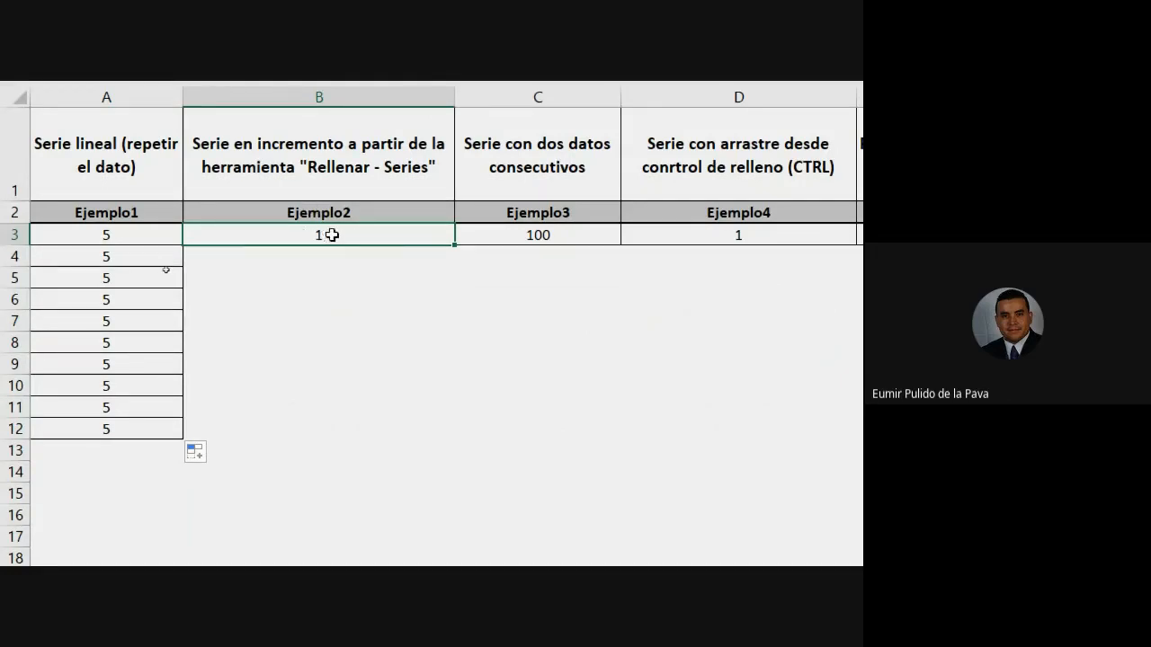
double_click(332, 234)
text(85)
key(Return)
click(334, 234)
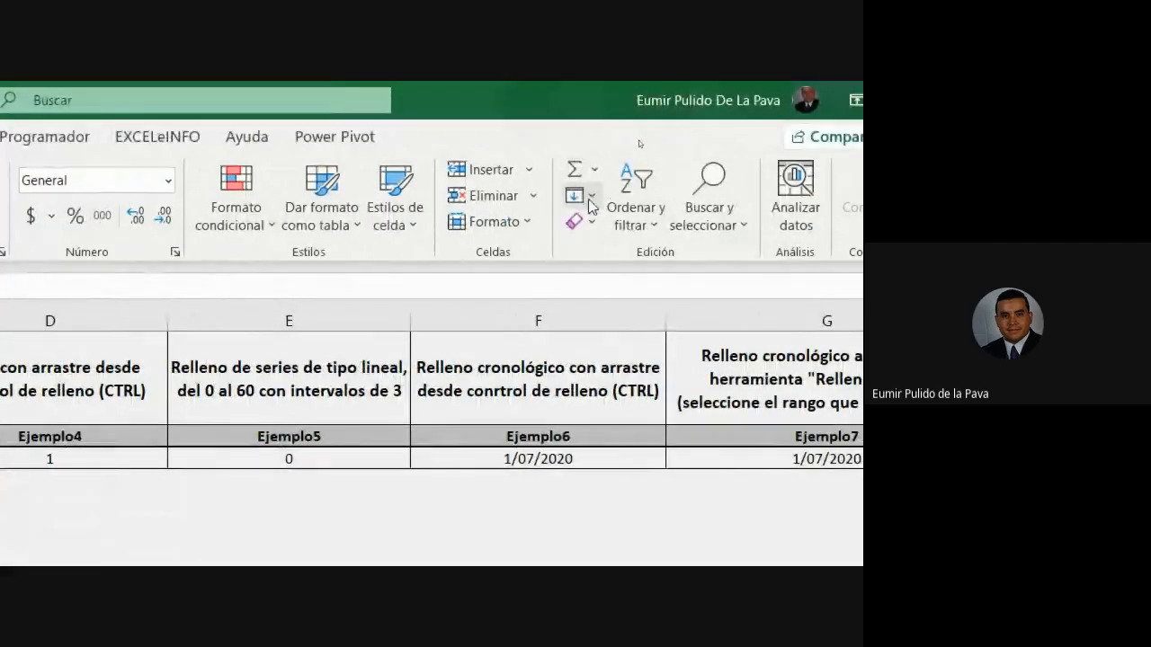
Fill column B from B3 with a linear column series, increment 1 and limit 1950, and check its end
click(591, 199)
click(629, 385)
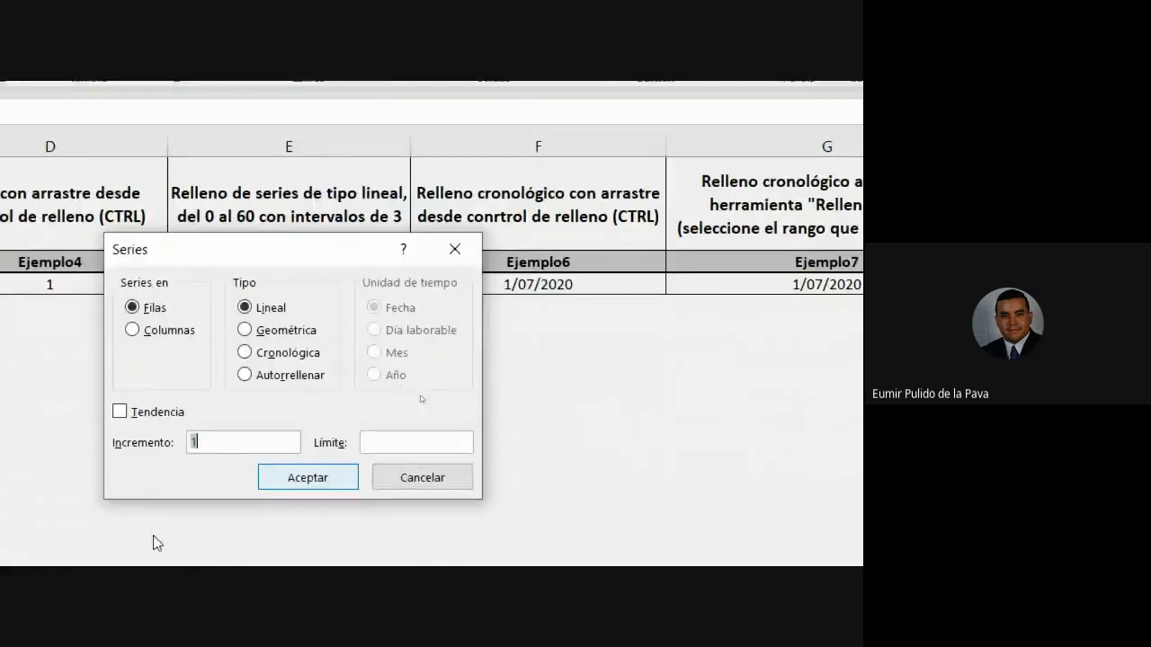
click(135, 330)
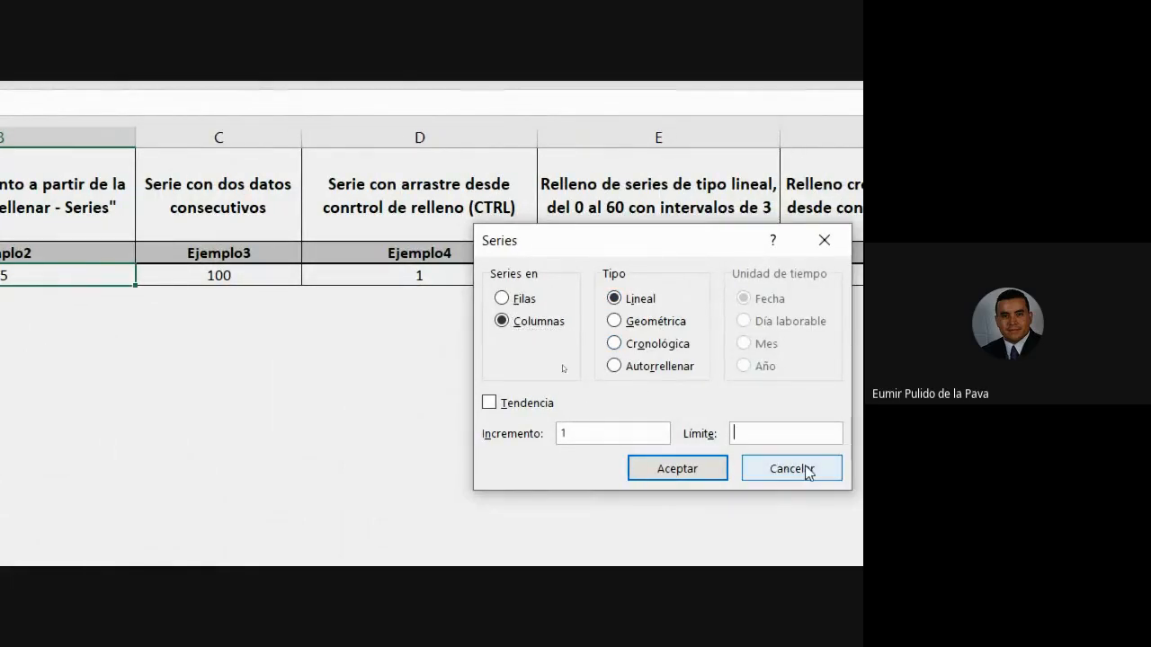
text(1950)
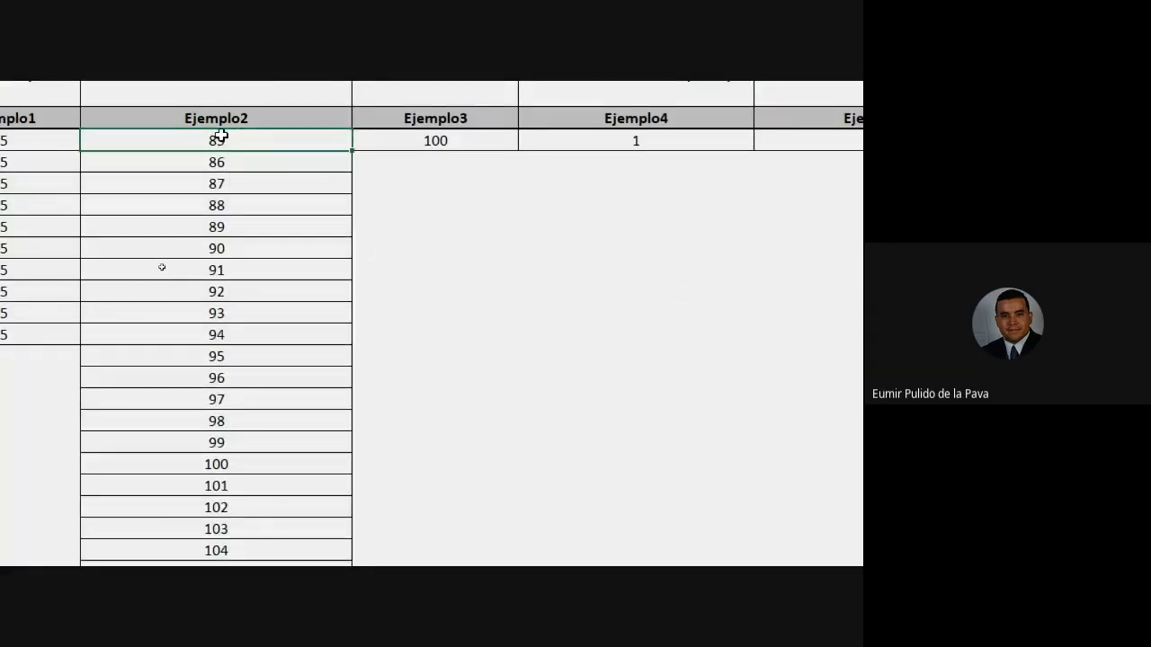
key(ctrl+Down)
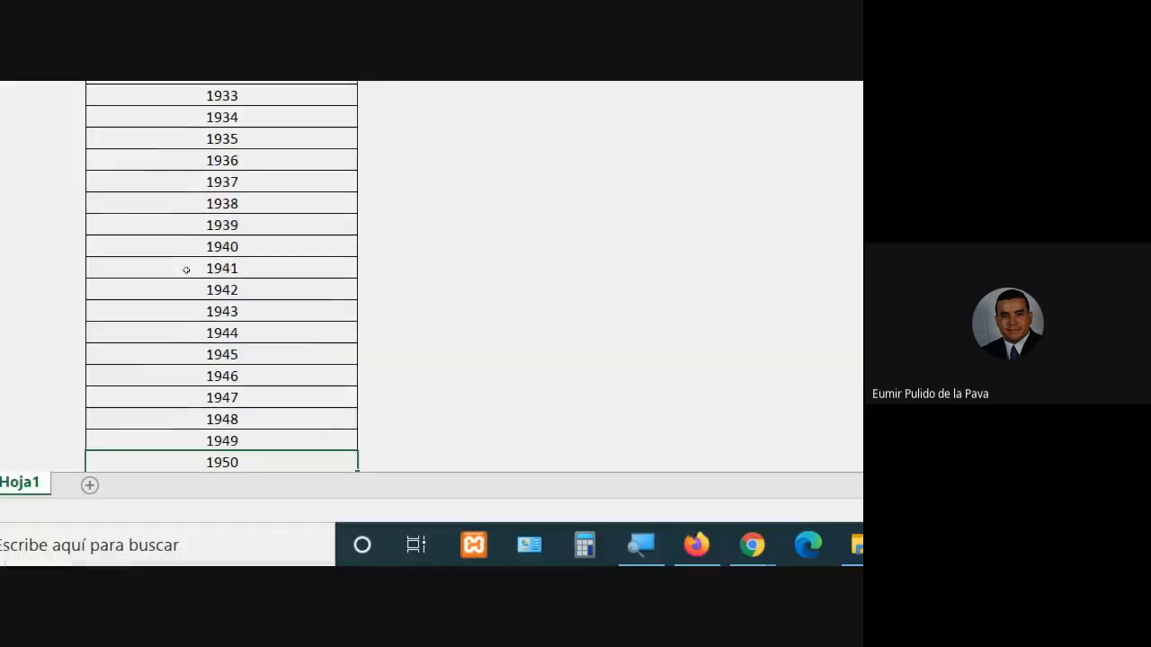
key(ctrl+Up)
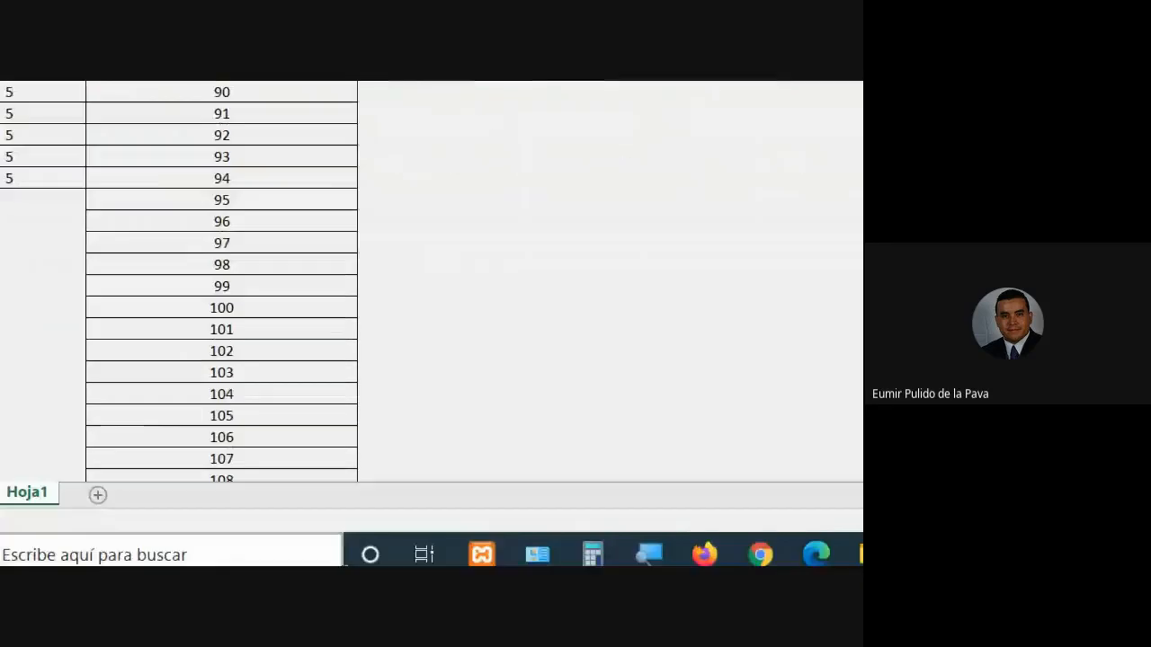
Check the Google Meet call and return to the Excel workbook
mouse_move(730, 544)
click(653, 461)
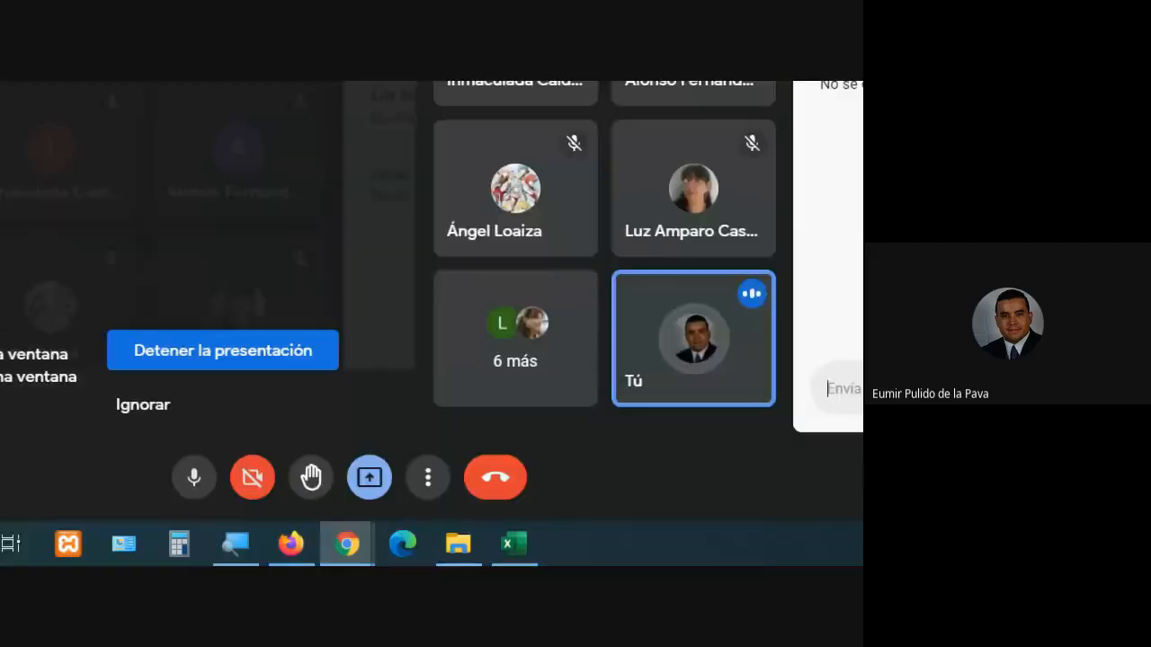
click(514, 543)
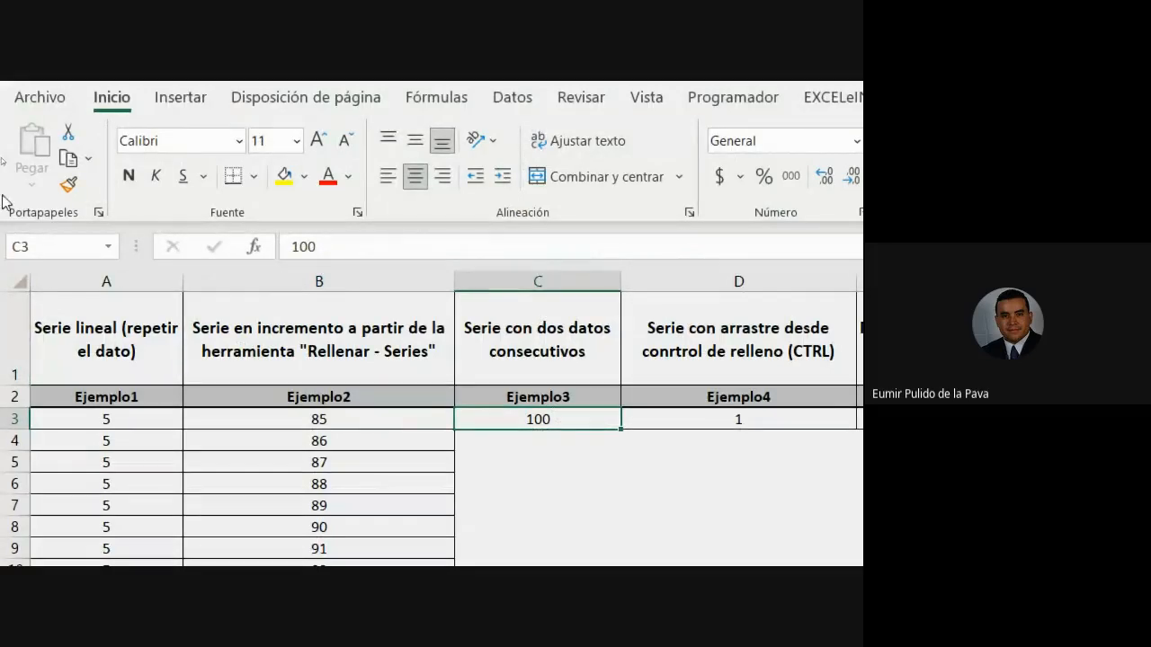
Select cell C4, admit the waiting participant in Google Meet, and return to the workbook in Excel
click(567, 442)
mouse_move(450, 543)
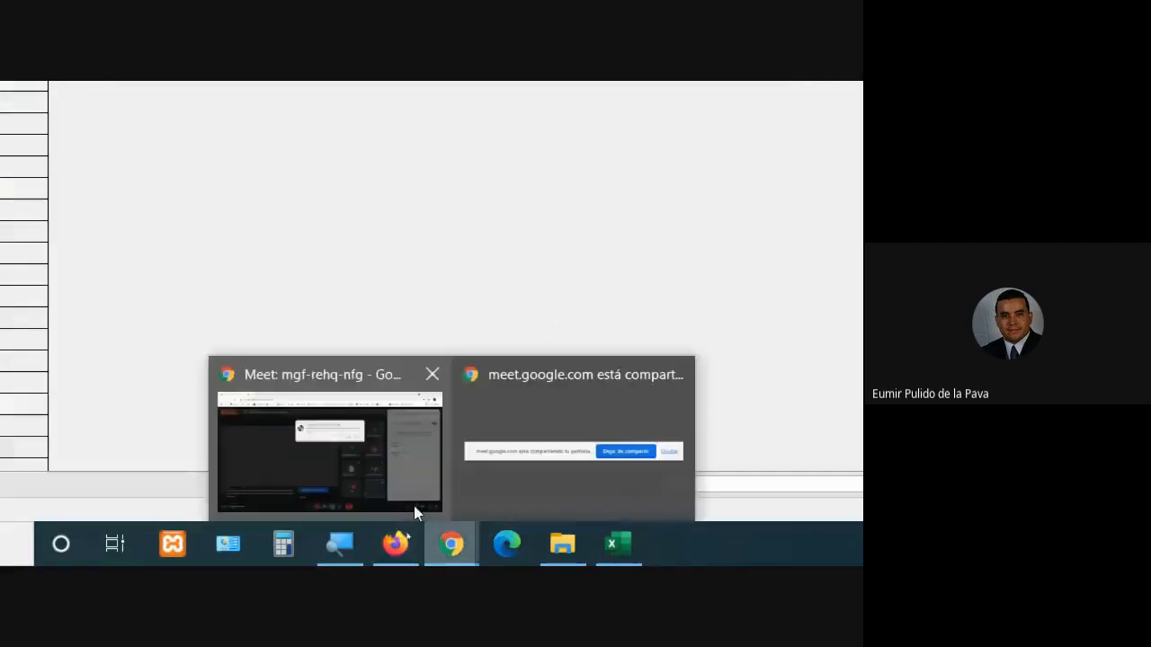
click(416, 508)
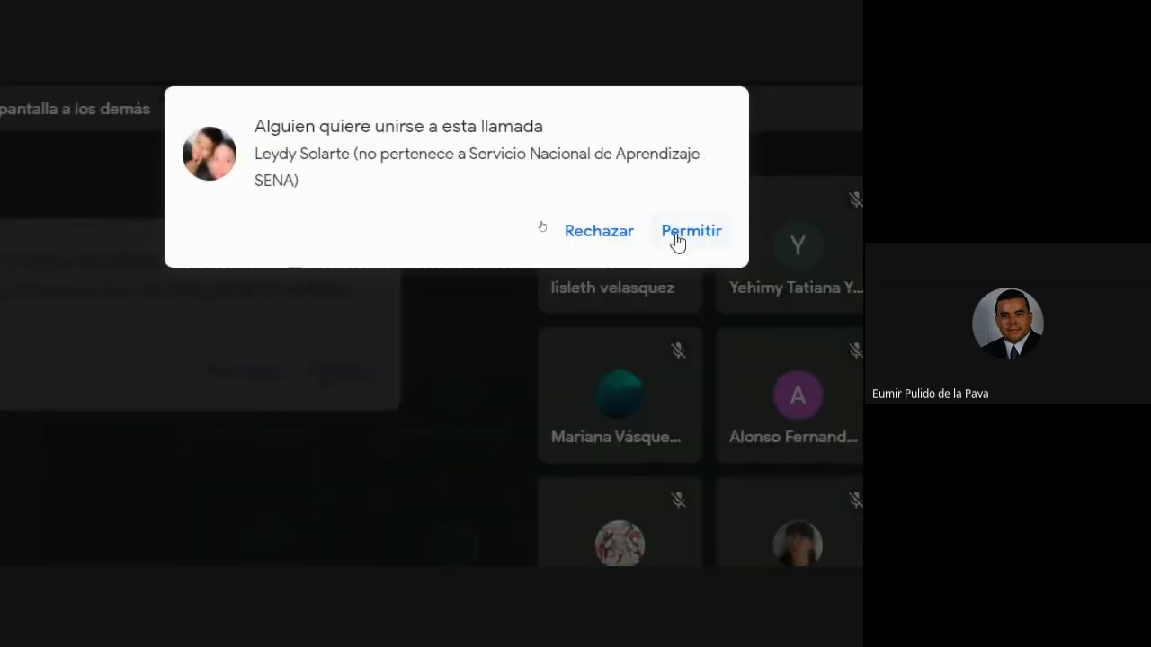
click(676, 235)
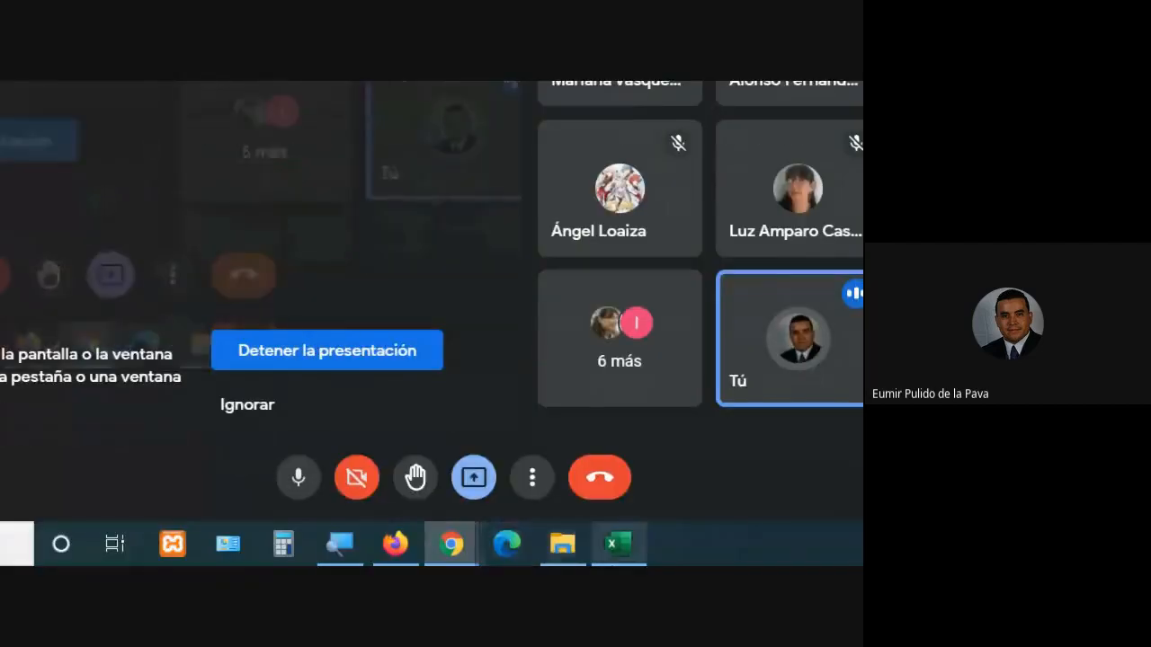
click(621, 545)
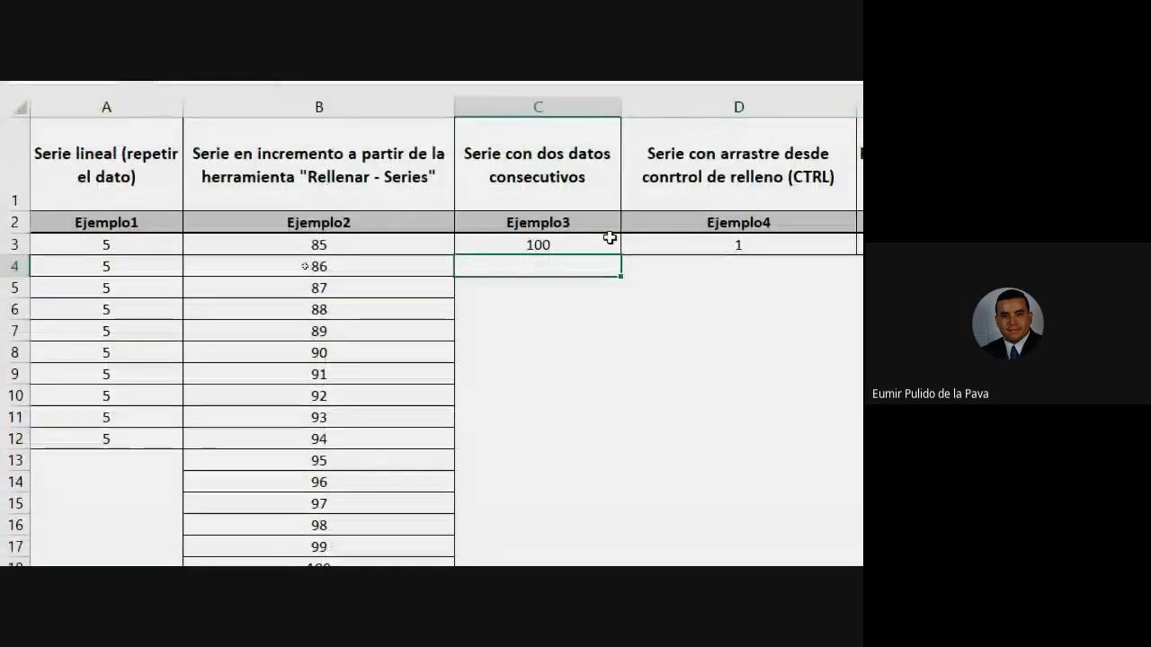
Enter 101 in C4 and extend the series from C3:C4 down to C11 under Ejemplo3
text(101)
key(Return)
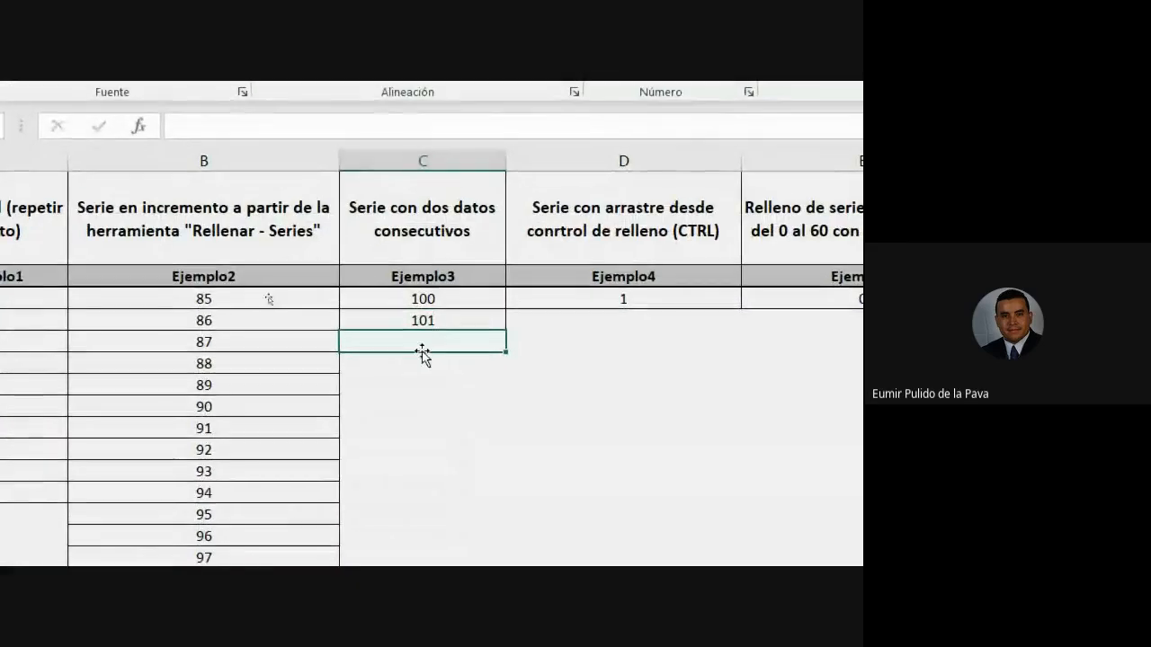
drag(443, 301, 438, 318)
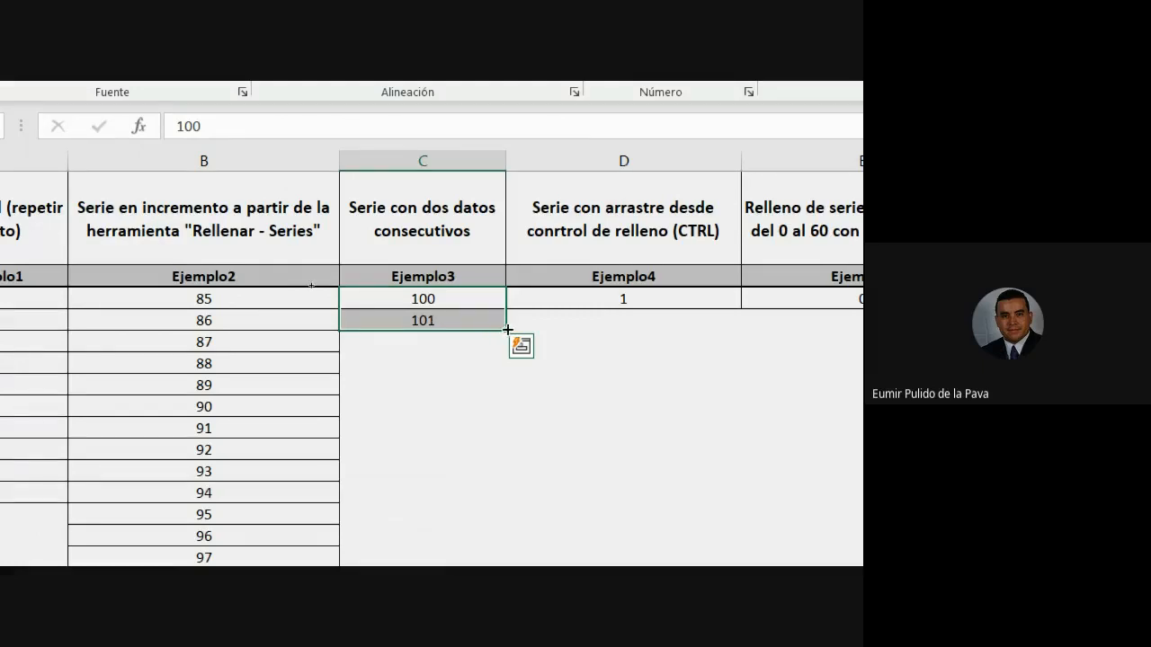
drag(507, 331, 509, 485)
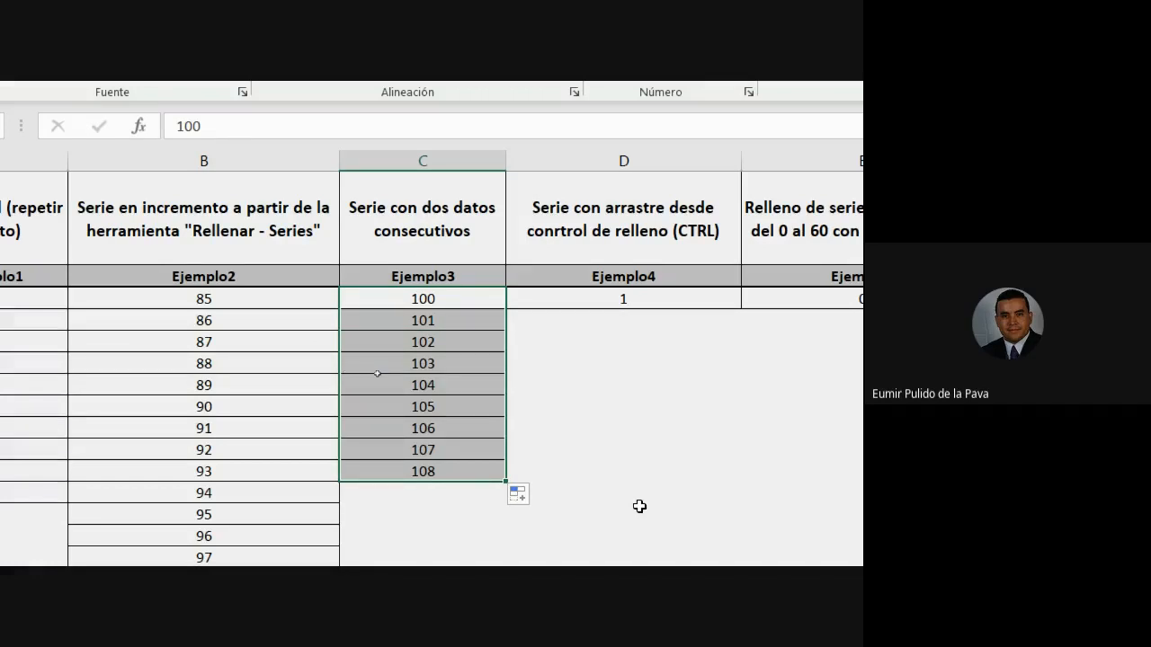
Switch to the Google Meet call and admit the next waiting participant
click(639, 544)
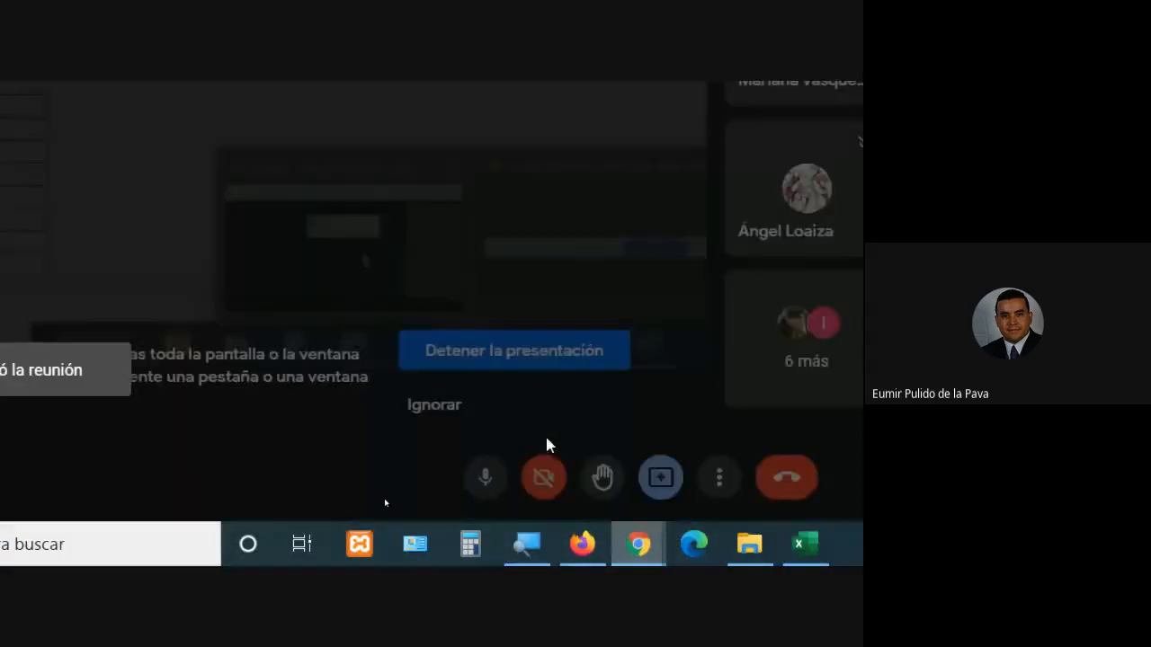
click(678, 221)
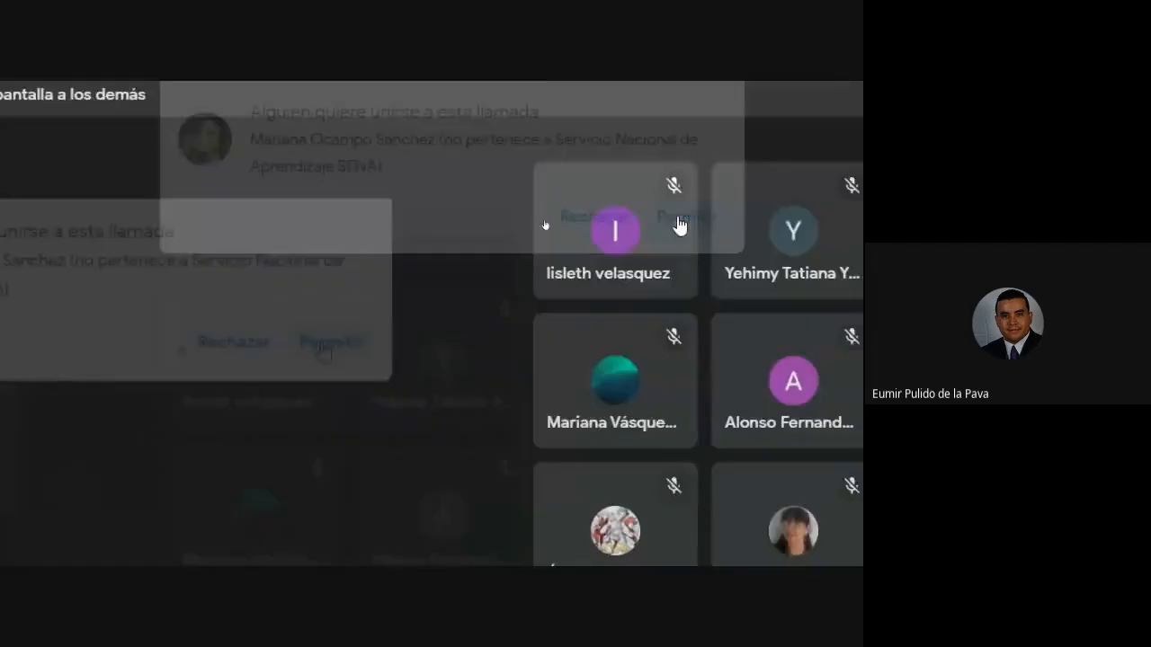
Return to the Excel workbook and fill a consecutive series from the 1 in D3 down to D13 under Ejemplo4
click(612, 545)
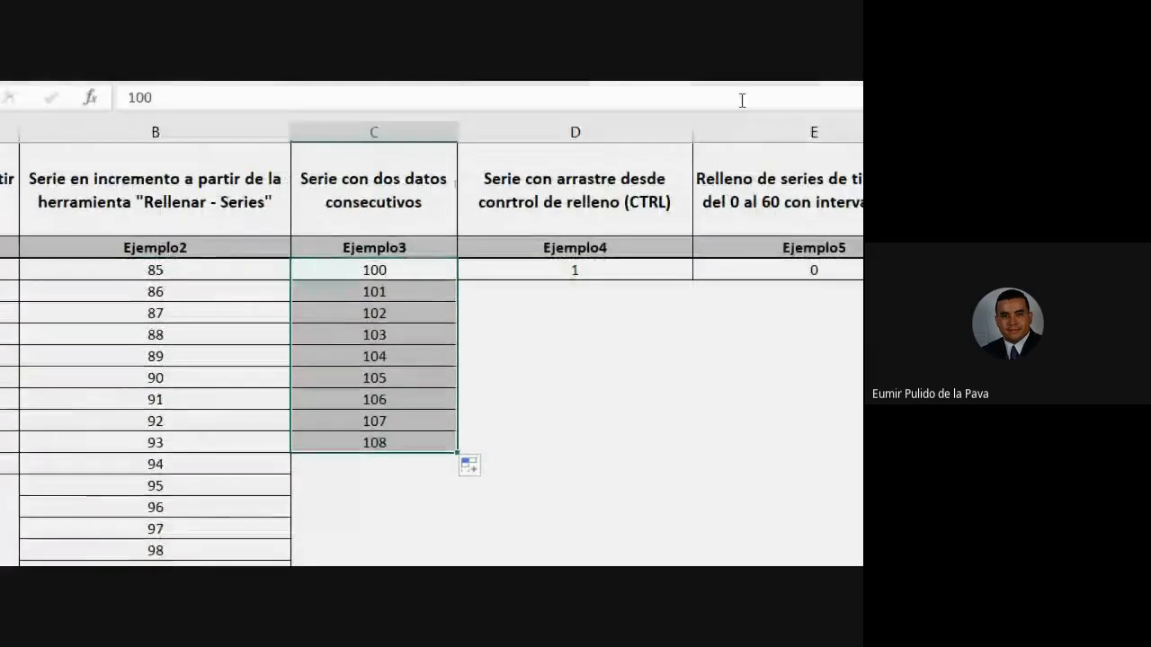
click(582, 271)
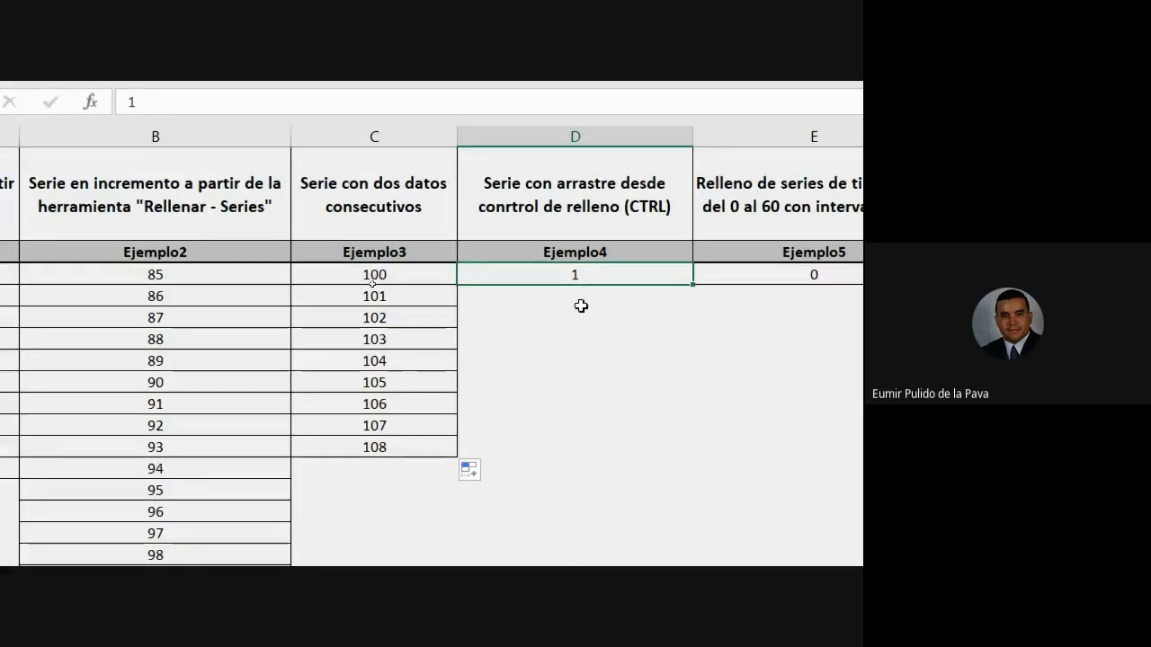
drag(406, 286, 400, 297)
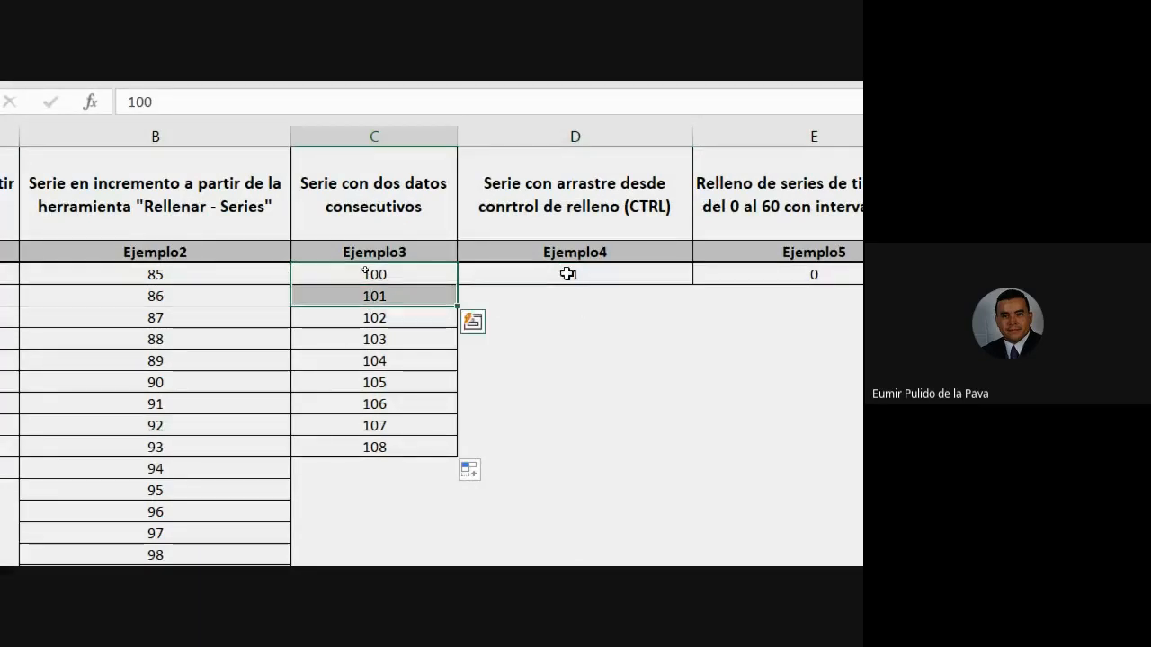
click(569, 275)
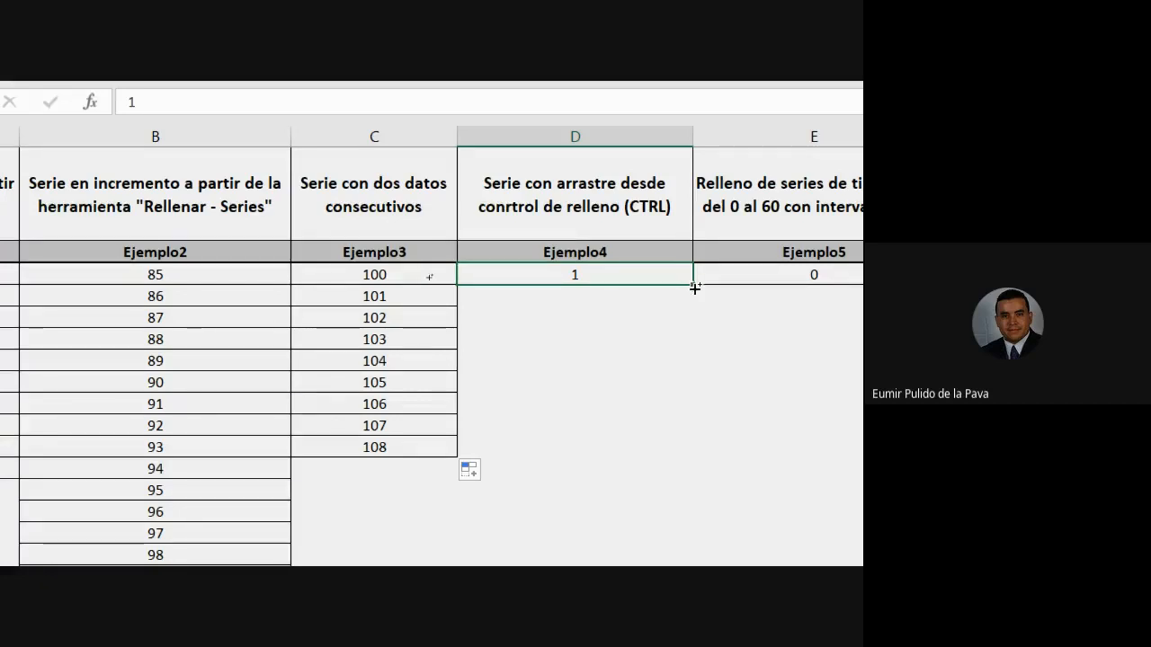
drag(695, 288, 698, 498)
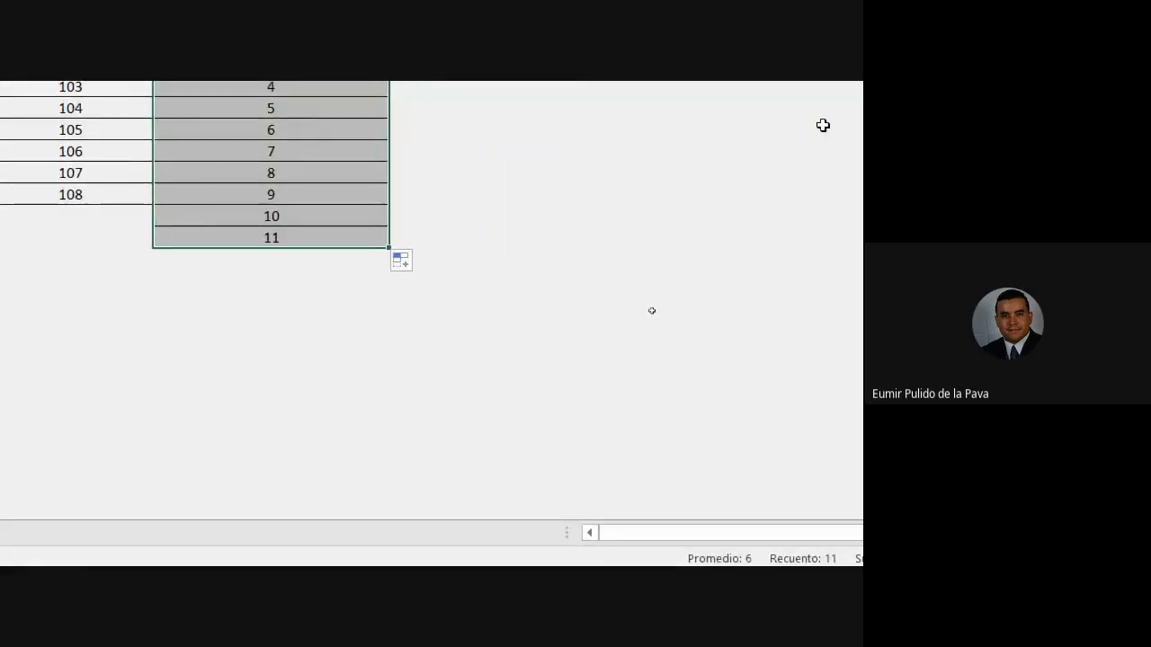
Enter 3 in cell E4 as the second value of the Ejemplo5 series
click(507, 245)
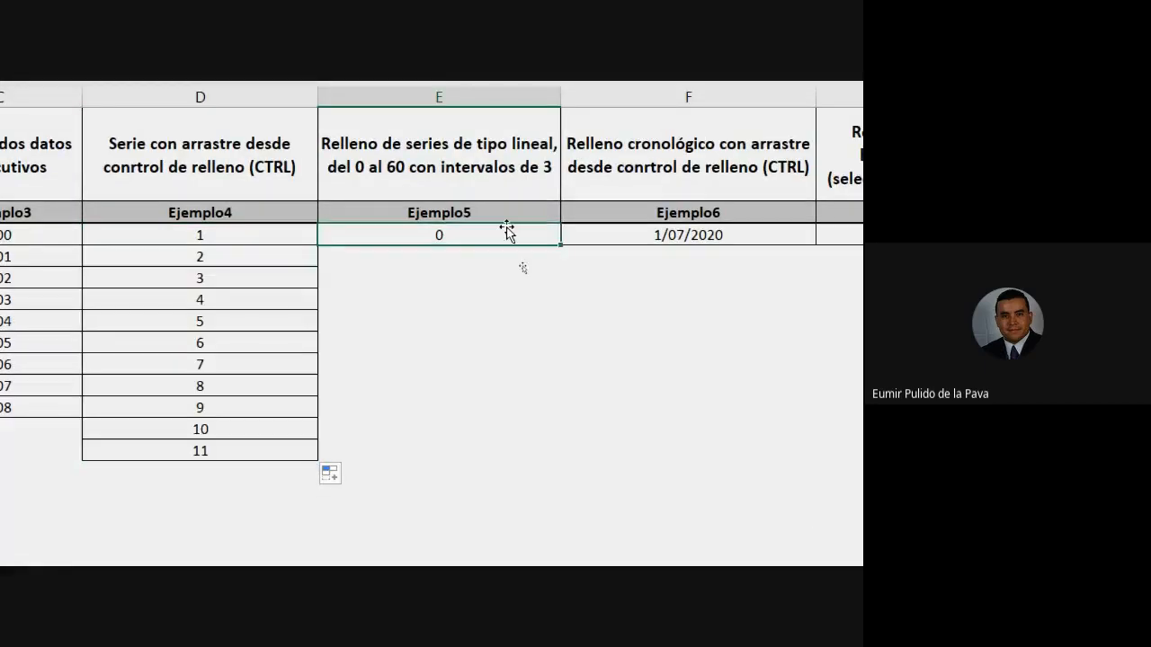
click(439, 108)
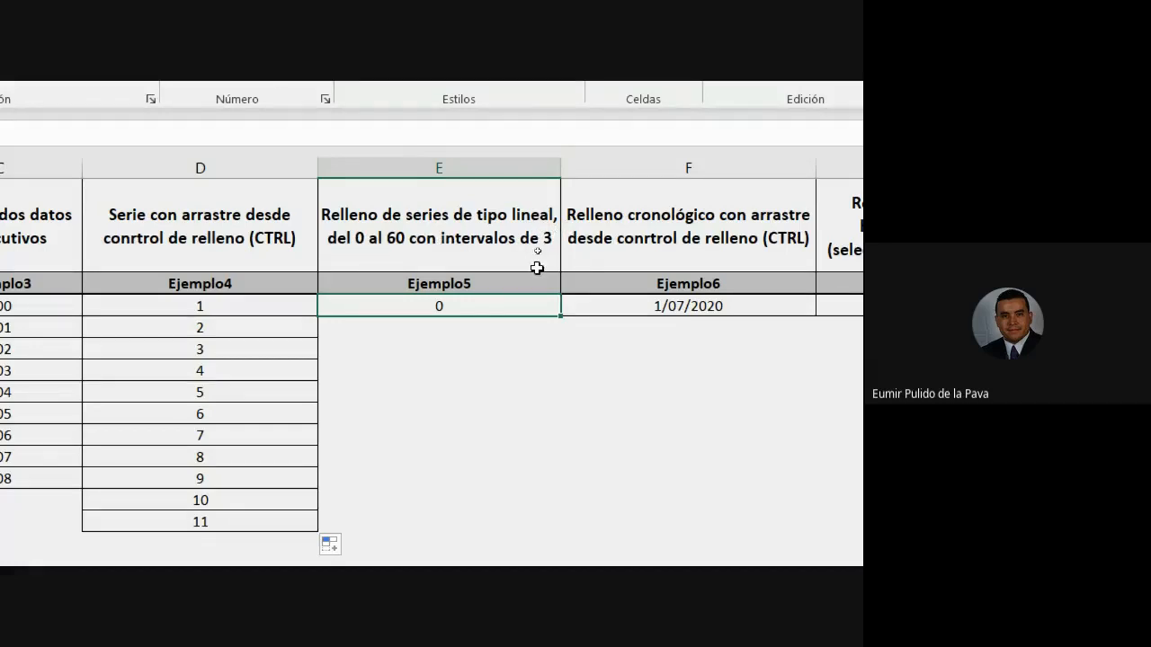
click(439, 327)
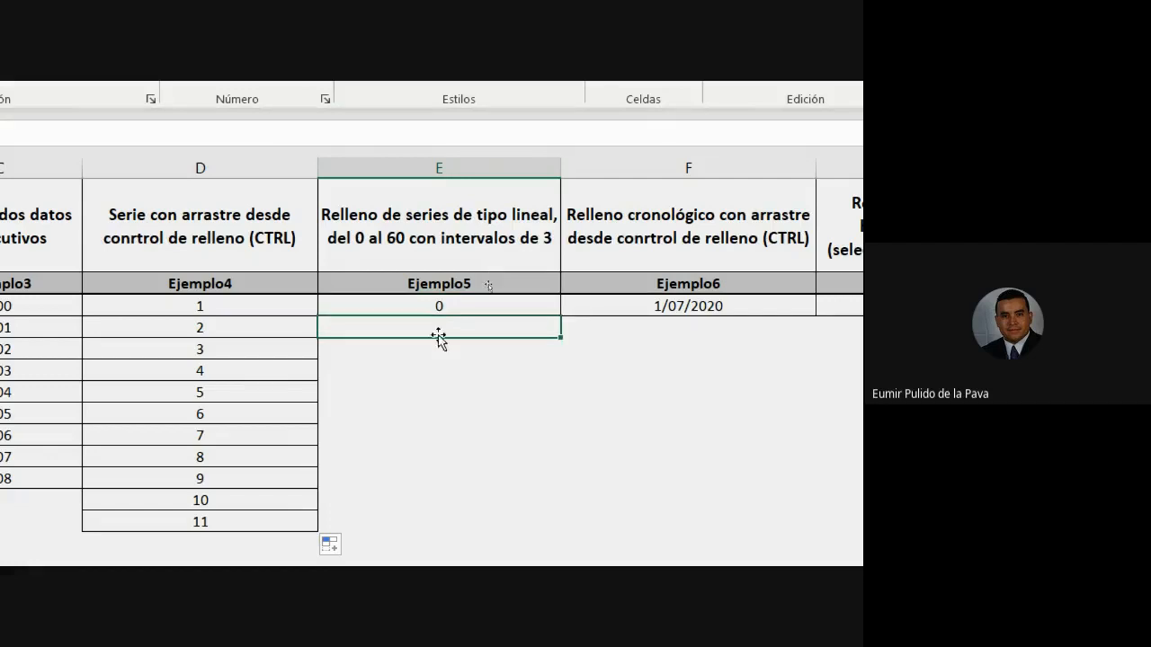
click(432, 345)
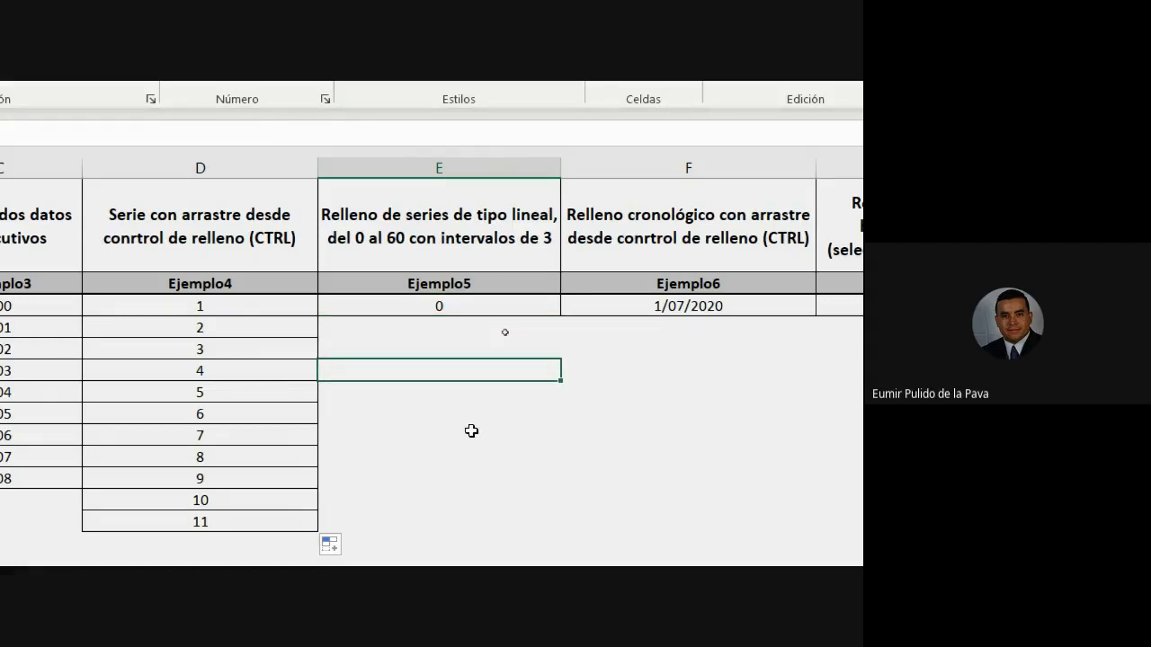
click(457, 227)
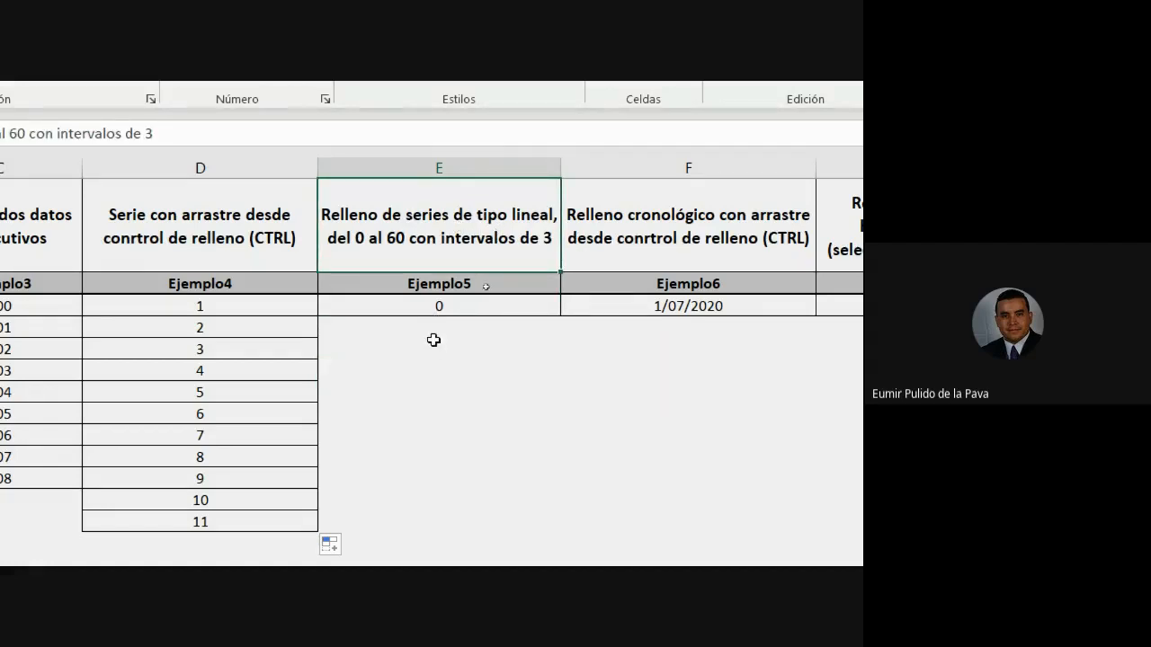
click(437, 326)
click(437, 306)
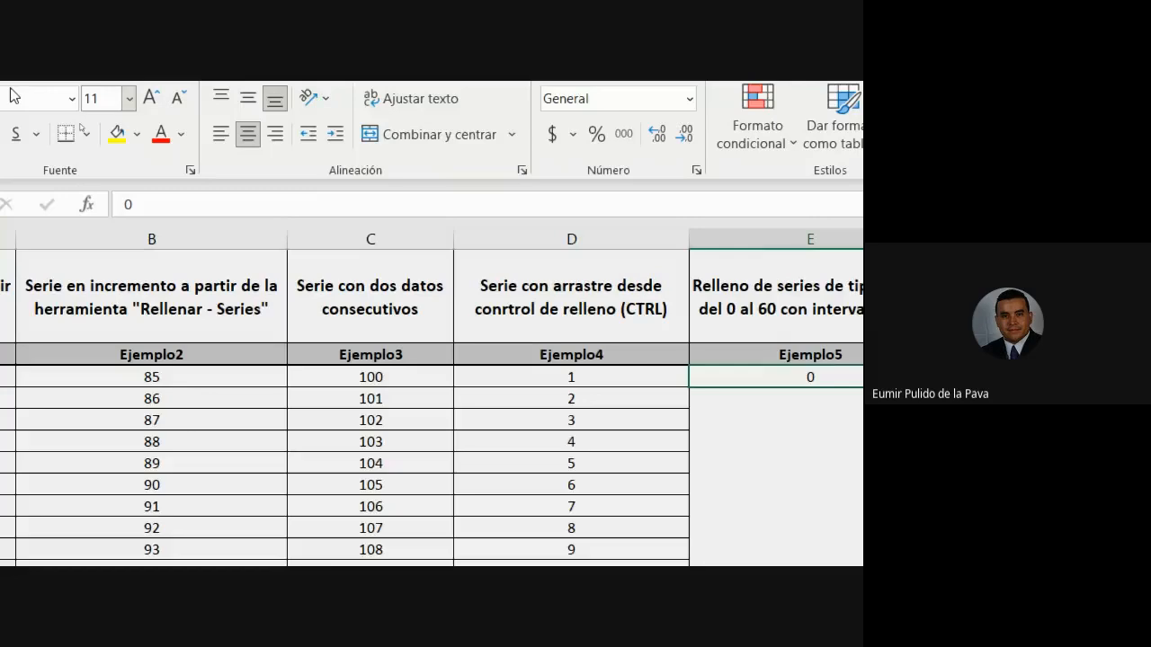
click(841, 399)
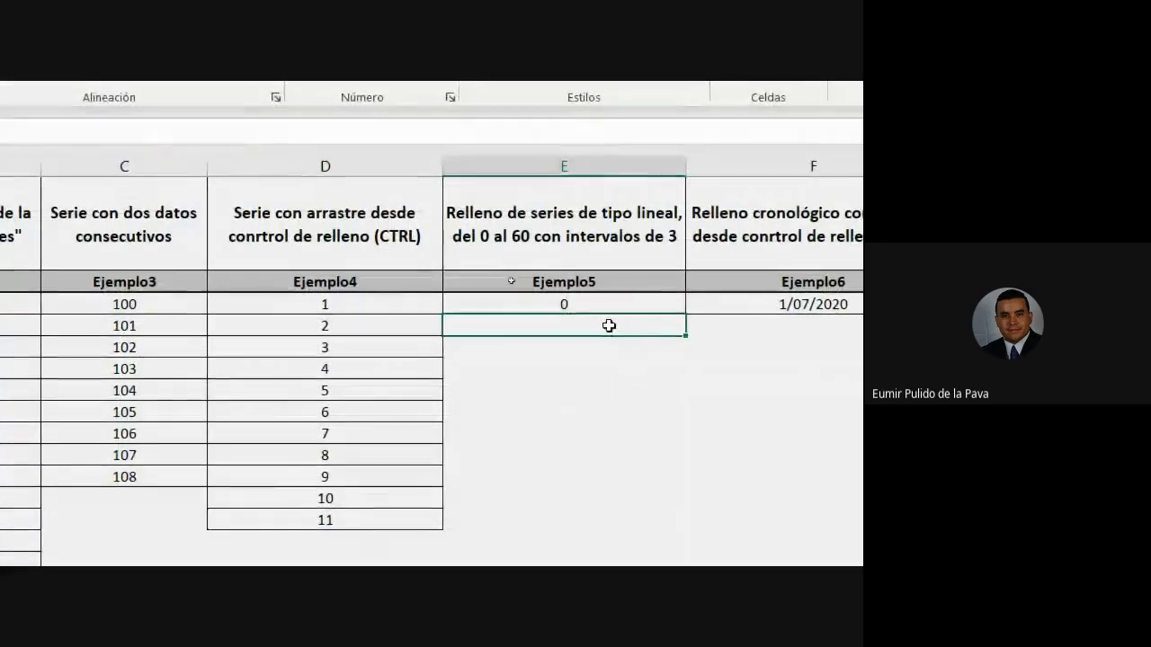
text(3)
key(Return)
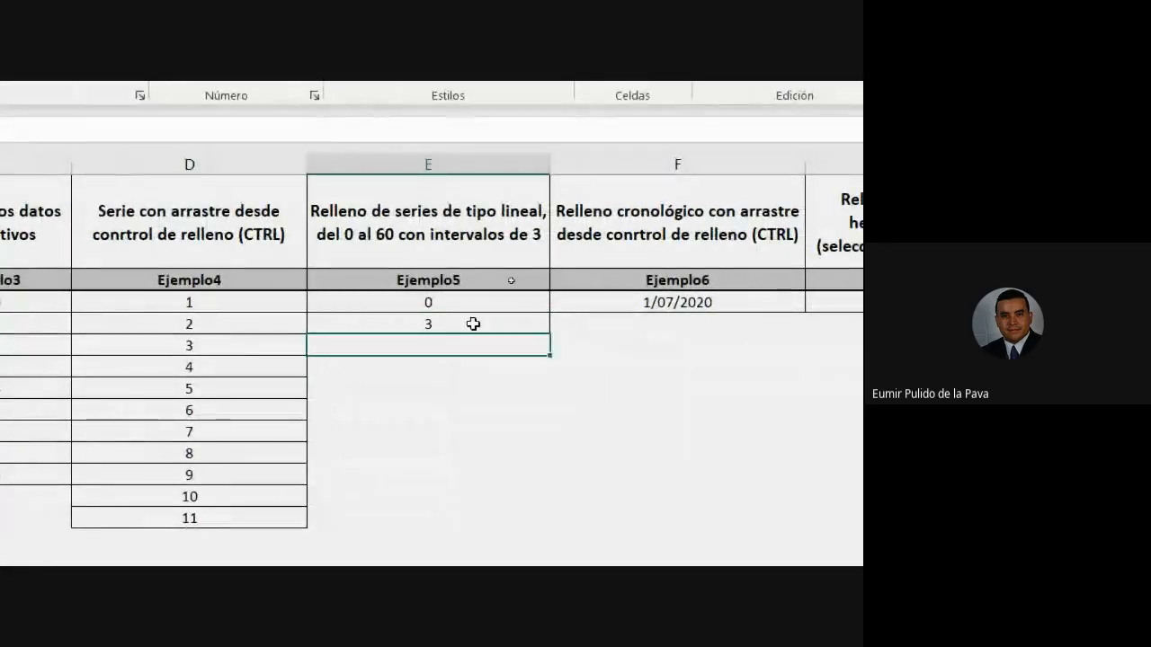
Try extending the Ejemplo5 series from E3:E4 down to E12, and remove the trial fill along with the 3 in E4
drag(381, 304, 377, 316)
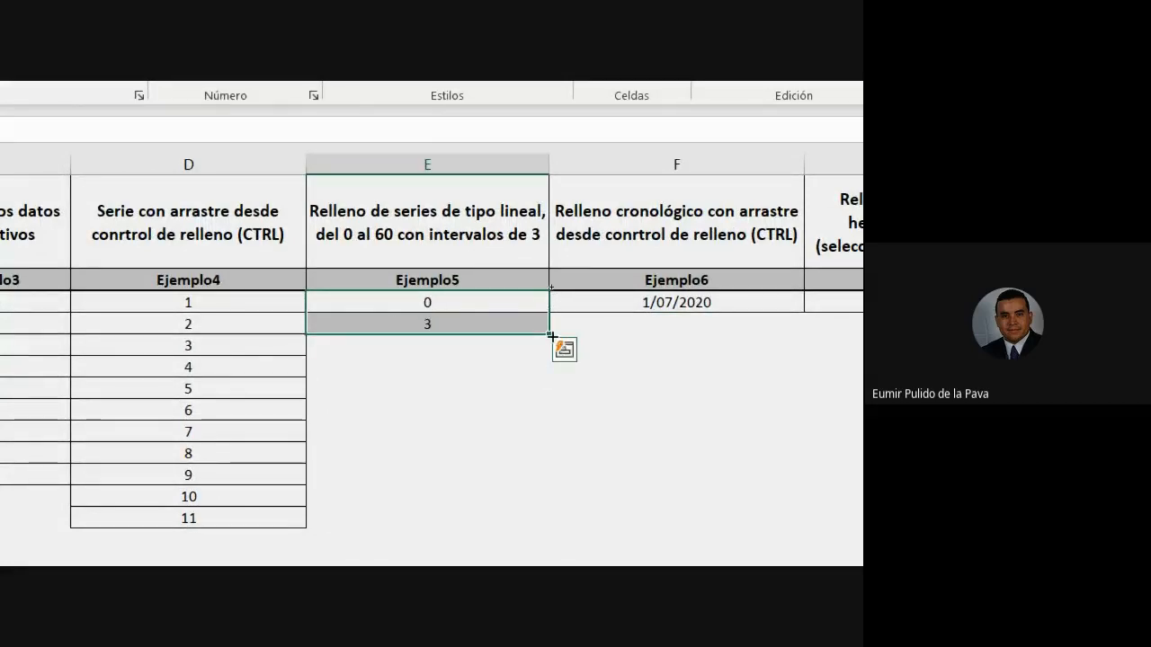
drag(548, 334, 537, 501)
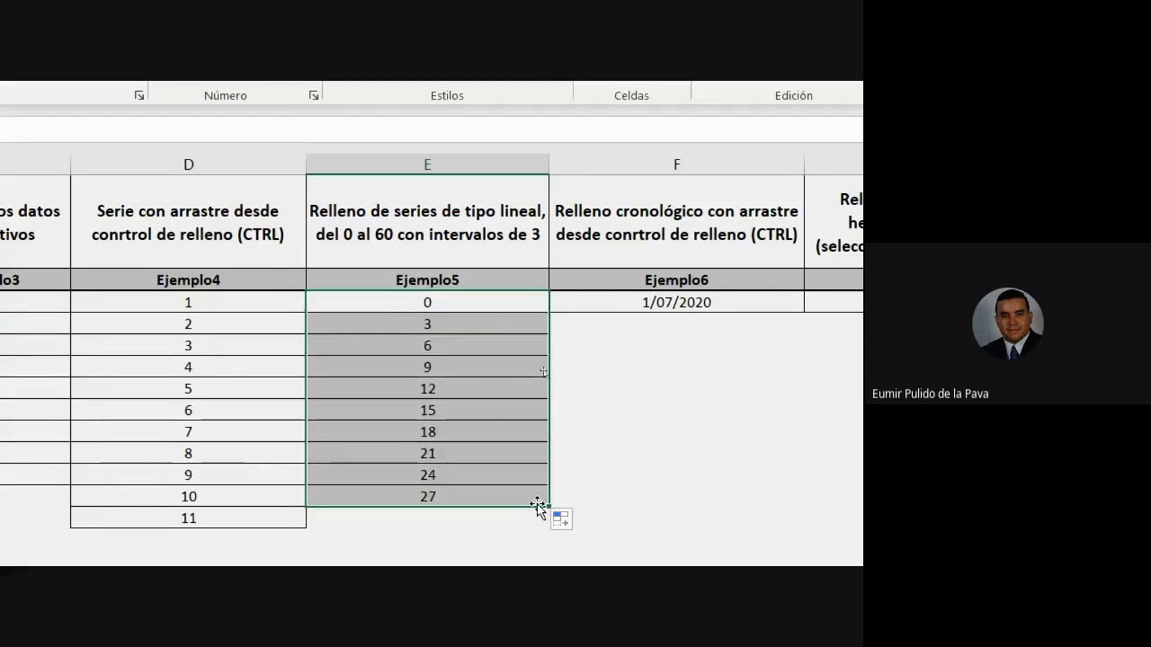
key(ctrl+z)
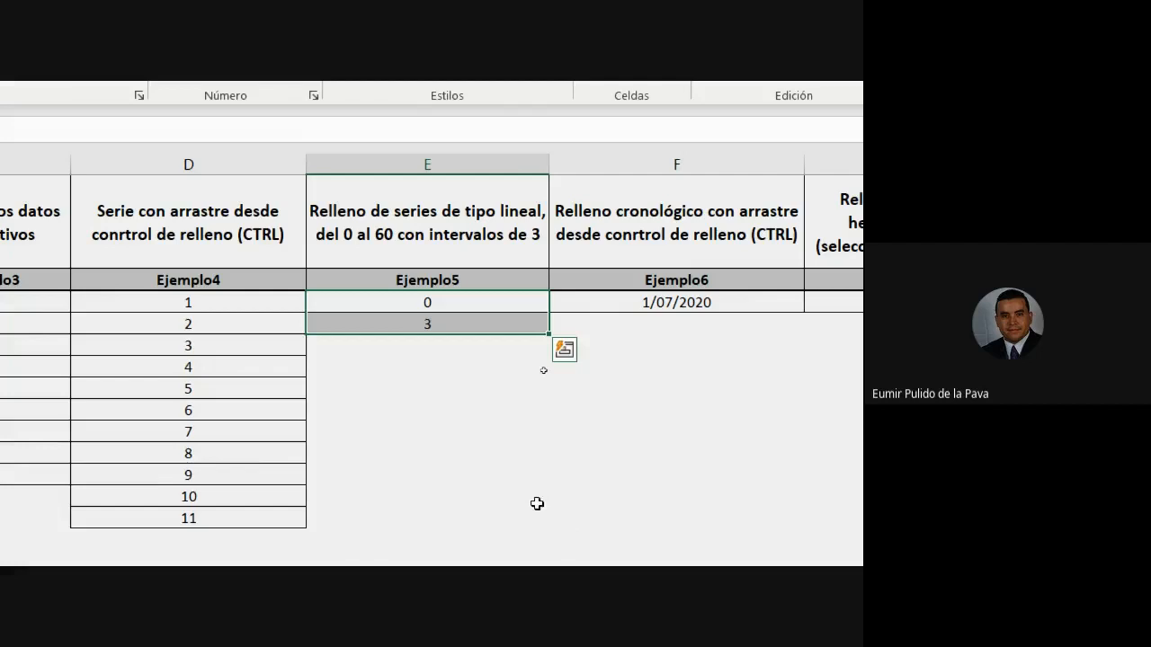
click(447, 323)
key(Delete)
Use Fill Series from E3 to generate a linear series in columns with an increment of 3 and a limit of 60
click(456, 303)
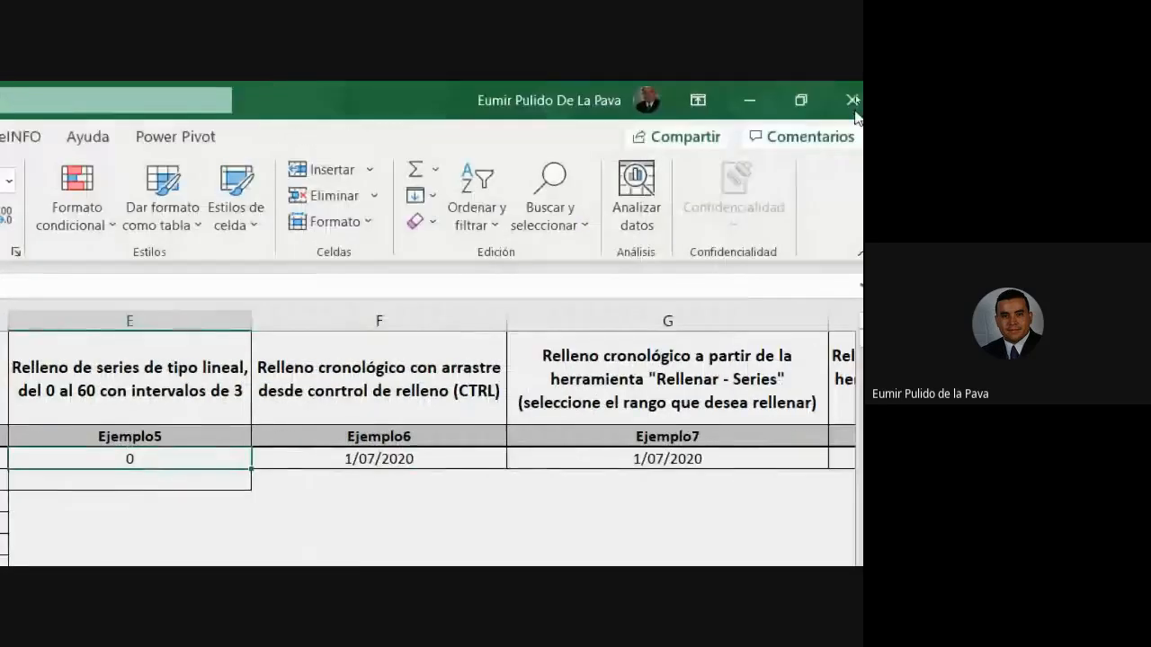
click(423, 196)
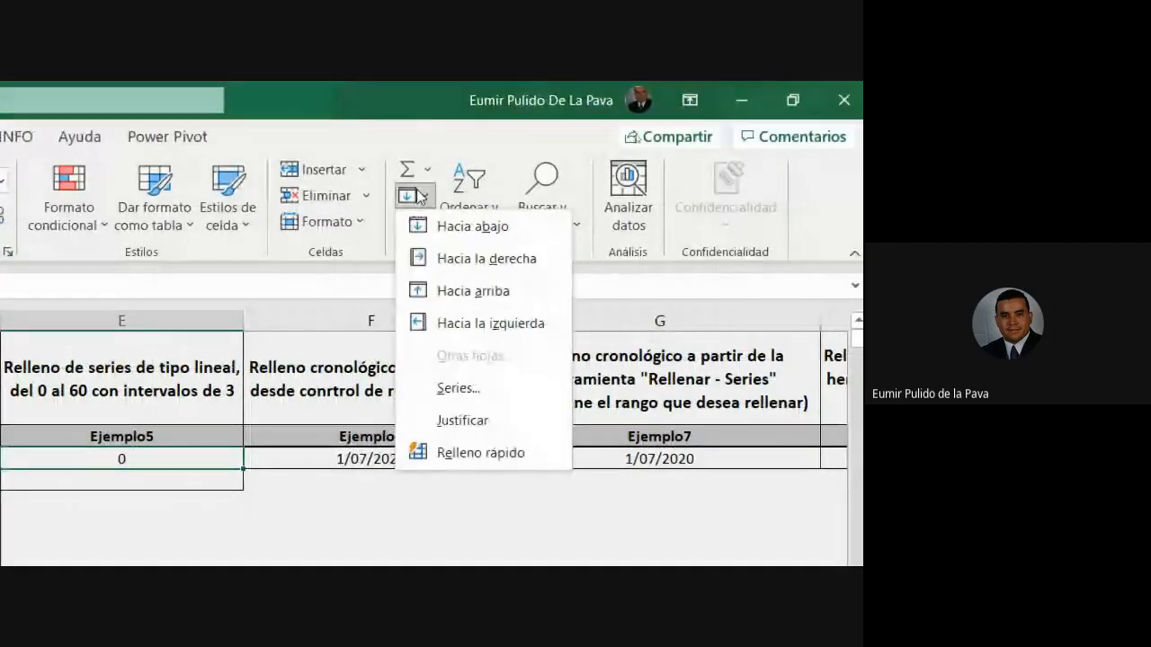
click(456, 388)
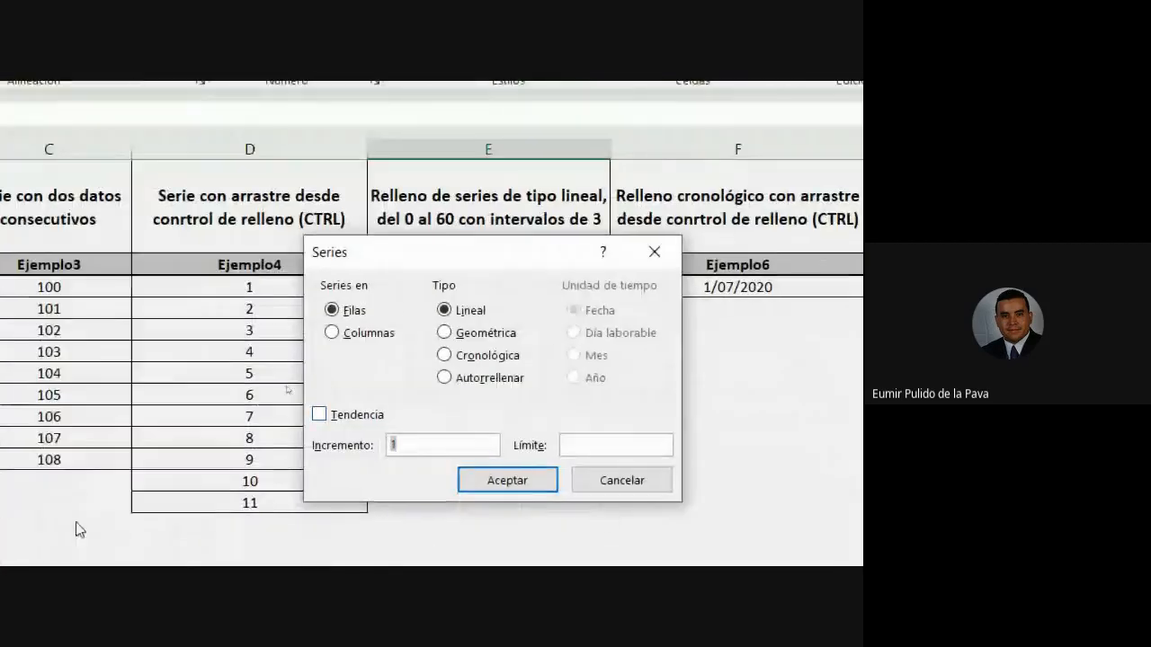
click(332, 333)
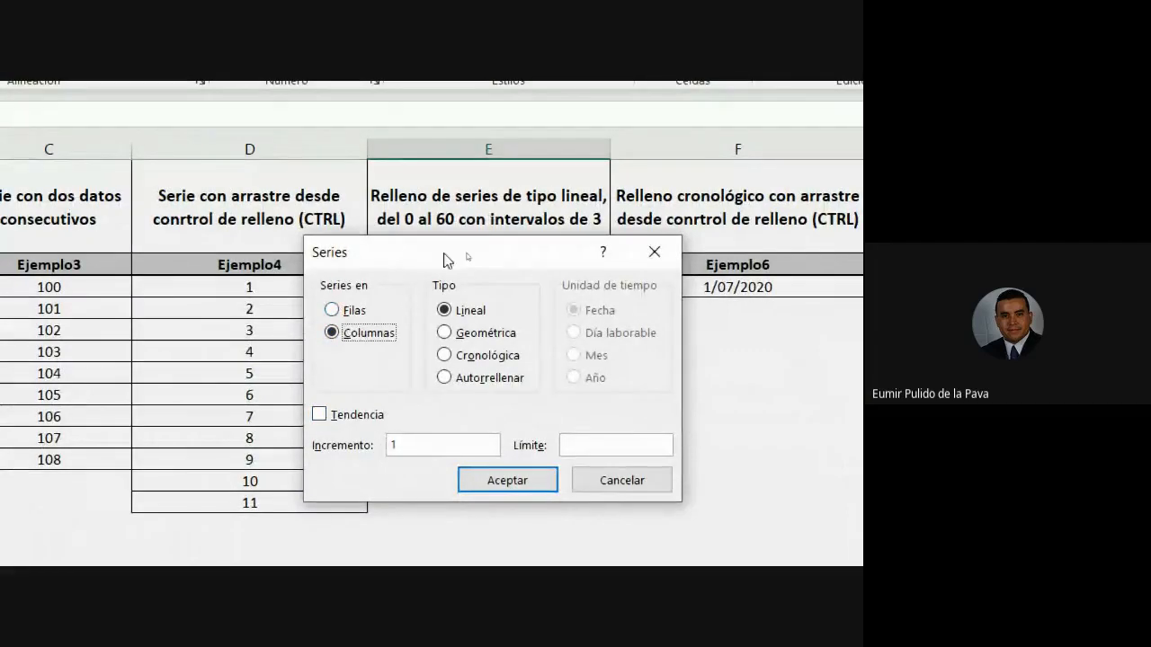
drag(447, 255, 739, 243)
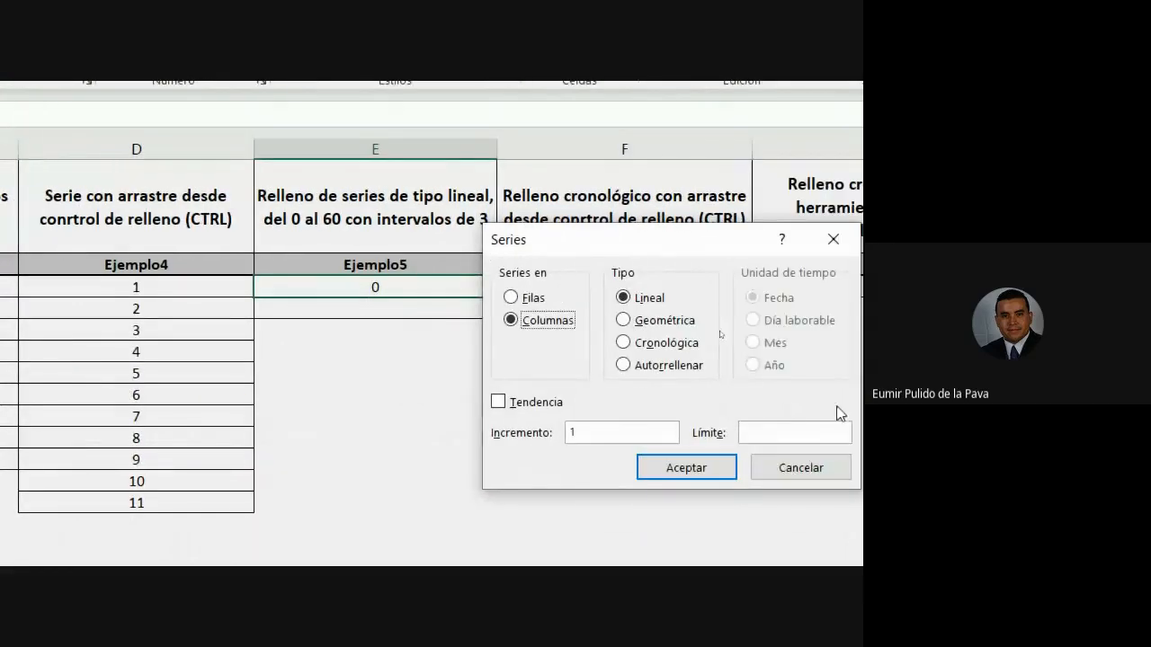
double_click(583, 436)
text(3)
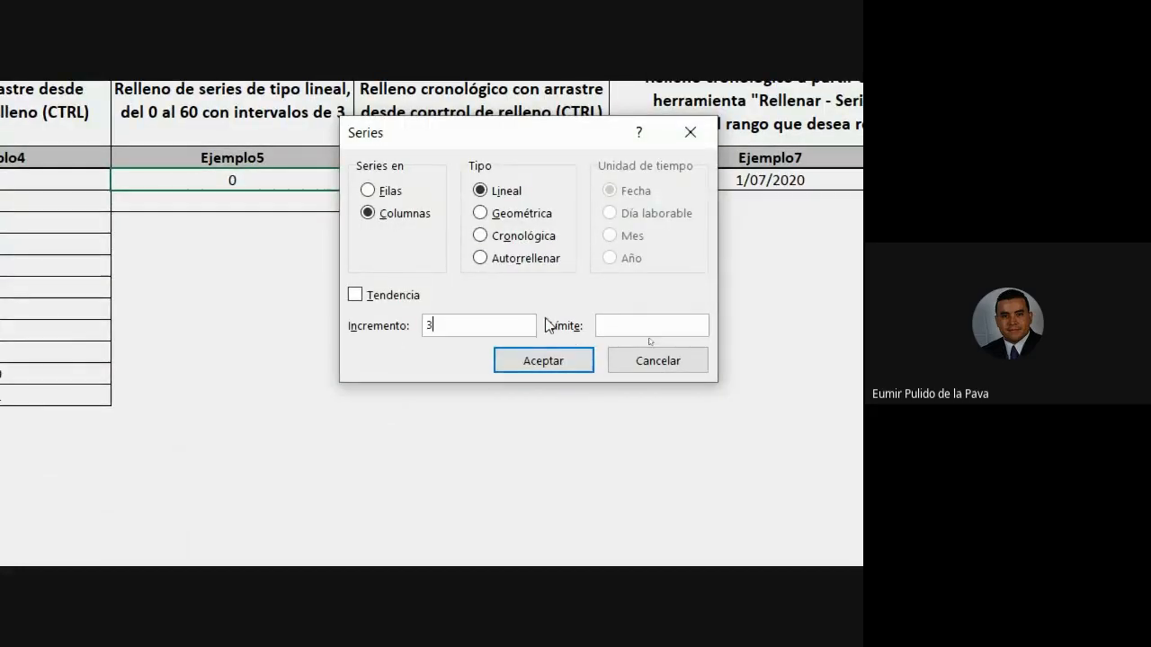
text(60)
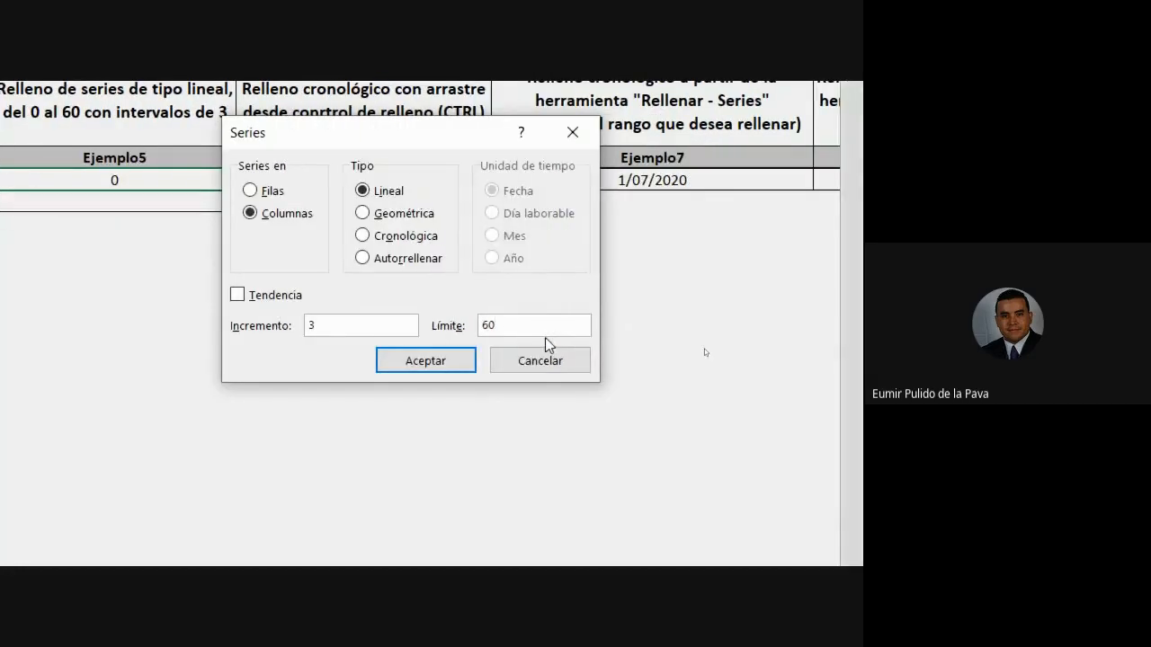
key(Return)
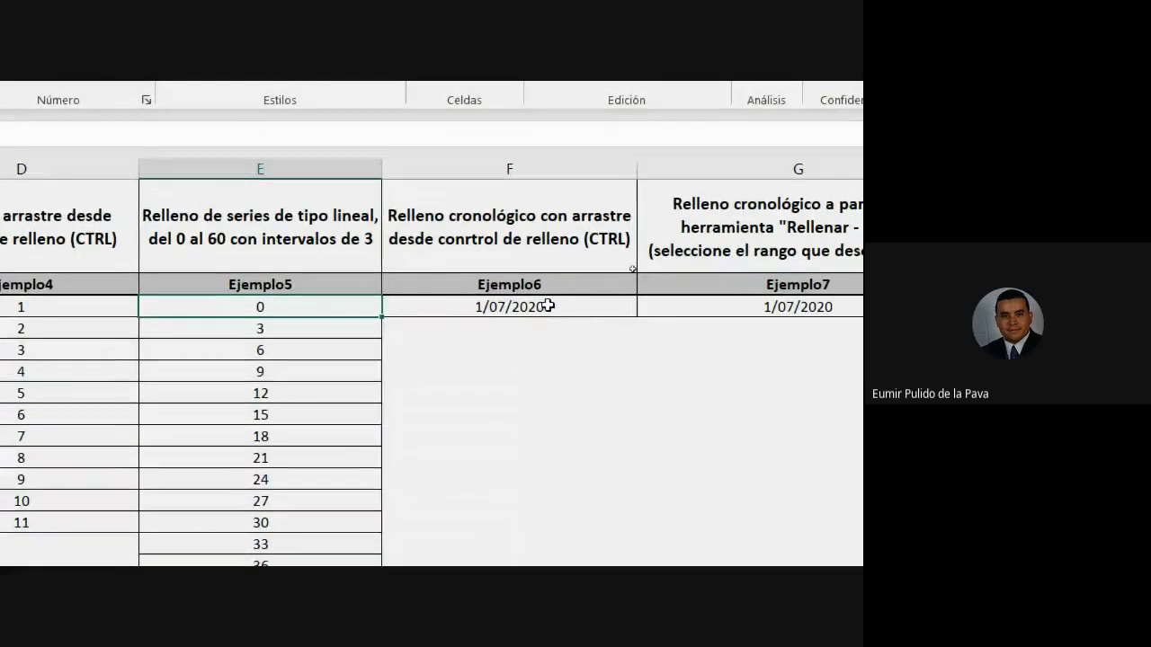
Copy the date 1/07/2020 from F3 down to F10 under Ejemplo6 using the fill handle
click(548, 305)
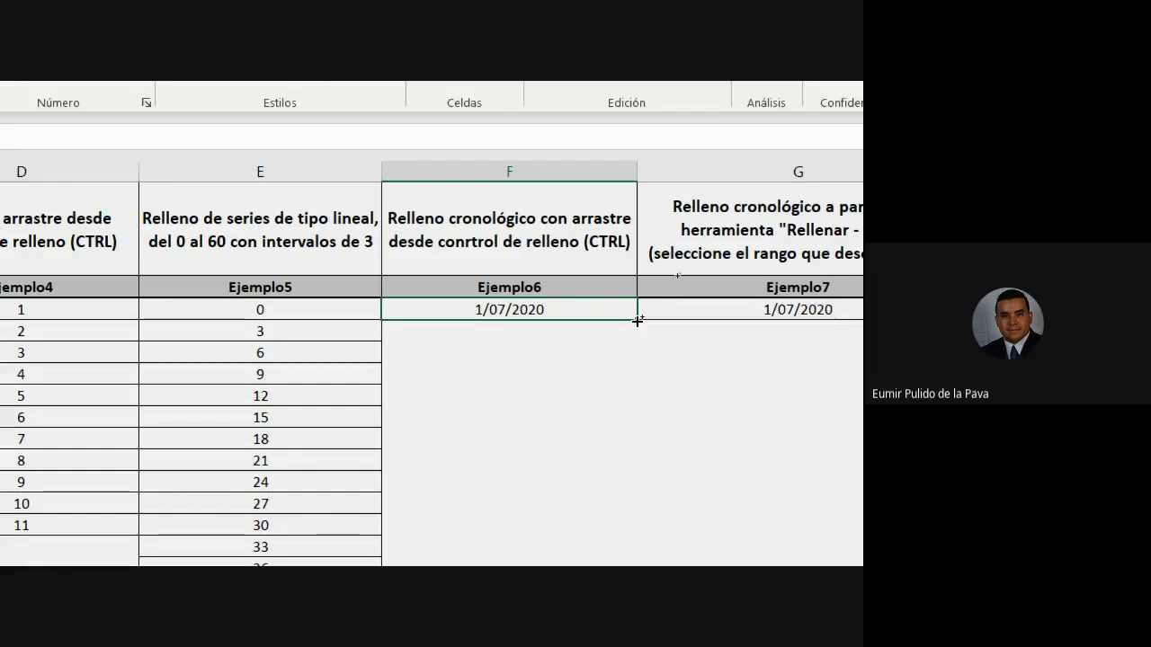
drag(636, 321, 643, 469)
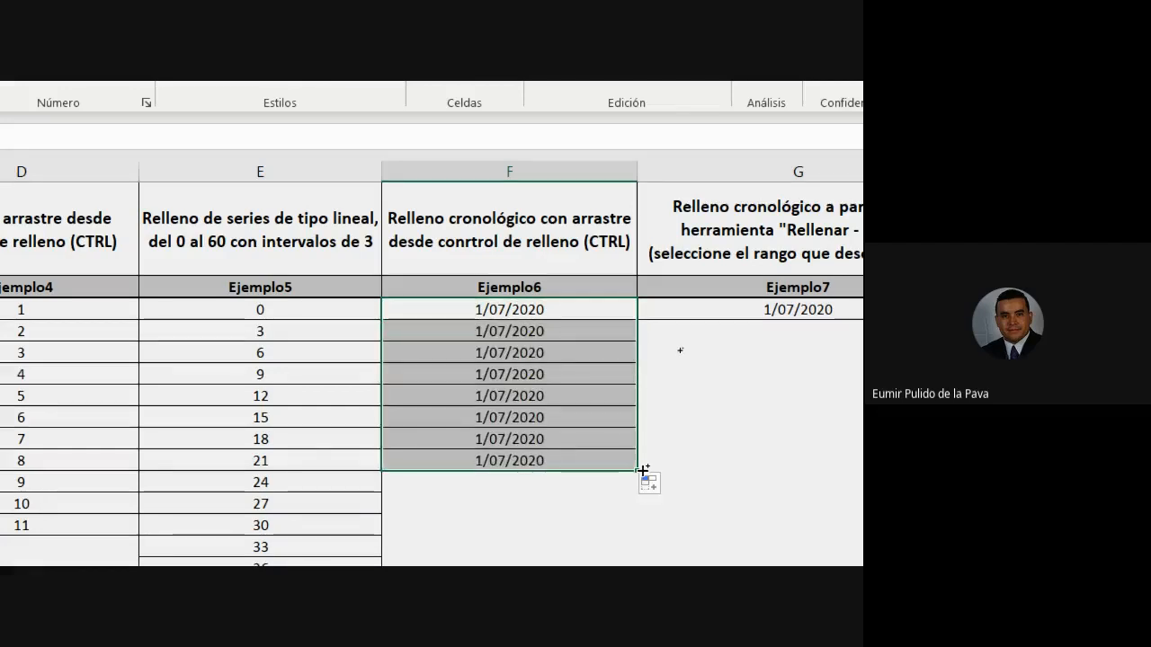
click(529, 311)
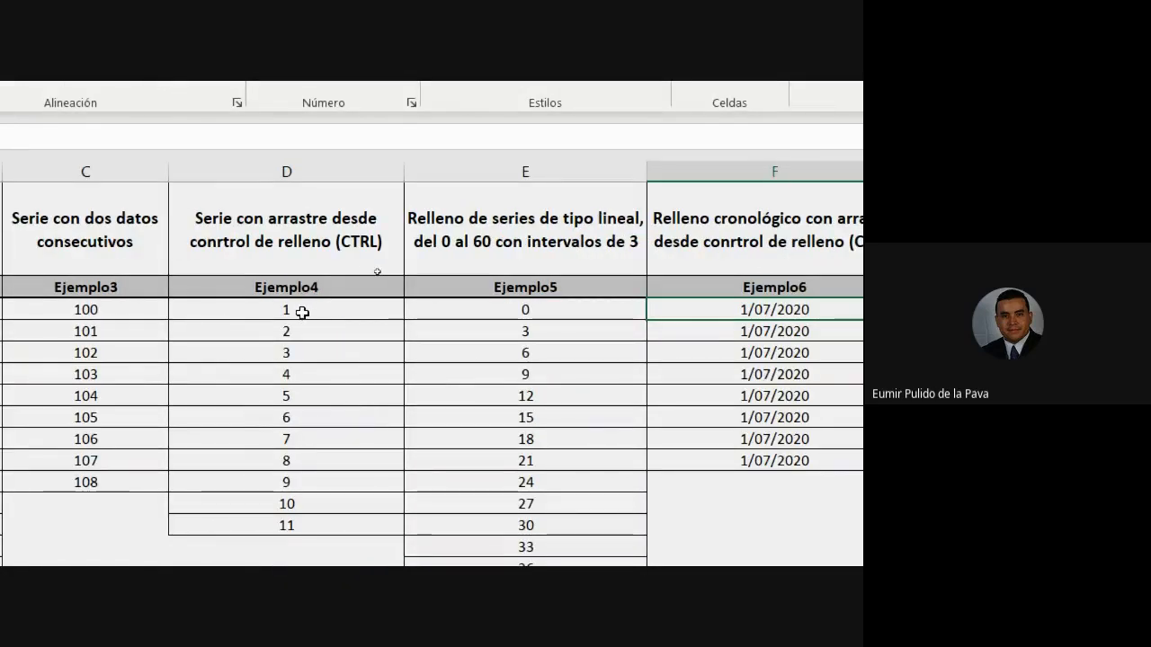
Refill the Ejemplo4 series from D3 down to D14 with consecutive numbers from 1 to 12
click(303, 312)
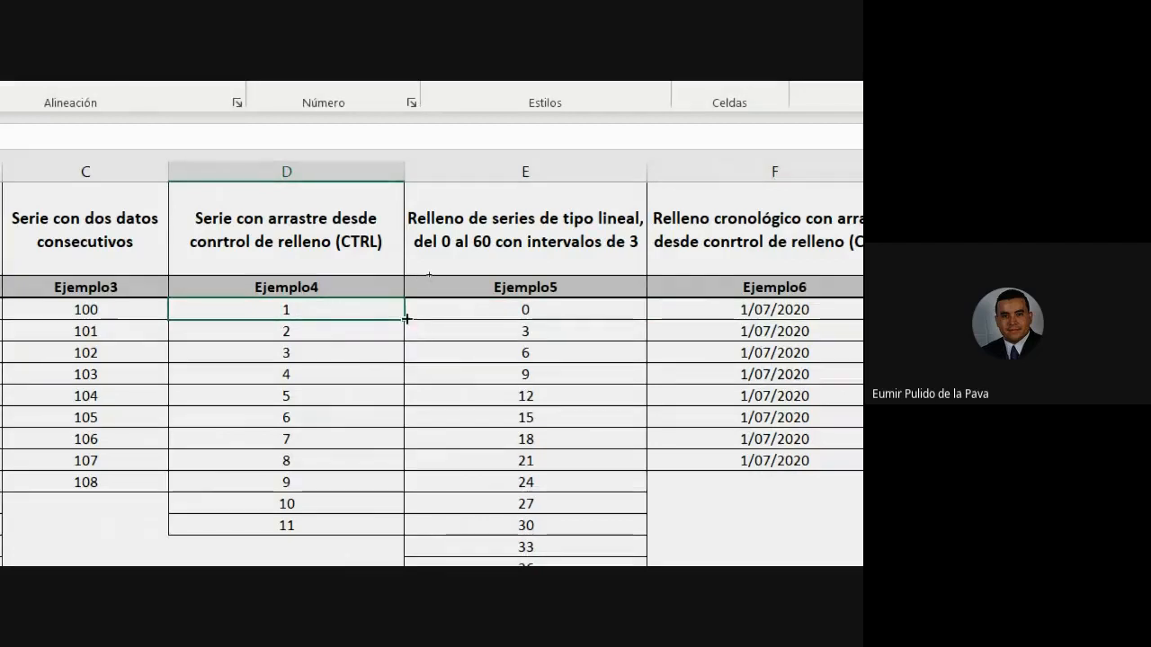
drag(406, 318, 388, 550)
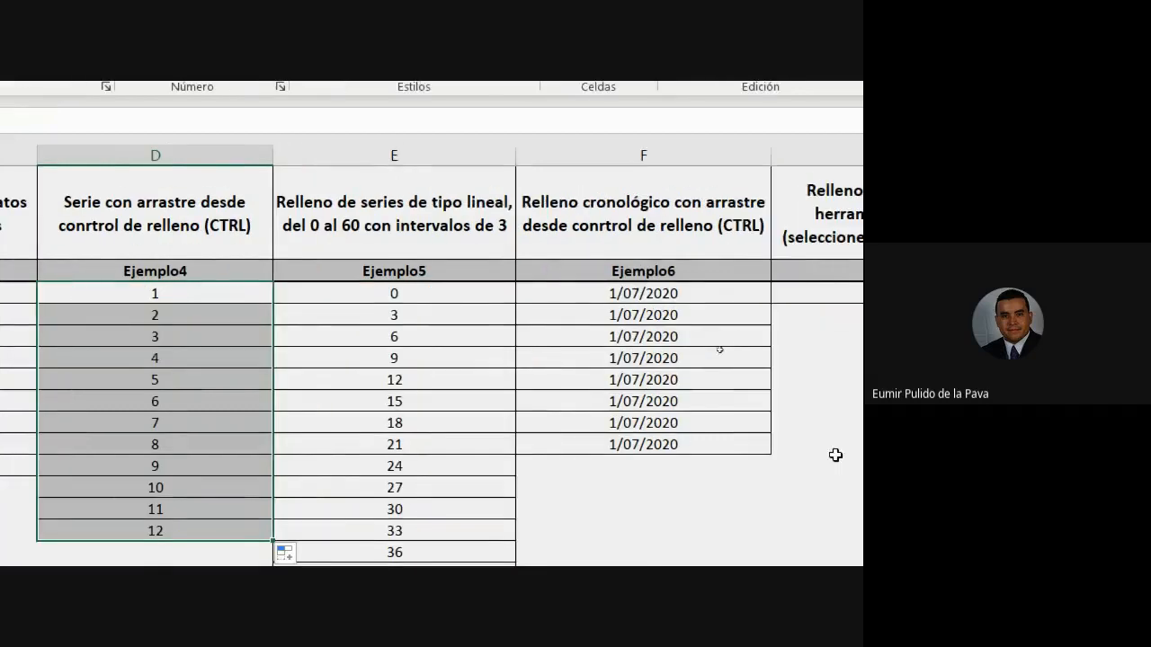
Refill the Ejemplo6 column from F3 down to F11 with consecutive daily dates from 1/07/2020 to 9/07/2020
click(799, 293)
drag(650, 306, 634, 461)
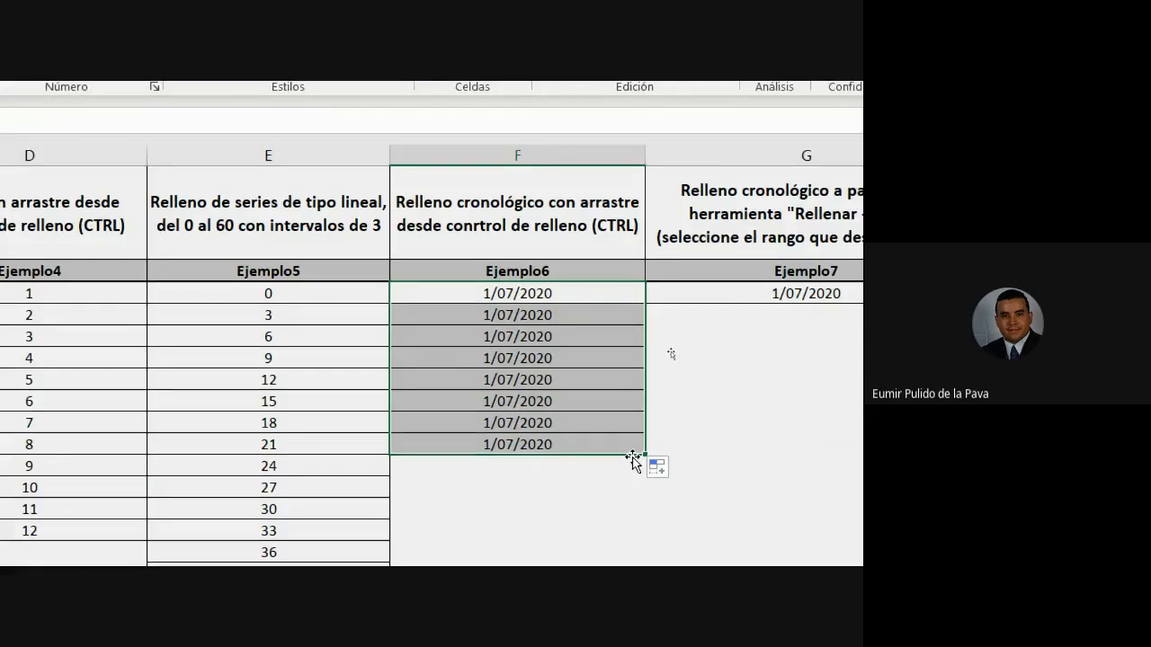
click(607, 293)
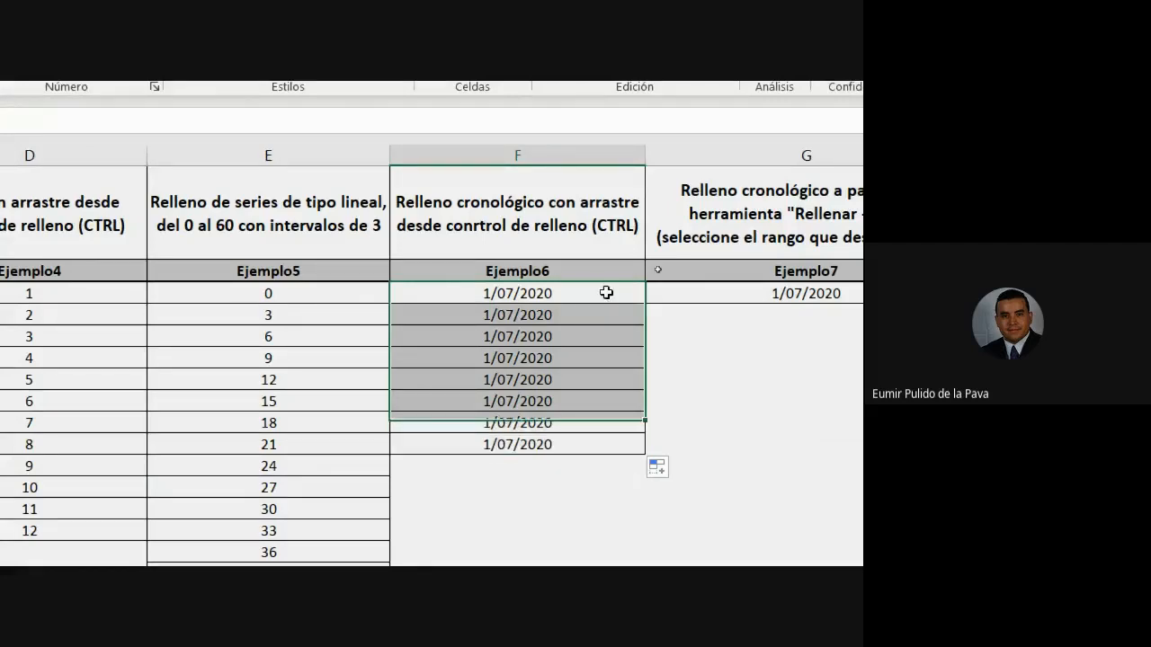
drag(651, 306, 629, 493)
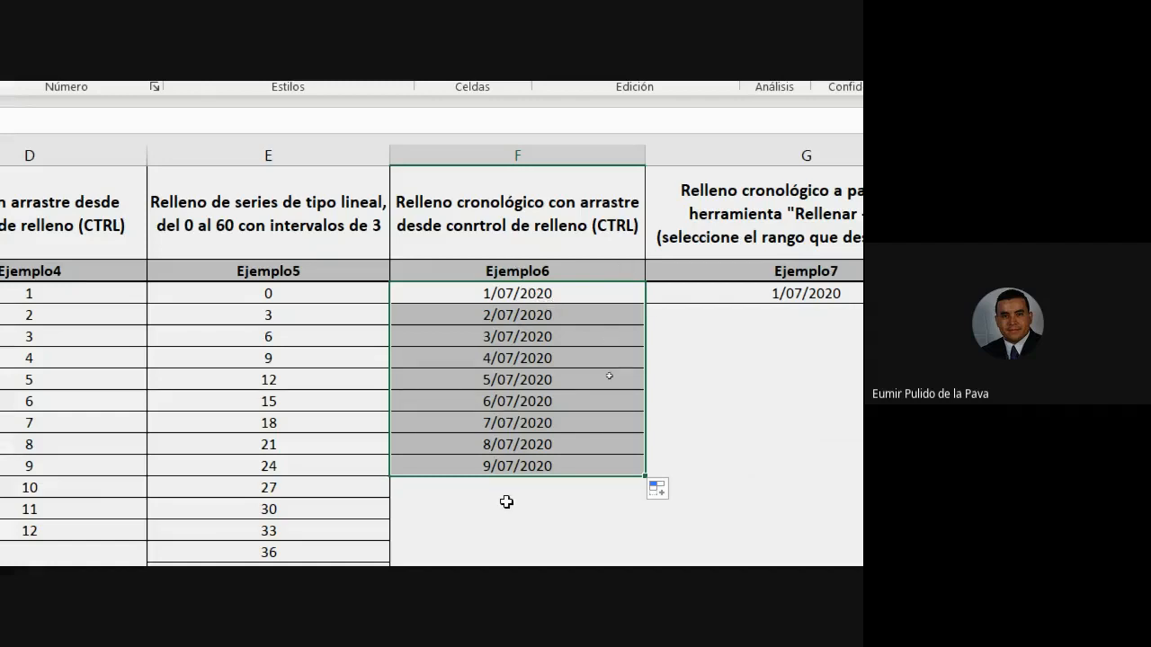
click(575, 293)
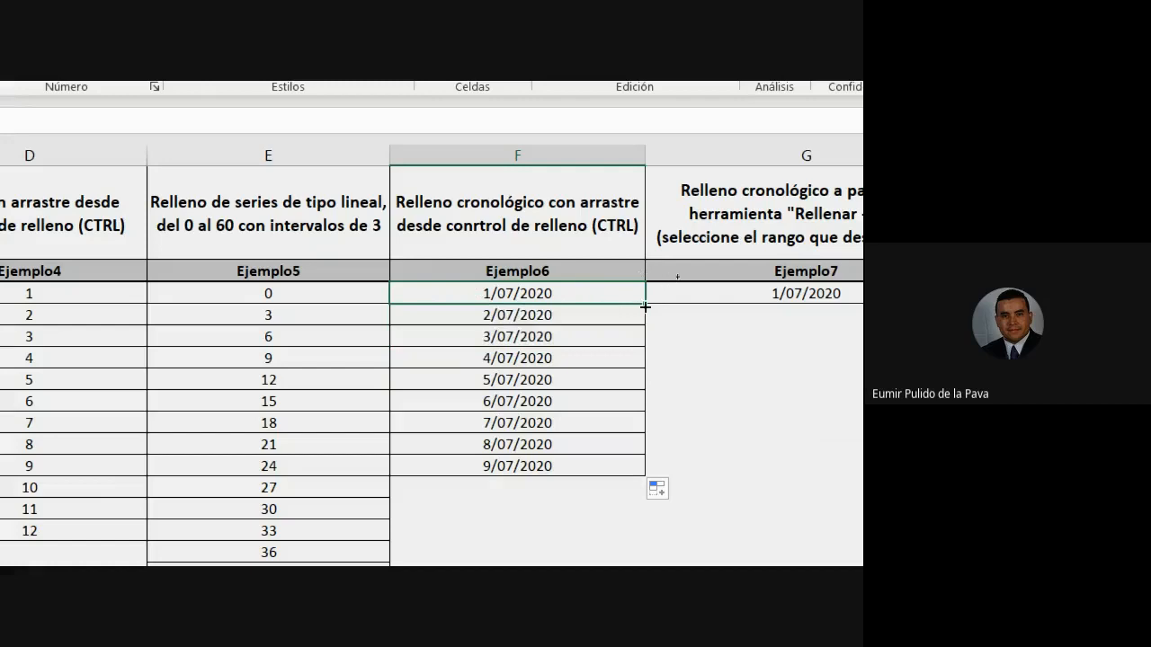
drag(645, 306, 627, 481)
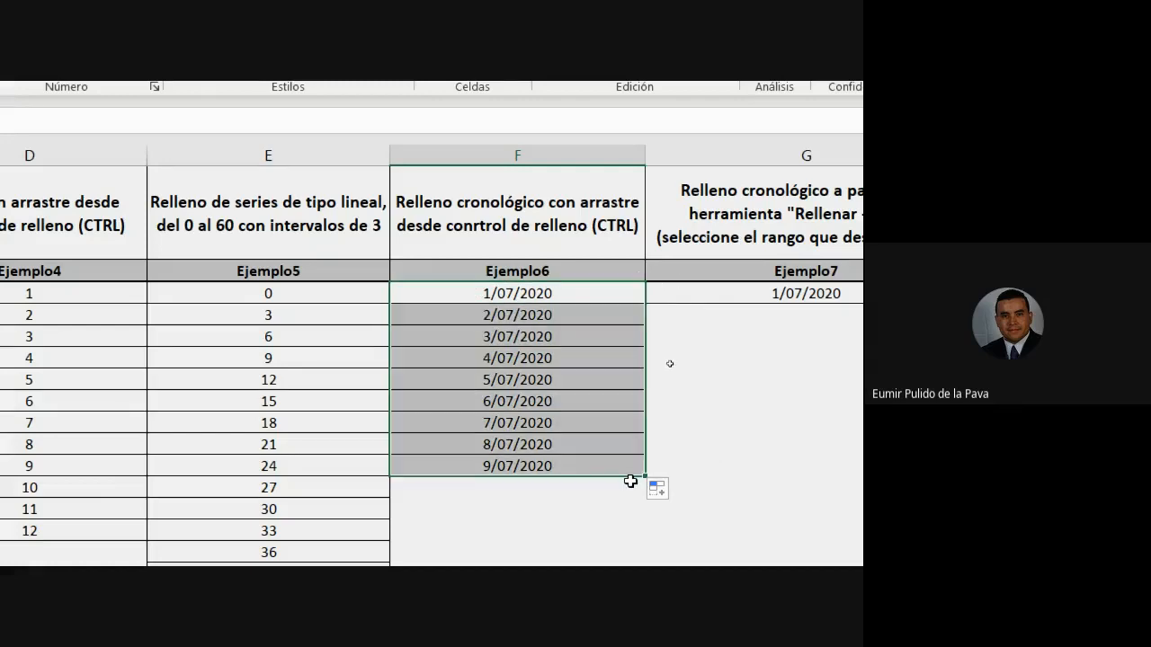
scroll(630, 482, left, 5)
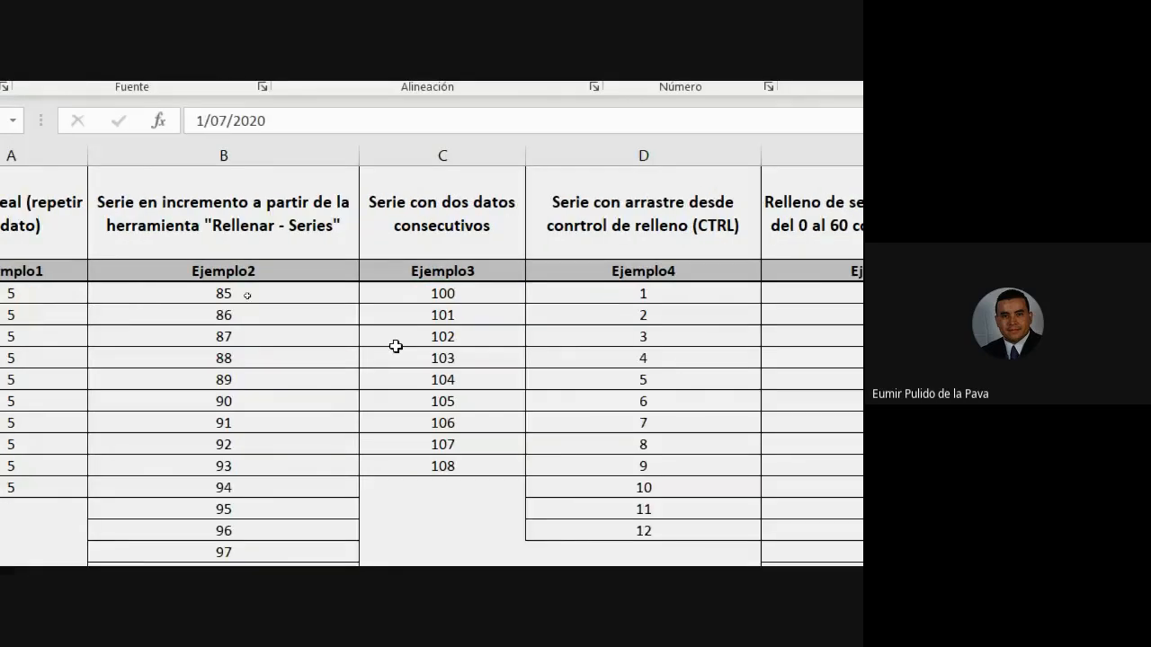
Copy the value 1 from D3 down to D14 under Ejemplo4, and fill the same range again from D3
click(658, 295)
scroll(575, 314, right, 2)
drag(557, 306, 537, 533)
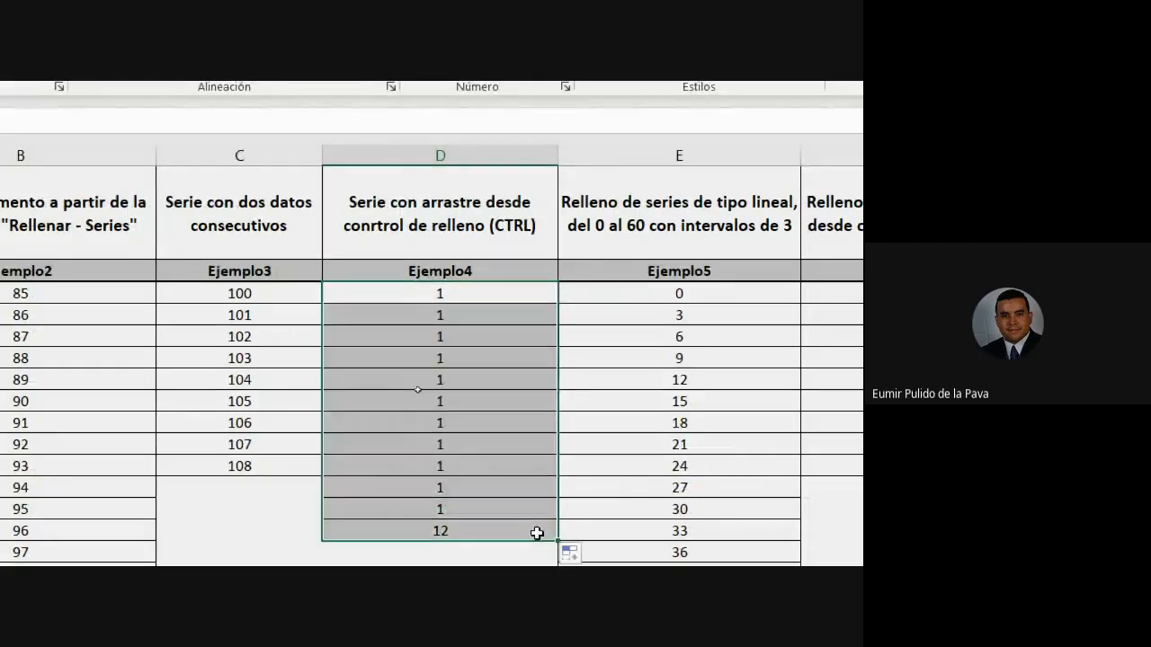
click(523, 297)
mouse_move(558, 303)
mouse_down()
mouse_move(531, 416)
mouse_move(524, 534)
mouse_up()
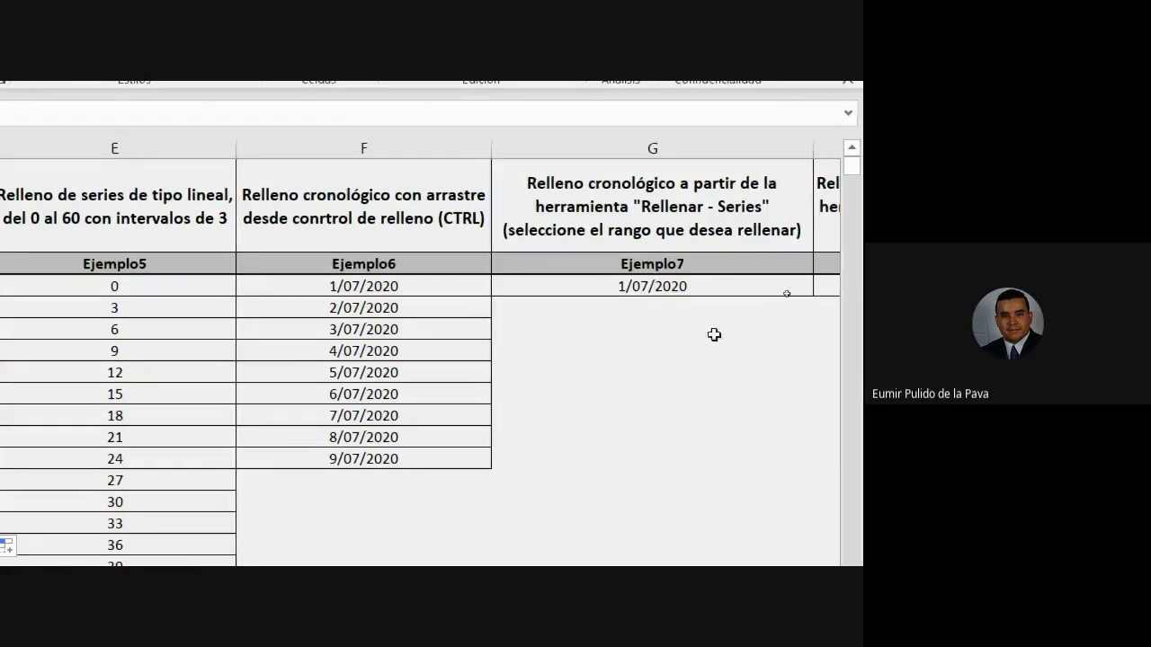
Use Fill Series on G3:G15 under Ejemplo7 to generate a chronological series in columns with the date unit and an increment of 1
click(685, 280)
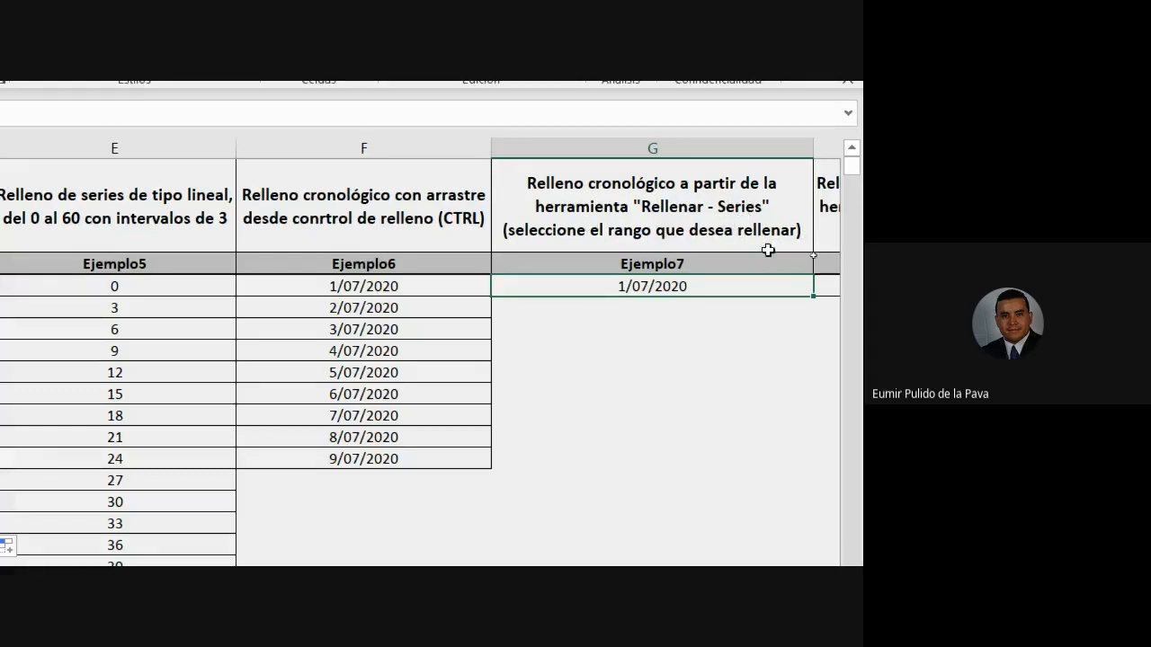
drag(661, 286, 671, 532)
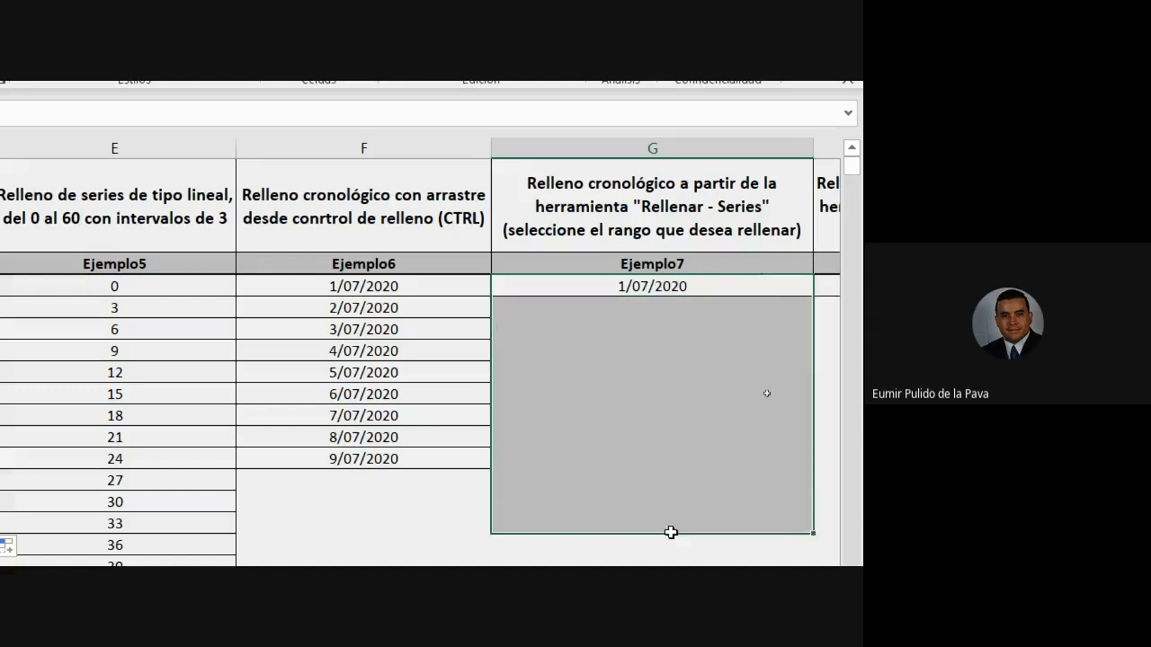
drag(681, 288, 673, 534)
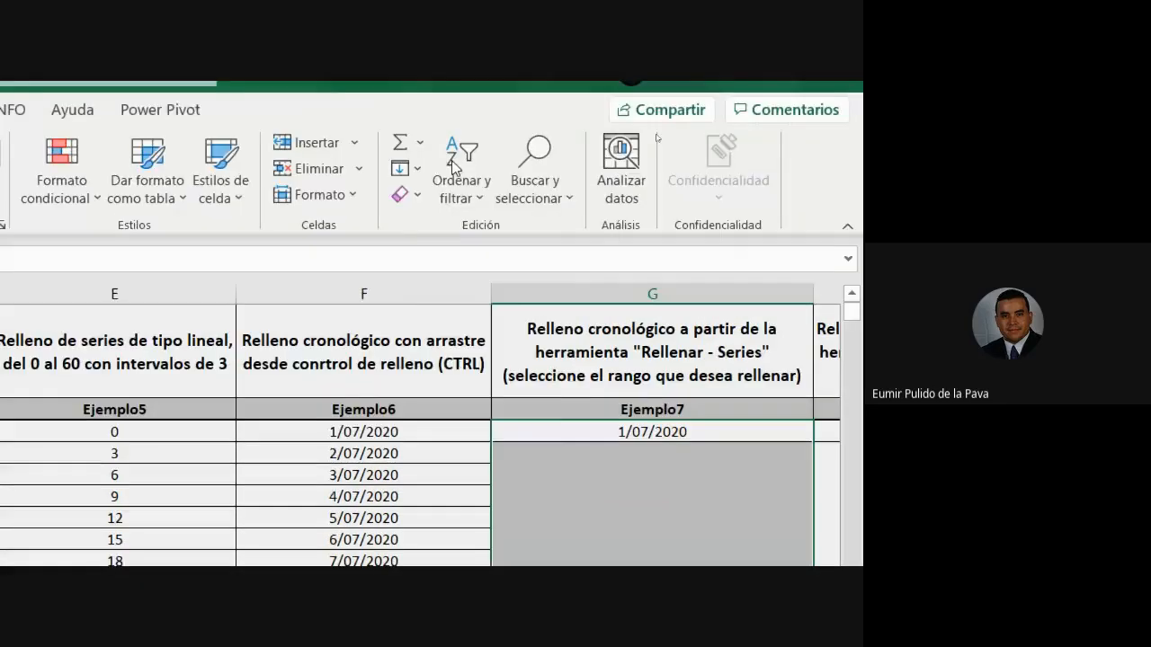
click(407, 168)
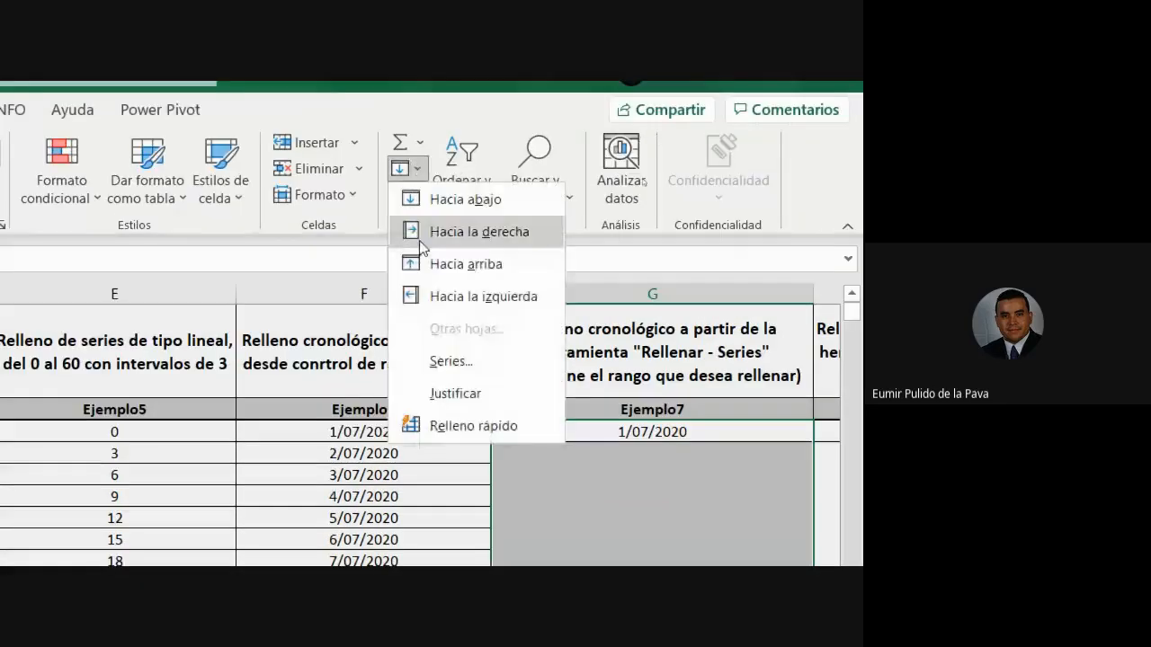
click(440, 362)
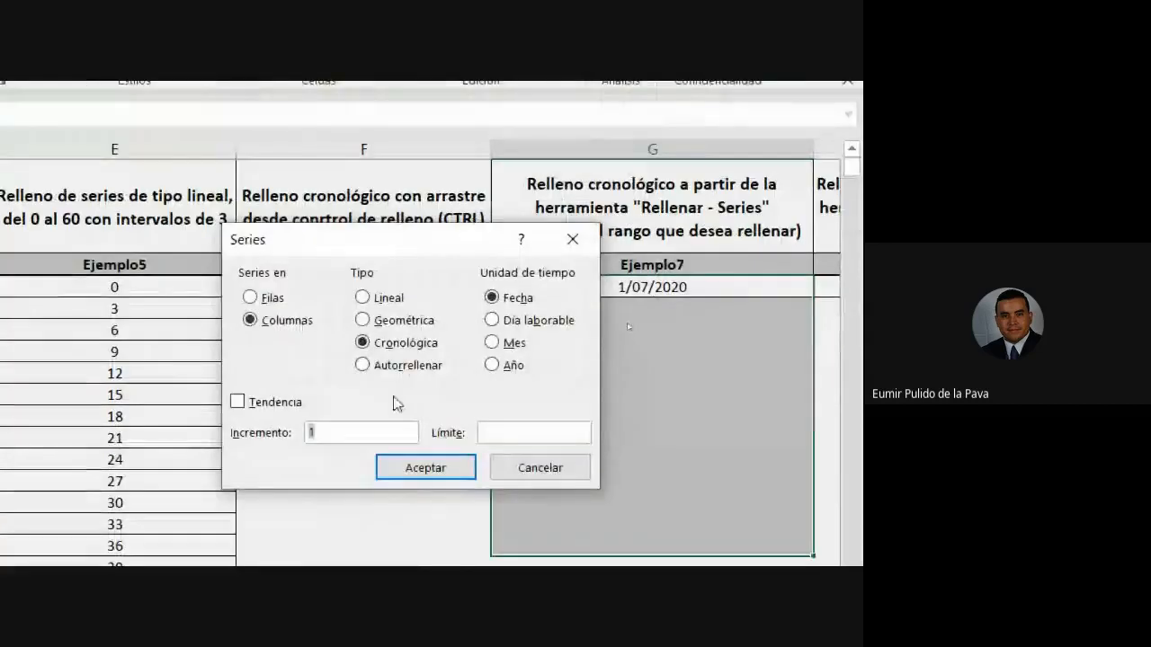
drag(378, 238, 262, 220)
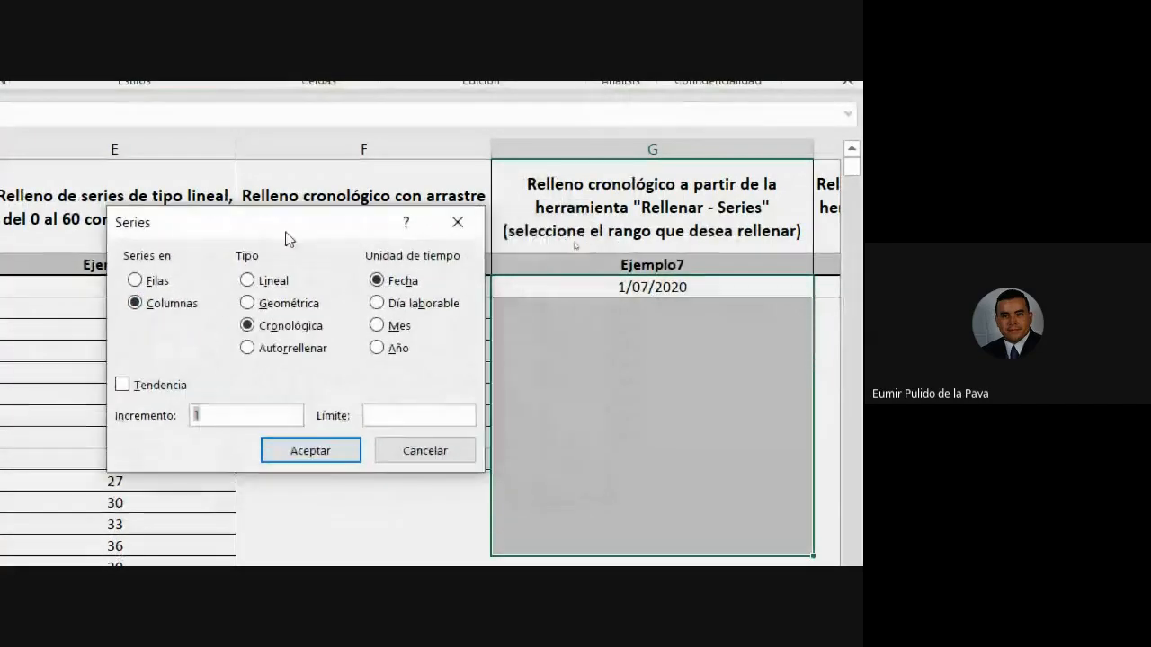
click(135, 303)
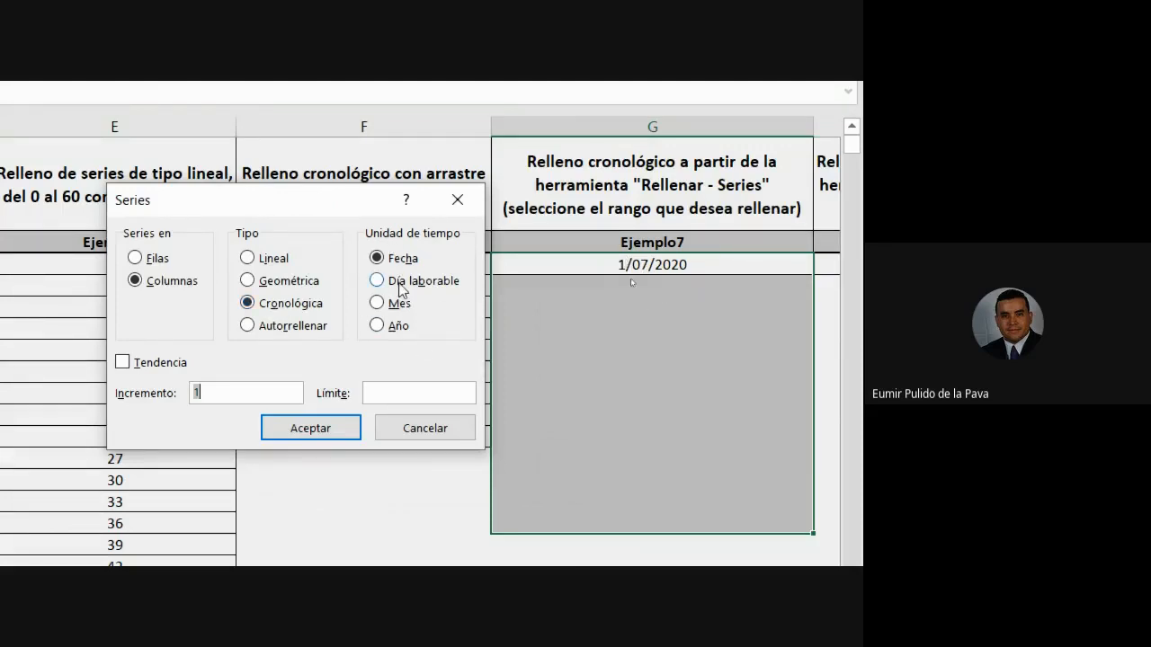
click(271, 261)
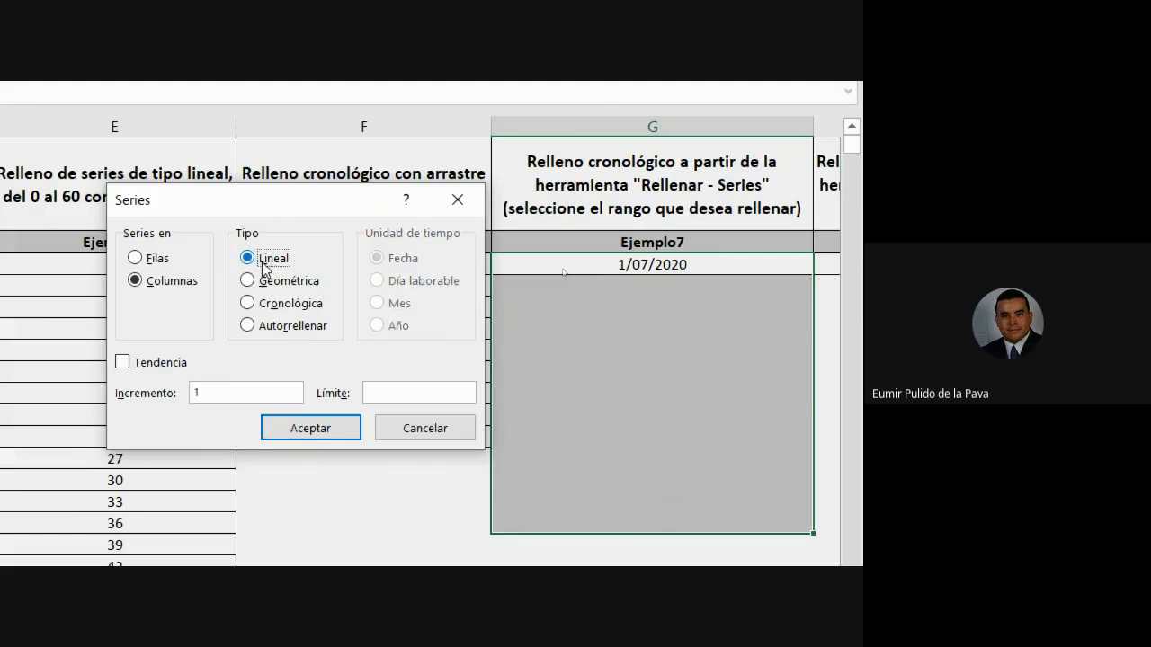
click(284, 303)
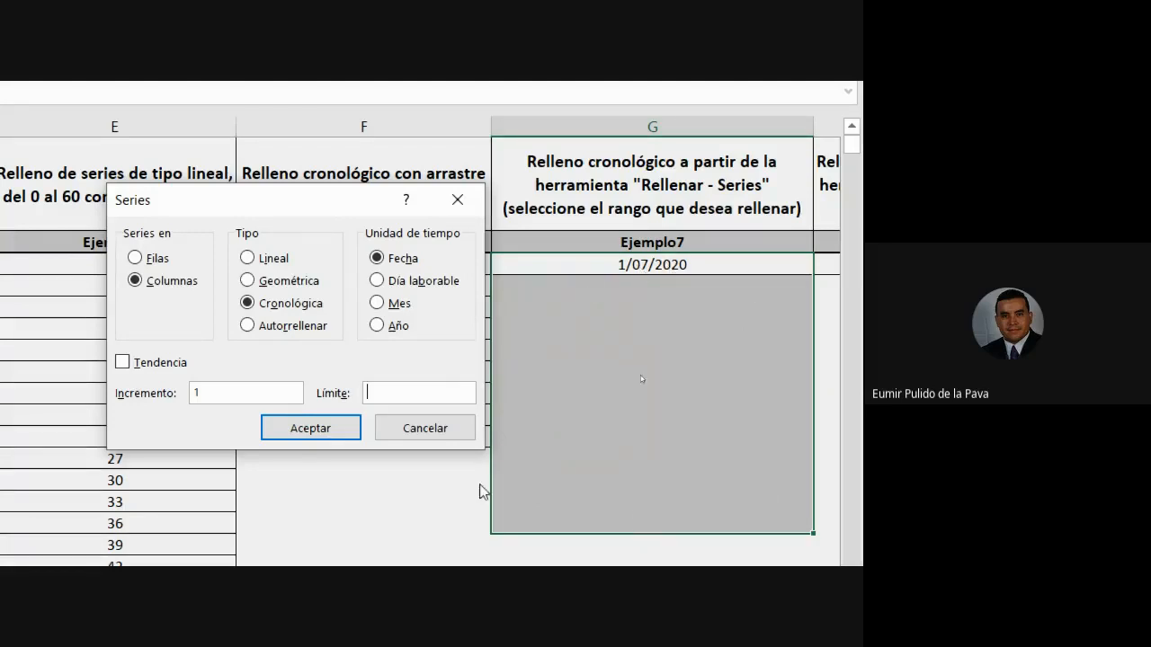
click(315, 426)
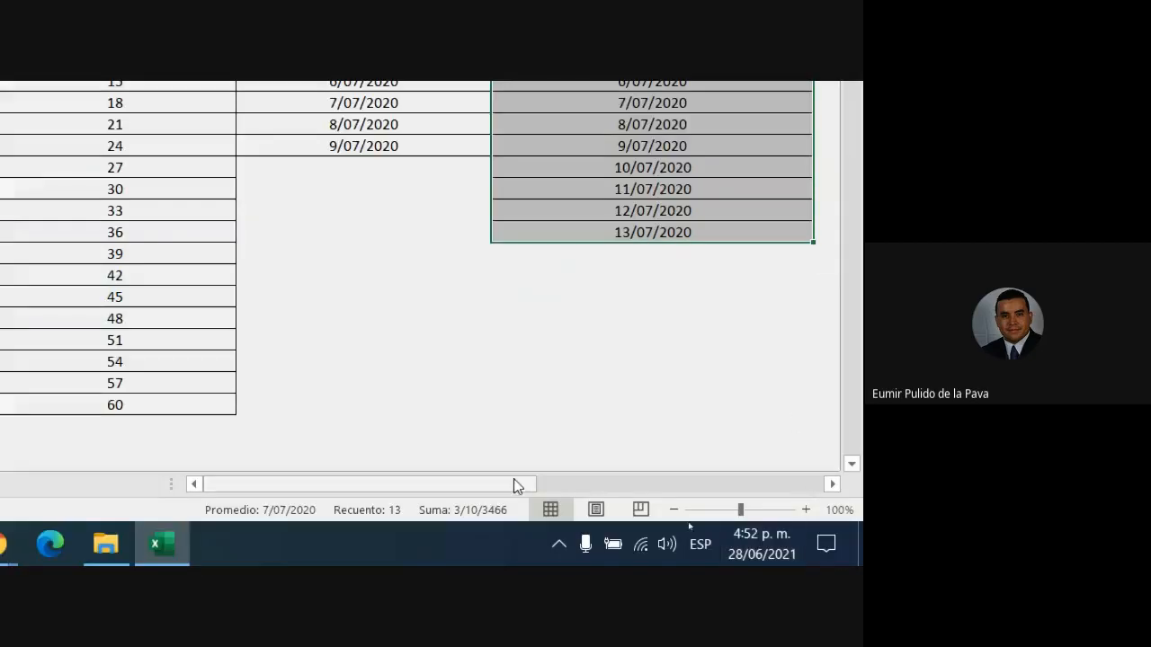
Use Fill Series on H3:H19 under Ejemplo8 to generate a chronological series in columns with the weekday unit and an increment of 1
drag(513, 481, 655, 483)
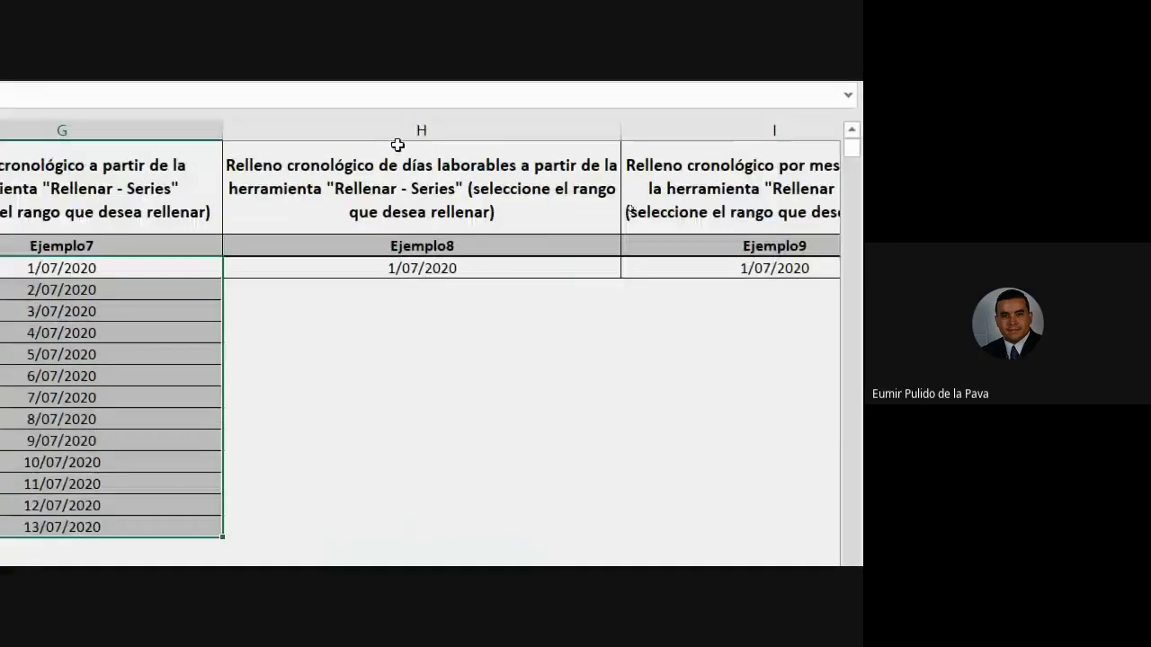
click(397, 132)
click(350, 191)
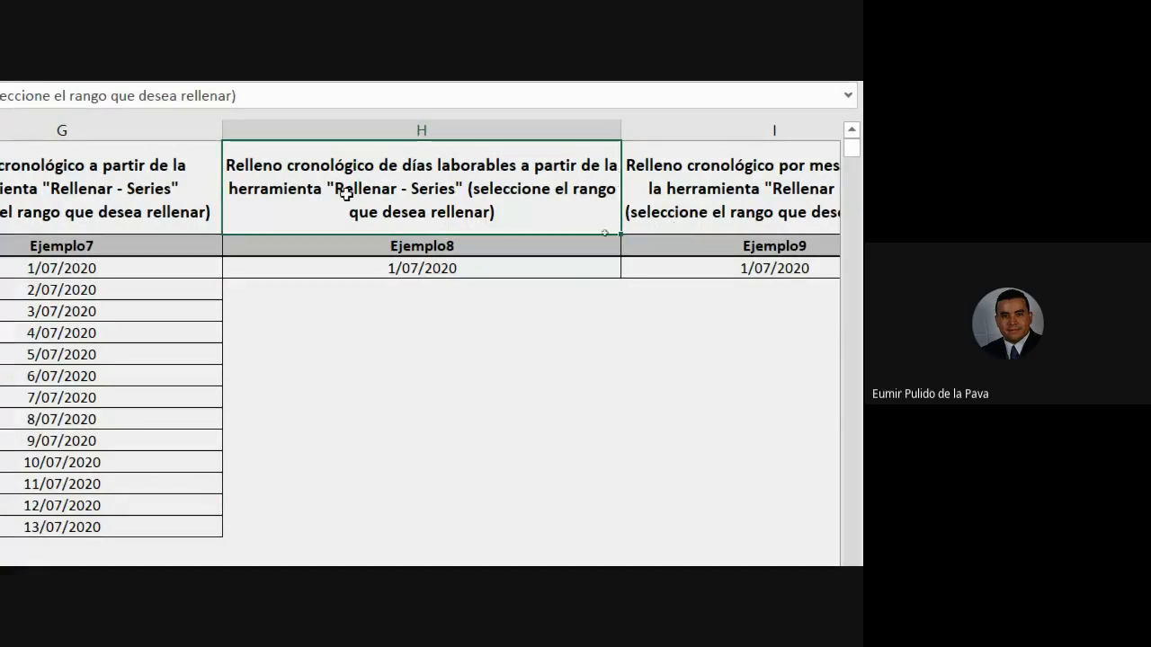
click(459, 269)
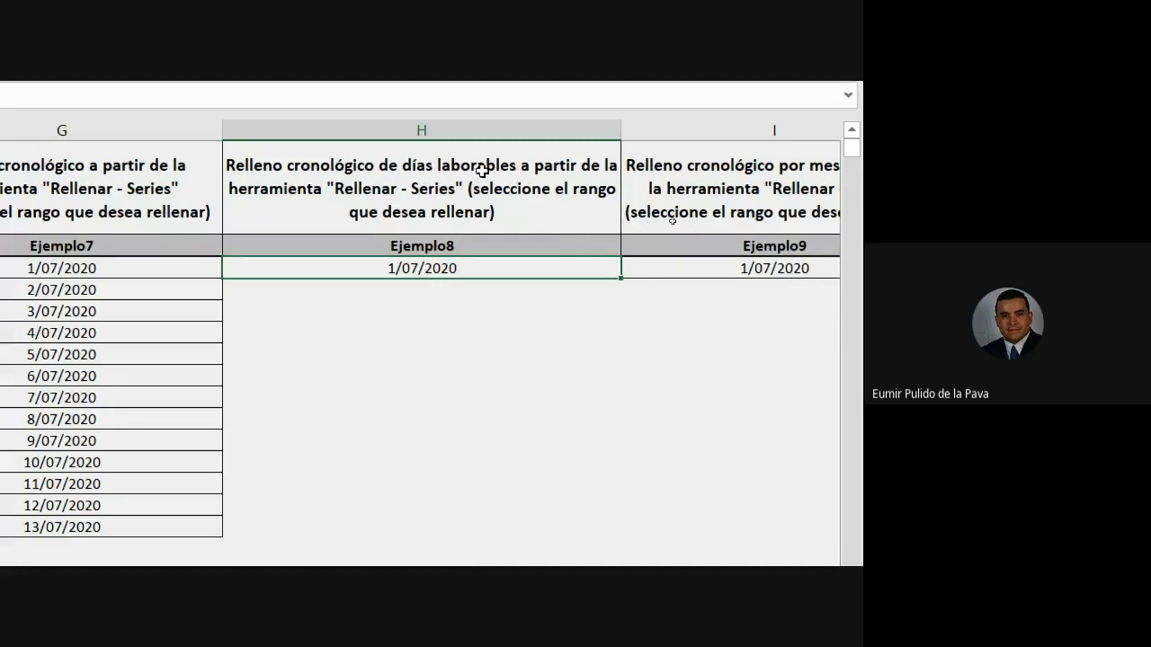
drag(426, 268, 458, 532)
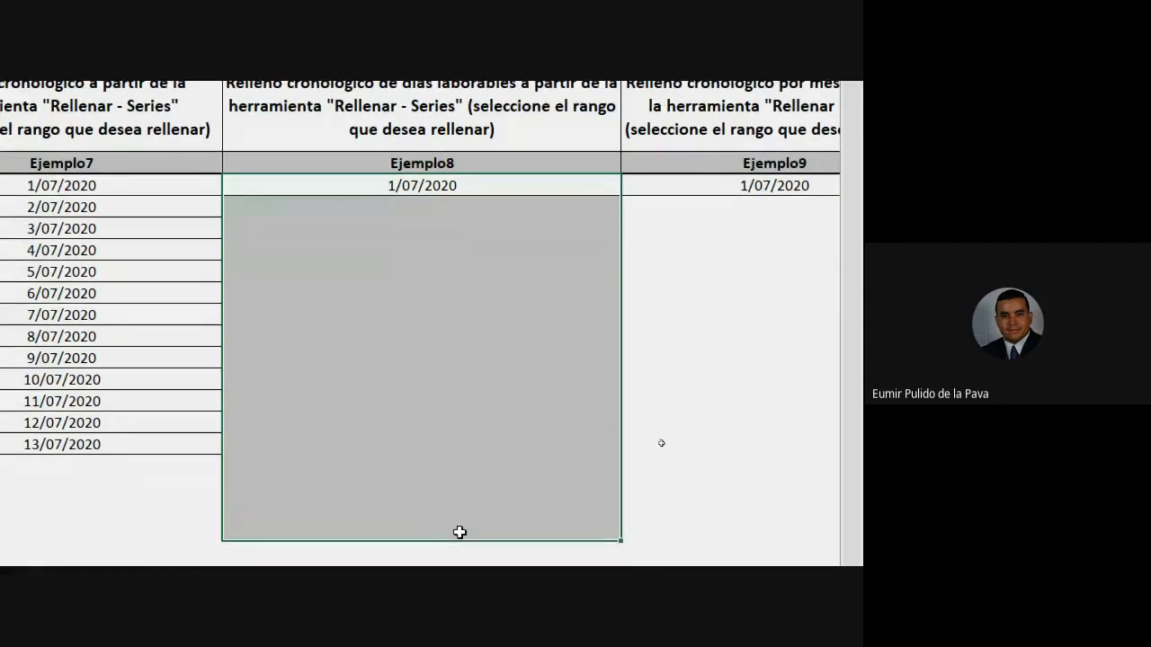
click(416, 197)
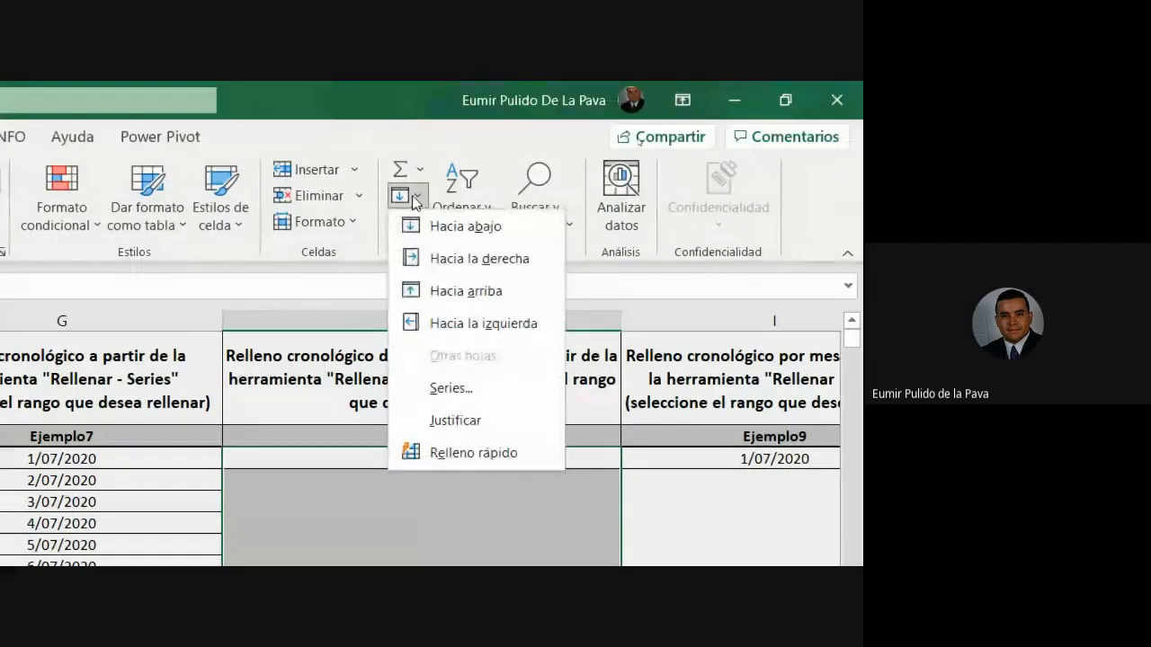
click(460, 388)
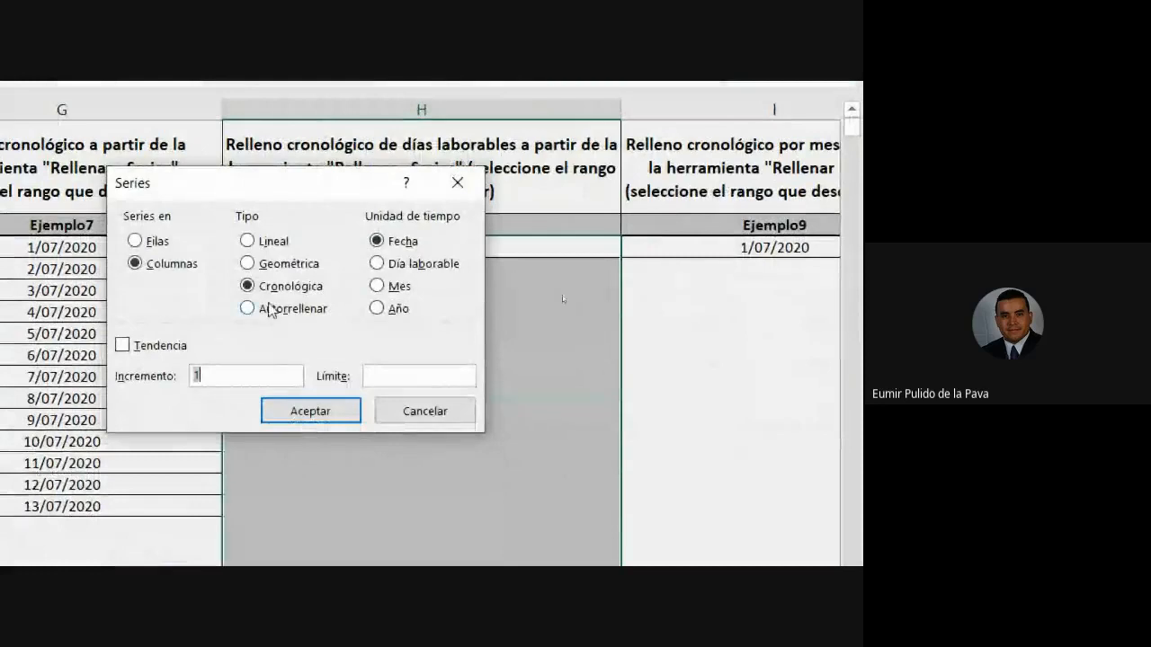
click(146, 264)
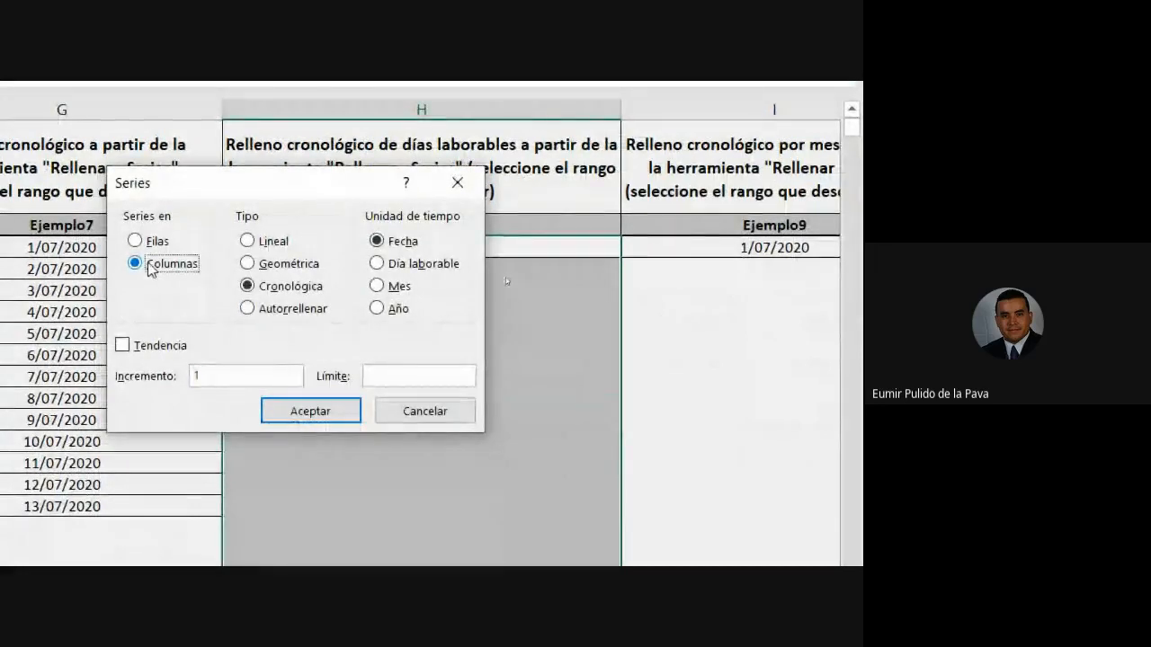
click(412, 265)
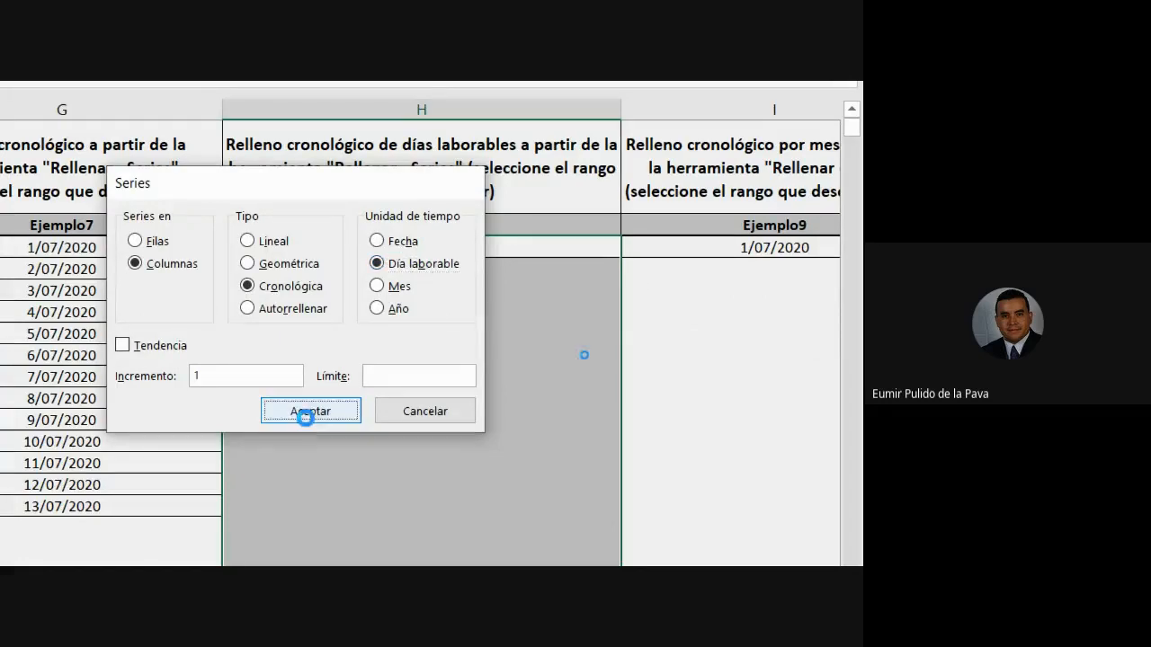
click(307, 415)
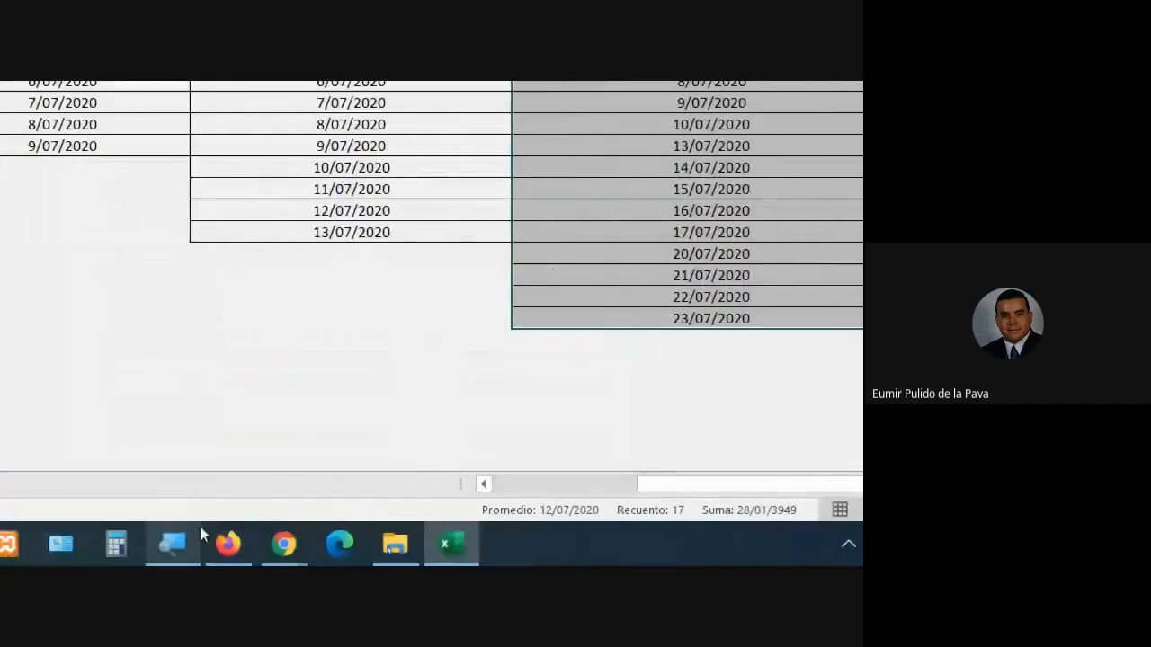
Switch to Firefox and search the web for "calendario 2020" in a new tab
click(84, 545)
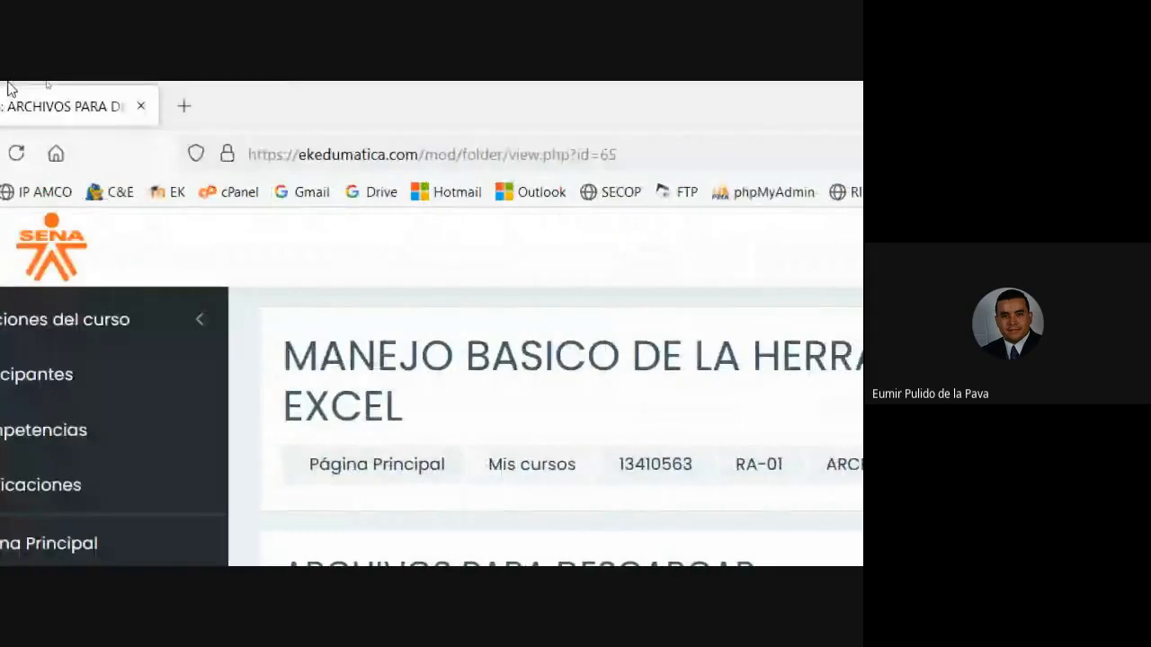
click(19, 105)
text(cale)
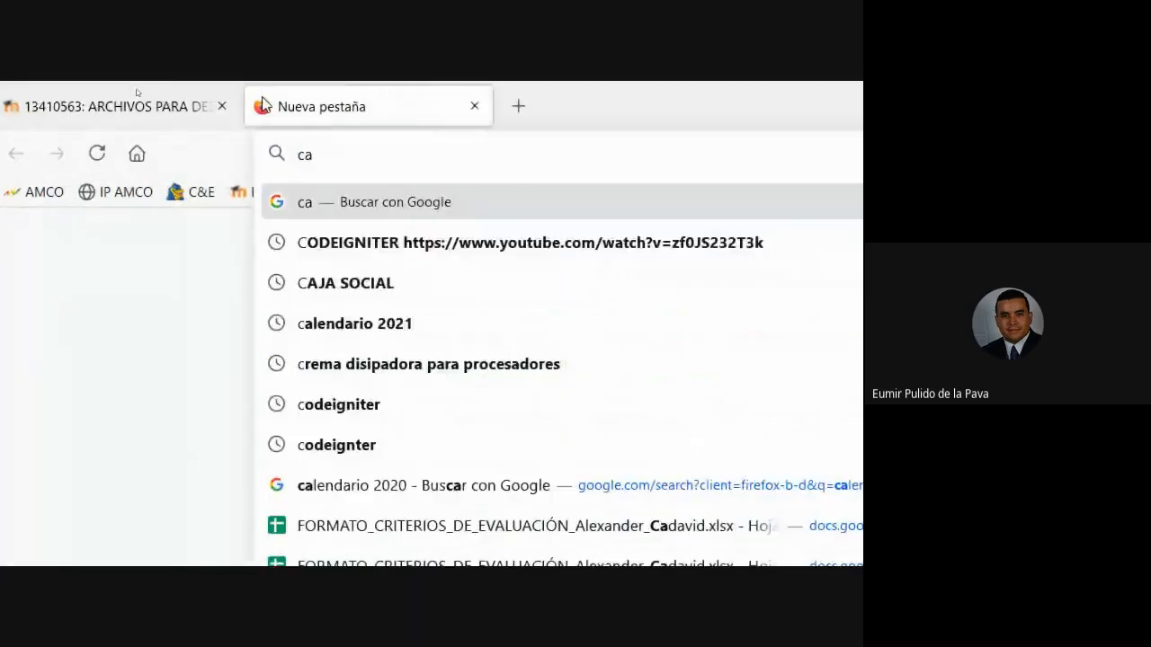
text(ndario 2020)
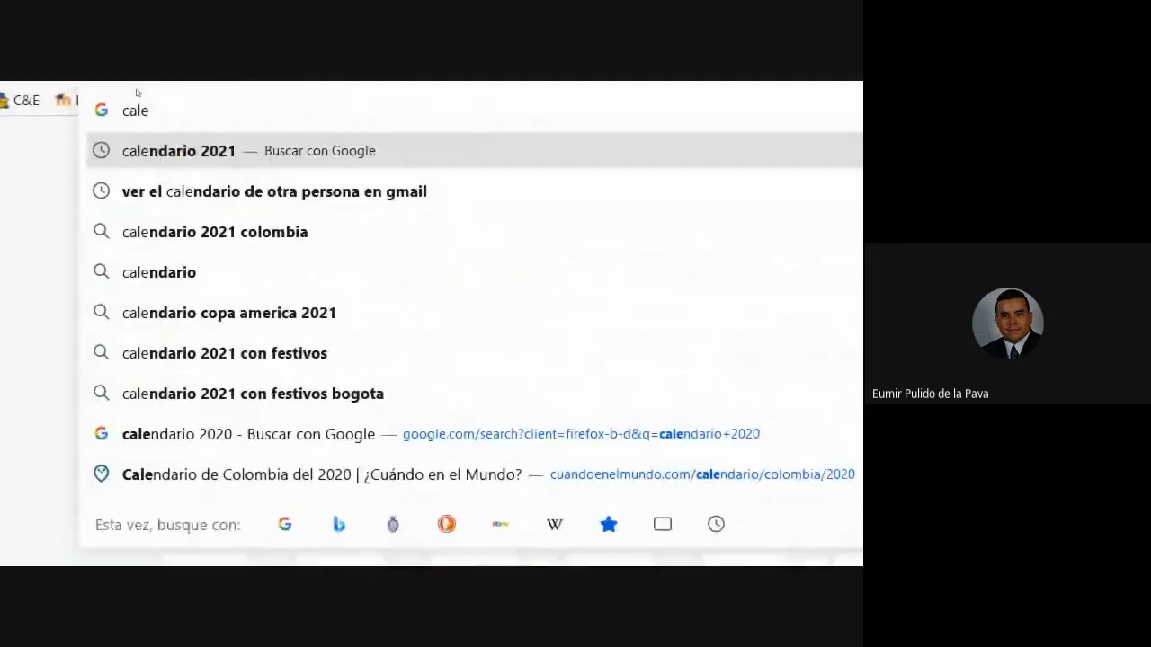
key(Return)
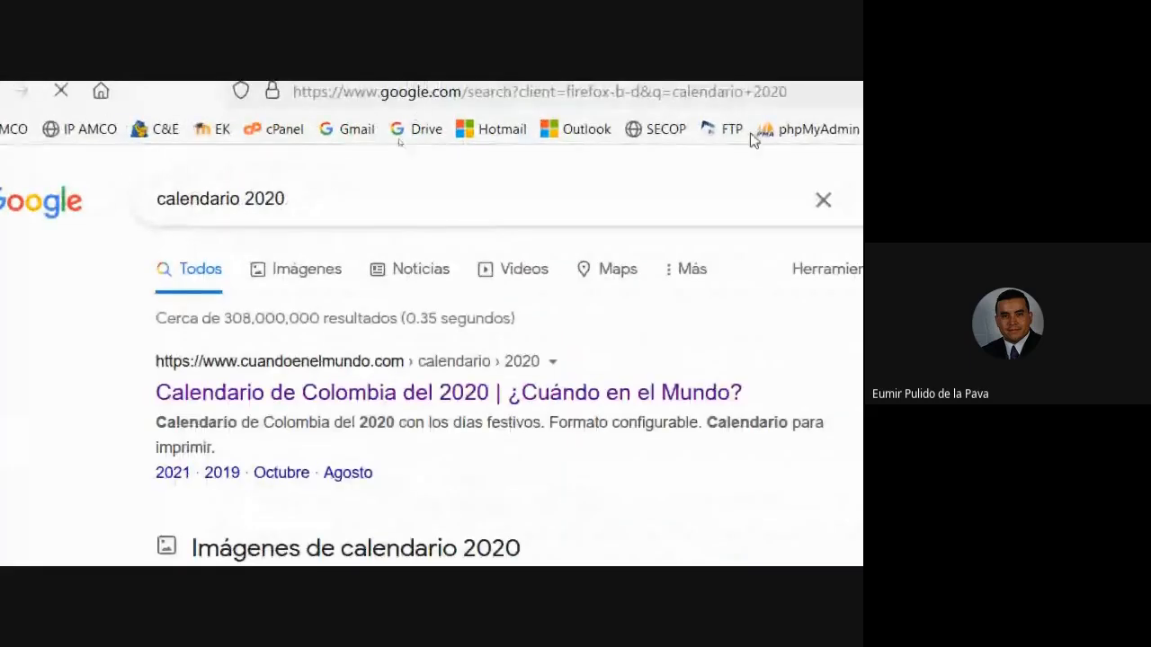
Open the Colombia 2020 calendar on cuandoenelmundo.com and examine the working days at the start of July
click(402, 401)
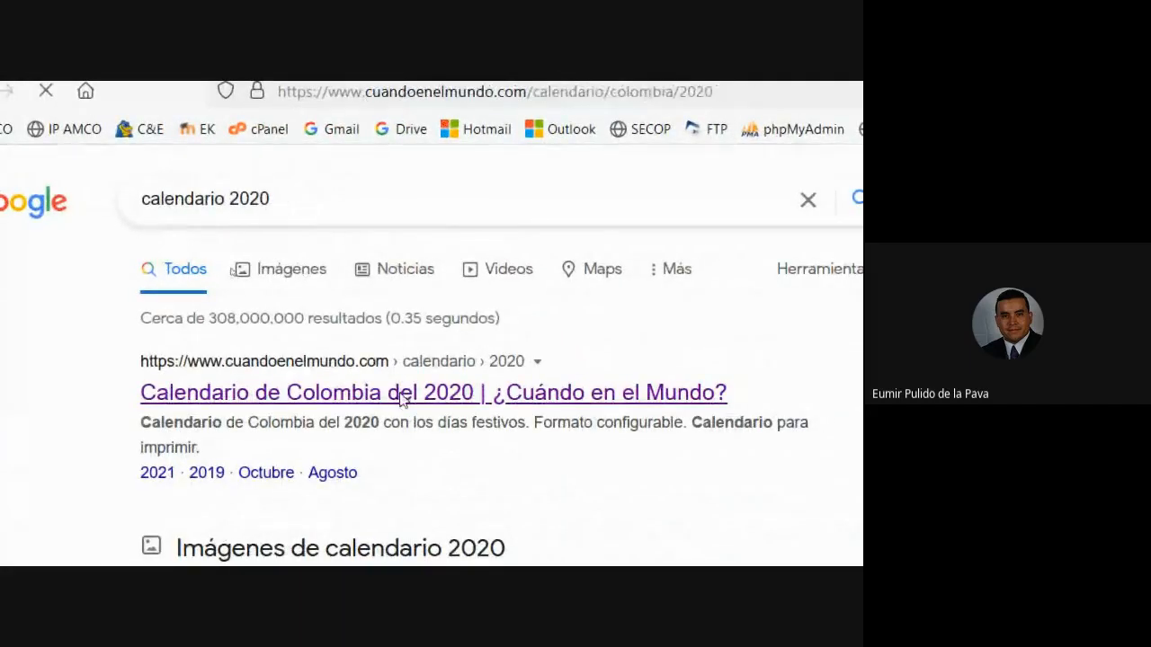
scroll(601, 459, down, 10)
scroll(597, 474, down, 5)
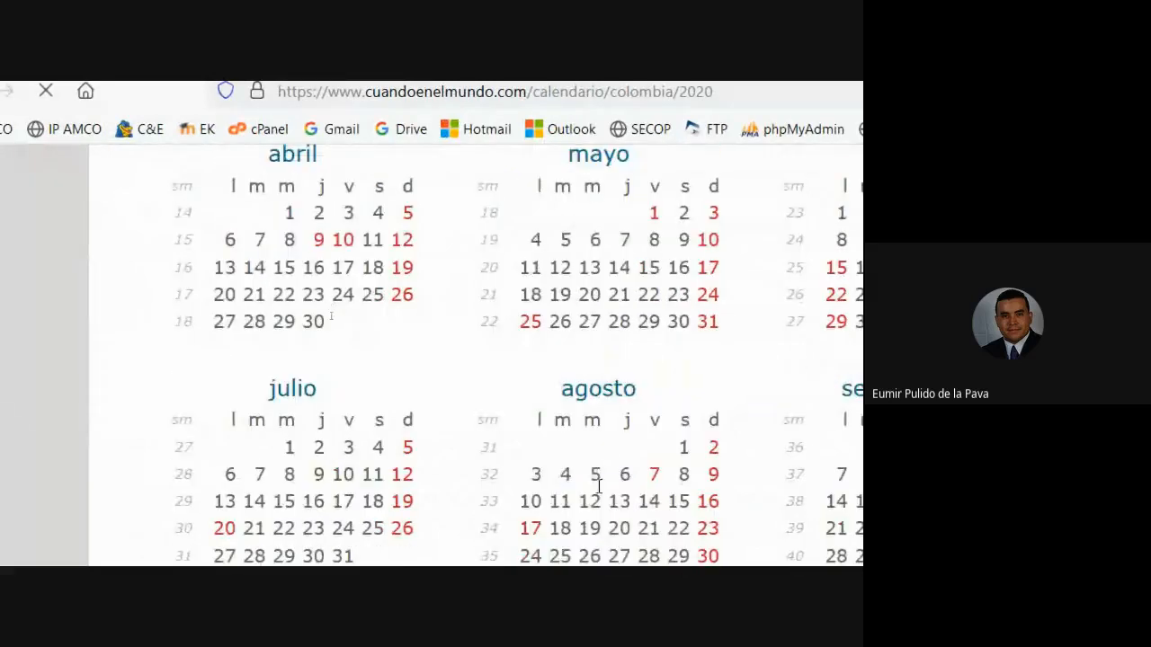
drag(290, 213, 378, 210)
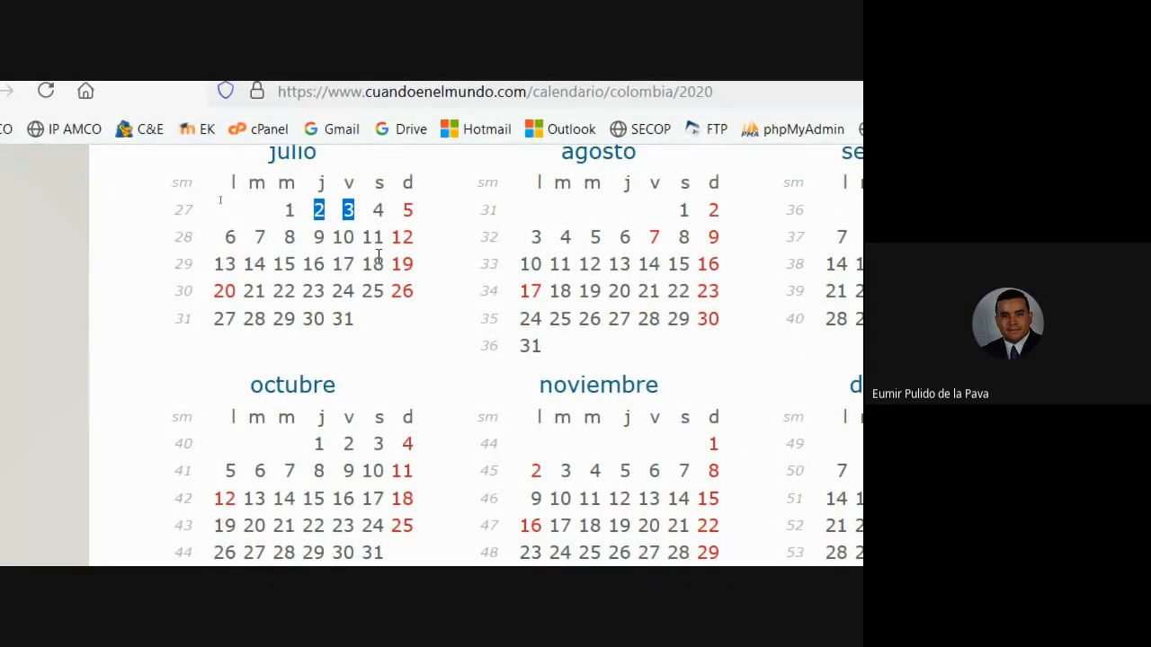
Admit the waiting participant in the Google Meet call, and return to Excel to highlight the dates 6/07/2020 to 13/07/2020 under Ejemplo8
mouse_move(591, 545)
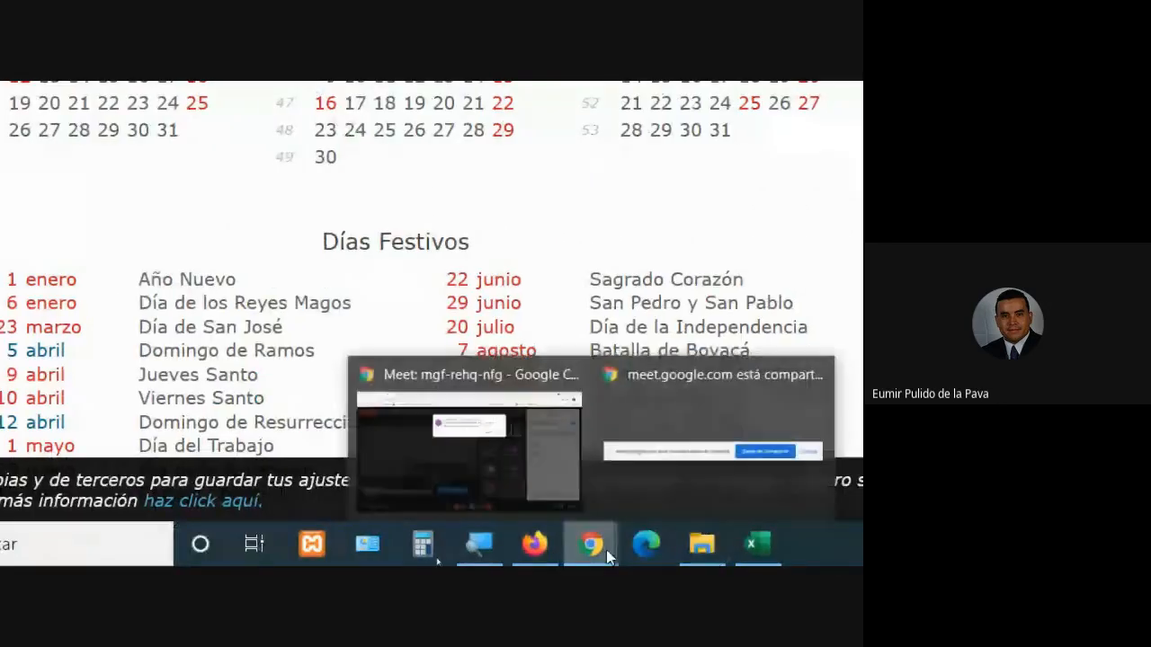
click(508, 455)
click(647, 117)
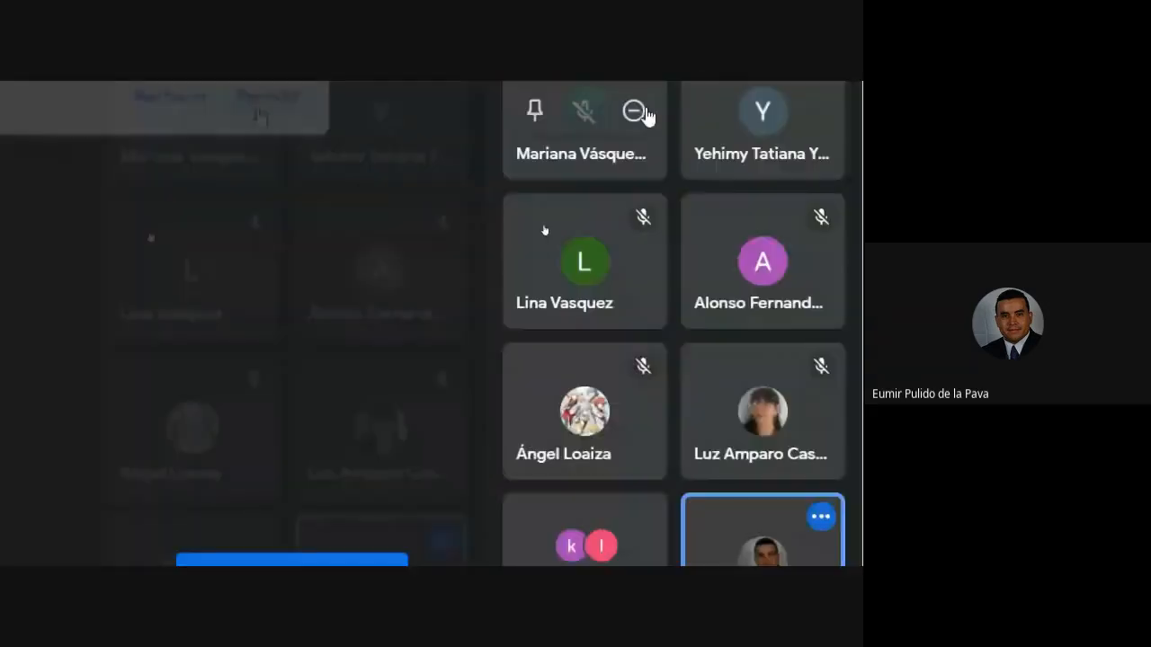
click(585, 545)
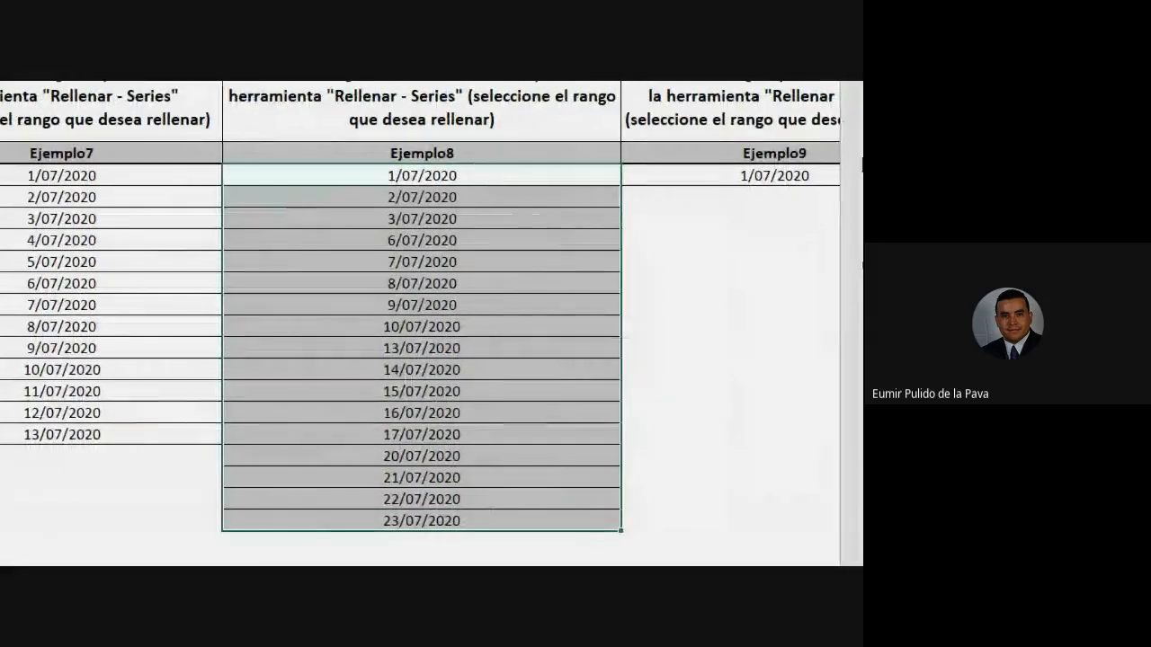
drag(419, 176, 409, 346)
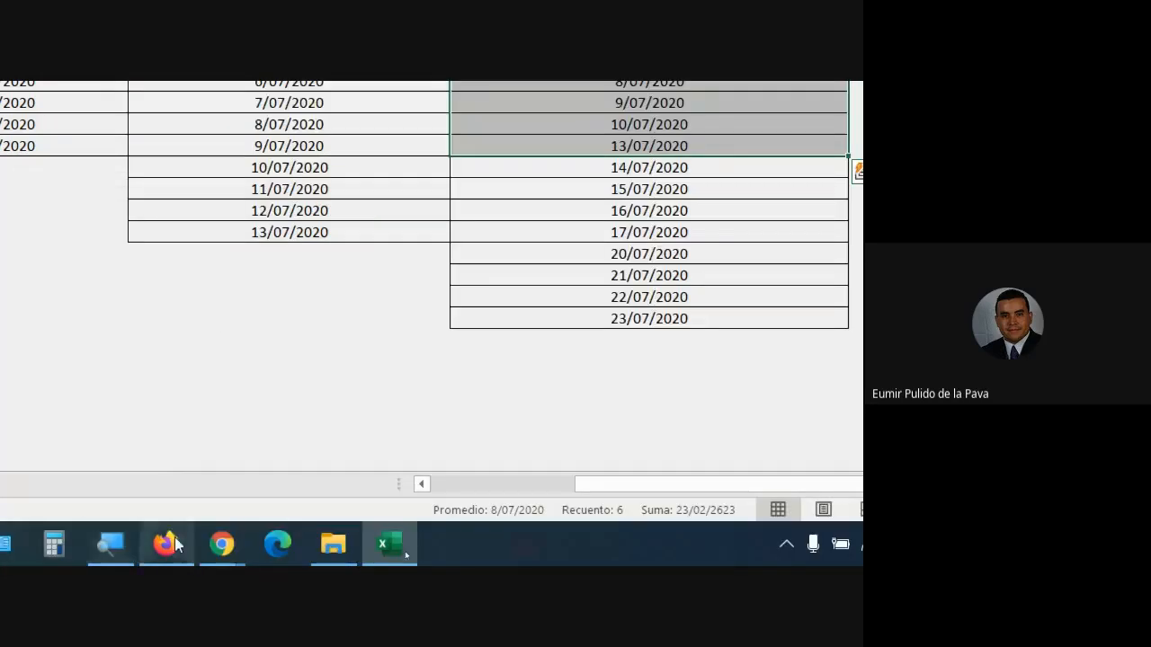
Switch to the Google Meet call, view all pending join requests and admit them, and return to the Excel workbook
mouse_move(222, 544)
click(102, 423)
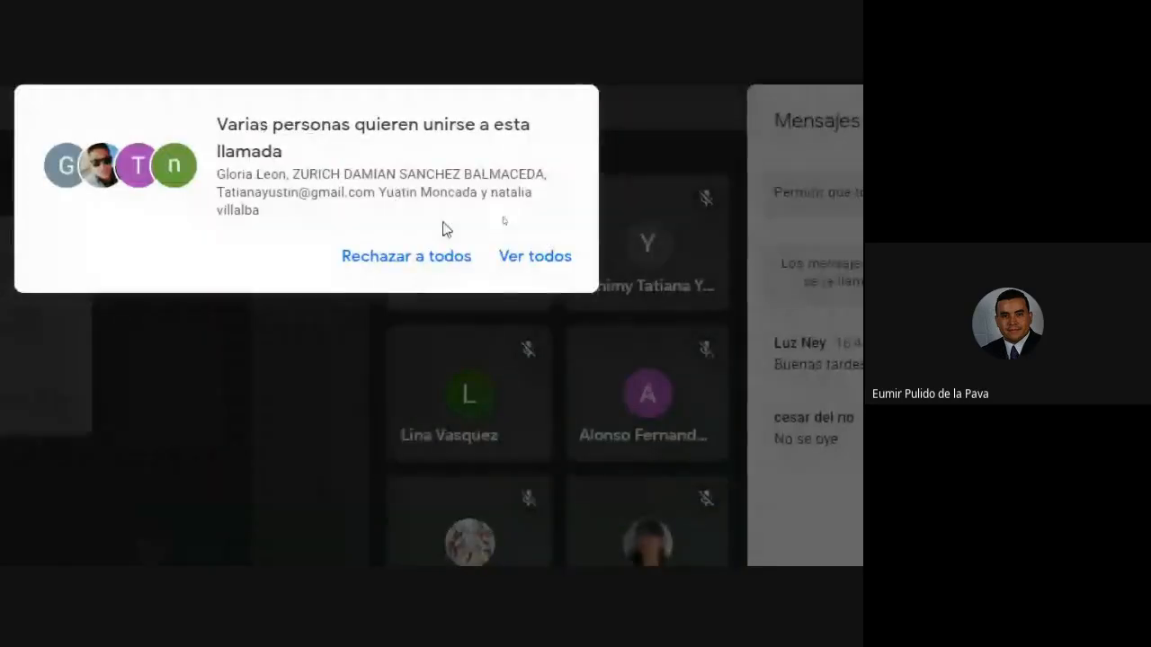
click(565, 262)
click(519, 464)
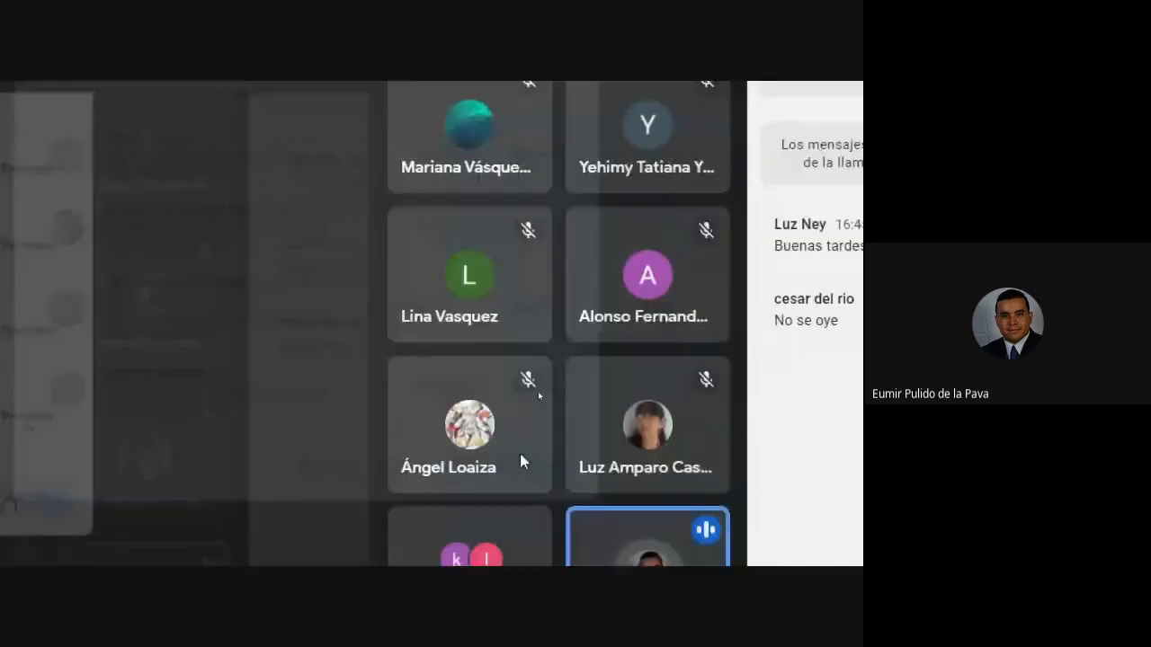
click(467, 544)
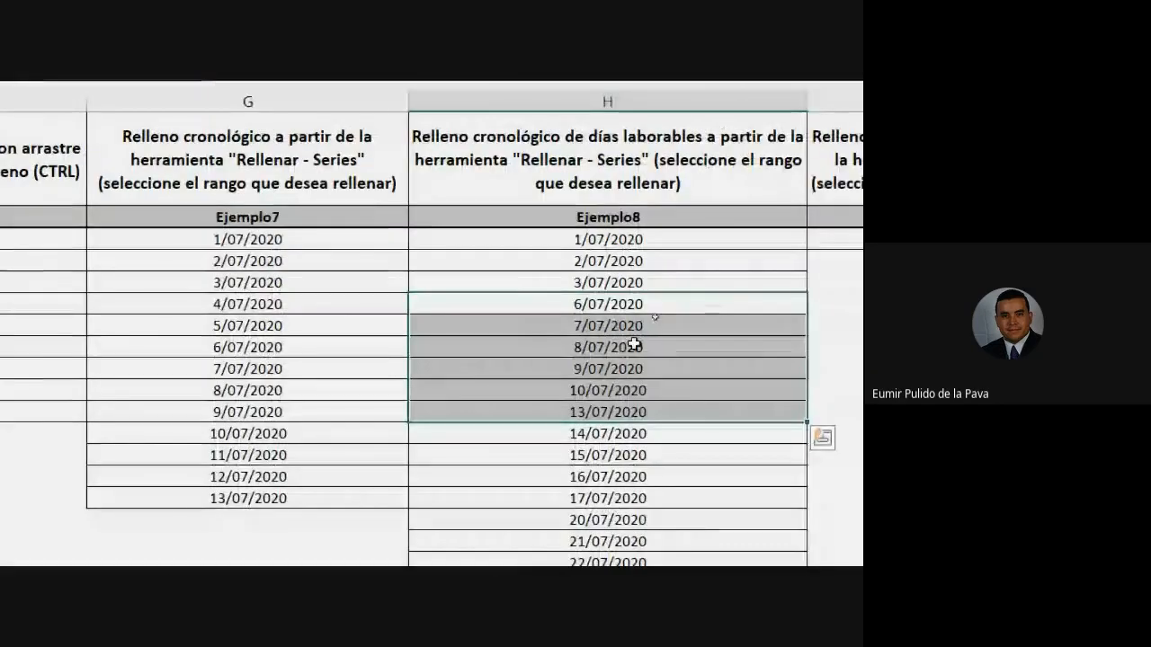
Highlight the dates 1/07/2020 to 6/07/2020 under Ejemplo8, and compare them with the July weekdays up to 13 in the Firefox calendar
drag(720, 209, 716, 276)
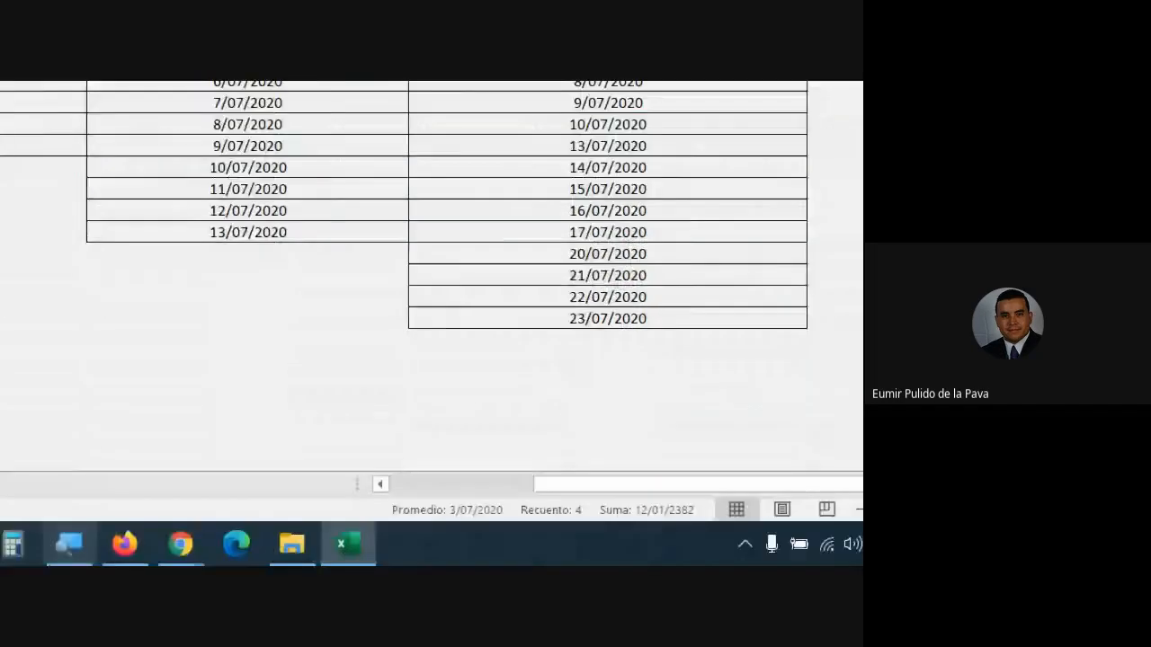
click(220, 545)
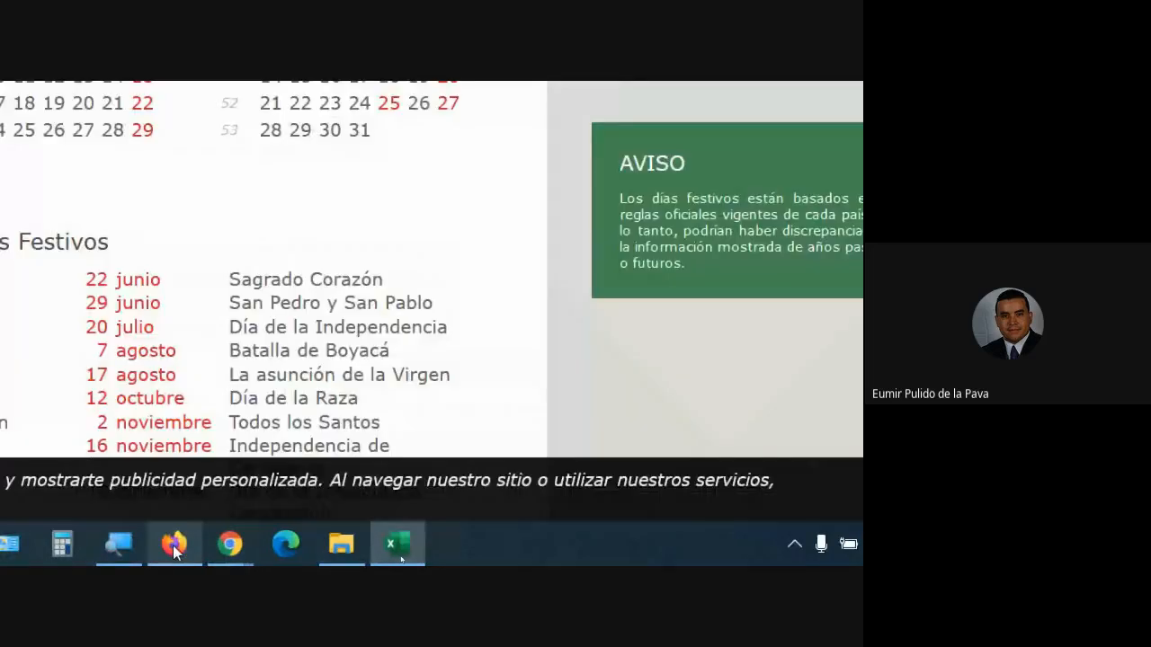
scroll(247, 92, up, 6)
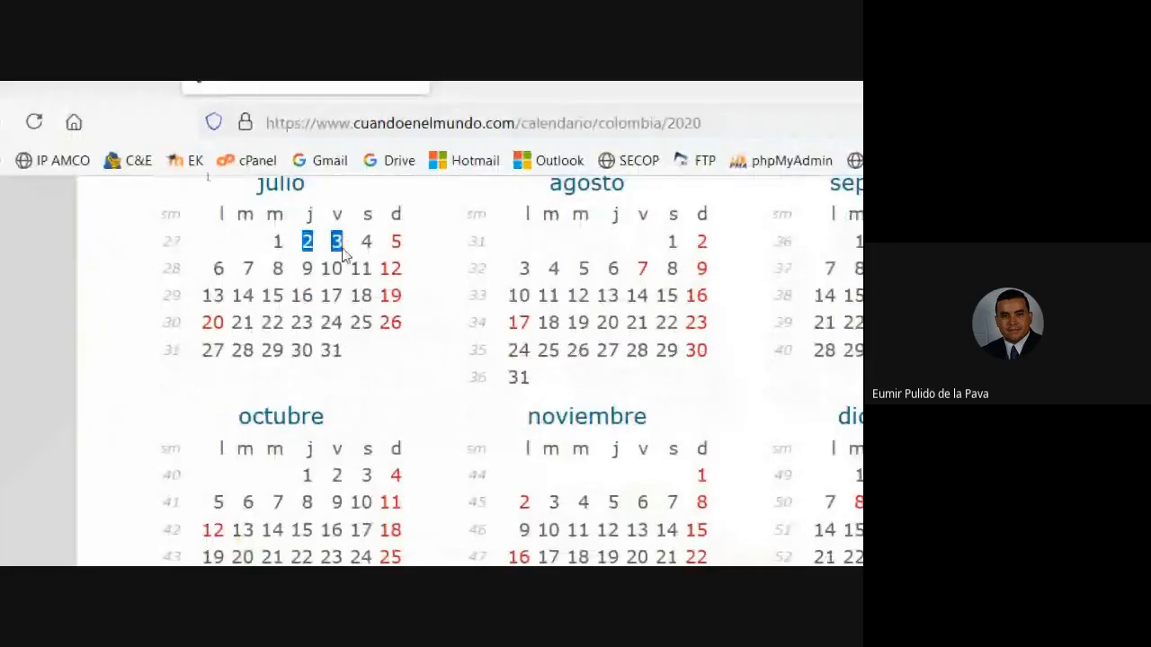
click(312, 128)
drag(349, 270, 411, 273)
drag(287, 306, 416, 300)
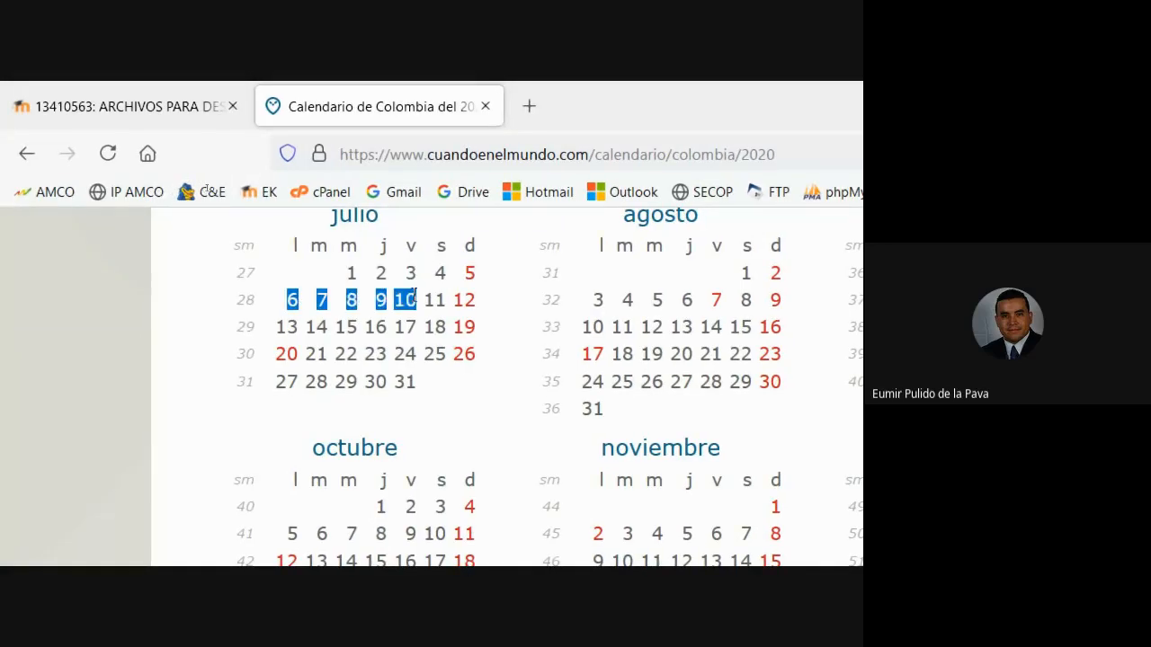
drag(281, 327, 292, 328)
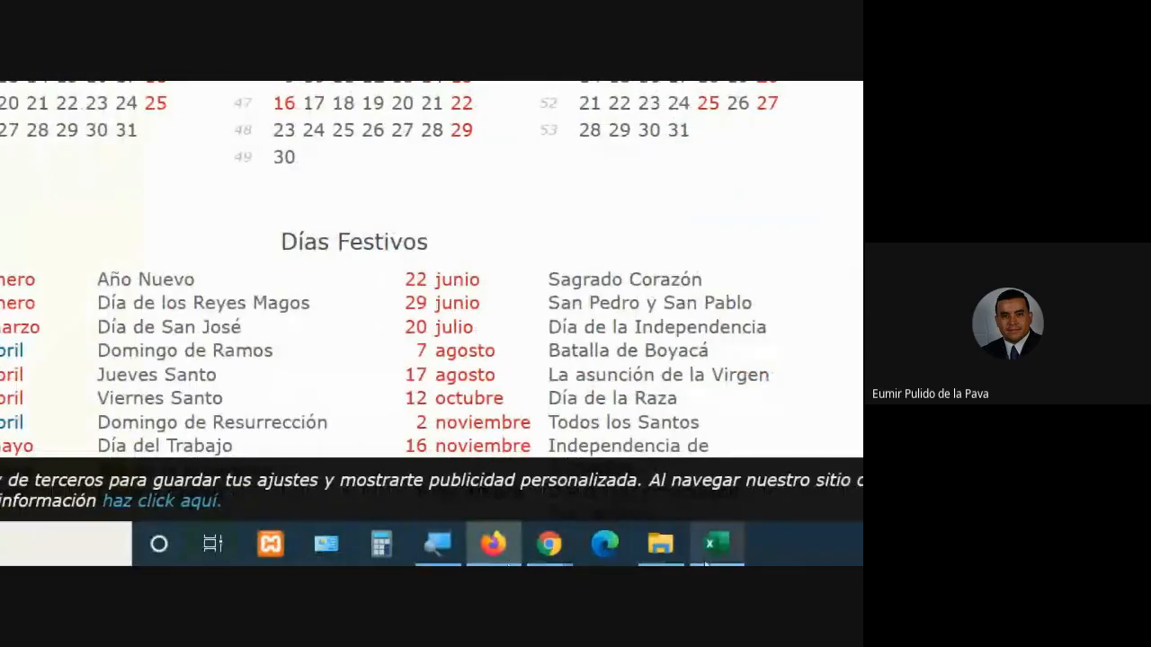
Switch to the Google Meet call, admit the waiting participant, and return to the Excel workbook
mouse_move(549, 545)
click(416, 451)
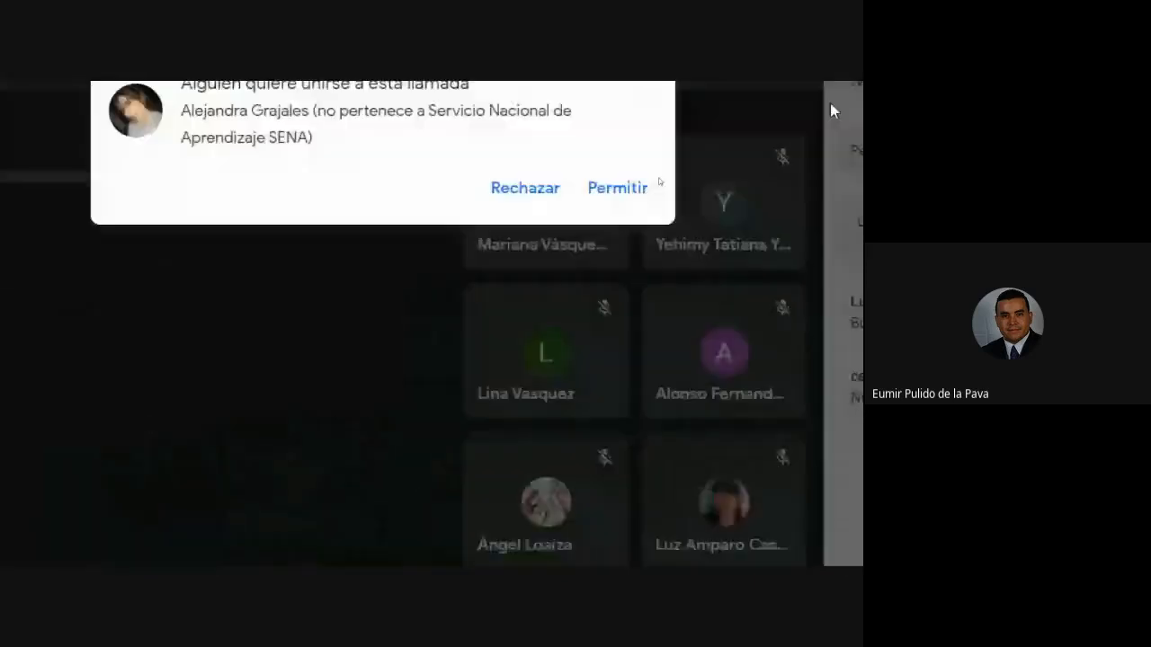
click(574, 231)
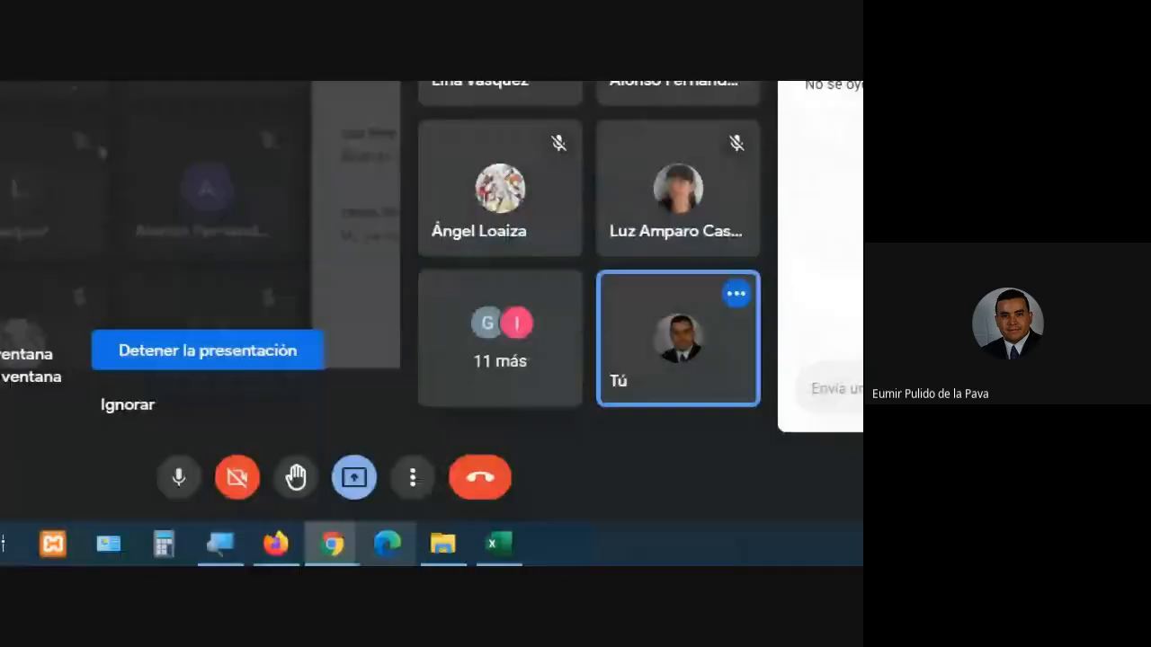
click(495, 547)
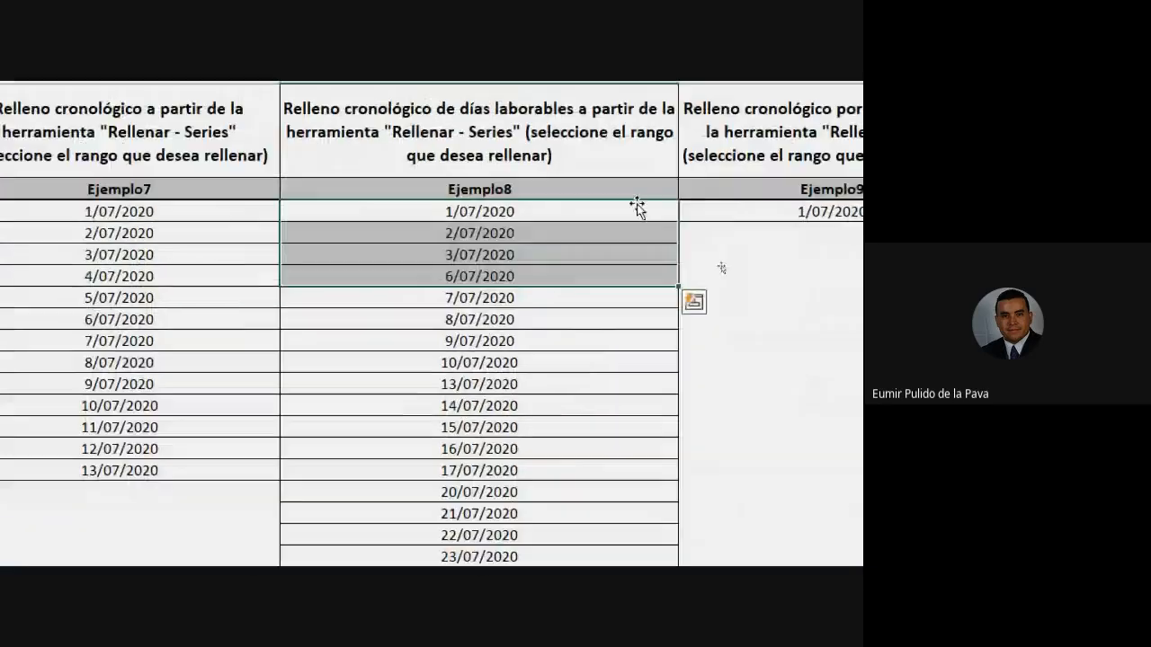
Show the Día laborable time unit in the Series dialog for the first Ejemplo8 date, and cancel without filling
click(591, 206)
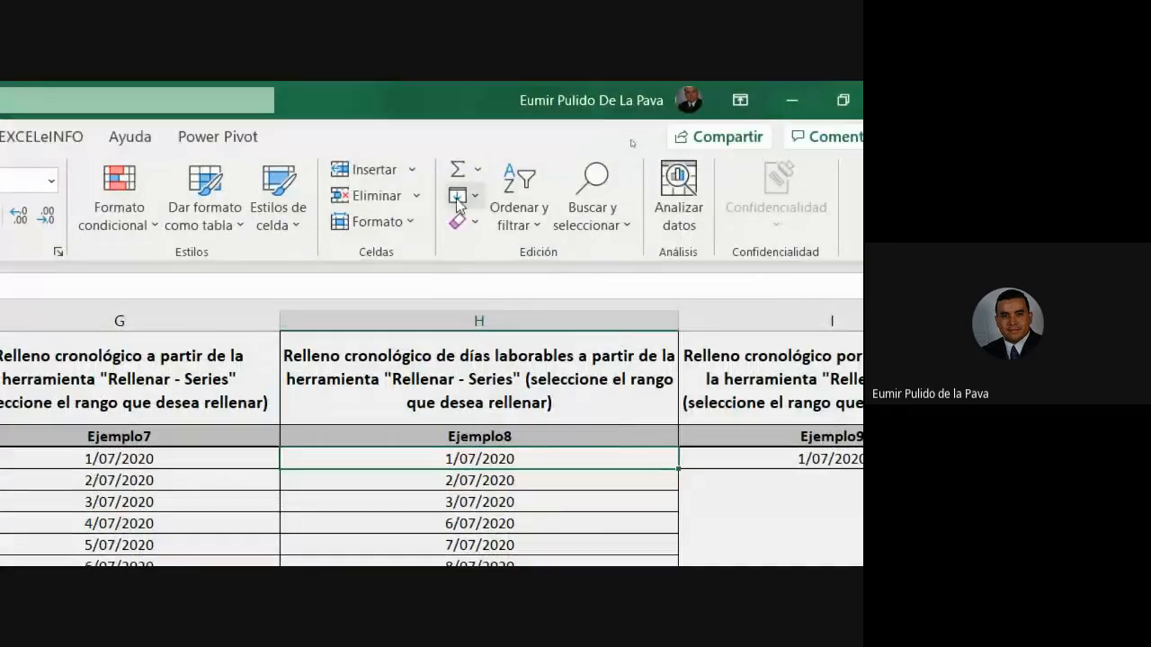
click(461, 195)
click(499, 387)
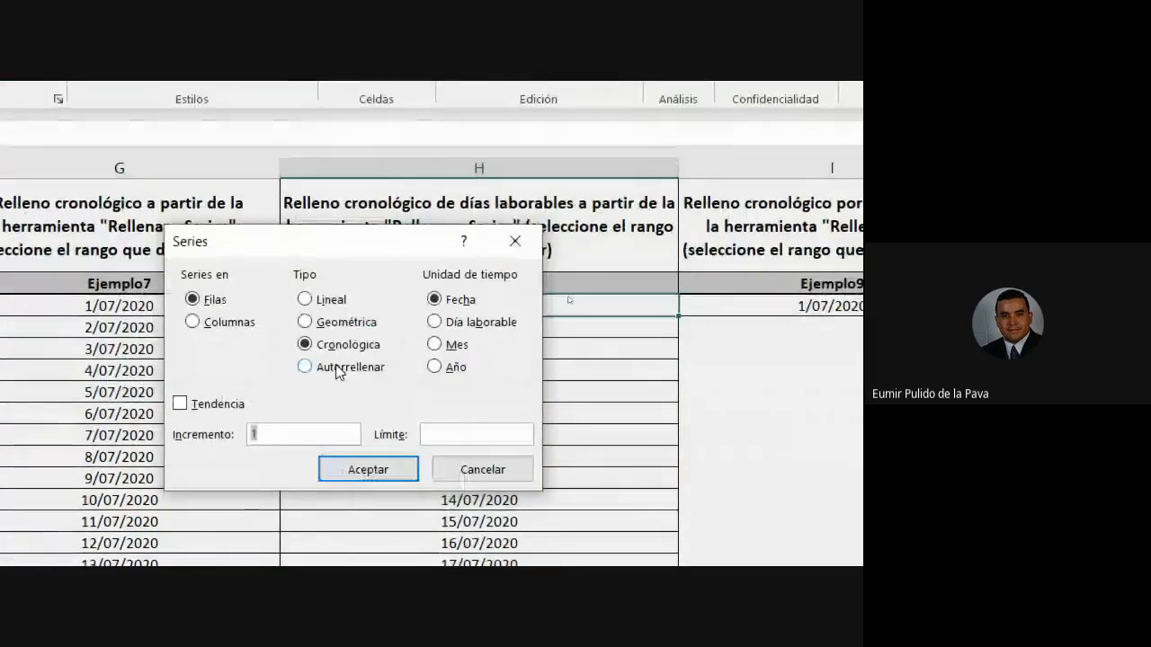
click(437, 322)
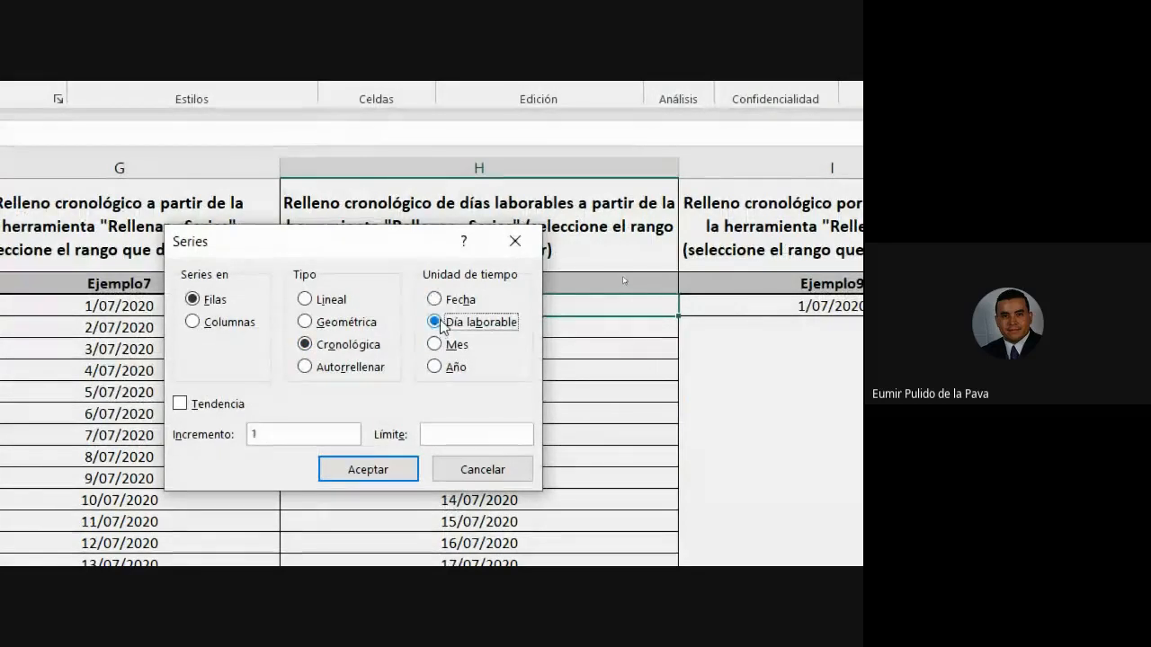
click(471, 486)
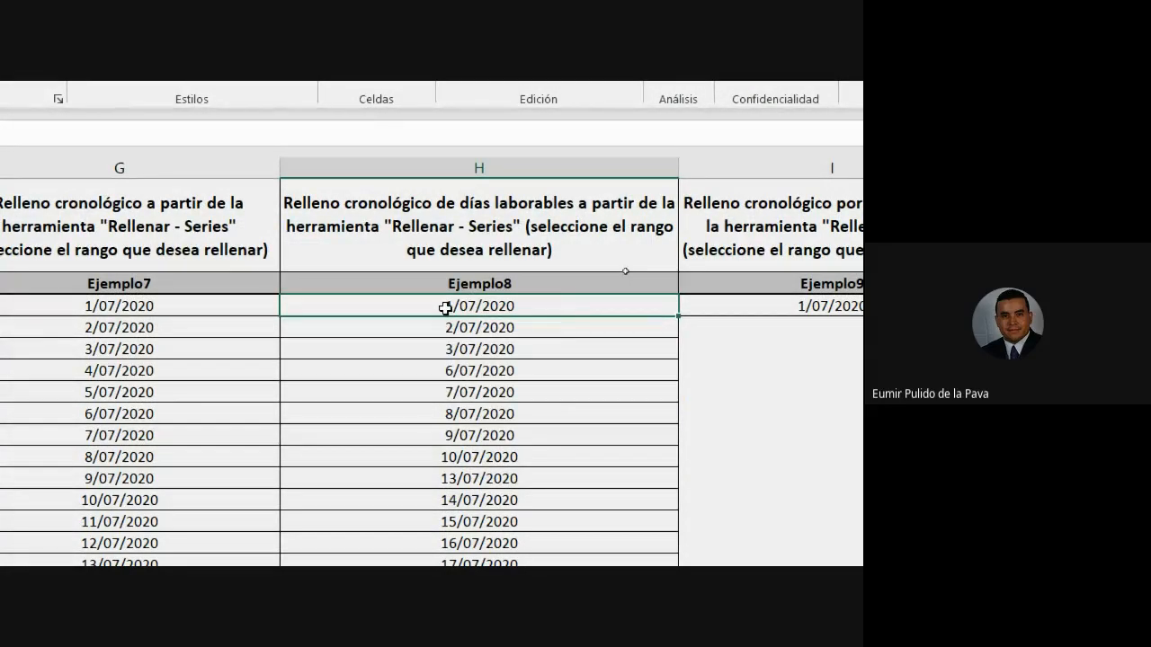
Highlight the dates 1/07/2020 to 3/07/2020 under Ejemplo8, and highlight 17/07/2020 and 20/07/2020 in the same column
drag(448, 307, 440, 349)
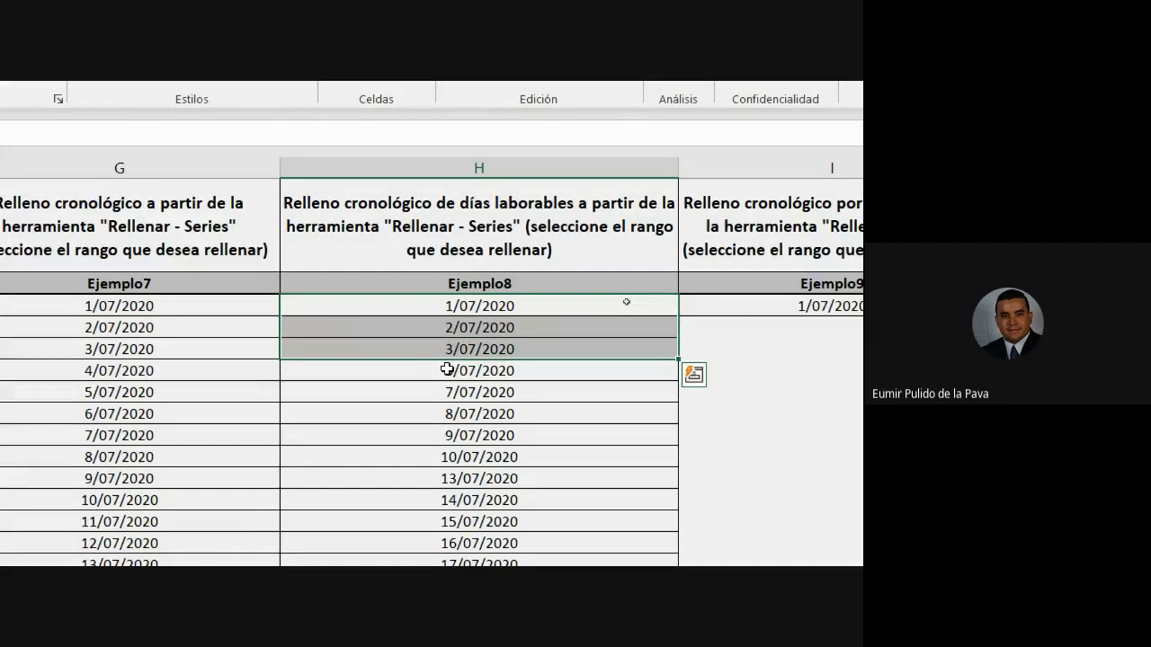
scroll(444, 370, down, 1)
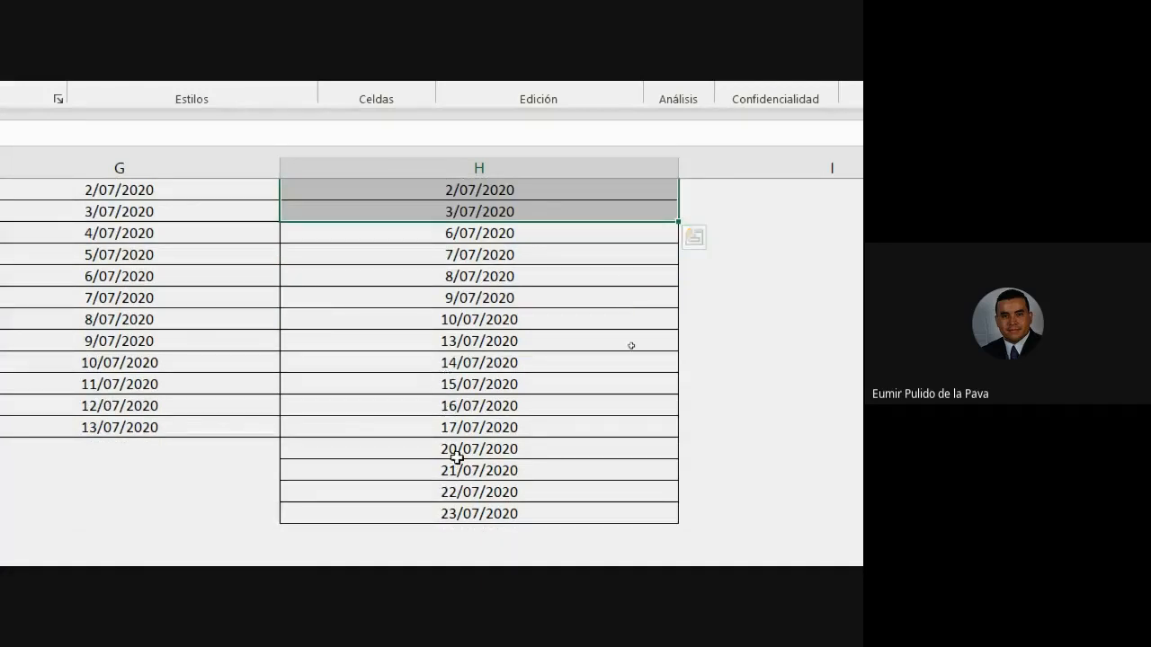
click(457, 426)
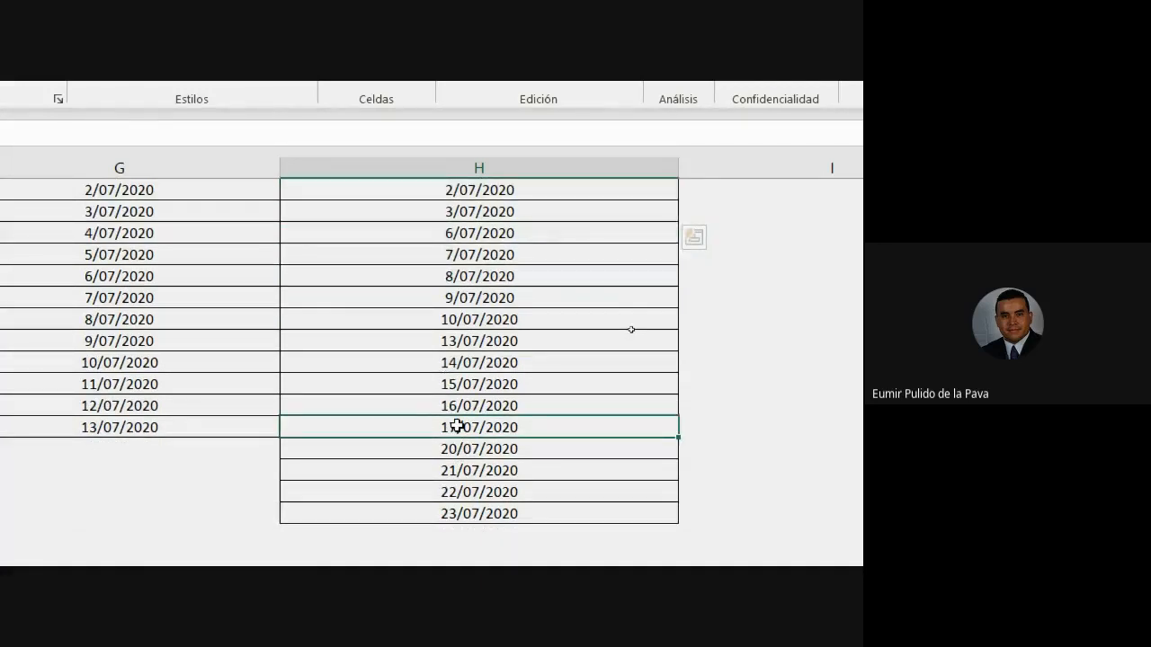
click(453, 446)
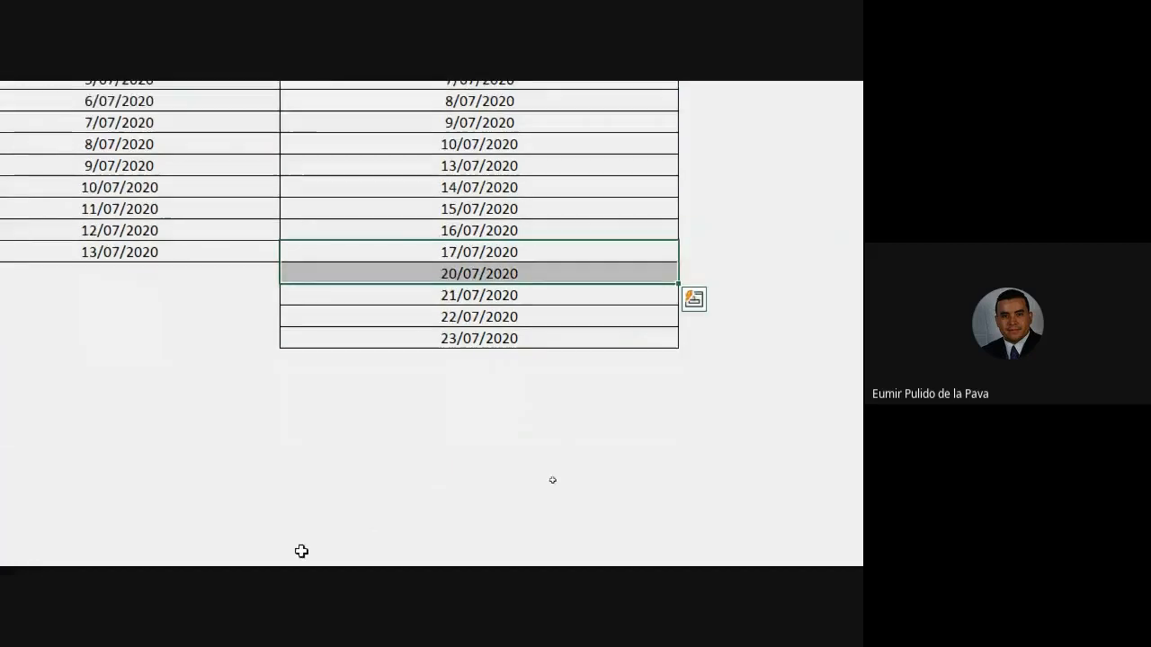
Switch to the Firefox calendar and examine July 17, the 20 July holiday, the week of July 20 to 25, and July 27
click(425, 544)
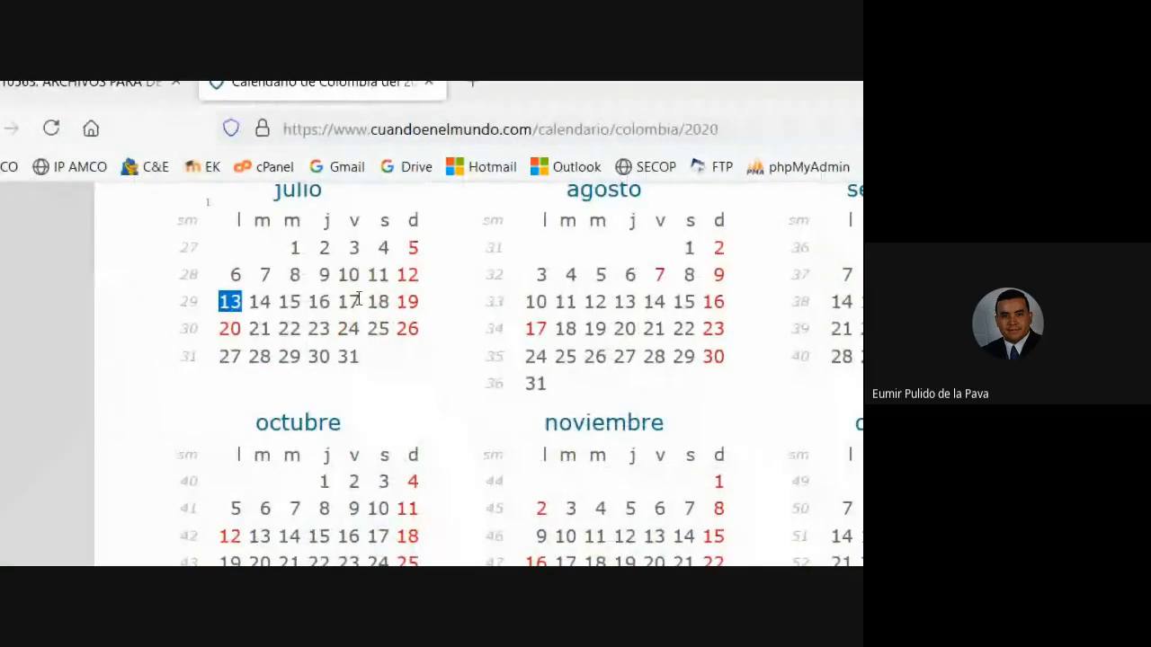
double_click(357, 301)
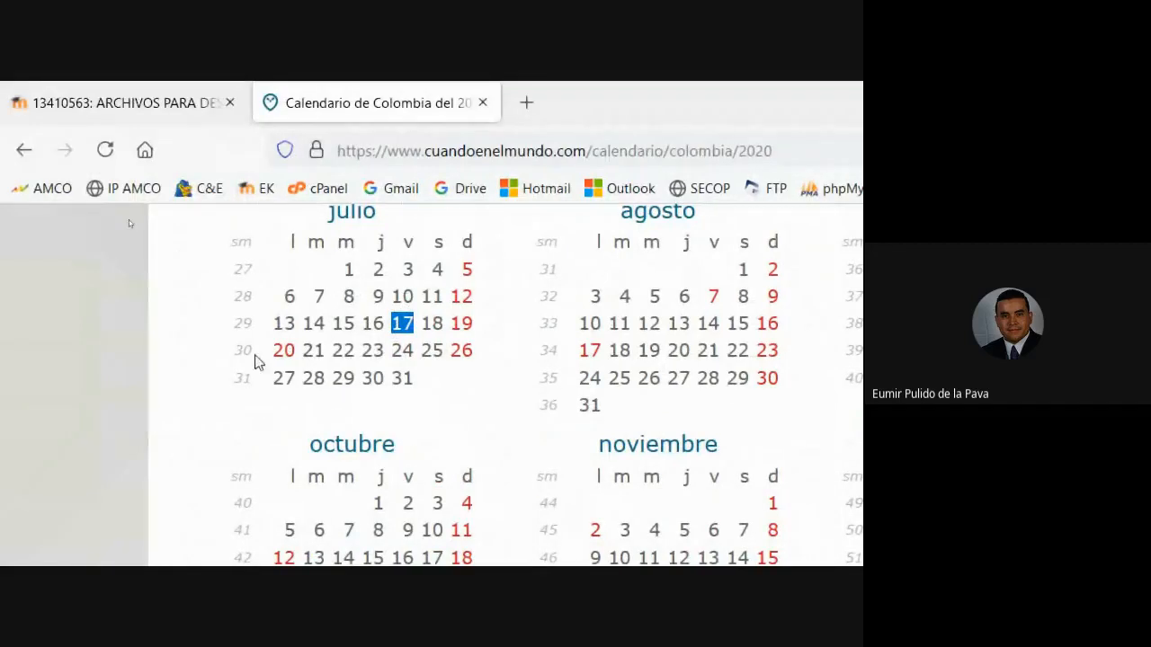
double_click(281, 349)
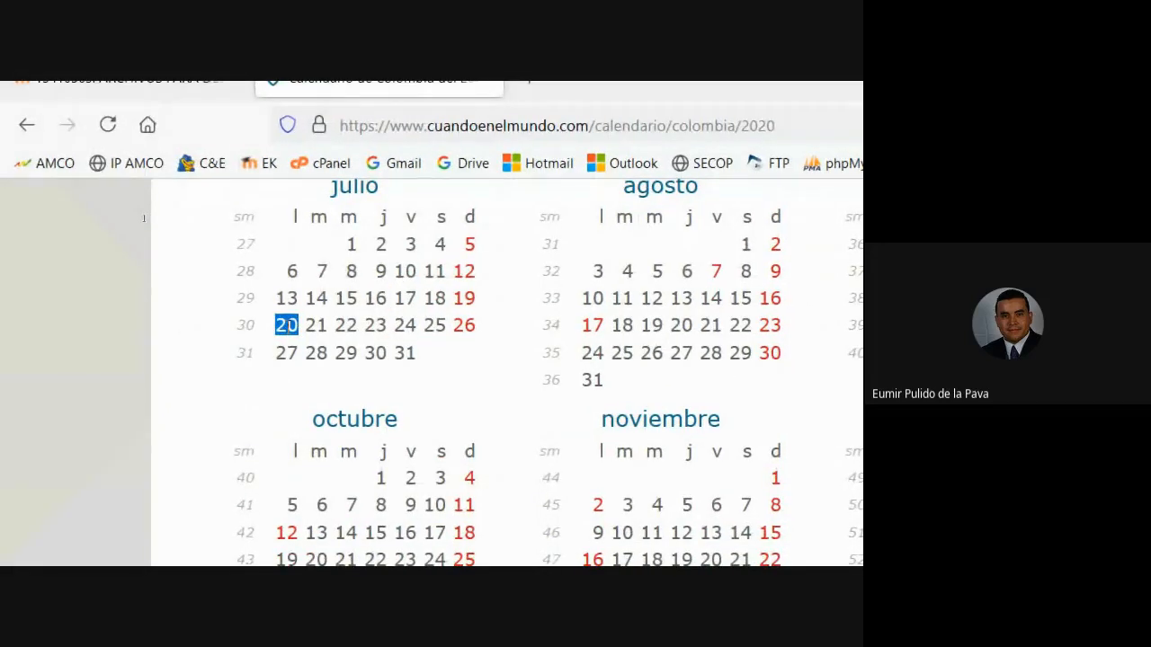
click(317, 329)
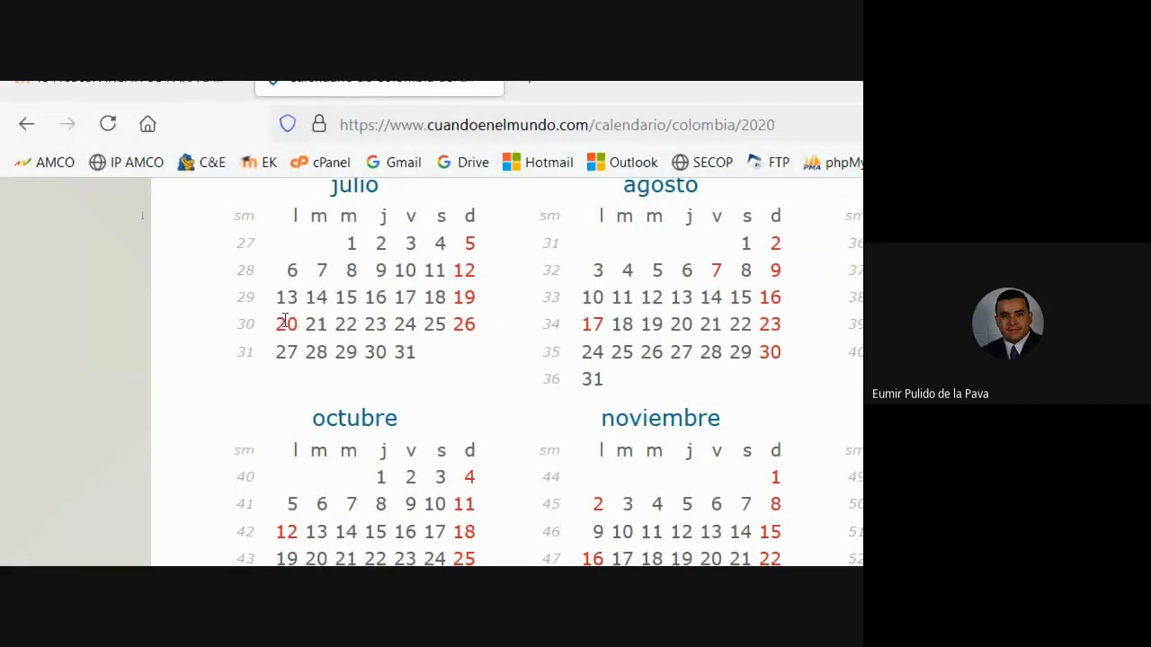
drag(279, 322, 445, 317)
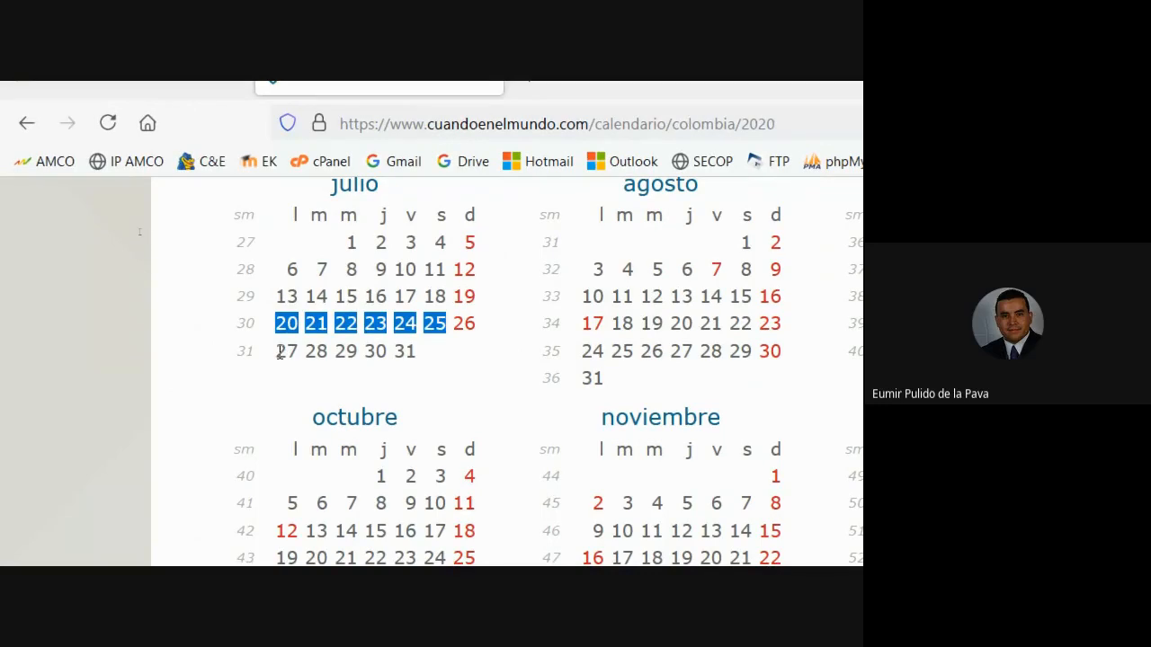
drag(402, 317, 384, 334)
drag(282, 355, 298, 353)
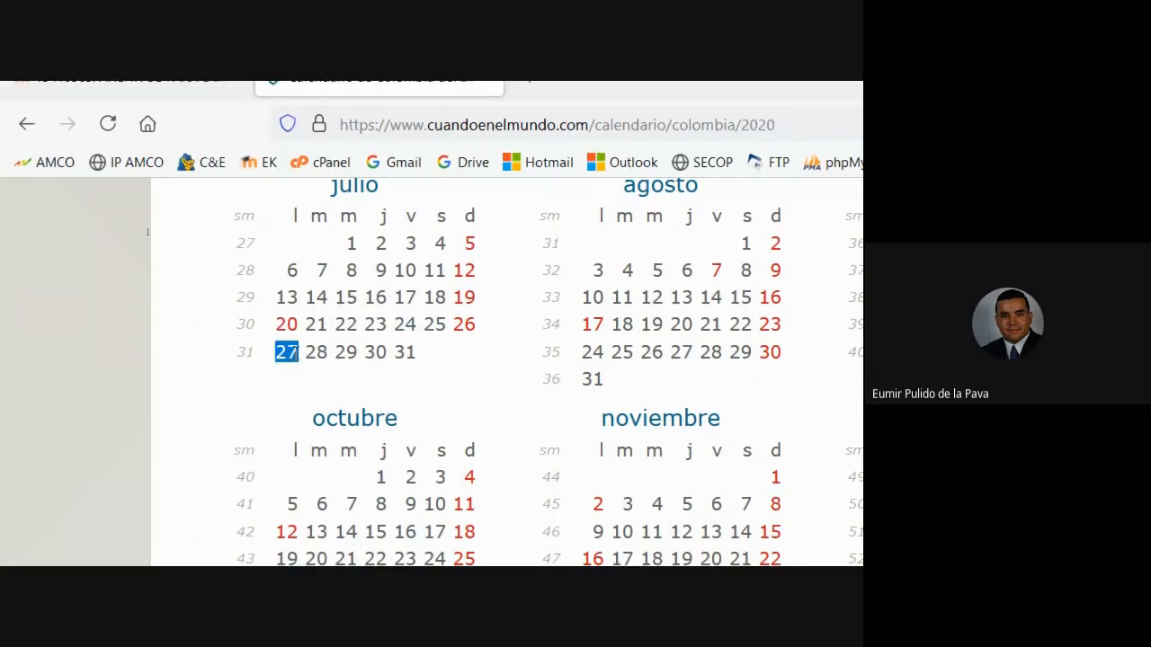
click(286, 294)
Return to Excel and highlight the working-day dates under Ejemplo8, ending on the holiday date 20/07/2020
click(624, 549)
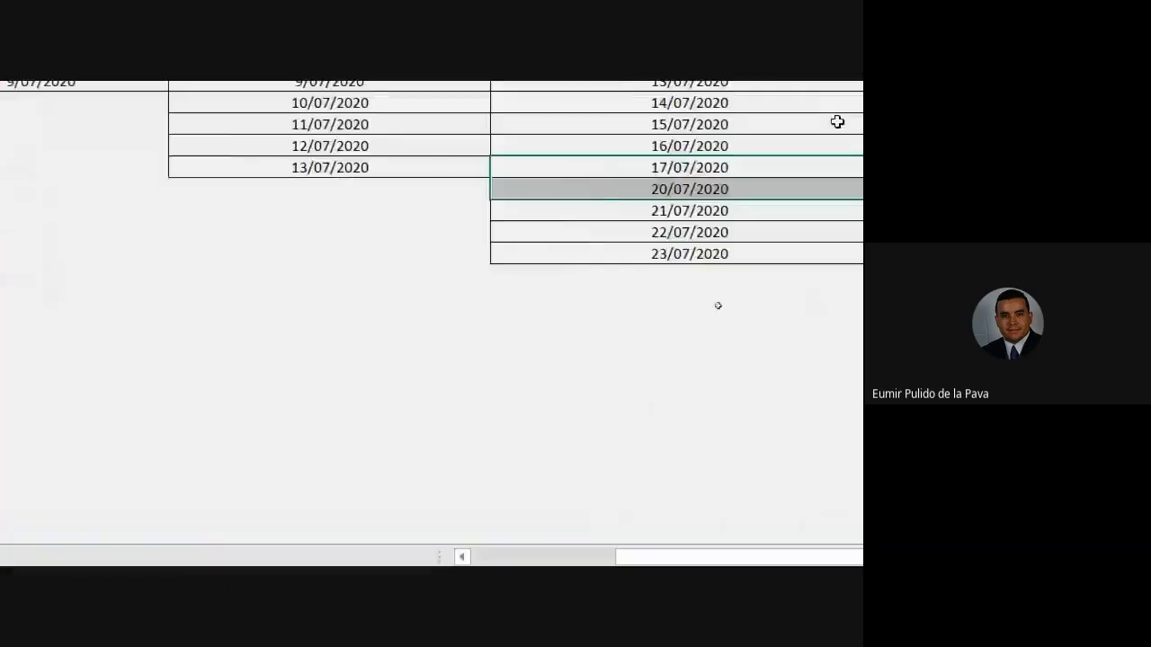
drag(459, 137, 454, 280)
click(463, 390)
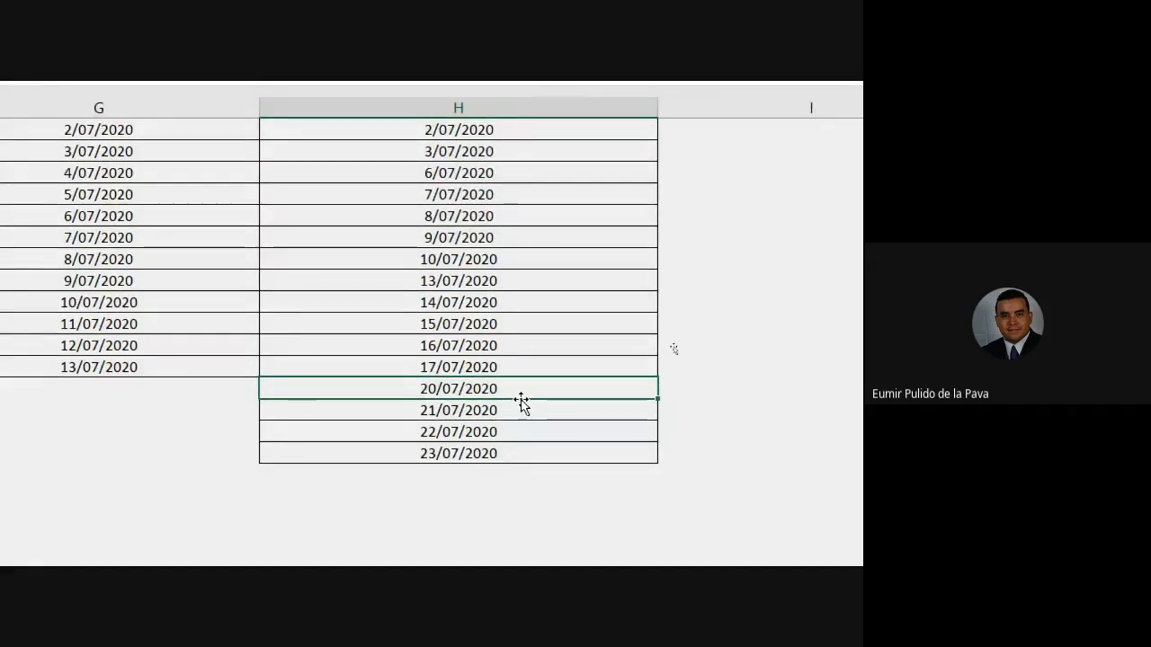
Fill ten cells under Ejemplo9 from 1/07/2020 with a chronological column series by Mes, increment 1, and highlight the monthly dates
scroll(521, 402, up, 1)
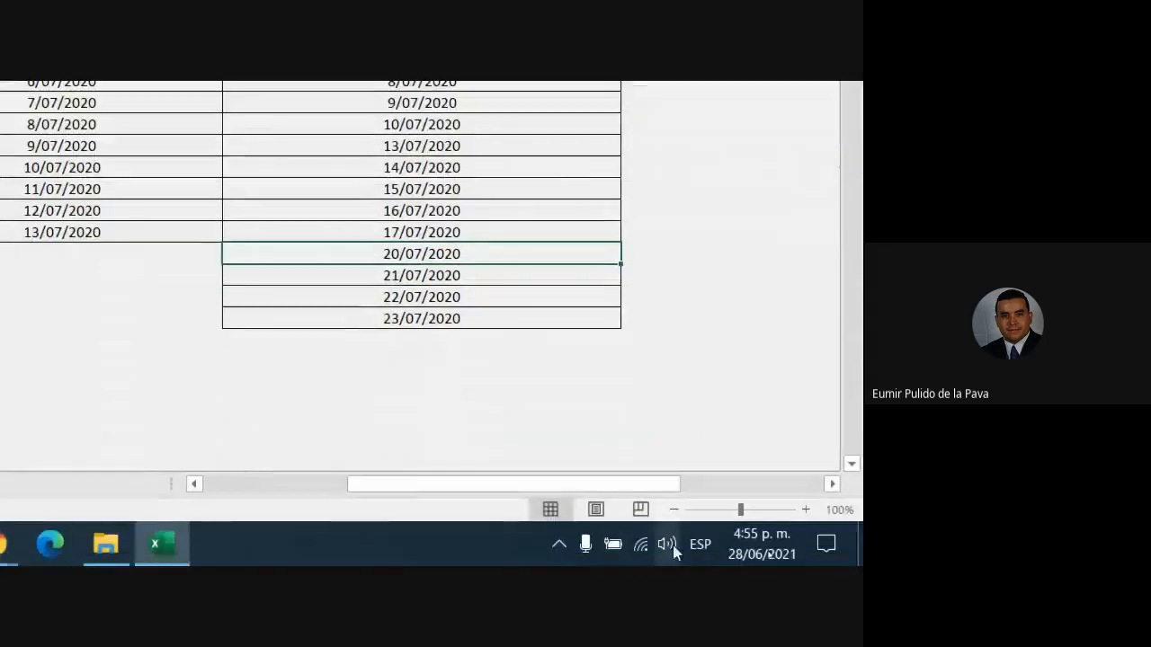
drag(642, 486, 733, 487)
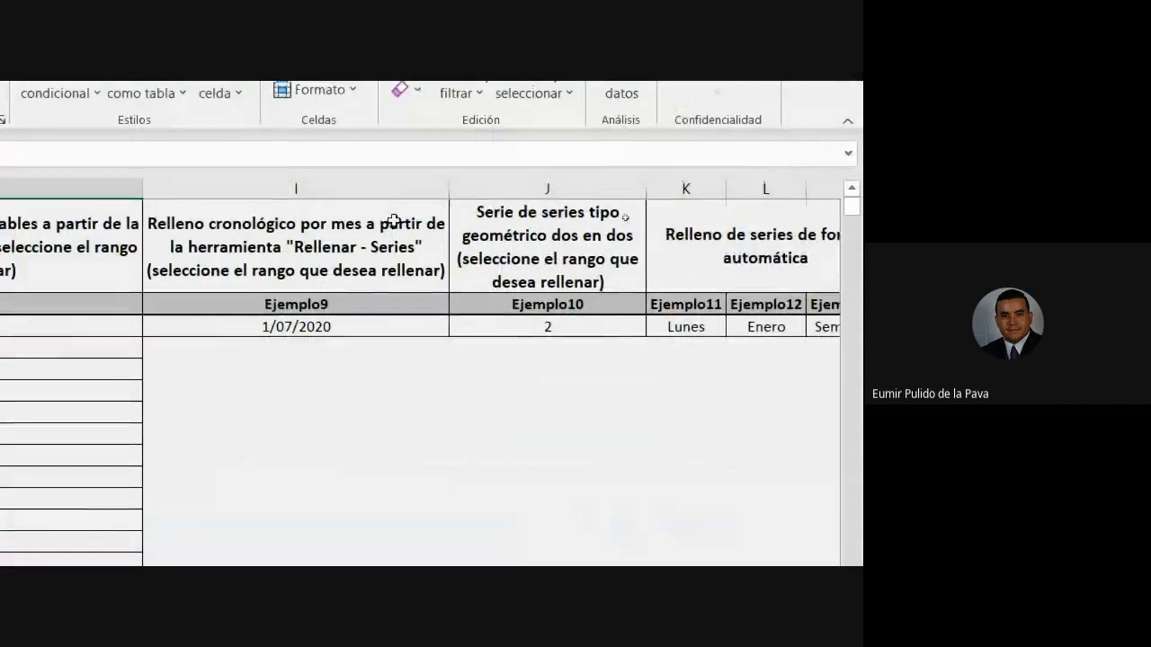
click(334, 239)
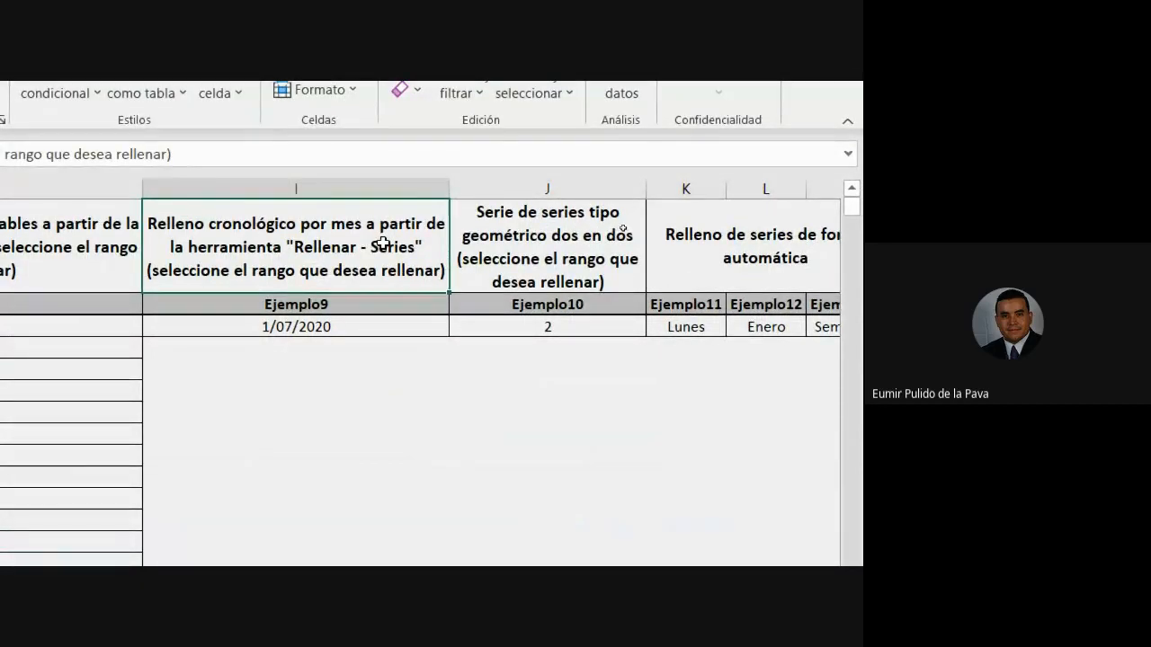
drag(356, 329, 353, 552)
drag(352, 502, 354, 468)
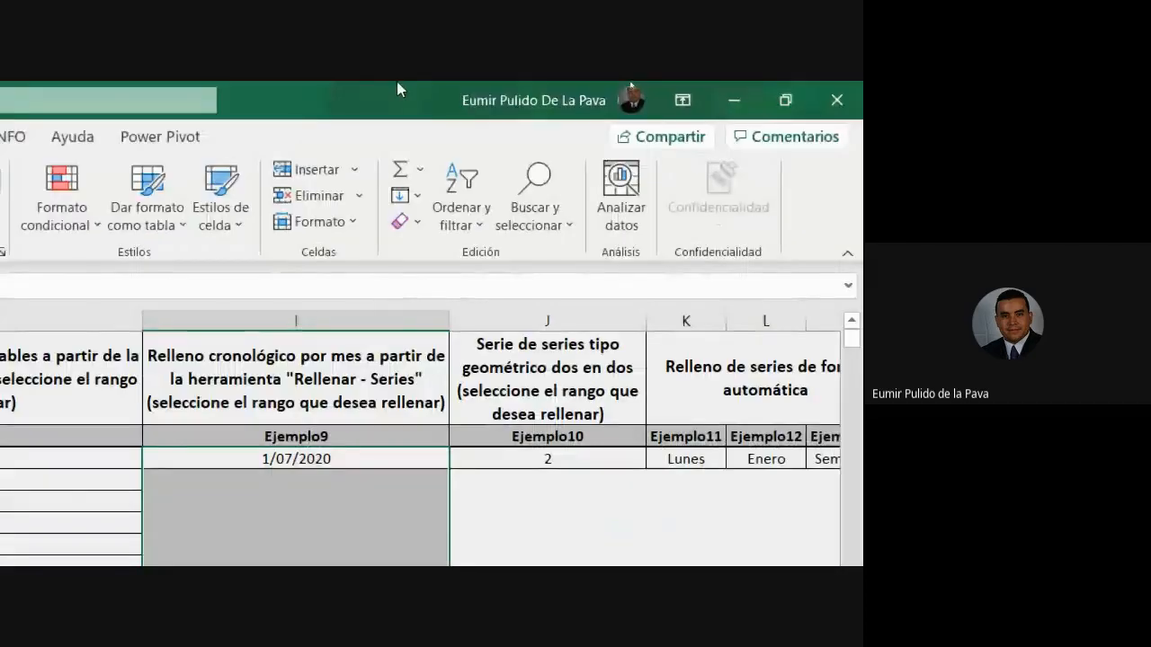
click(416, 198)
click(449, 388)
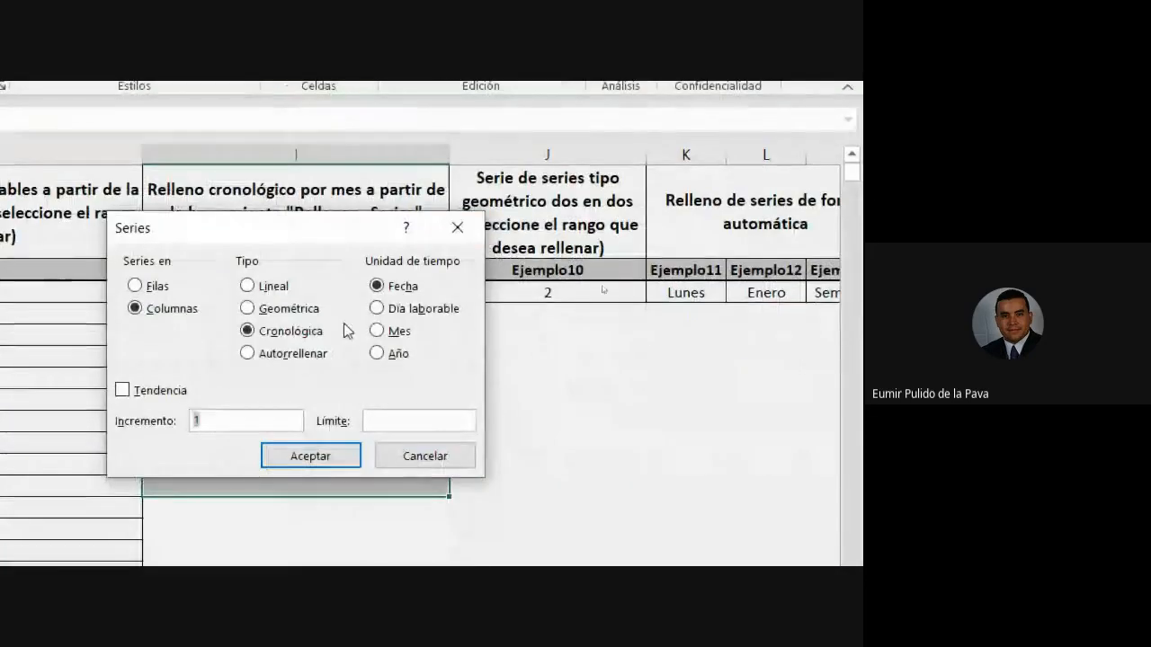
click(386, 332)
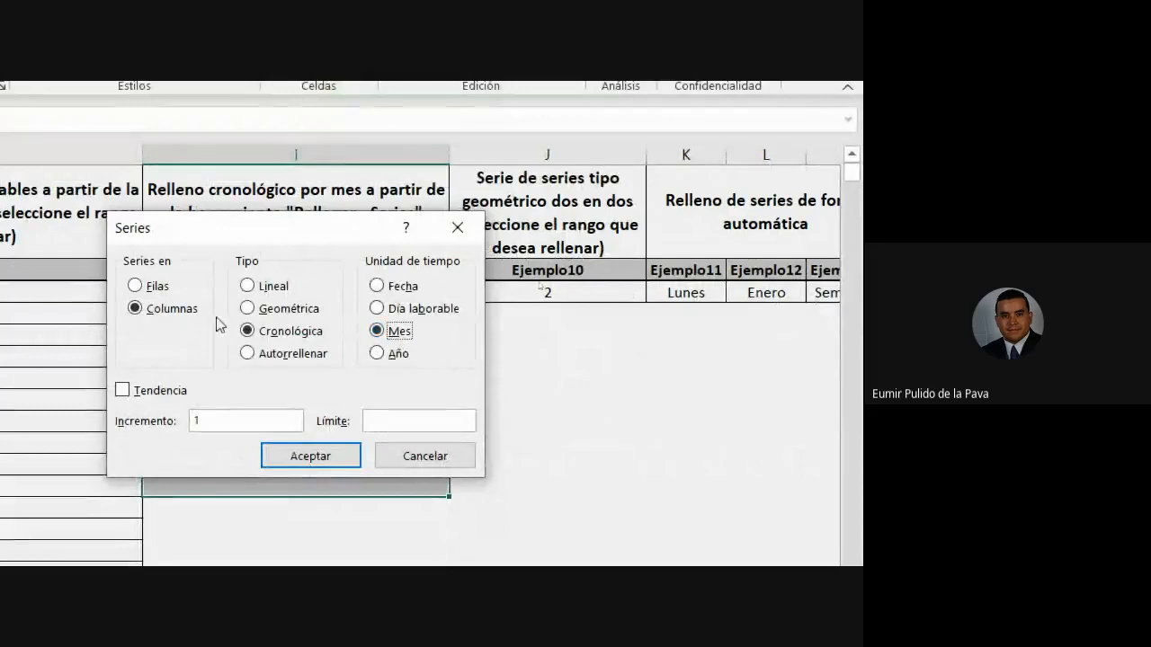
drag(248, 242, 635, 238)
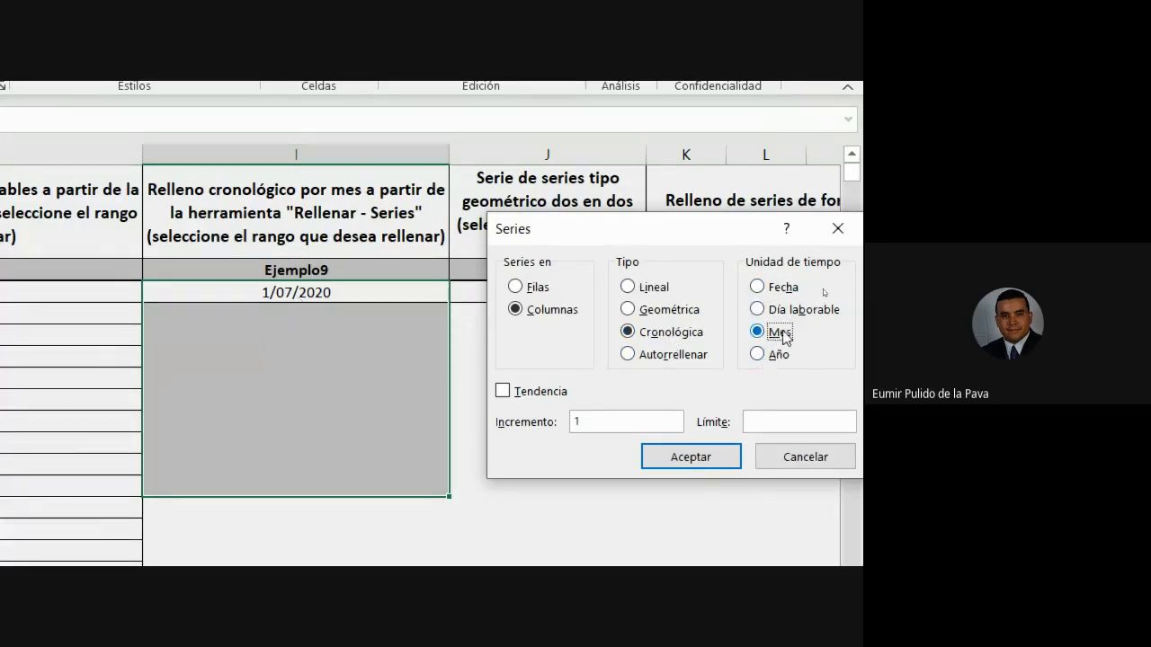
click(721, 456)
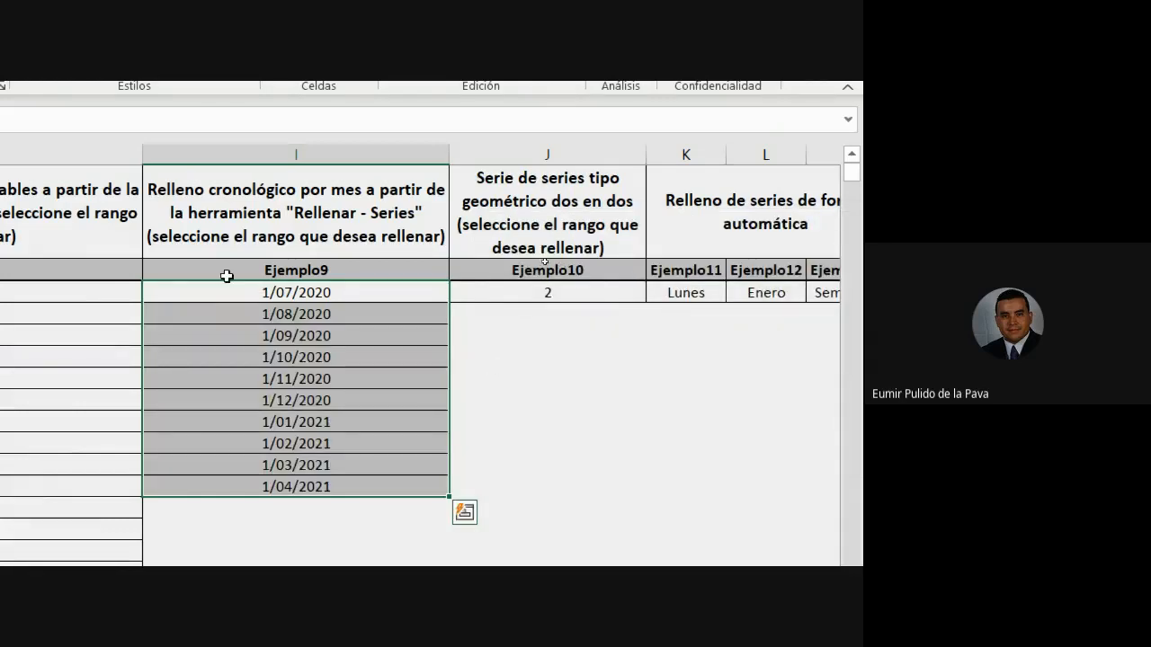
drag(259, 291, 303, 465)
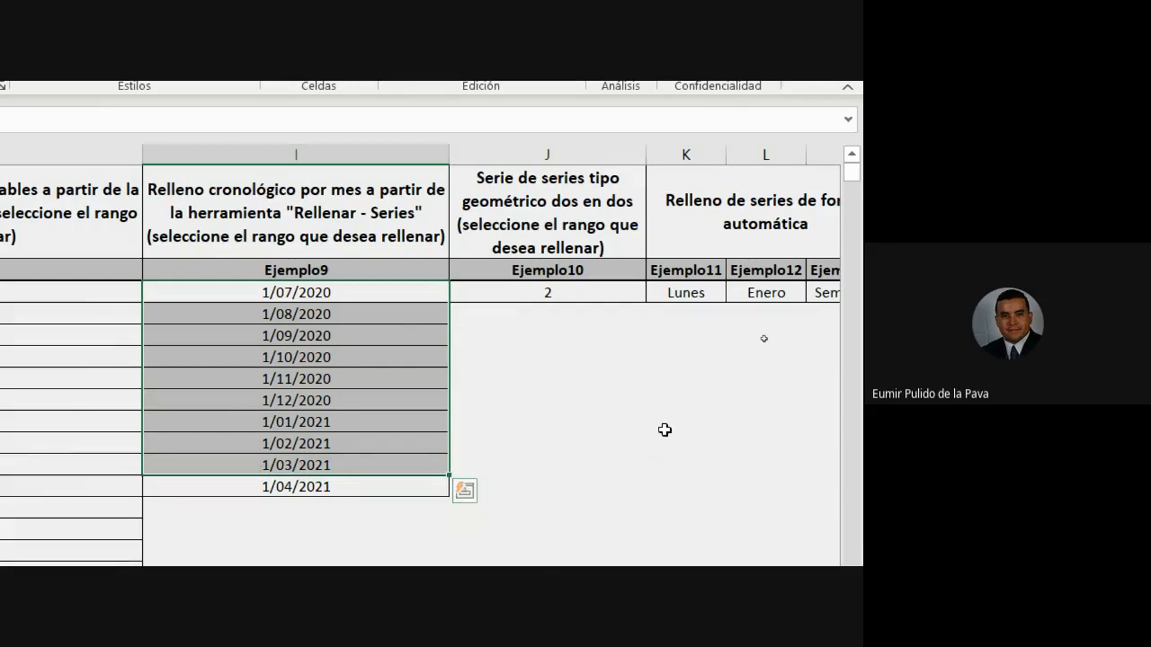
Fill ten cells under Ejemplo10 from 2 with a Geométrica column series, increment 2, and highlight the first four values
click(547, 182)
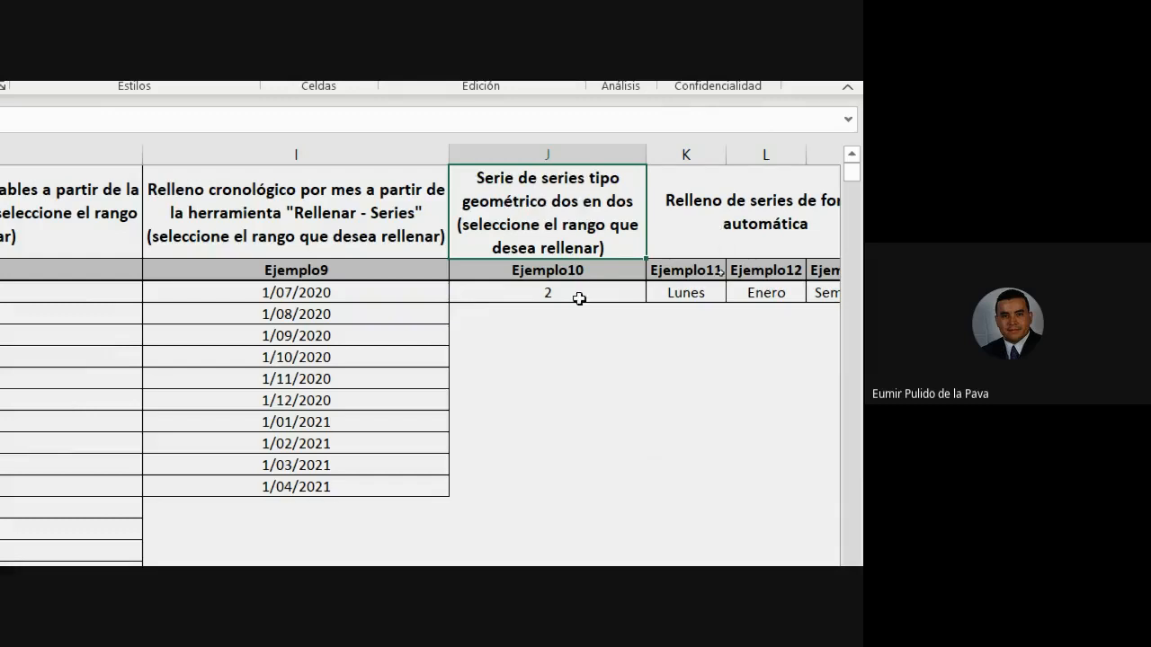
drag(577, 294, 567, 486)
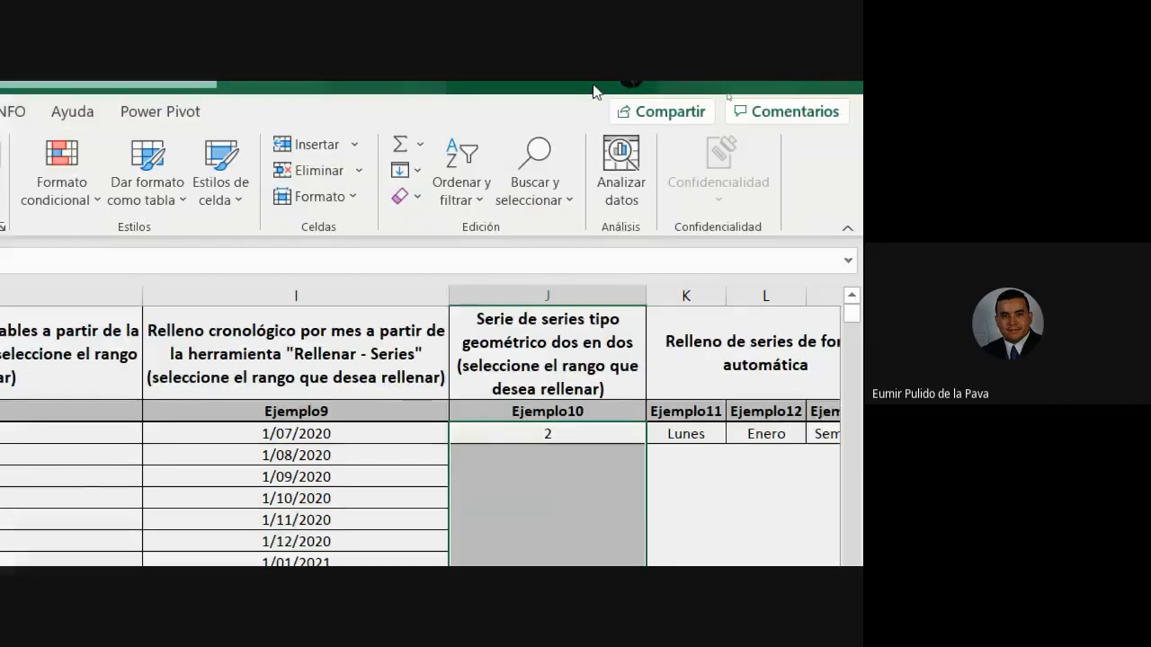
click(416, 184)
click(434, 376)
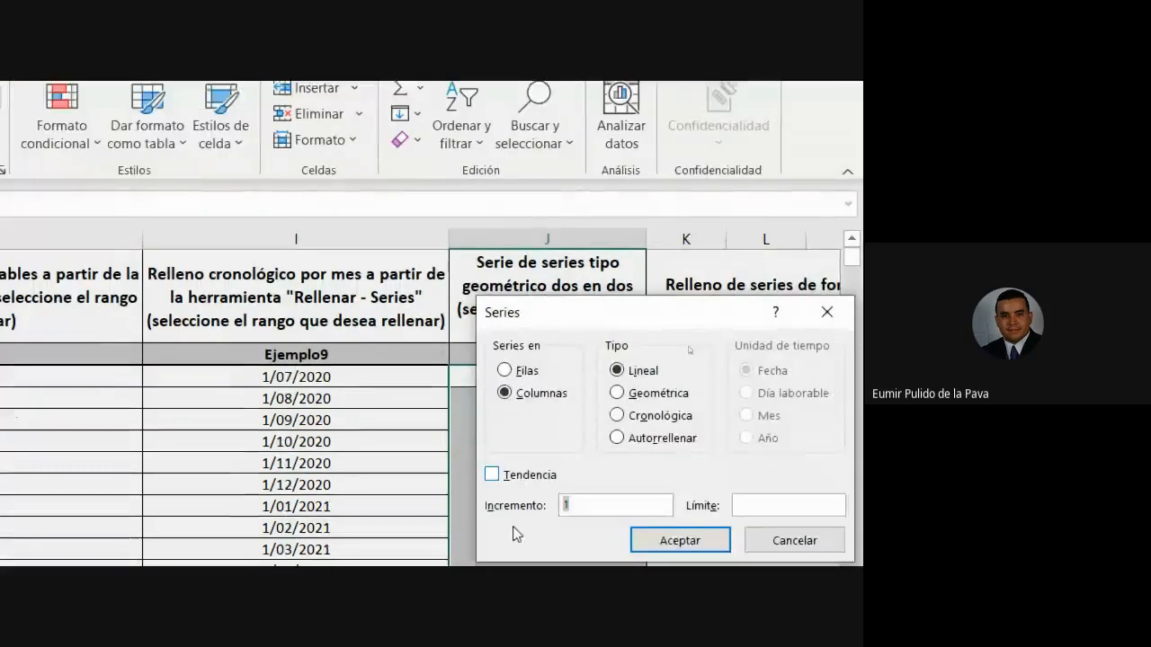
click(647, 465)
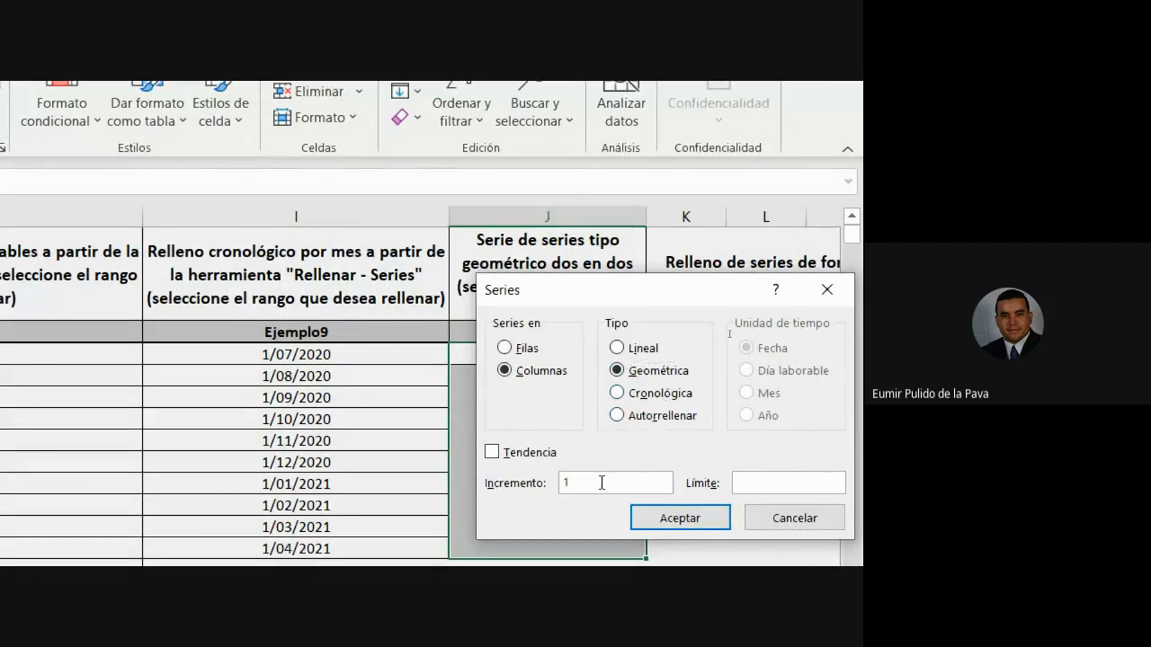
drag(601, 482, 524, 486)
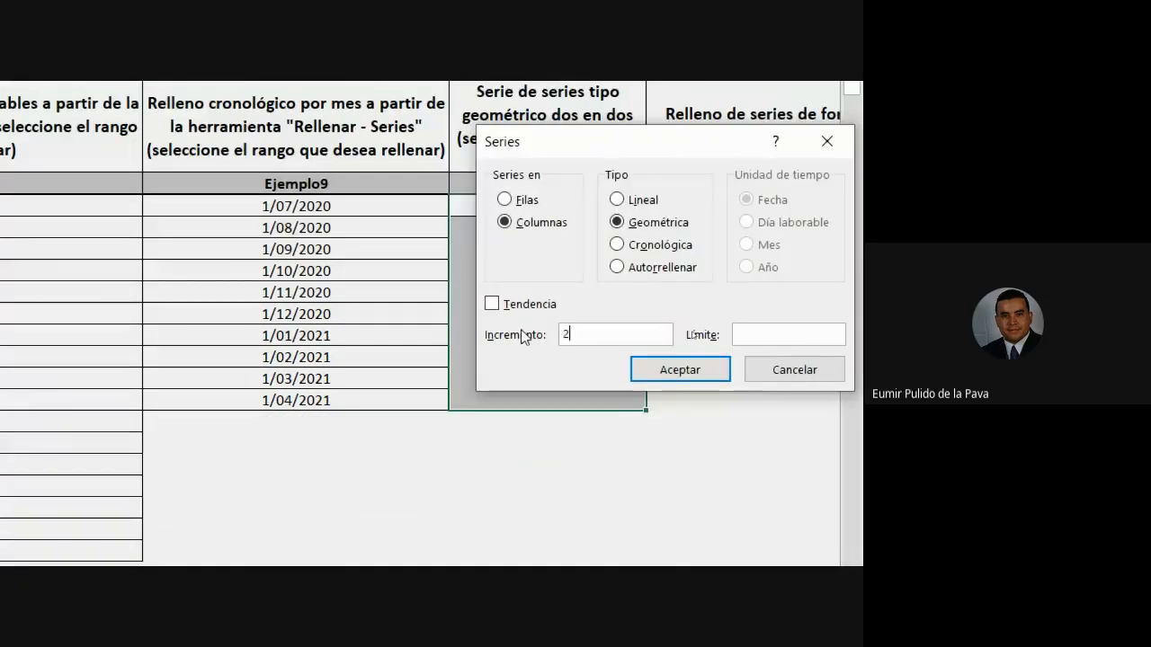
drag(626, 135, 716, 150)
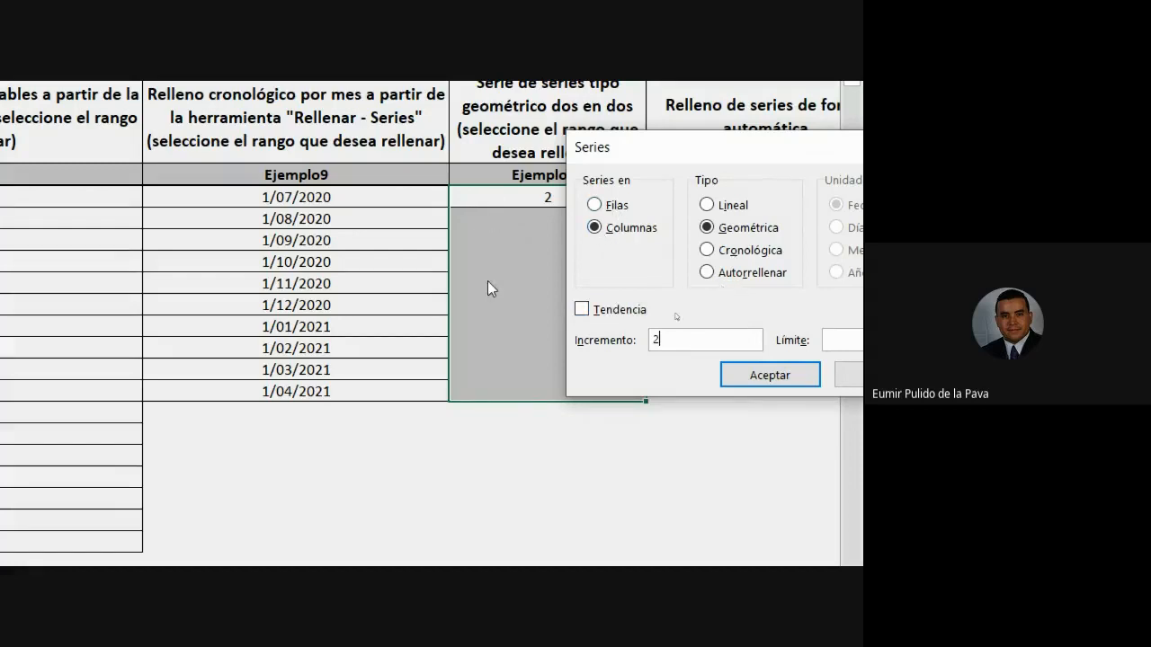
click(784, 382)
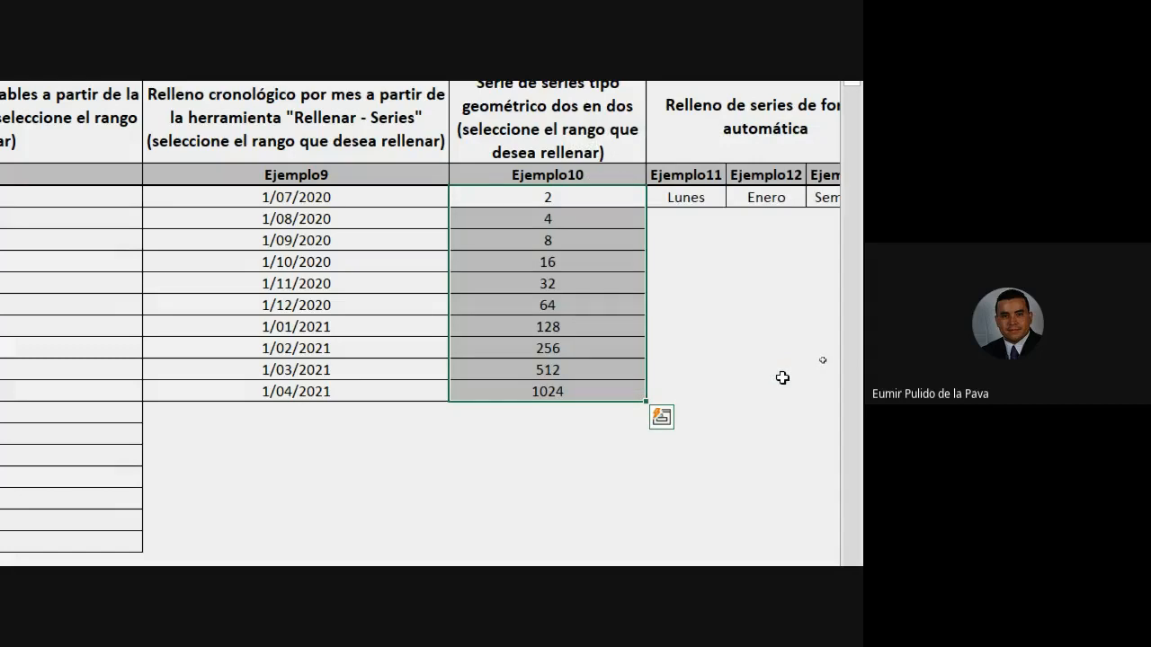
drag(557, 193, 559, 261)
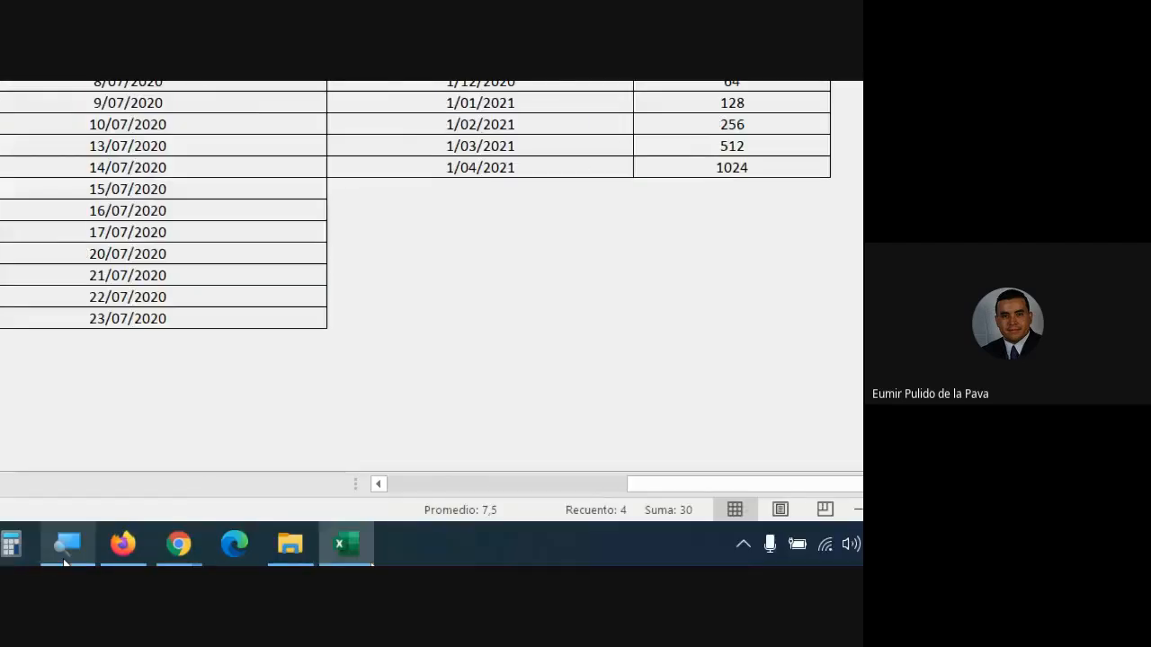
Switch to the video meeting in the browser, admit the waiting participant, and return to Excel
mouse_move(439, 550)
click(342, 431)
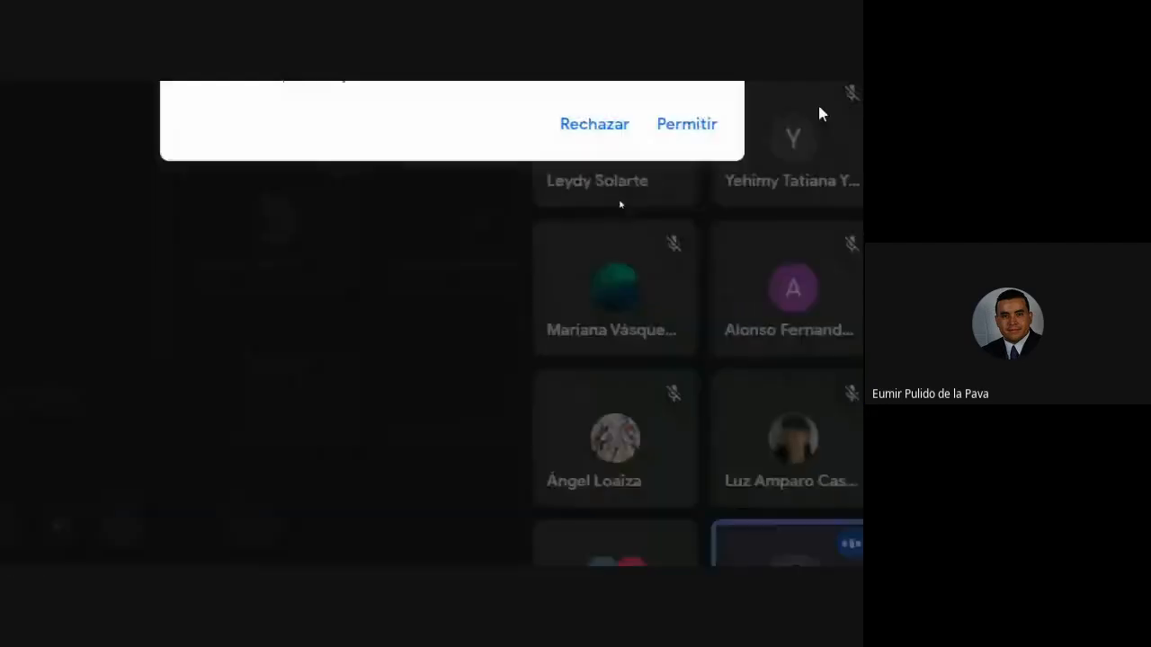
click(687, 124)
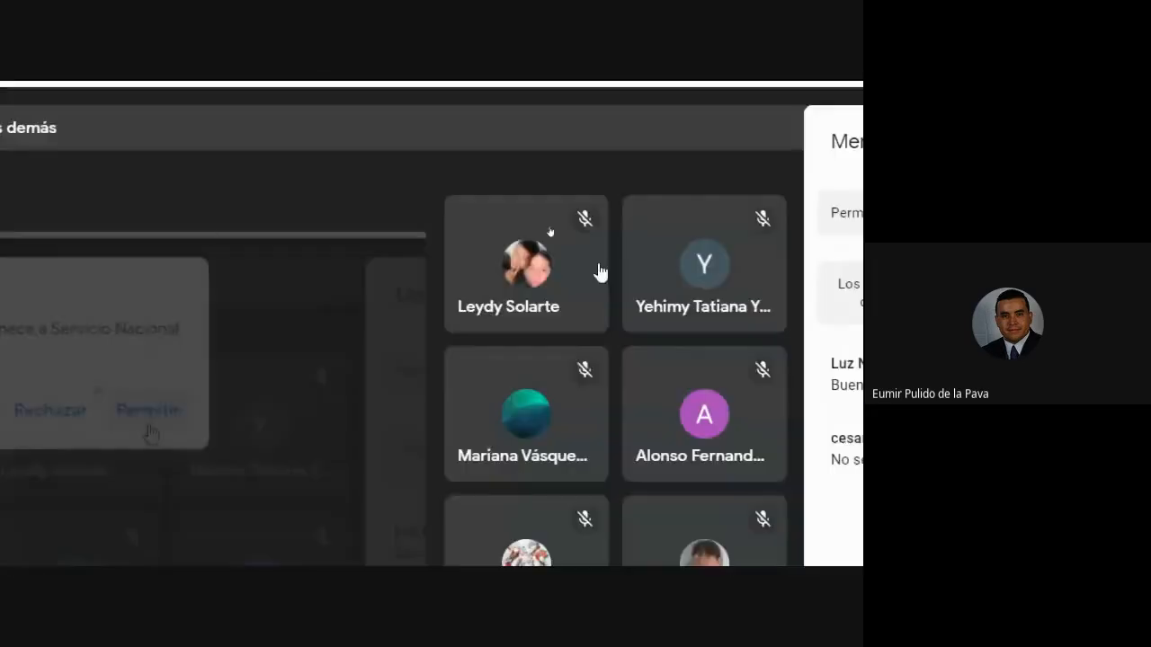
click(527, 542)
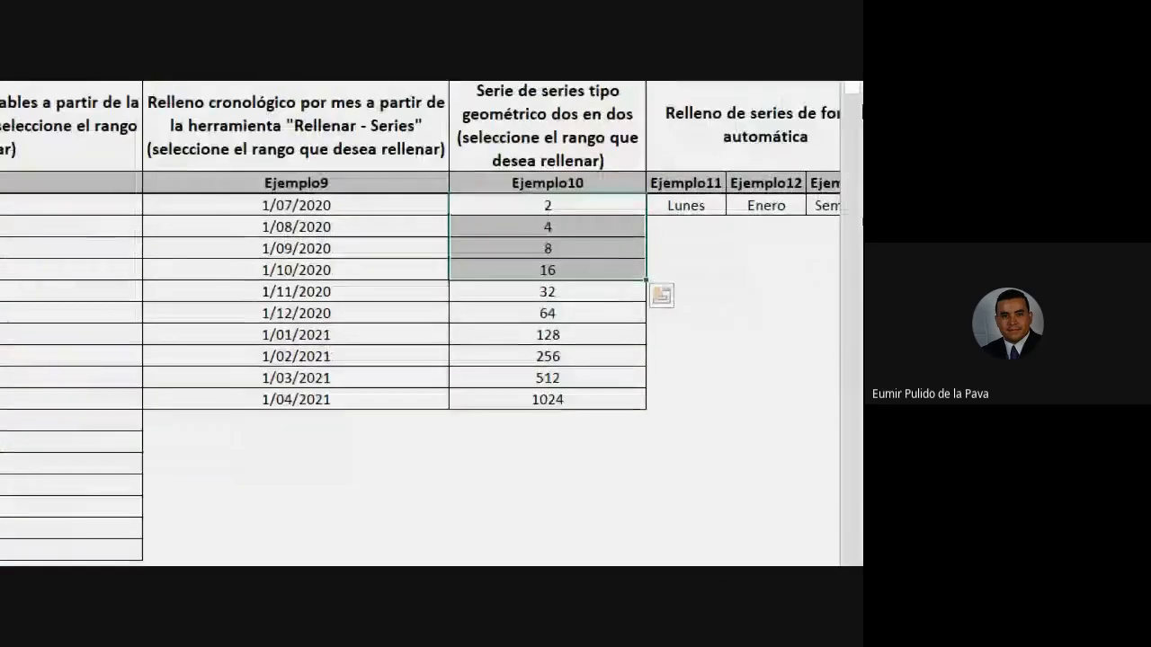
Bring the automatic series columns Ejemplo11 to Ejemplo13 into view and highlight the starting values Lunes and Enero
click(769, 493)
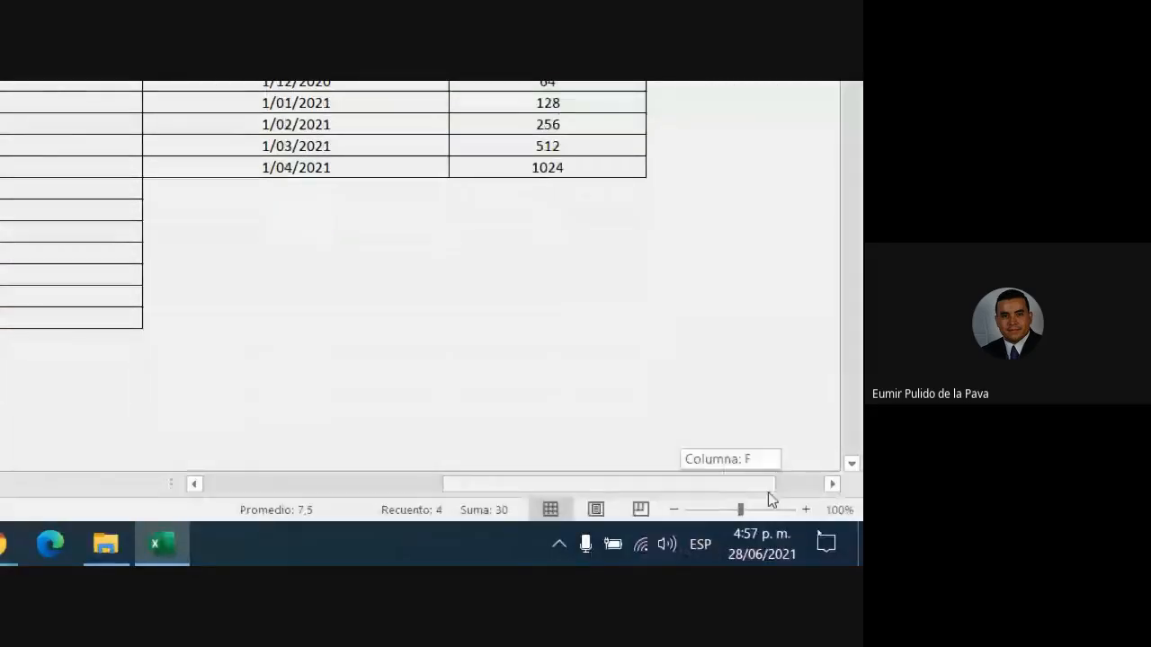
drag(769, 499, 763, 480)
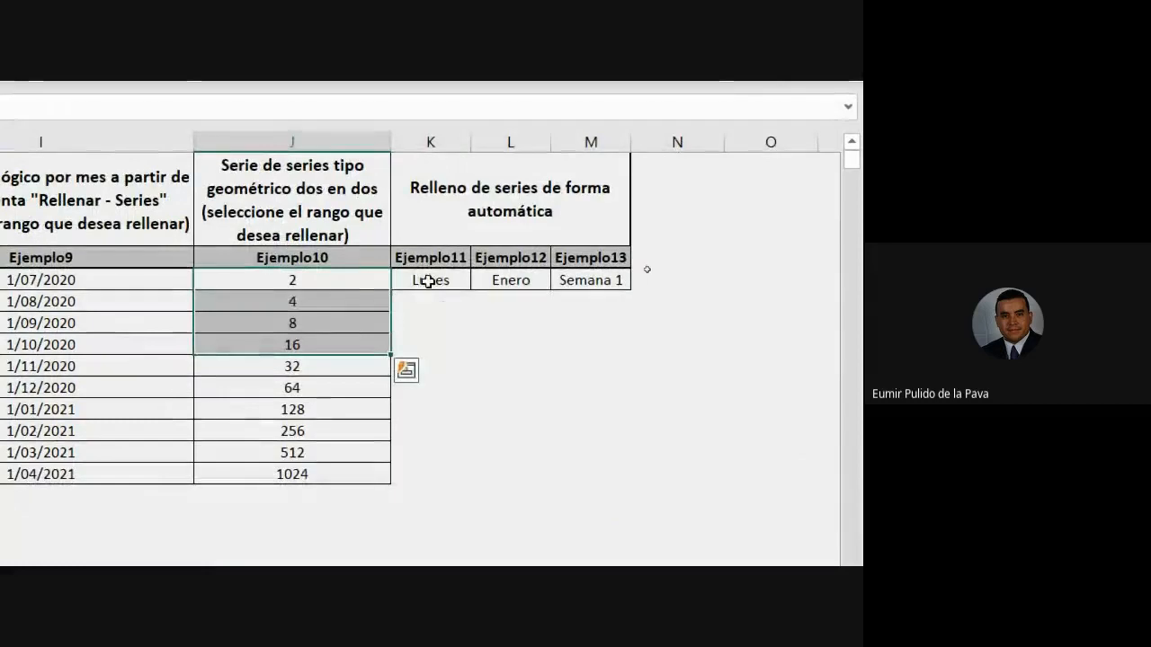
drag(428, 282, 505, 281)
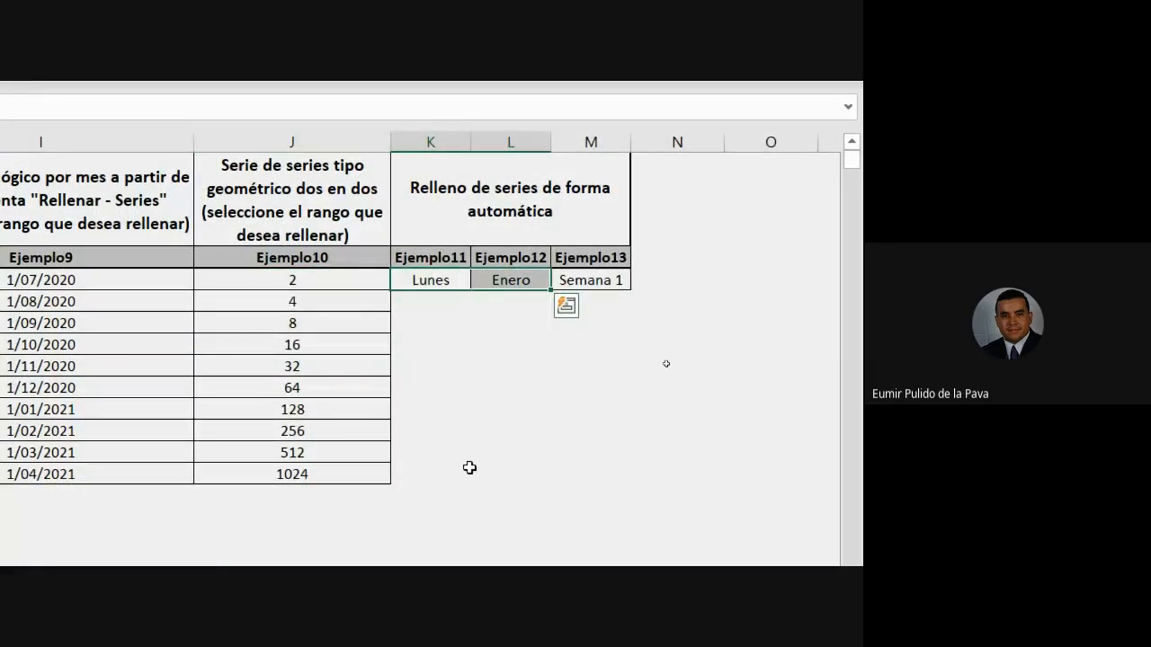
click(442, 283)
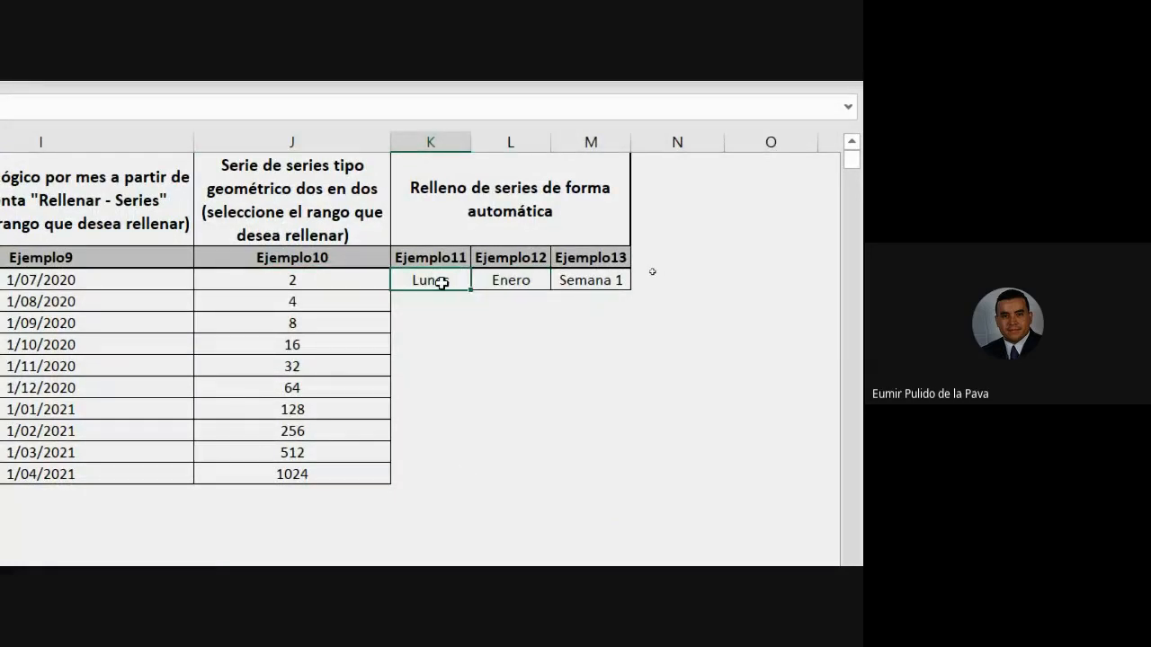
Enter lunes, martes and miércoles by hand in three adjacent cells of an empty row, starting in column K
click(444, 385)
text(lunes)
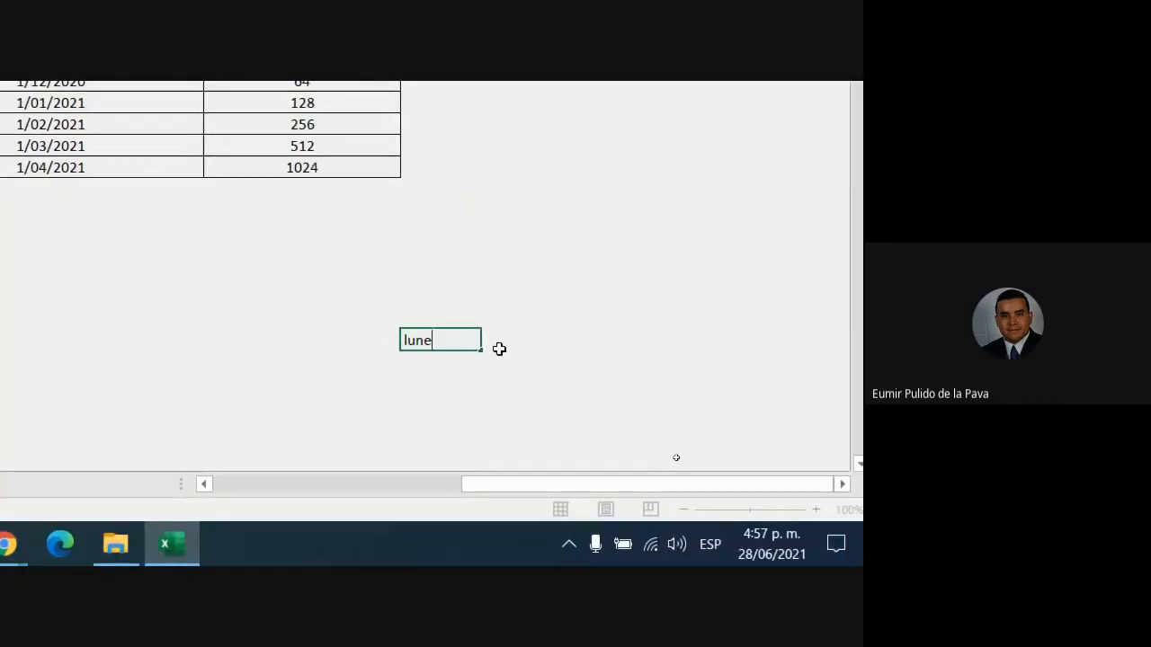
click(490, 393)
text(martes)
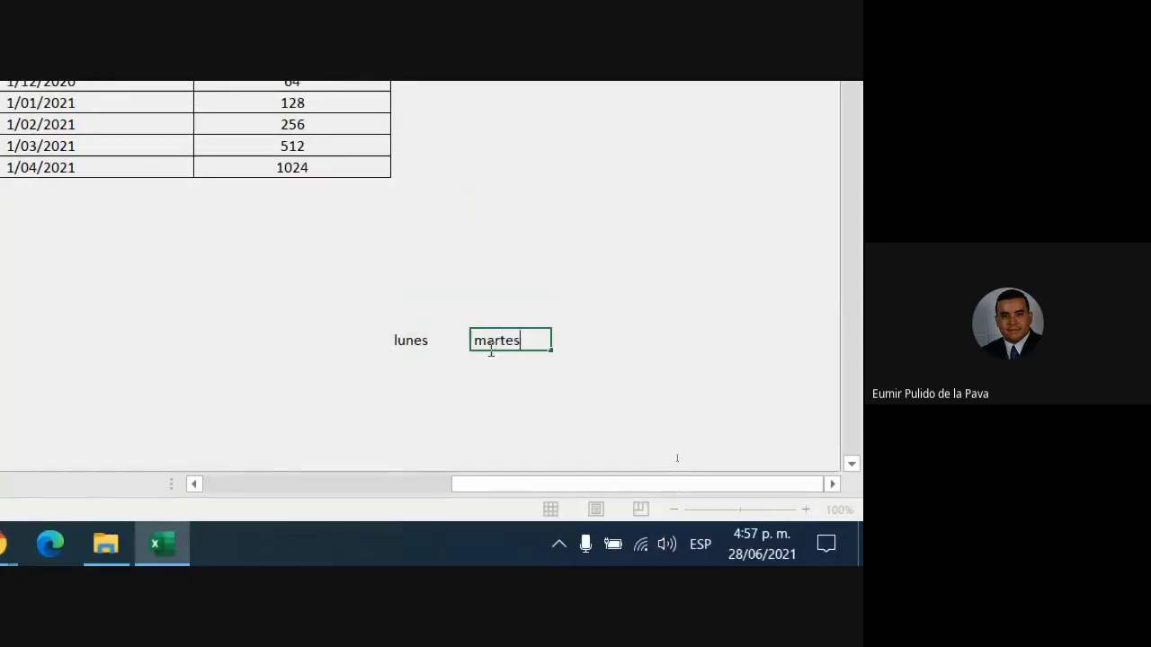
key(Tab)
text(m)
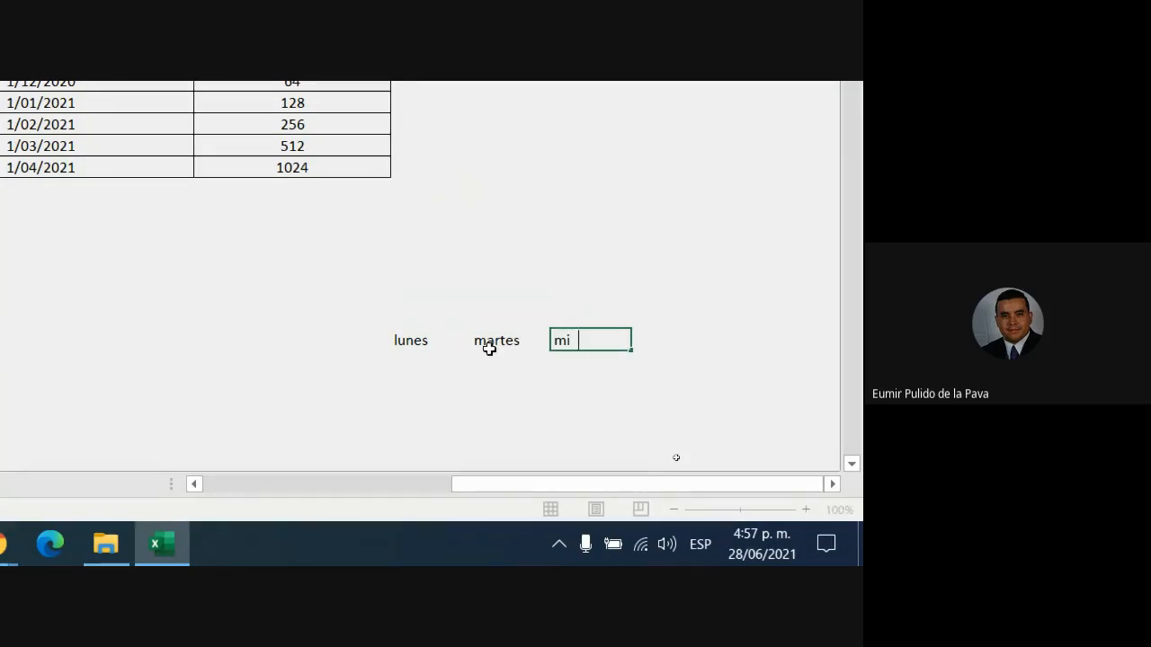
text(iércoles)
key(Return)
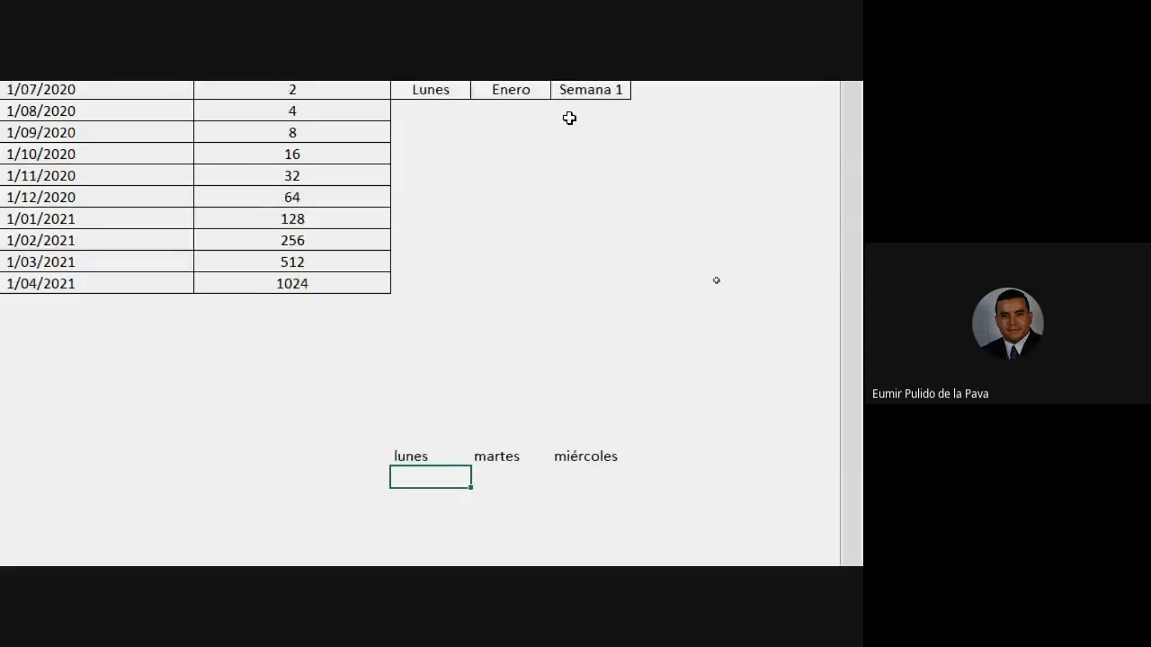
Autofill the weekdays under Ejemplo11 from Lunes down thirteen cells, ending on the second Sábado
click(457, 89)
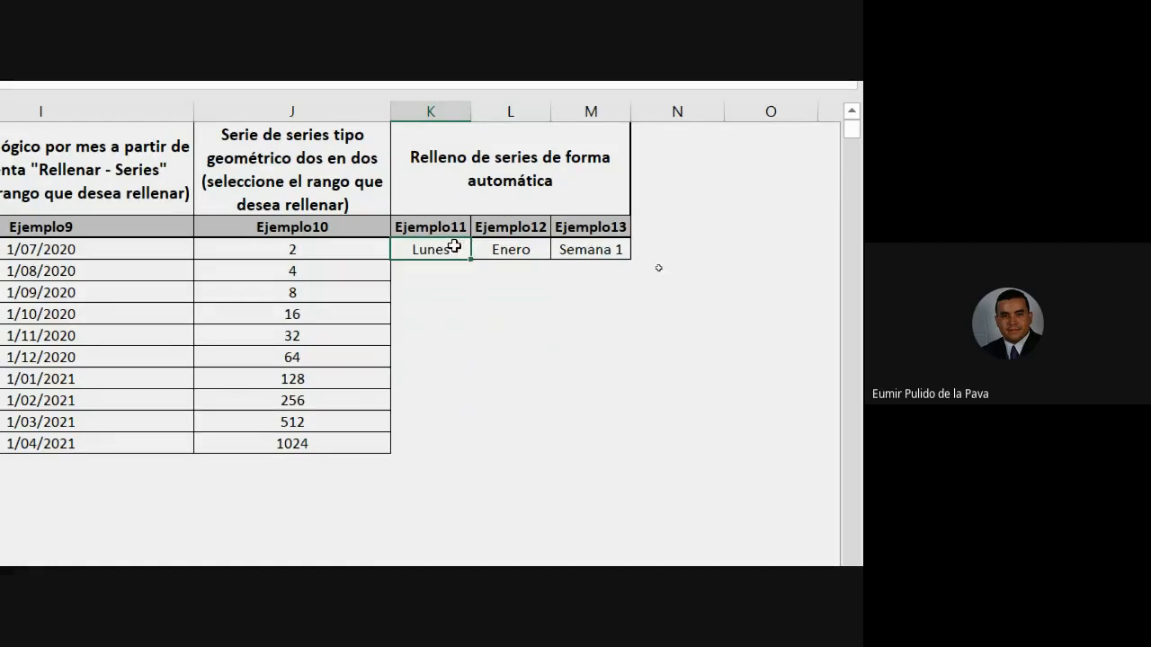
drag(472, 261, 462, 512)
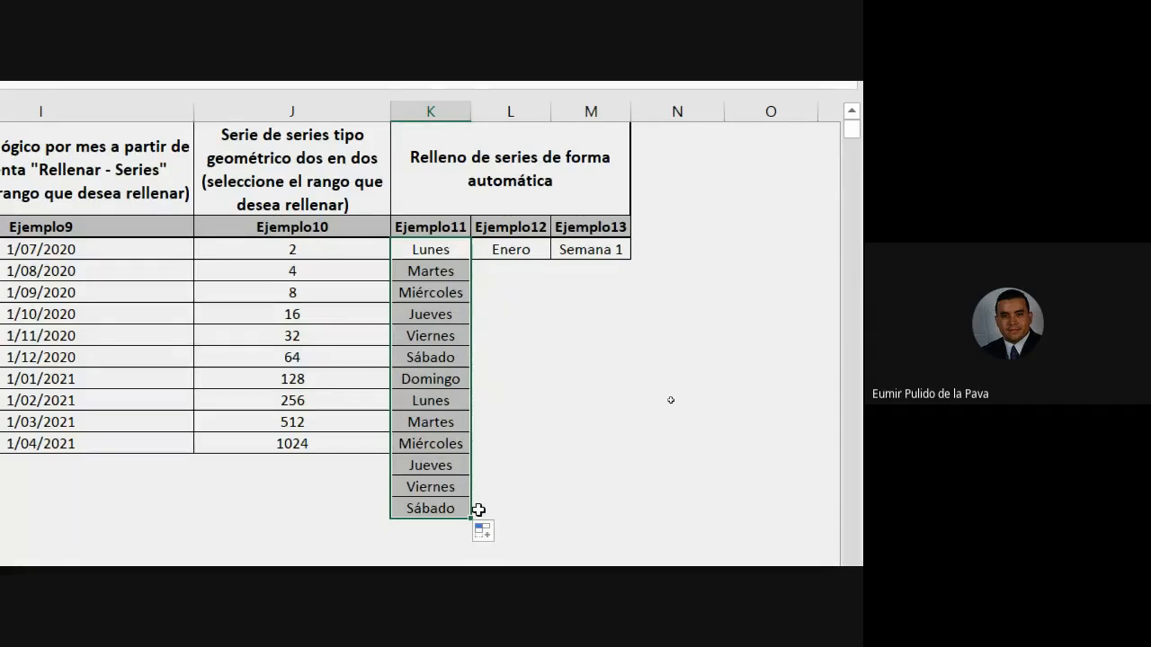
Replace the handwritten lunes in column K below the table with LUNES and autofill it across the row to JUEVES
click(407, 341)
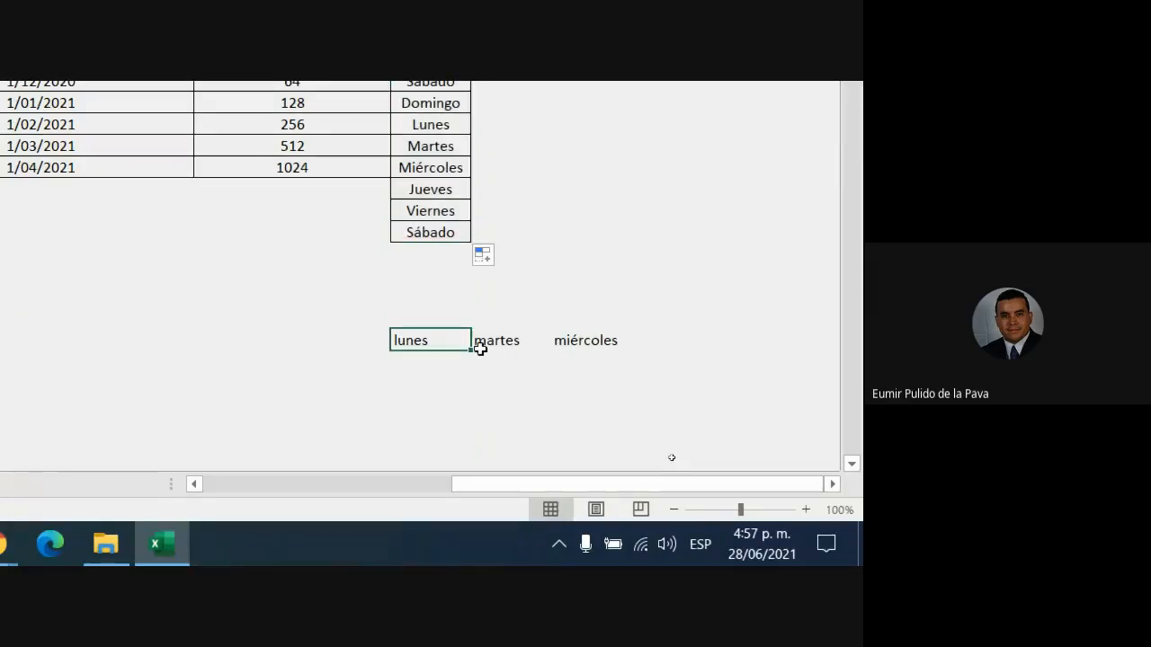
text(LUNES)
key(Return)
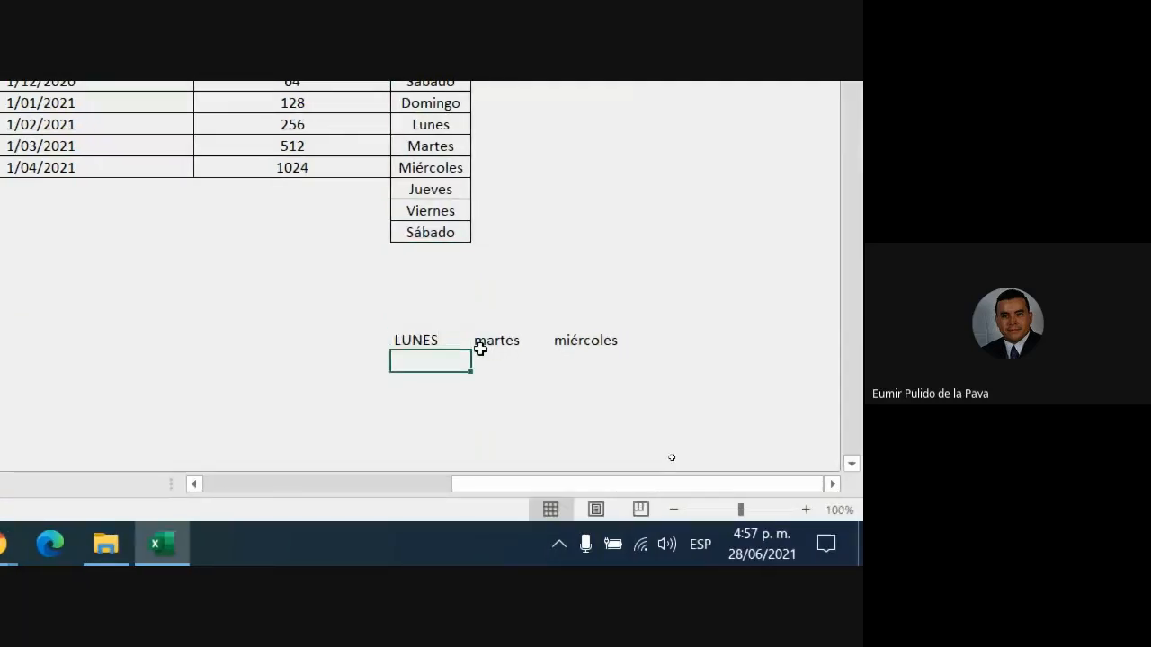
click(432, 340)
click(474, 359)
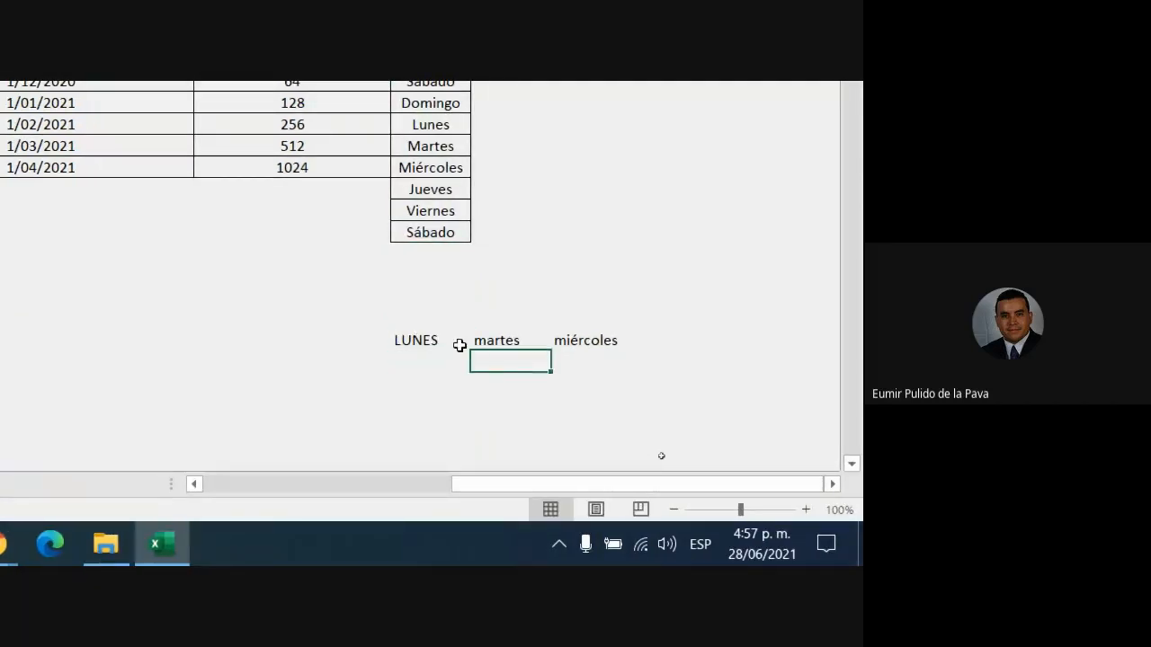
click(460, 344)
click(473, 341)
click(447, 338)
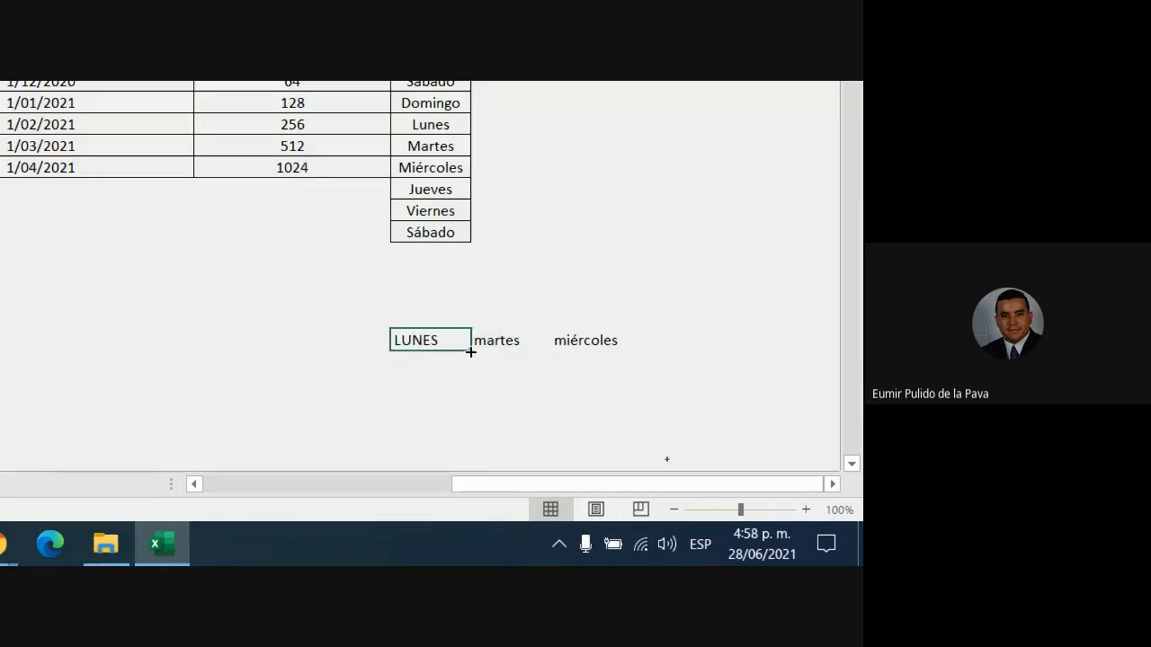
drag(470, 352, 745, 347)
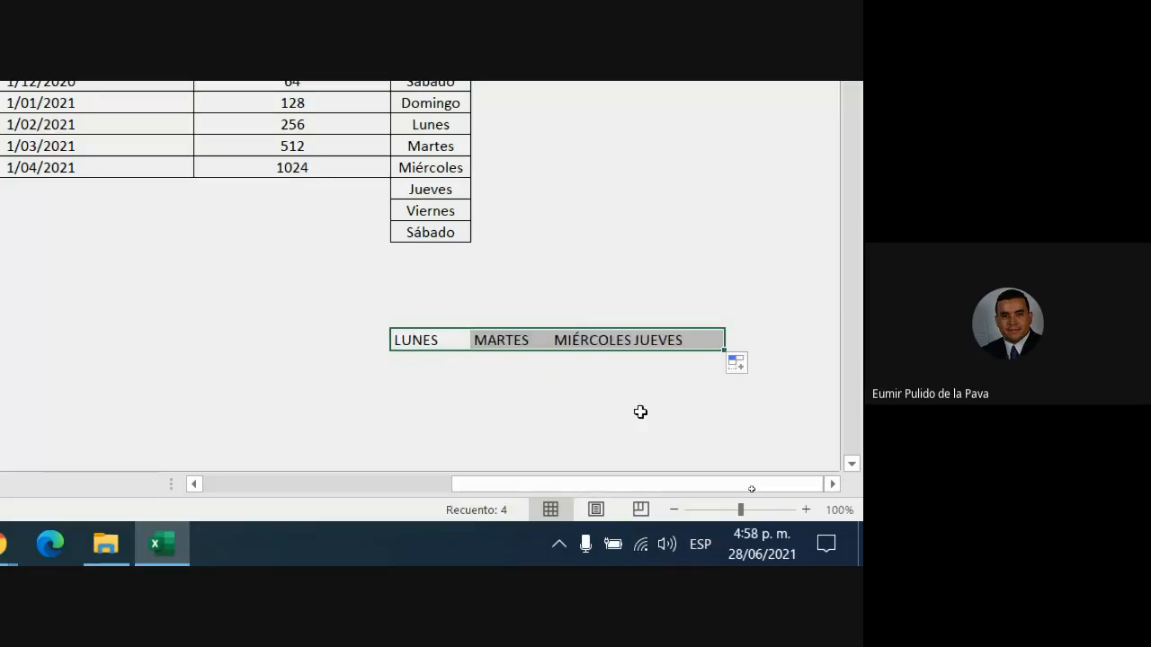
Autofill the months under Ejemplo12 from Enero down thirteen cells, ending on the second Enero
scroll(518, 111, up, 4)
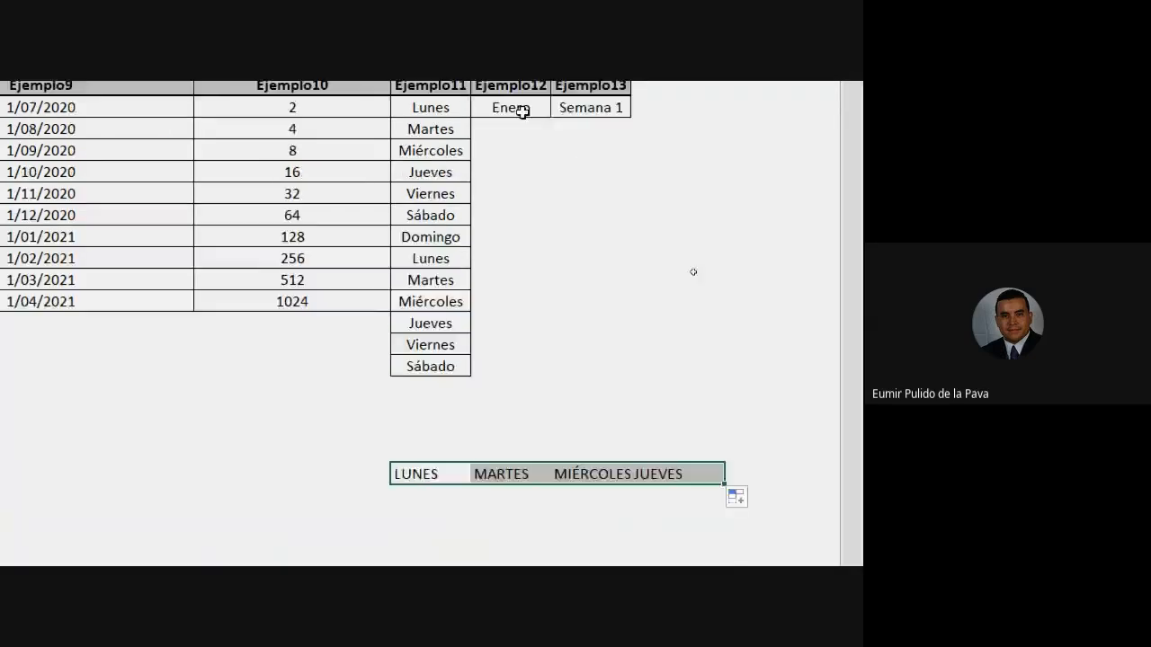
click(517, 202)
drag(554, 210, 531, 463)
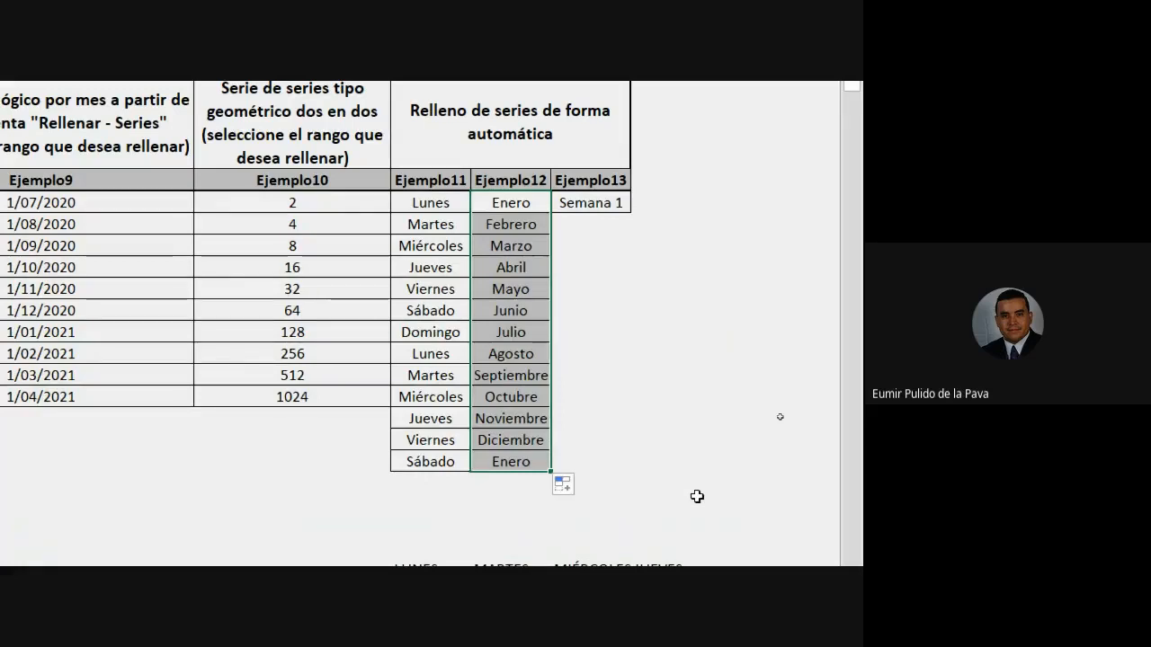
Enter ENERO in the cell below LUNES and autofill the months across the row to MAYO
scroll(694, 503, down, 2)
click(441, 454)
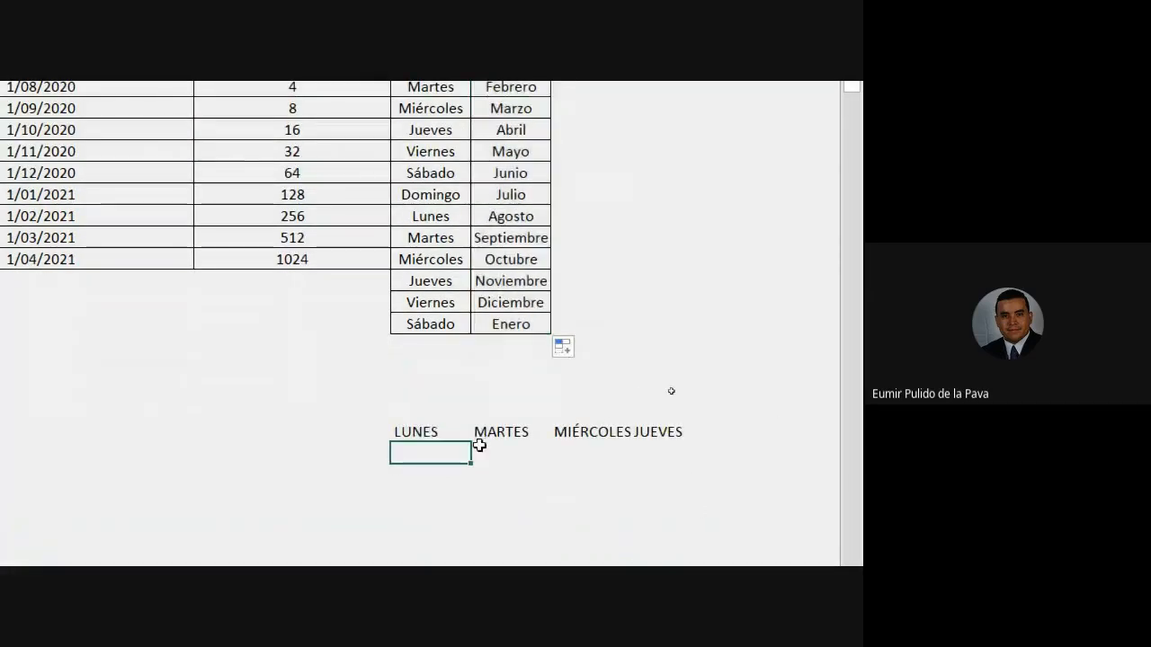
text(ENERO)
scroll(479, 316, down, 2)
key(Return)
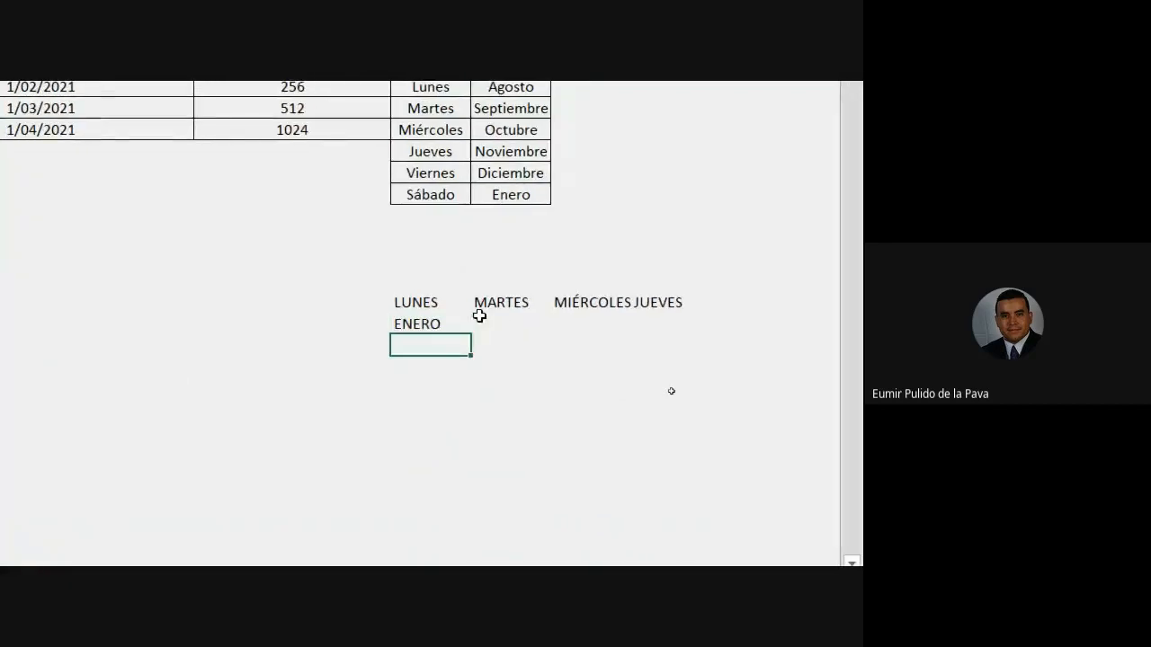
scroll(480, 316, up, 2)
click(431, 454)
drag(470, 464, 788, 467)
scroll(609, 552, down, 2)
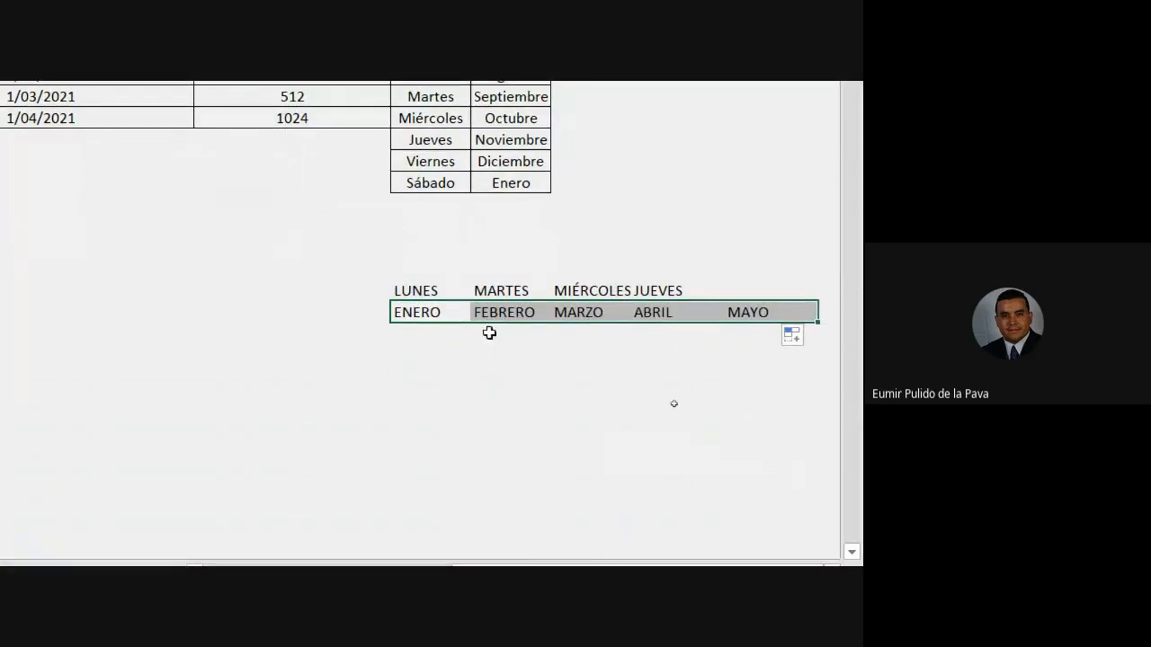
Autofill the months down from ENERO to AGOSTO, and down from MAYO to ABRIL in the last column of that row
click(444, 314)
drag(468, 324, 449, 466)
click(747, 312)
drag(817, 322, 812, 531)
scroll(830, 431, down, 1)
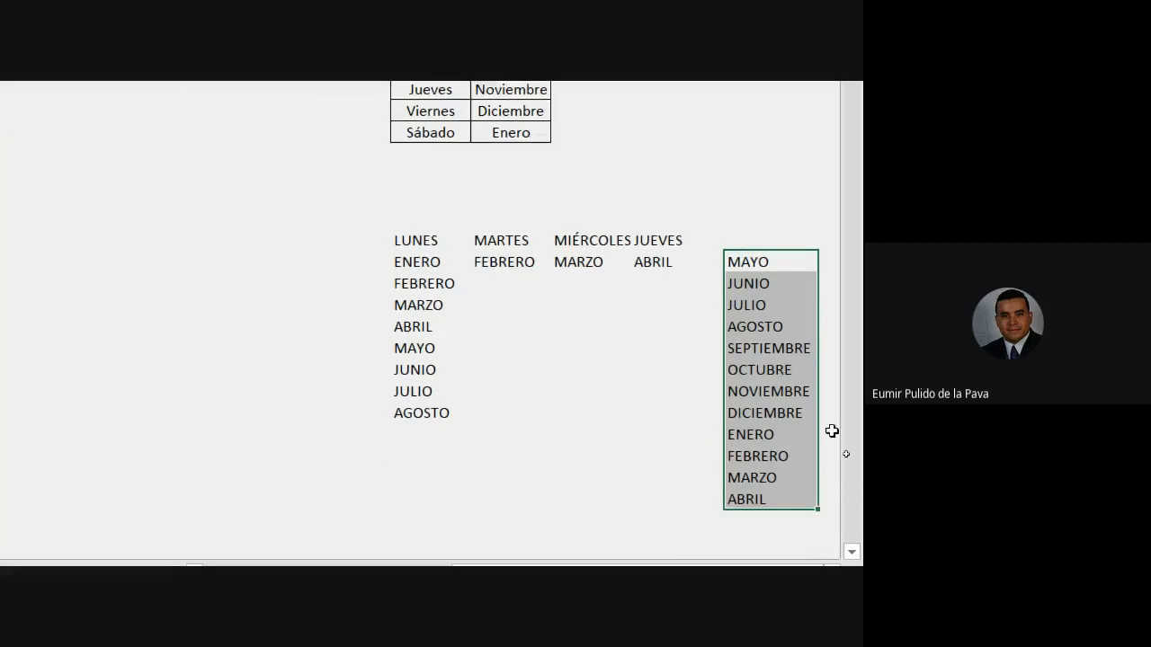
Autofill the months down from FEBRERO to OCTUBRE below MARTES, and from MARZO to OCTUBRE below MIÉRCOLES
click(506, 248)
drag(548, 258, 550, 423)
click(593, 252)
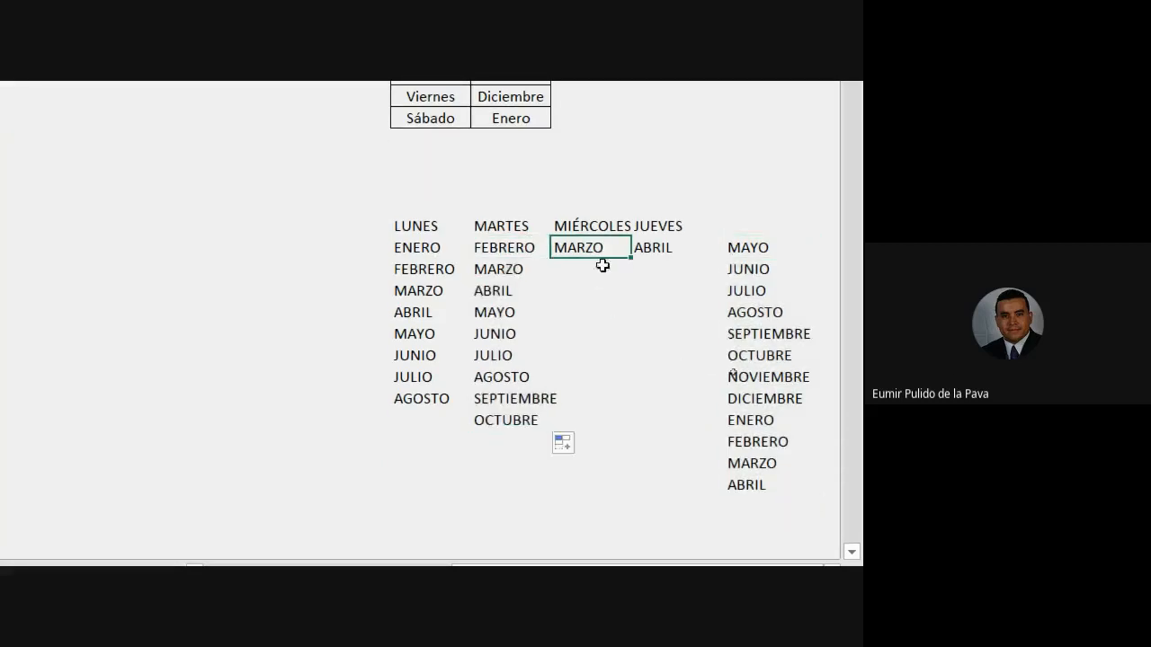
drag(630, 257, 625, 398)
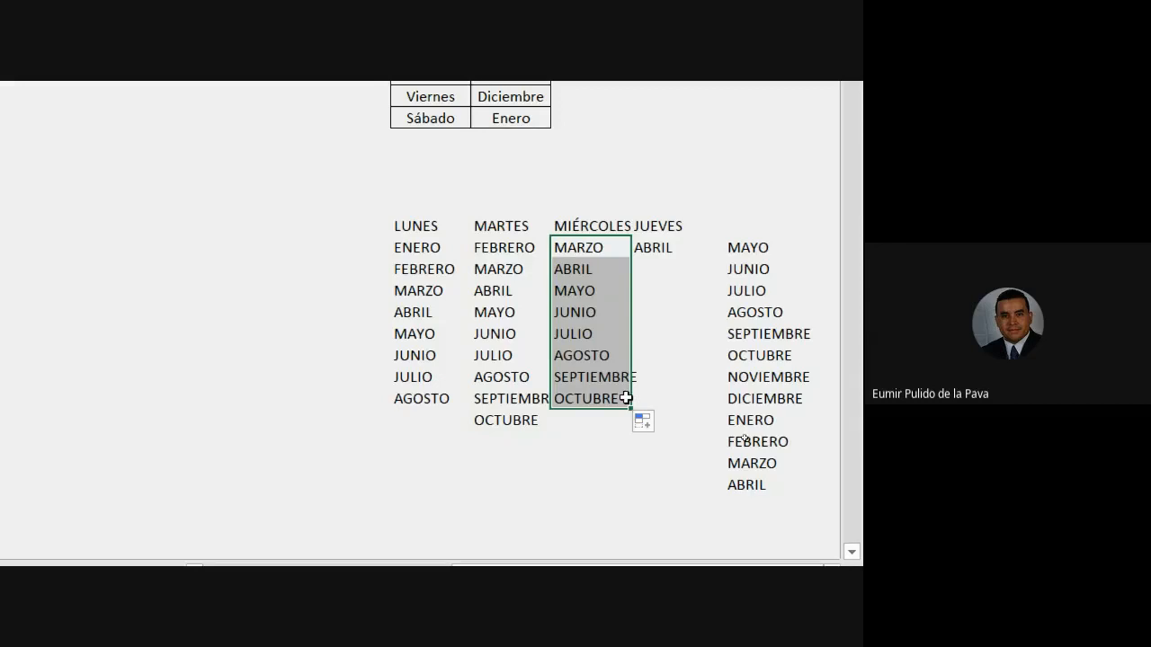
scroll(690, 96, up, 2)
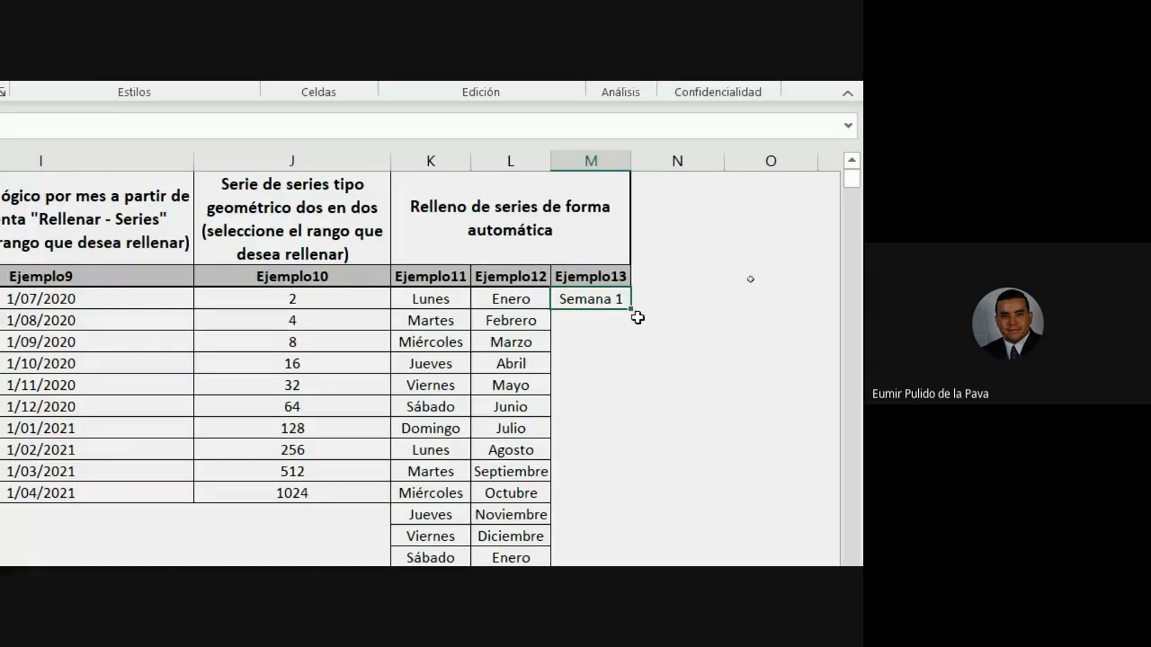
Autofill the weeks under Ejemplo13 from Semana 1 down to Semana 7
drag(632, 311, 632, 434)
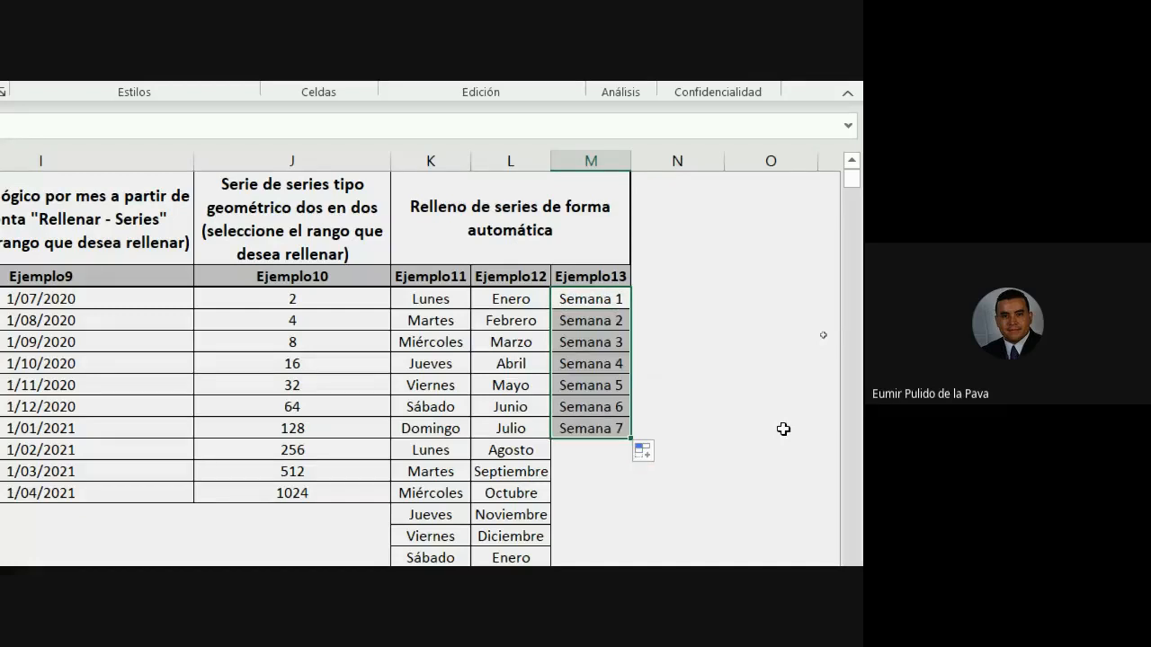
click(754, 347)
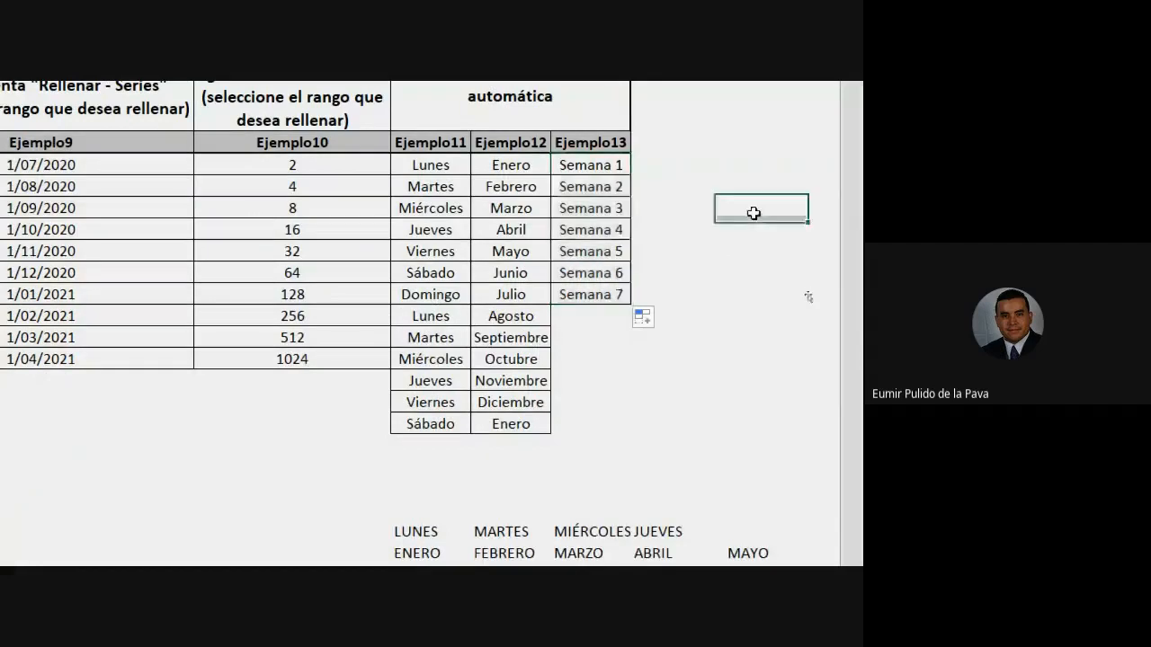
Enter TICK1 in cell P5 and autofill it across the row to TICK3 in column R
click(833, 515)
click(833, 515)
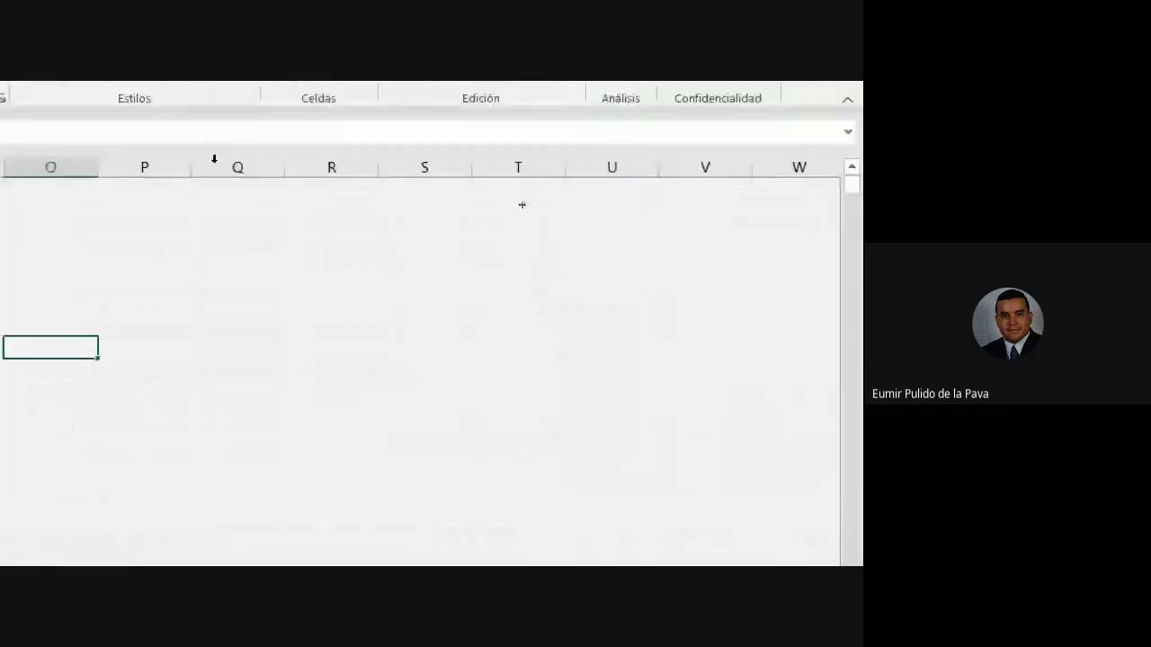
click(160, 347)
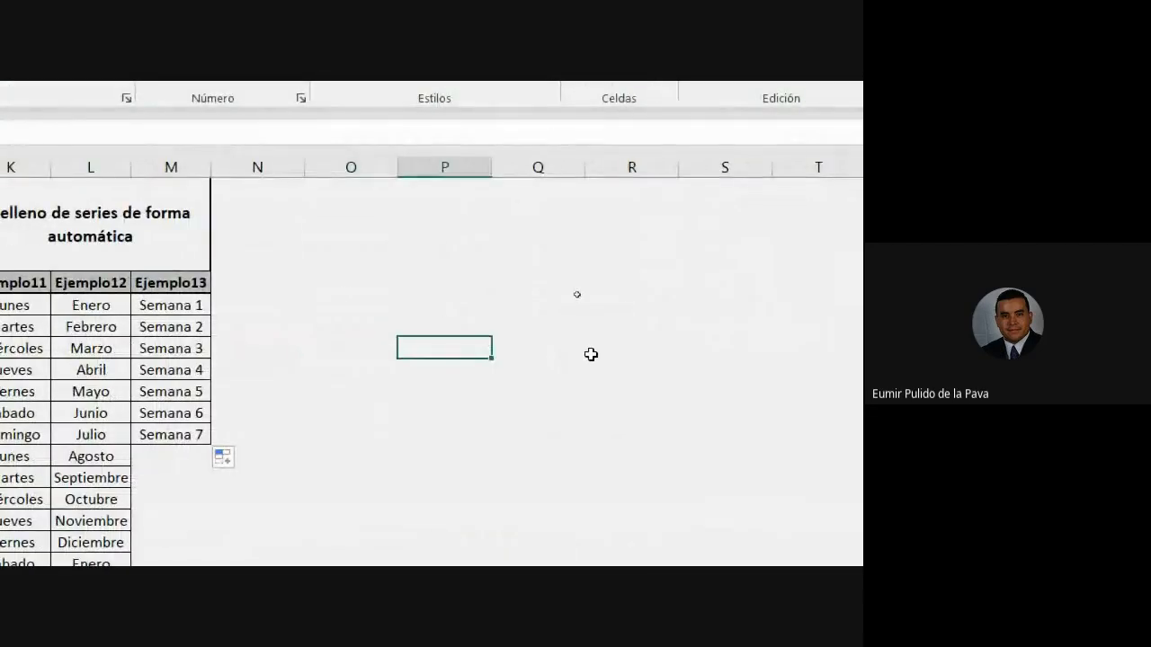
text(TIC1)
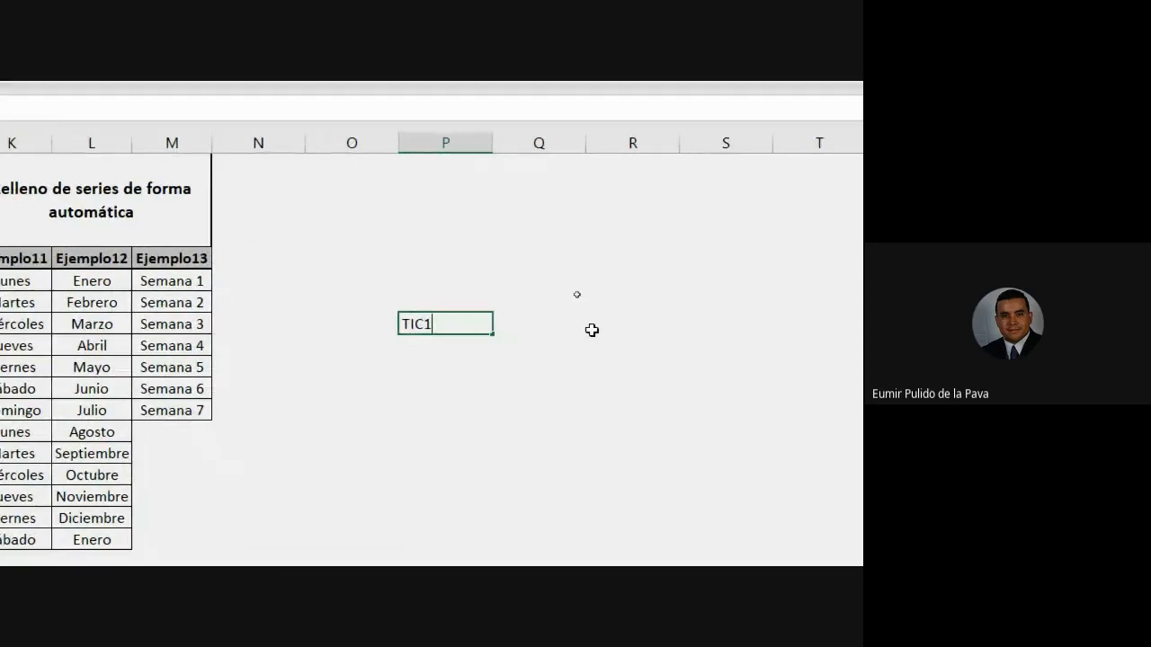
key(BackSpace)
text(K1)
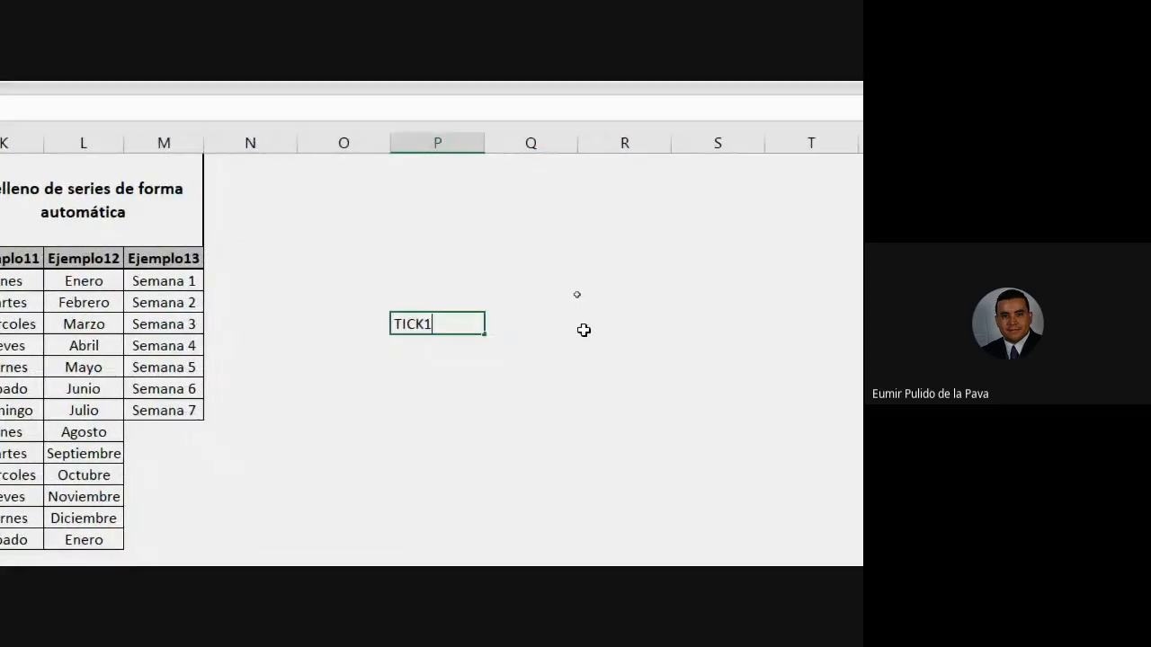
key(Return)
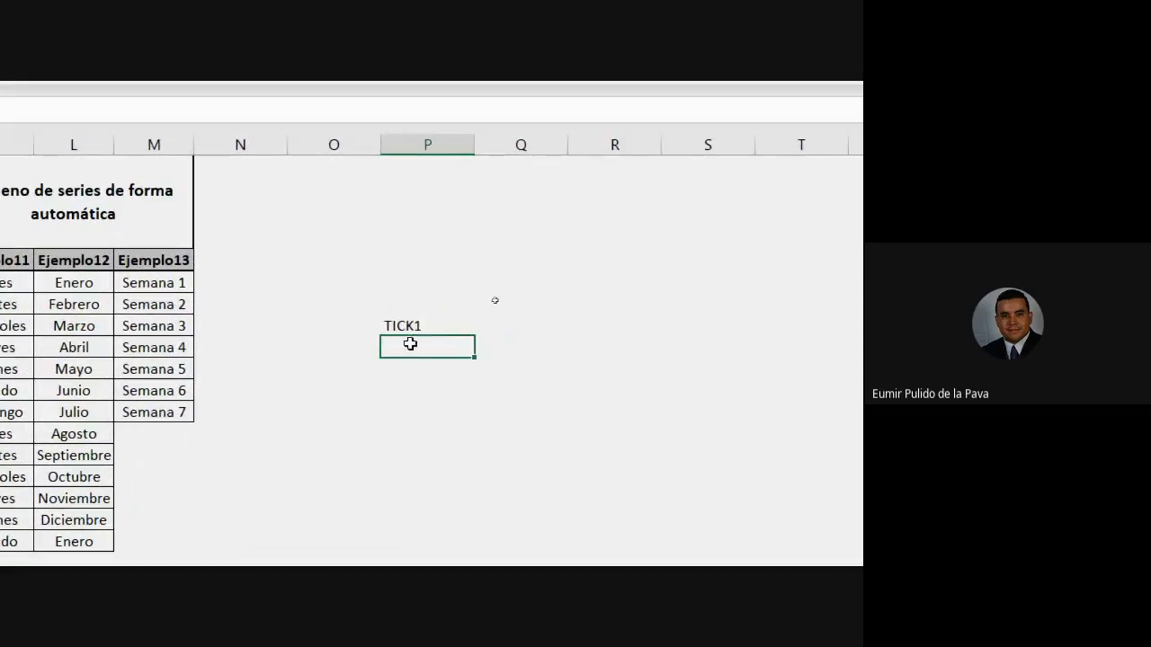
click(419, 324)
drag(473, 335, 664, 385)
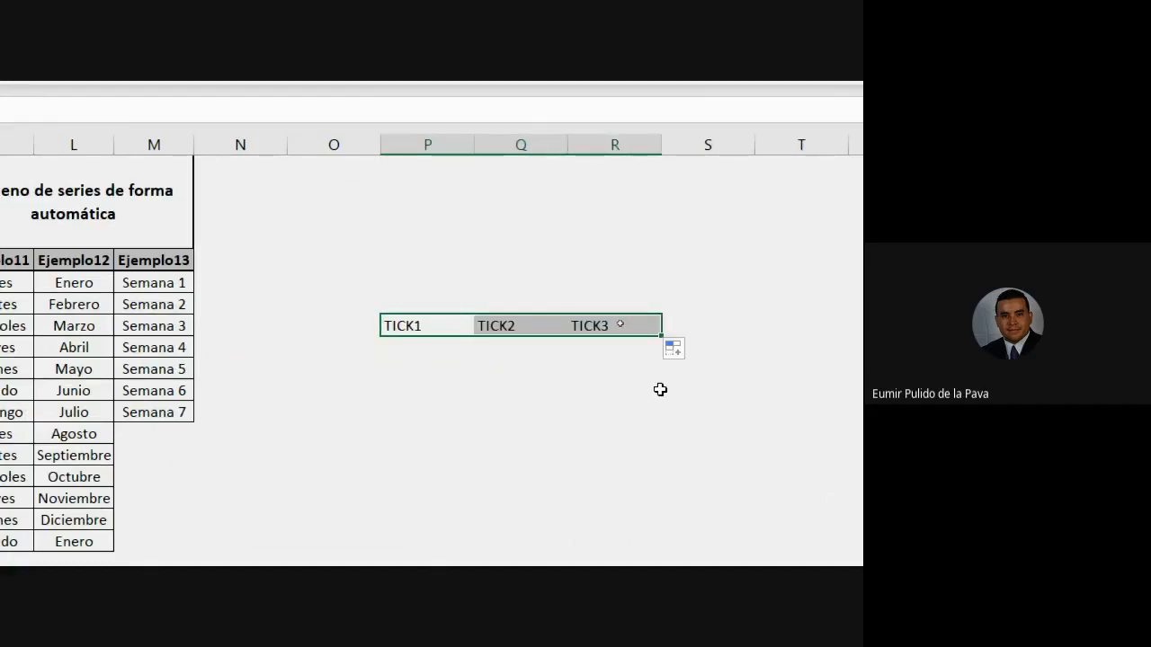
Autofill column P down from TICK1 to TICK5, and copy TICK2 unchanged down column Q through row 12
click(449, 329)
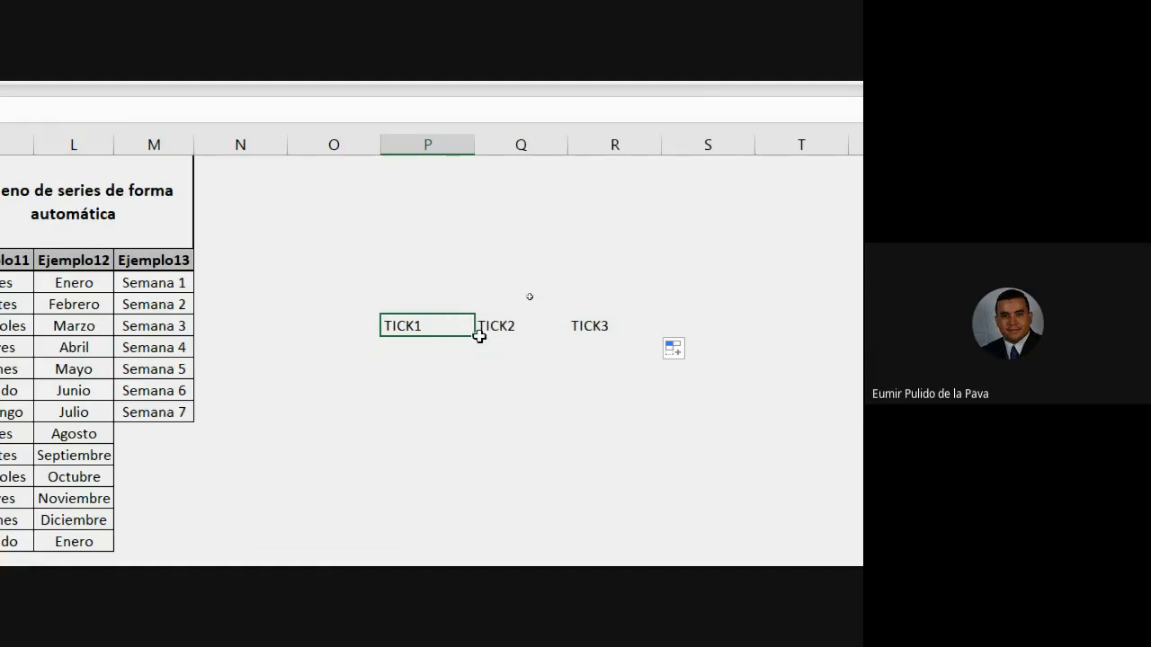
drag(479, 335, 478, 430)
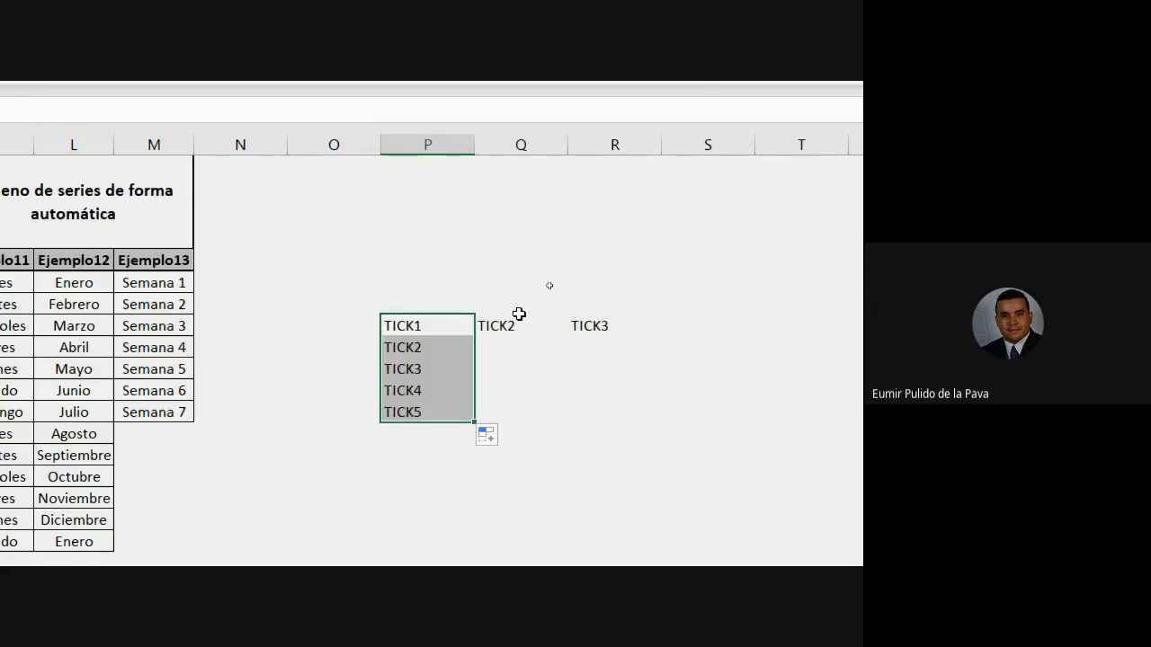
click(529, 324)
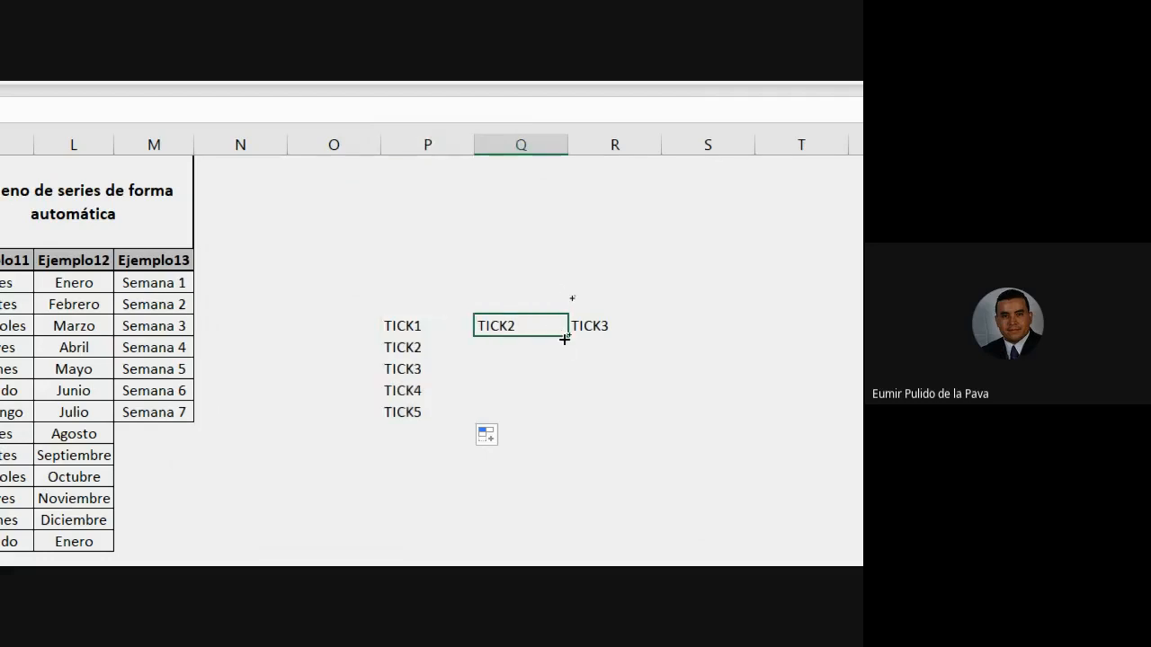
drag(565, 339, 555, 494)
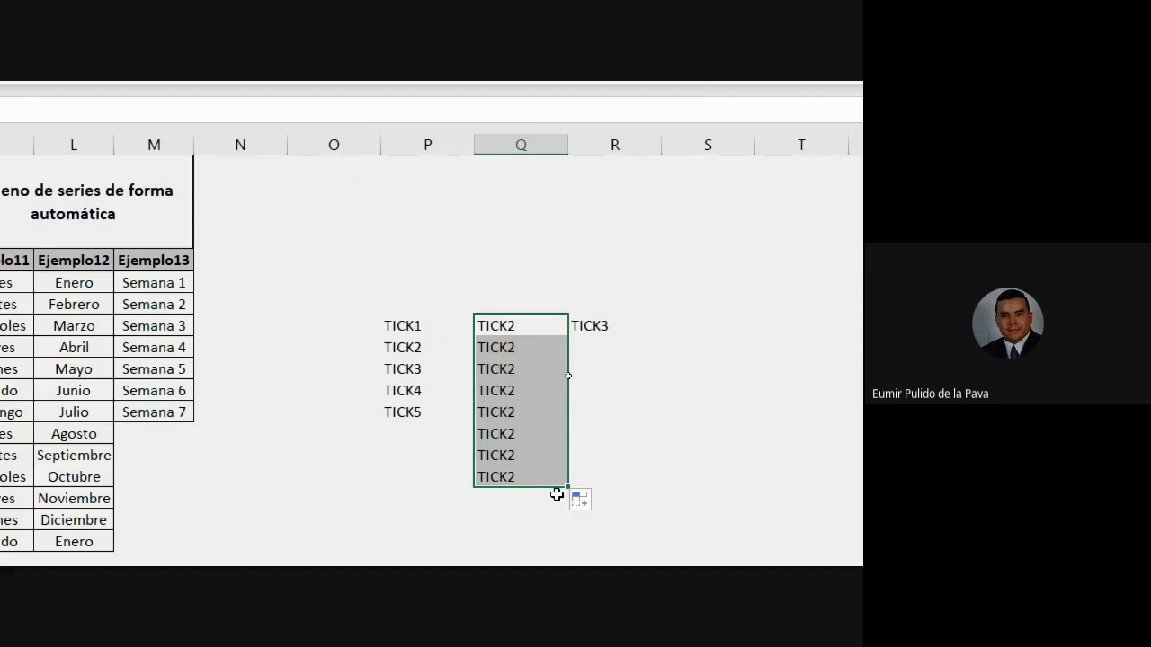
Fill column R downward from the TICK3 cell
click(434, 232)
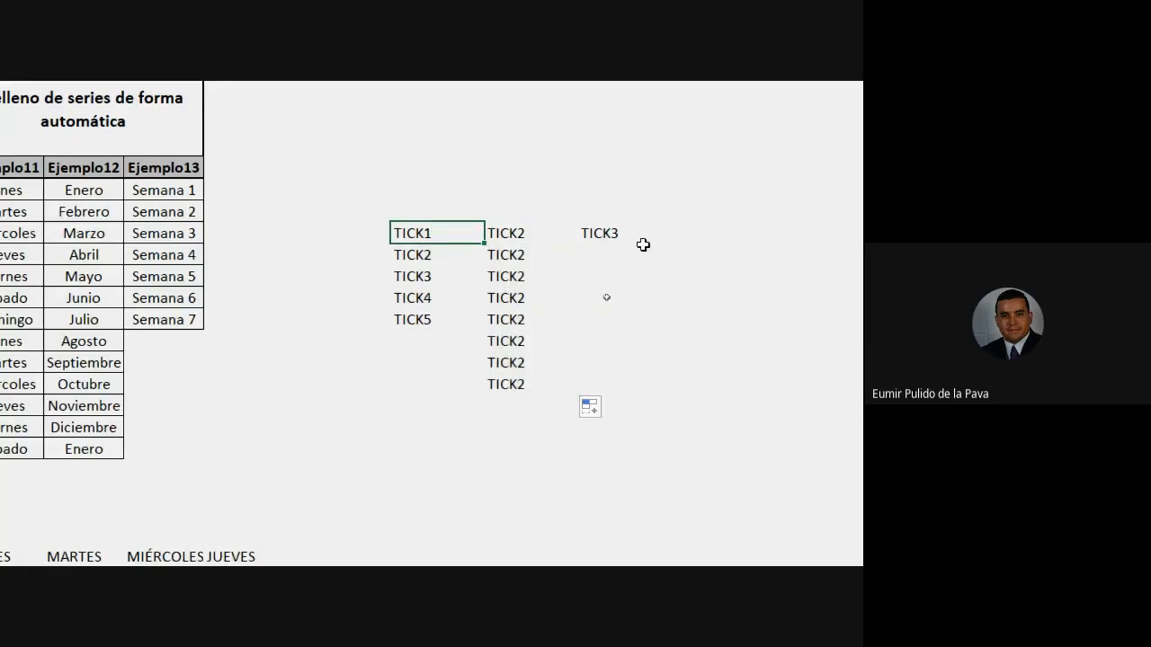
click(612, 233)
drag(667, 242, 671, 419)
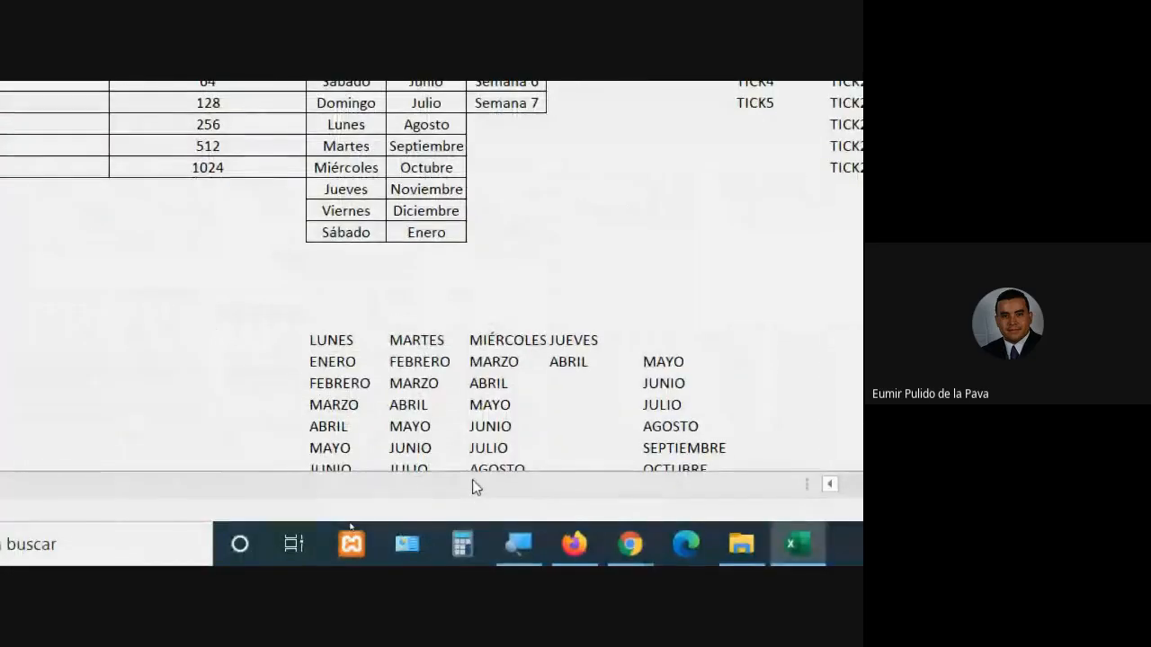
Switch to the Google Meet call to check the participants and return to the Excel workbook
mouse_move(643, 546)
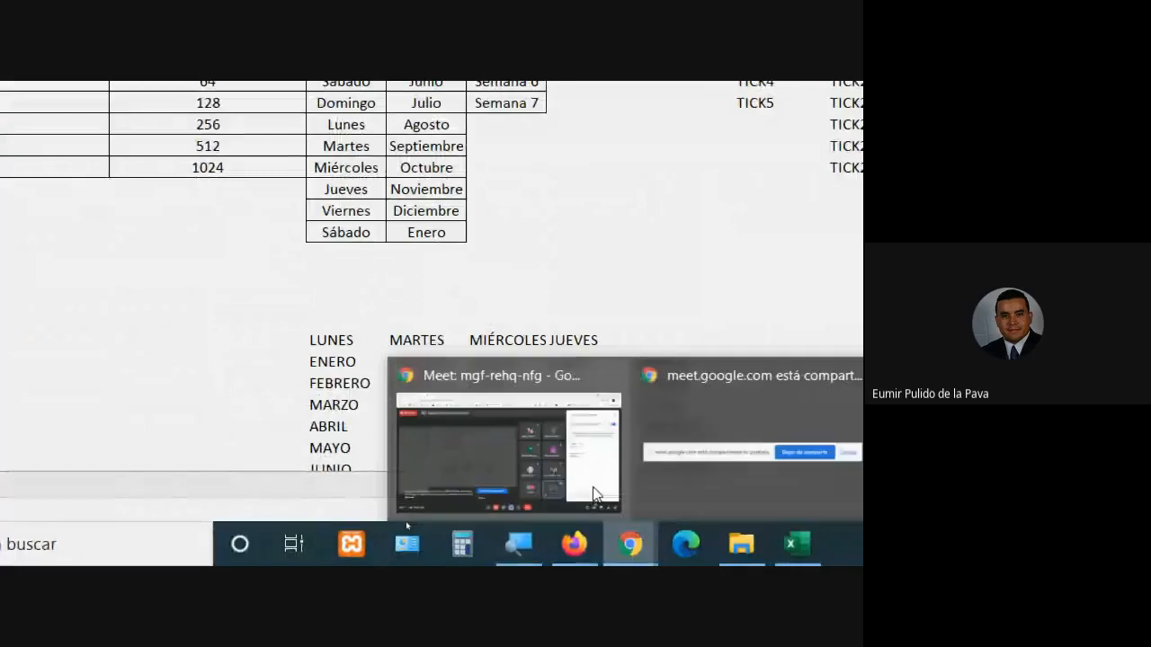
click(559, 454)
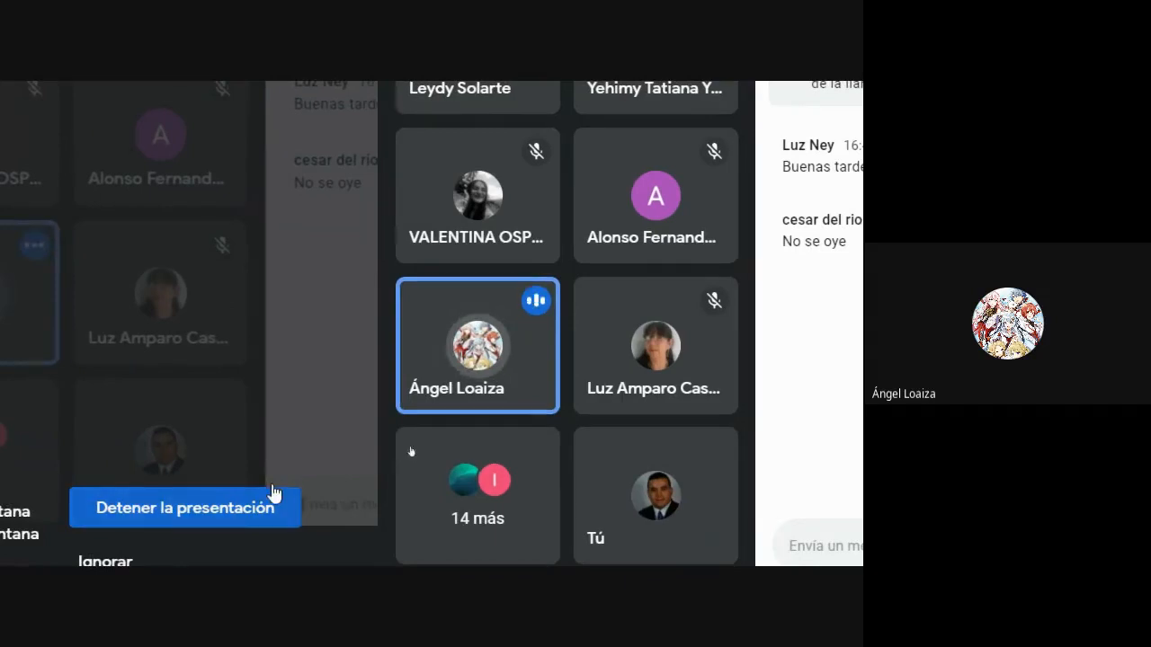
click(492, 545)
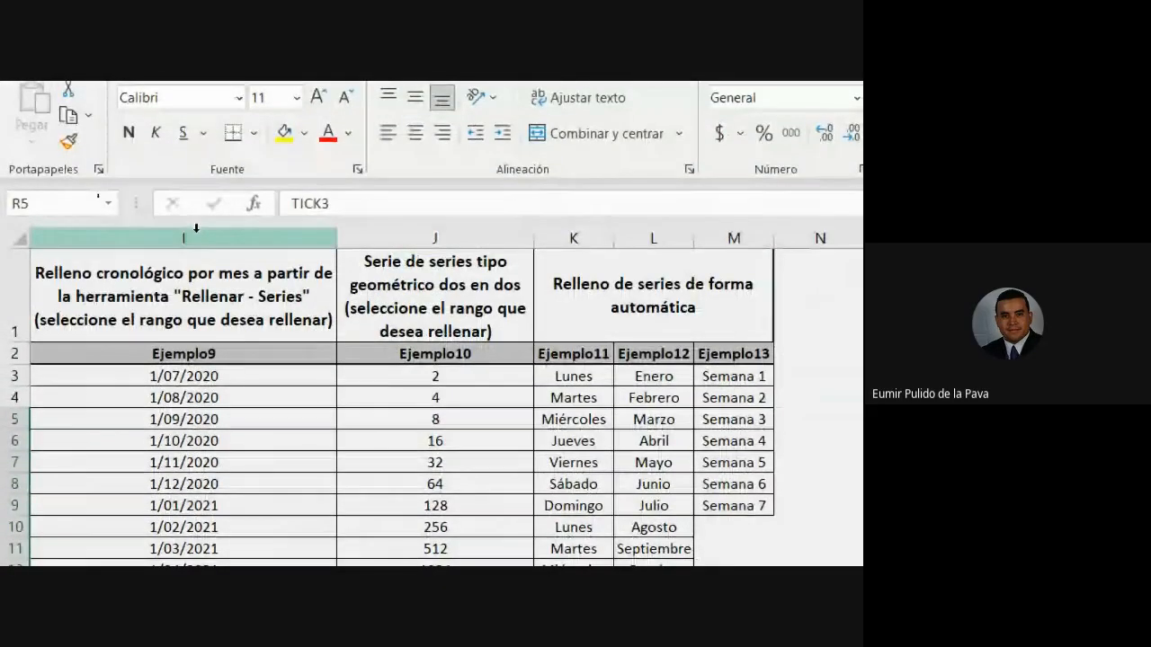
Clear the Ejemplo3 values in C5:C11, keeping only the first two numbers of the series
click(205, 295)
key(Left)
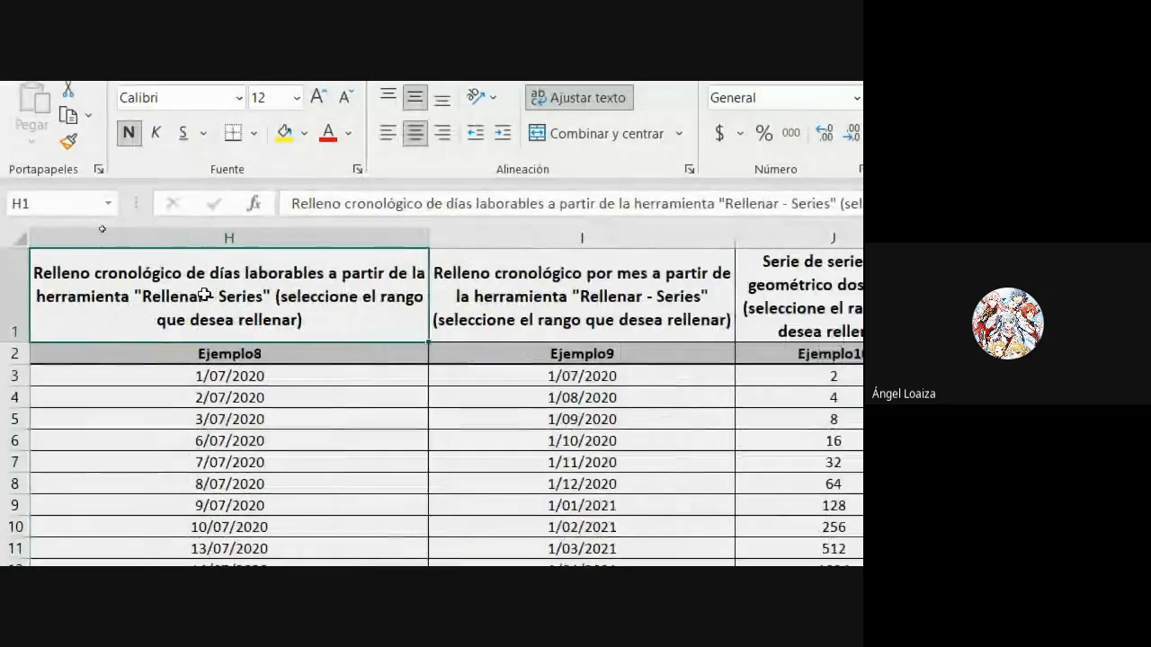
key(Left)
key(Left)
key(Left)
key(Left)
key(Left)
key(Left)
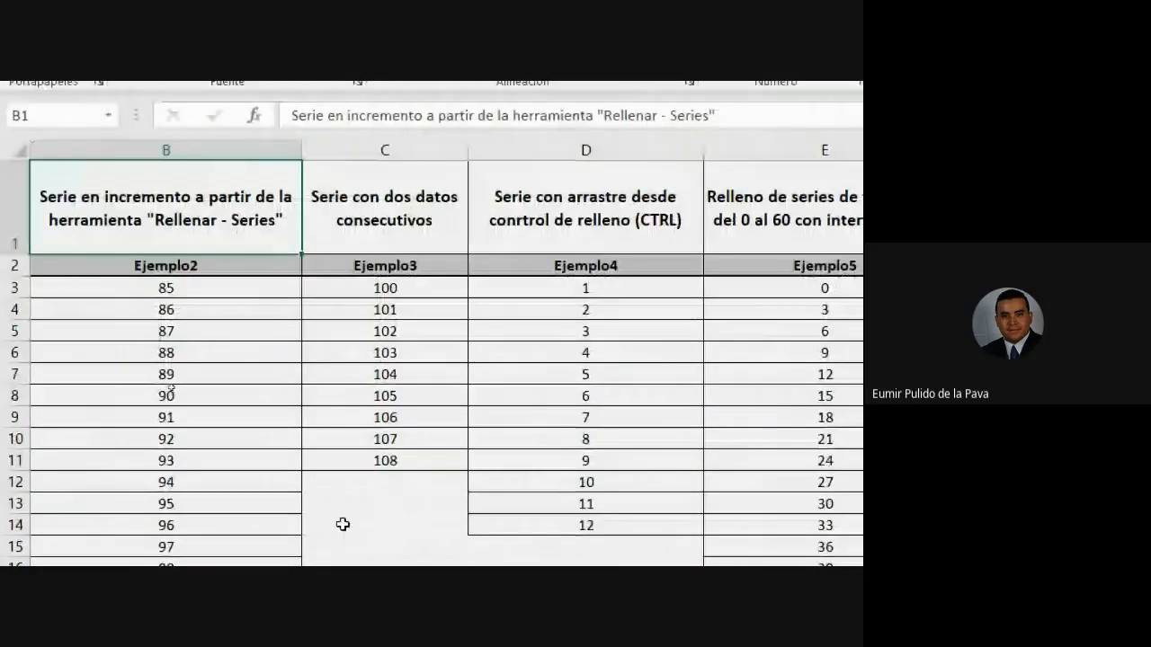
drag(390, 330, 386, 455)
key(Delete)
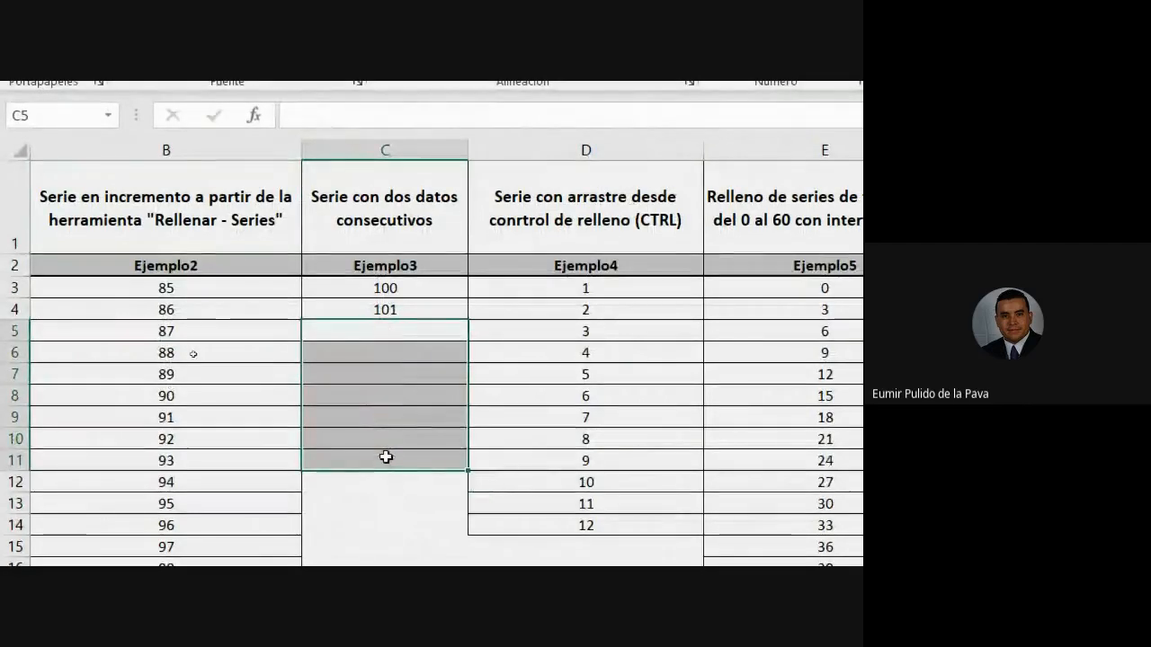
Enter 1 in C3 and 2 in C4, and autofill the Ejemplo3 series down to 12 in C14
click(385, 286)
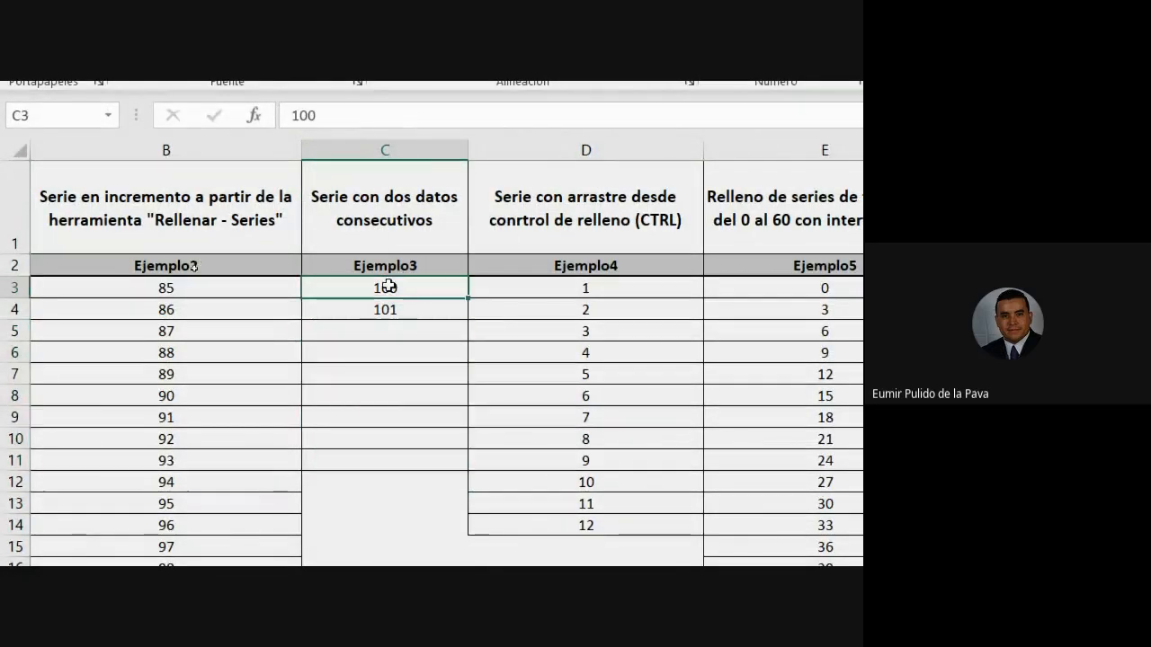
text(1)
key(Return)
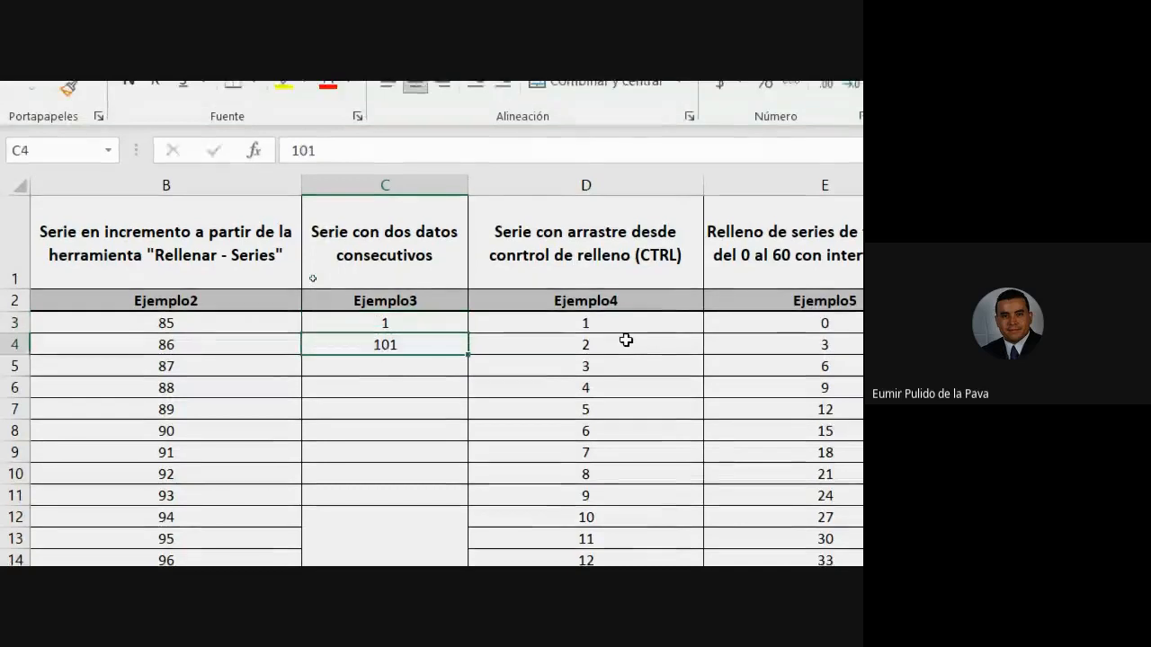
text(2)
key(Return)
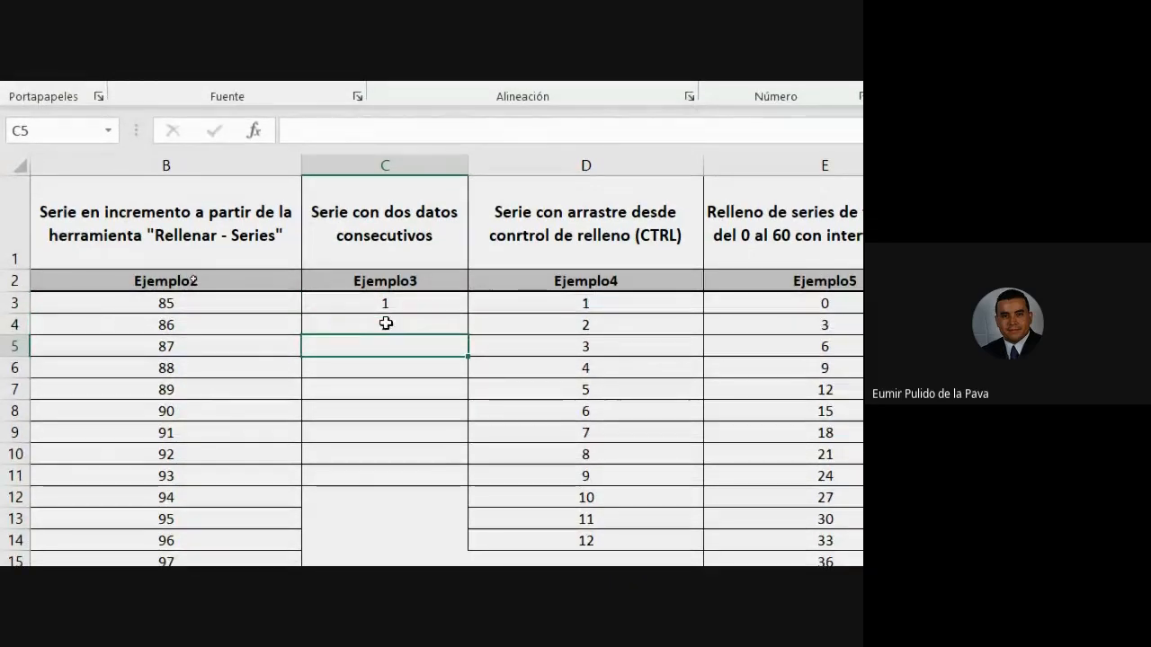
drag(391, 306, 390, 324)
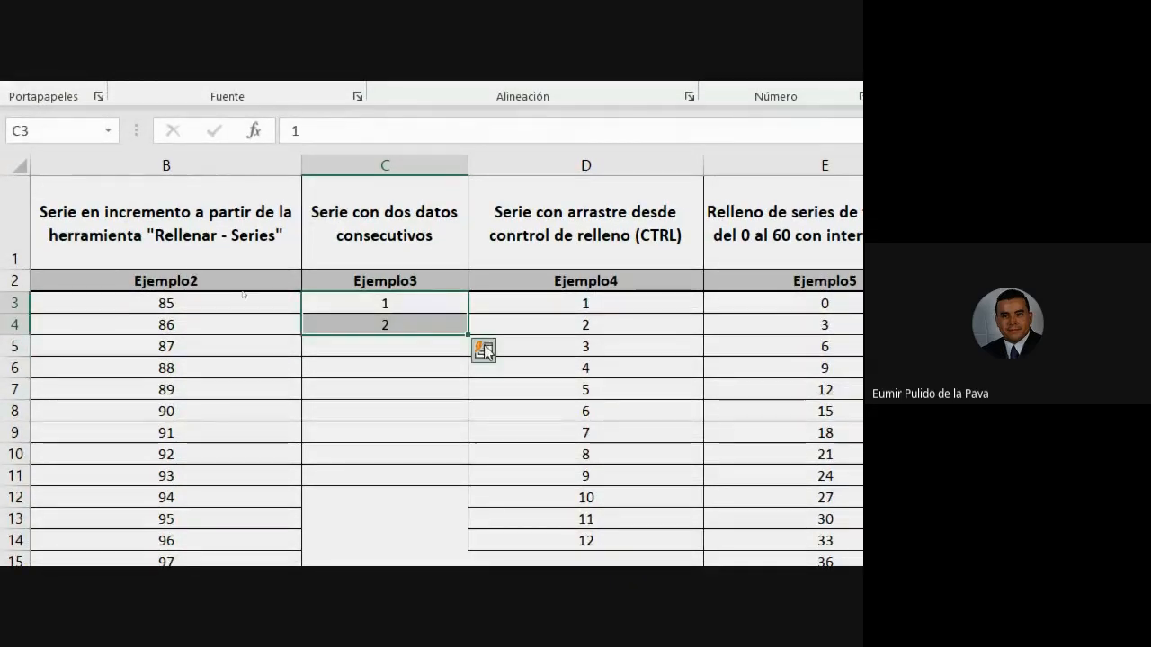
drag(467, 332, 437, 535)
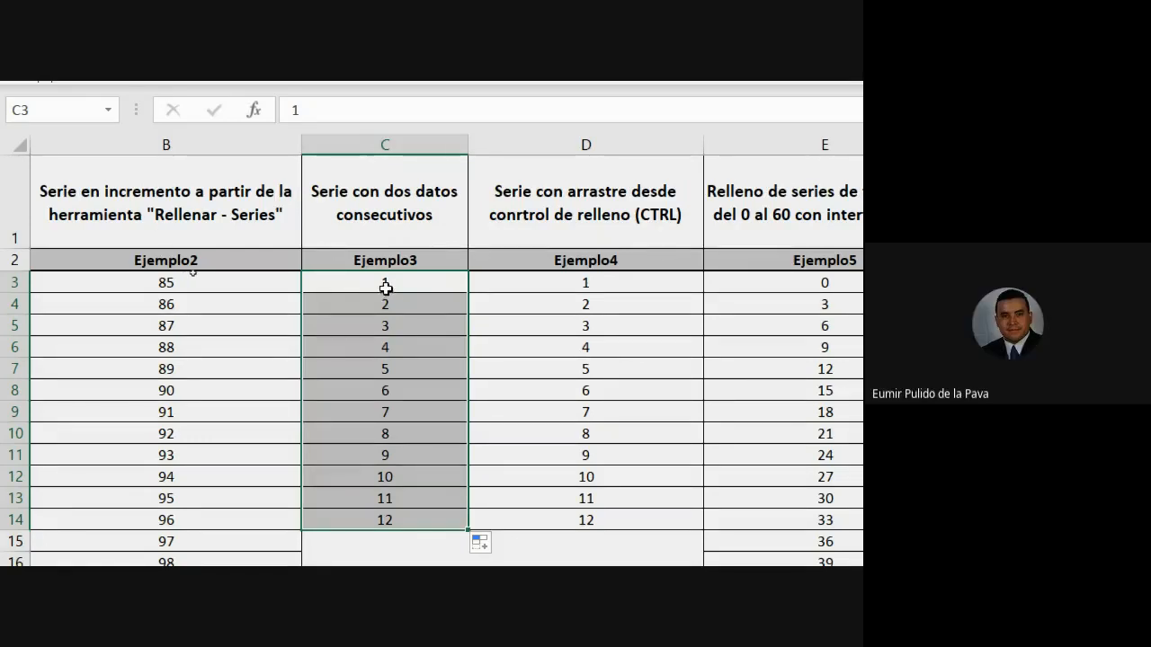
Set C3 to 10 and C4 to 11, and autofill the Ejemplo3 series down to 21 in C14
click(385, 288)
drag(384, 297, 385, 306)
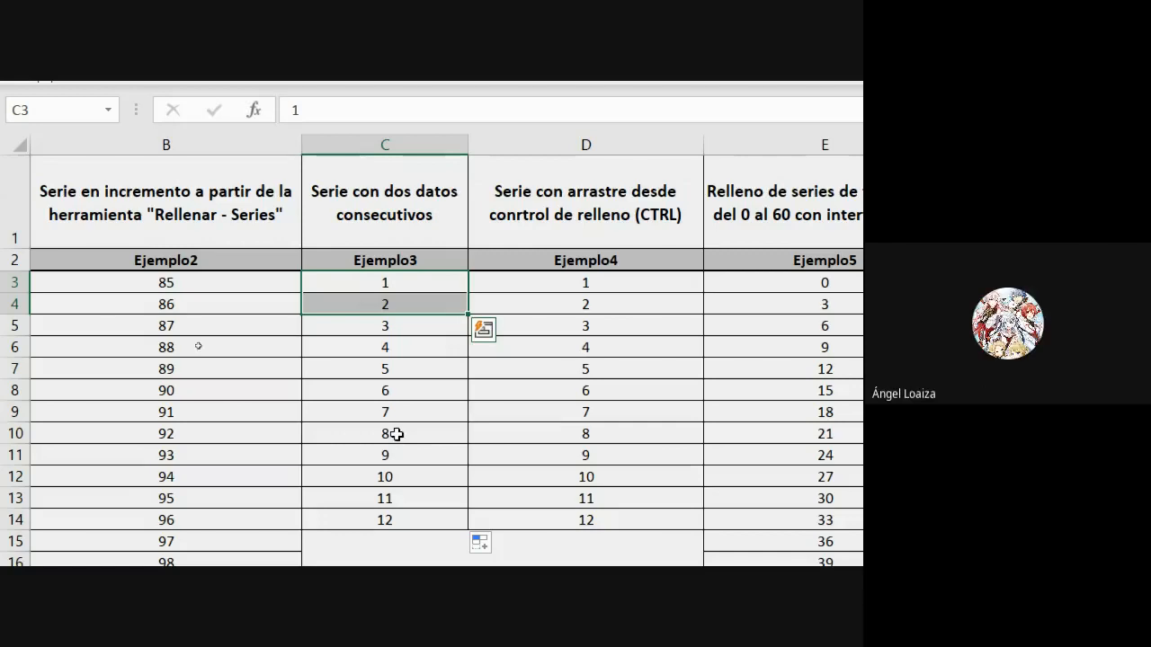
click(369, 284)
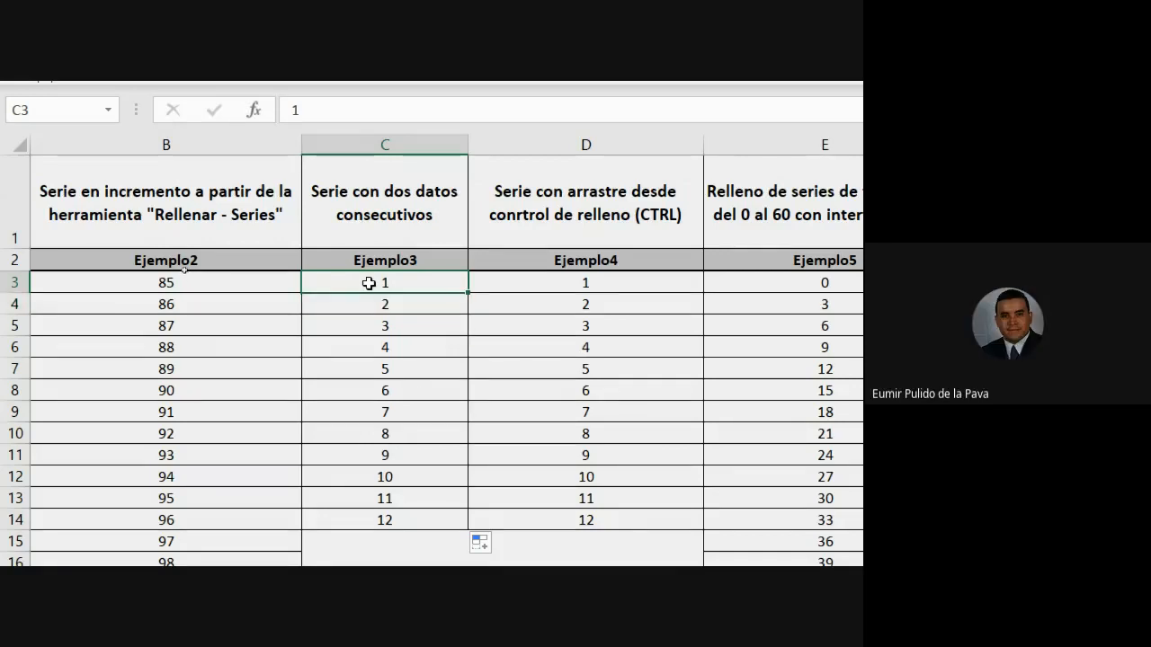
text(10)
key(Return)
text(11)
key(Return)
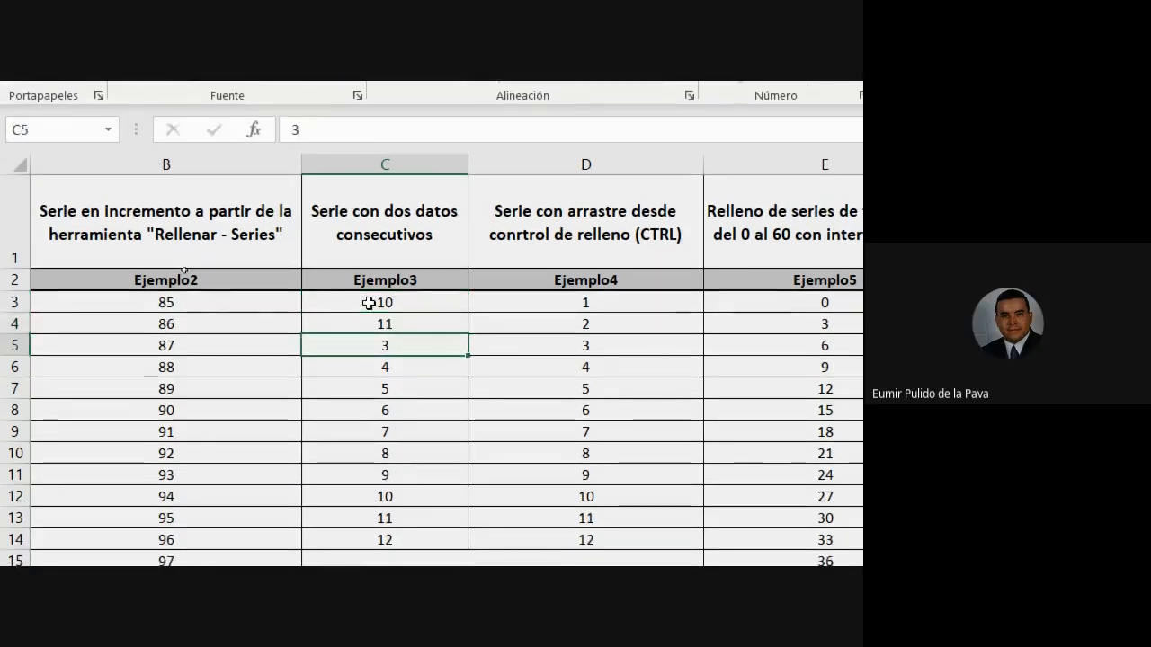
mouse_move(369, 303)
mouse_down()
mouse_move(391, 334)
mouse_move(380, 302)
mouse_move(375, 320)
mouse_up()
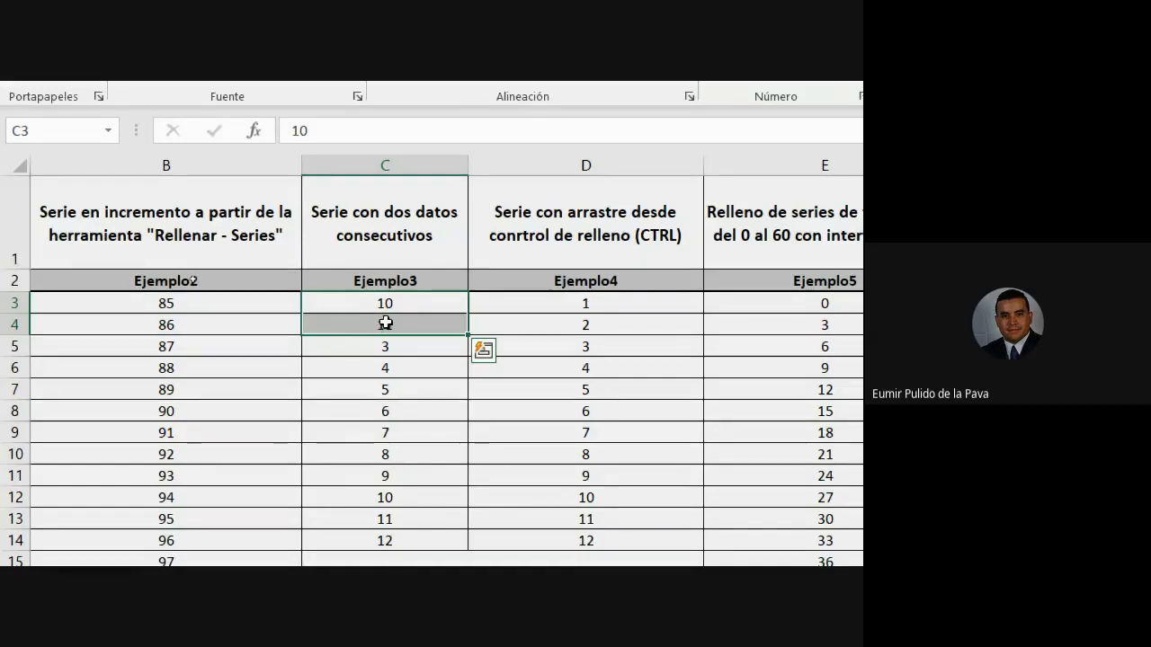
drag(473, 335, 455, 541)
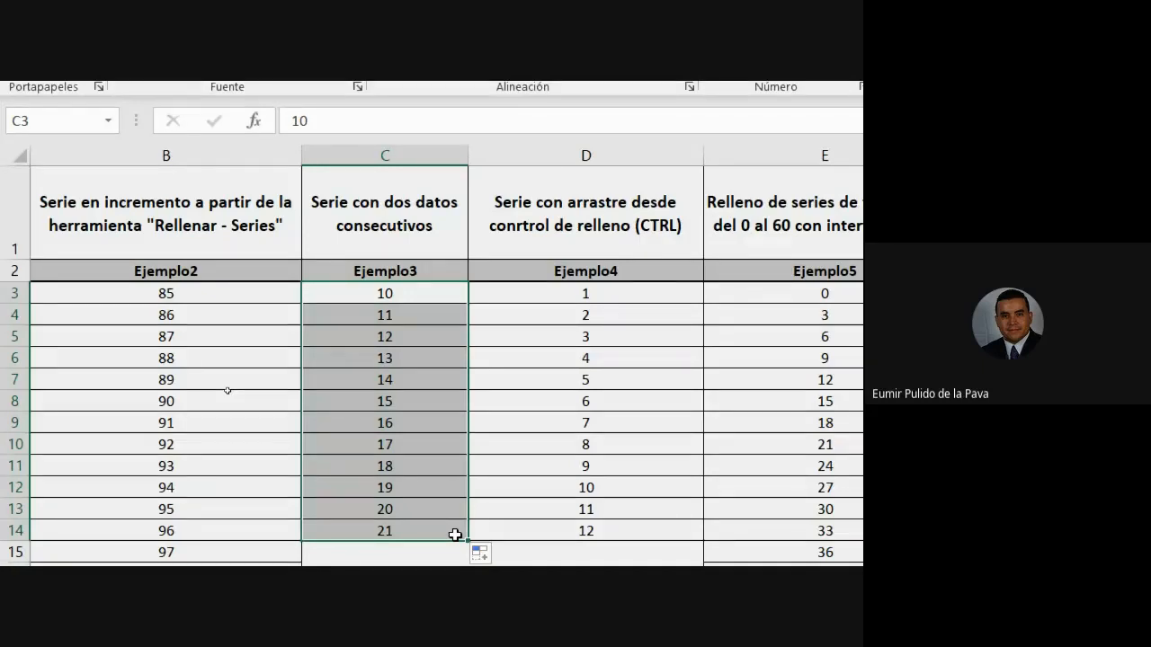
Replace the Ejemplo4 numbers with a series starting at 10 in D3 and incrementing by one down to 21 in D14
drag(591, 317, 559, 525)
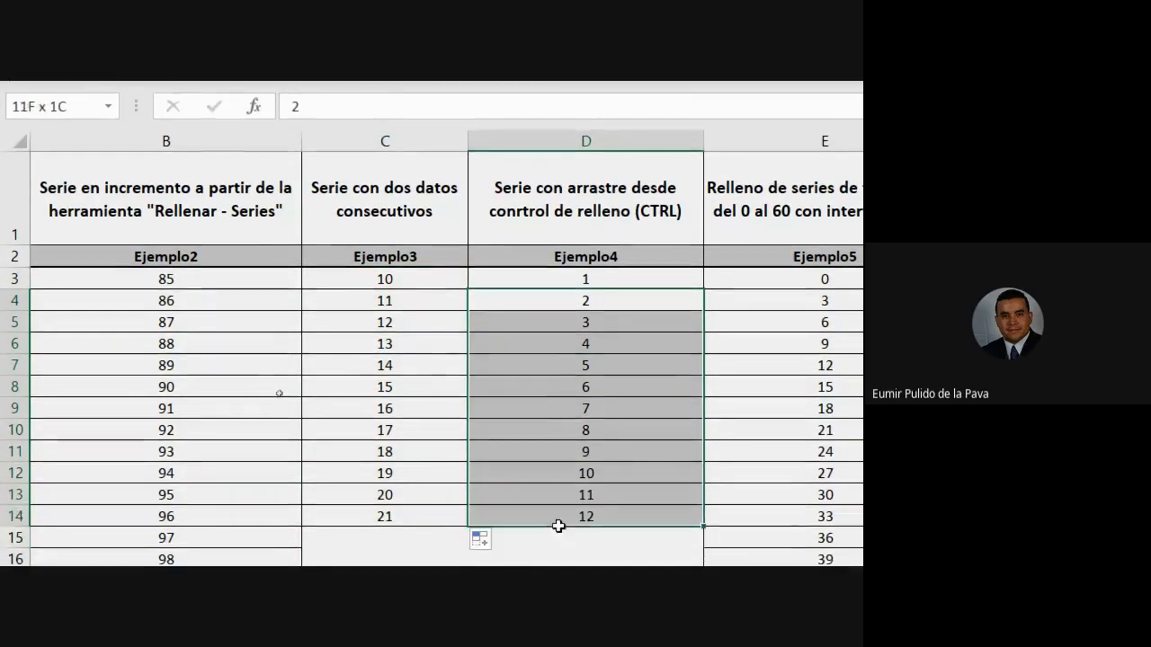
key(Delete)
click(606, 275)
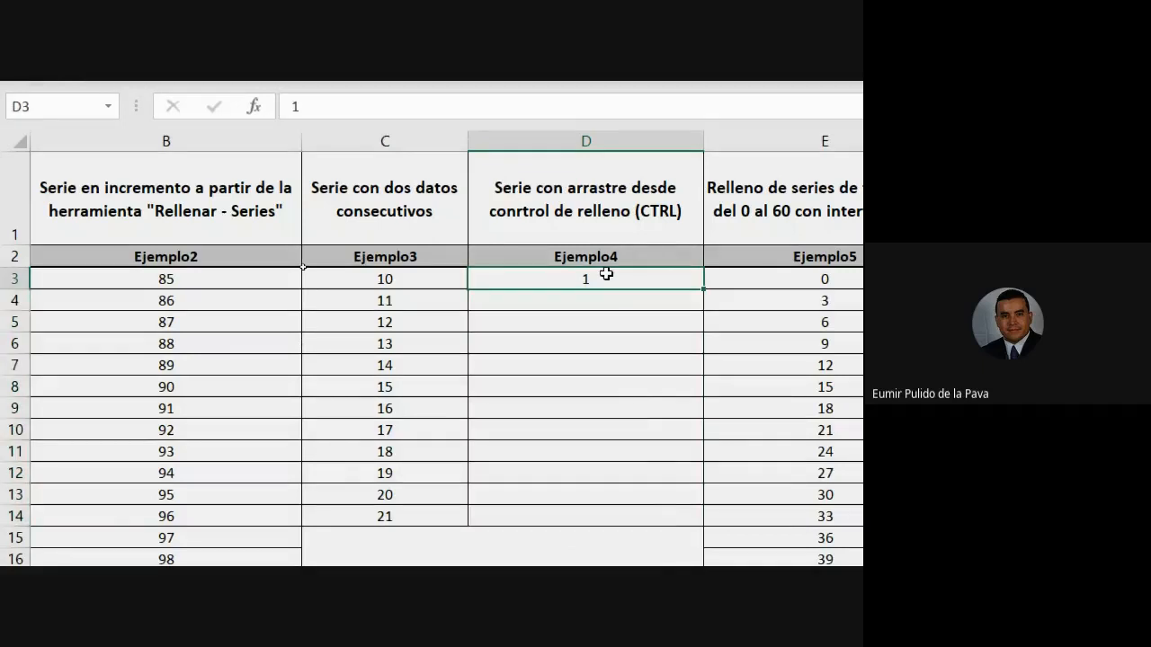
text(10)
key(Return)
click(588, 275)
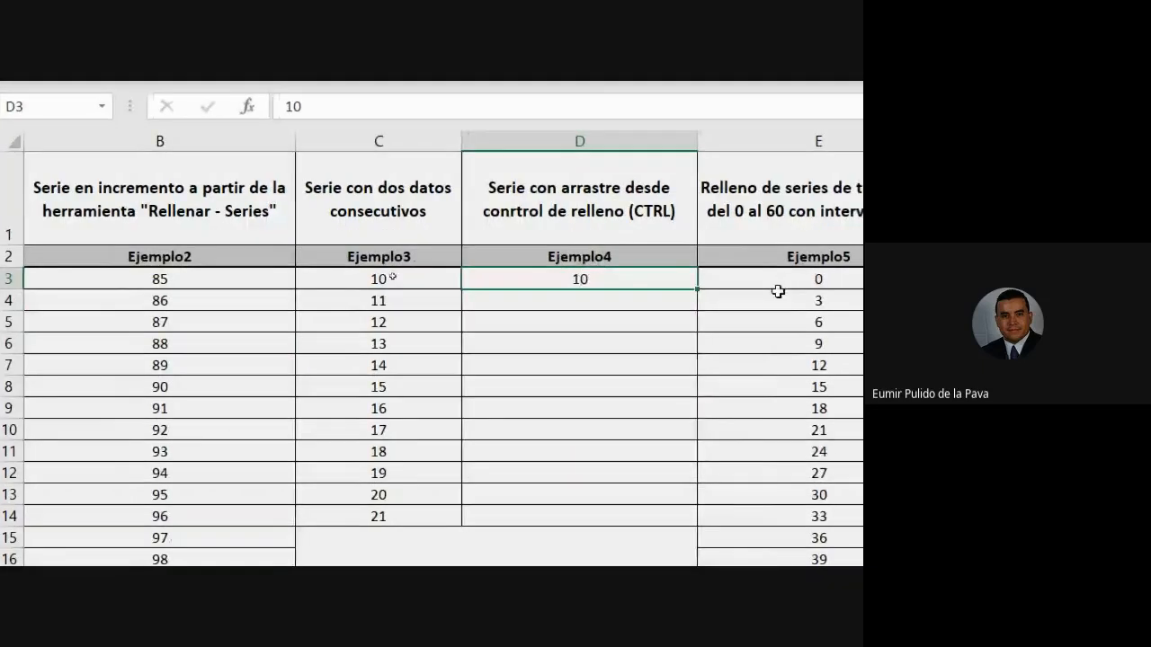
drag(653, 288, 620, 519)
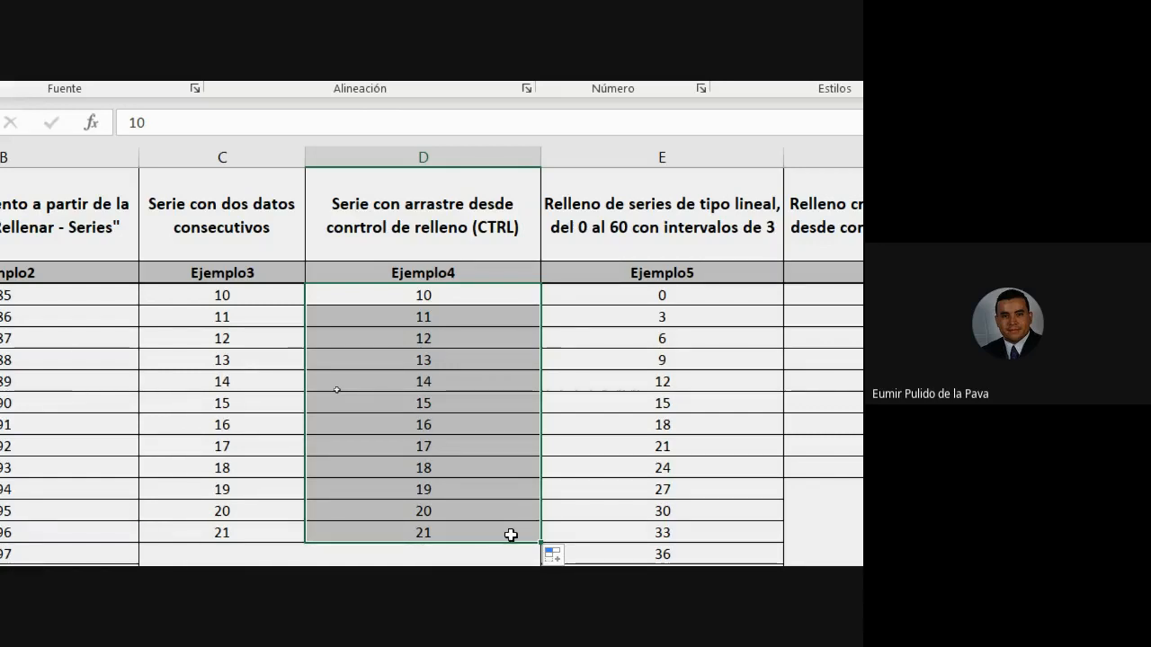
Switch to the Google Meet call, return the Magnifier to 100% and minimize its window
click(676, 539)
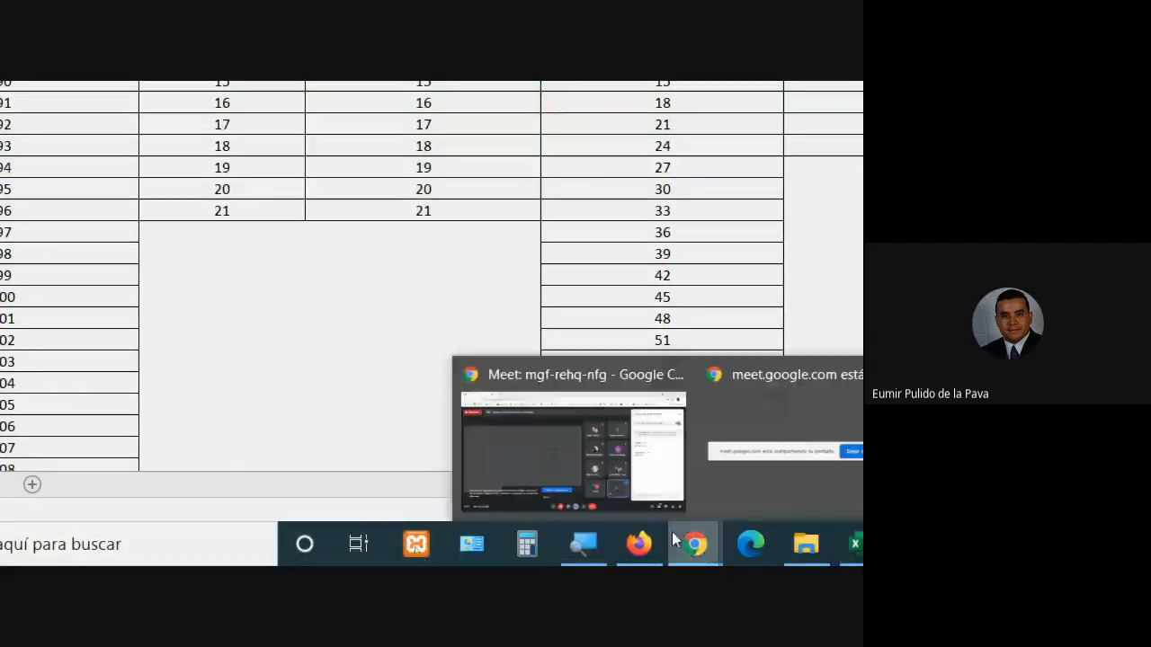
click(630, 457)
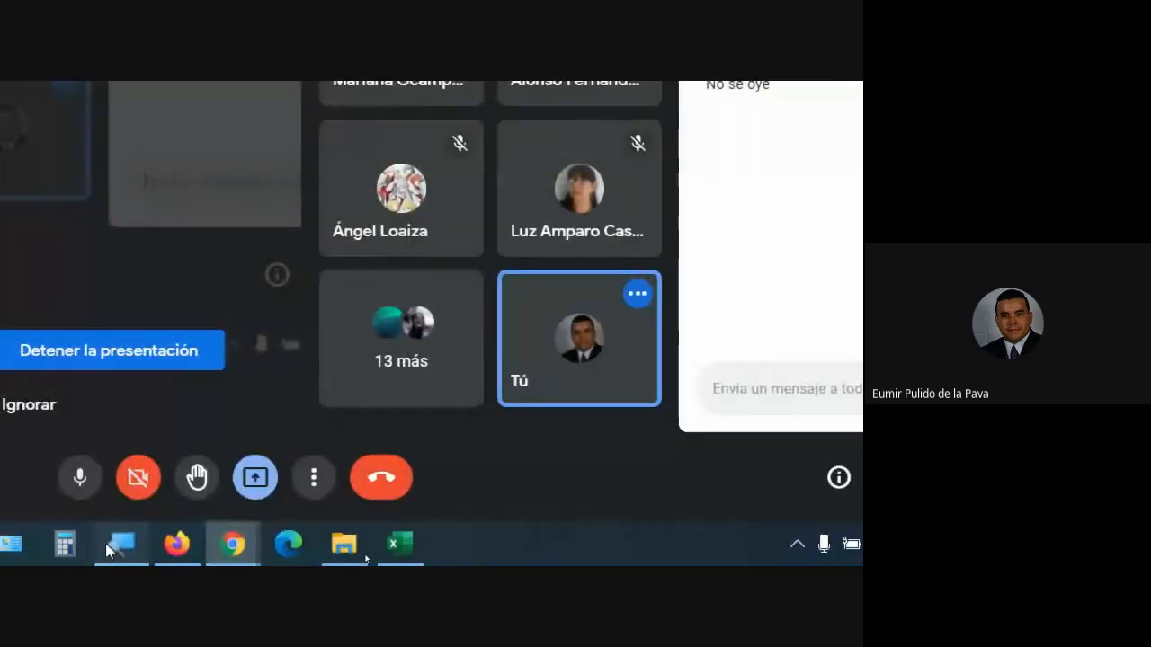
click(105, 543)
click(51, 457)
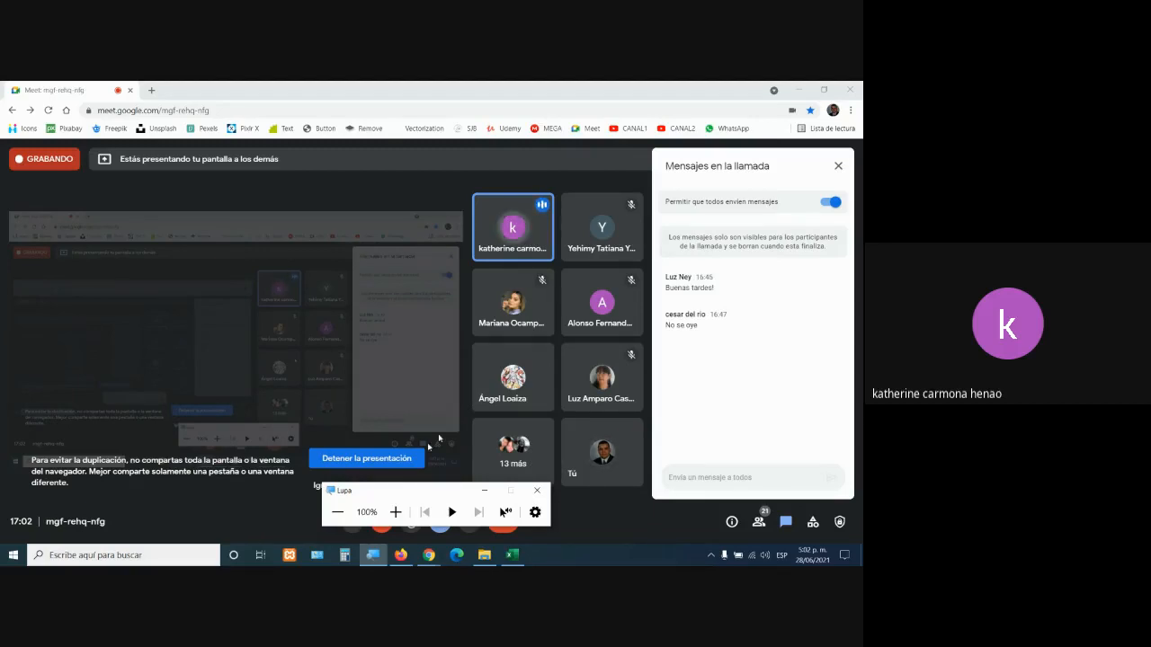
click(484, 492)
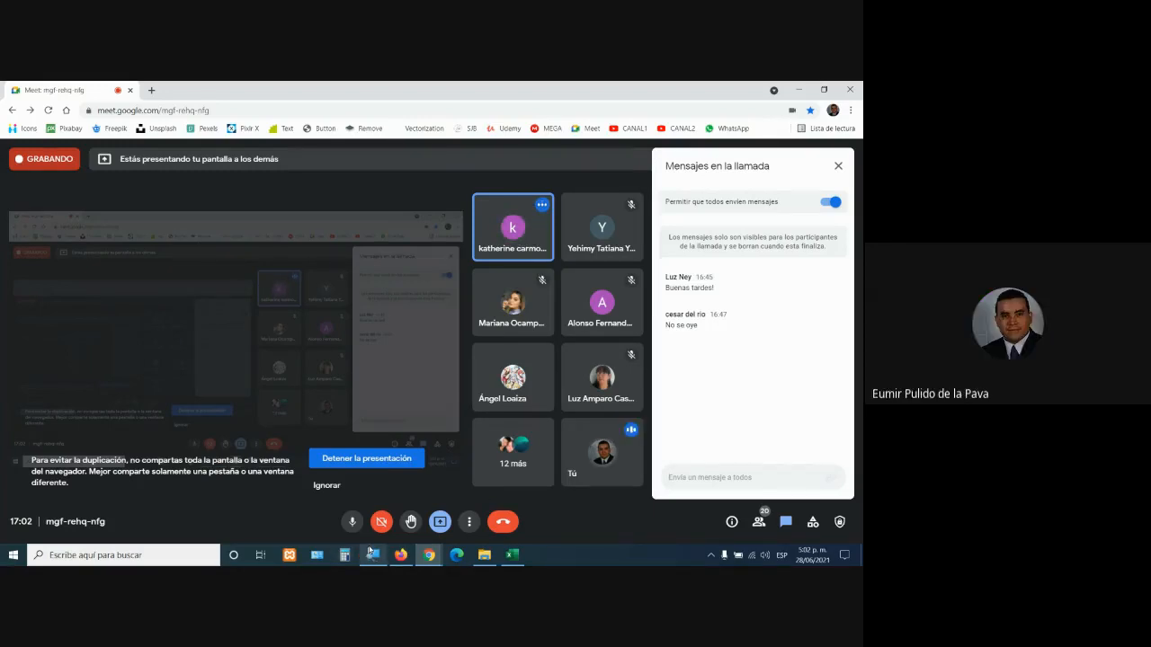
Return to the Series-1 workbook, add a new sheet, enter 1 in A1 and autofill an incrementing series down to 27 in A27
click(518, 557)
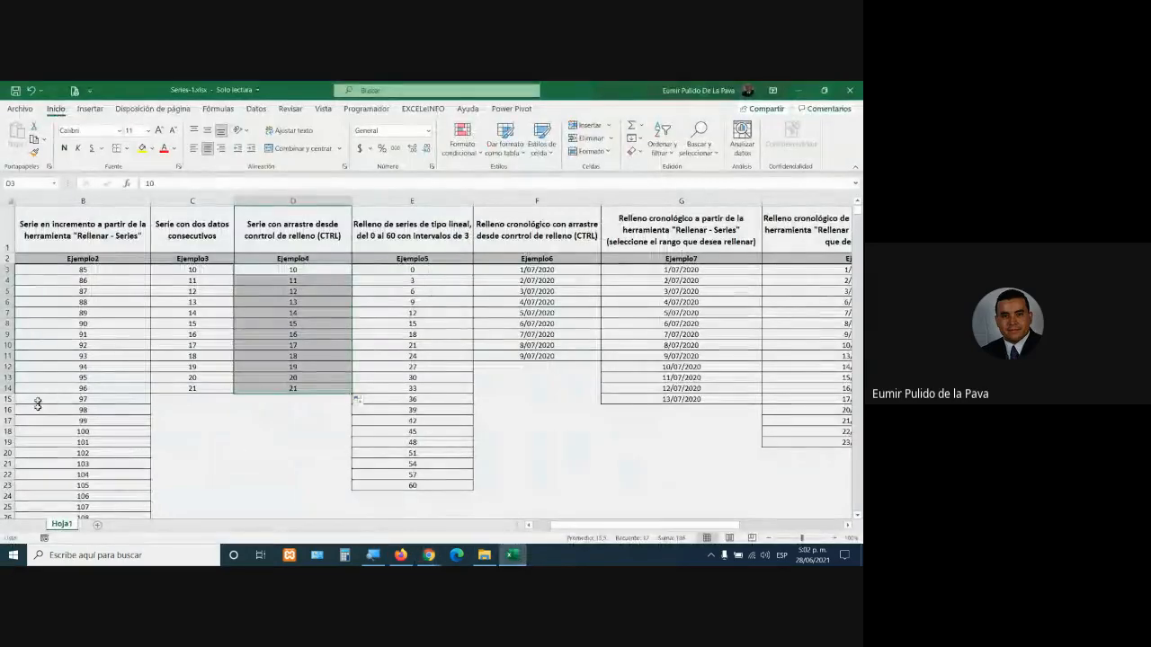
drag(641, 526, 616, 529)
click(99, 527)
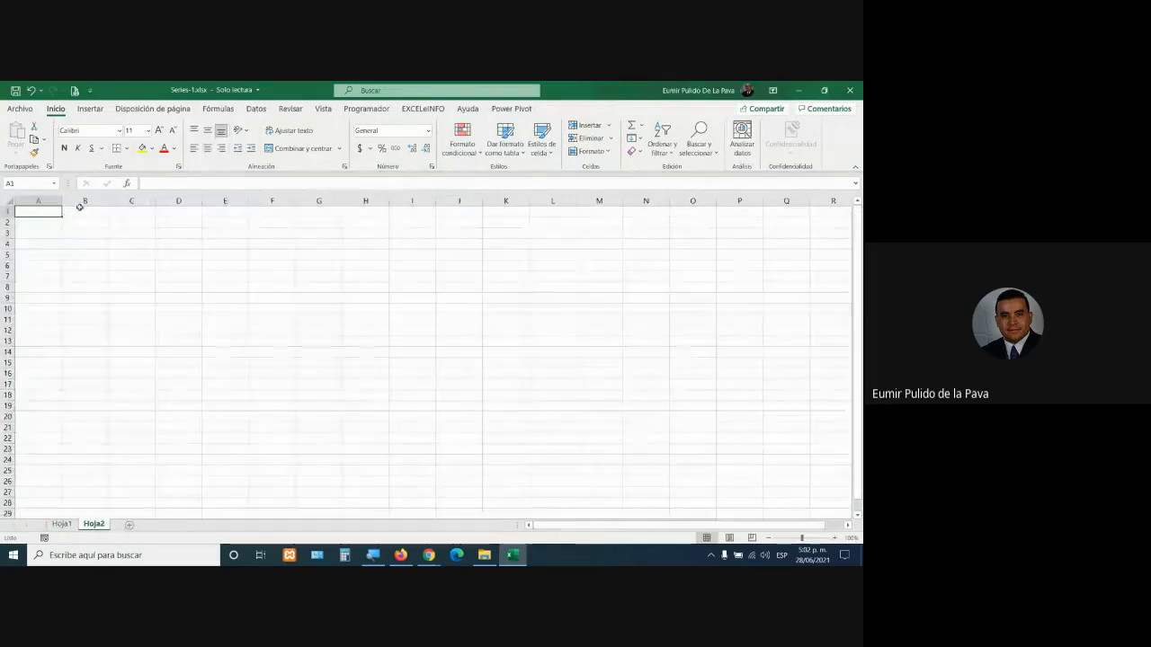
drag(81, 211, 72, 490)
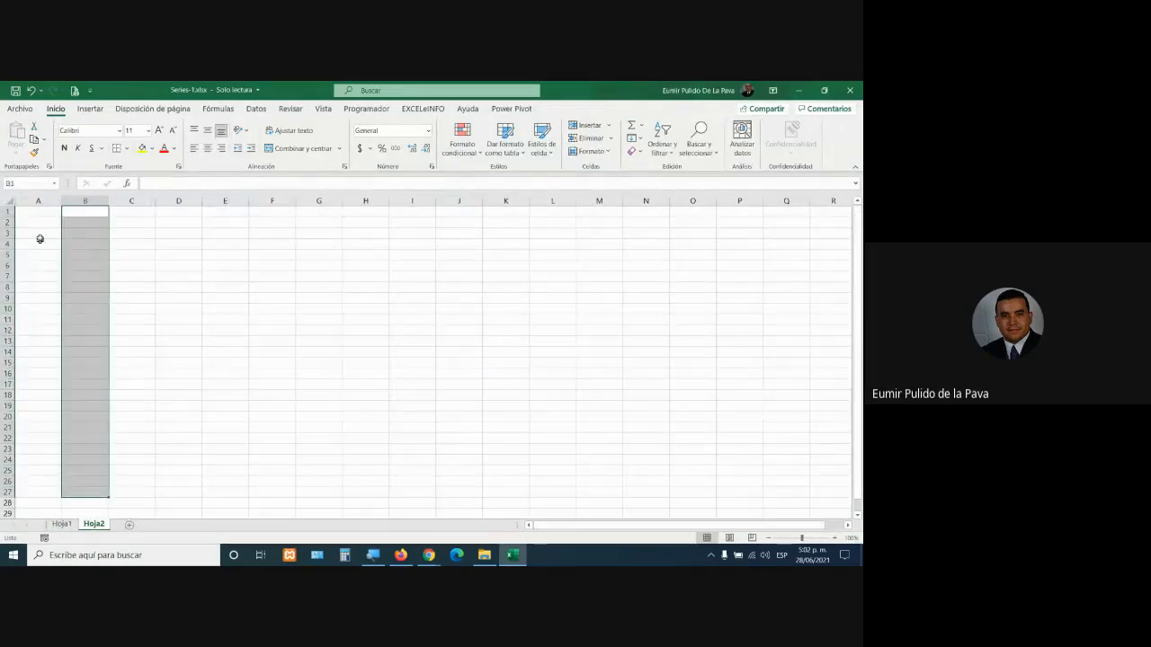
click(40, 212)
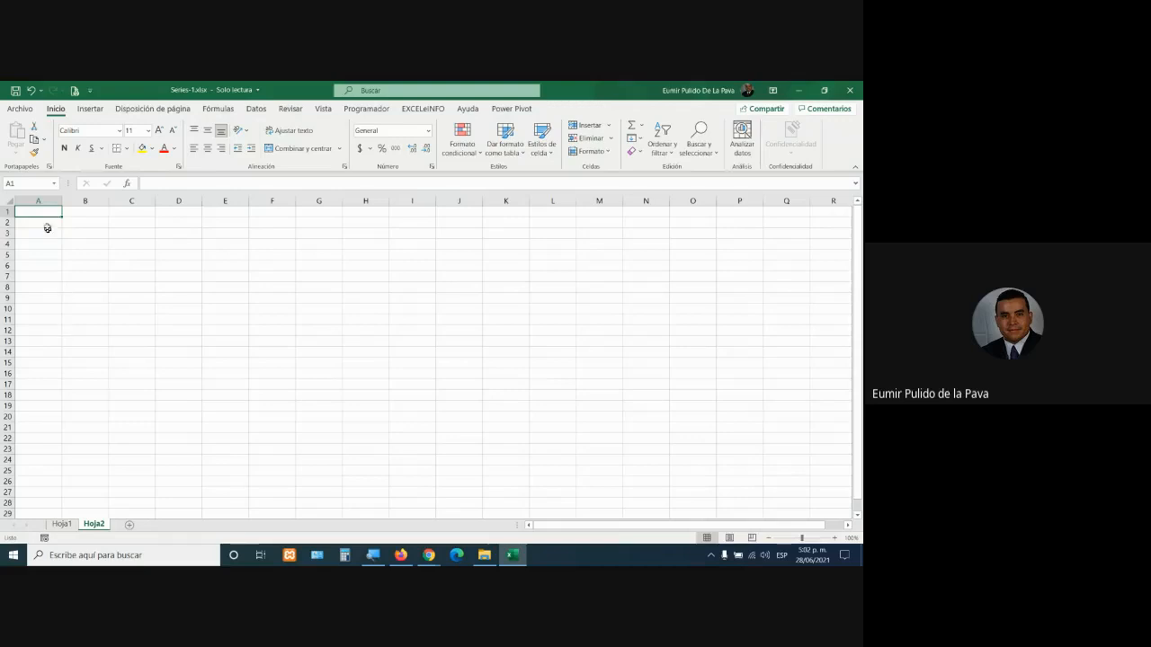
key(Return)
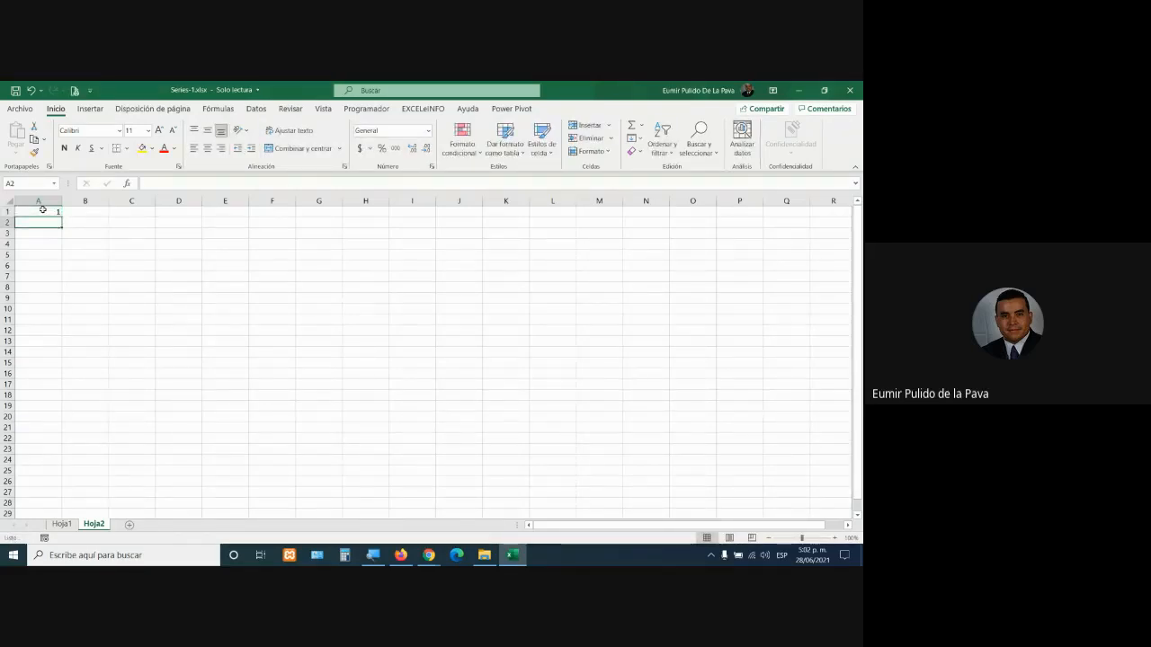
click(43, 210)
drag(63, 216, 63, 496)
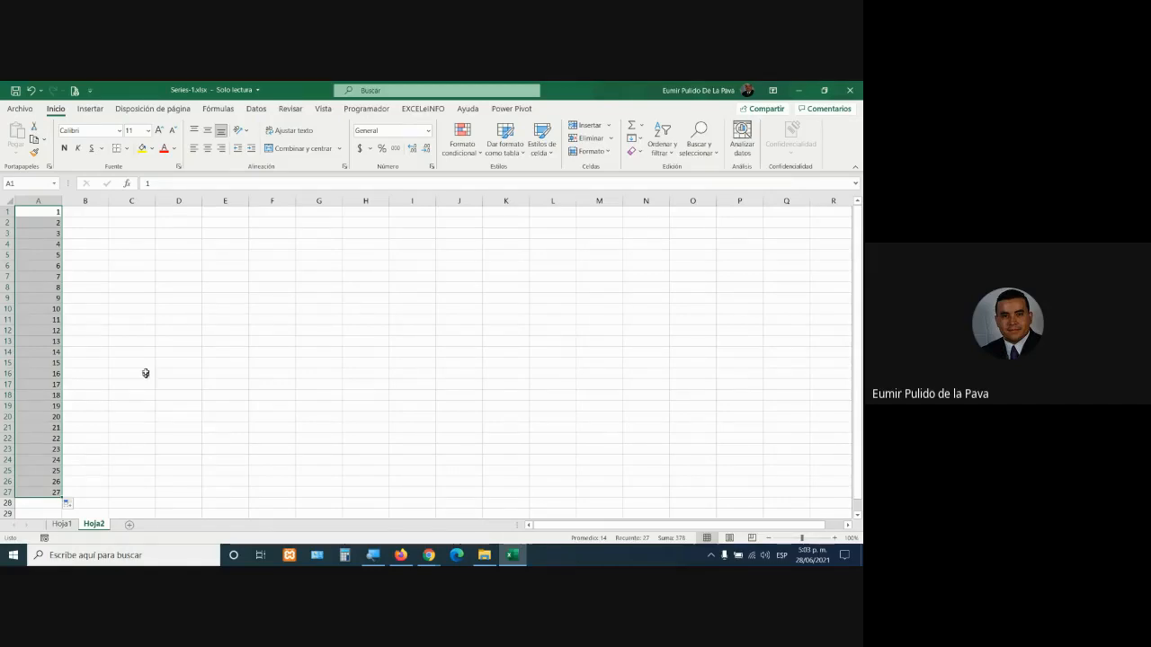
Go to the sheet's last row in column A of Hoja2 and return to cell A1
click(47, 429)
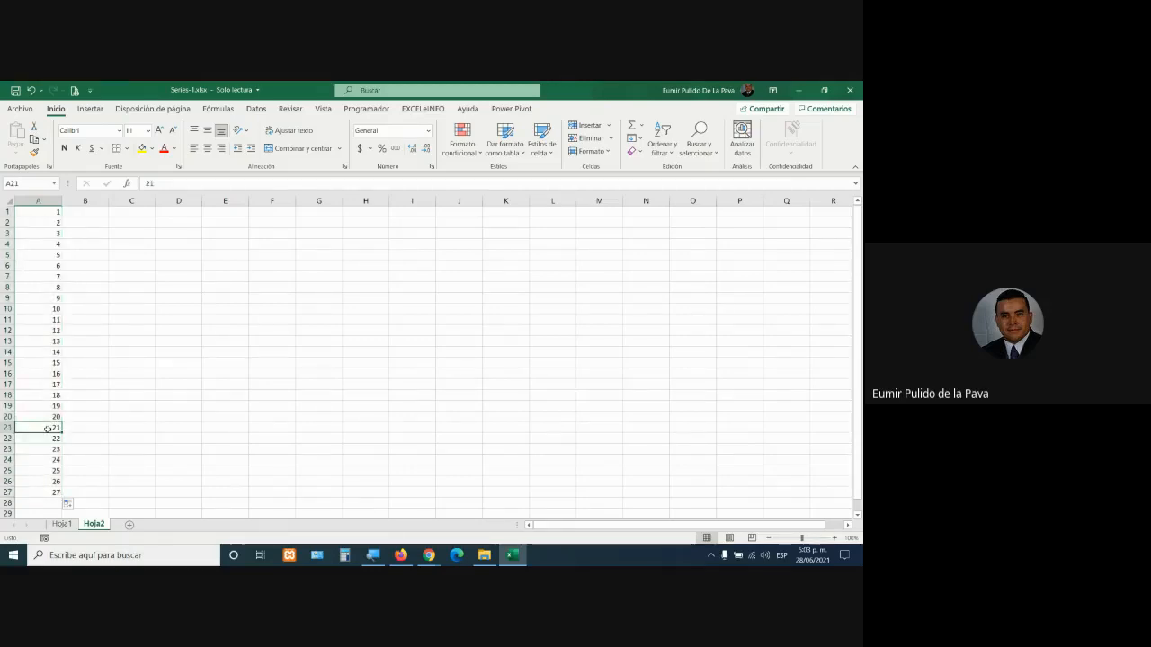
key(ctrl+Down)
key(ctrl+Down)
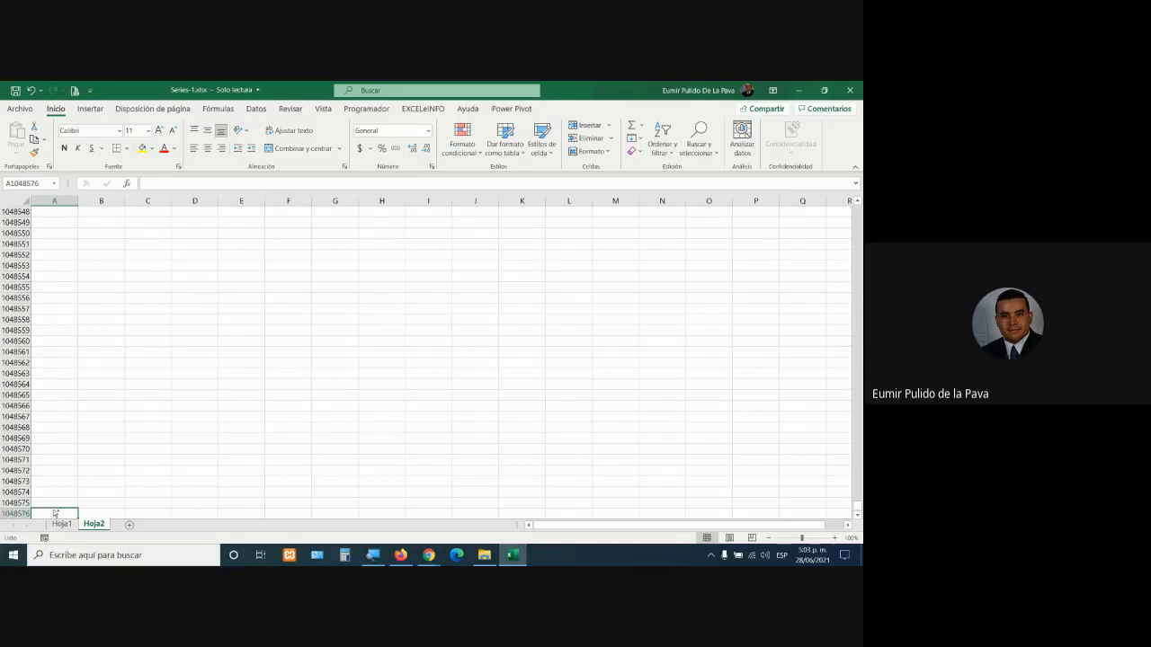
key(ctrl+Home)
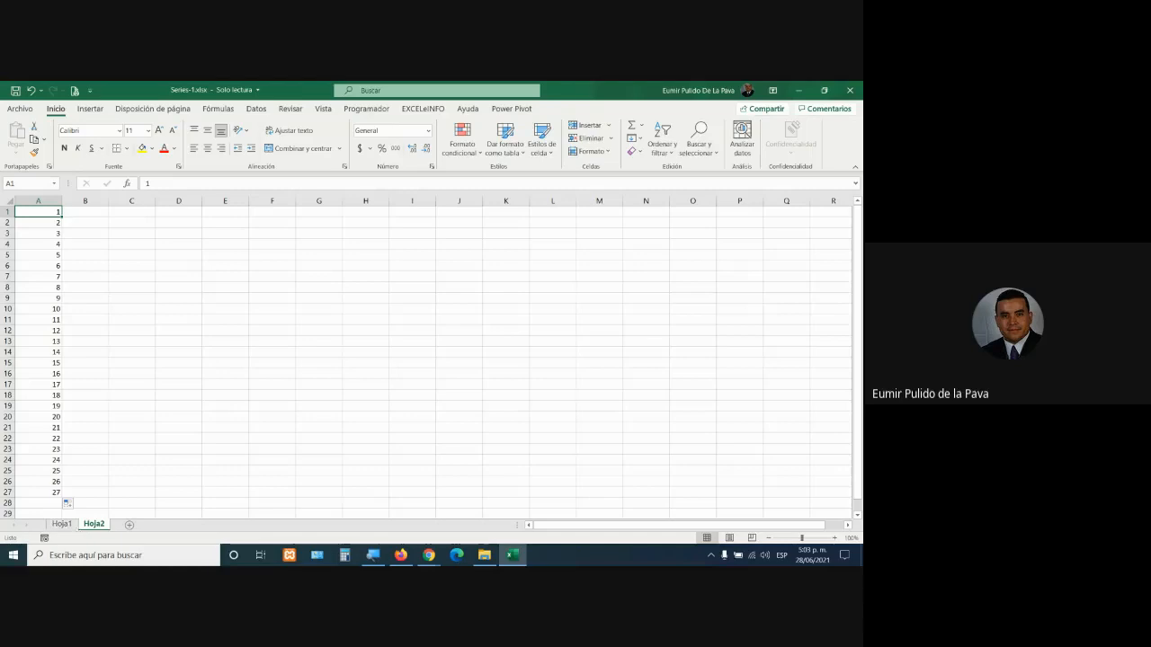
Switch to the Google Meet call and check the participants
mouse_move(424, 558)
click(364, 501)
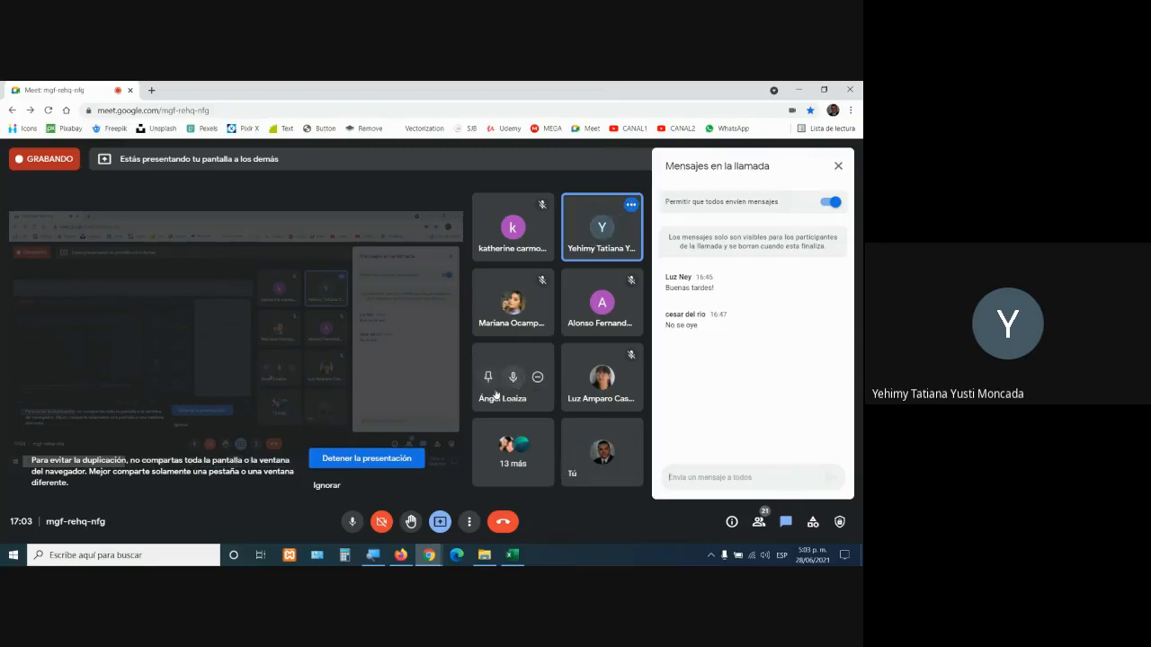
mouse_move(628, 457)
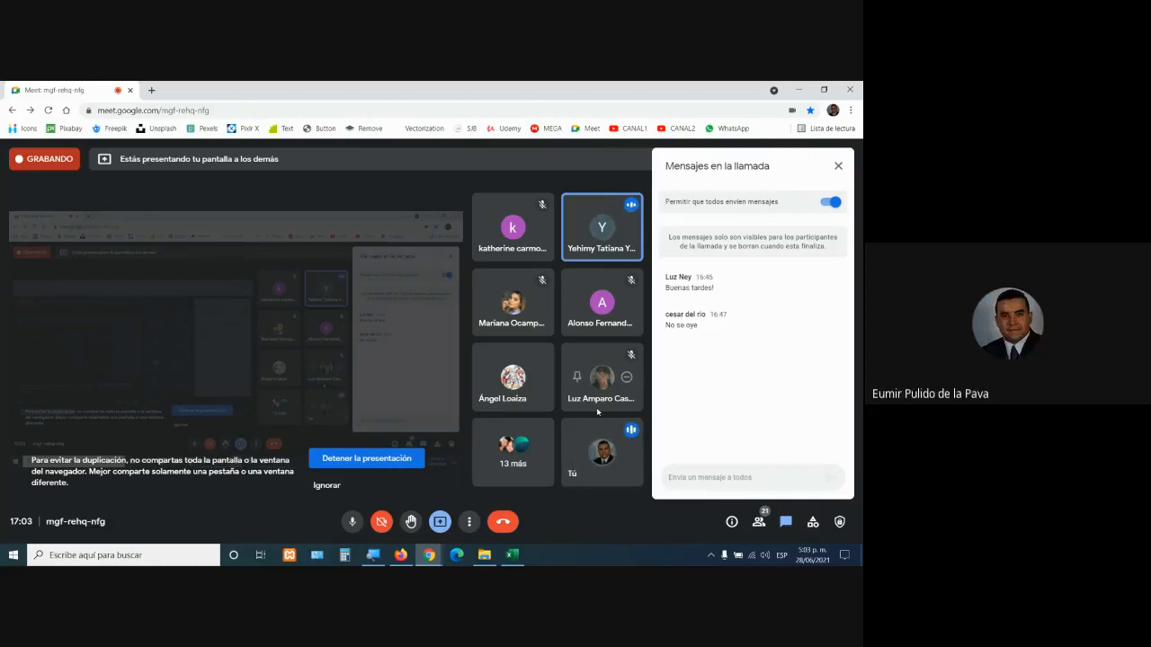
mouse_move(521, 563)
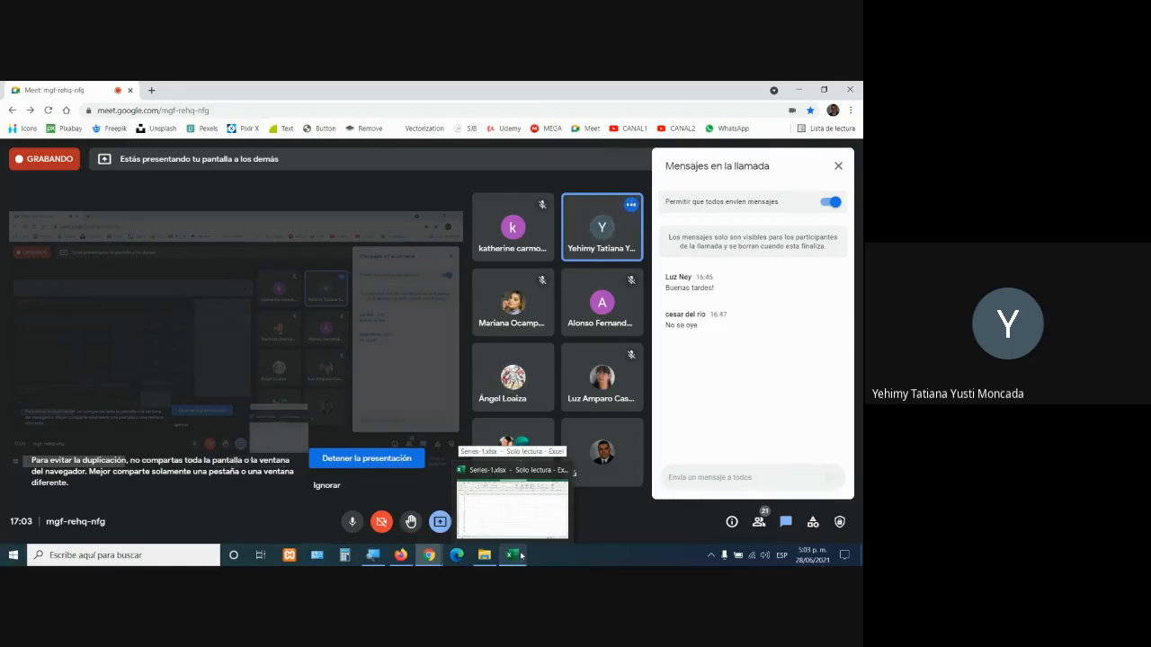
Return to the Series-1 workbook and examine the first cells of the column A series on Hoja2 at 150% zoom
click(512, 554)
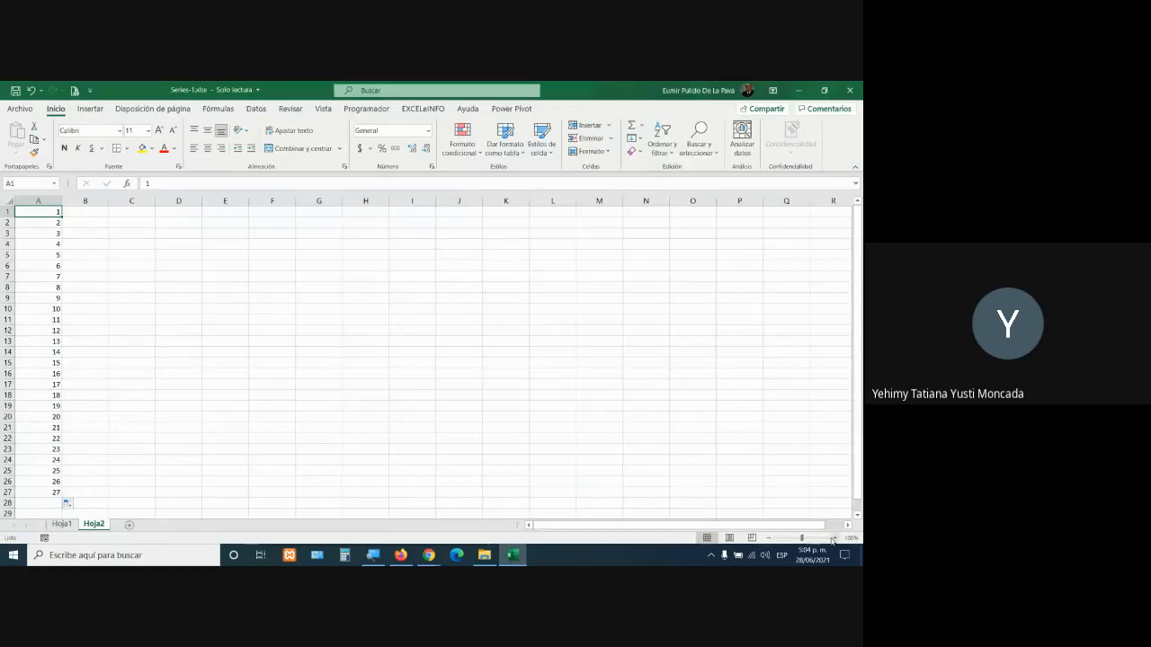
click(834, 538)
click(834, 537)
click(834, 538)
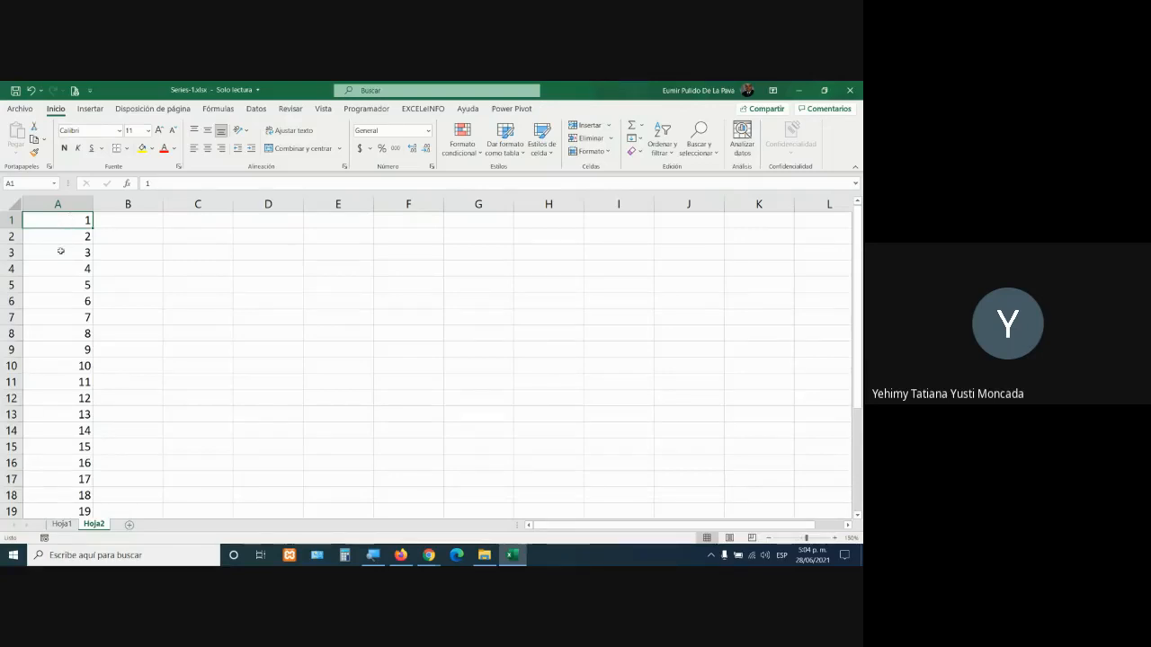
click(125, 220)
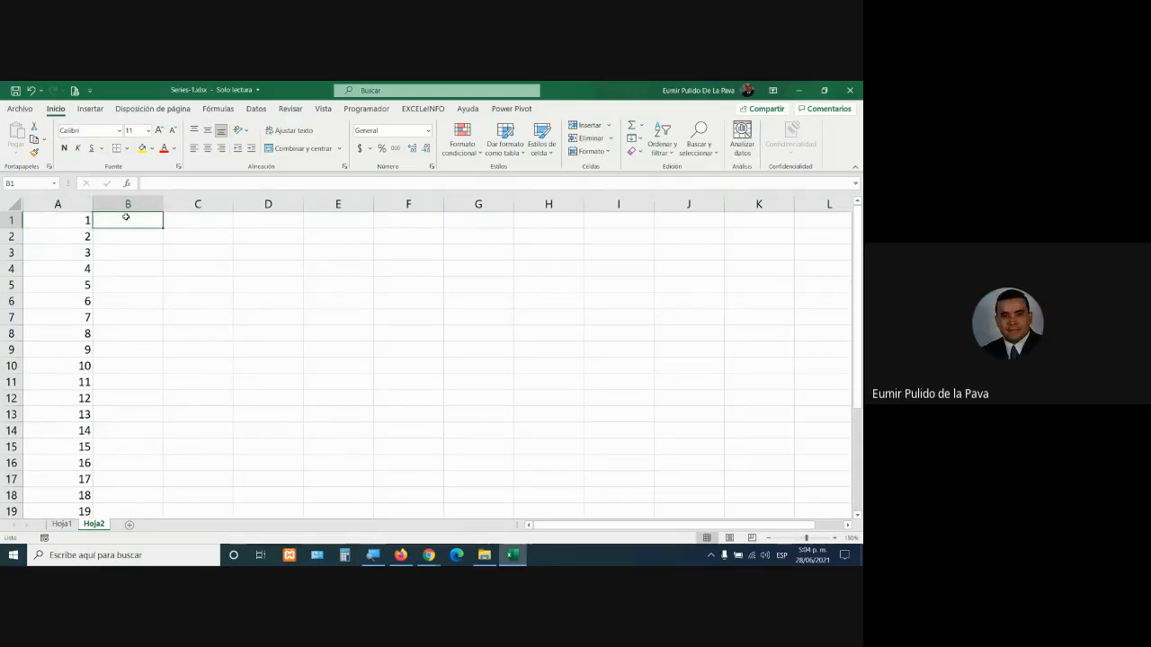
click(86, 236)
shift+click(84, 257)
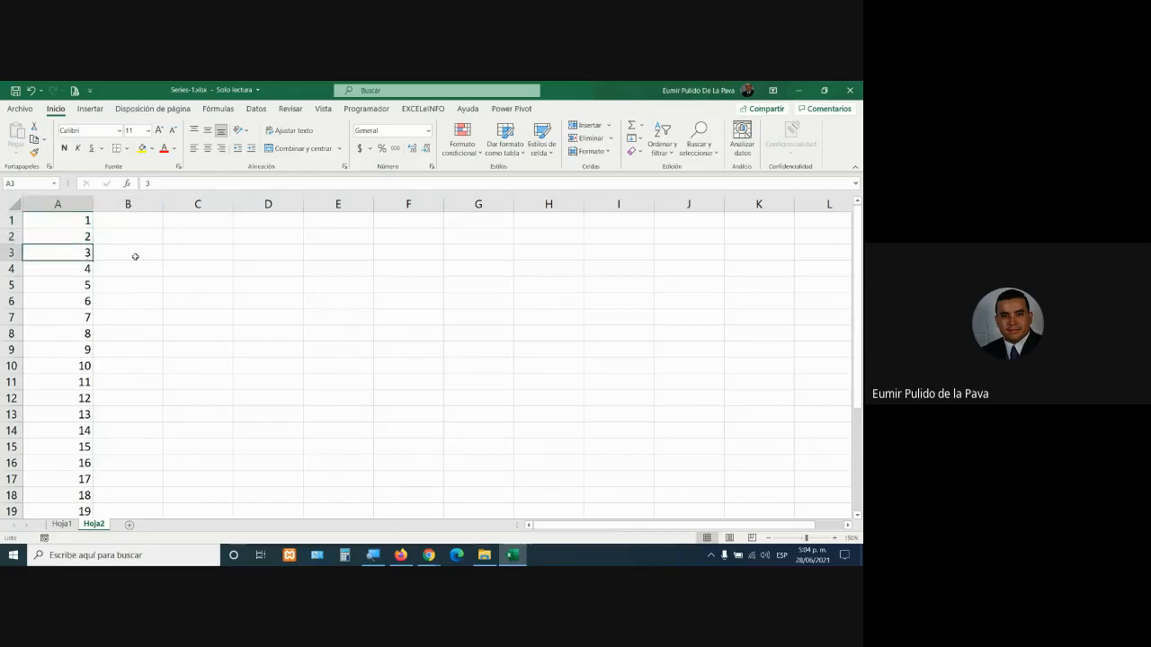
click(75, 233)
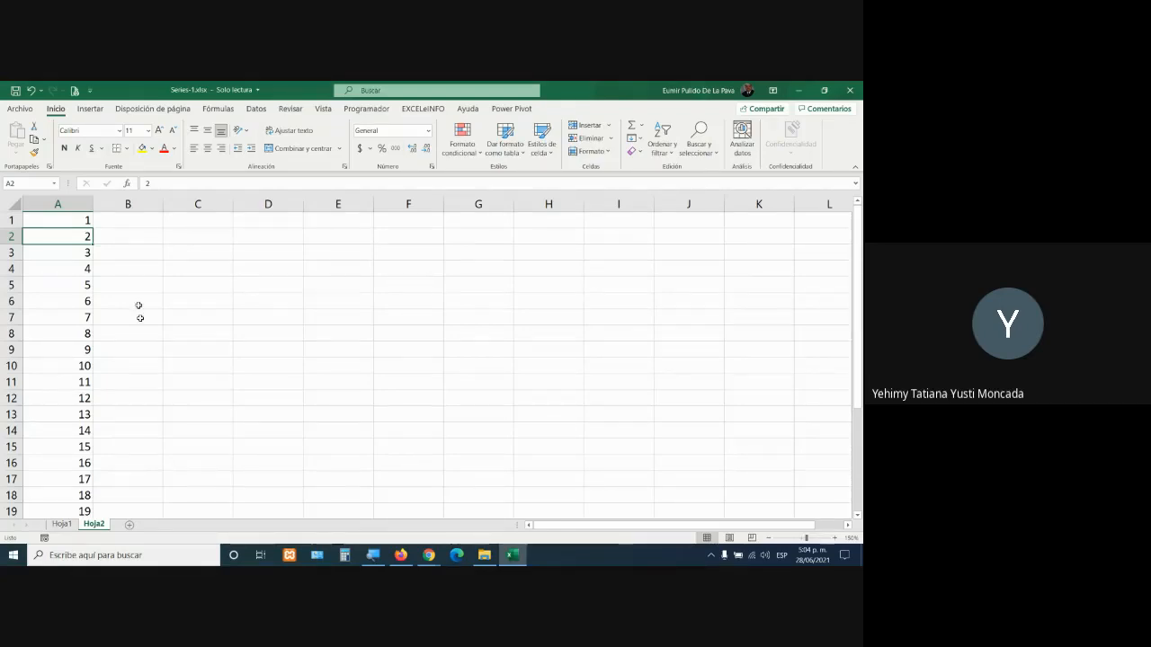
Switch to the Google Meet call, admit the person asking to join, and return to the Series-1 workbook
click(429, 554)
click(417, 518)
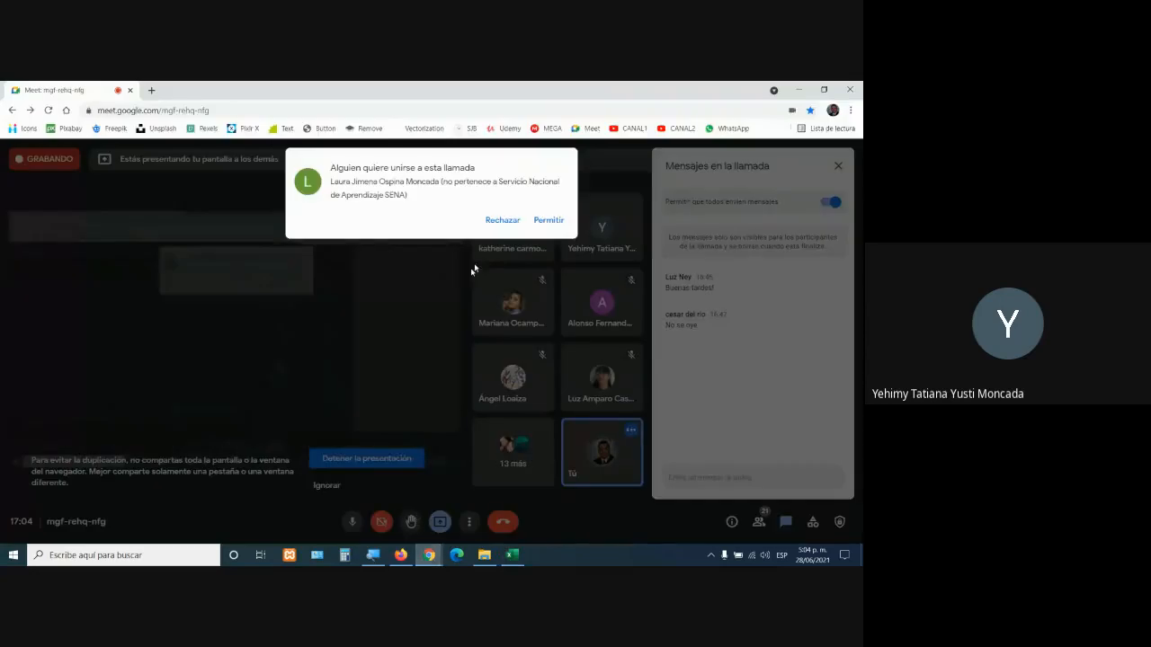
click(549, 221)
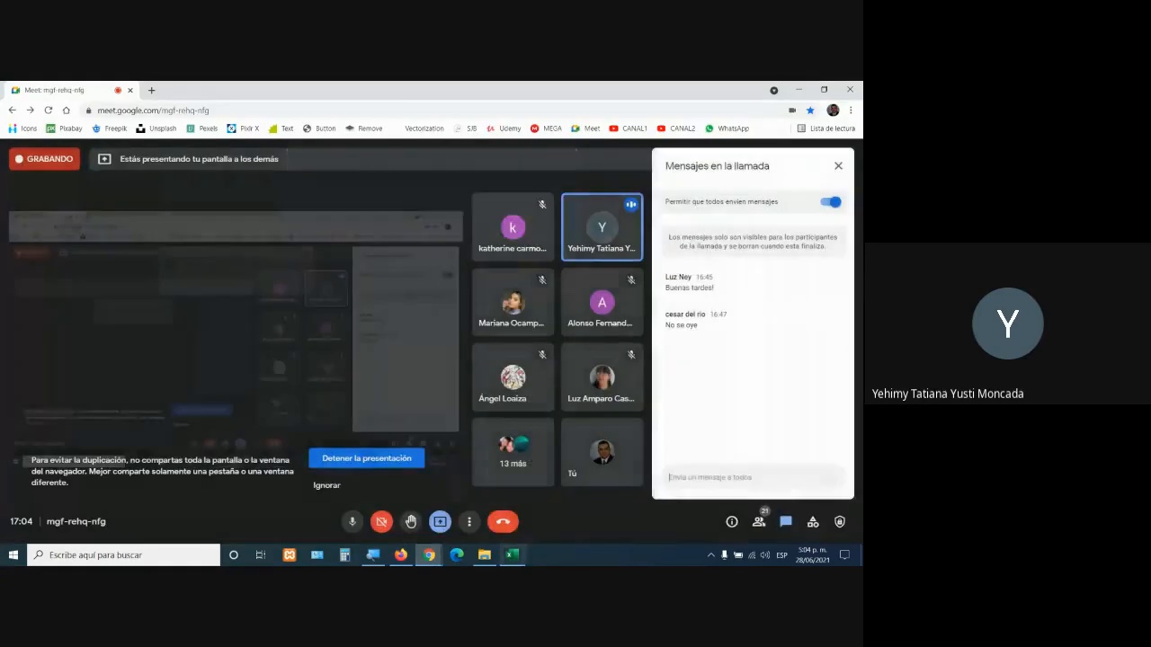
click(512, 555)
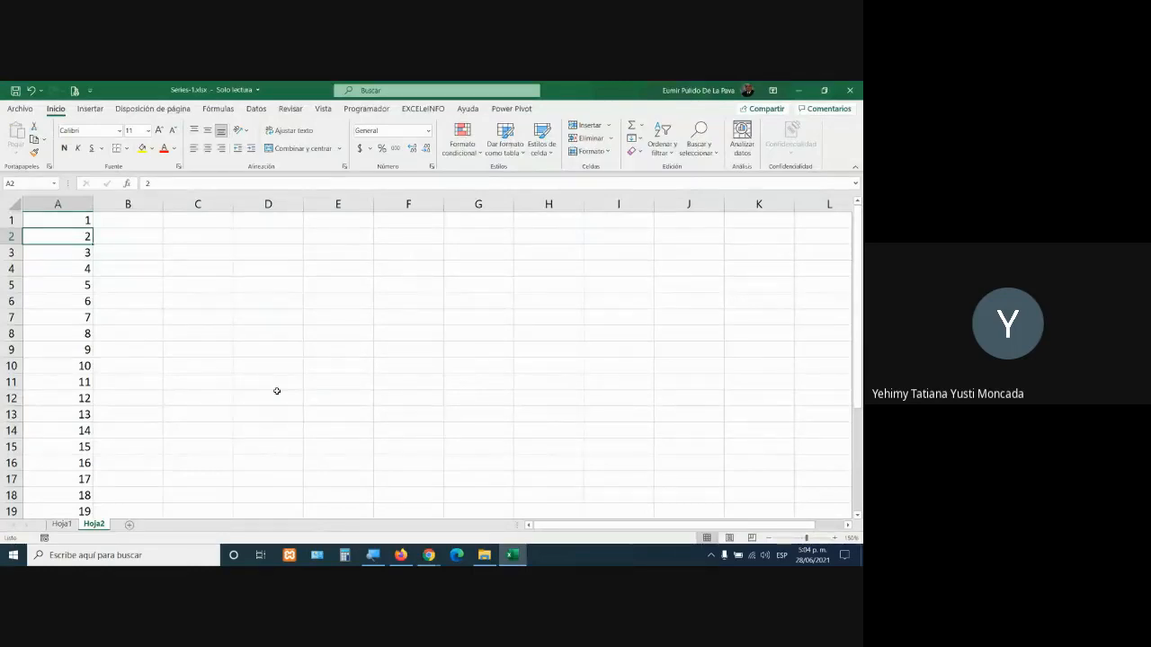
click(144, 218)
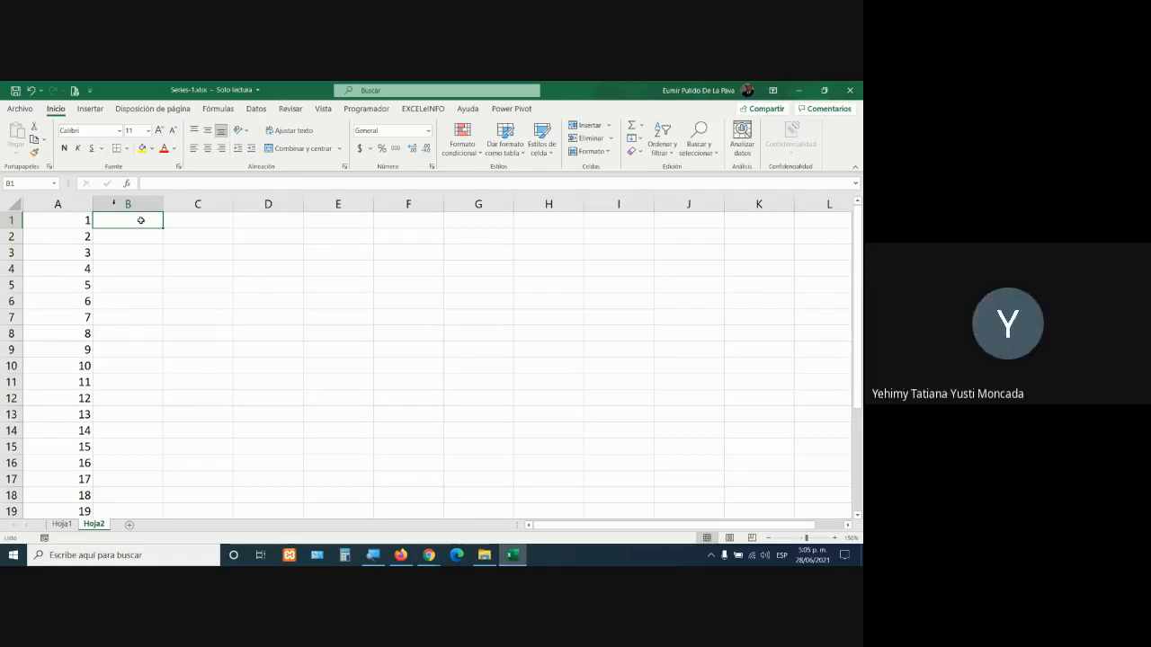
click(510, 555)
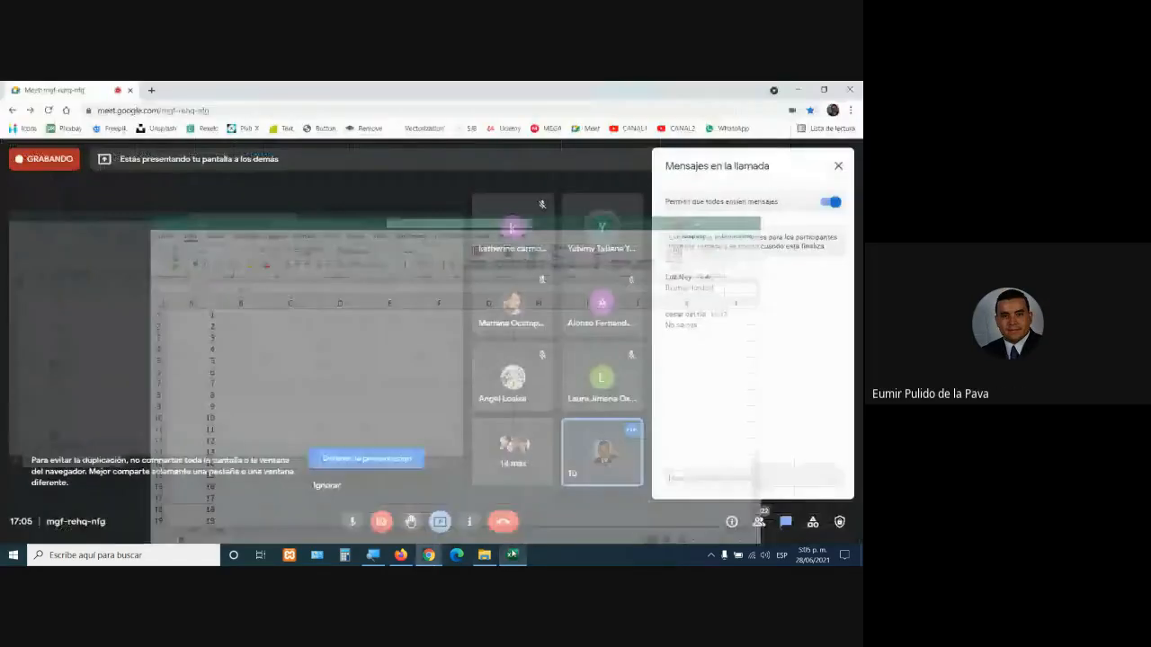
click(510, 555)
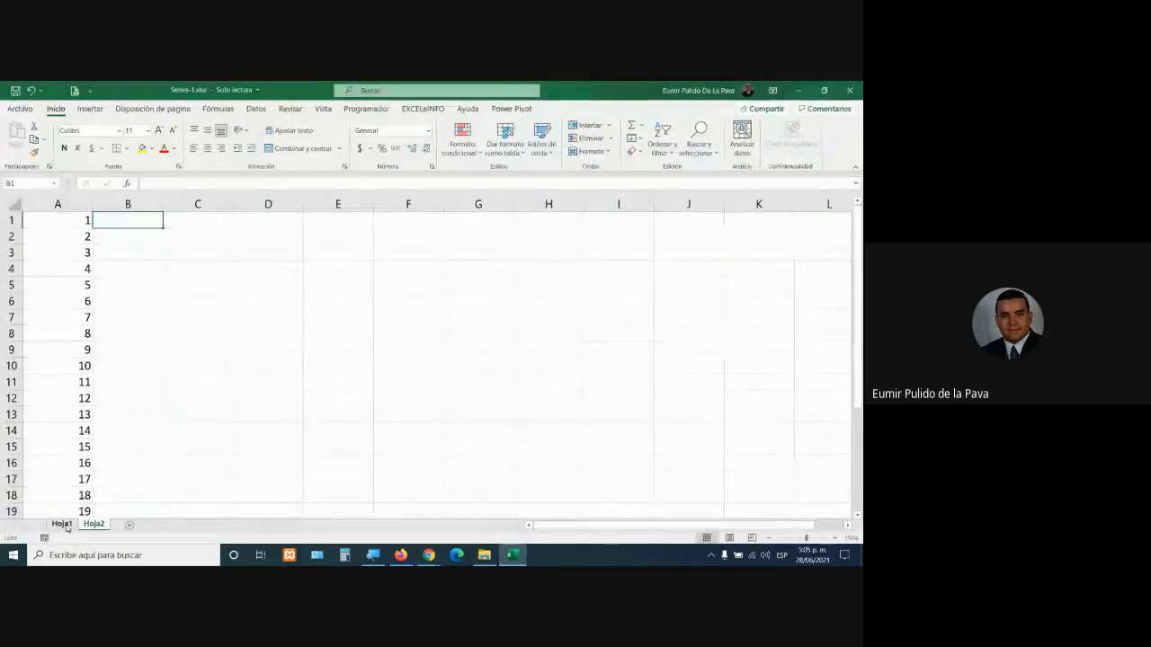
Open Hoja1 and review the Ejemplo1 values, the first two Ejemplo2 numbers and the starting pair of the Ejemplo5 series
click(66, 528)
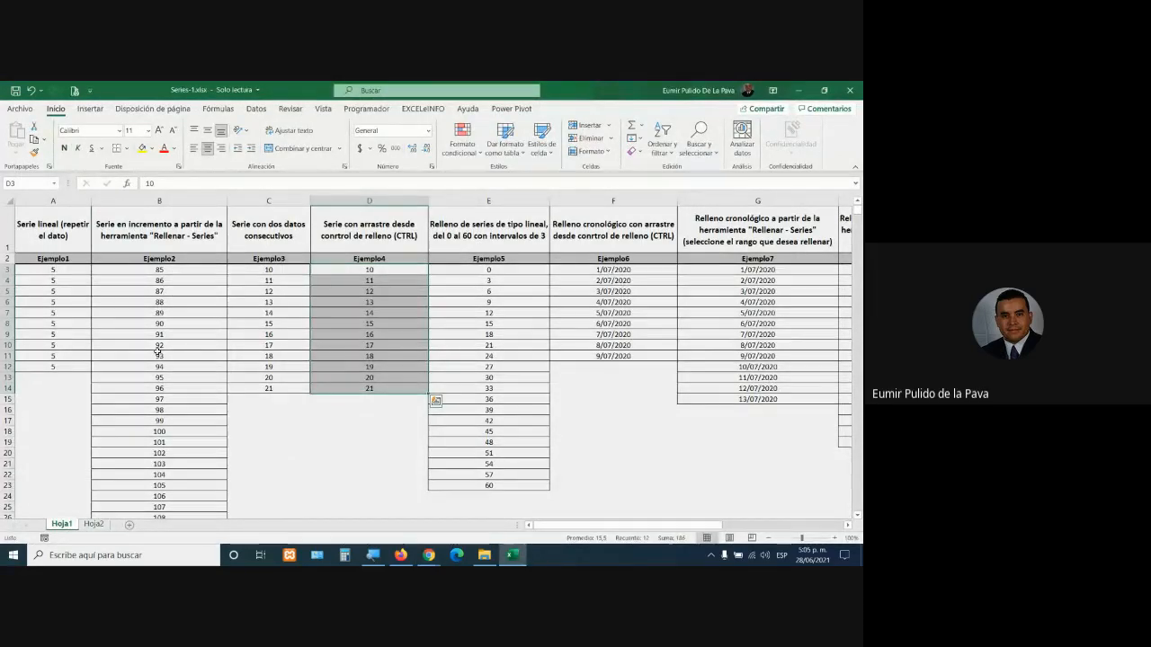
drag(66, 270, 63, 367)
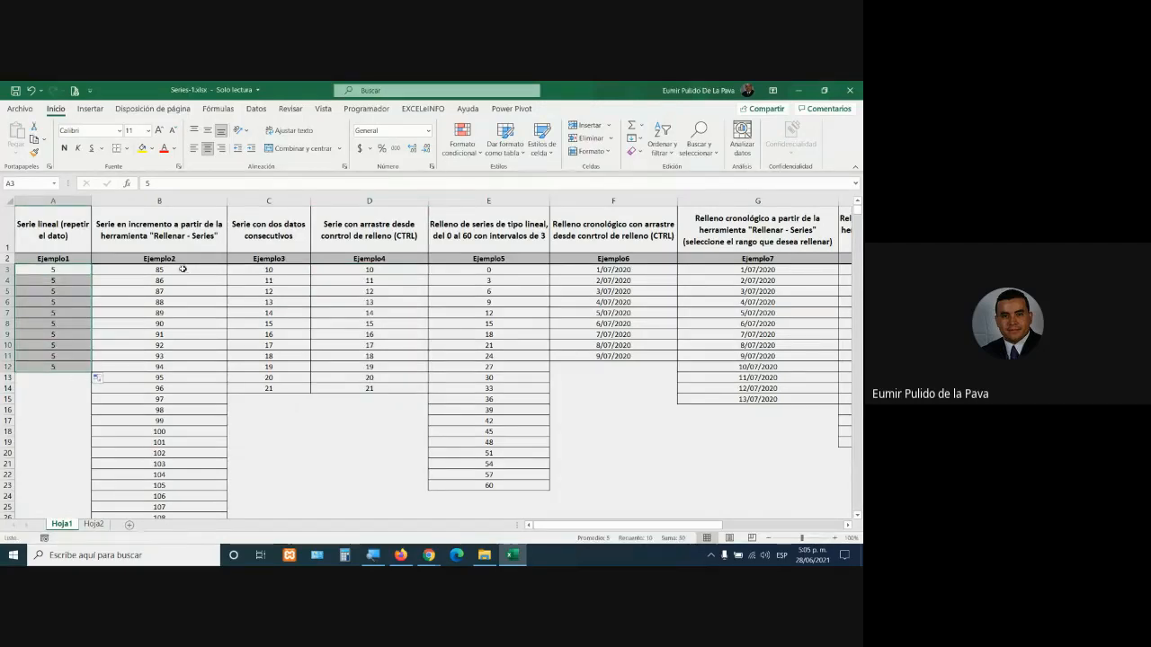
drag(183, 270, 174, 281)
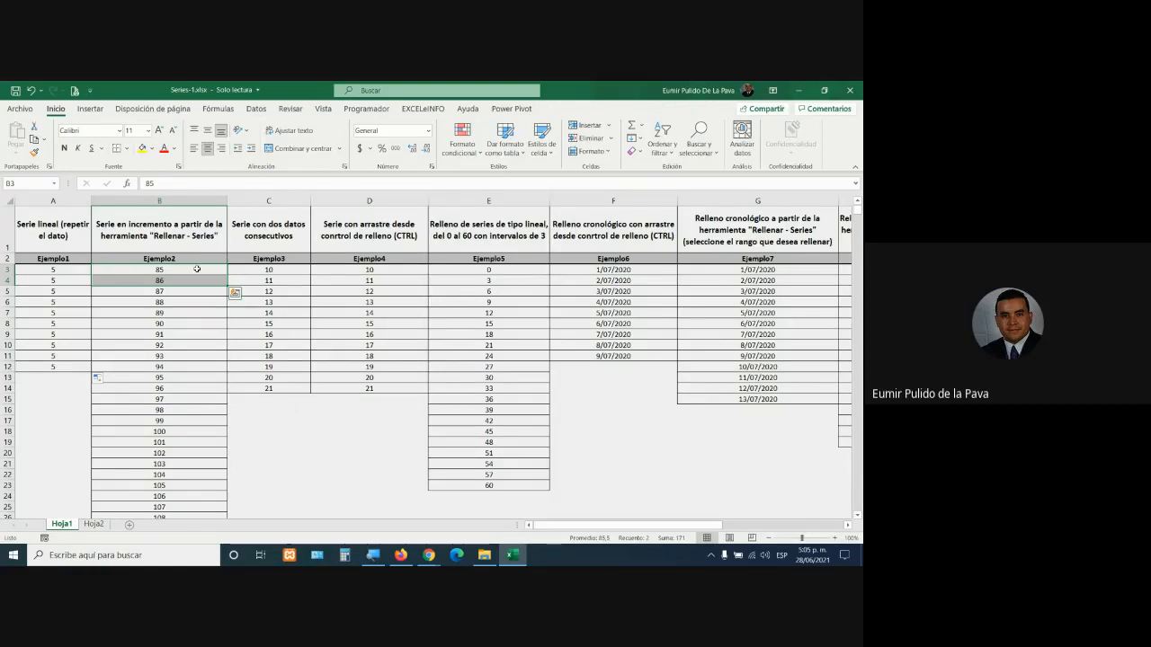
click(497, 201)
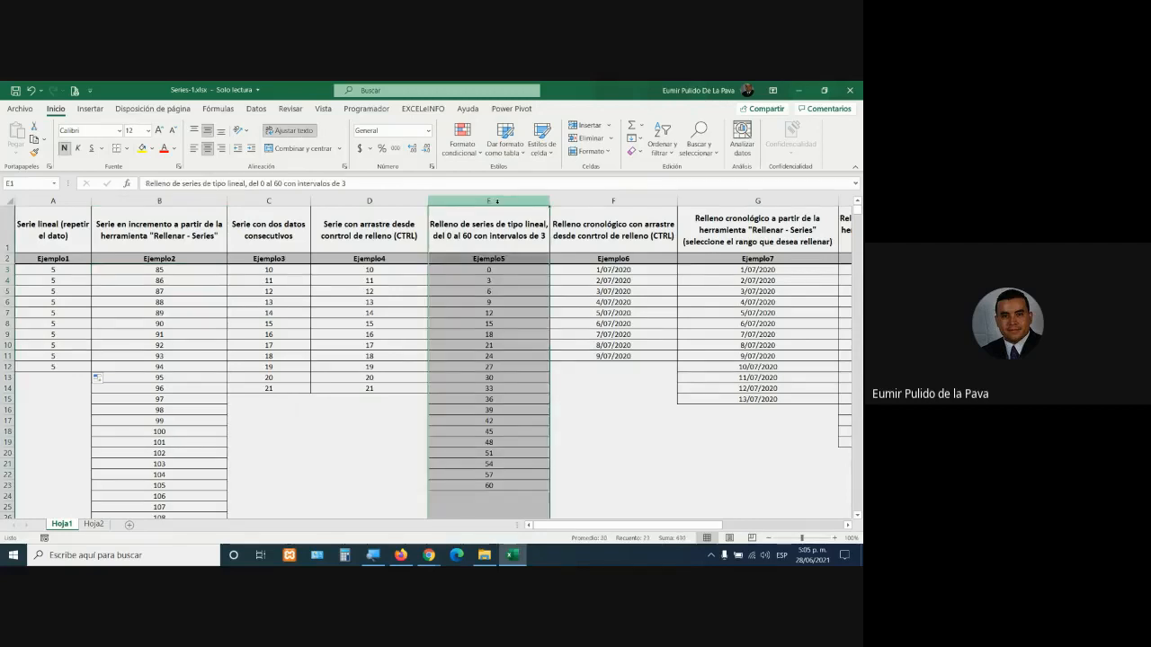
drag(504, 278, 504, 270)
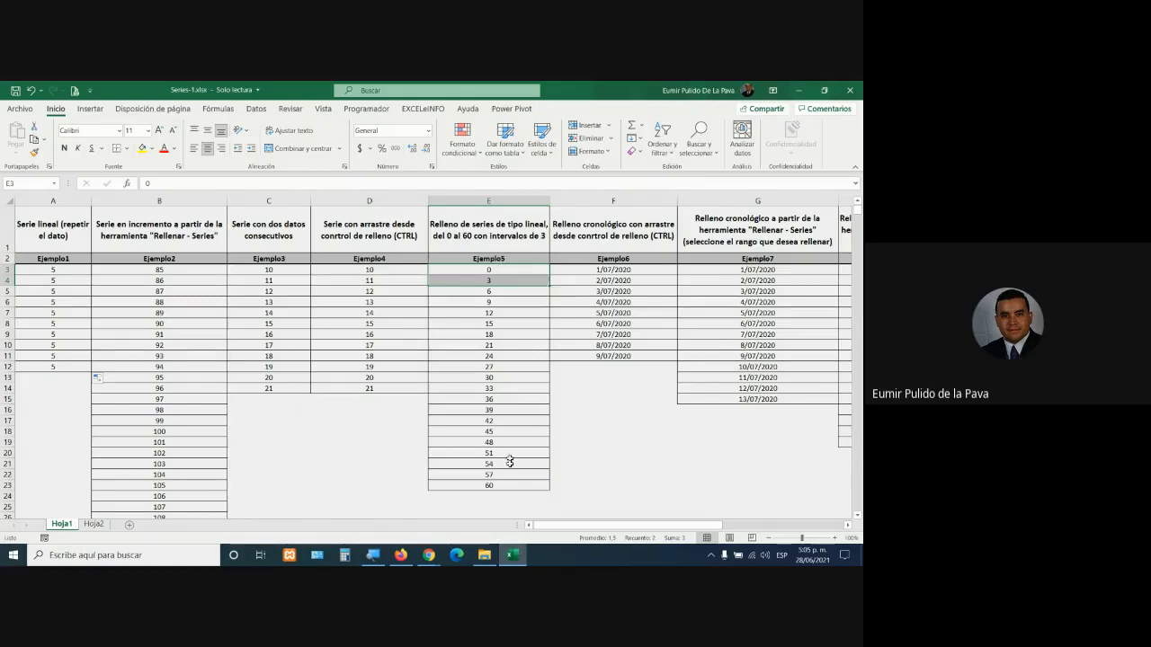
click(495, 271)
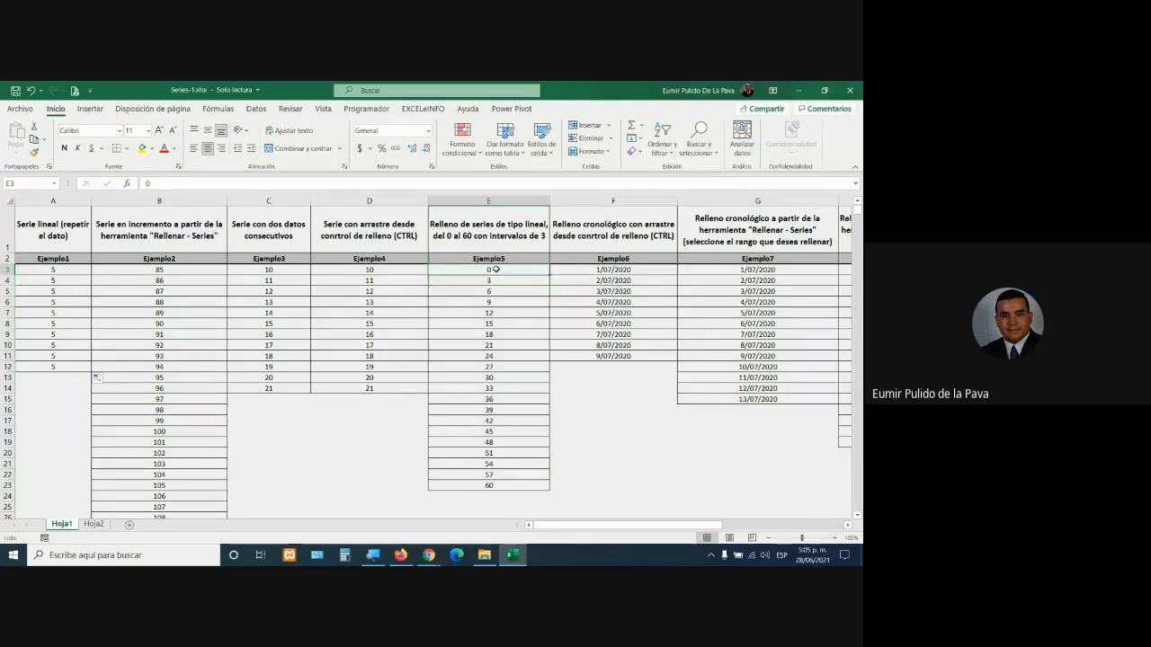
click(505, 280)
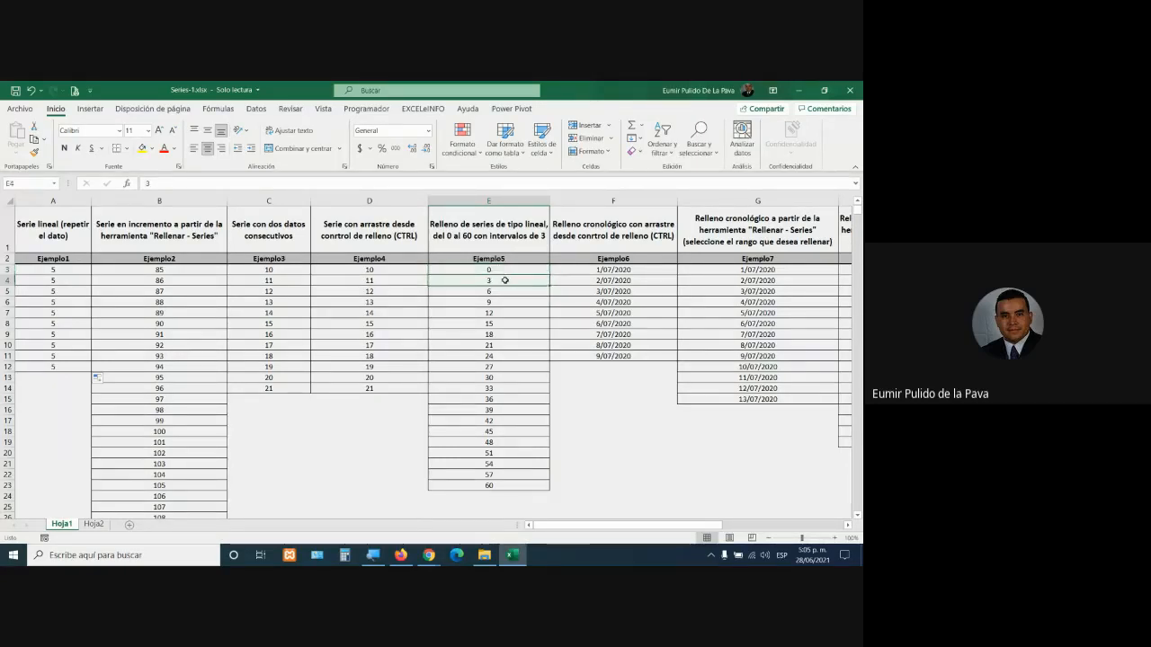
drag(496, 270, 499, 280)
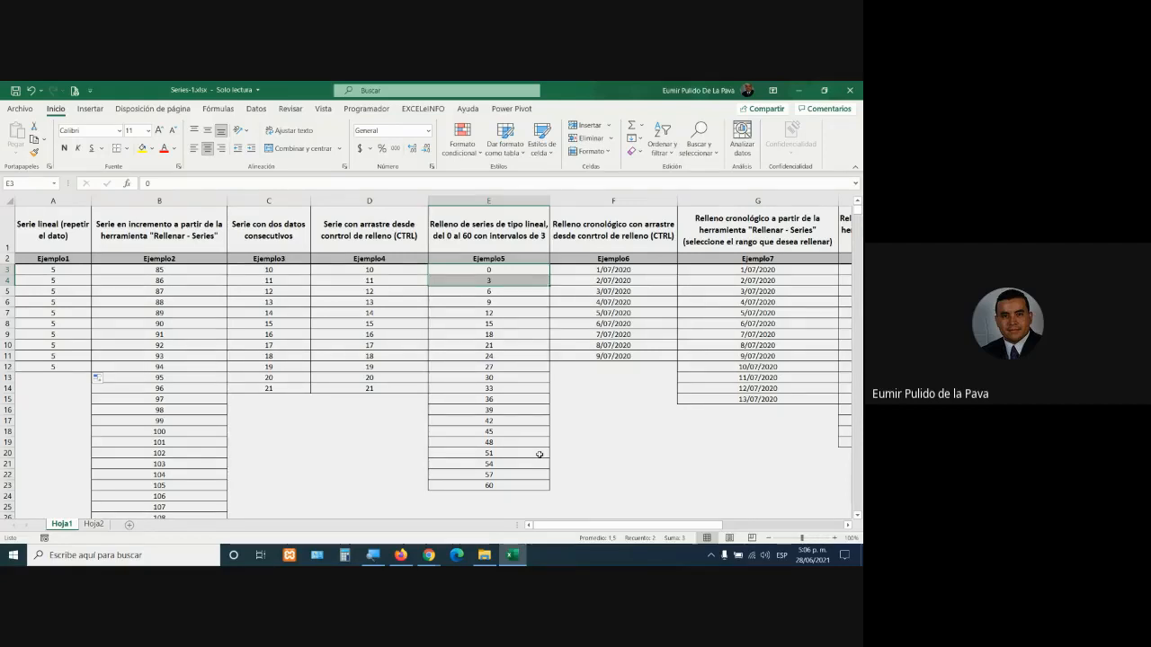
Switch to the Google Meet call, check the participants and chat messages, and return to the Series-1 workbook
click(429, 555)
click(410, 521)
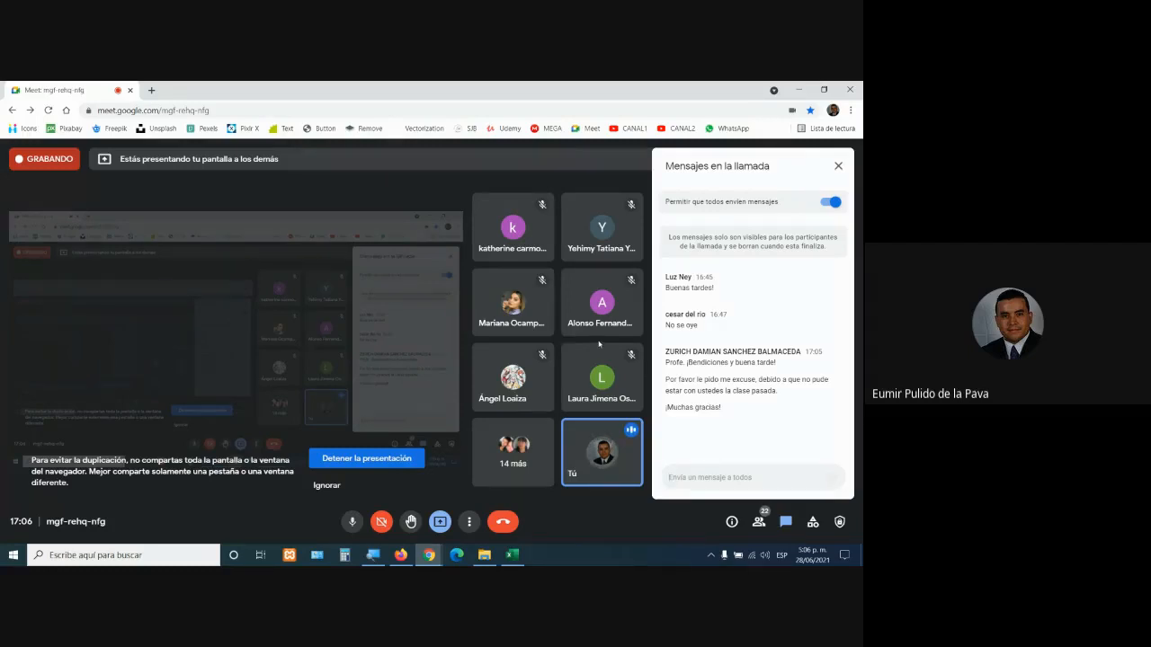
click(512, 555)
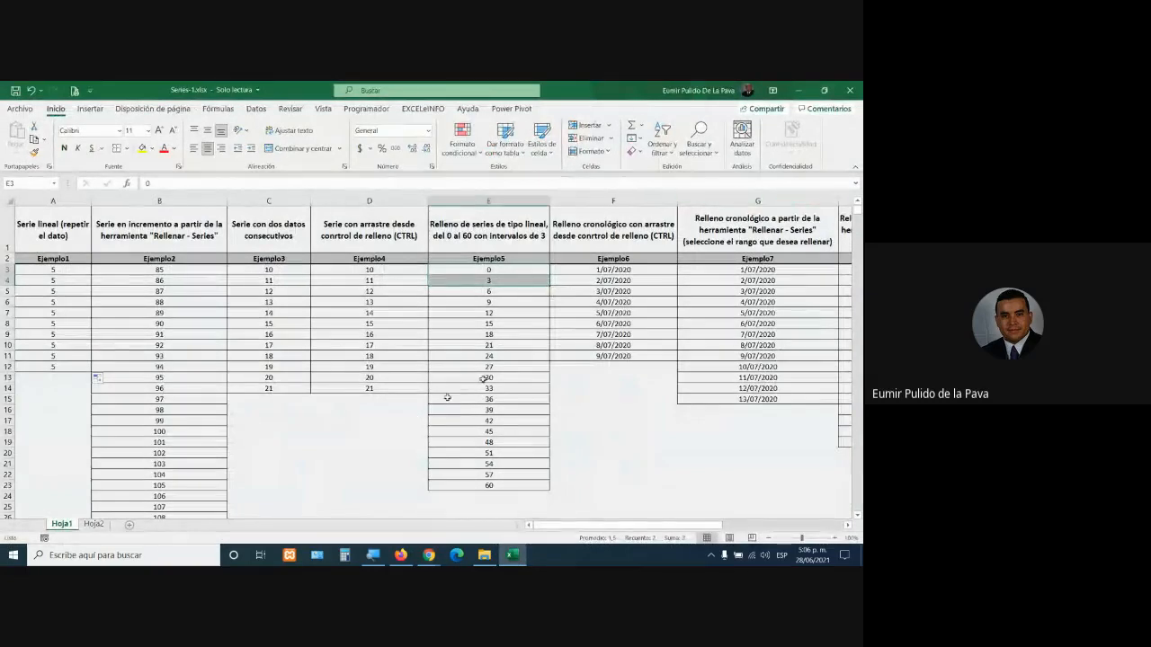
Close the Series-1 workbook without saving, switch to Firefox and close the Colombia calendar tab
click(850, 90)
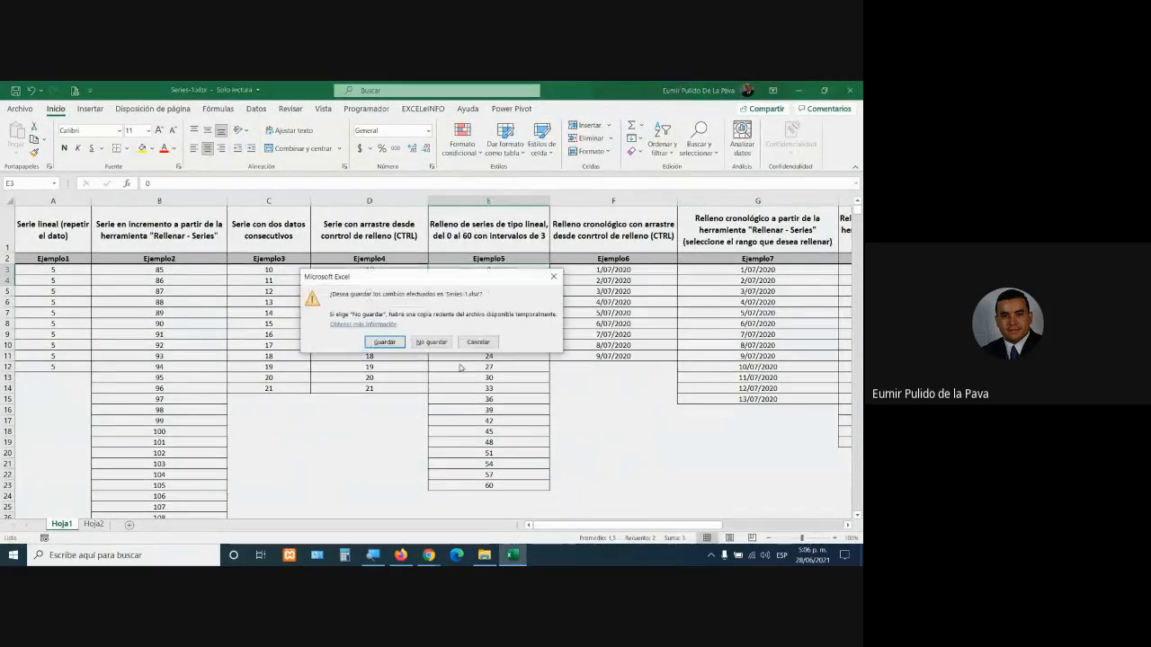
click(431, 342)
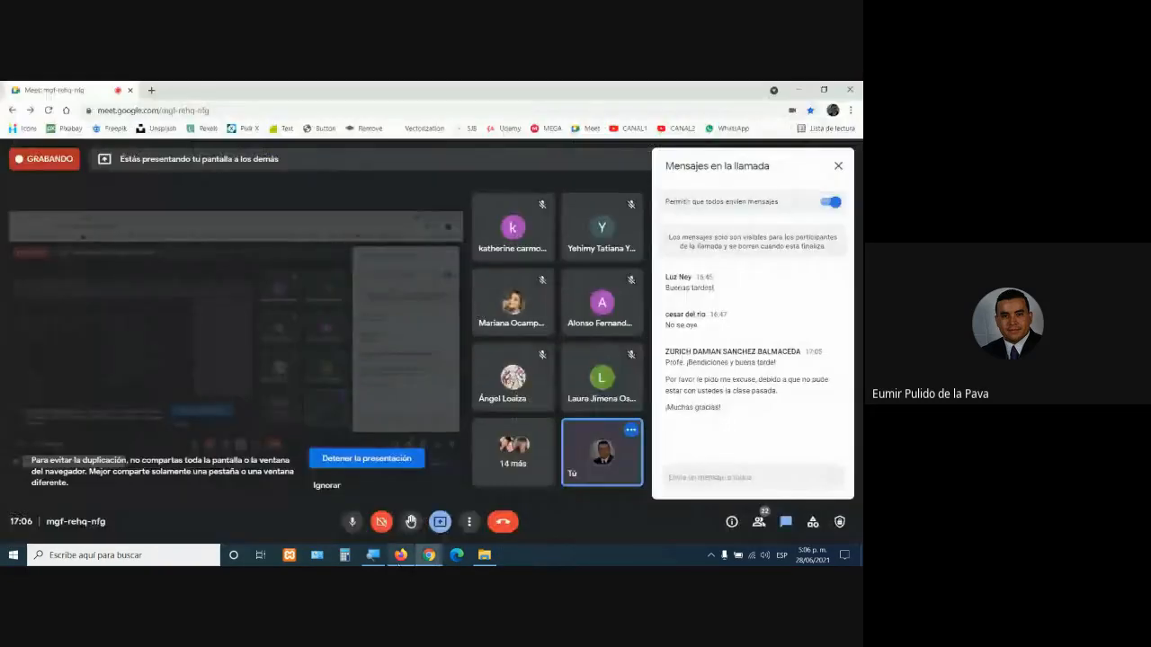
click(400, 555)
click(58, 92)
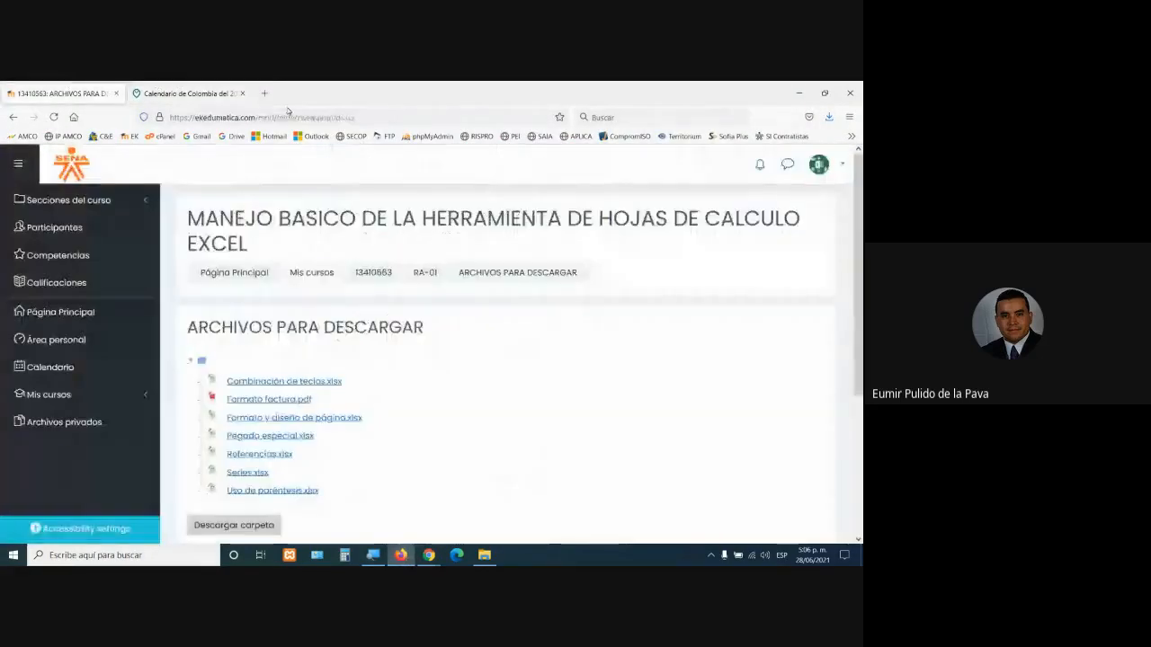
click(242, 93)
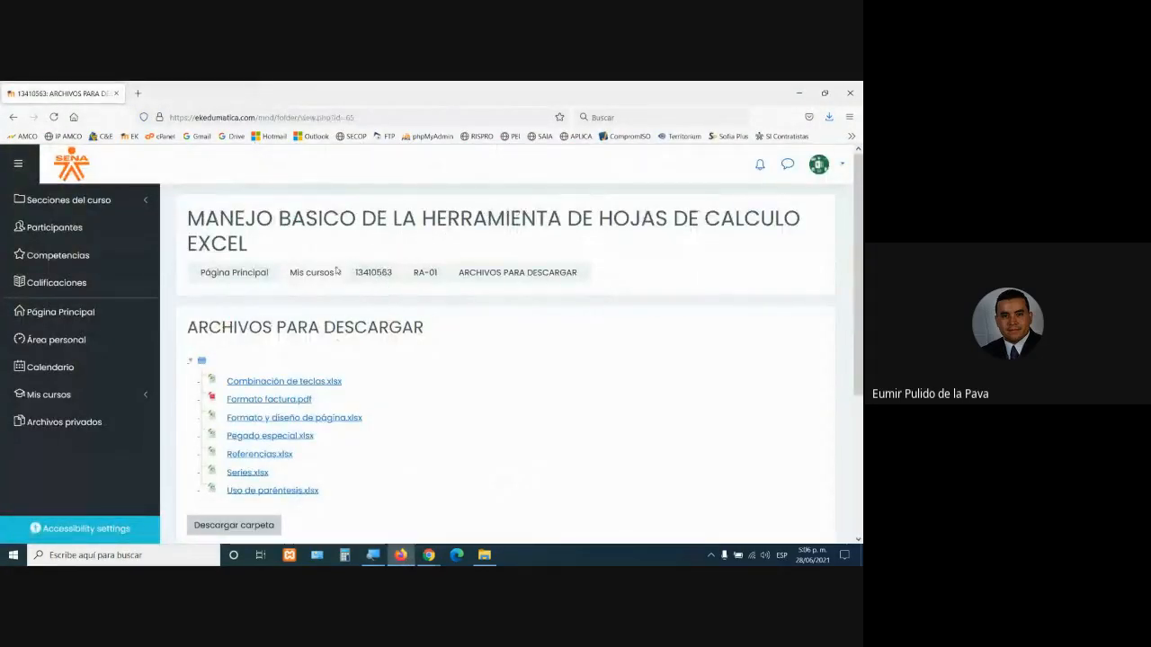
Go to the RA-01 section of the course, open its GUÍA DE APRENDIZAJE PDF and maximize the document window
click(428, 276)
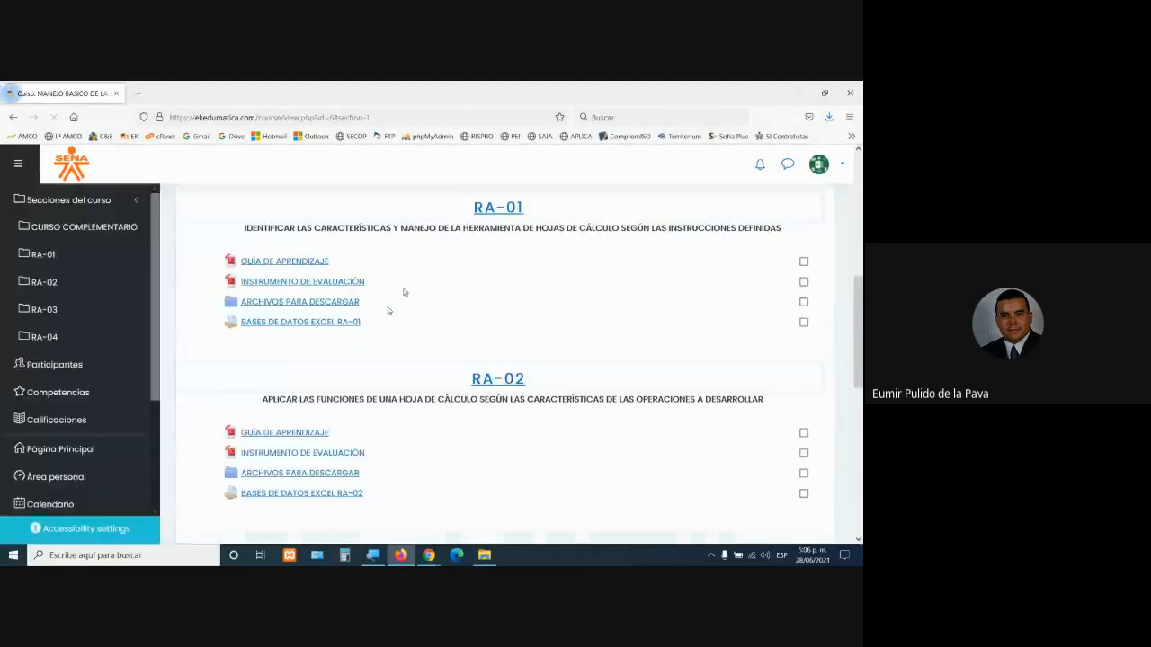
click(302, 260)
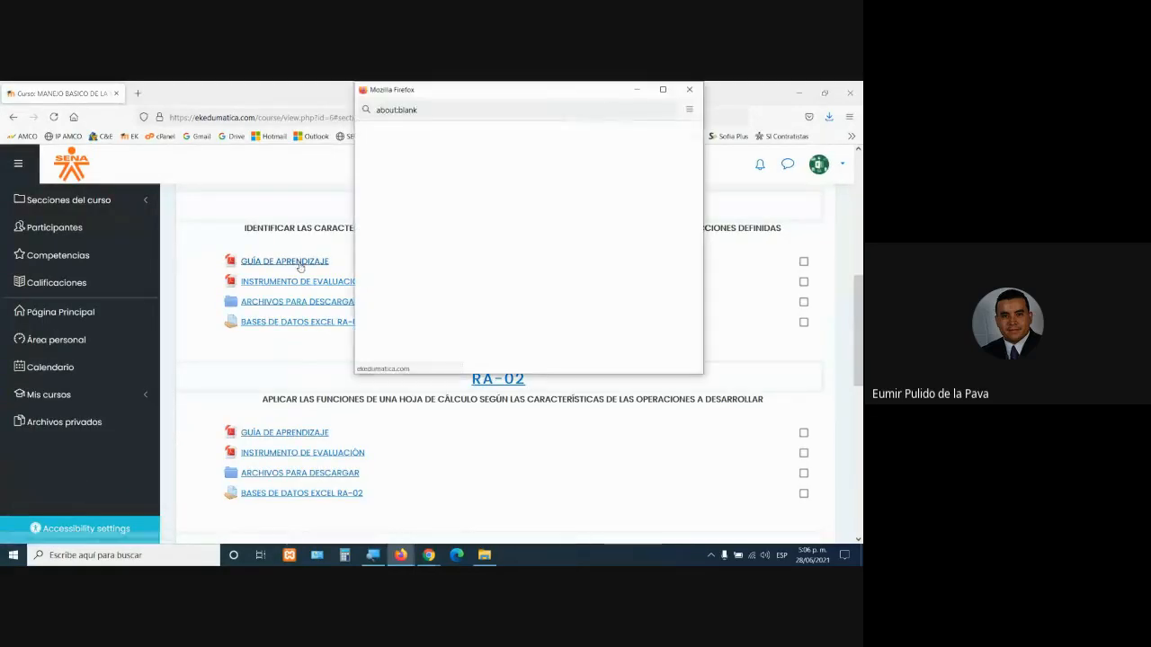
click(662, 90)
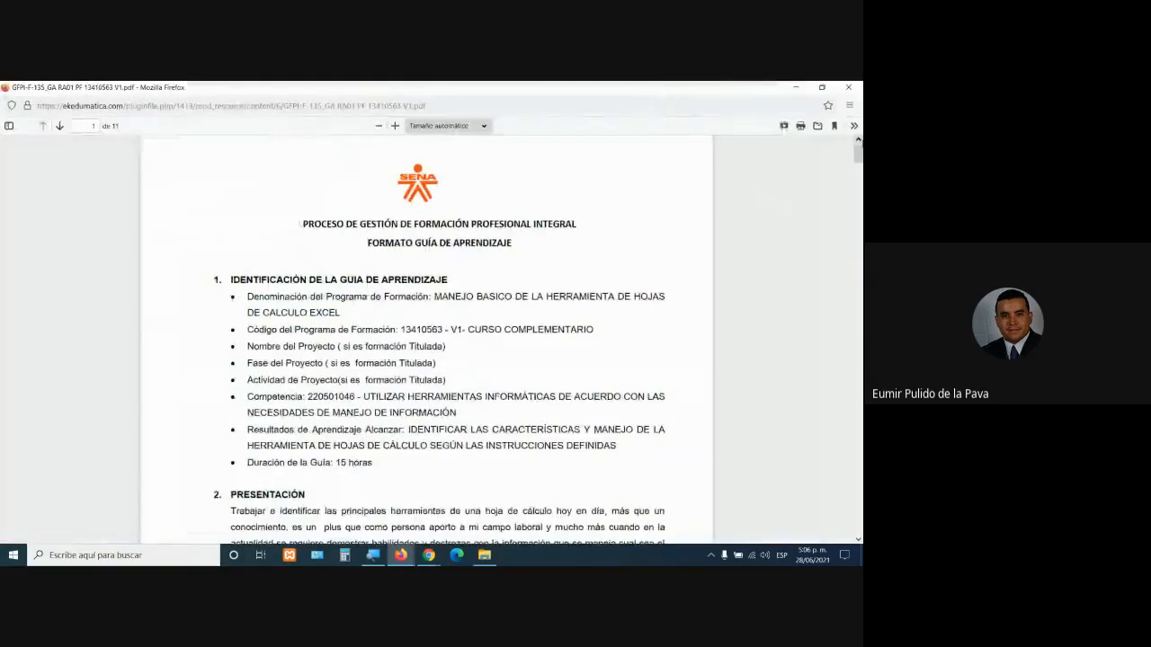
Look through the learning guide's activities on page layout, paste special, parentheses, series and cell references on pages 6 to 10
drag(858, 144, 854, 329)
scroll(424, 311, down, 5)
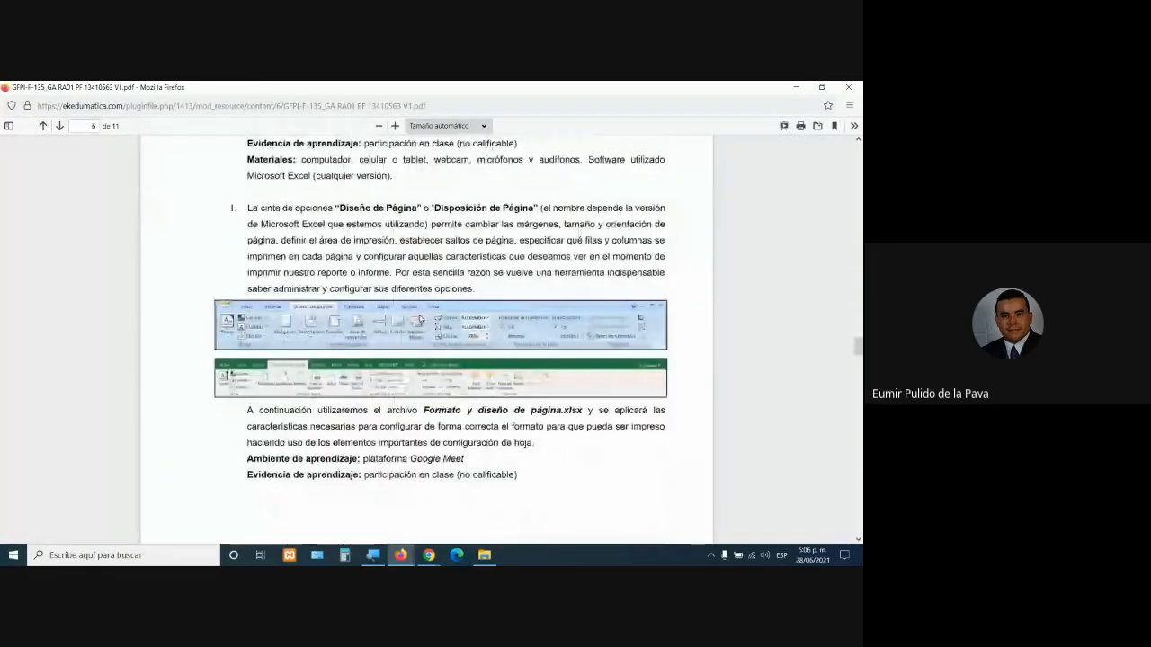
scroll(425, 310, down, 5)
scroll(424, 310, down, 10)
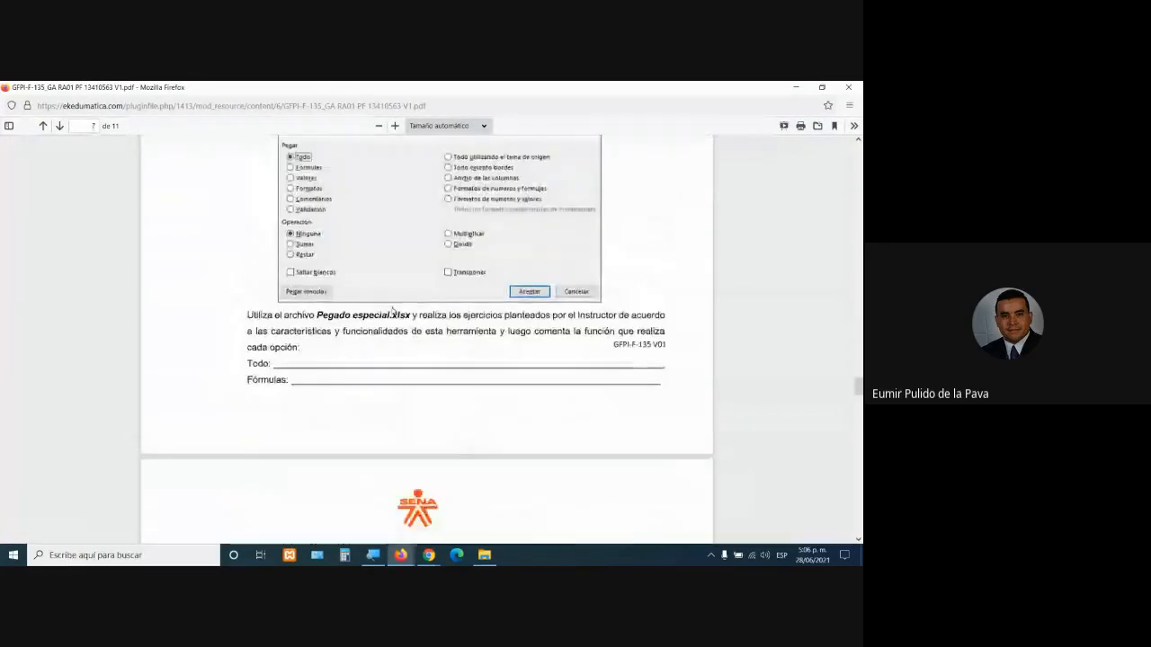
scroll(392, 310, down, 10)
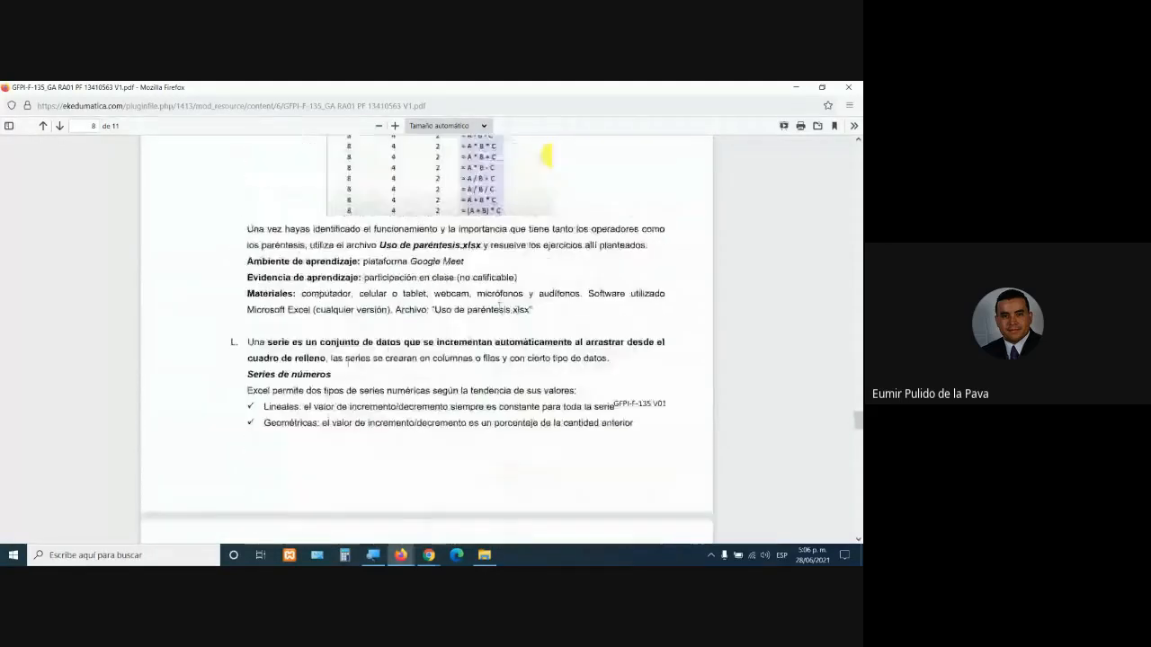
scroll(420, 265, down, 10)
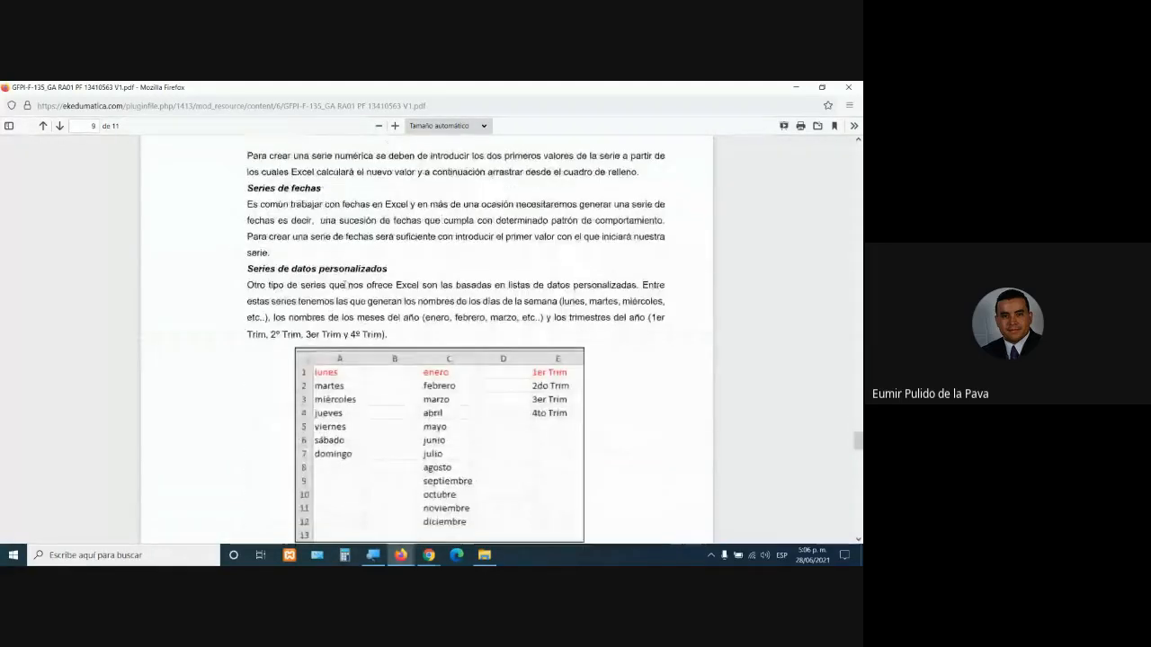
scroll(396, 318, down, 2)
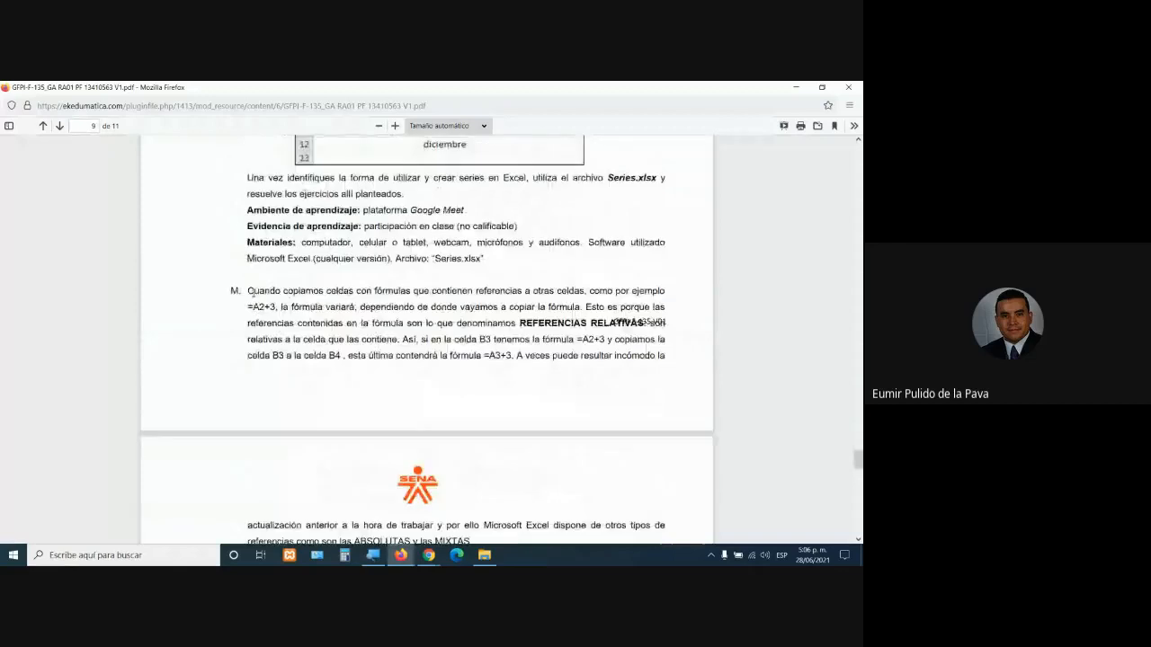
scroll(441, 359, down, 6)
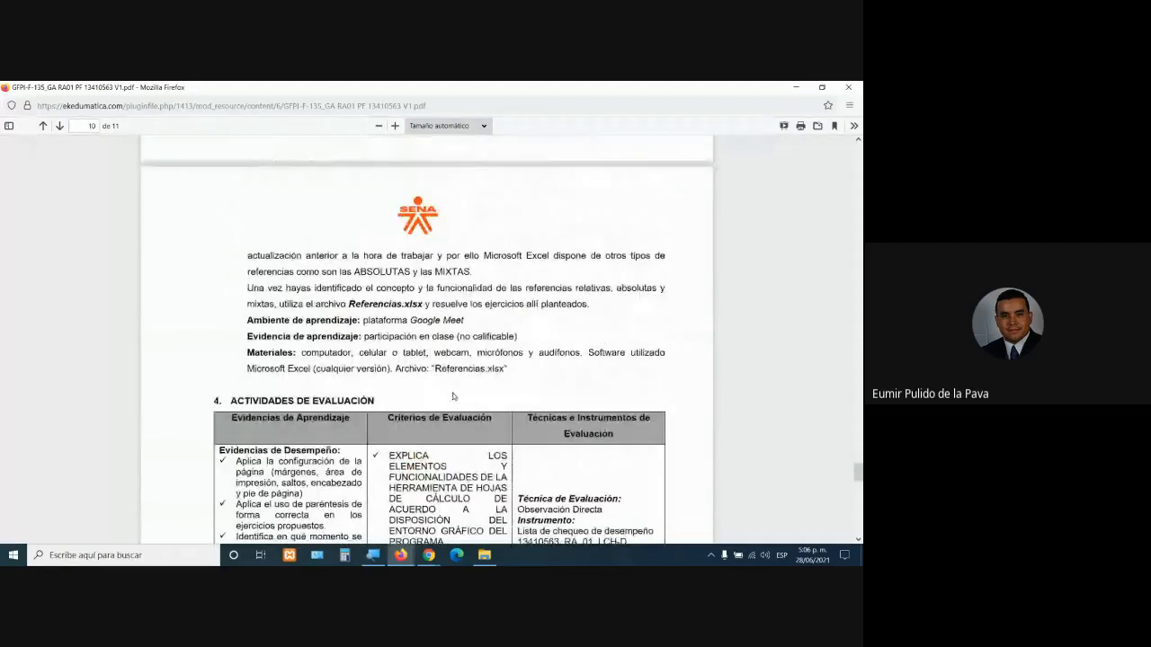
scroll(530, 334, up, 8)
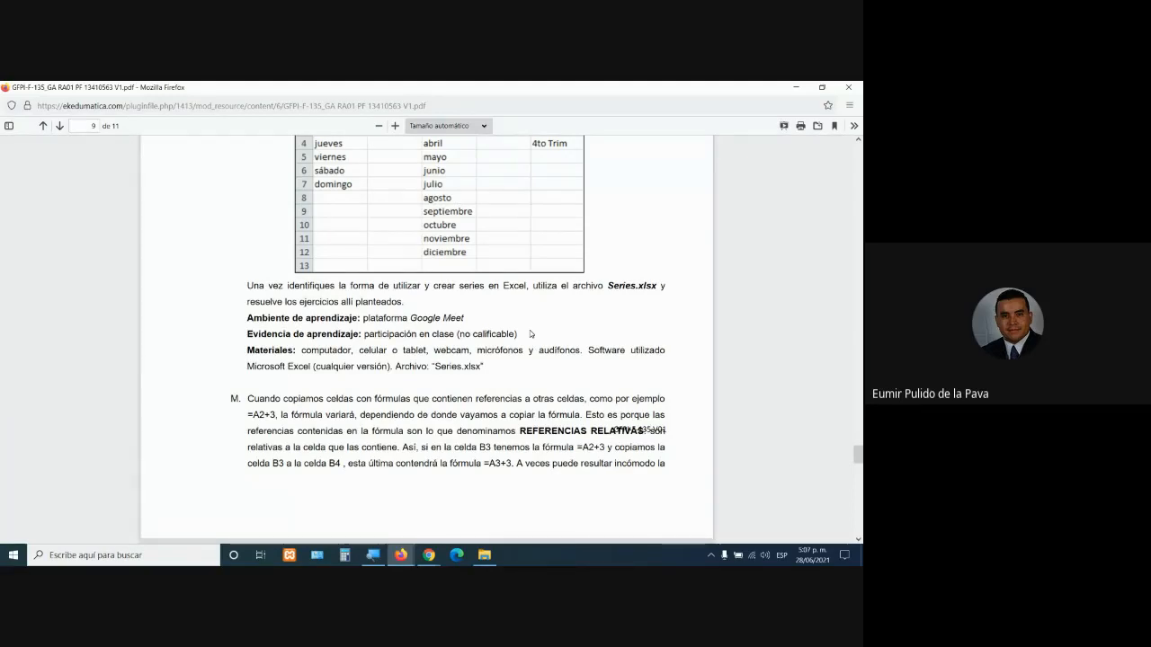
Consult the June and July 2021 dates in the system calendar, and highlight the opening lines of item M in the guide
click(807, 557)
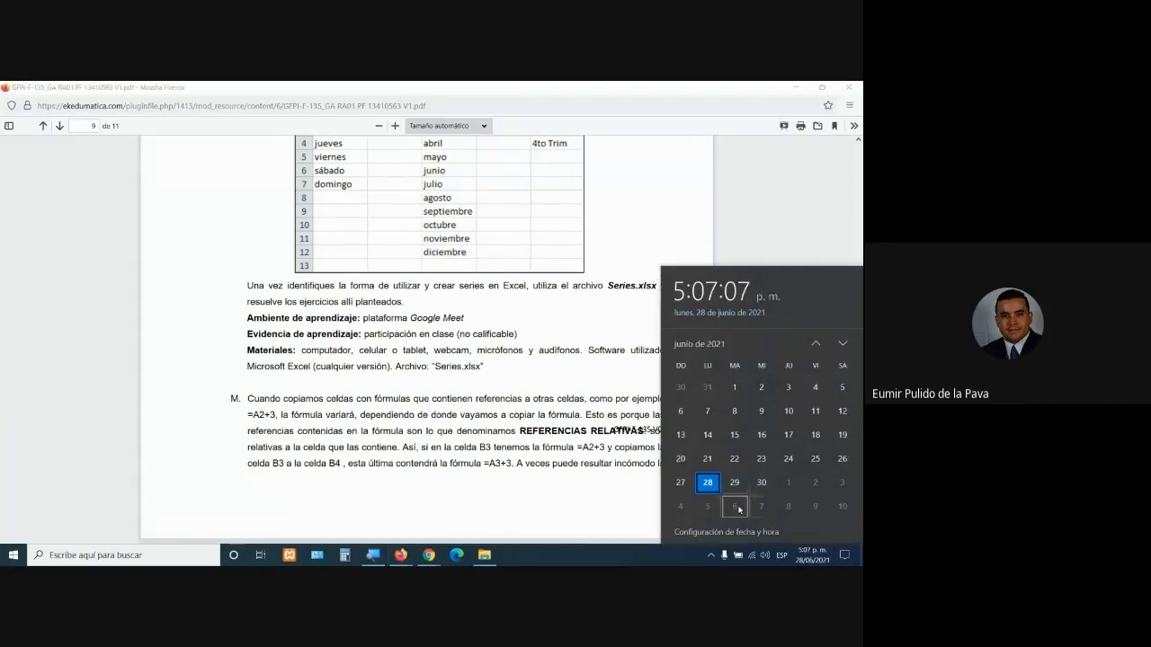
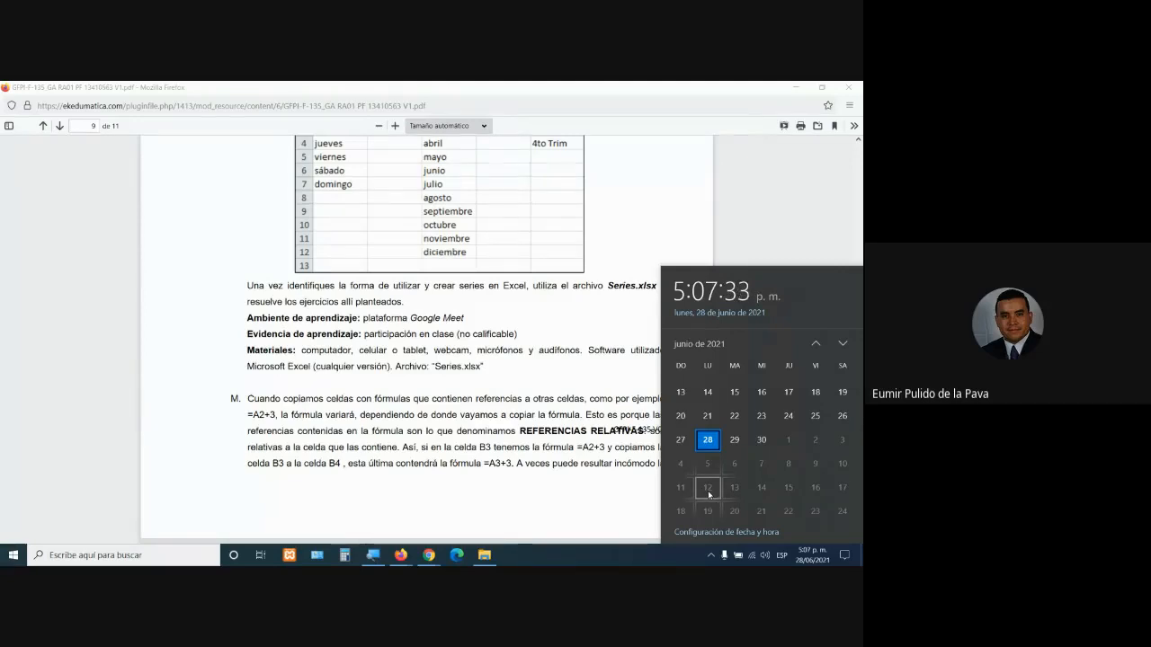
click(361, 414)
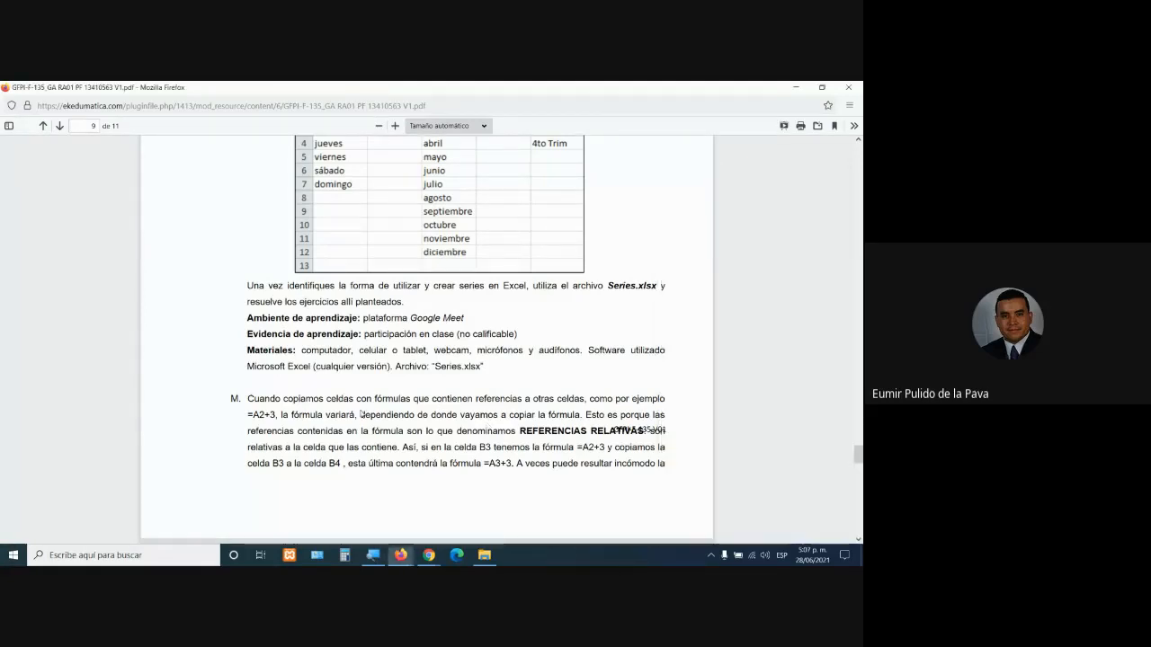
scroll(361, 414, down, 3)
scroll(361, 415, down, 1)
drag(247, 238, 587, 269)
Switch to the Google Meet call to check who is speaking, and return to the learning guide PDF
click(428, 555)
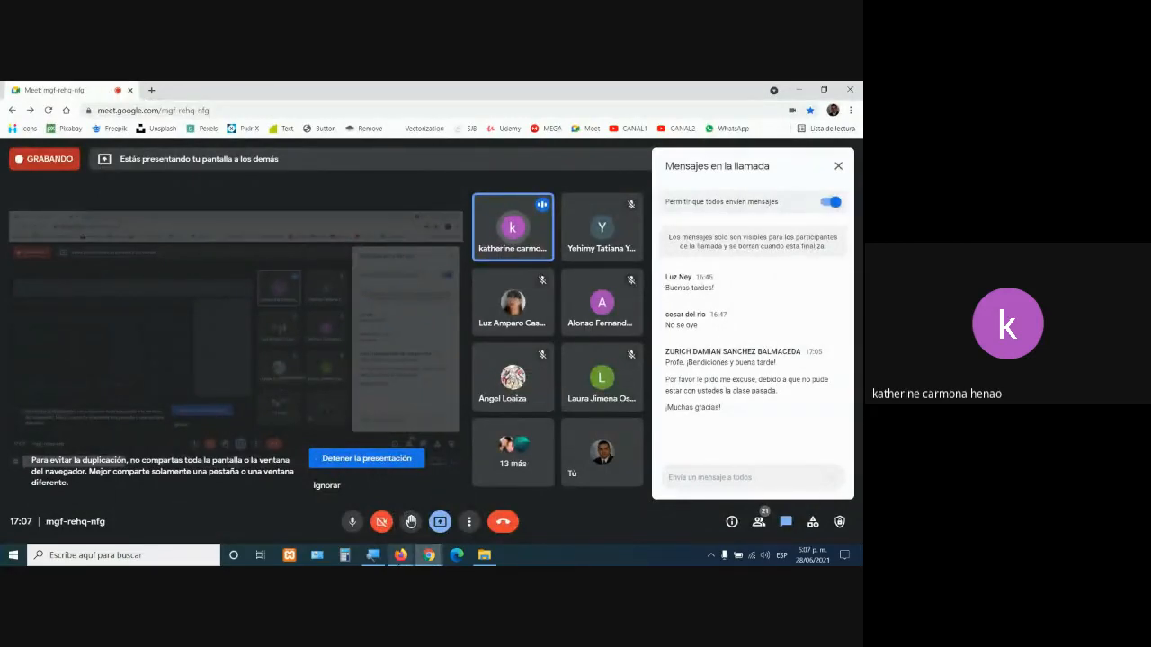
mouse_move(400, 555)
click(364, 517)
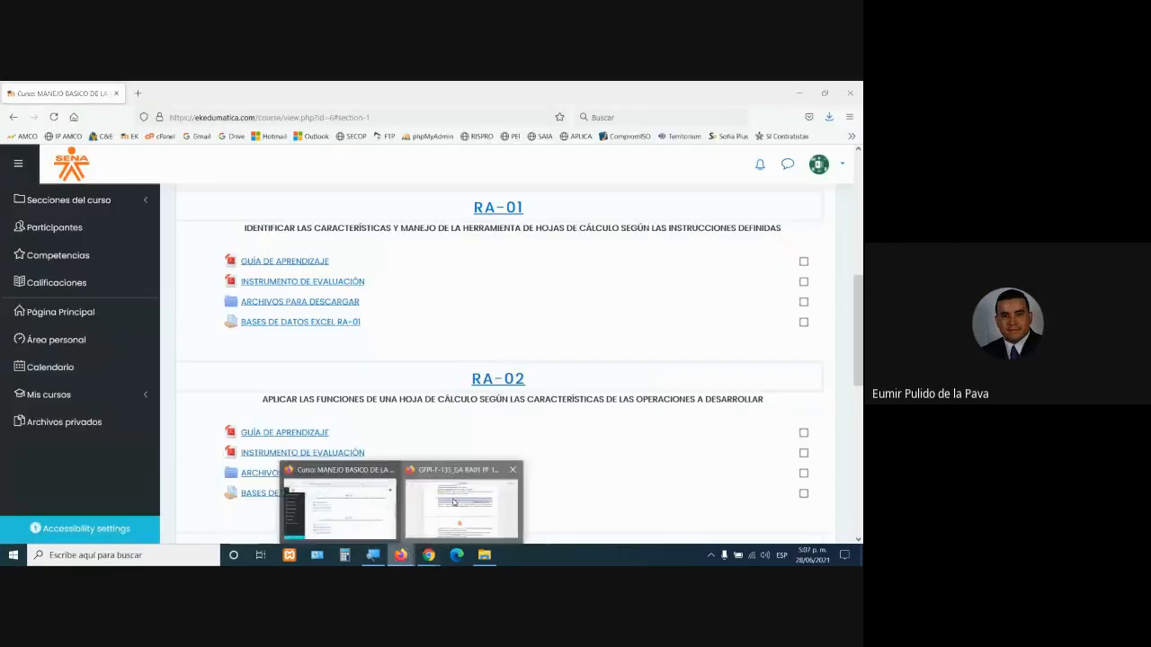
click(461, 508)
Point out the term REFERENCIAS RELATIVAS in item M and highlight the file name Referencias.xlsx on page 10 of the guide
click(529, 363)
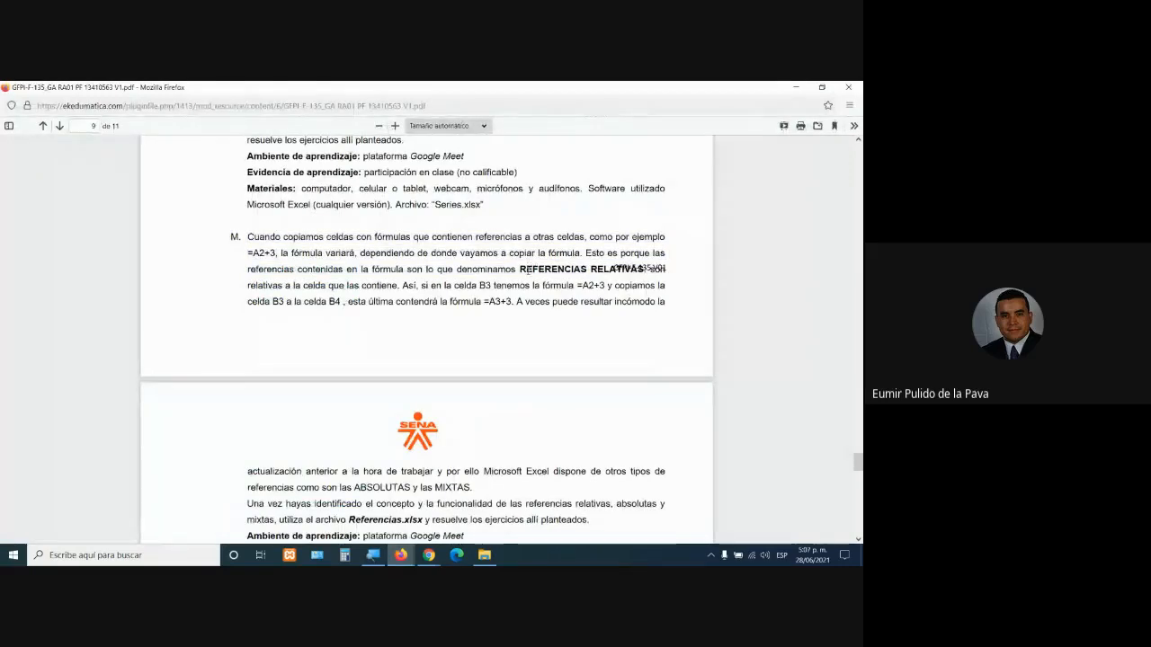
double_click(532, 270)
drag(593, 270, 644, 268)
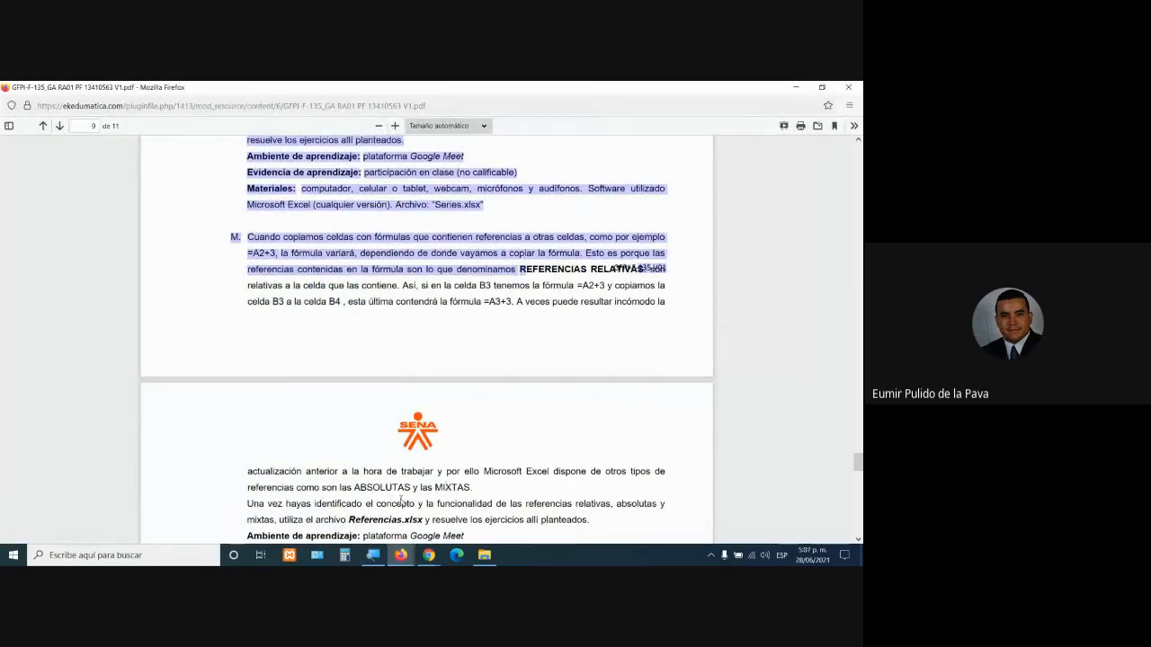
scroll(402, 502, down, 1)
drag(349, 466, 422, 466)
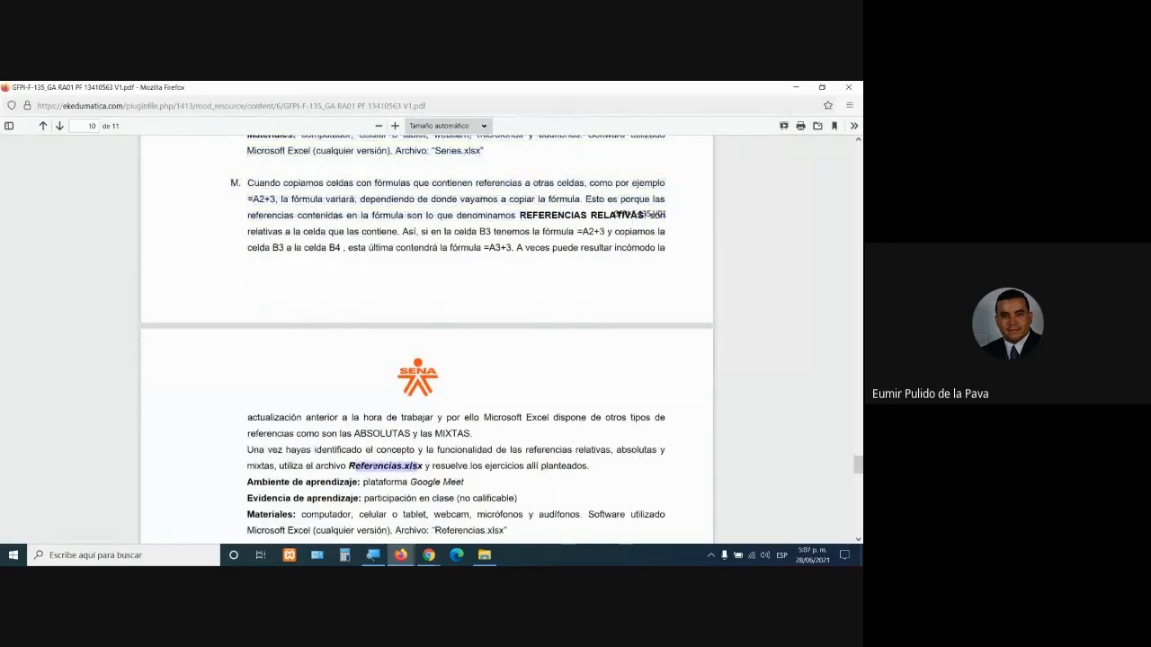
Open Referencias.xlsx in Excel from the ARCHIVOS PARA DESCARGAR folder of RA-01 on the course site
mouse_move(400, 552)
click(371, 512)
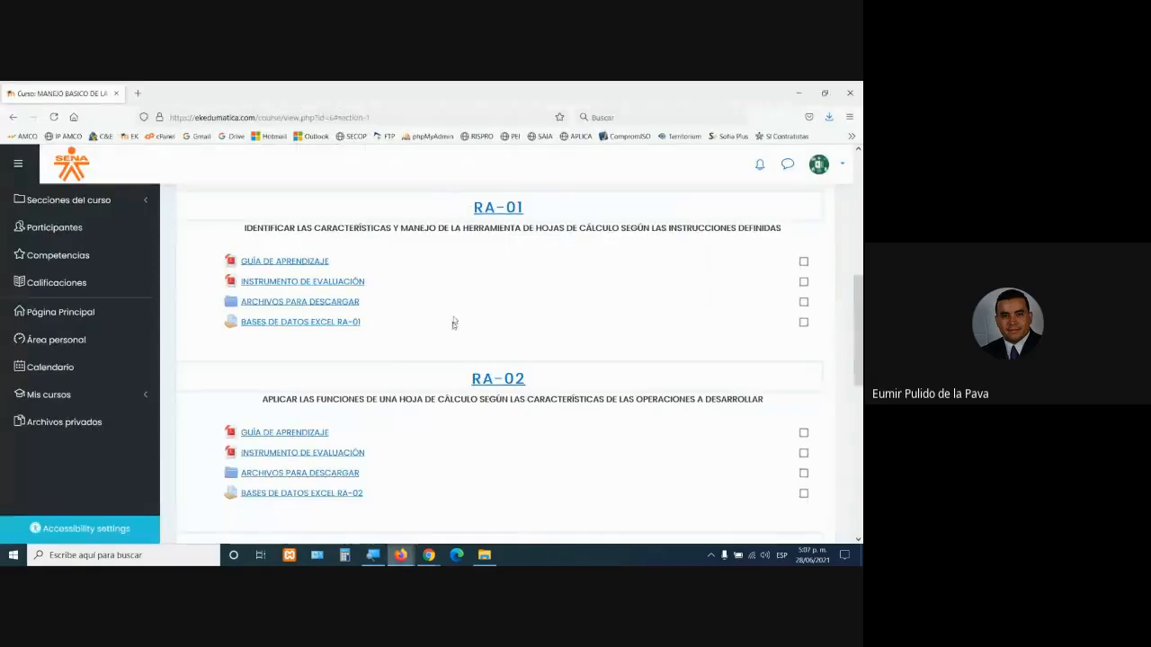
click(282, 303)
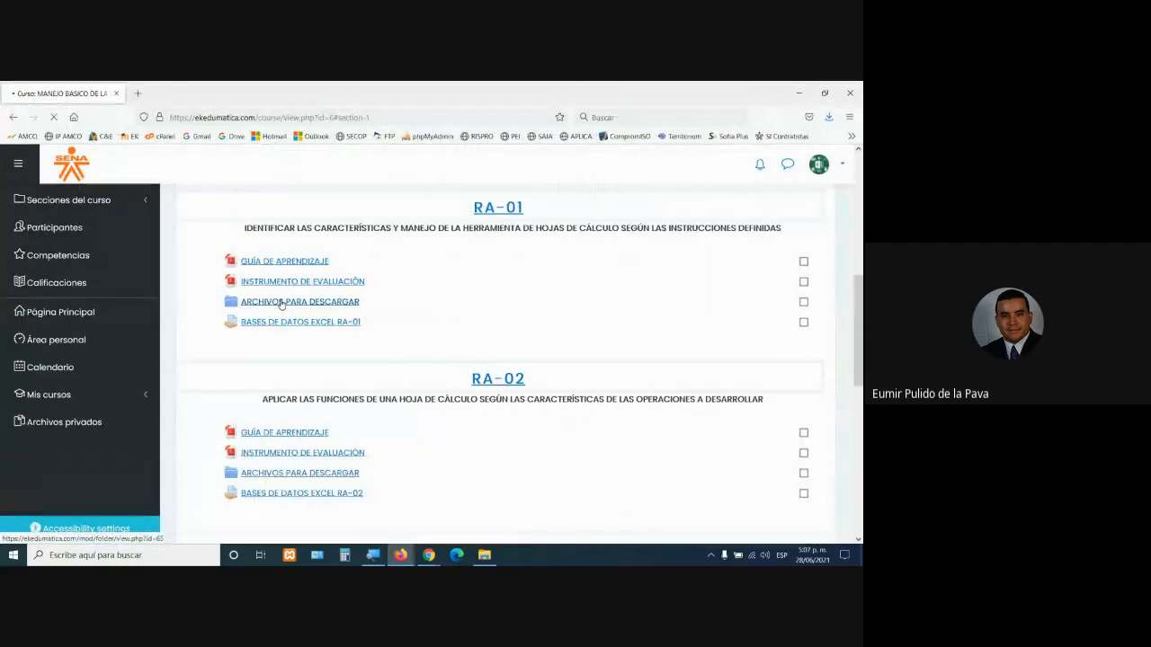
scroll(261, 338, down, 3)
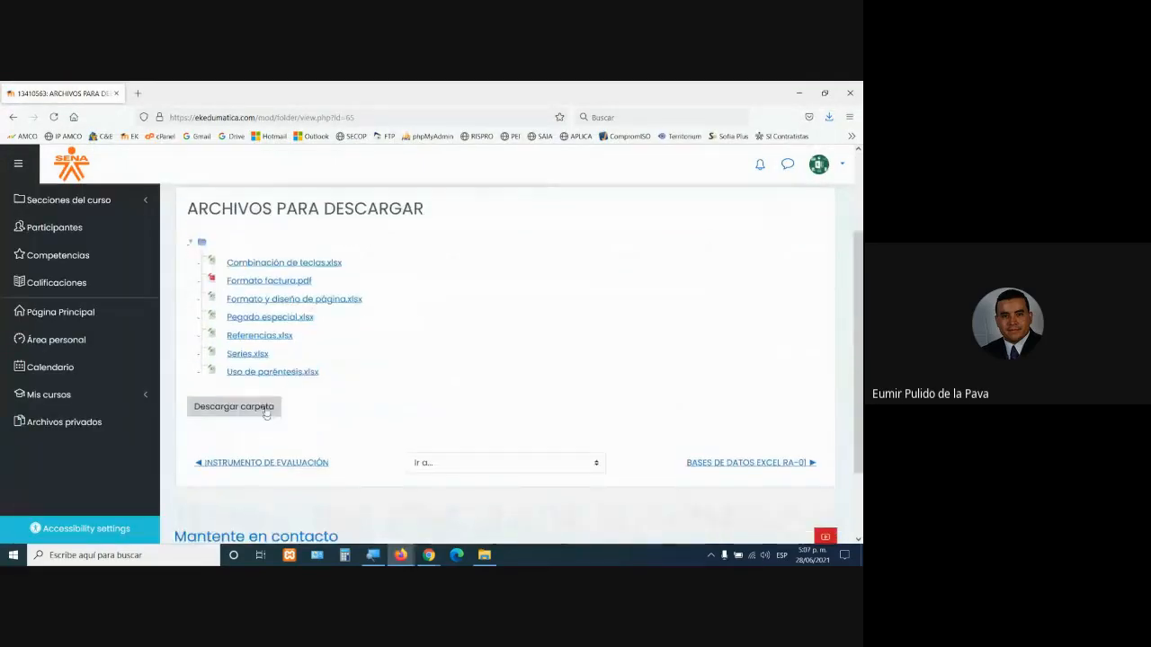
click(261, 337)
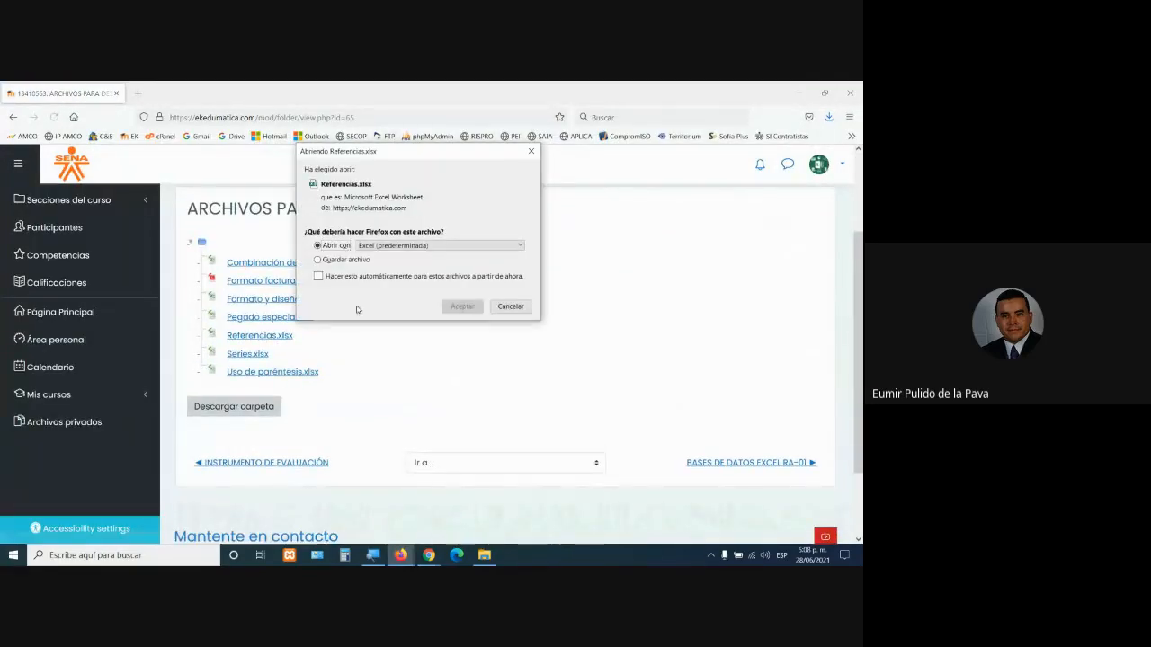
click(460, 307)
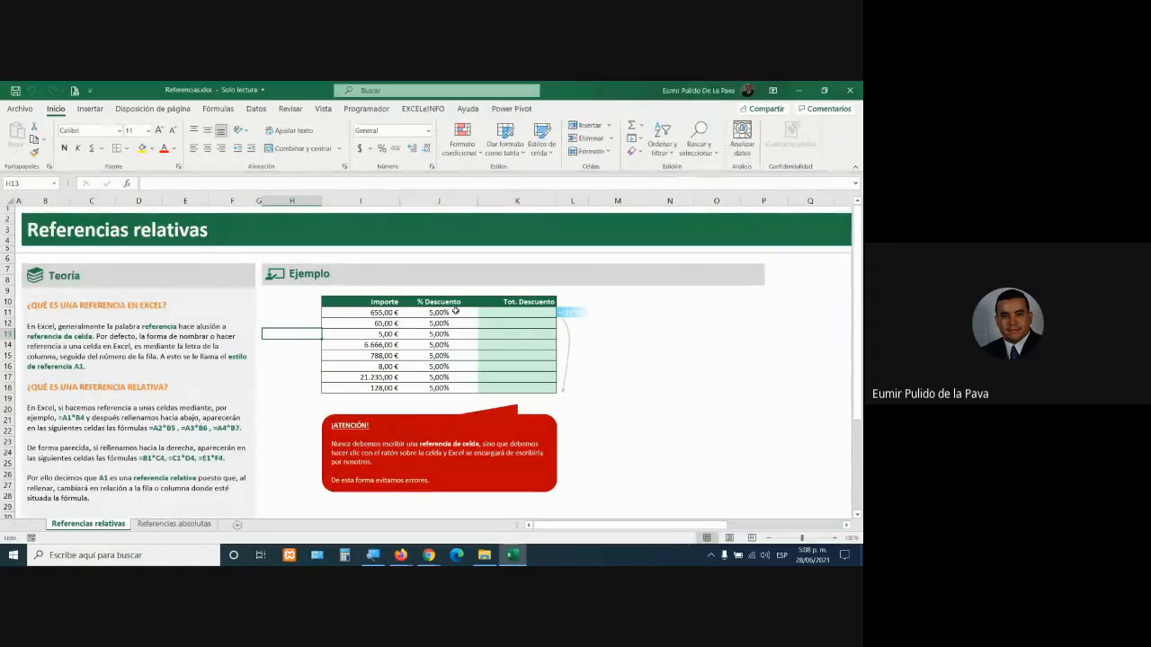
Compare the Referencias relativas and Referencias absolutas sheets, highlighting the title of the relative references sheet
click(173, 523)
click(99, 524)
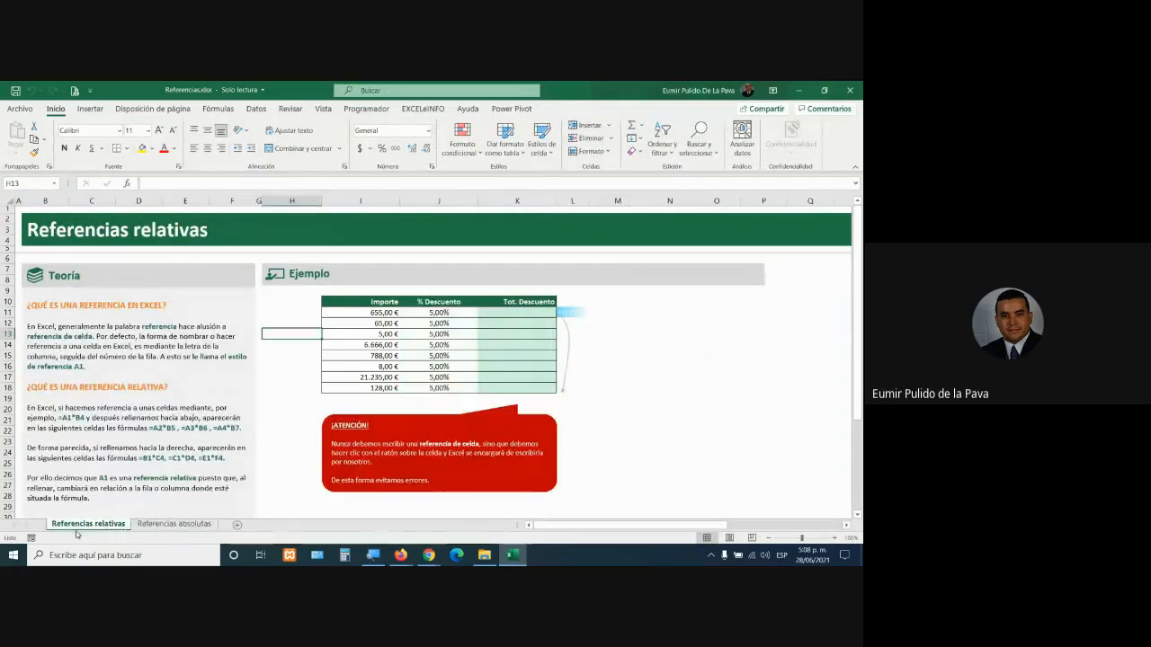
click(174, 524)
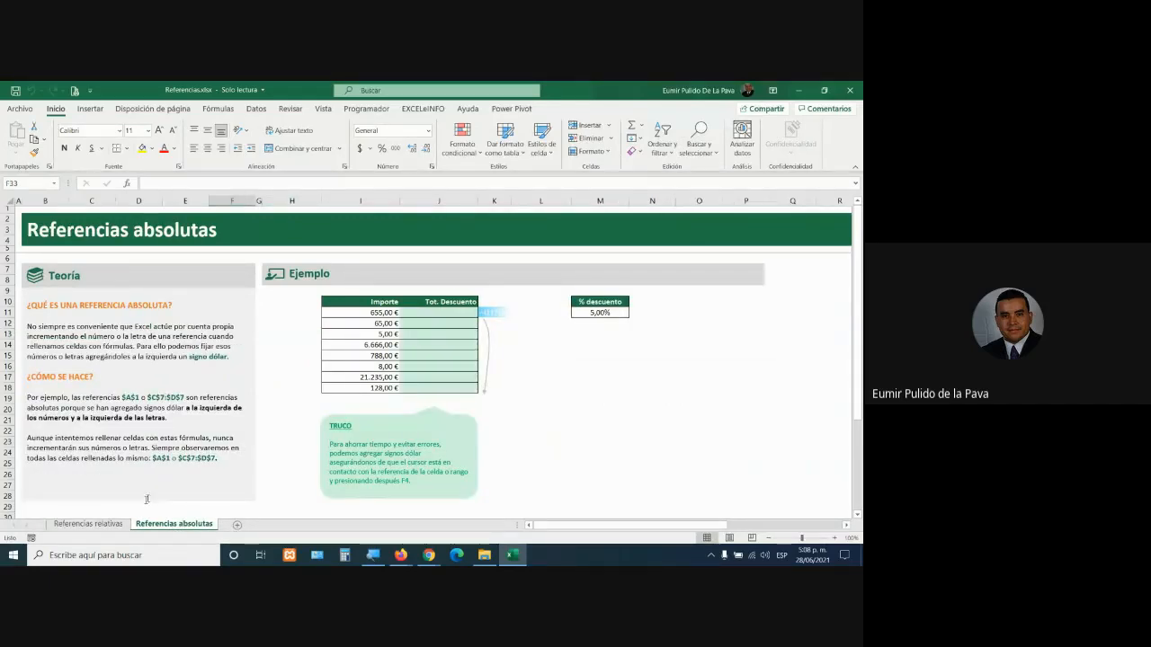
click(106, 528)
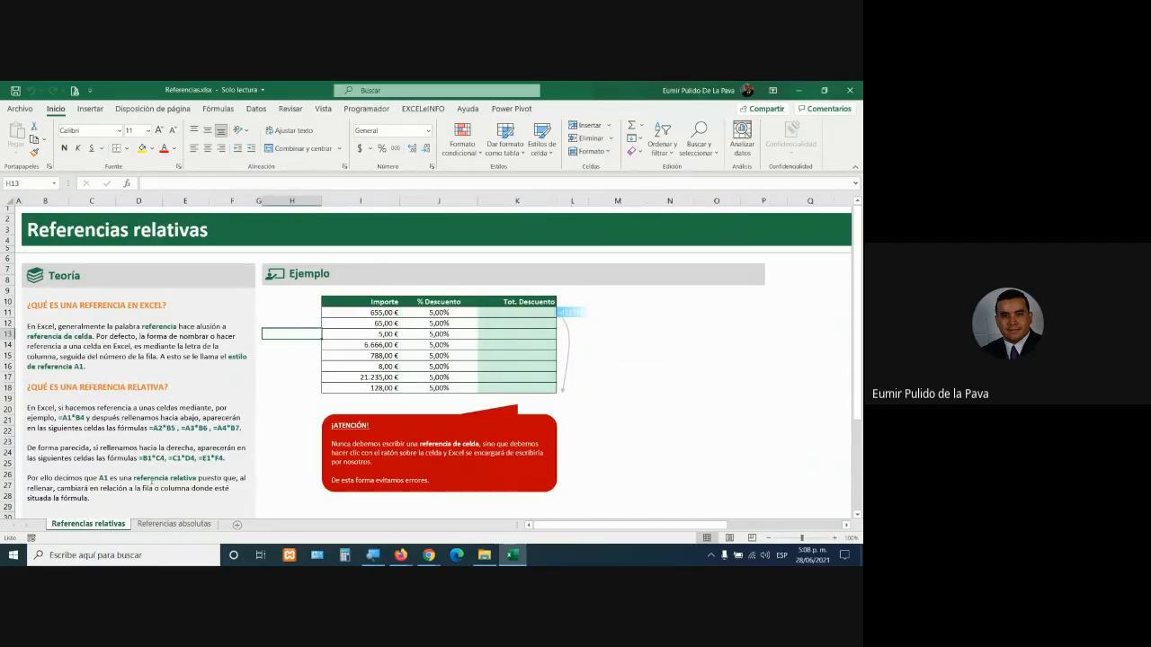
click(87, 231)
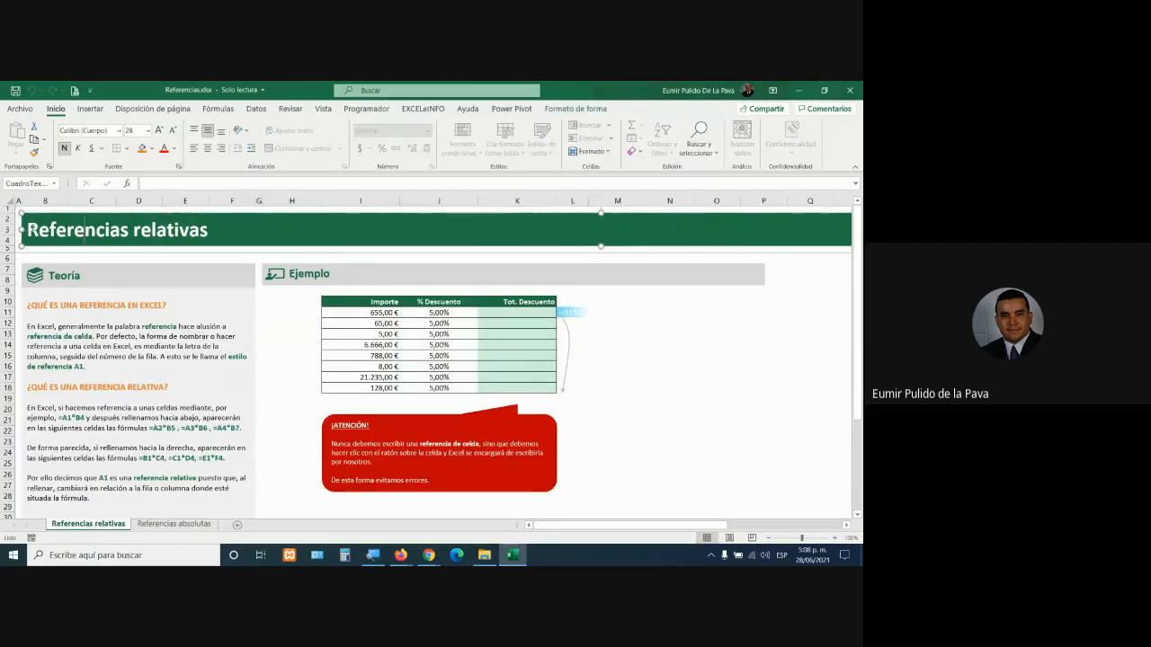
drag(27, 230, 212, 231)
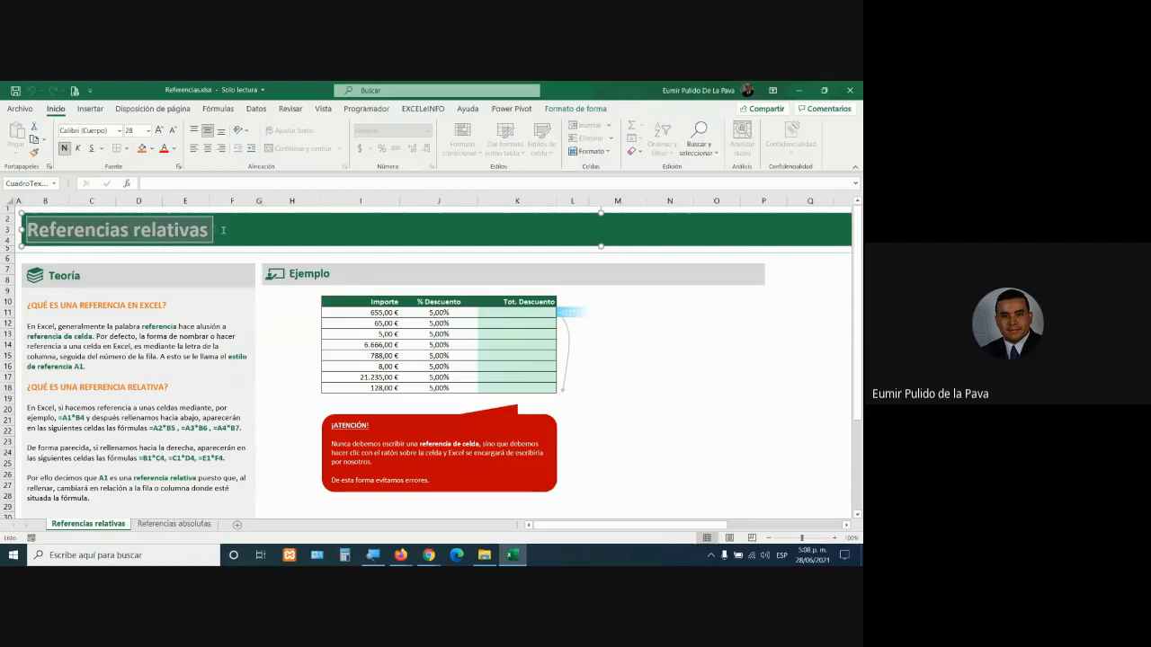
click(174, 523)
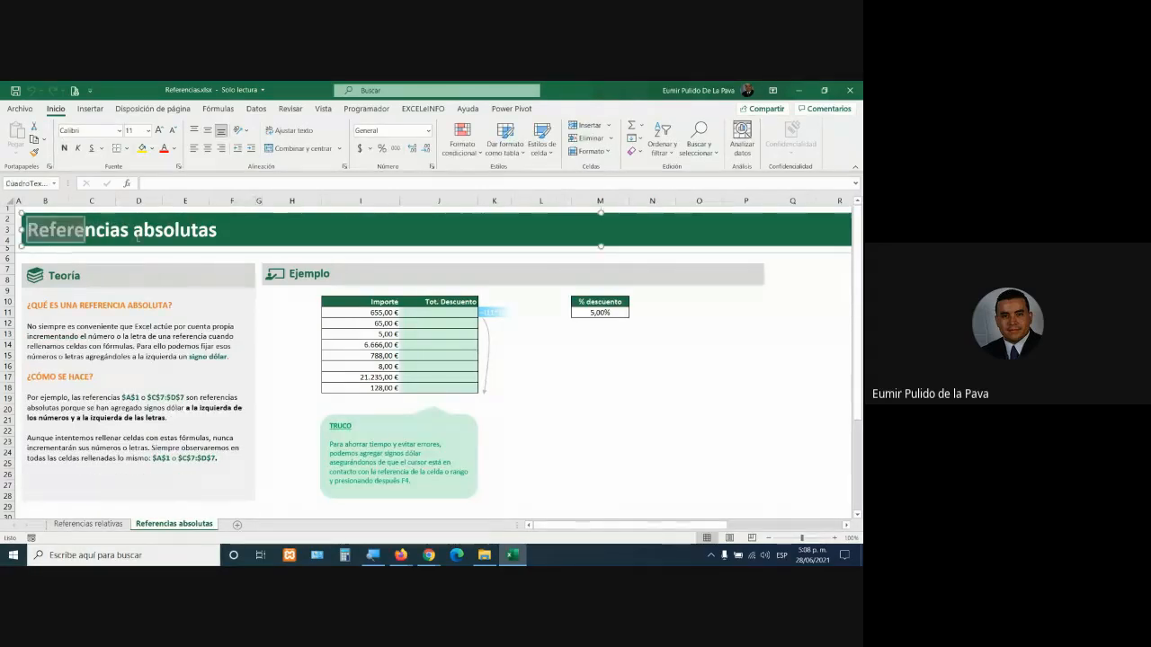
Highlight the title of the Referencias absolutas sheet, compare it with the Referencias relativas sheet, and return to the latter
drag(137, 238, 216, 231)
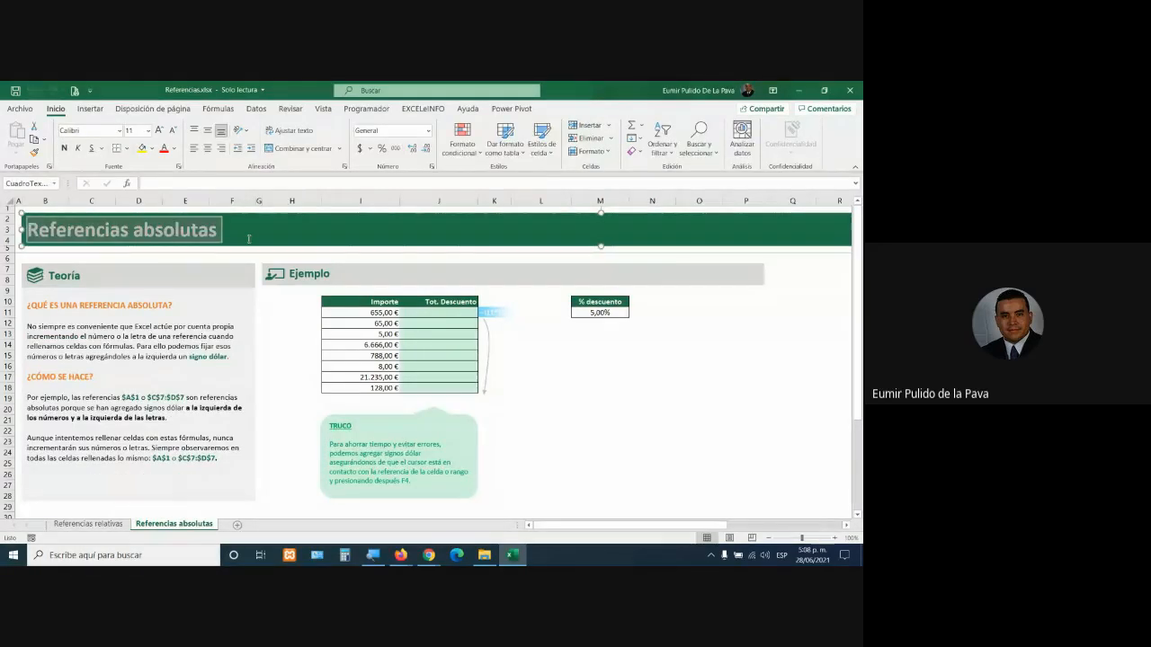
click(89, 524)
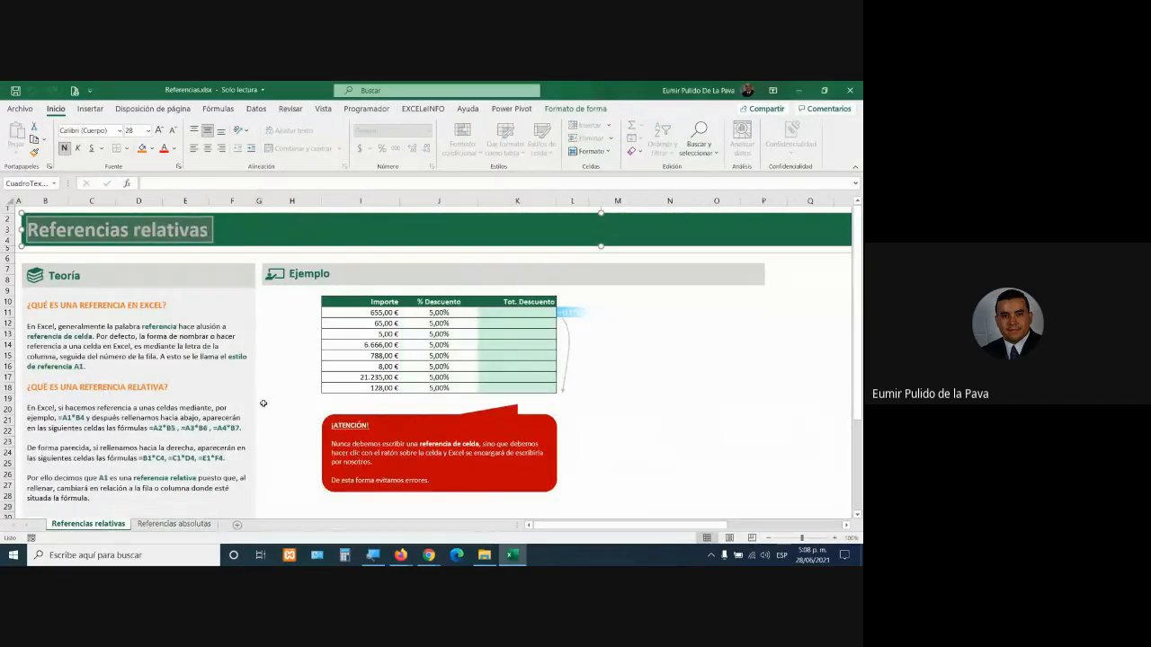
click(173, 524)
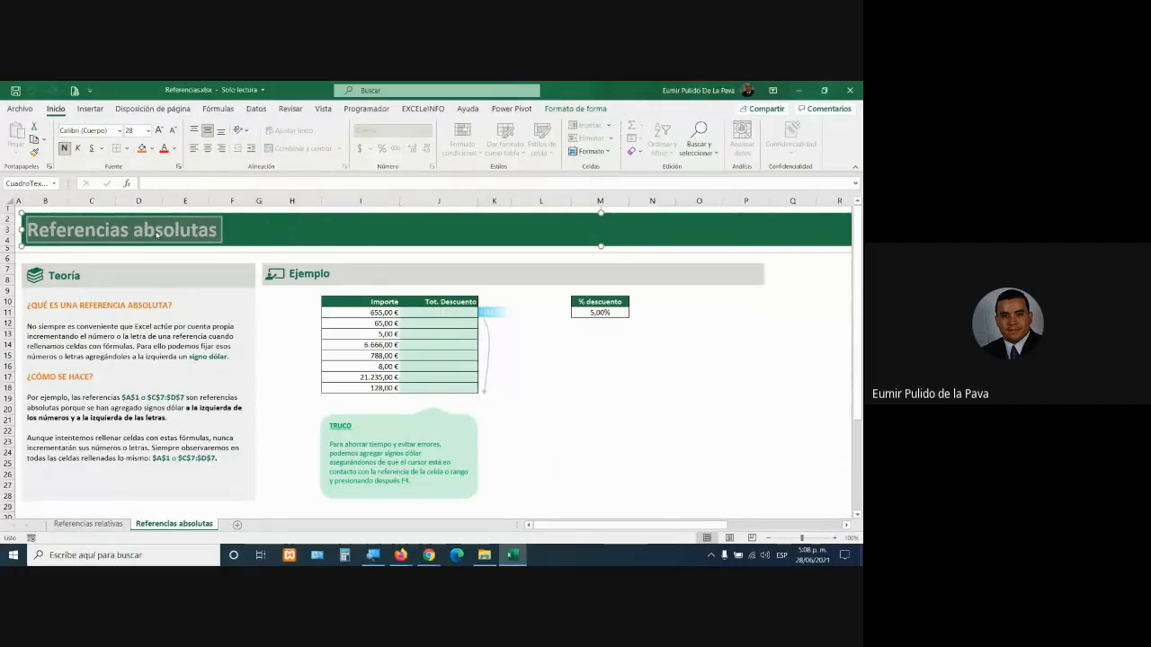
click(105, 527)
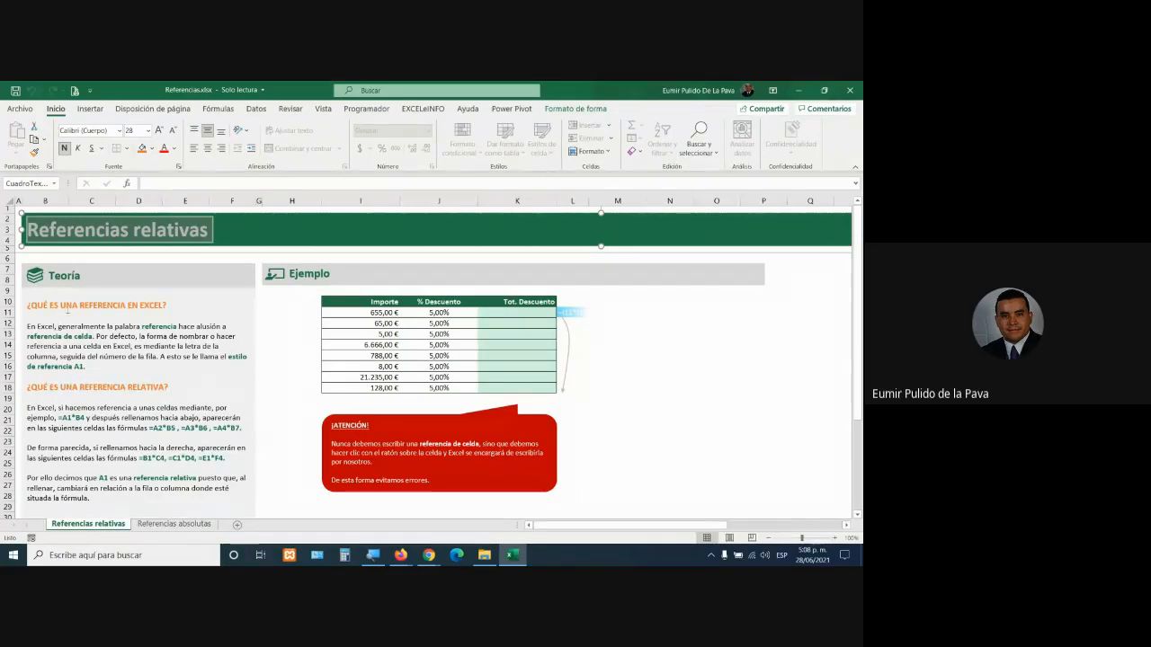
Highlight the heading ¿QUÉ ES UNA REFERENCIA EN EXCEL? and enlarge the Referencias relativas sheet for easier reading
drag(30, 305, 167, 305)
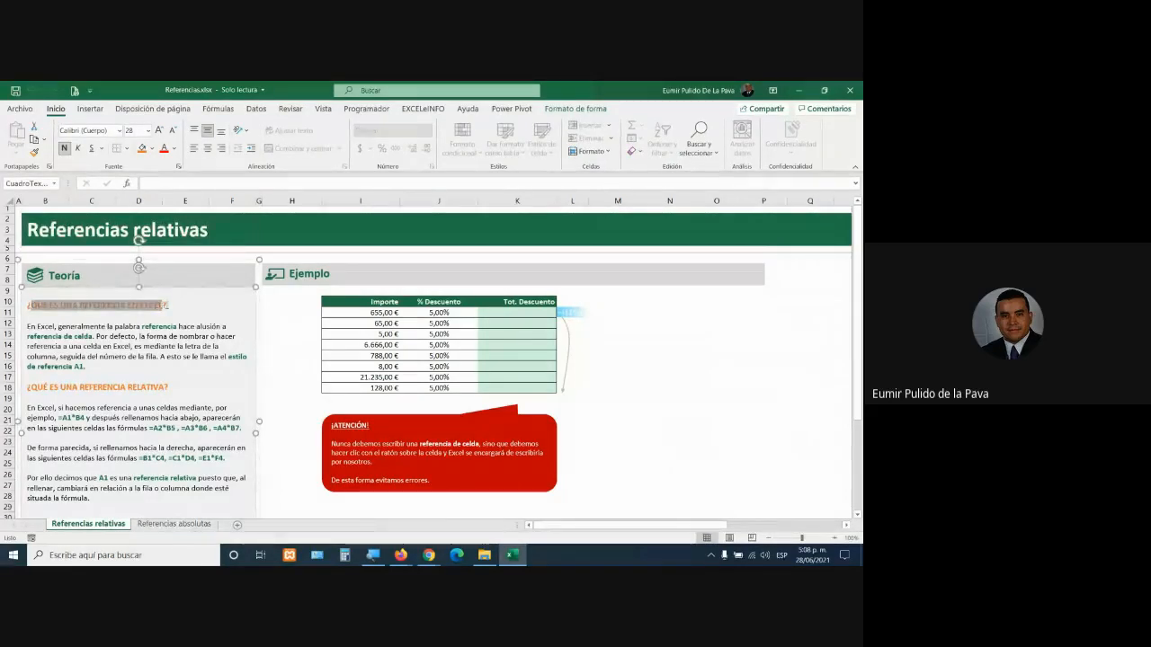
click(835, 538)
click(837, 537)
click(837, 537)
click(837, 538)
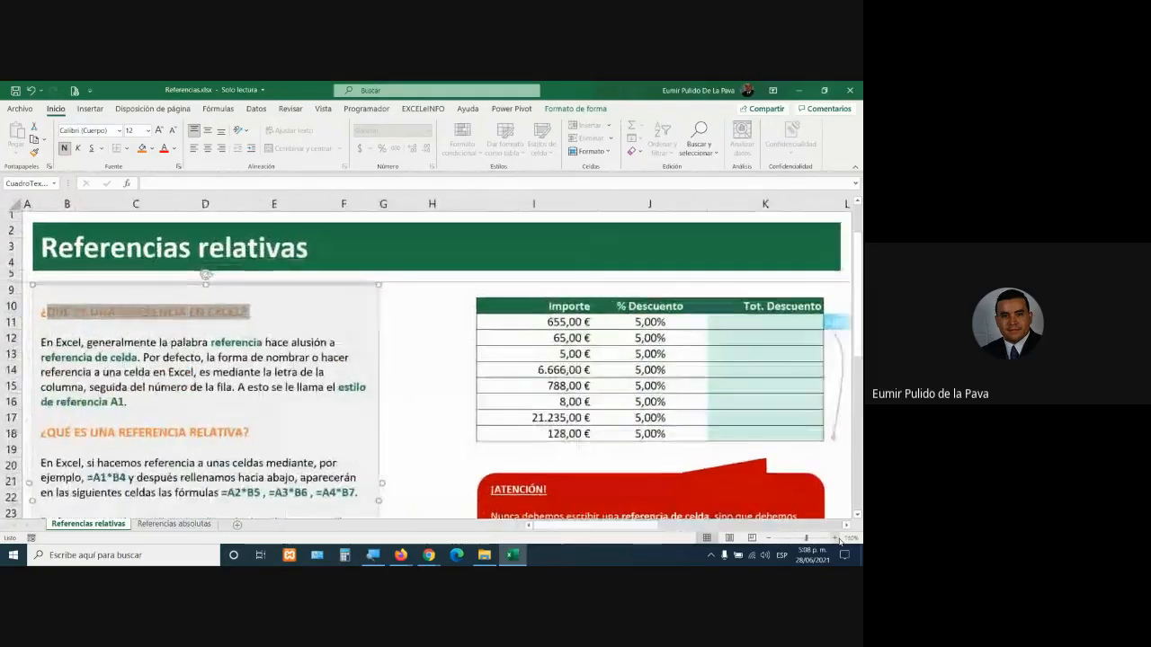
click(837, 537)
click(838, 537)
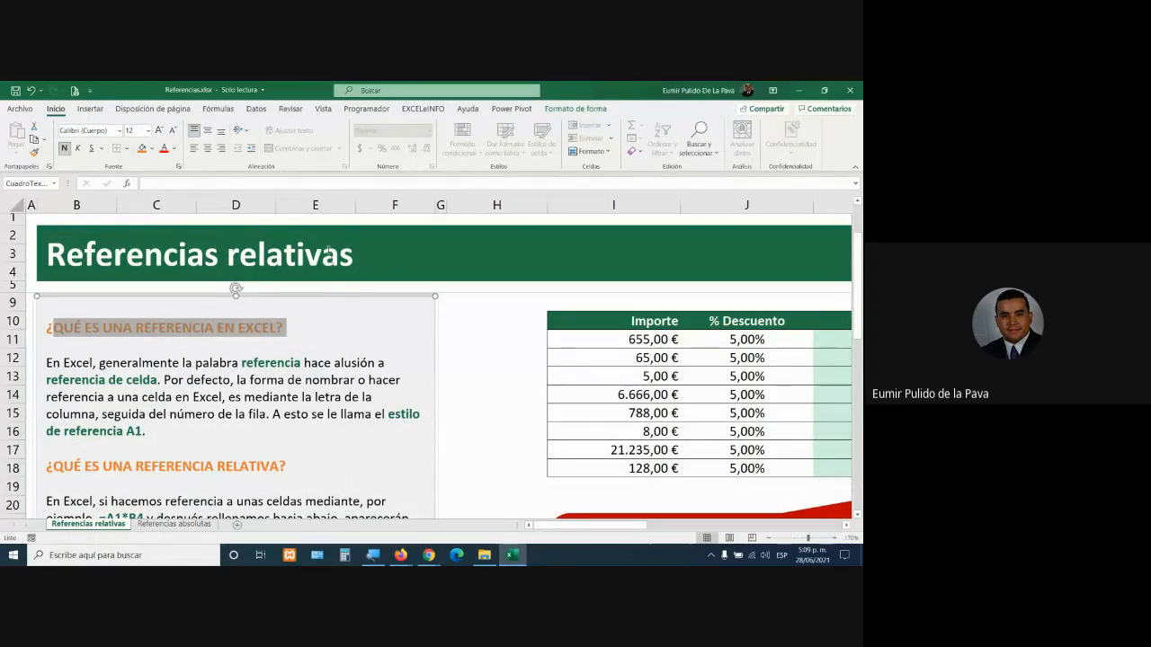
Illustrate cell locations by selecting sample cells across the sheet, including E1, H15, D47, H41 and B41
click(337, 220)
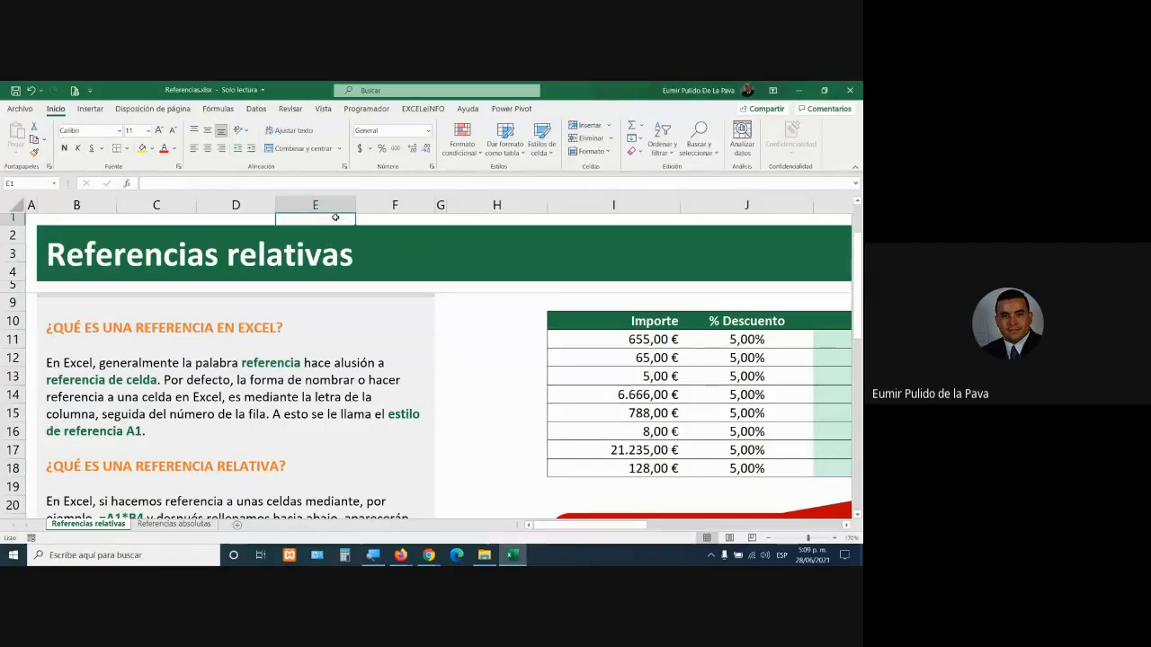
click(480, 421)
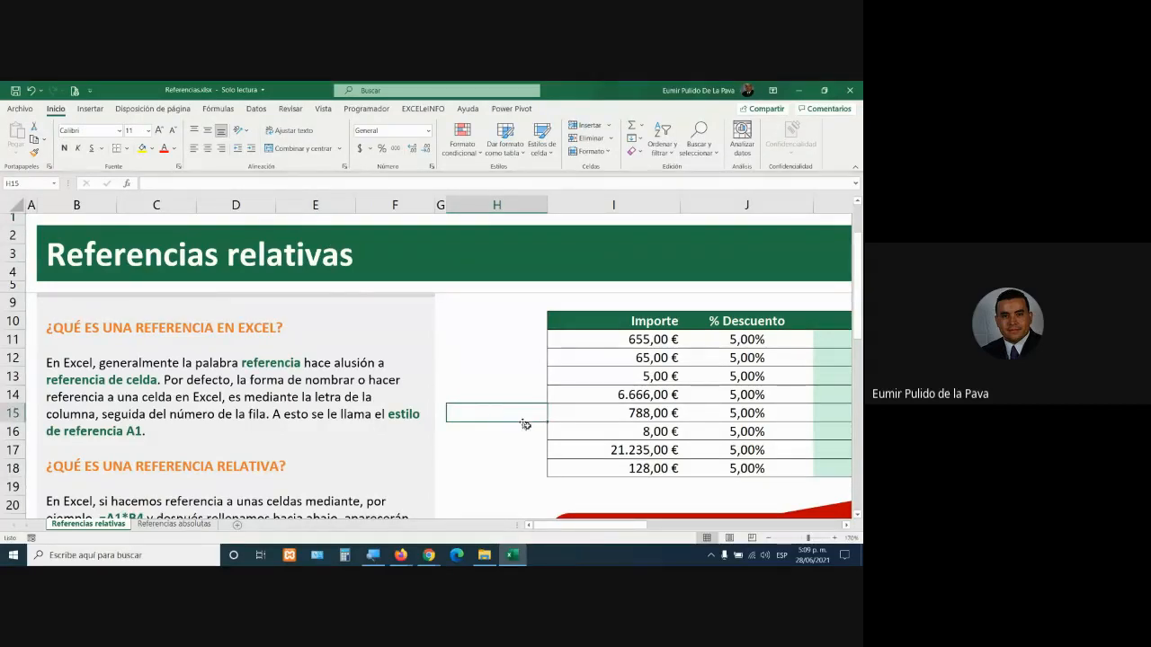
scroll(527, 437, down, 6)
scroll(484, 472, down, 4)
click(209, 444)
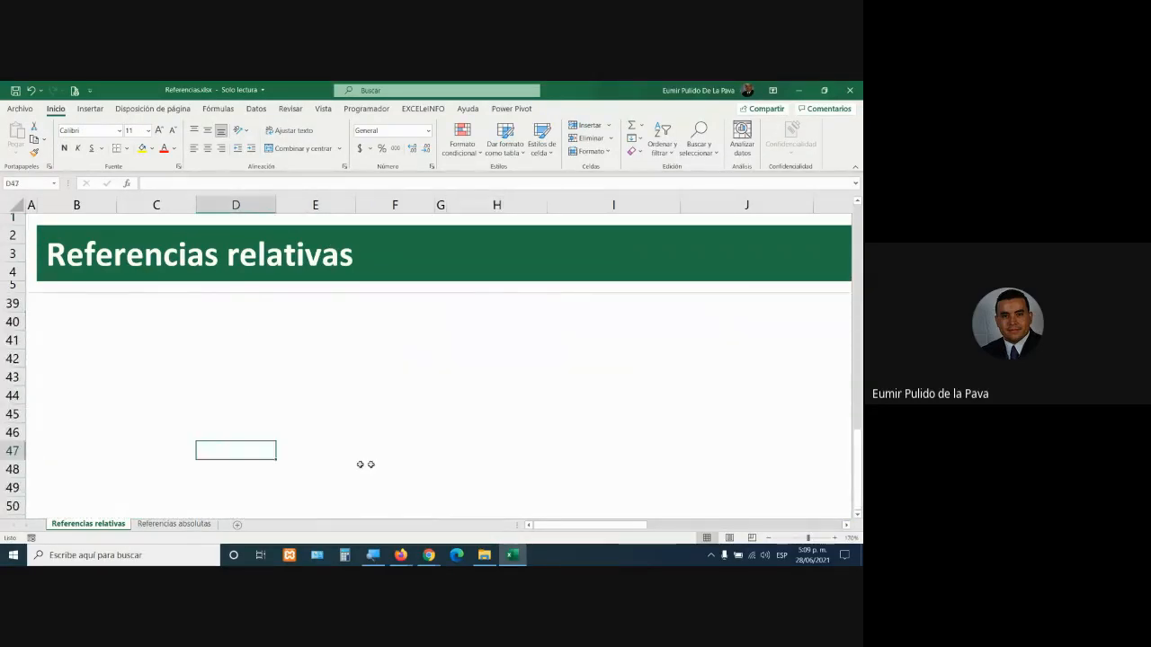
click(542, 343)
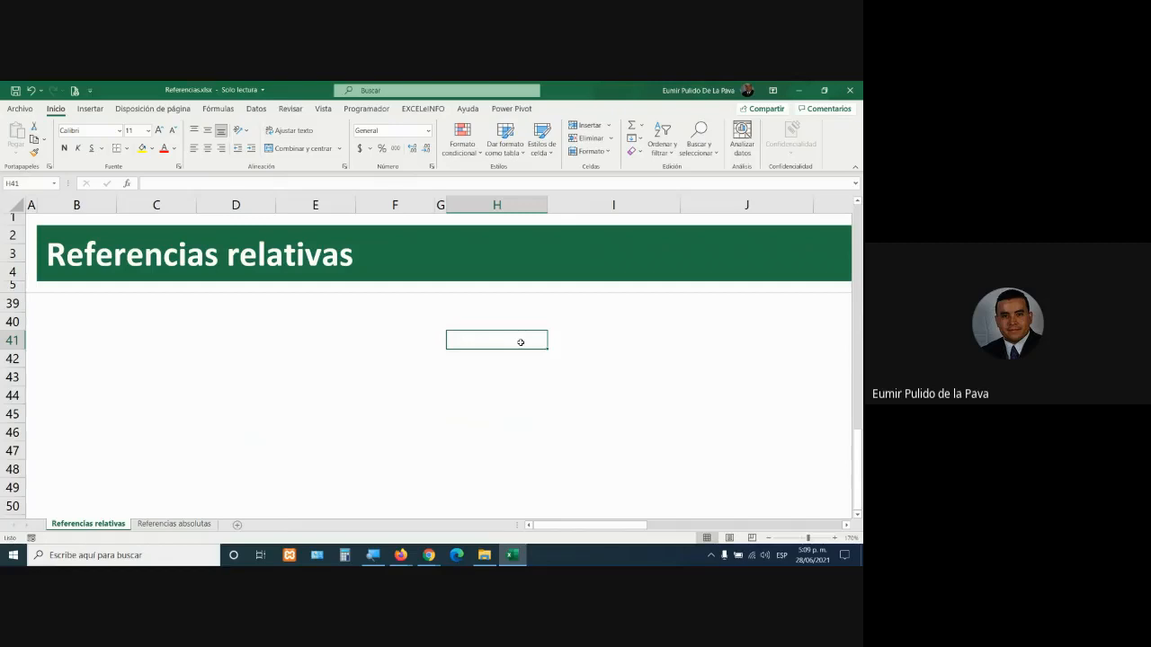
click(112, 341)
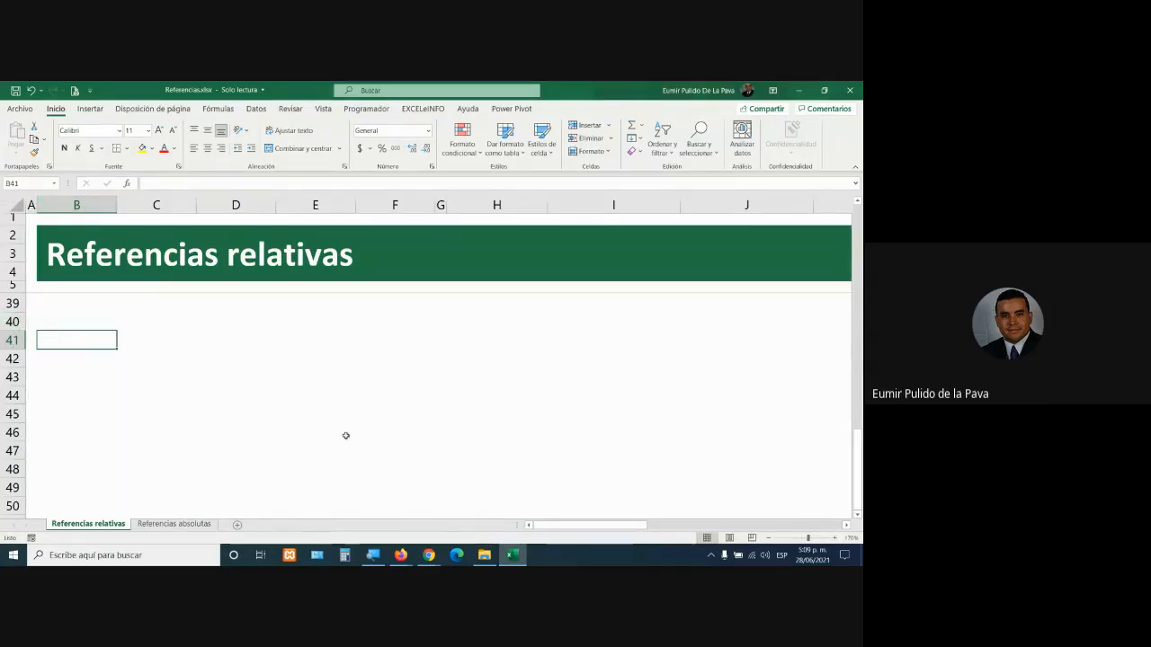
Select example cells from B6 to the Importe header in I10, and highlight "es mediante la letra de la columna, seguida del número de la fila"
scroll(347, 434, up, 12)
click(87, 303)
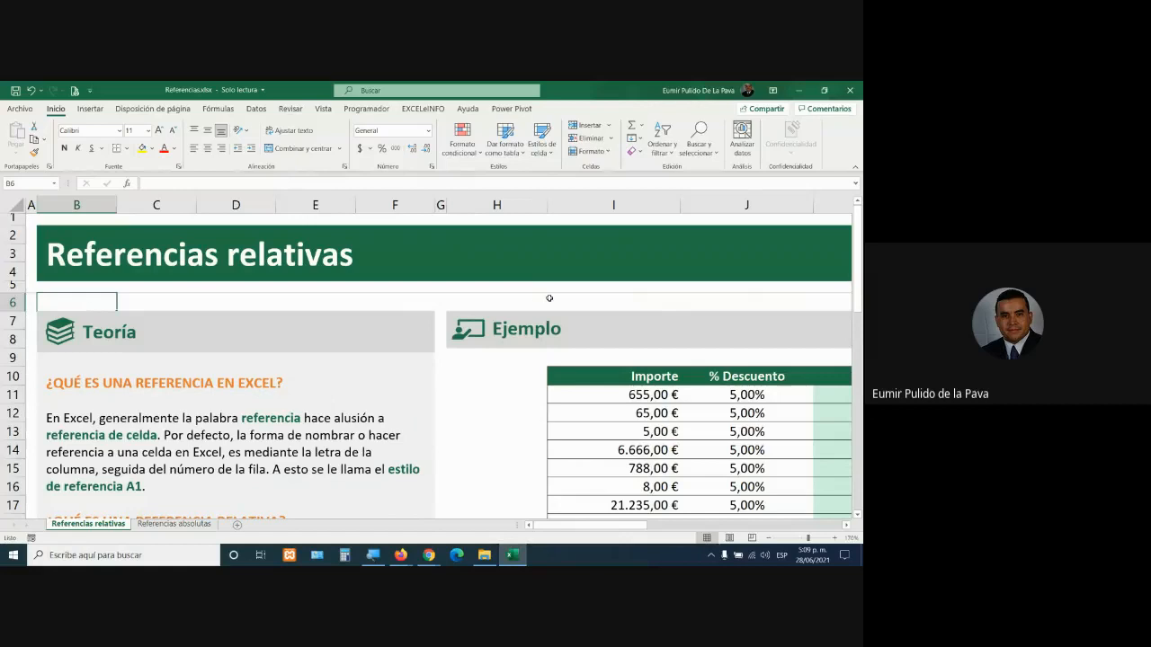
click(551, 299)
click(563, 333)
click(564, 359)
click(573, 370)
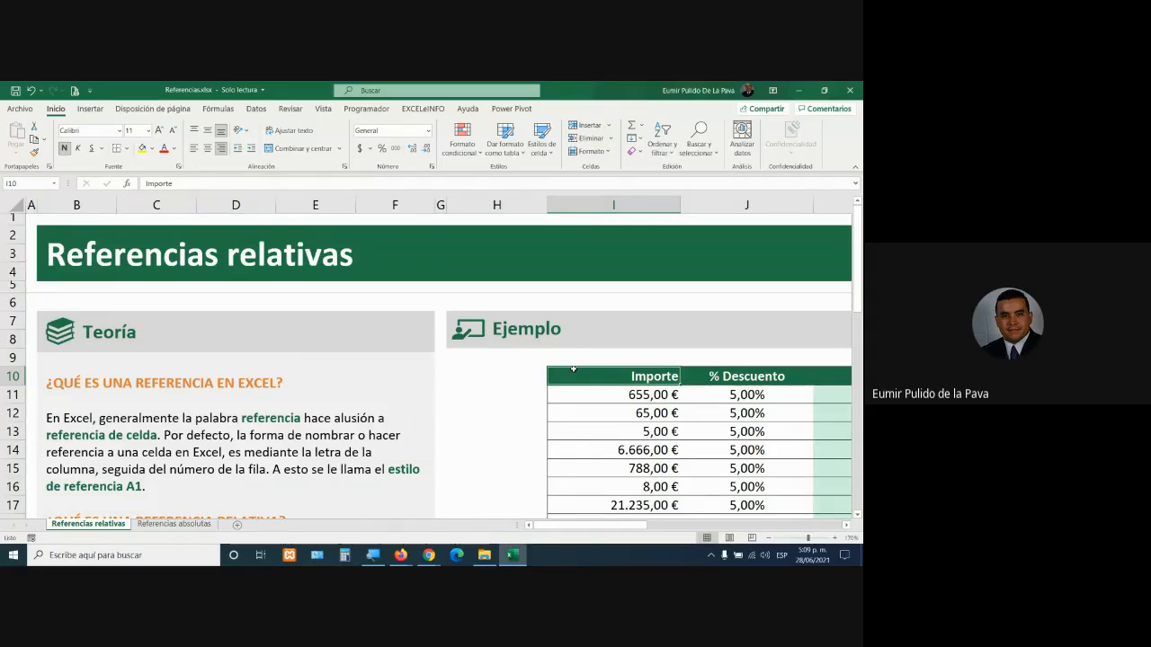
click(226, 453)
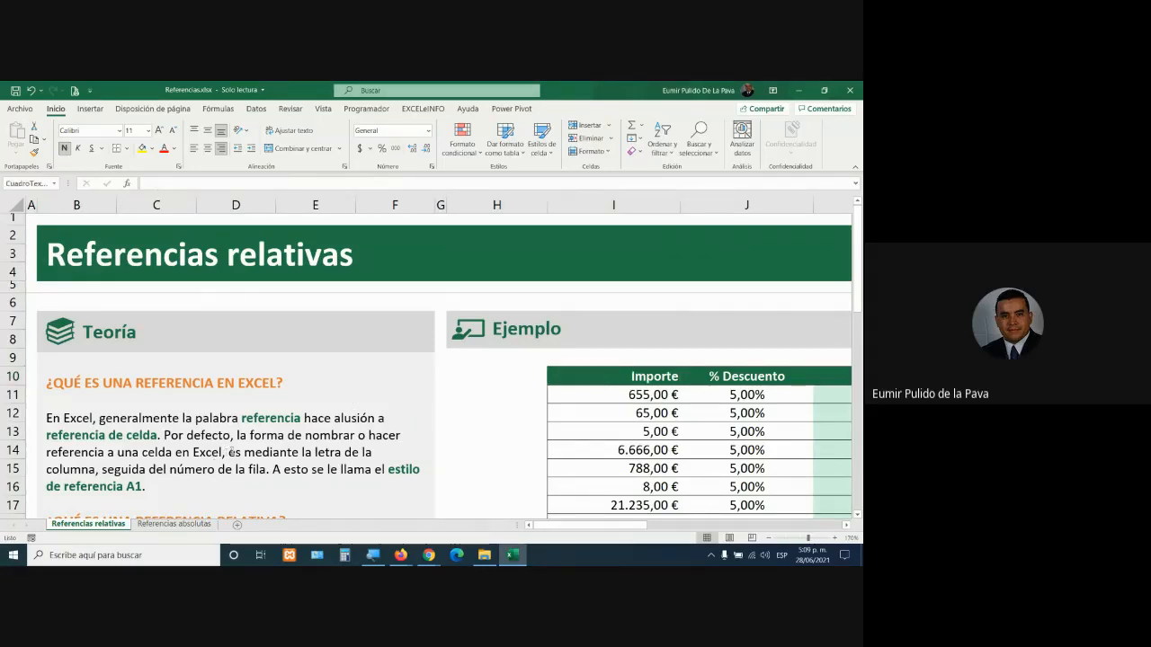
drag(230, 453, 265, 471)
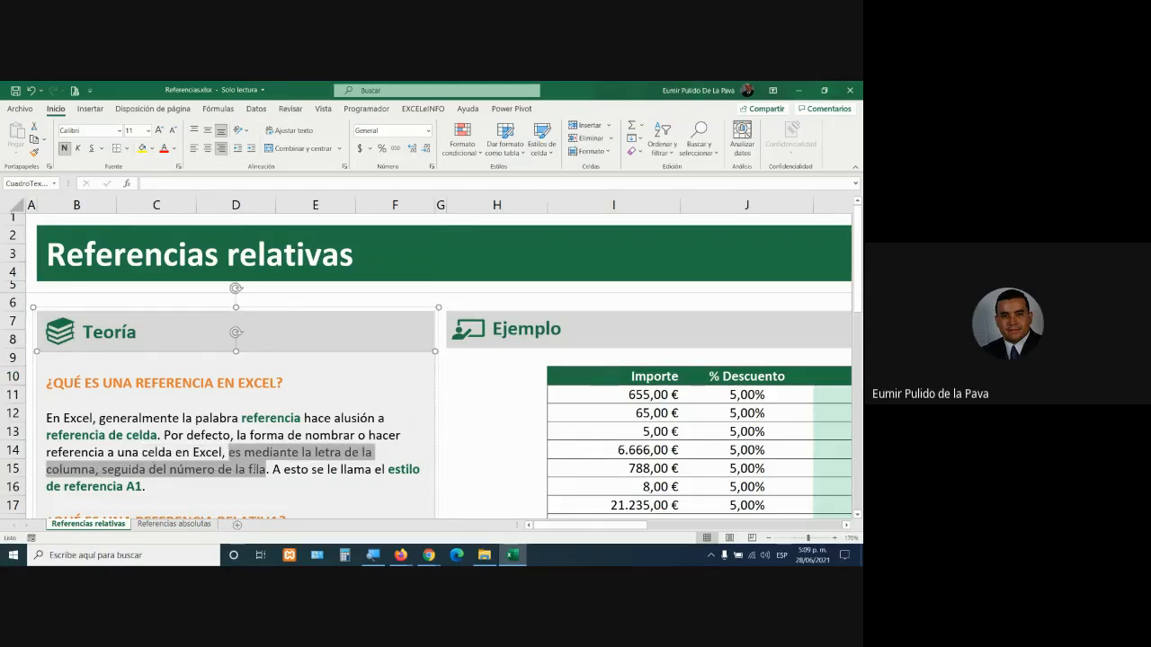
Select several cells in columns H and I beside the Importe table, ending on H12, to check each cell's reference
click(531, 432)
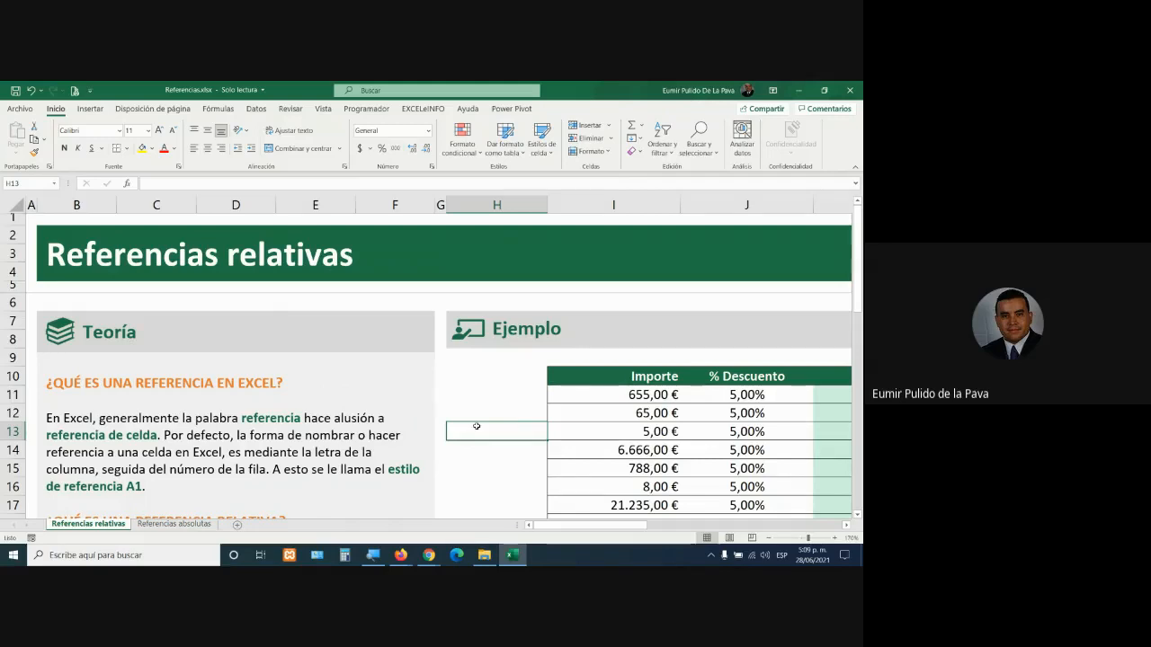
click(490, 396)
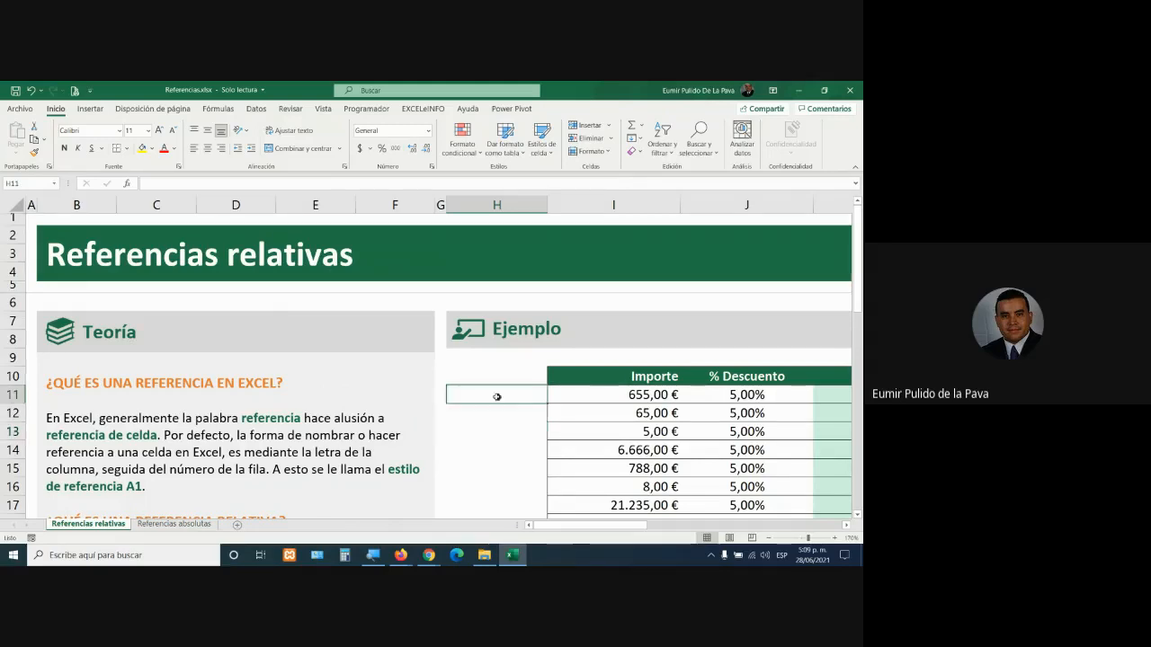
click(497, 372)
click(490, 412)
click(489, 454)
click(500, 374)
click(629, 375)
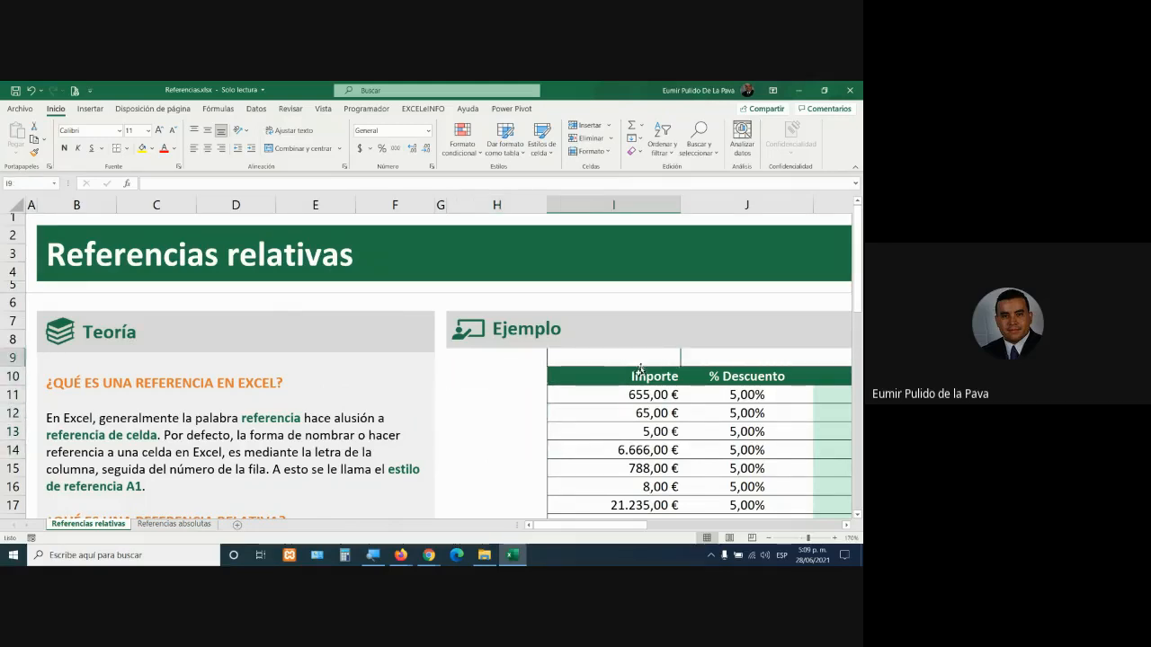
click(601, 410)
click(496, 414)
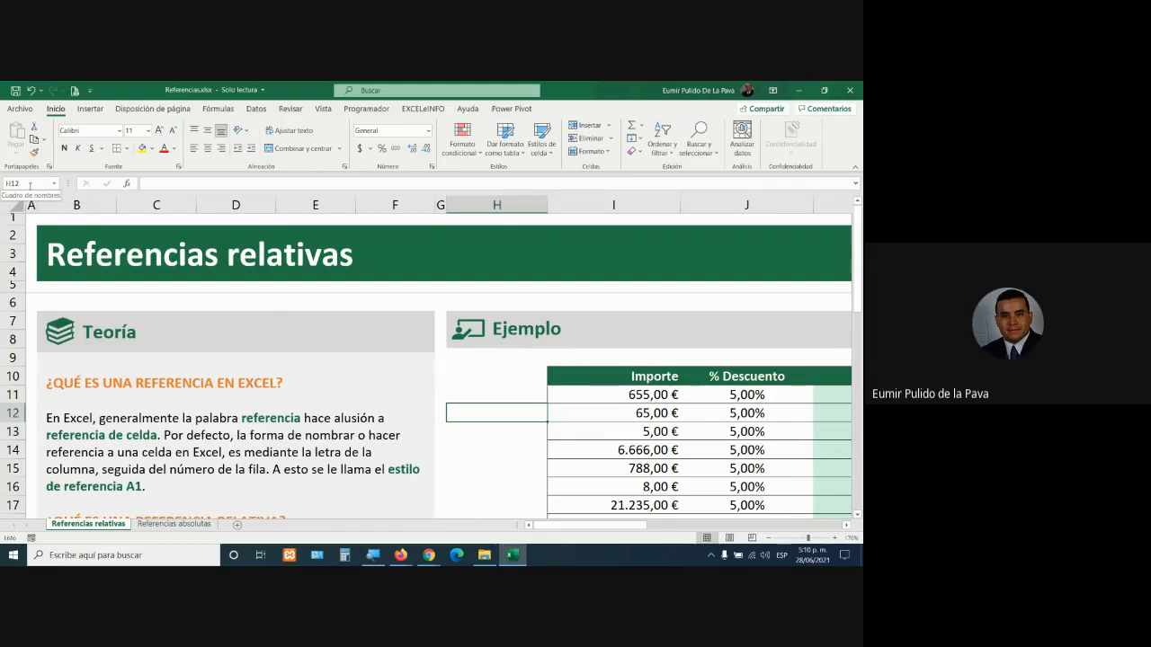
Highlight "A esto se le llama el estilo de referencia A1" and illustrate the style by selecting cells H12, I6, I9 and H6
drag(273, 469, 141, 486)
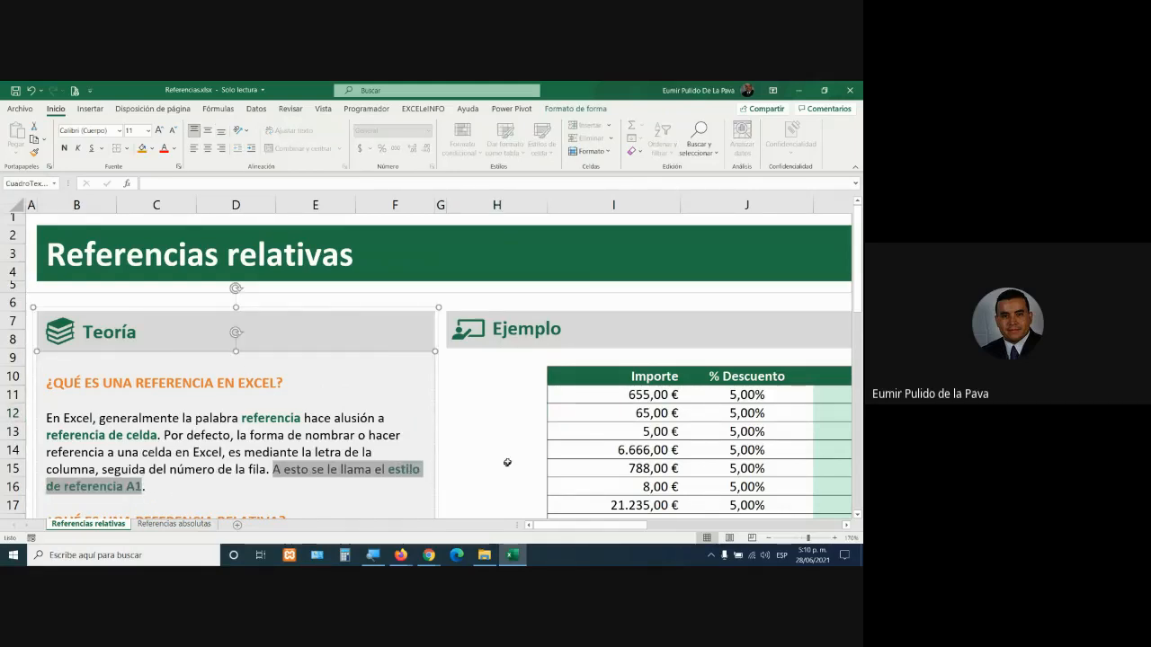
click(517, 412)
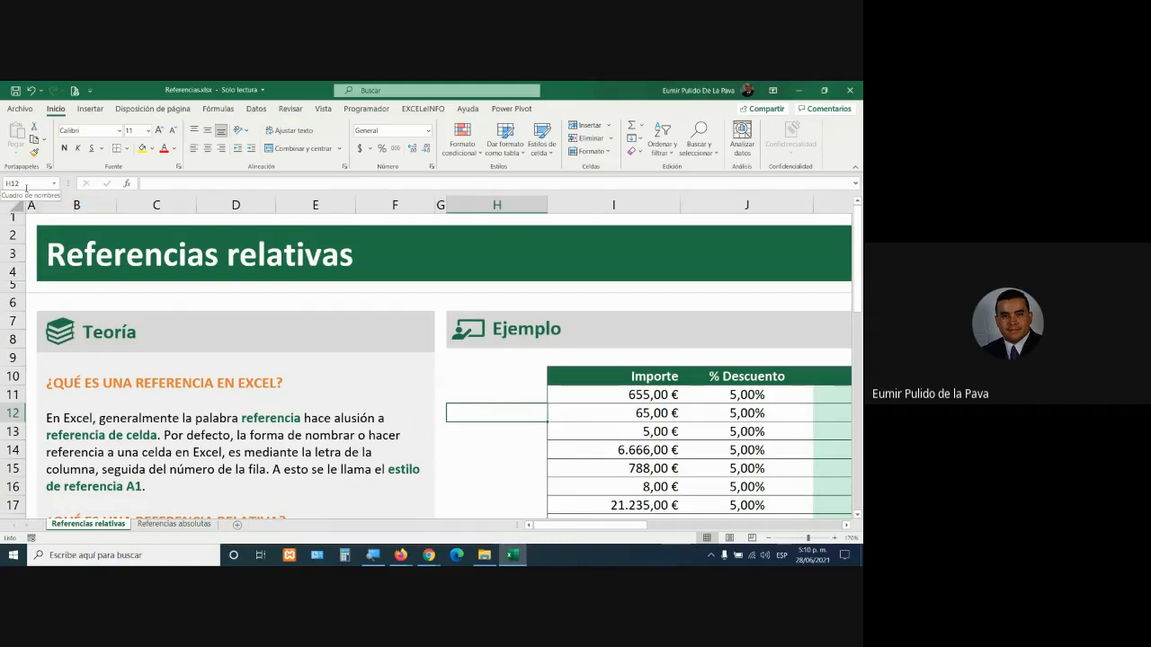
click(630, 301)
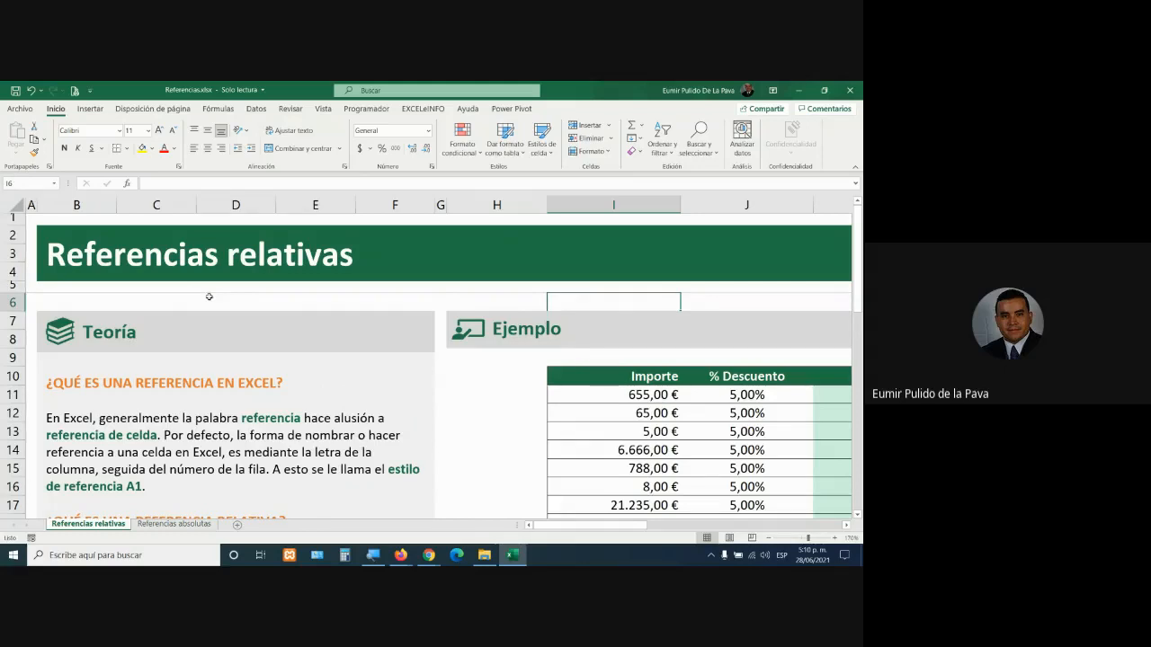
click(604, 360)
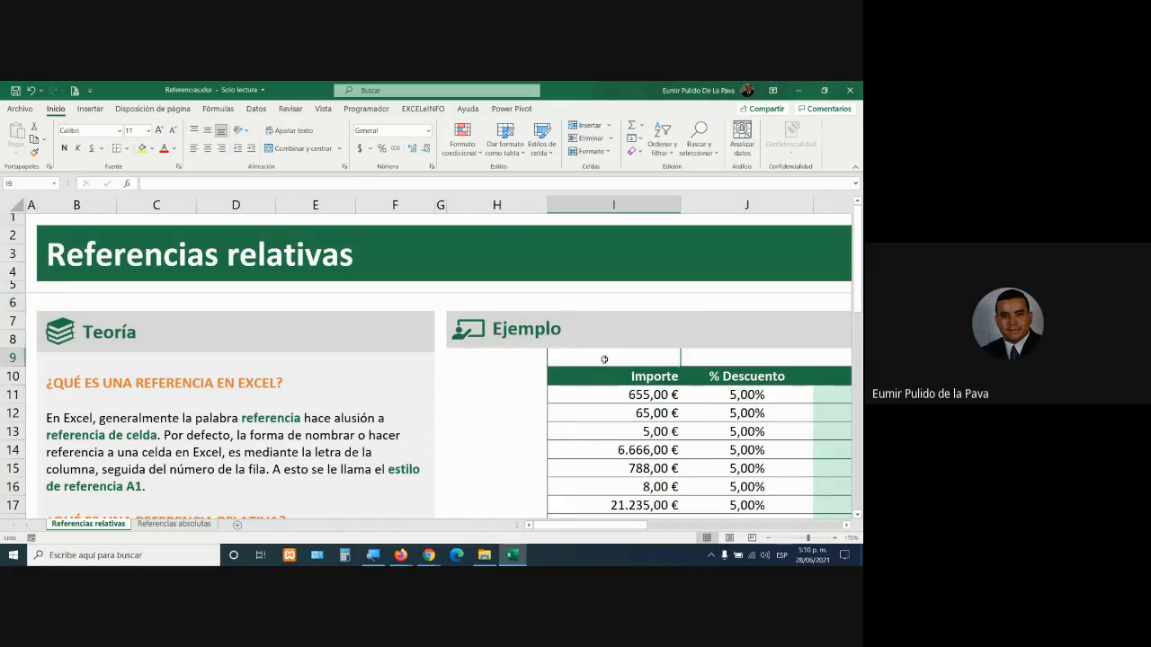
click(517, 410)
click(447, 300)
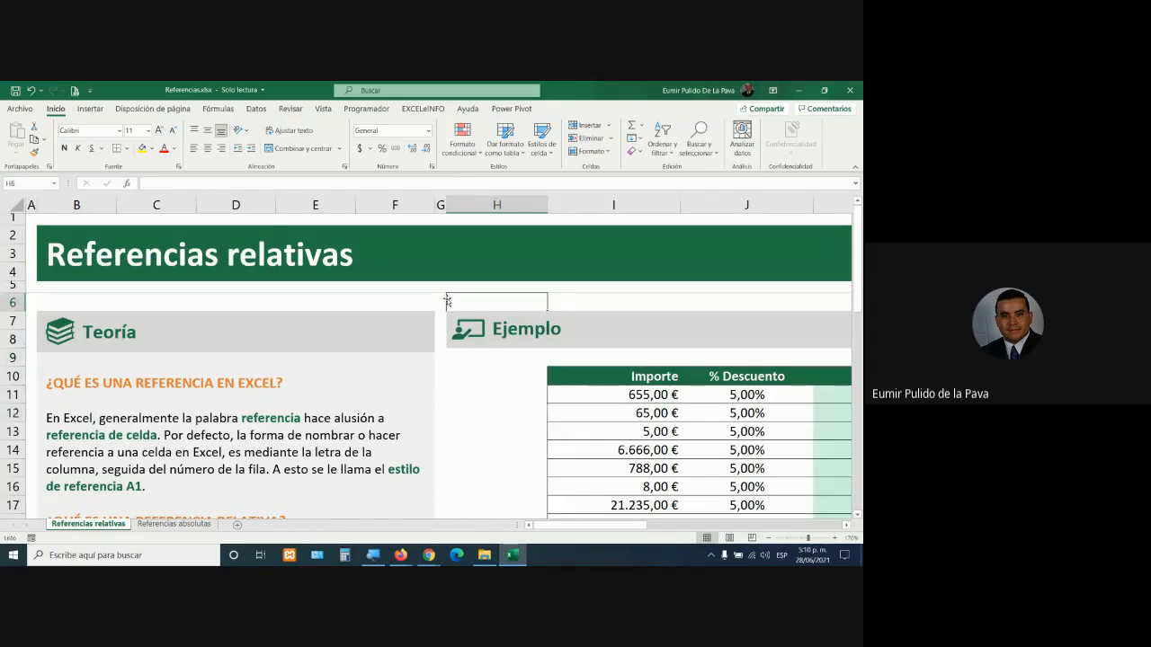
Read the ¿QUÉ ES UNA REFERENCIA RELATIVA? paragraph, highlighting its opening sentence, the =A1*B4 example, and the phrases on filling downward and the following cells
scroll(313, 413, down, 1)
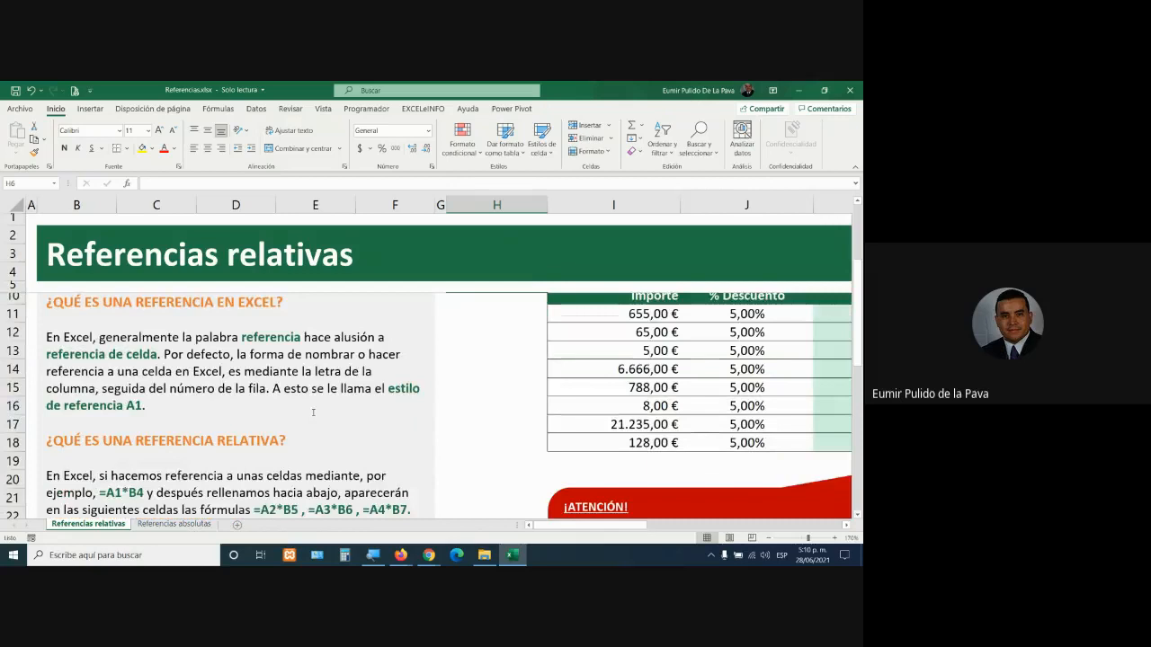
scroll(313, 413, down, 1)
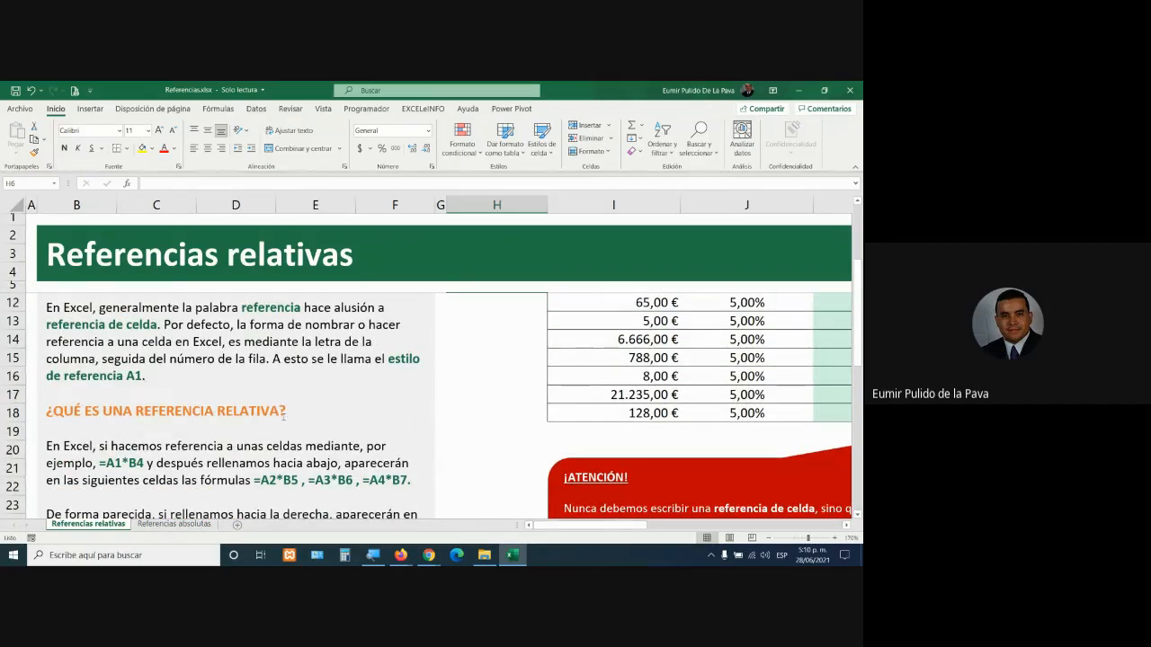
click(57, 446)
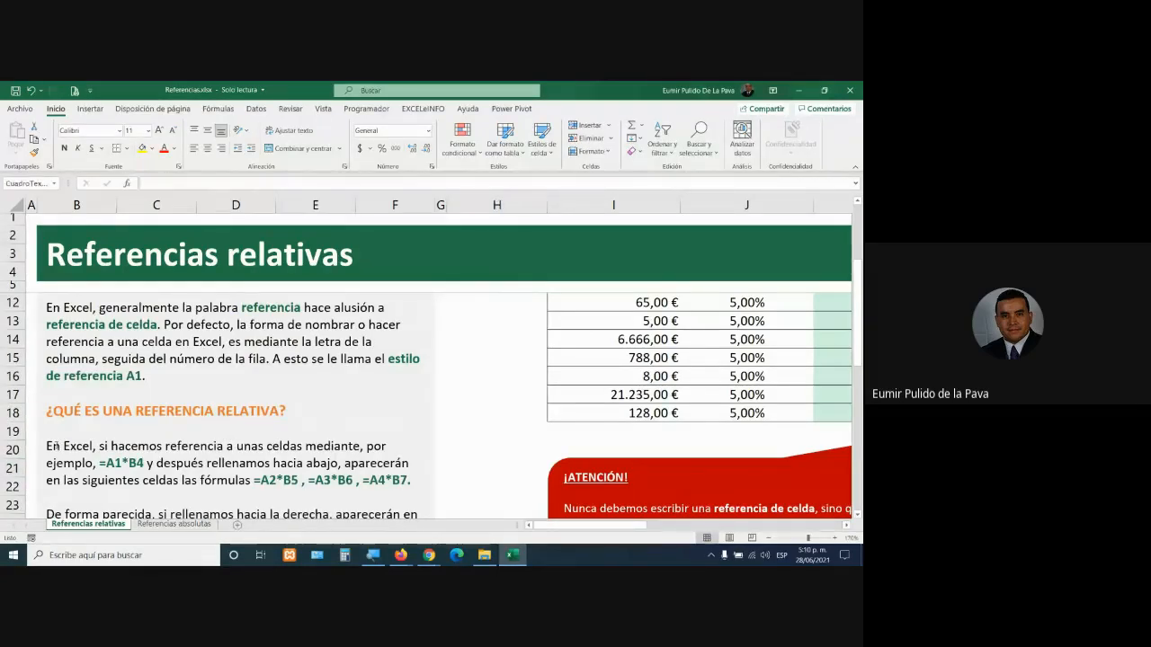
drag(56, 446, 359, 446)
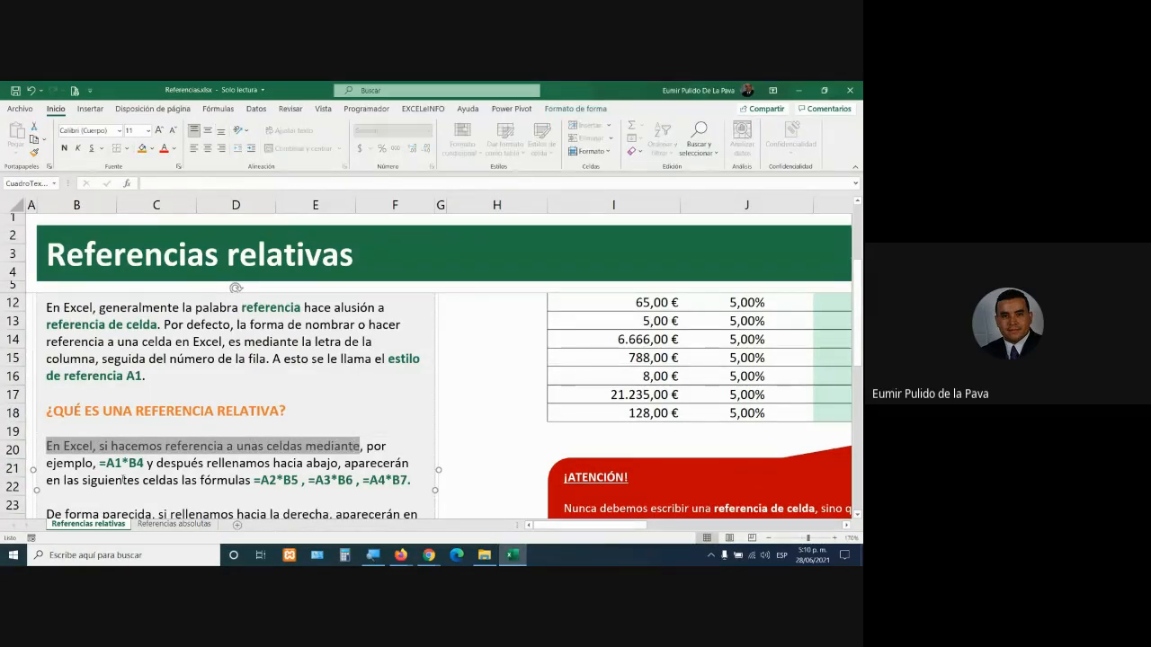
drag(99, 463, 145, 463)
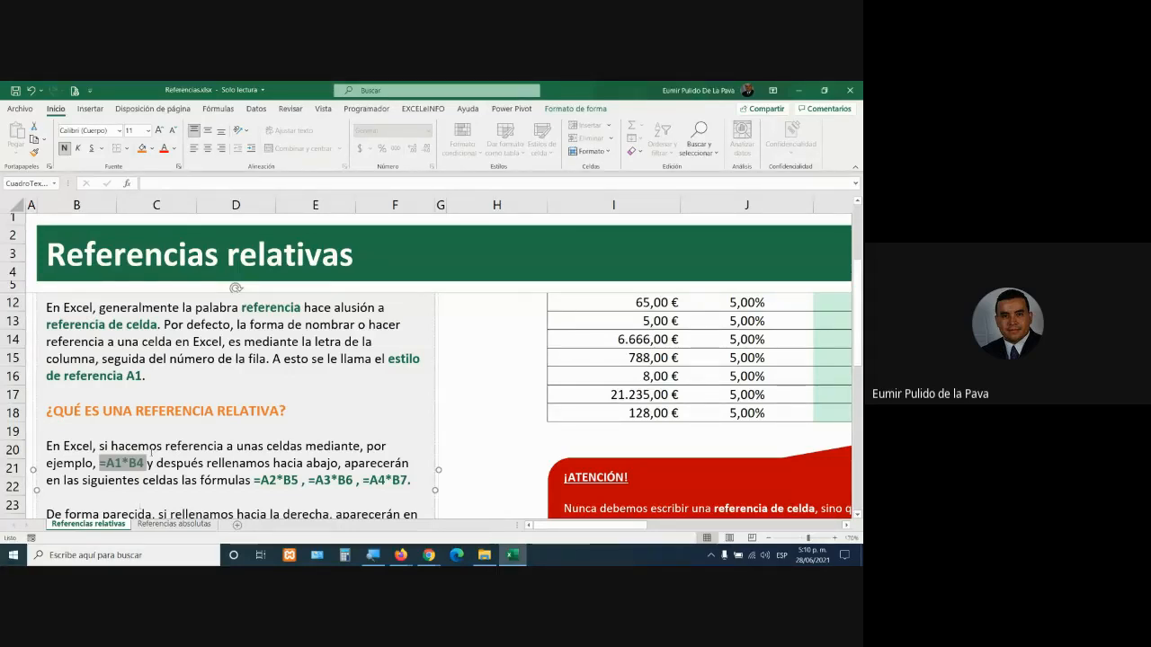
drag(157, 464, 323, 464)
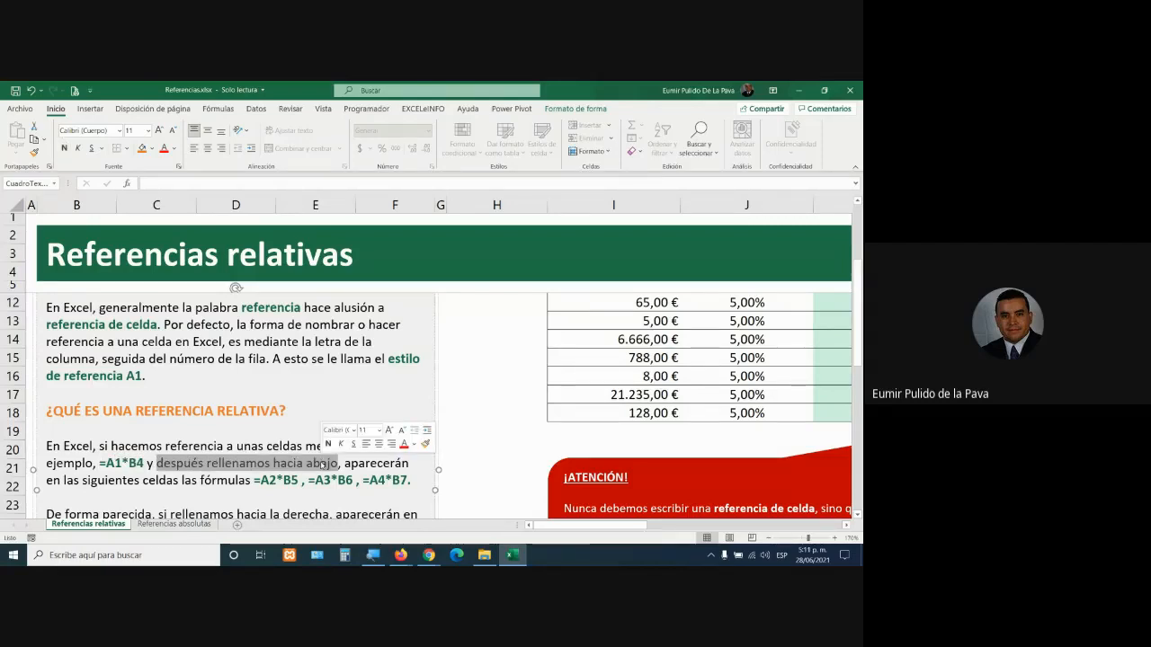
drag(90, 481, 247, 486)
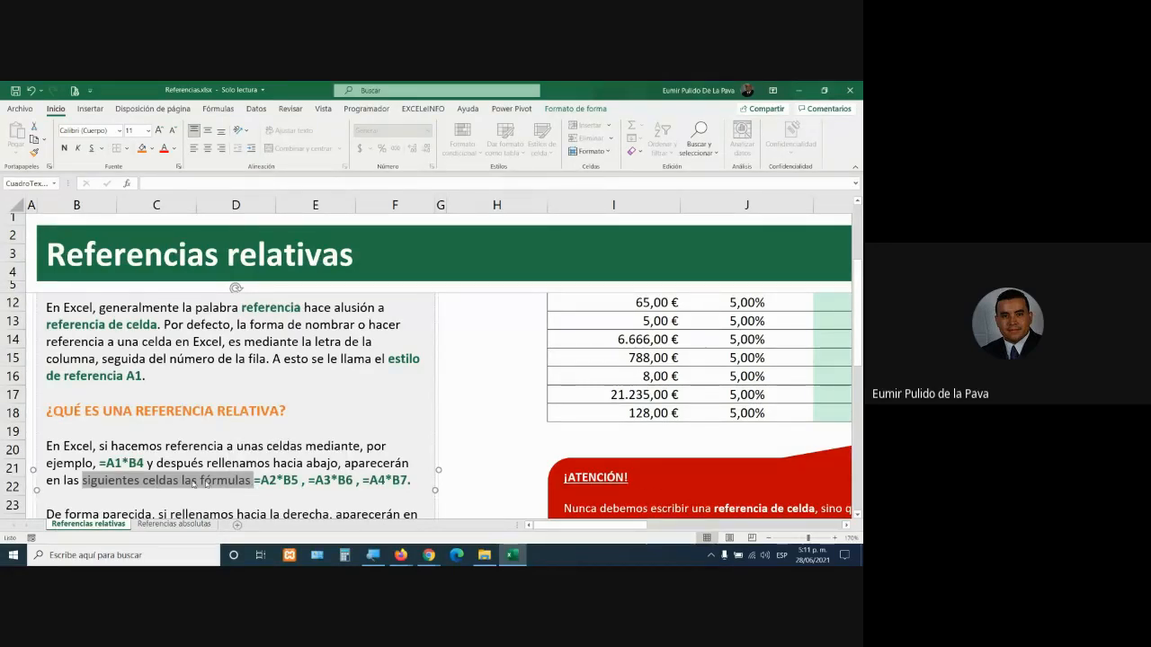
Compare the formula =A2*B5 with =A1*B4 in the theory text, highlighting how the second reference changes from B4 to B5
drag(260, 480, 301, 481)
drag(106, 463, 144, 463)
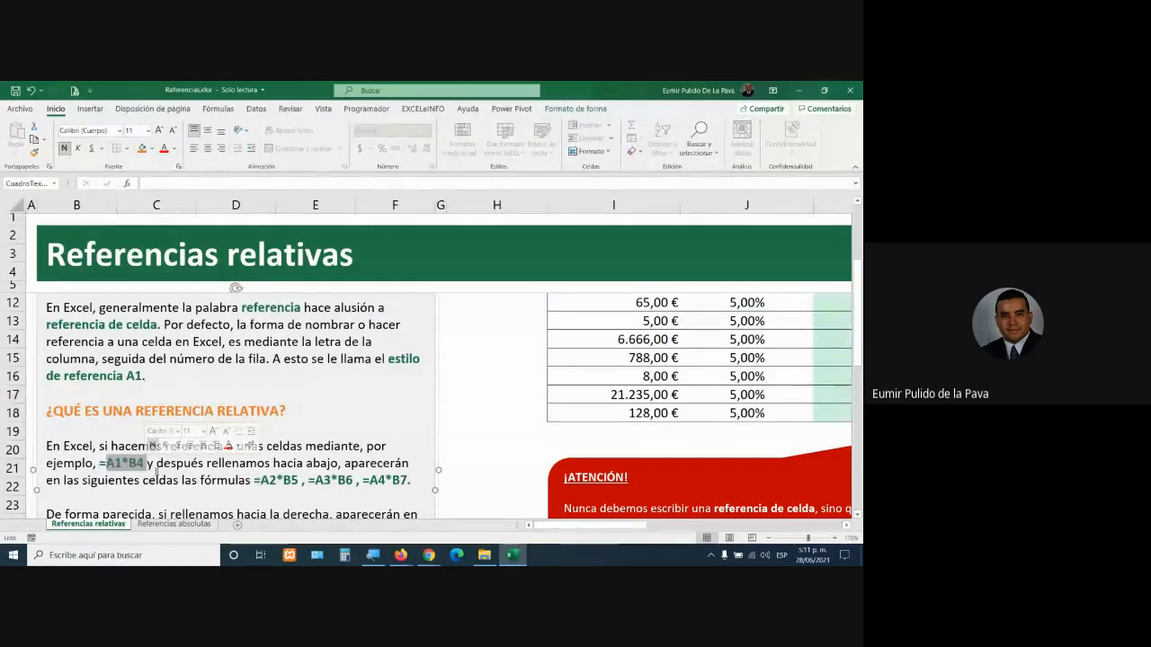
drag(128, 463, 144, 463)
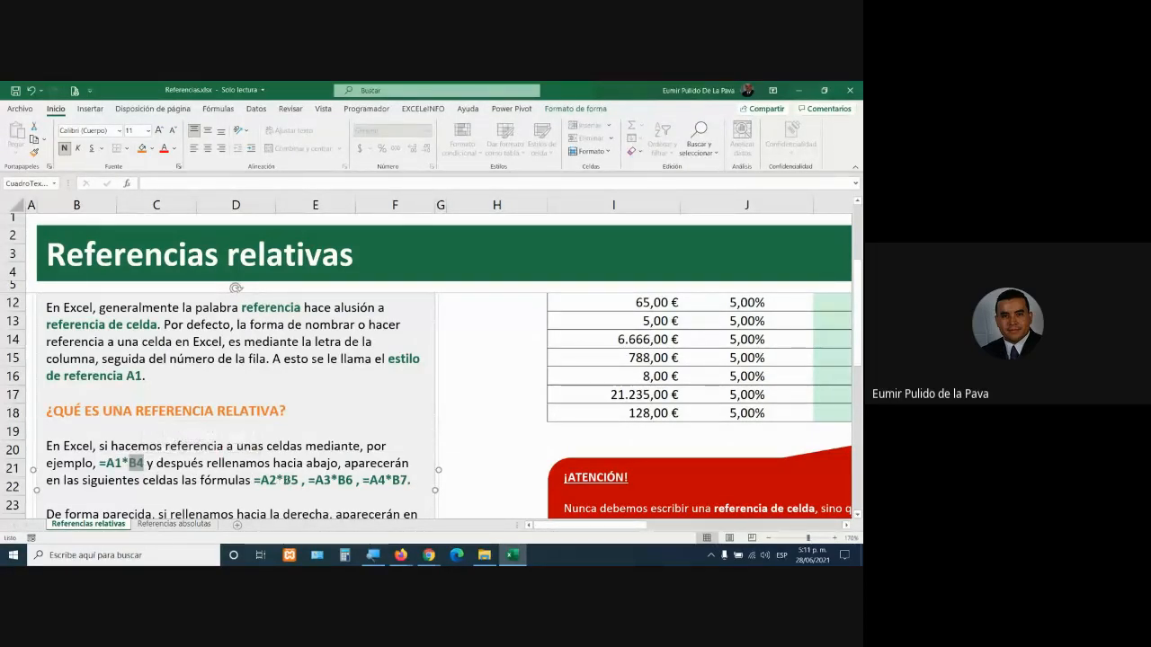
drag(284, 481, 296, 482)
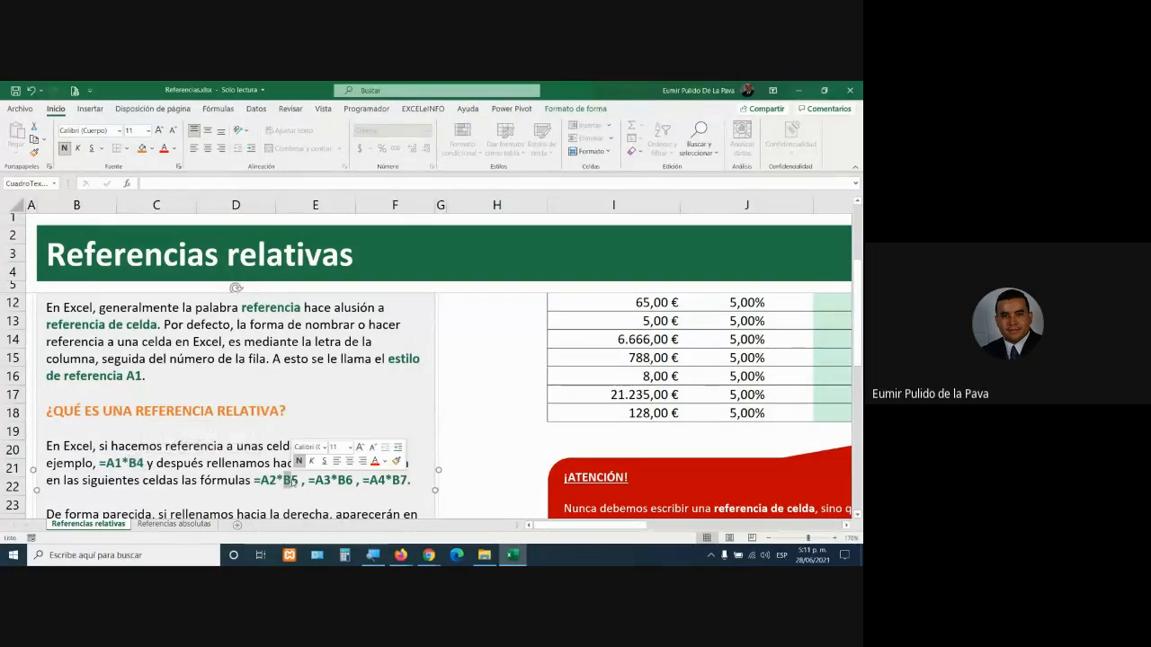
Highlight the formulas =A3*B6 and =A4*B7 in the theory text, ending on the reference B7
drag(316, 481, 407, 481)
click(381, 483)
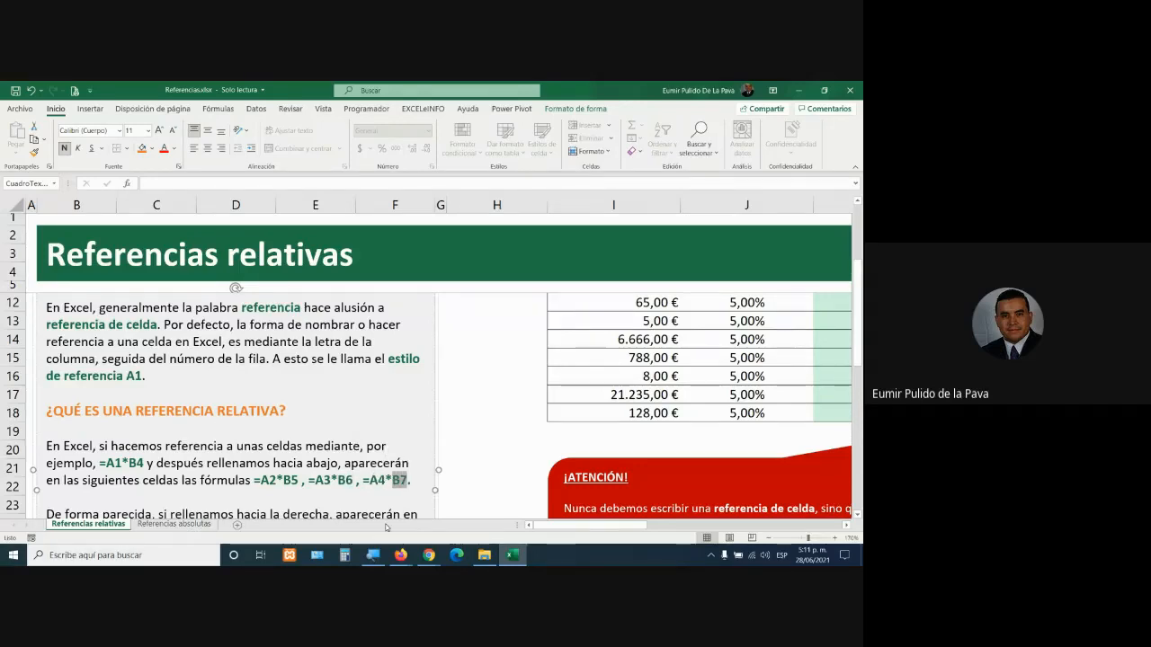
Move the red ¡ATENCIÓN! callout a few rows down, away from the discount table
drag(618, 526, 687, 528)
click(472, 457)
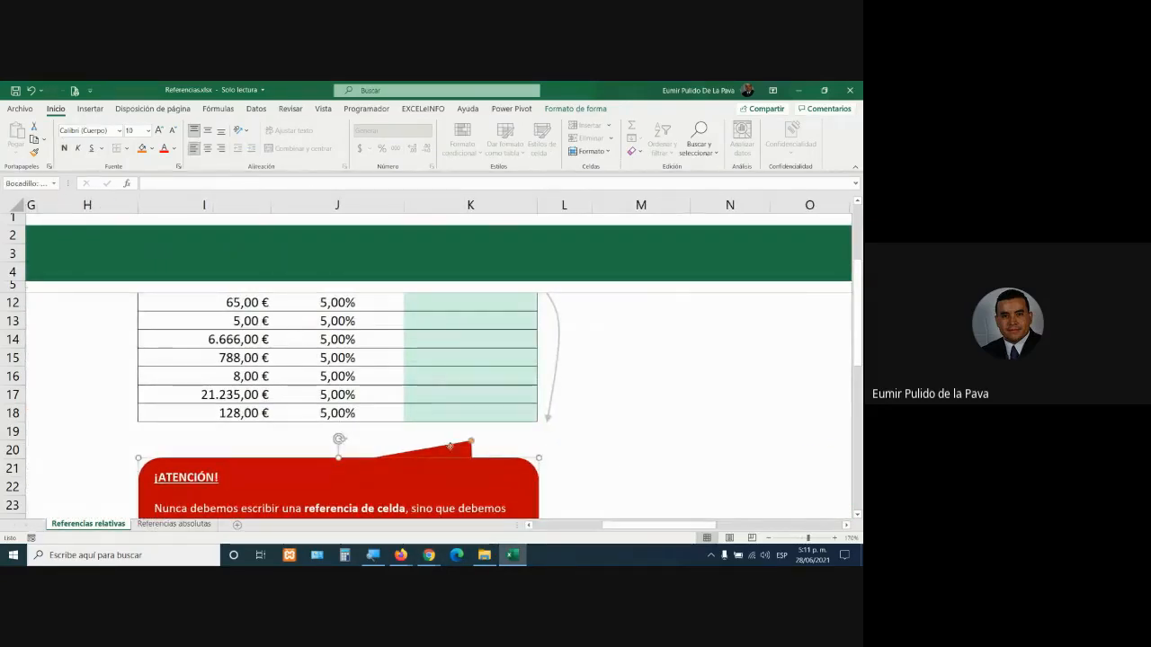
drag(449, 446, 451, 507)
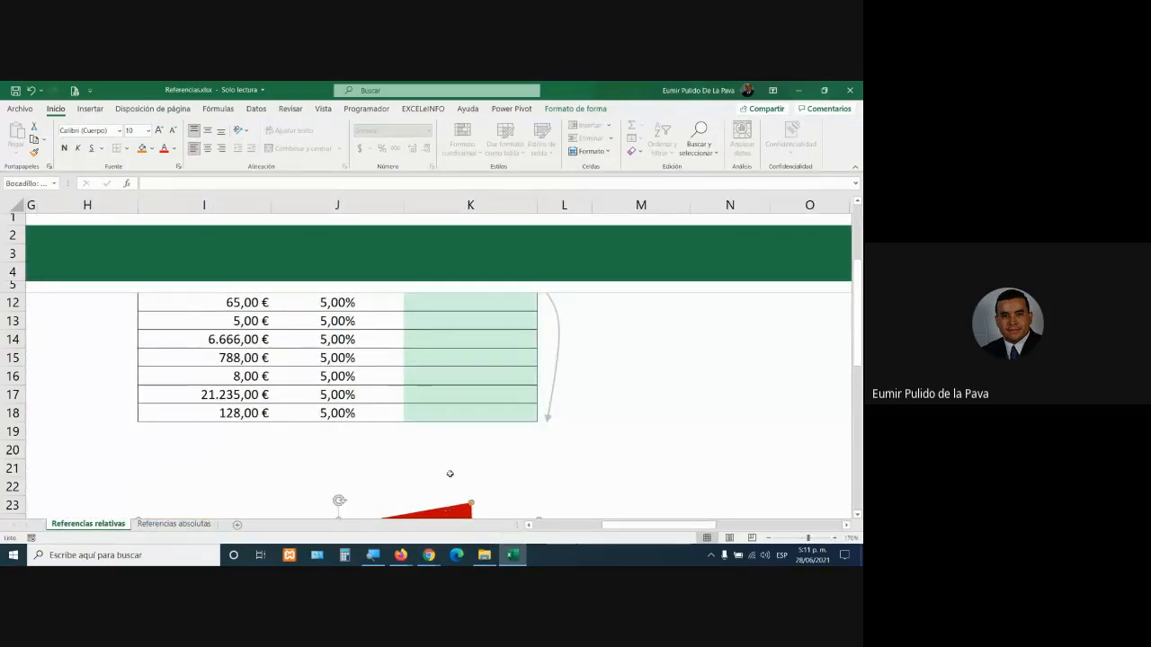
scroll(450, 473, up, 1)
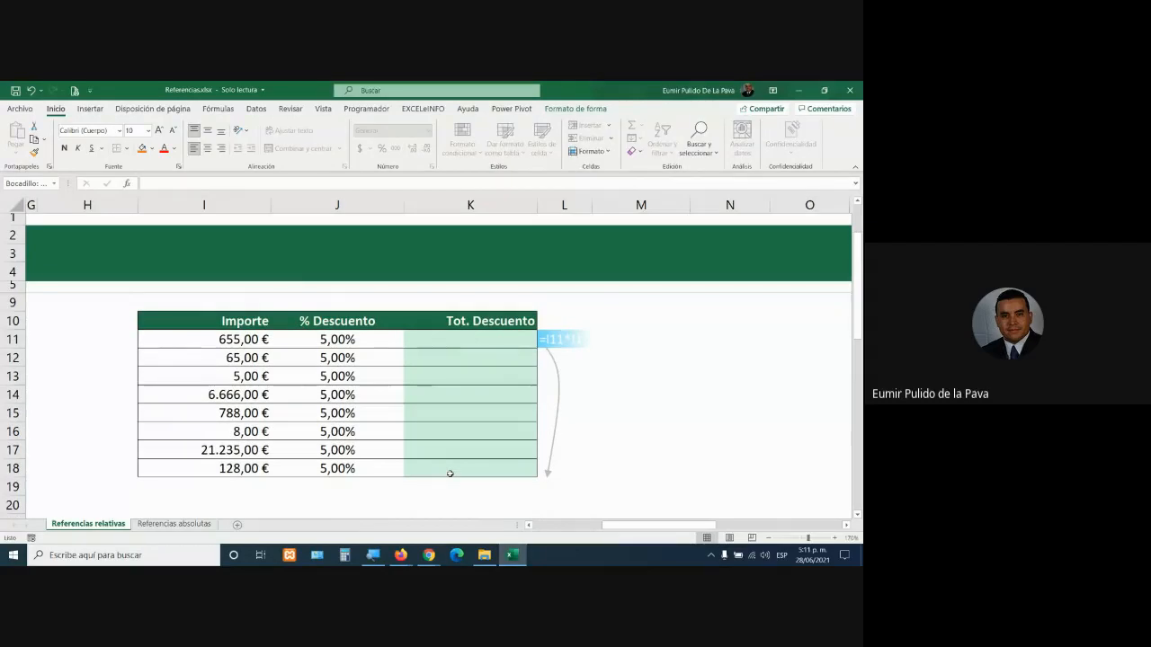
Point out the first Tot. Descuento cell K11 and its operands, Importe in I11 and % Descuento in J11
click(477, 335)
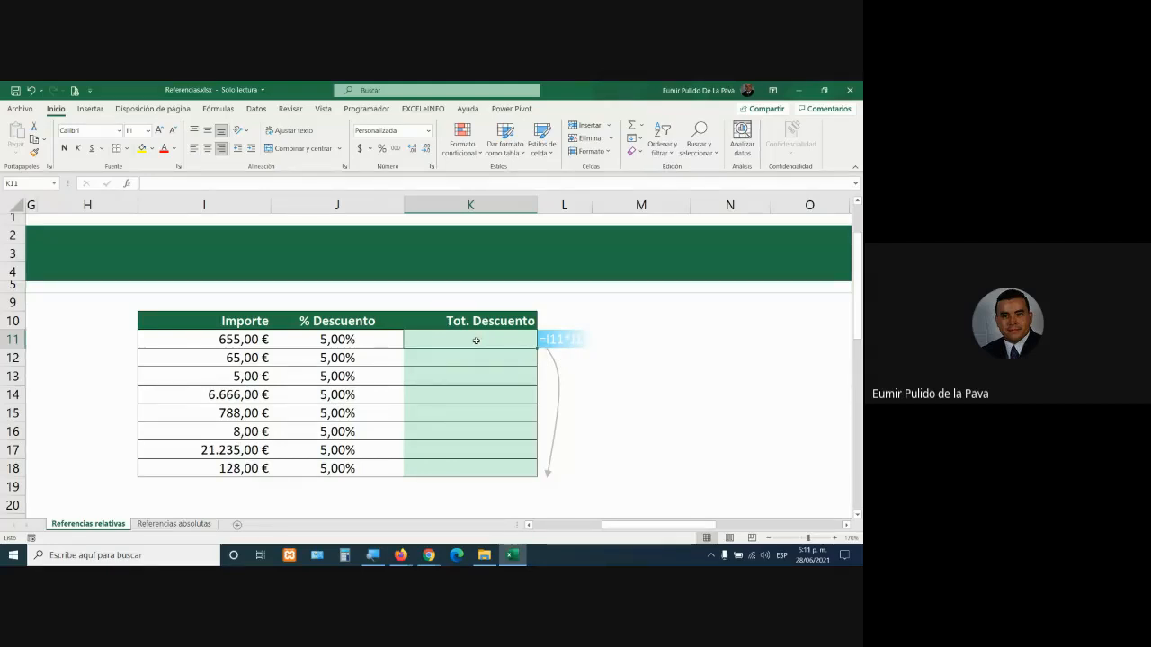
click(259, 344)
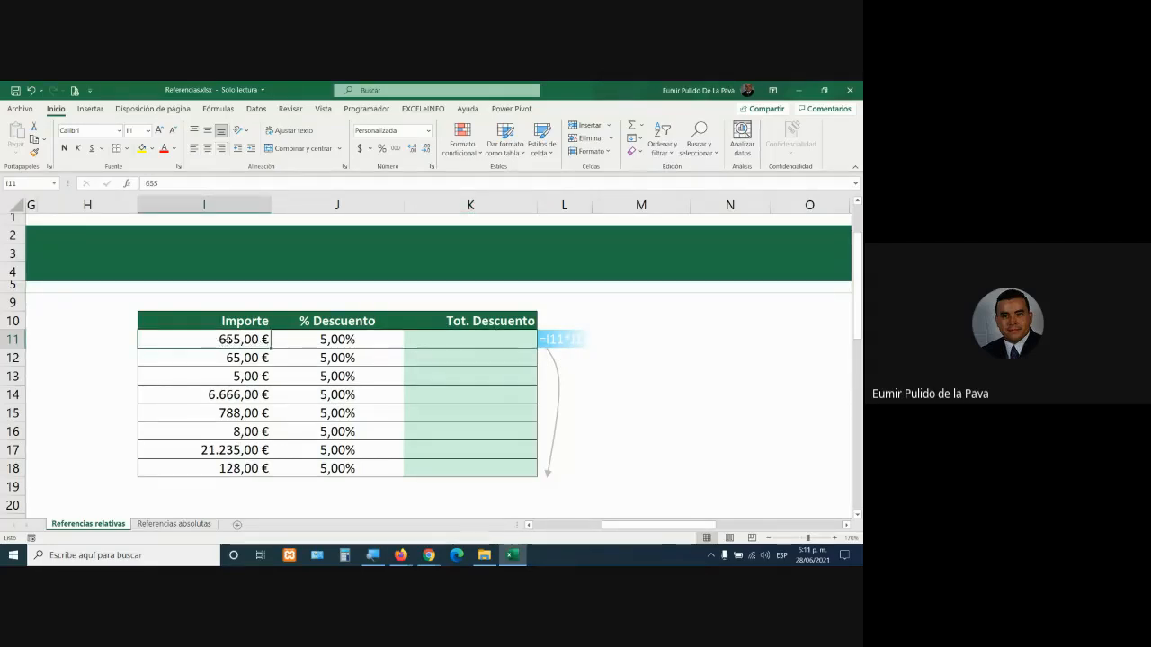
click(316, 339)
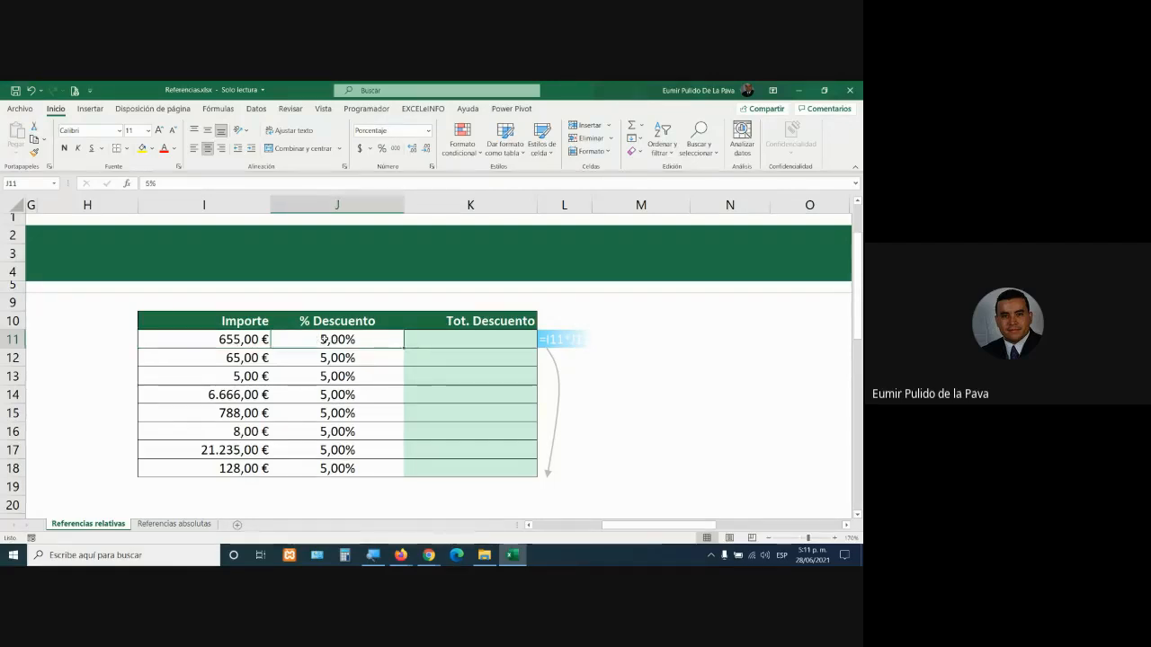
Increase the font size of cell K11 to 14
click(461, 337)
click(159, 130)
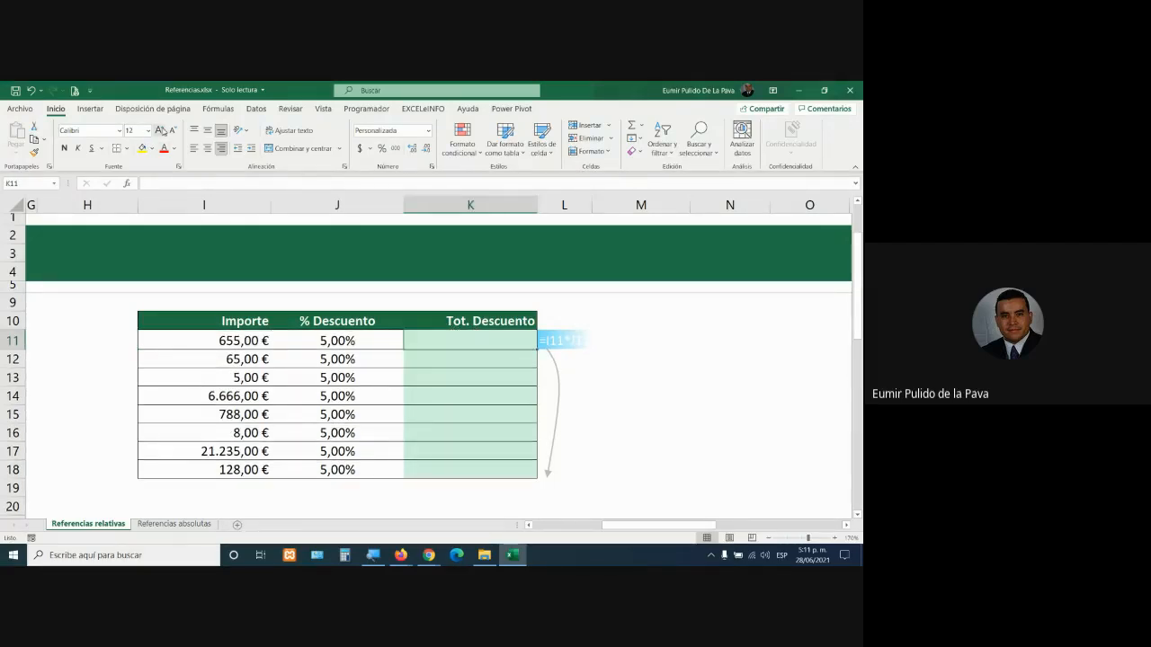
click(159, 131)
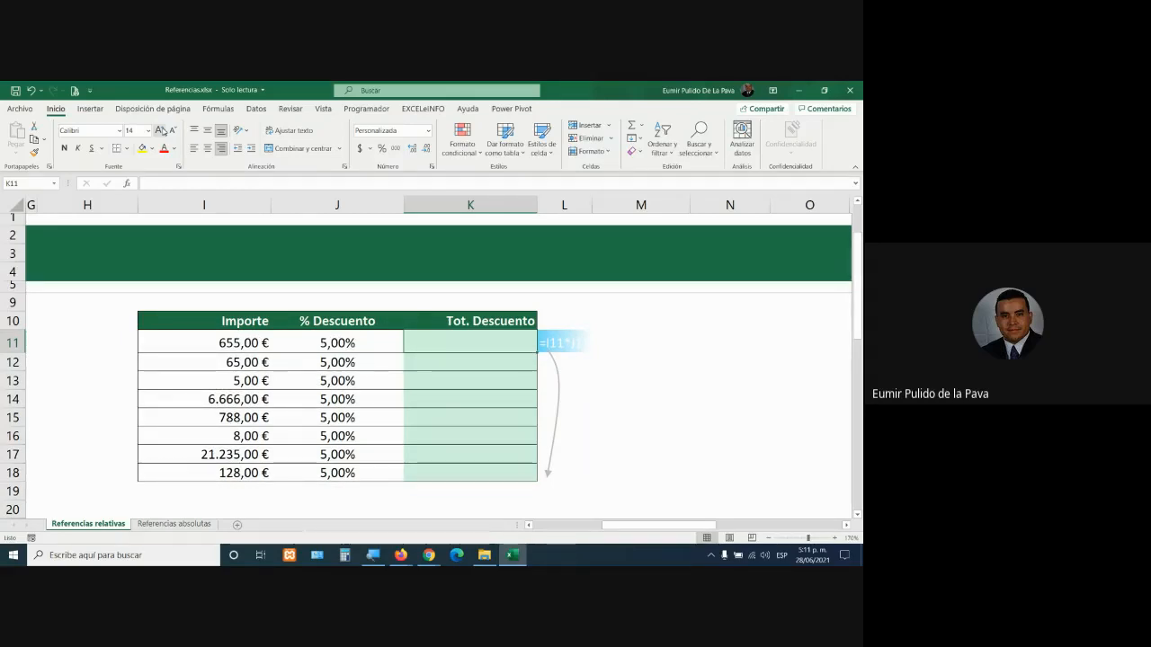
Enter the formula =I11*J11 in K11 by picking the Importe and % Descuento cells of row 11
text(=)
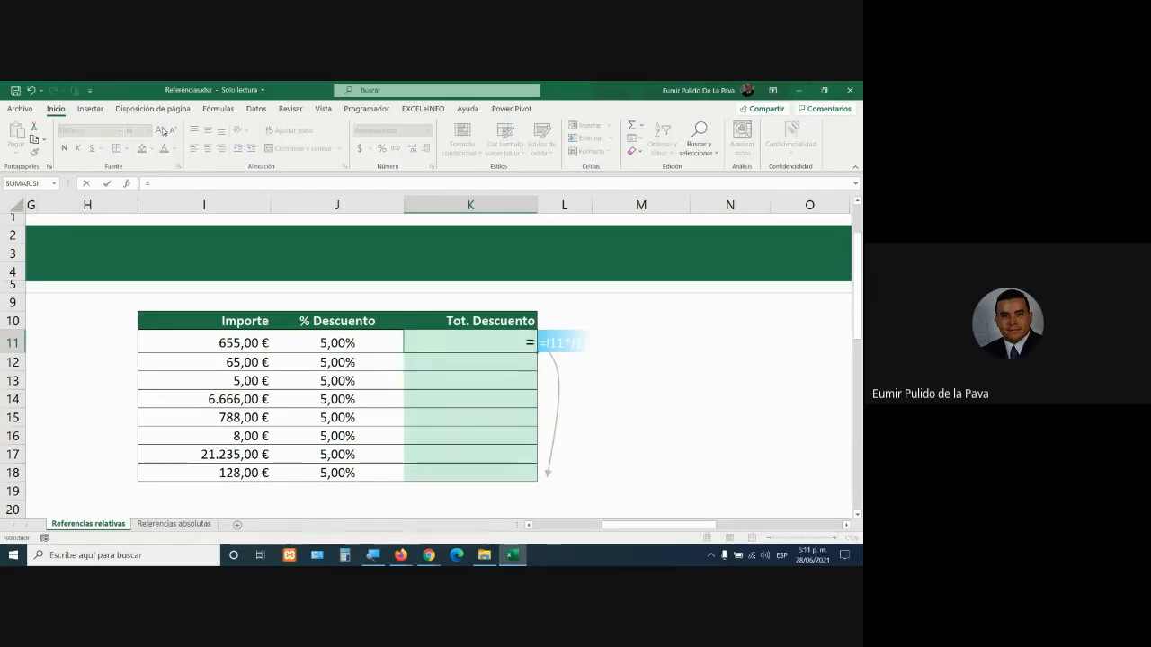
click(225, 343)
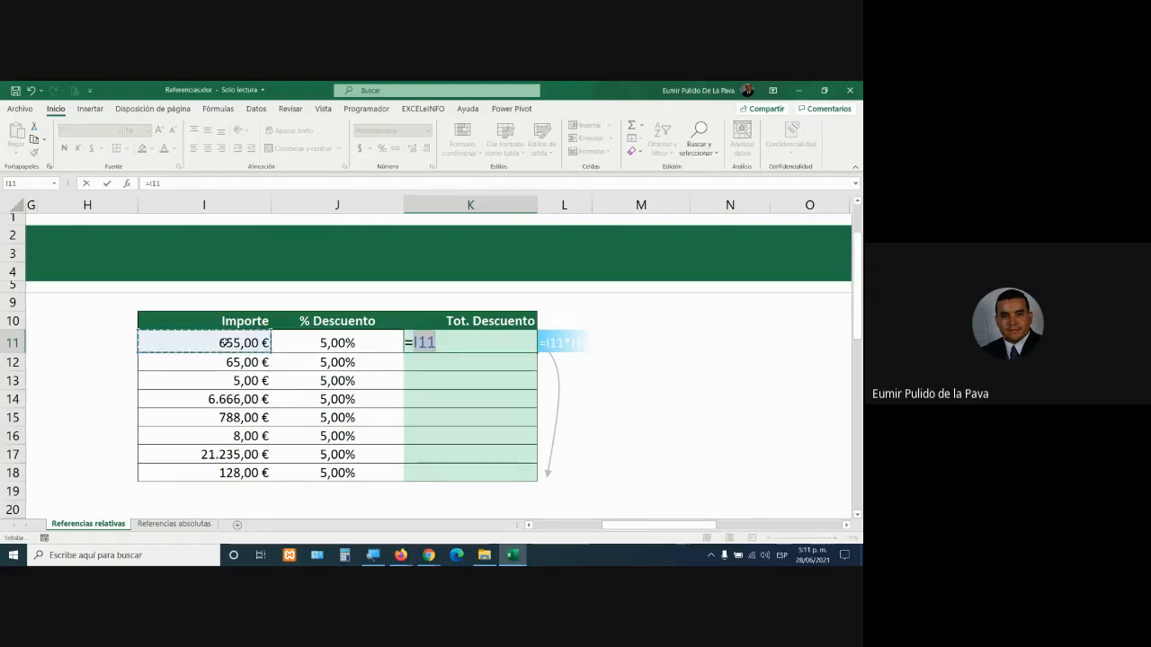
text(*)
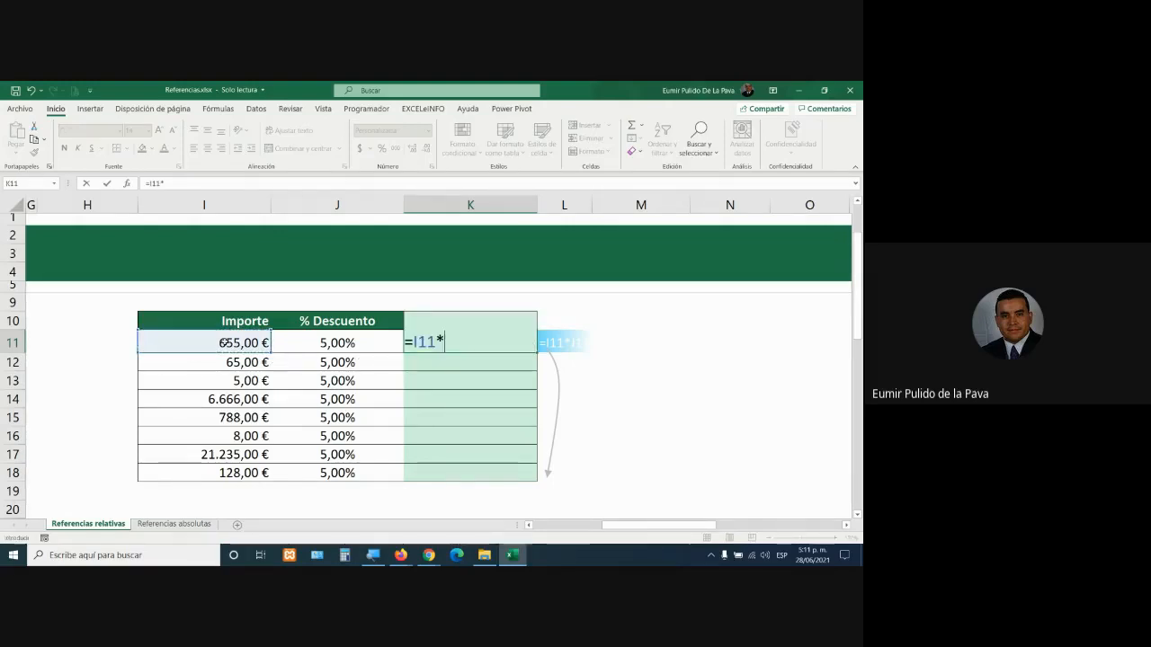
click(326, 343)
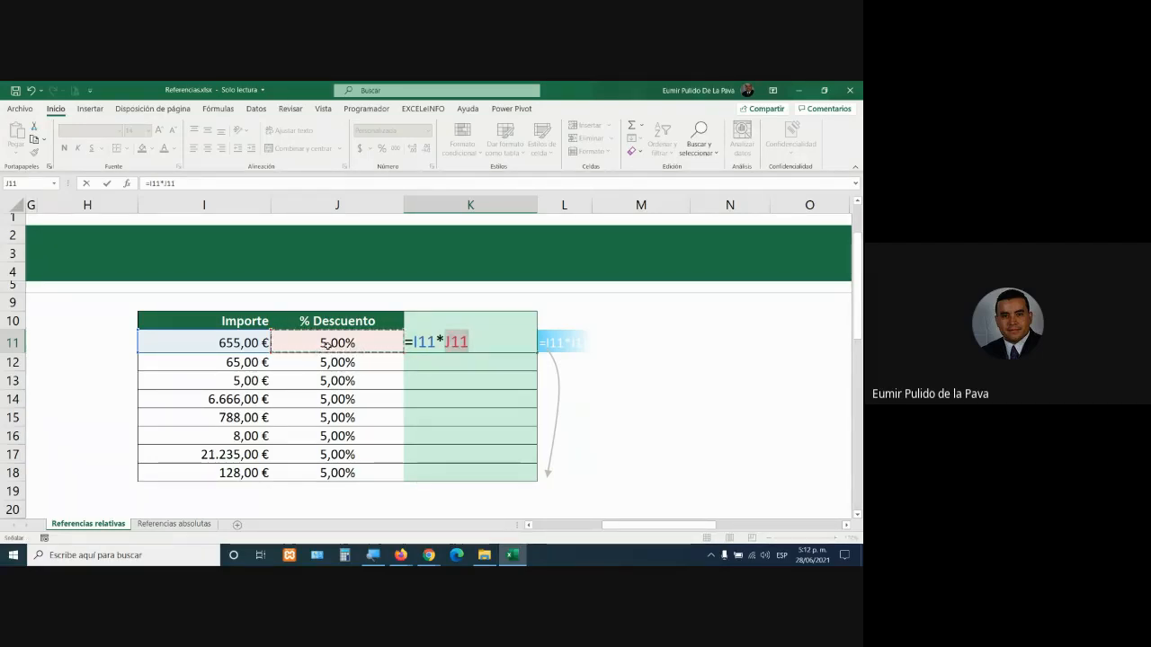
Highlight the I11 and J11 references inside the K11 formula to explain them, and confirm the formula
click(430, 342)
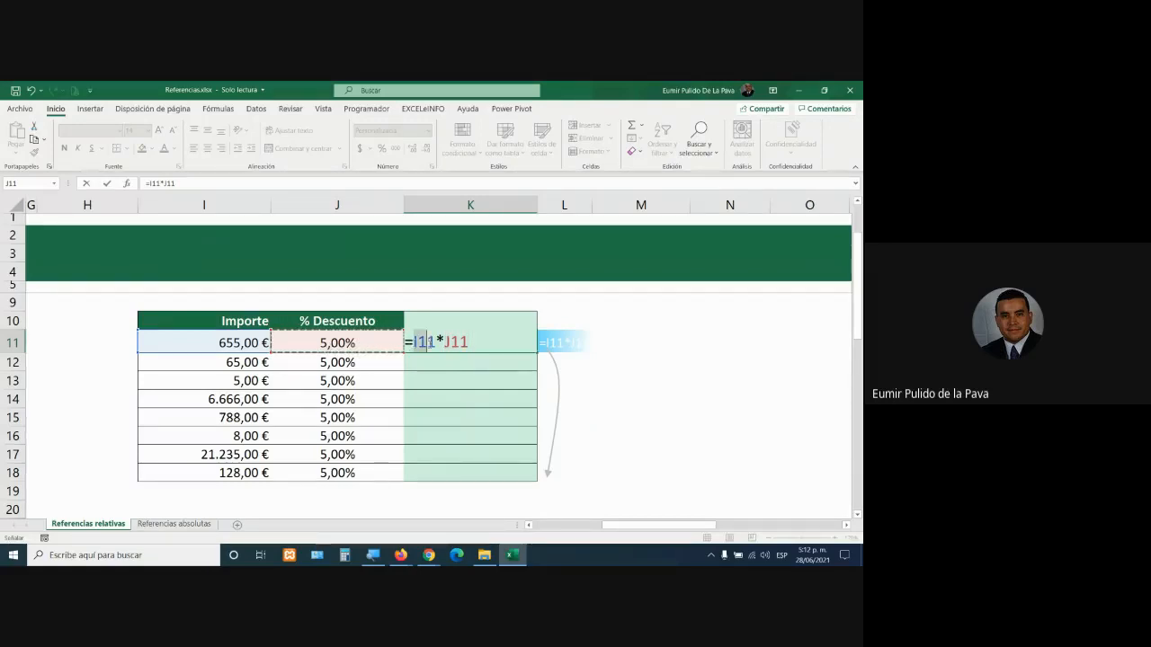
drag(444, 341, 468, 341)
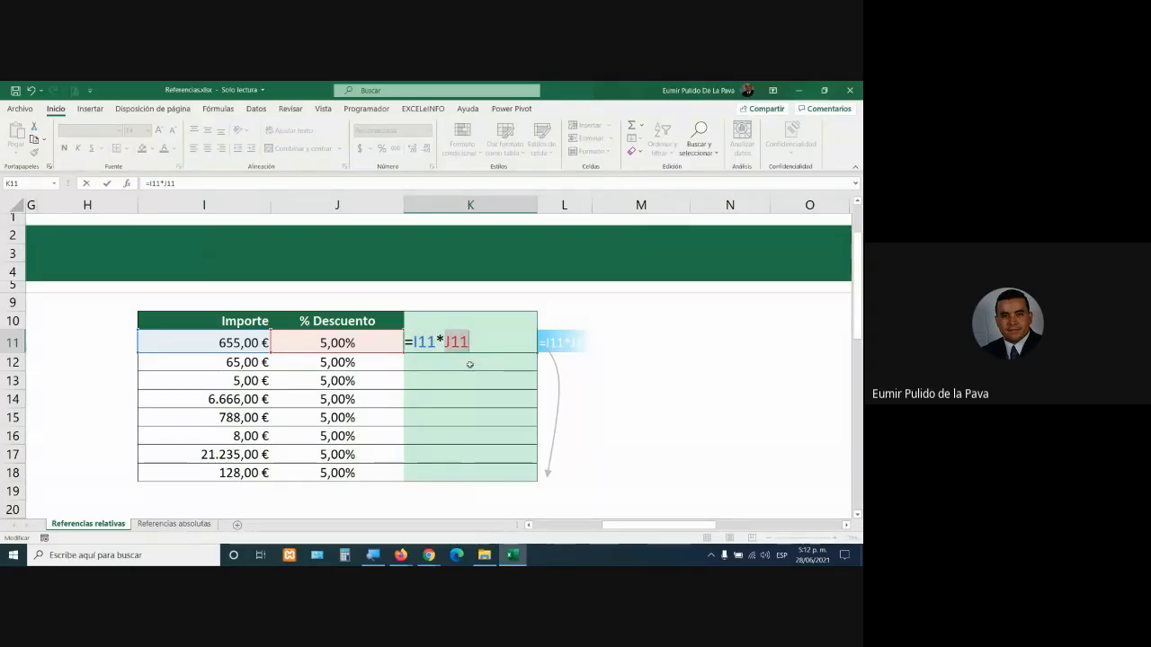
click(428, 344)
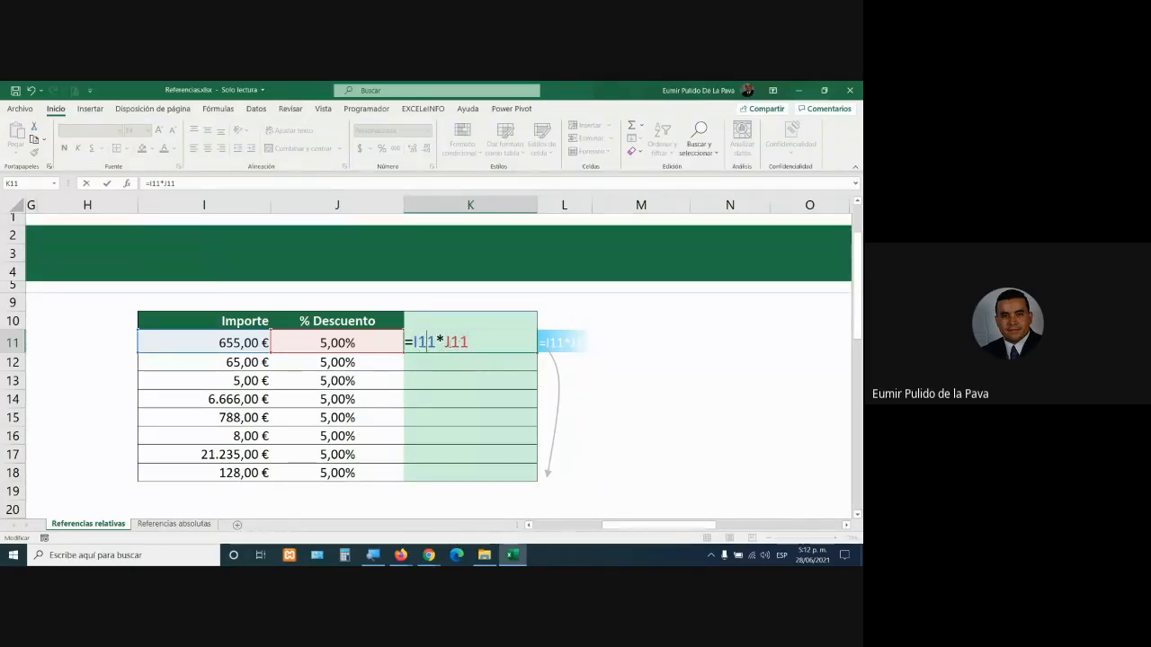
drag(449, 342, 468, 342)
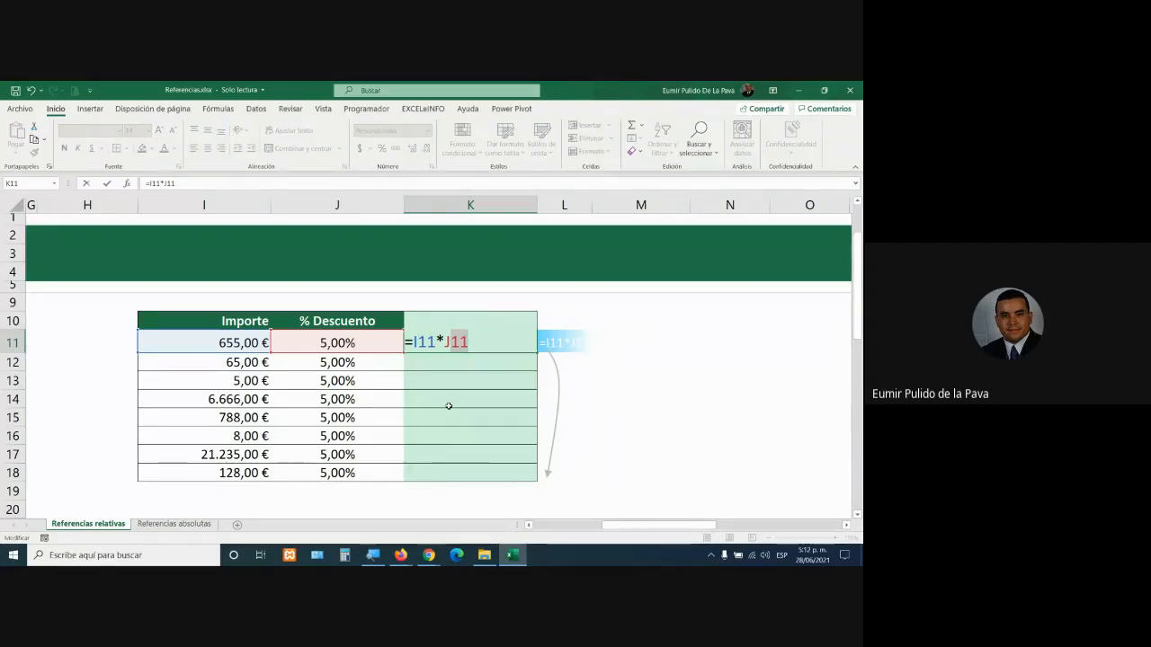
drag(415, 342, 436, 343)
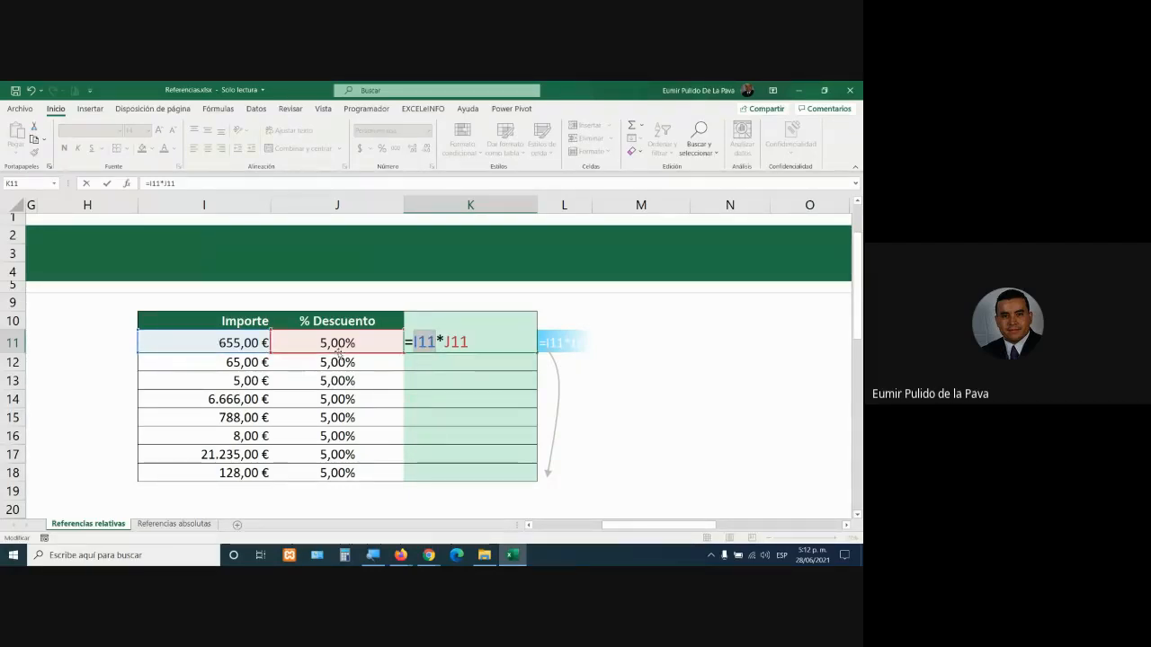
click(449, 349)
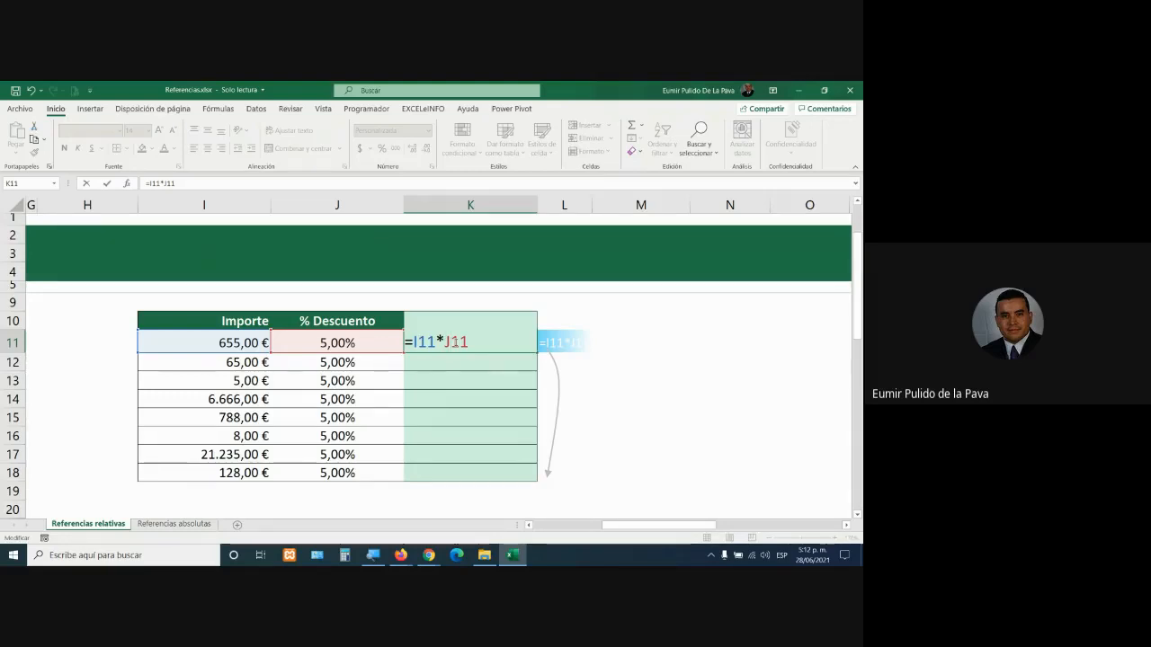
key(Return)
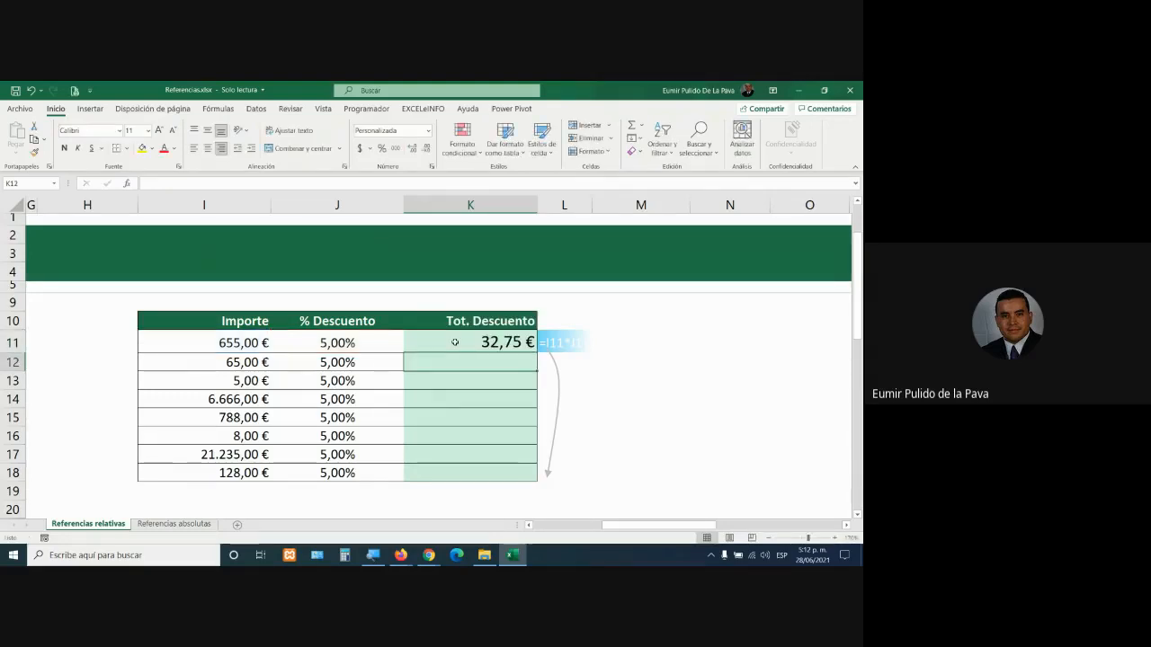
Fill the K11 discount formula down the Tot. Descuento column through K18
click(223, 347)
click(479, 342)
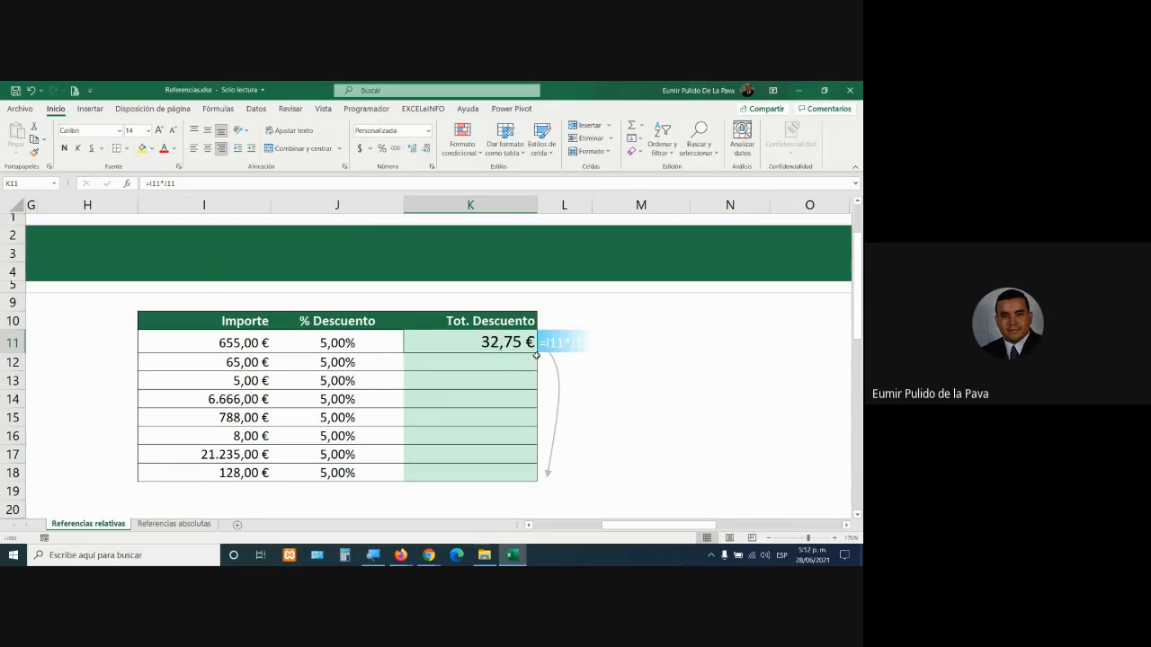
drag(536, 354, 532, 477)
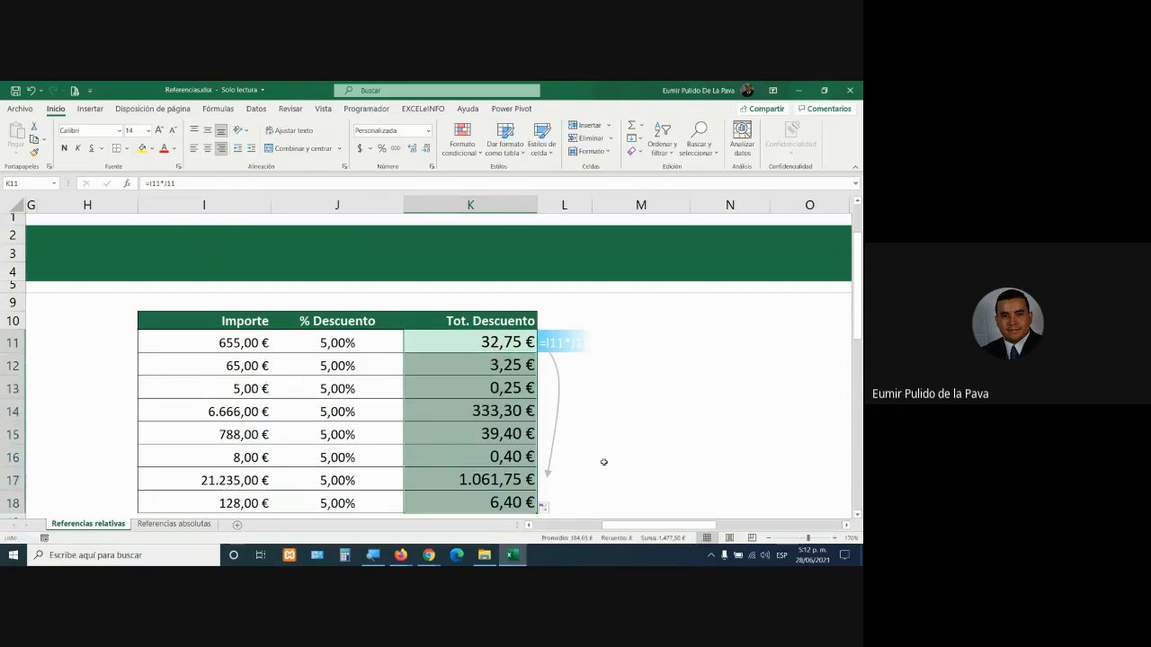
click(536, 352)
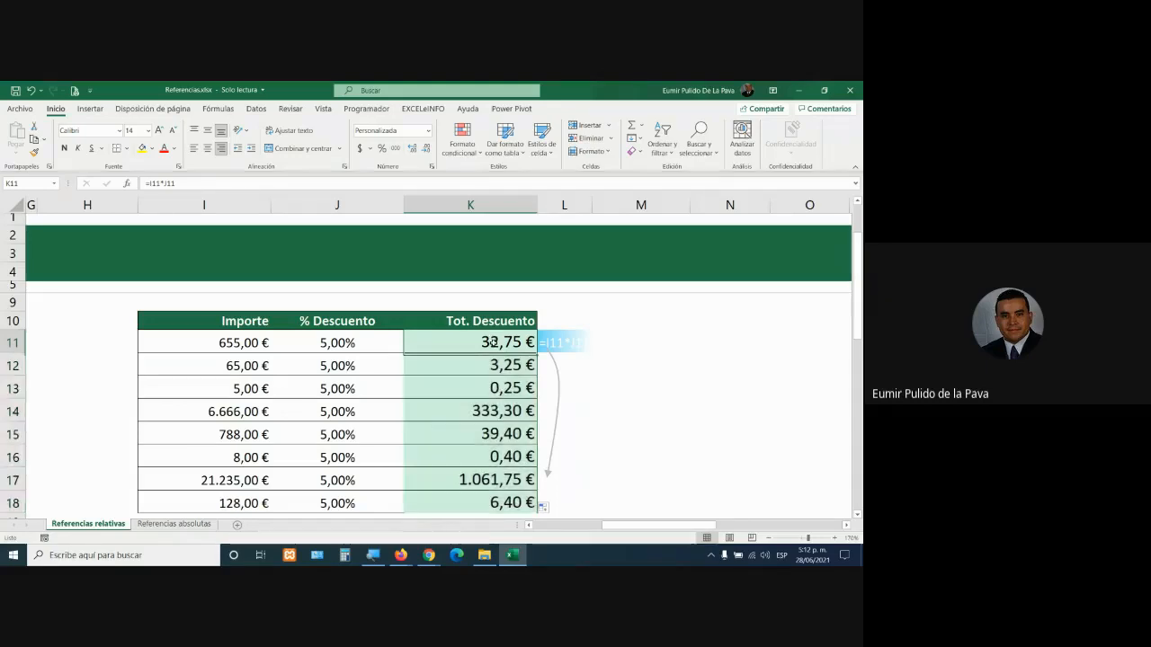
drag(537, 353, 532, 446)
Return to the theory text and highlight "REFERENCIA RELATIVA" in its orange heading
scroll(406, 485, left, 3)
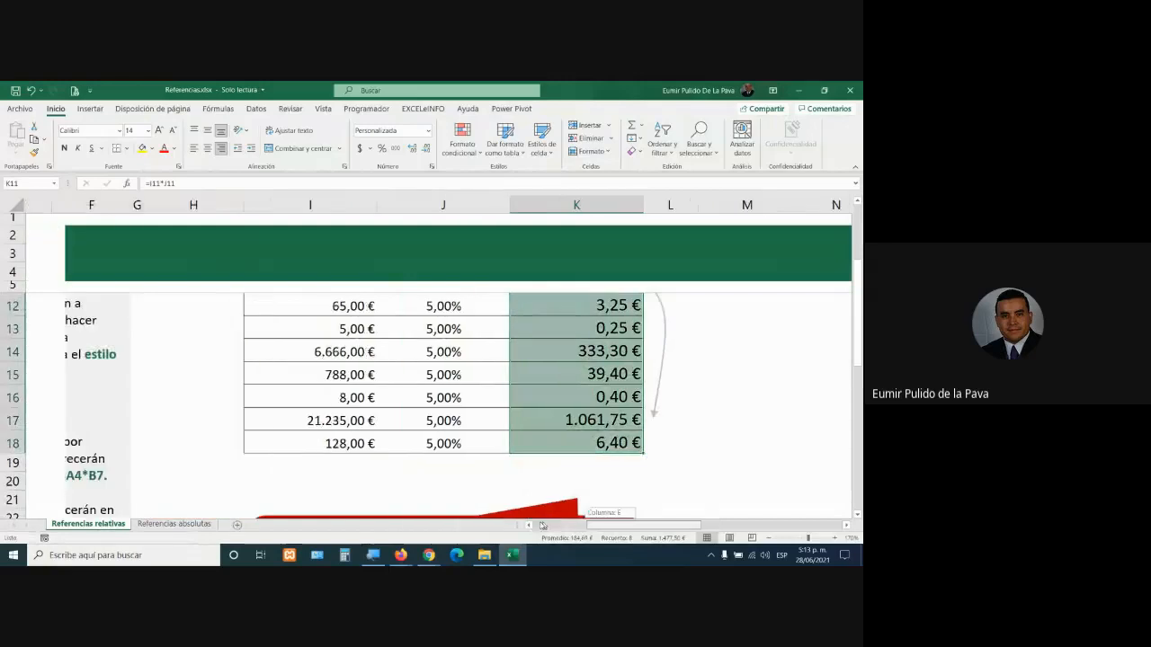
drag(135, 406, 279, 406)
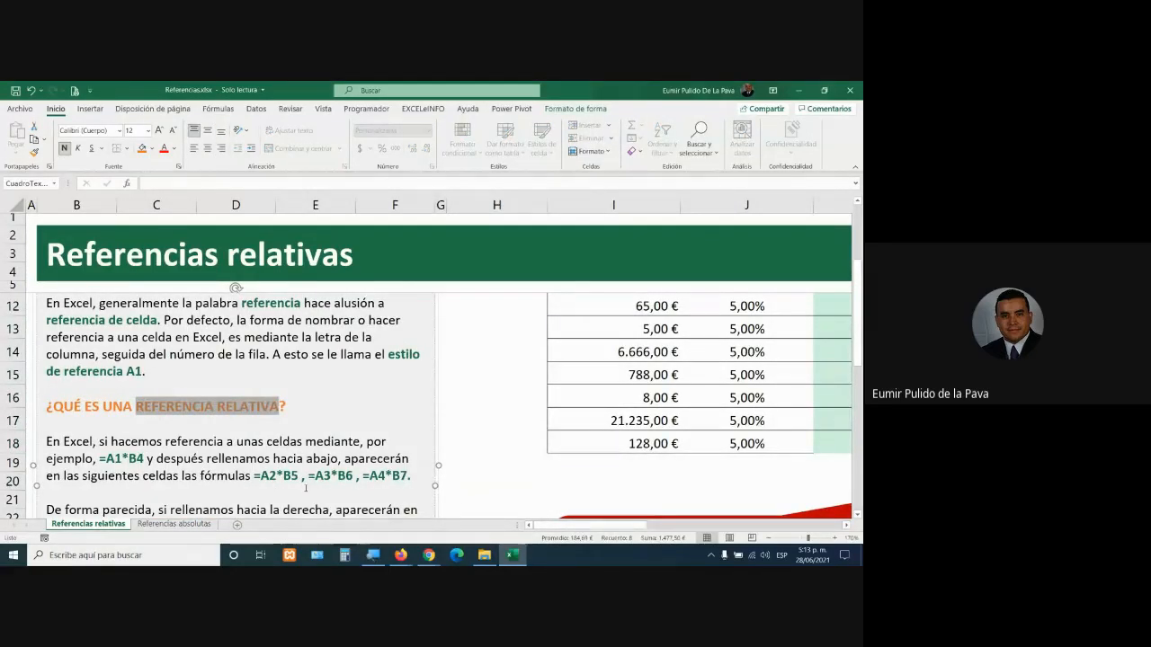
Clear the filled discount formulas from K12:K18, keeping only the one in K11
drag(589, 525, 657, 525)
scroll(539, 414, up, 2)
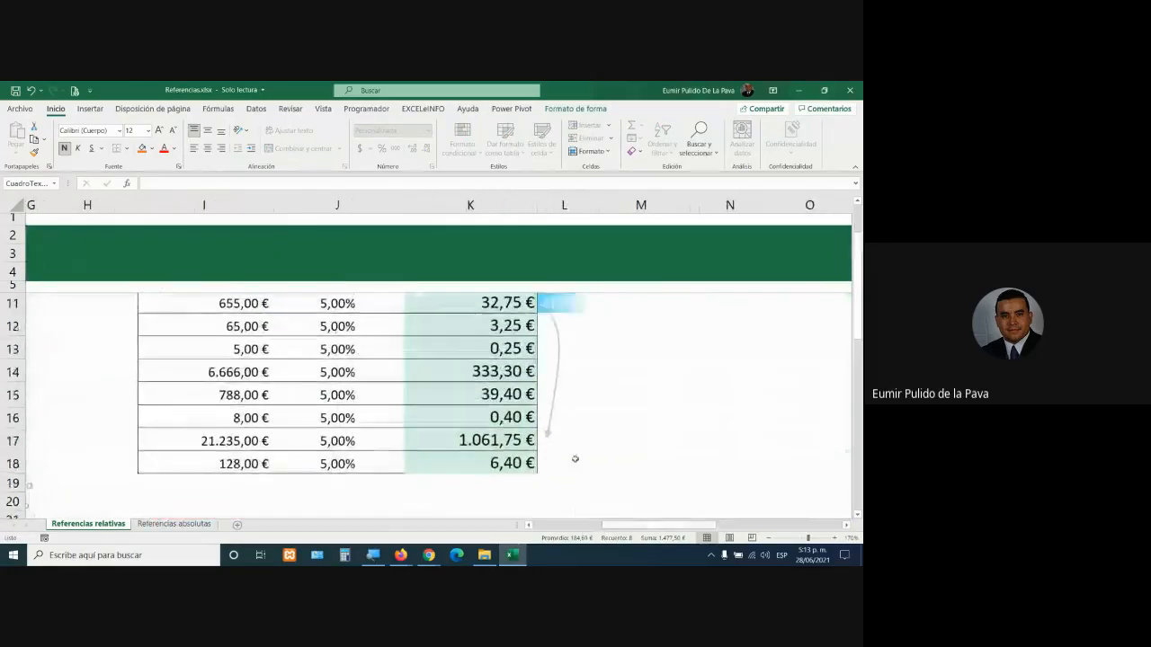
drag(517, 366, 542, 501)
key(Delete)
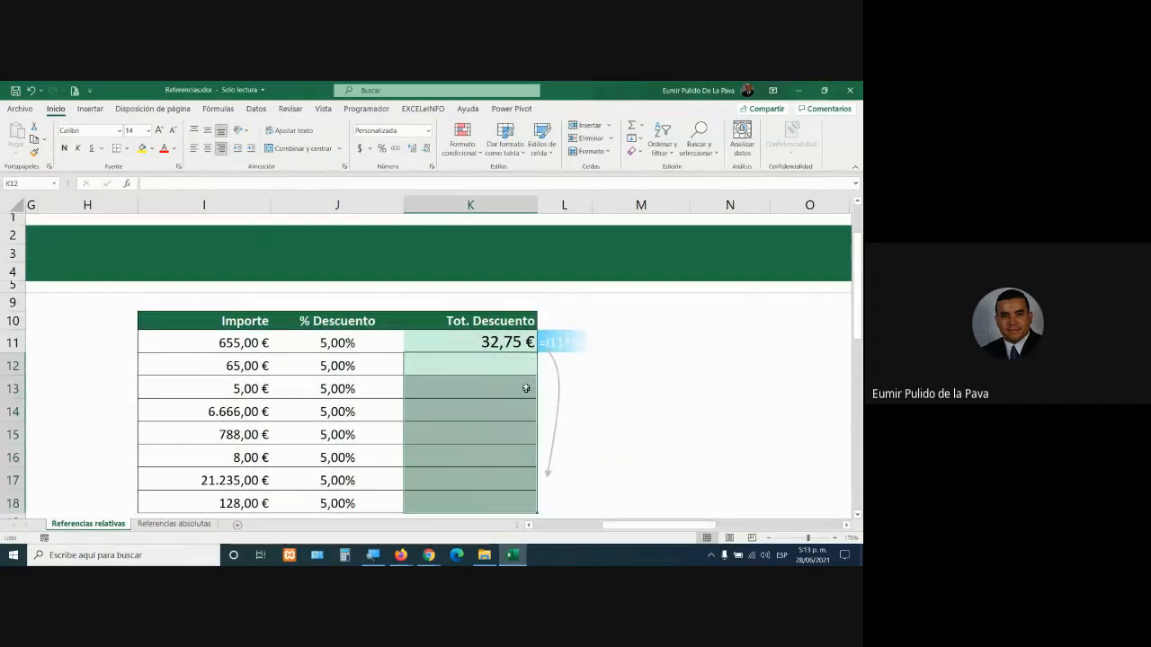
Review the references in the K11 formula and fill it down through K18
click(506, 343)
double_click(506, 342)
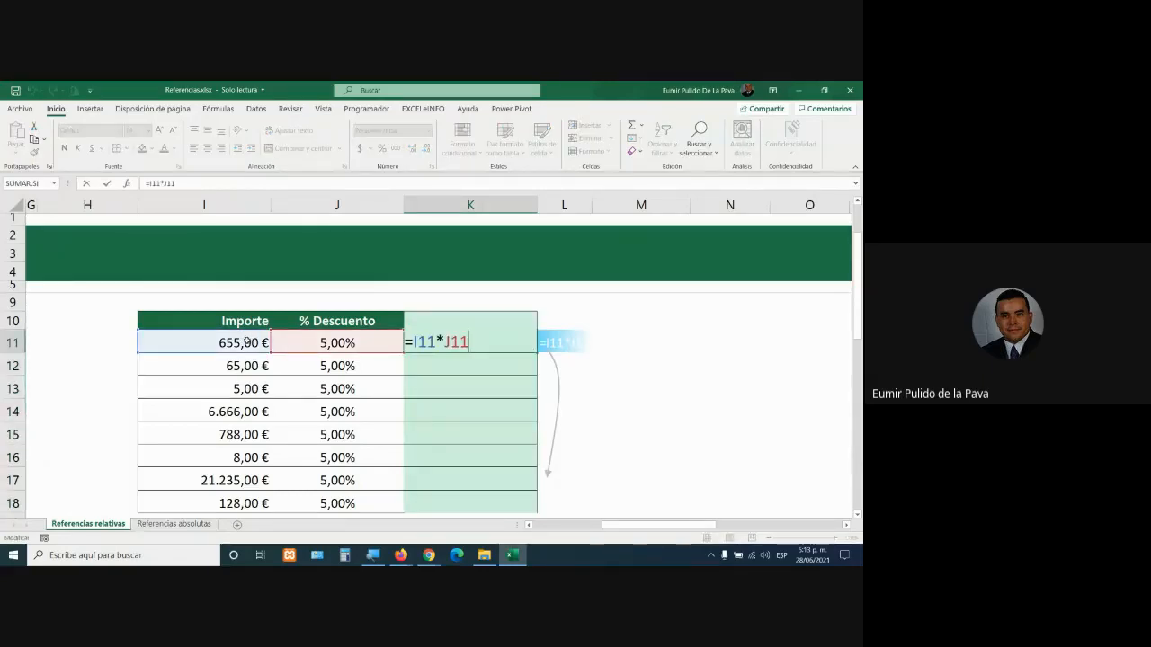
key(Return)
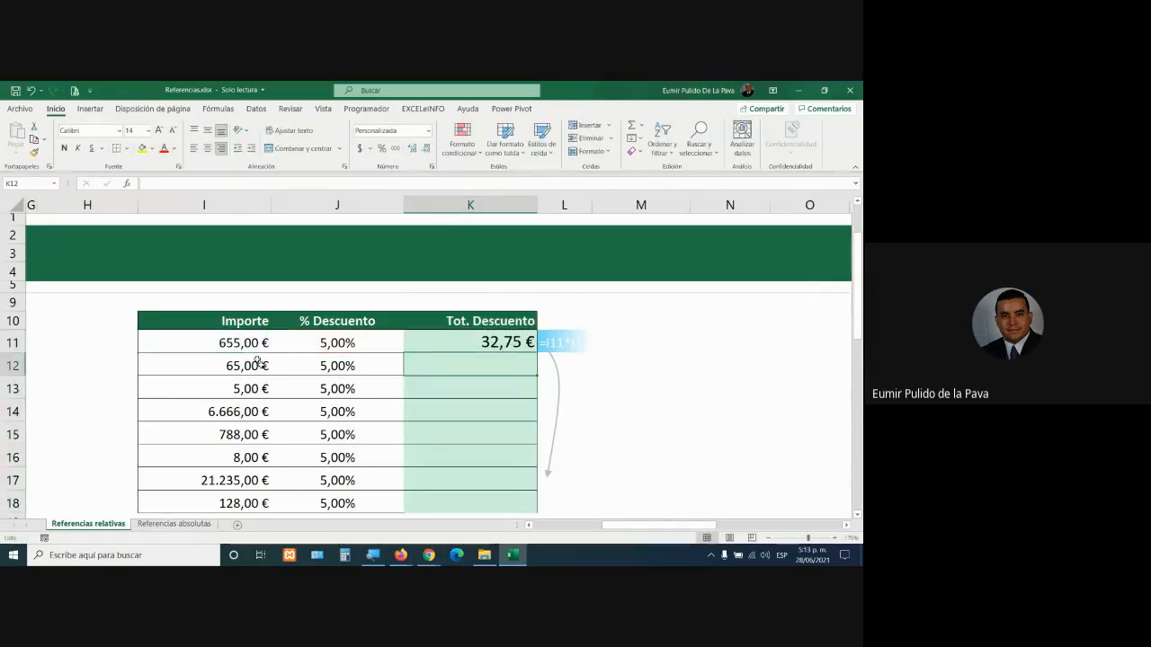
click(462, 342)
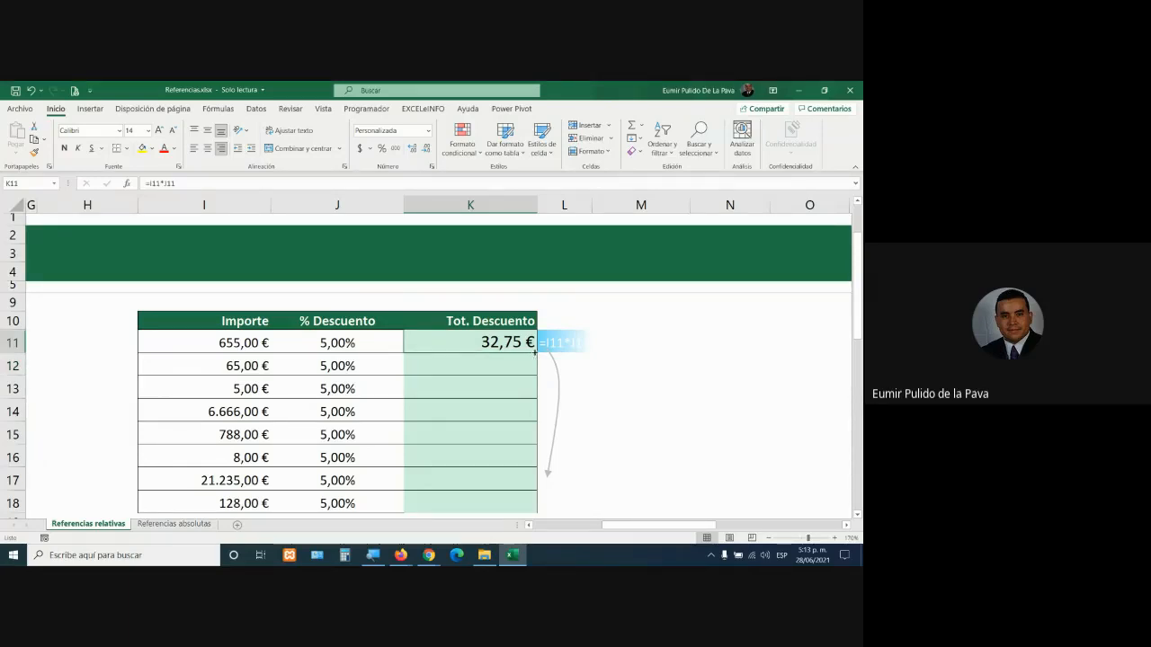
drag(536, 352, 536, 509)
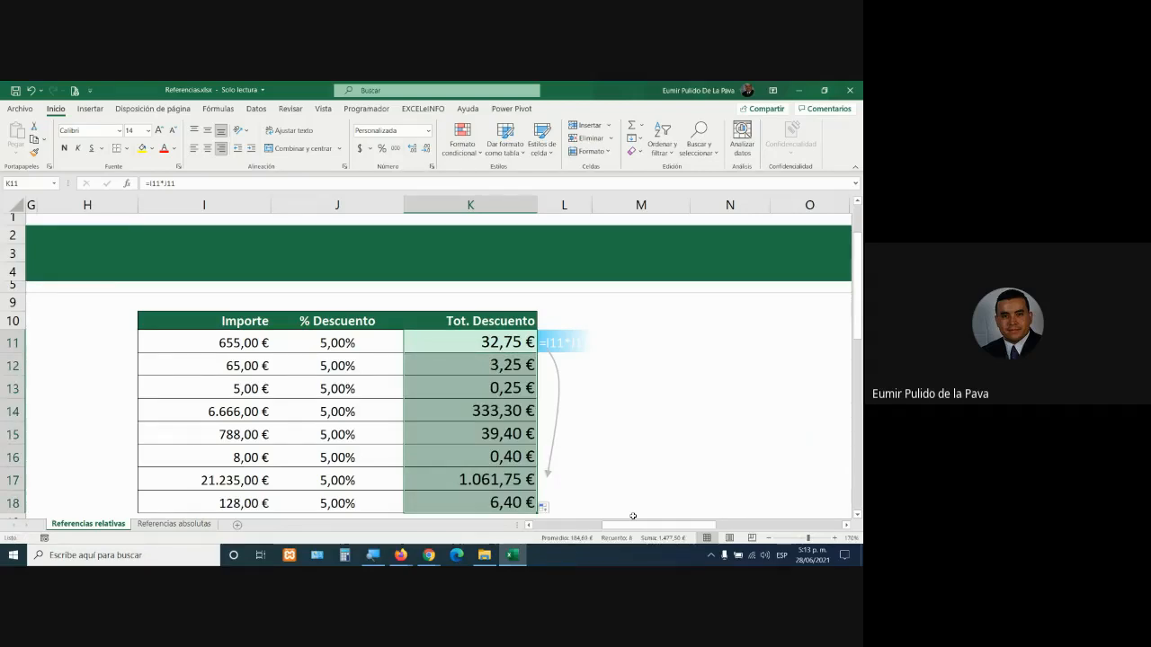
Switch to the Google Meet call to check the participants and chat, and return to the Excel workbook
click(393, 534)
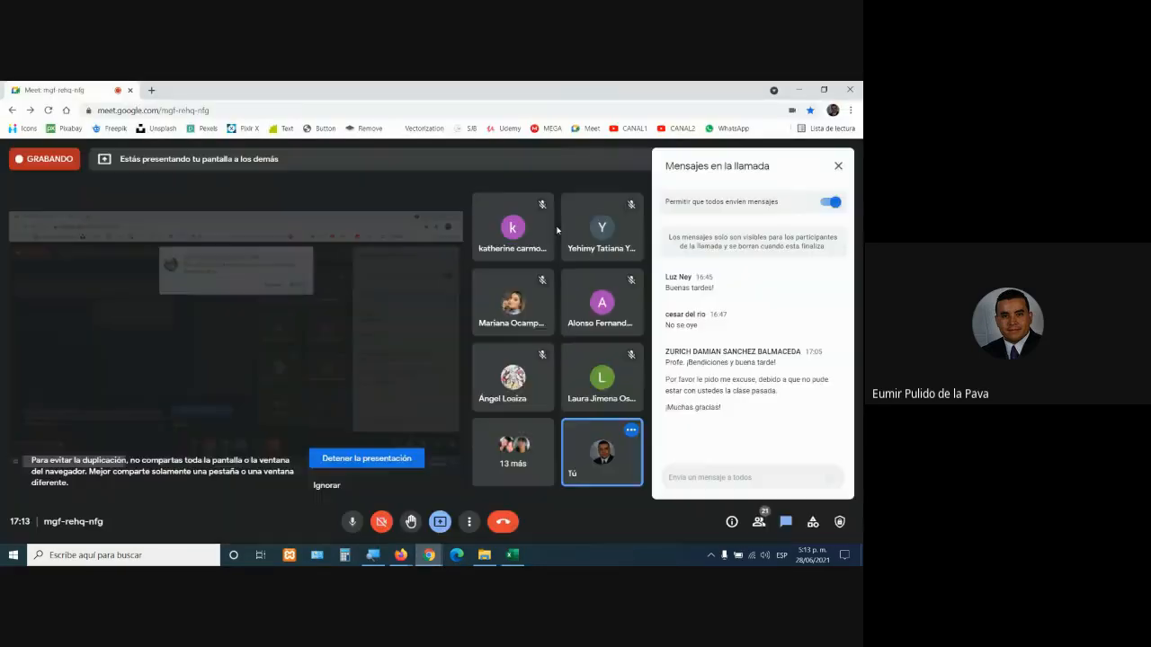
click(556, 223)
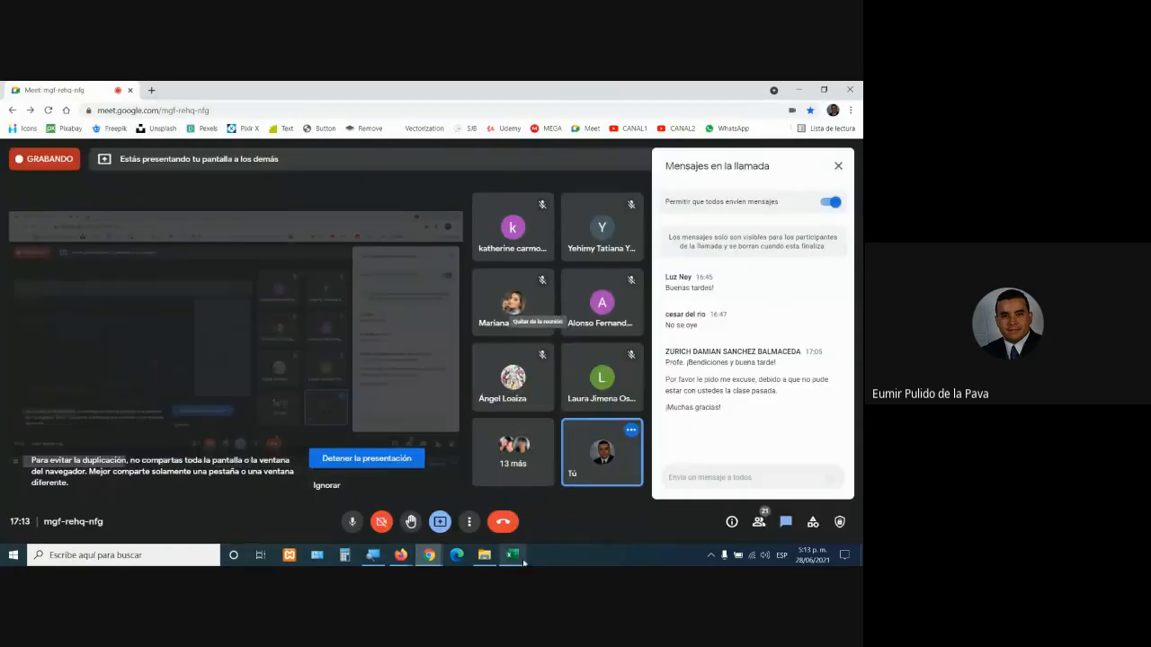
click(522, 559)
Inspect the cell references in the discount formulas of K12, K13 and K18, leaving the formulas as they are
click(442, 363)
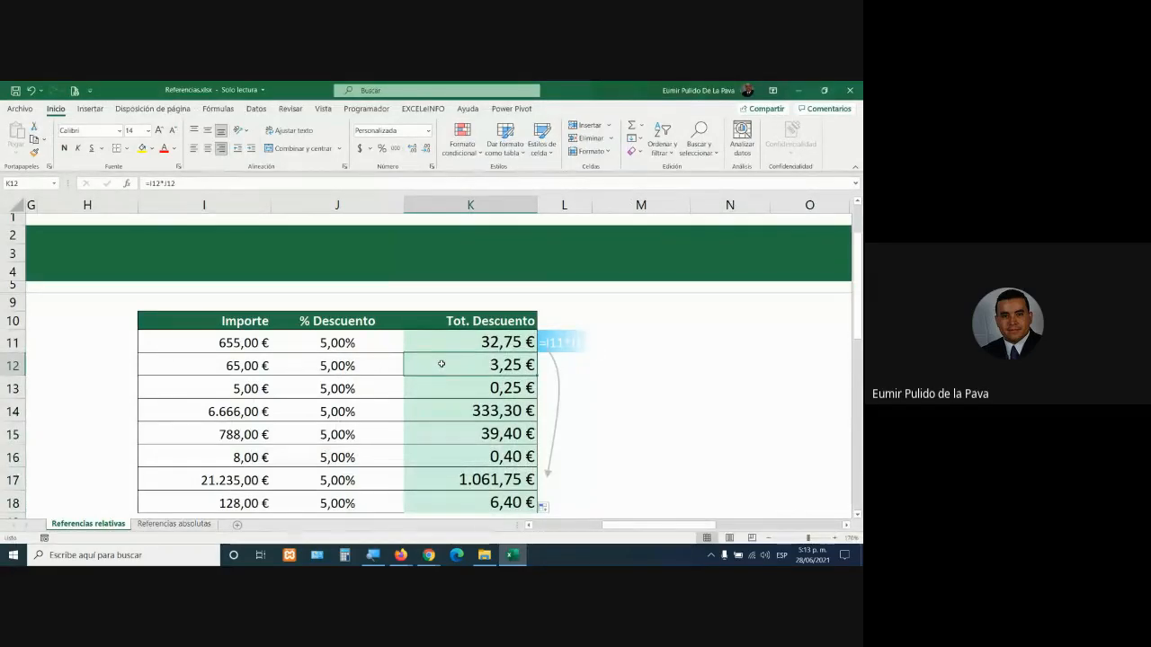
double_click(442, 363)
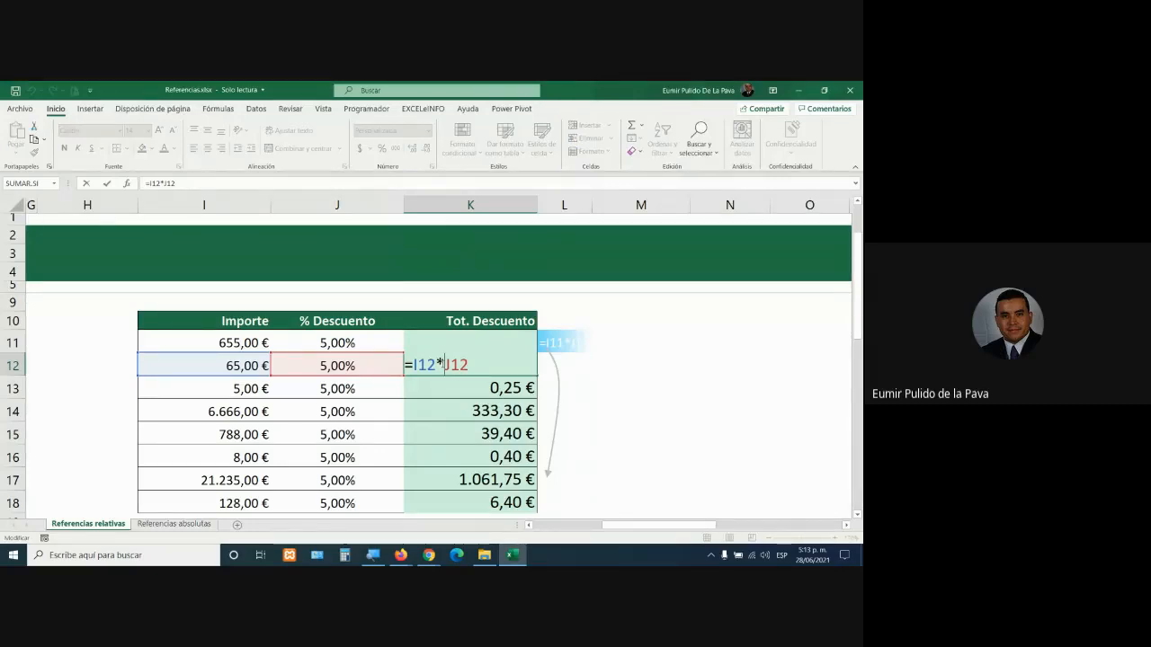
click(433, 389)
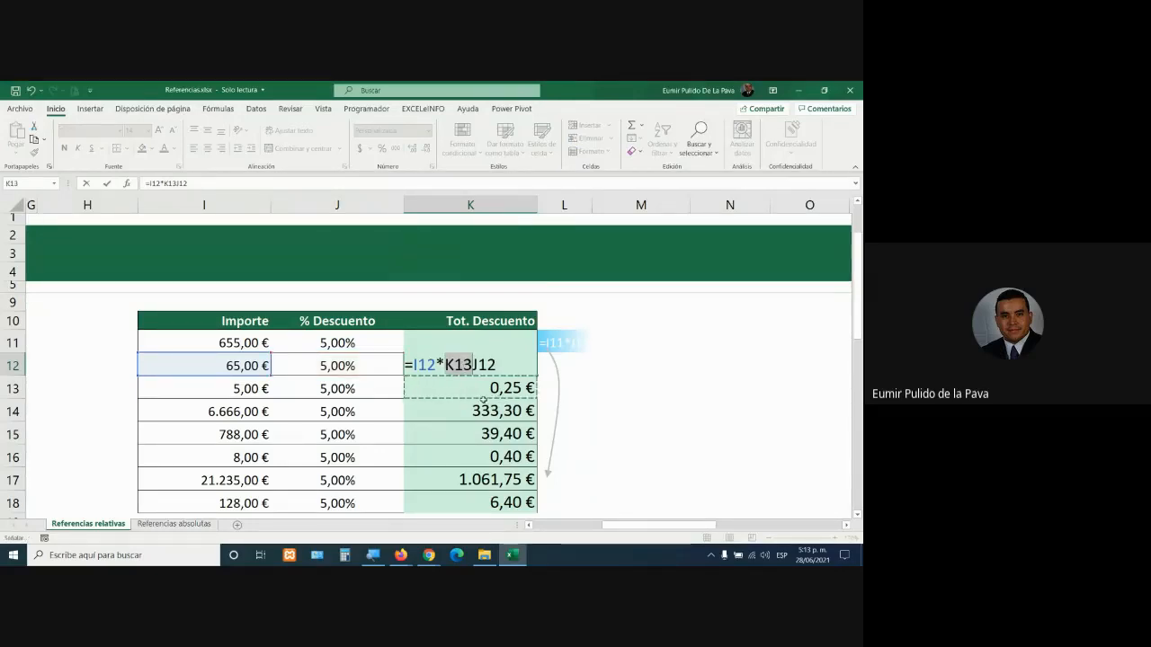
key(Escape)
double_click(466, 386)
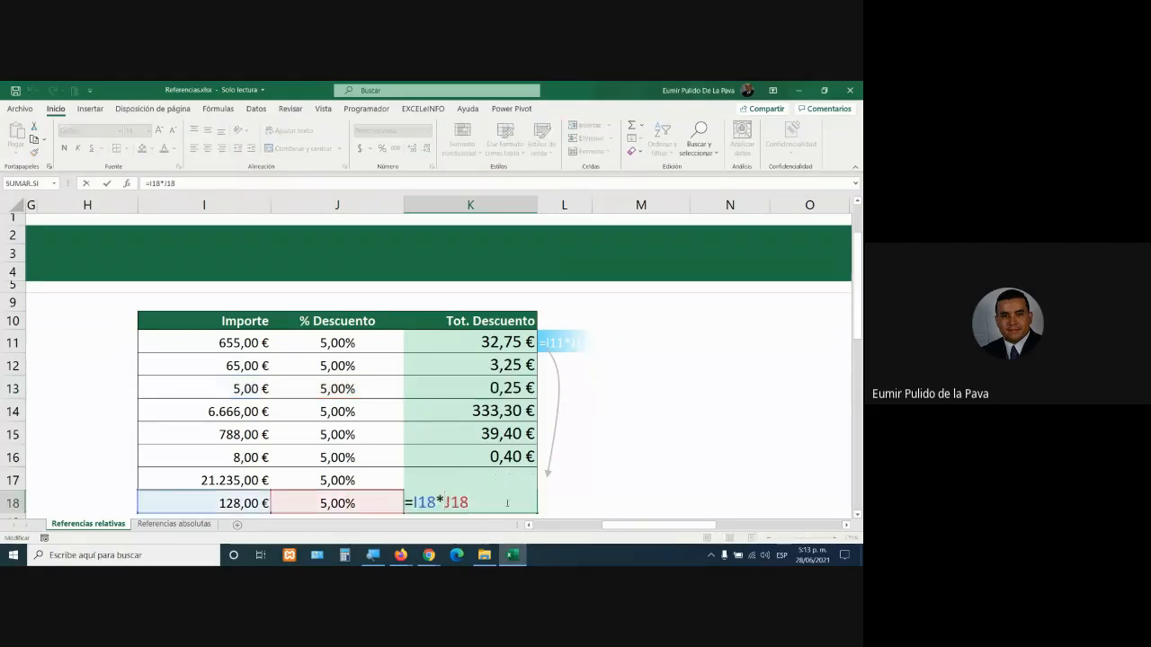
scroll(633, 485, down, 1)
scroll(633, 486, up, 1)
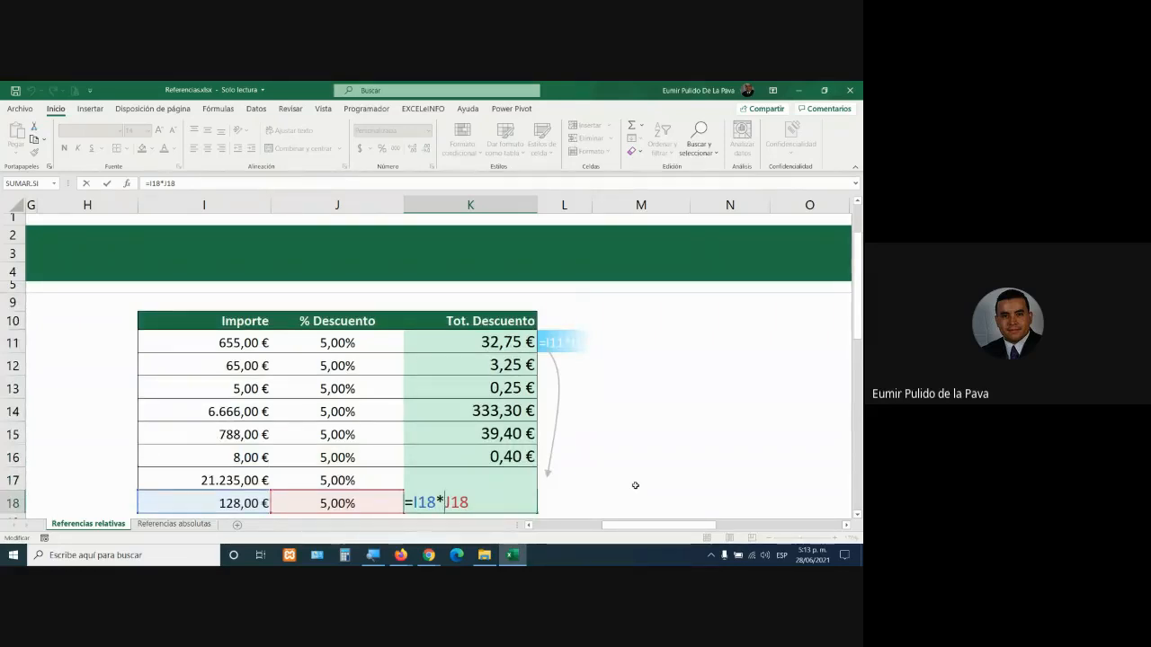
key(Return)
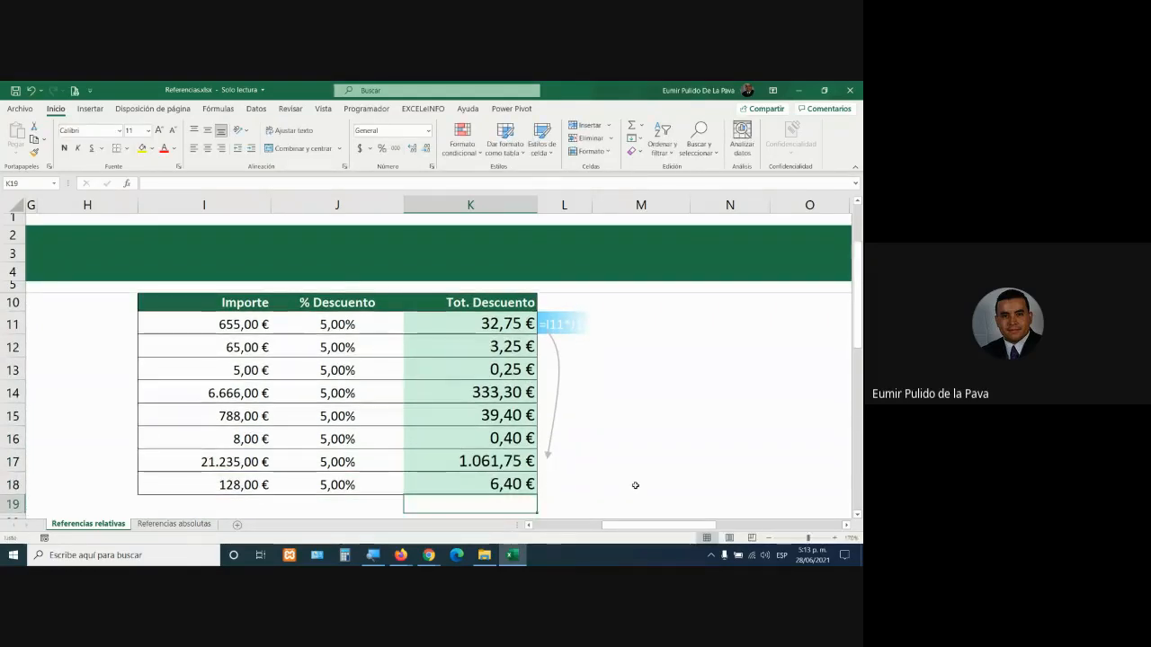
click(89, 109)
click(137, 140)
click(142, 200)
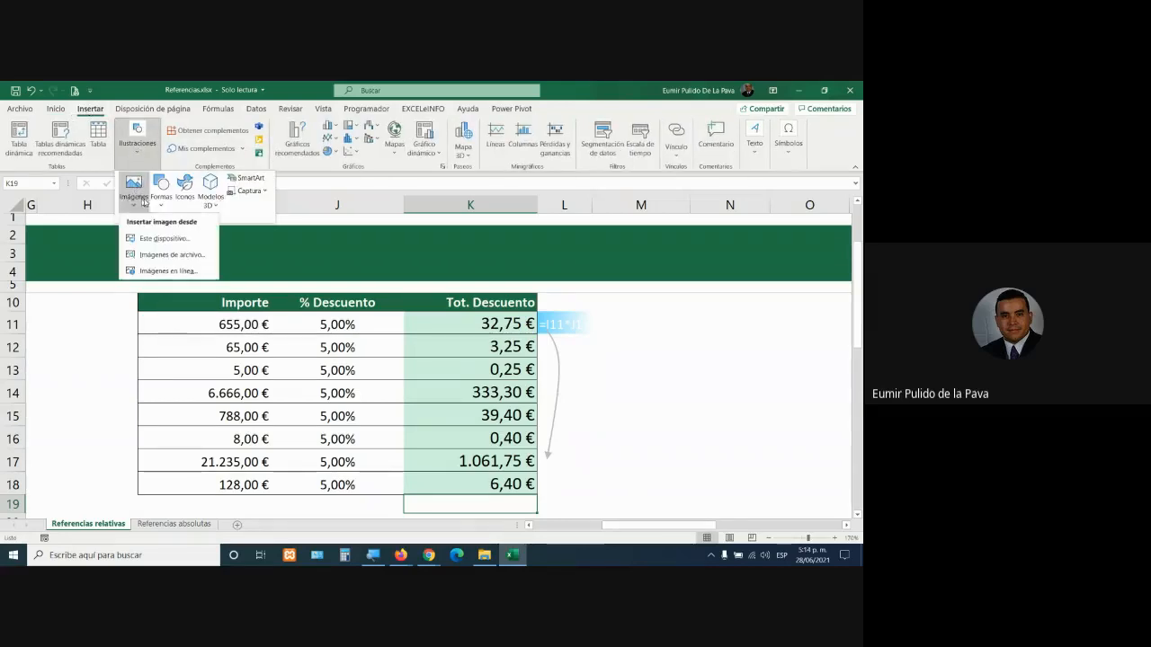
click(164, 238)
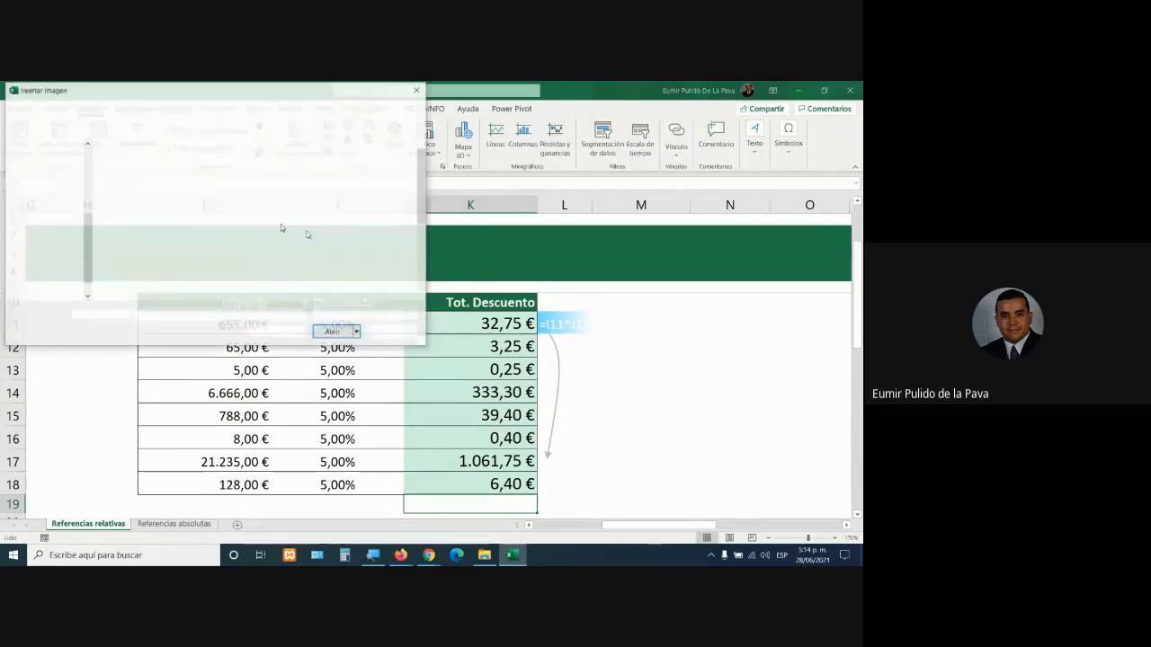
key(Escape)
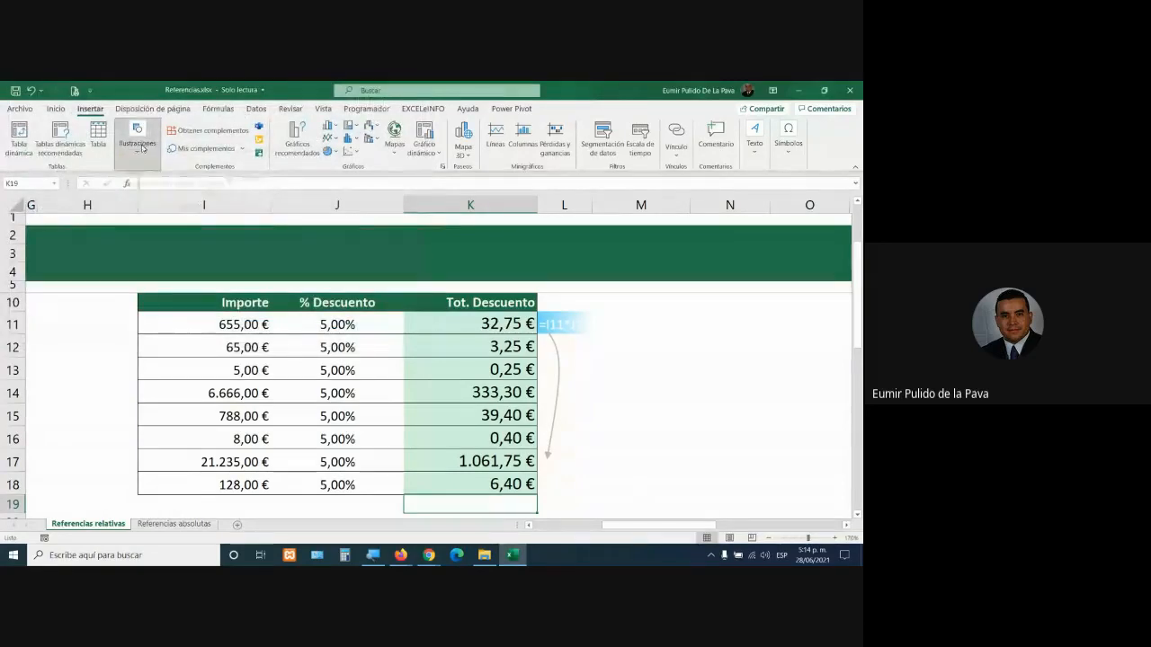
Draw a downward block arrow about 4.8 cm tall and 1.9 cm wide beside the Tot. Descuento column, spanning rows 11 to 18
click(137, 142)
click(161, 190)
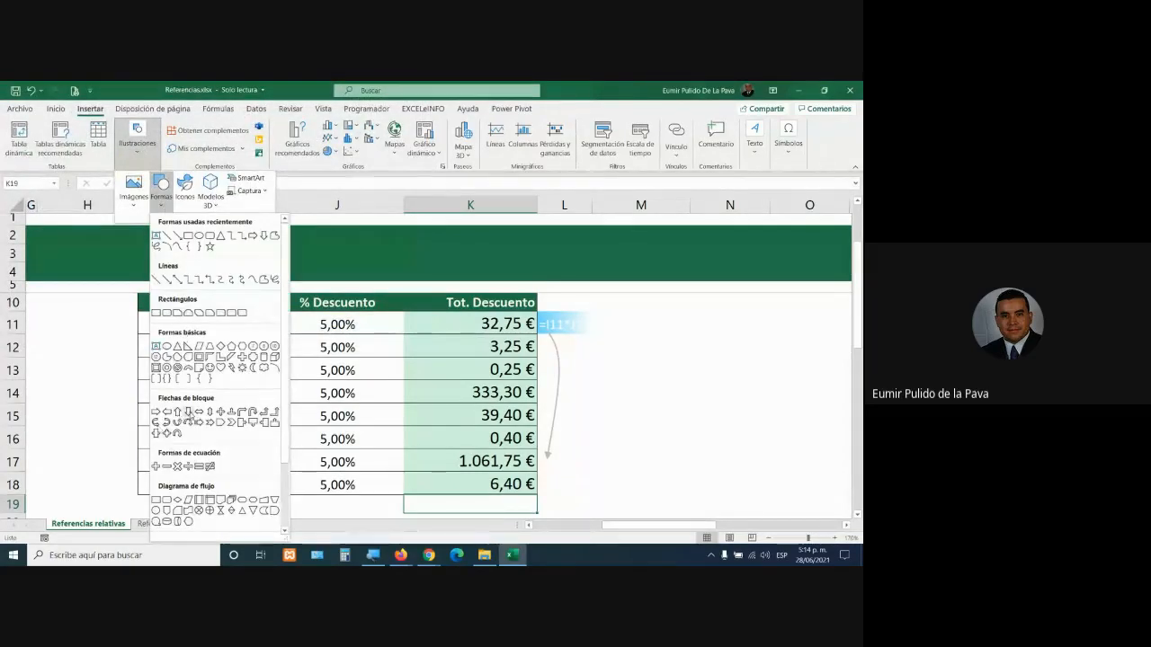
click(188, 412)
drag(568, 336, 640, 513)
mouse_move(608, 409)
mouse_down()
mouse_move(513, 412)
mouse_move(593, 406)
mouse_move(589, 359)
mouse_move(585, 462)
mouse_move(609, 403)
mouse_move(611, 414)
mouse_up()
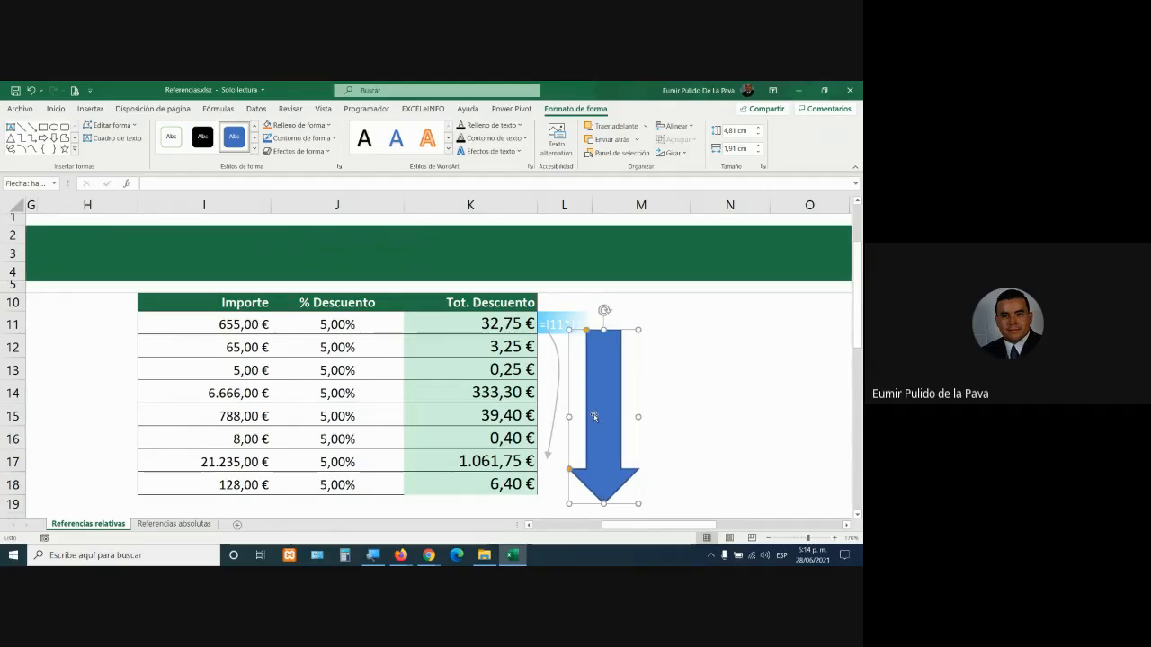
Compare the references in the K11 formula with those in K12 and K18, and highlight the range K12:K18
double_click(459, 324)
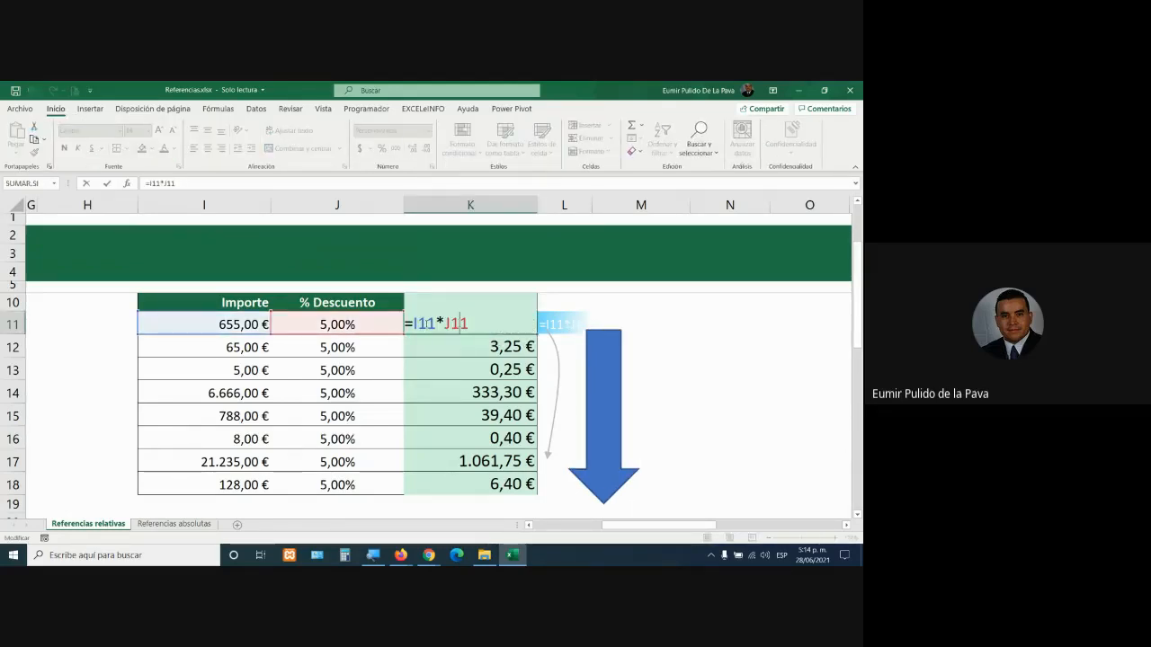
drag(413, 324, 469, 324)
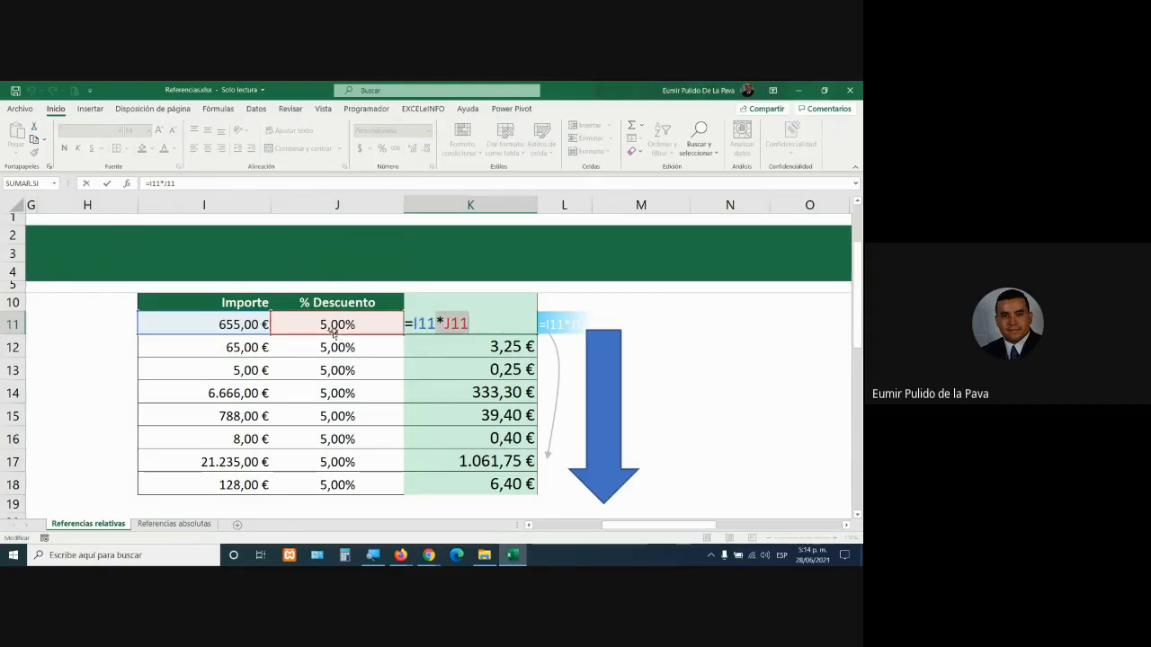
key(Return)
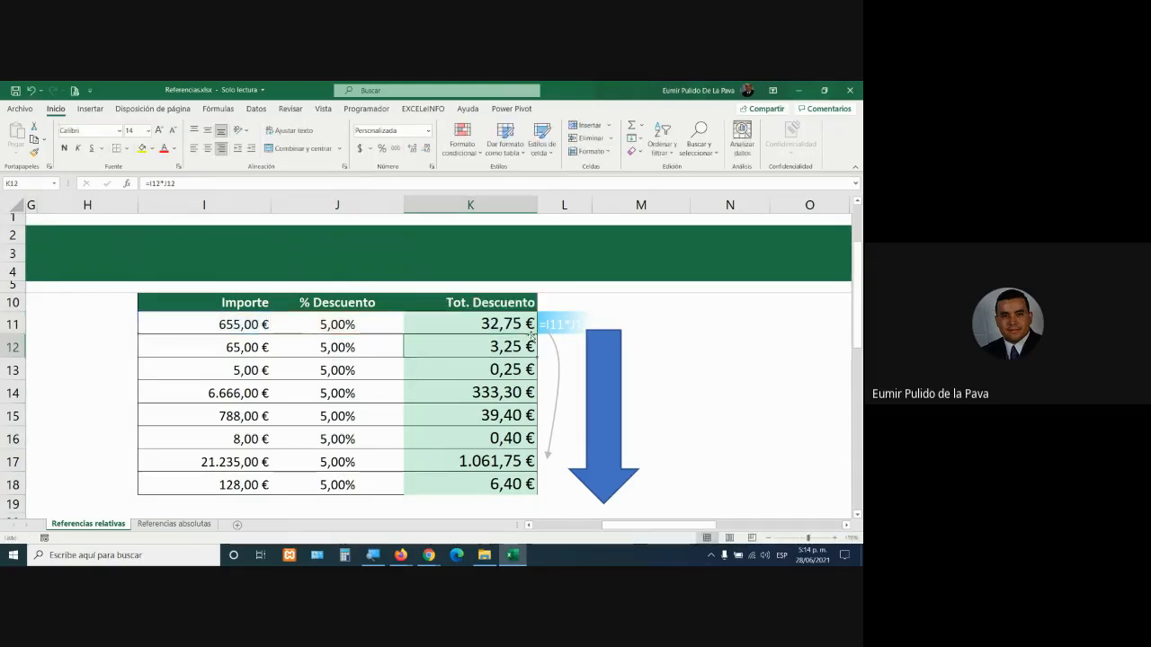
double_click(485, 345)
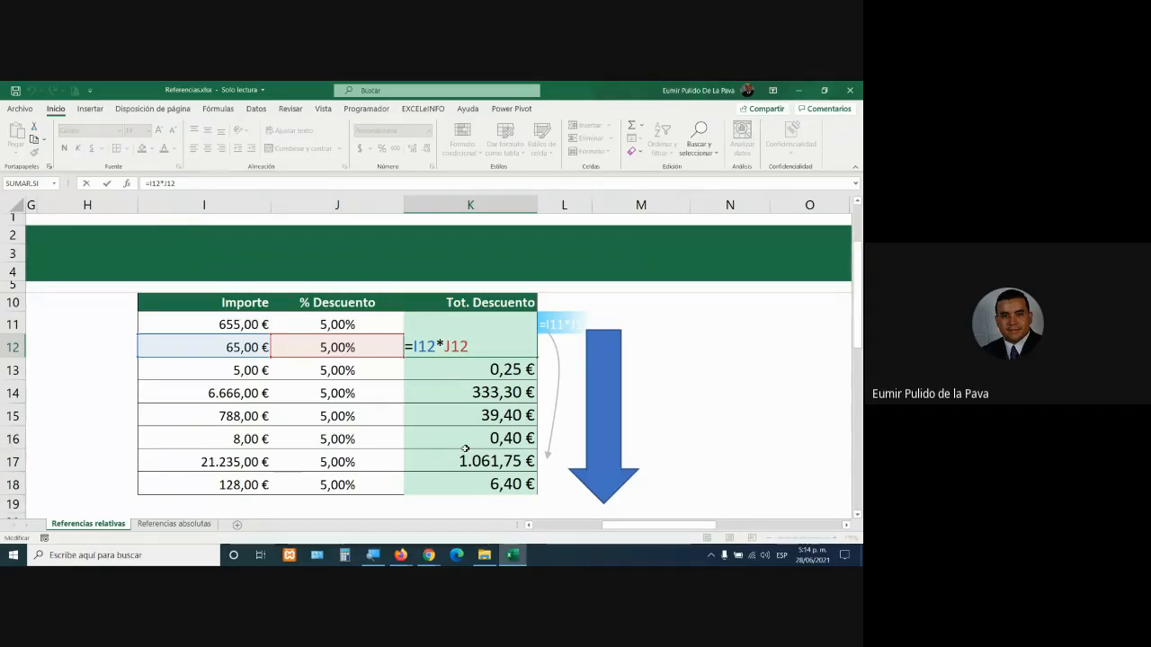
click(449, 481)
double_click(450, 481)
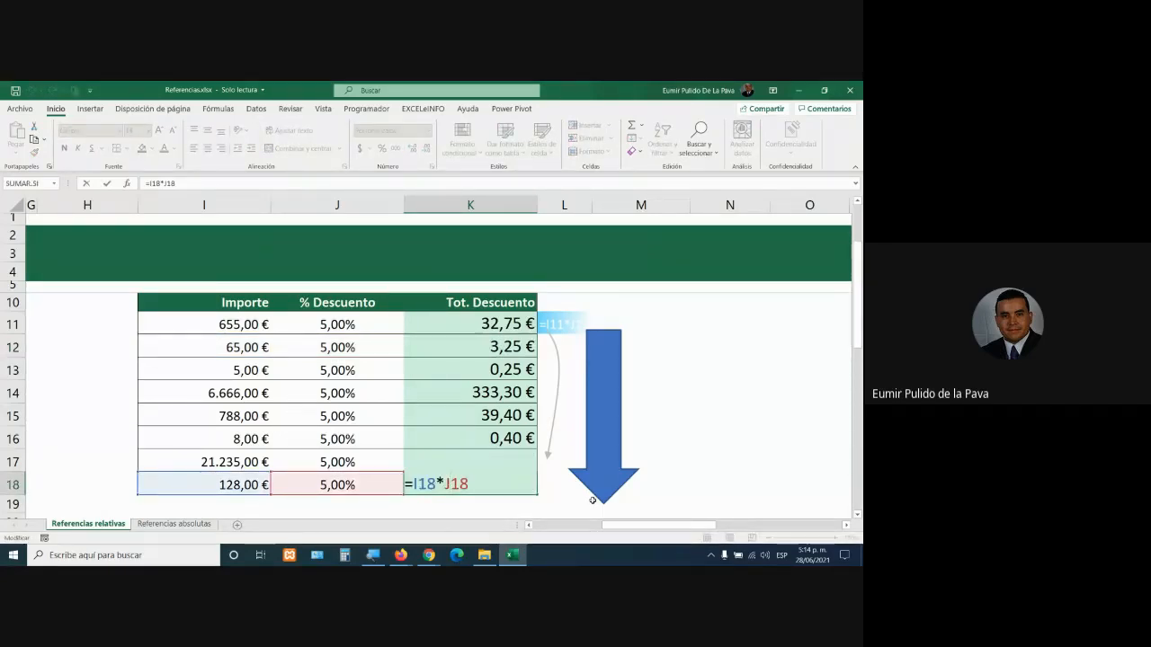
key(Return)
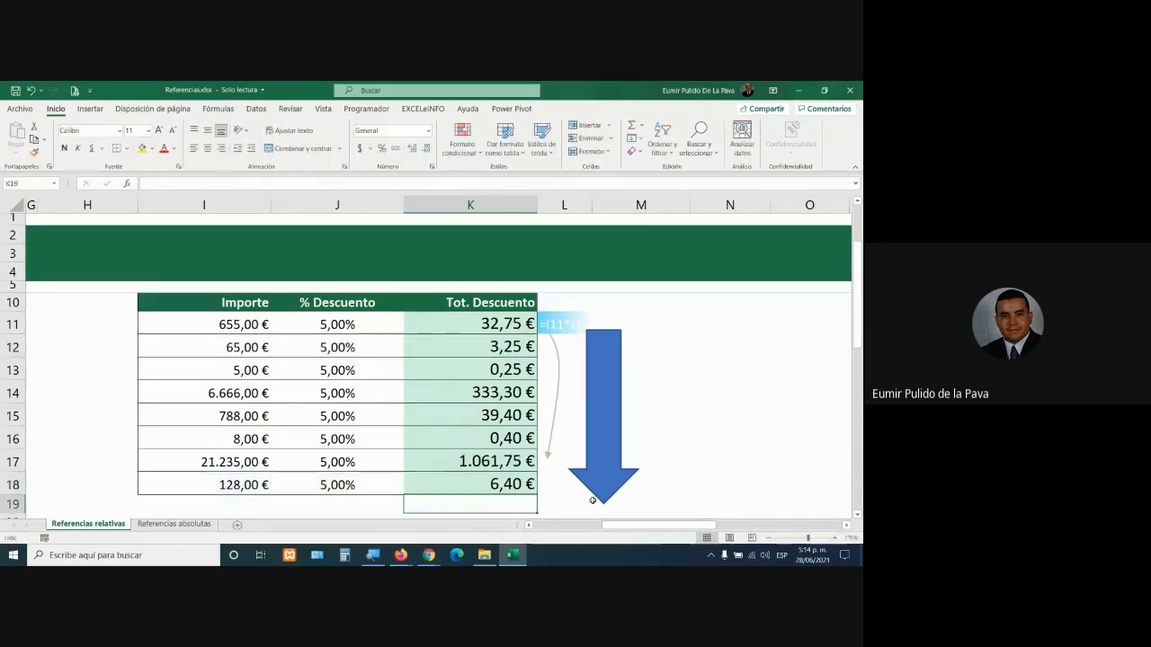
drag(462, 345, 461, 481)
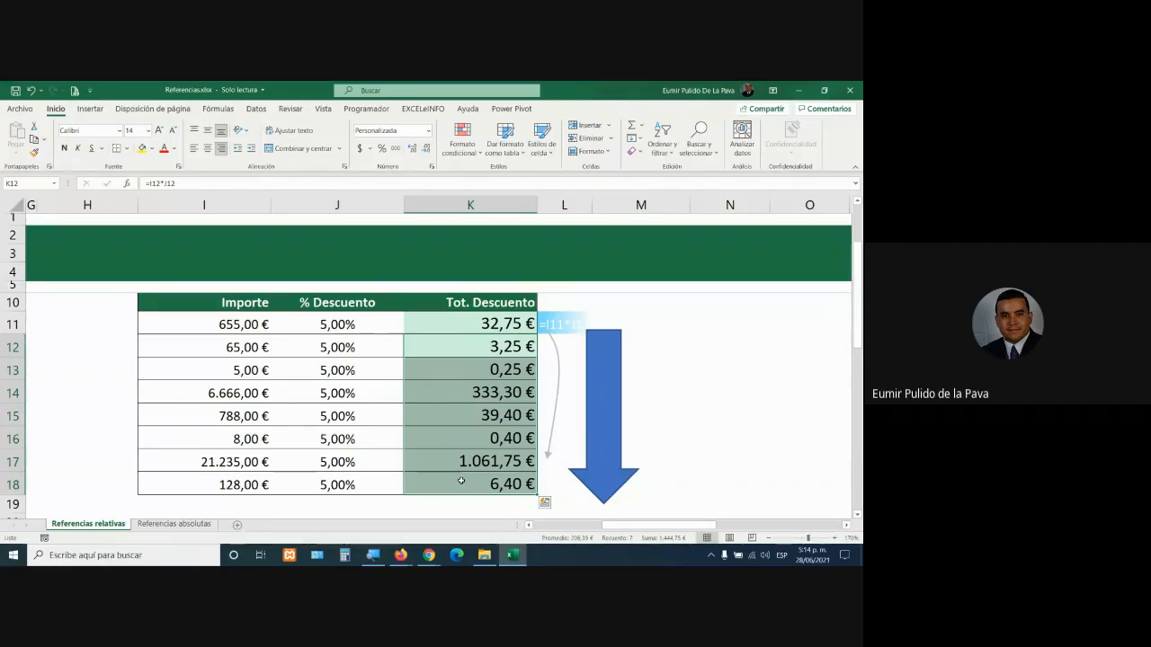
click(440, 326)
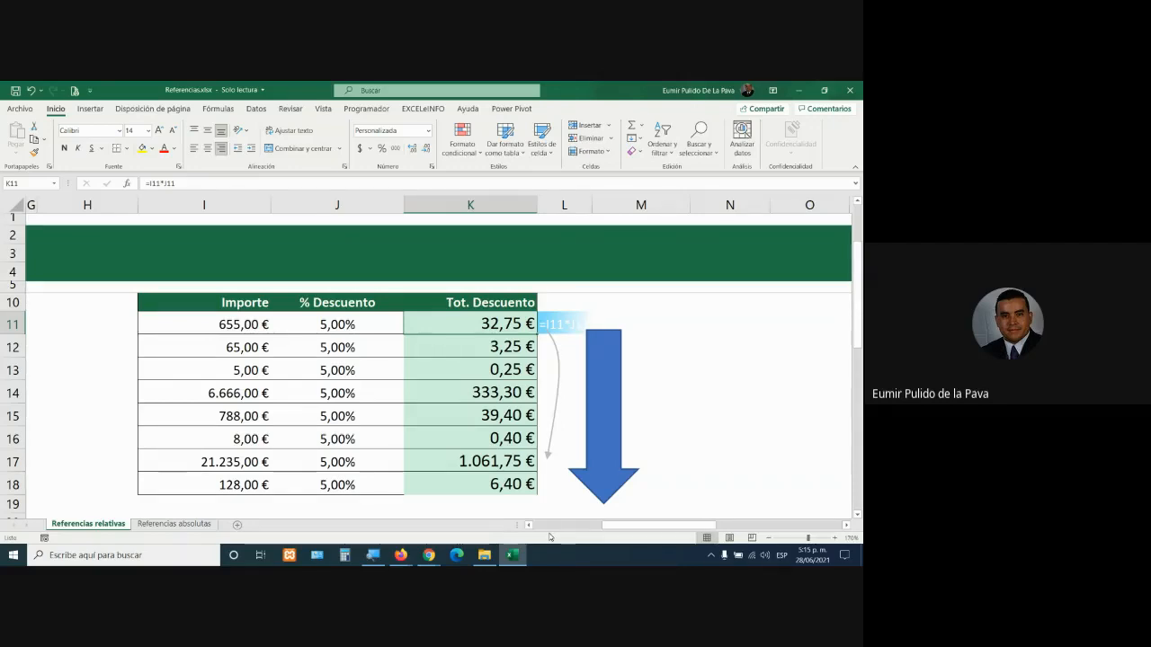
Go through the Tot. Descuento formulas one by one from K12 to K18, examining the row references in each
double_click(459, 348)
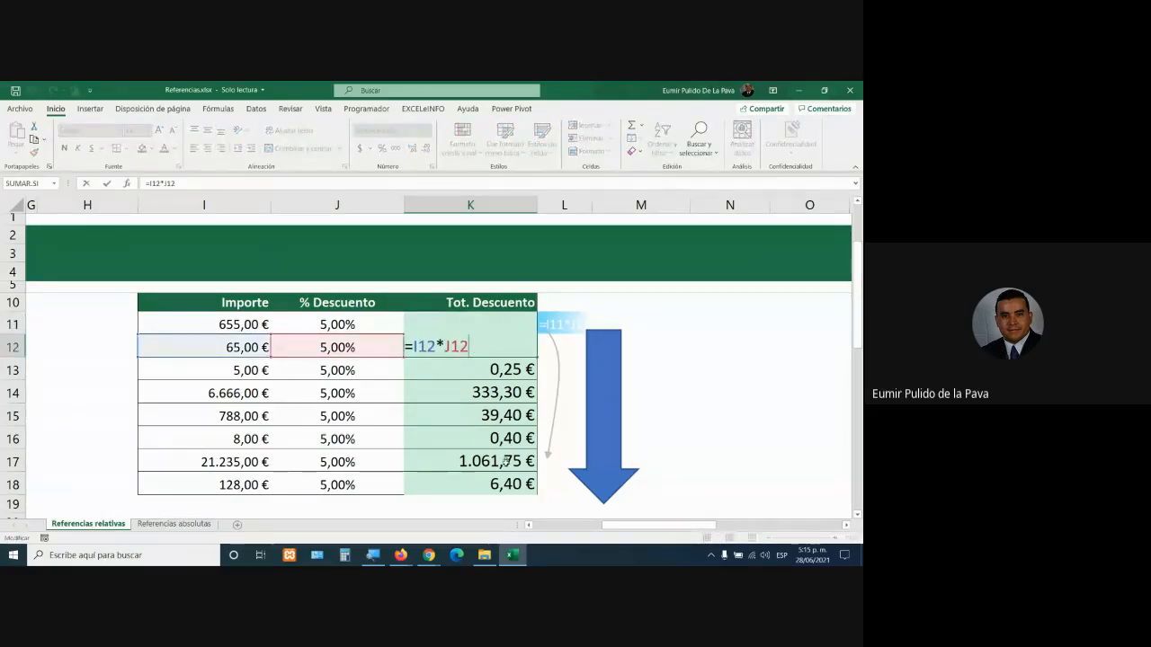
double_click(456, 370)
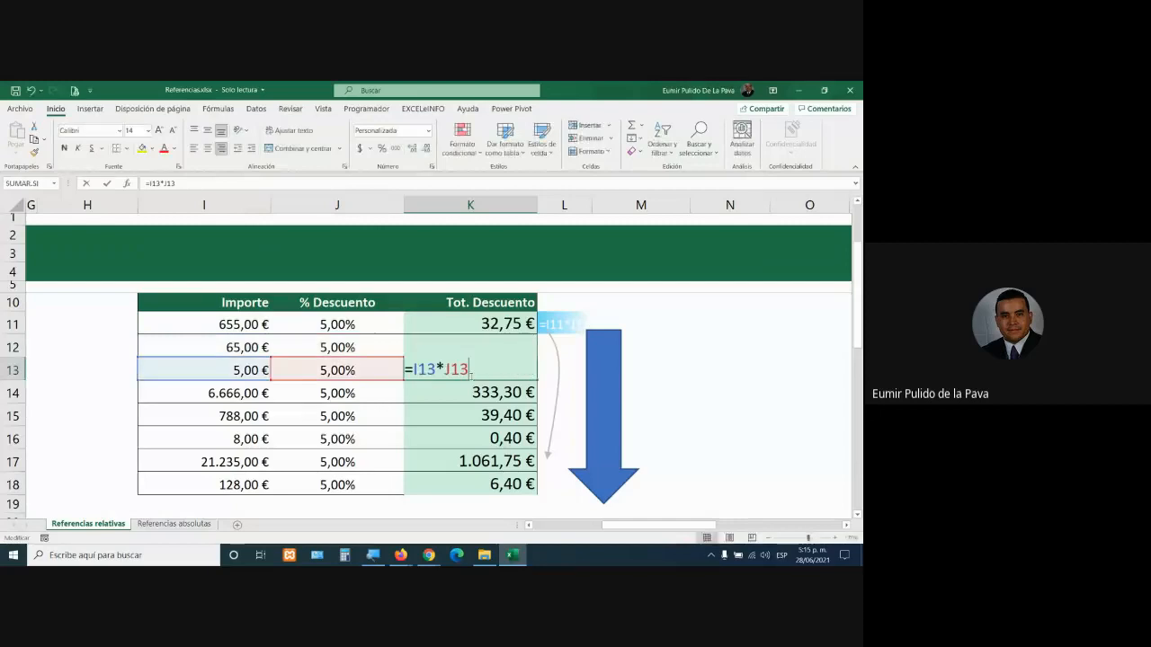
double_click(470, 392)
double_click(469, 412)
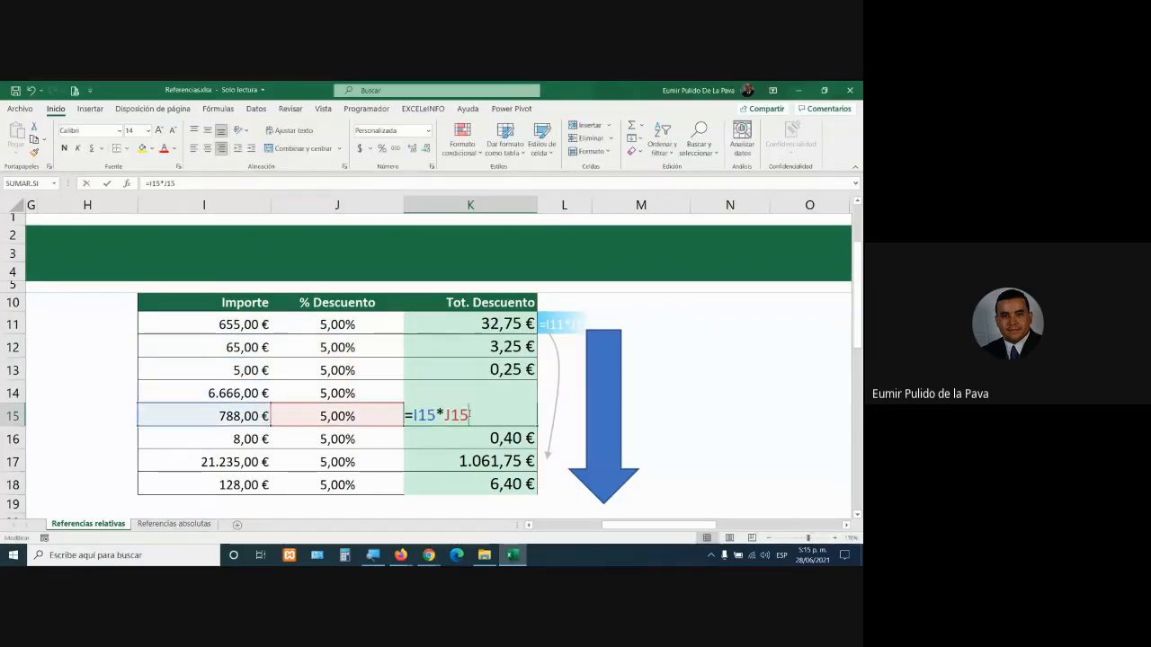
double_click(474, 435)
double_click(465, 460)
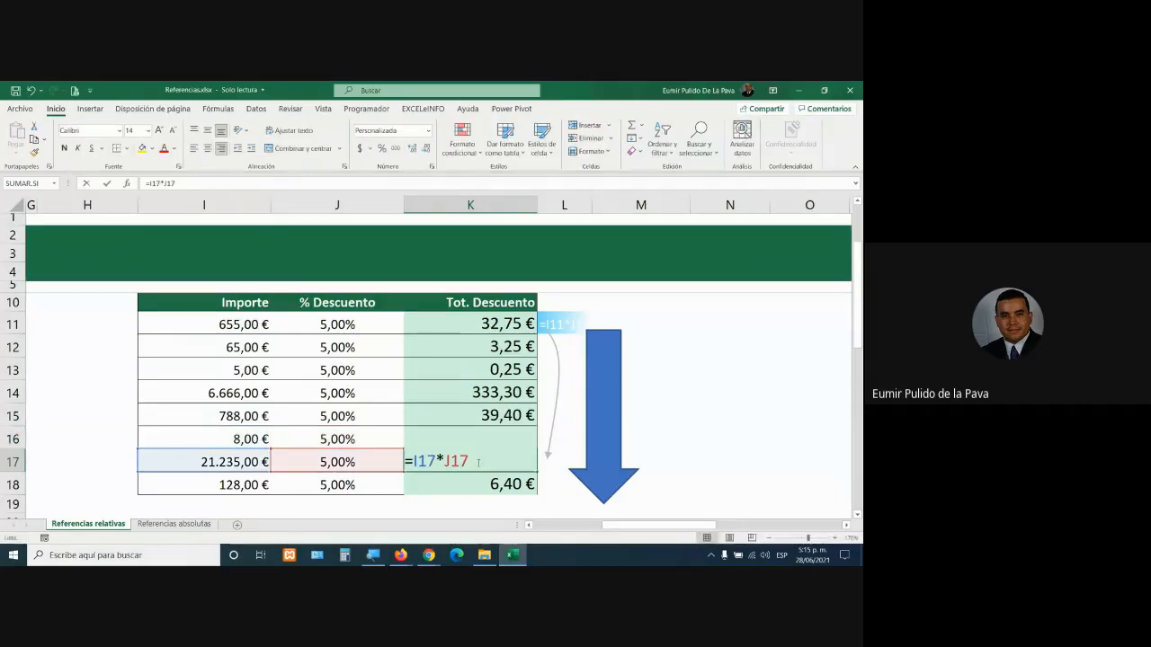
drag(414, 461, 470, 460)
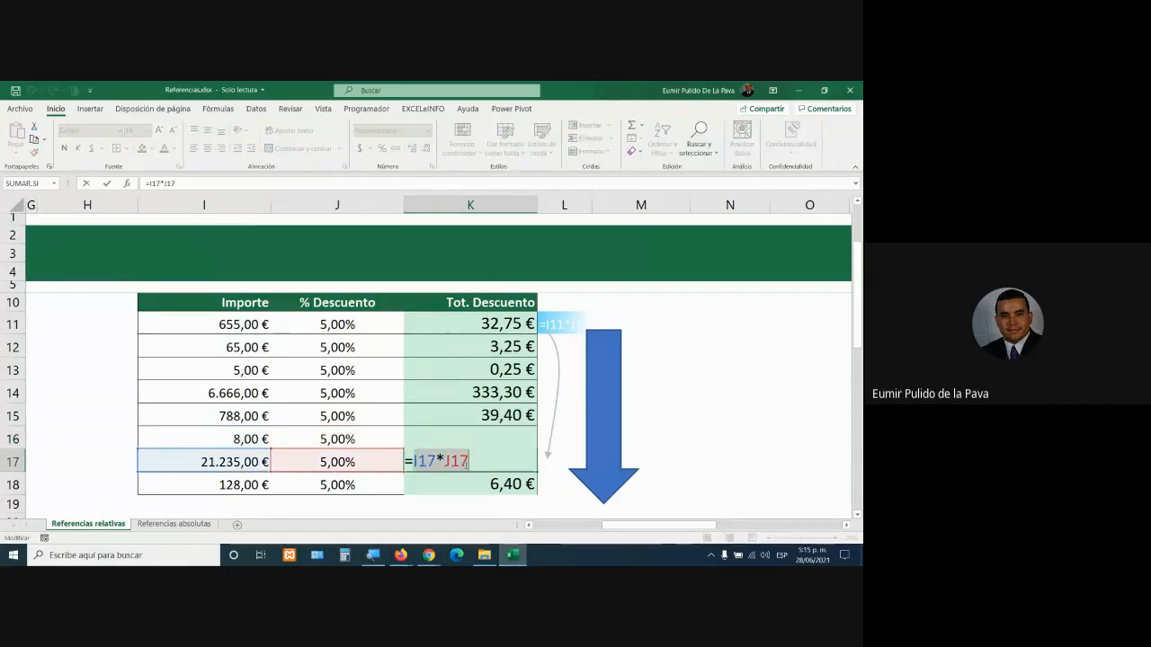
click(457, 482)
key(Escape)
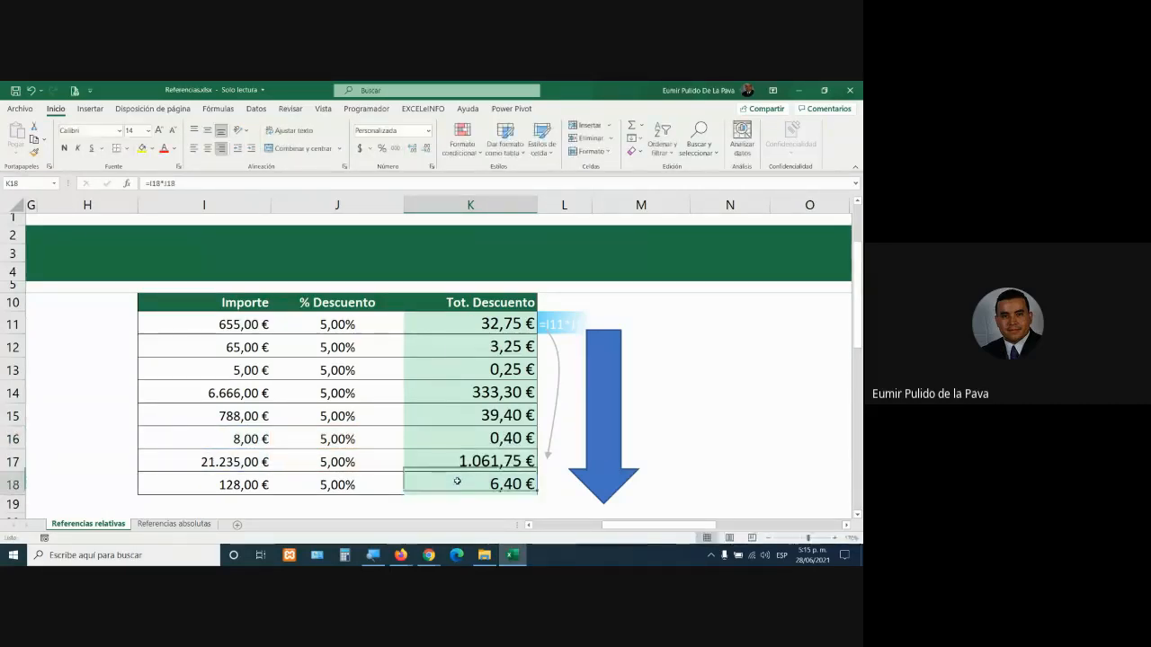
double_click(457, 482)
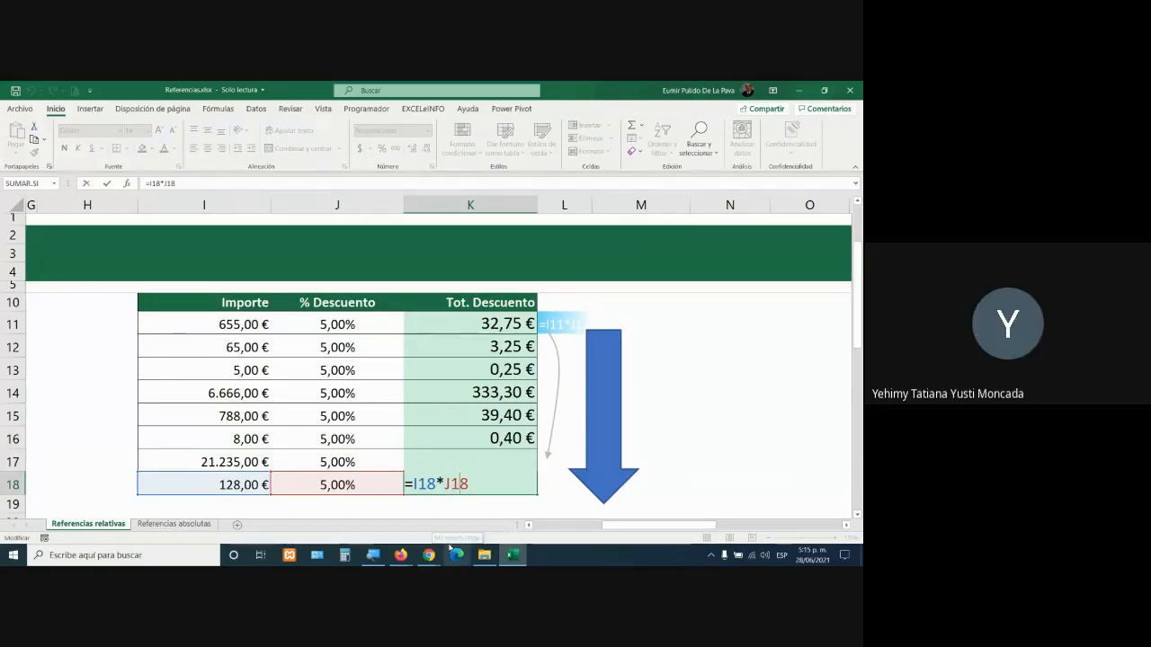
Switch to the Google Meet call to check who is speaking, and return to the Excel workbook
mouse_move(429, 555)
click(404, 518)
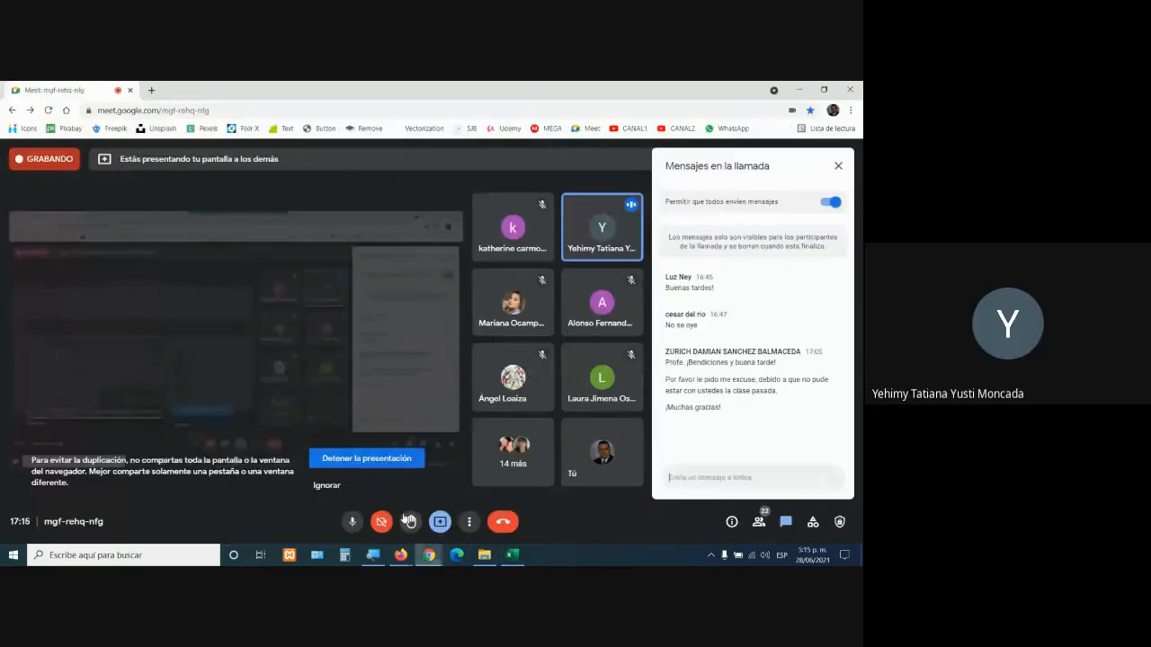
click(508, 556)
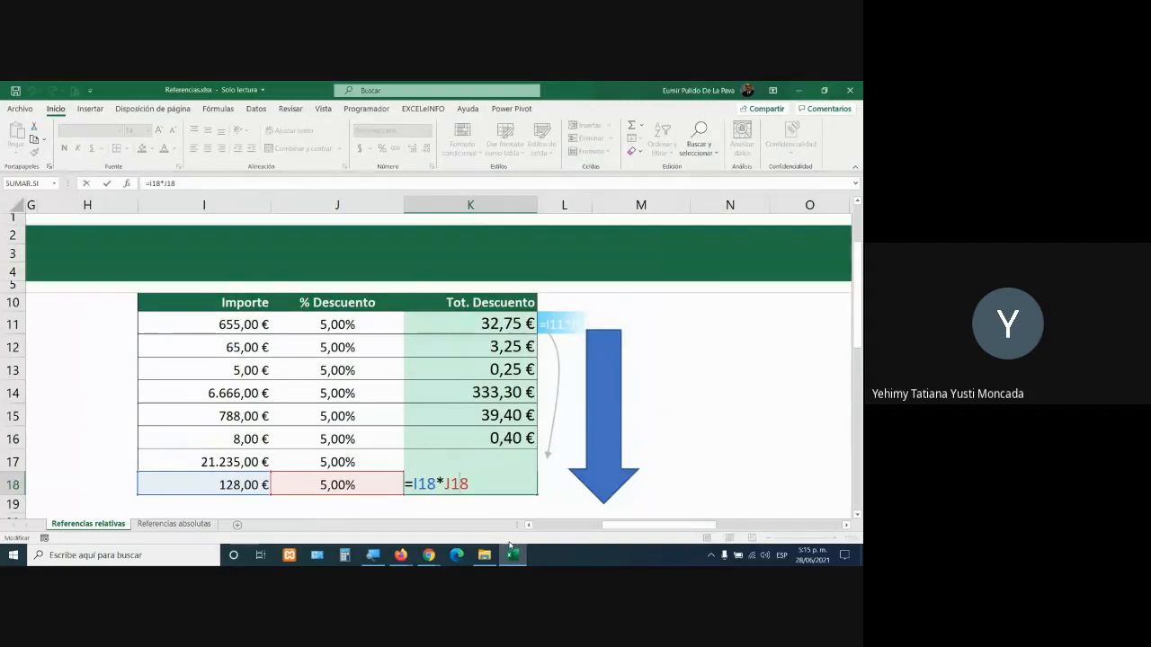
Open the K11 discount formula again and highlight its cell references
double_click(457, 323)
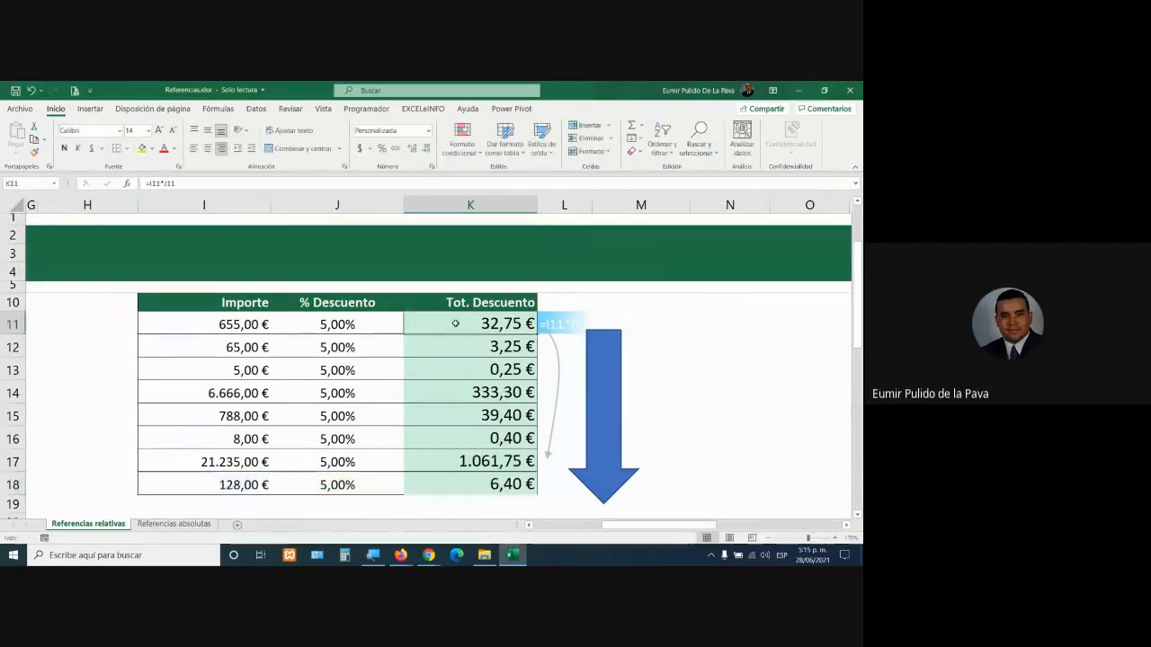
drag(413, 324, 469, 324)
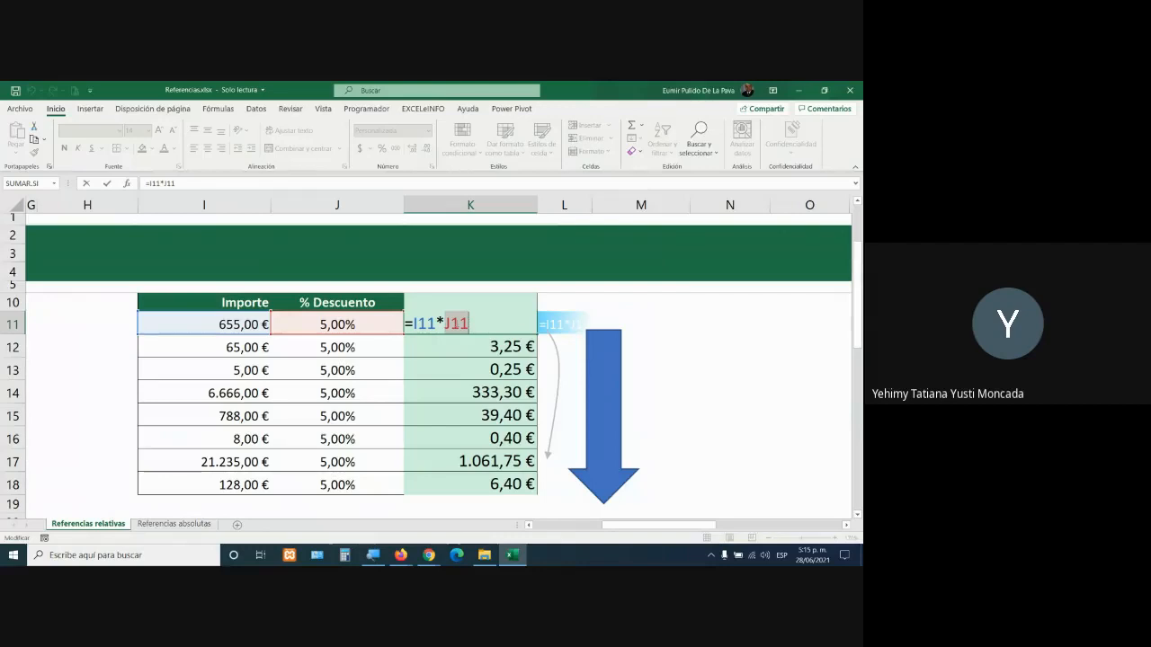
Close the K11 formula unchanged and inspect the formula in K18, the last Tot. Descuento cell
key(Return)
double_click(449, 483)
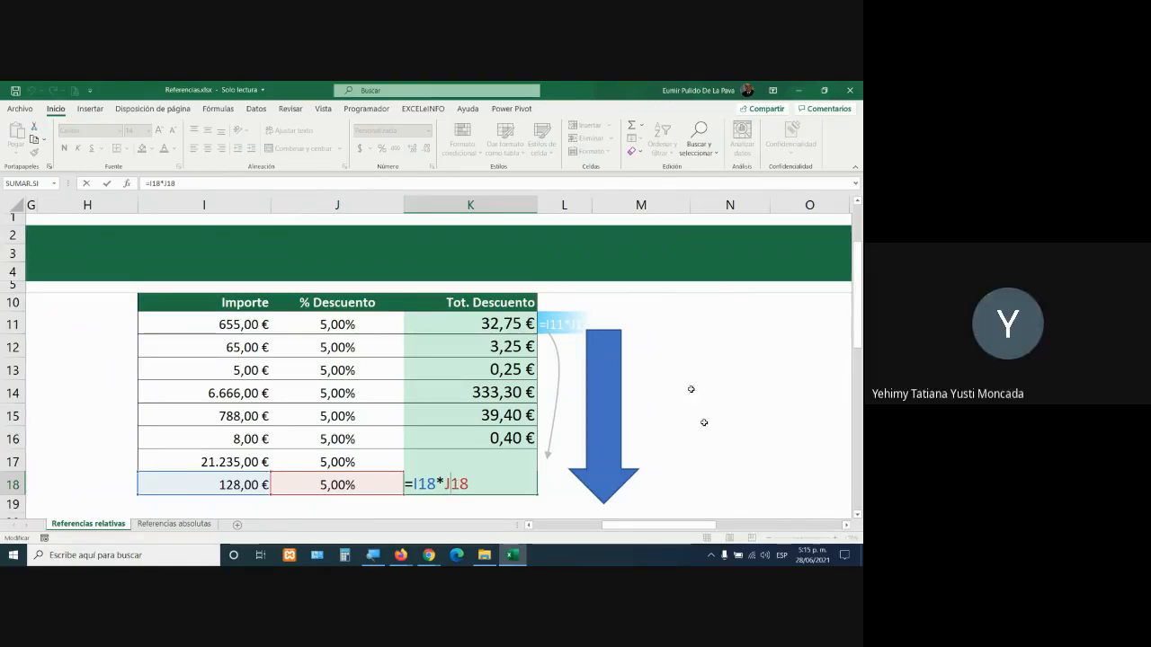
key(Return)
Highlight columns J, K and L and rows 12 and 13 one at a time to point out the sheet's columns and rows
click(337, 201)
click(471, 205)
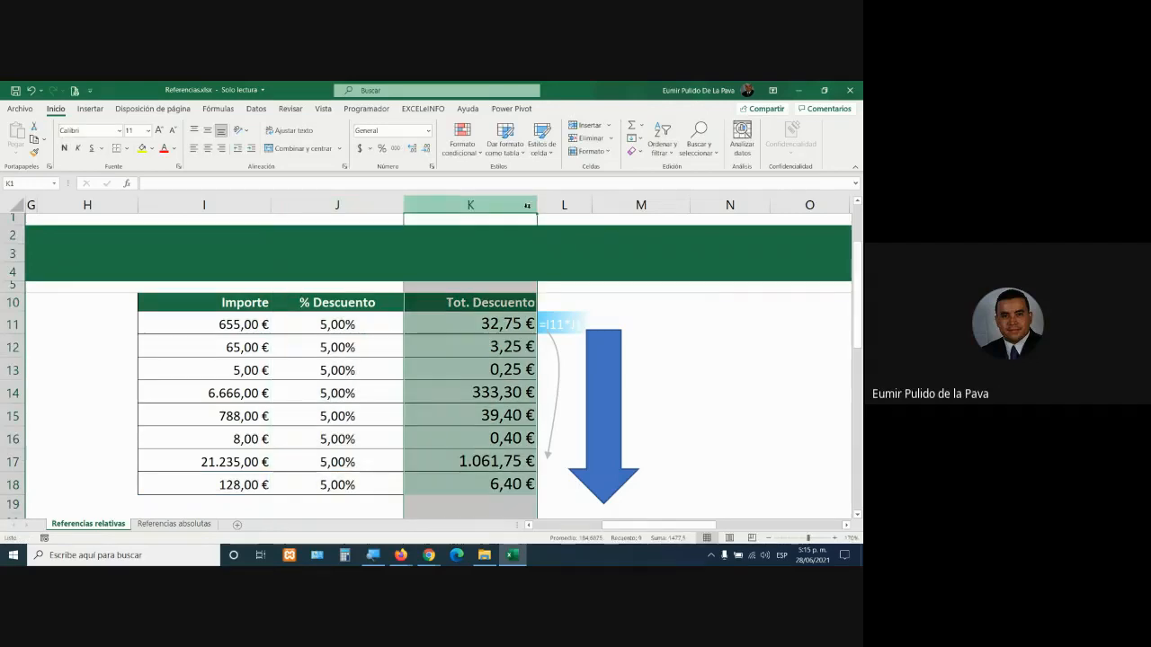
click(565, 205)
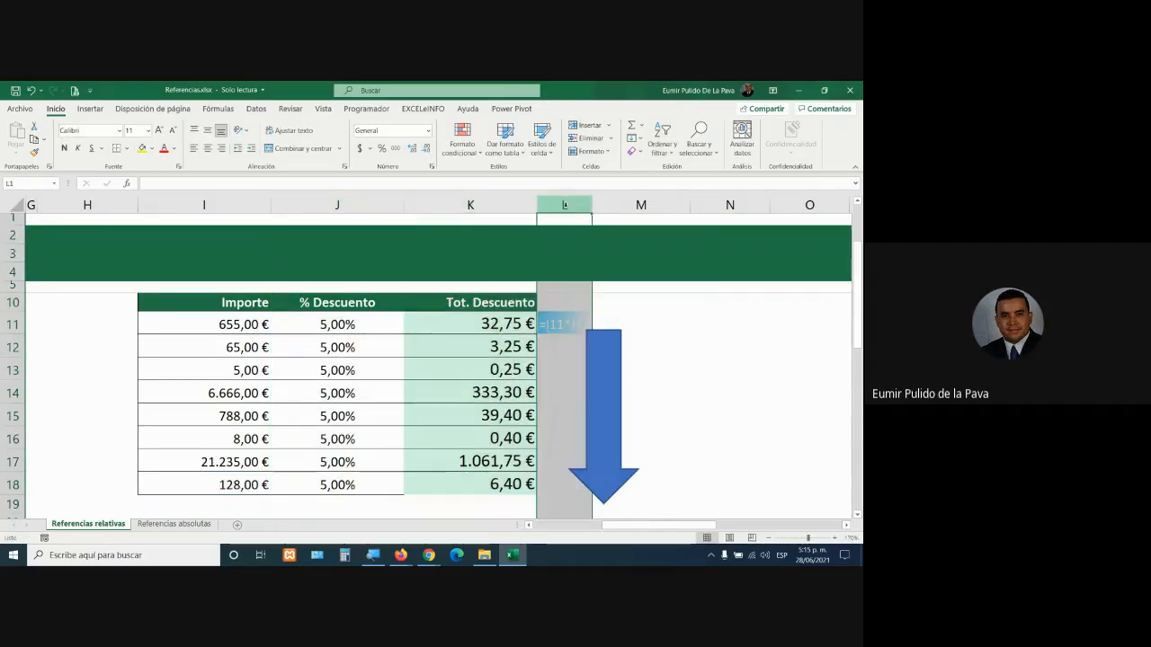
click(13, 348)
click(12, 369)
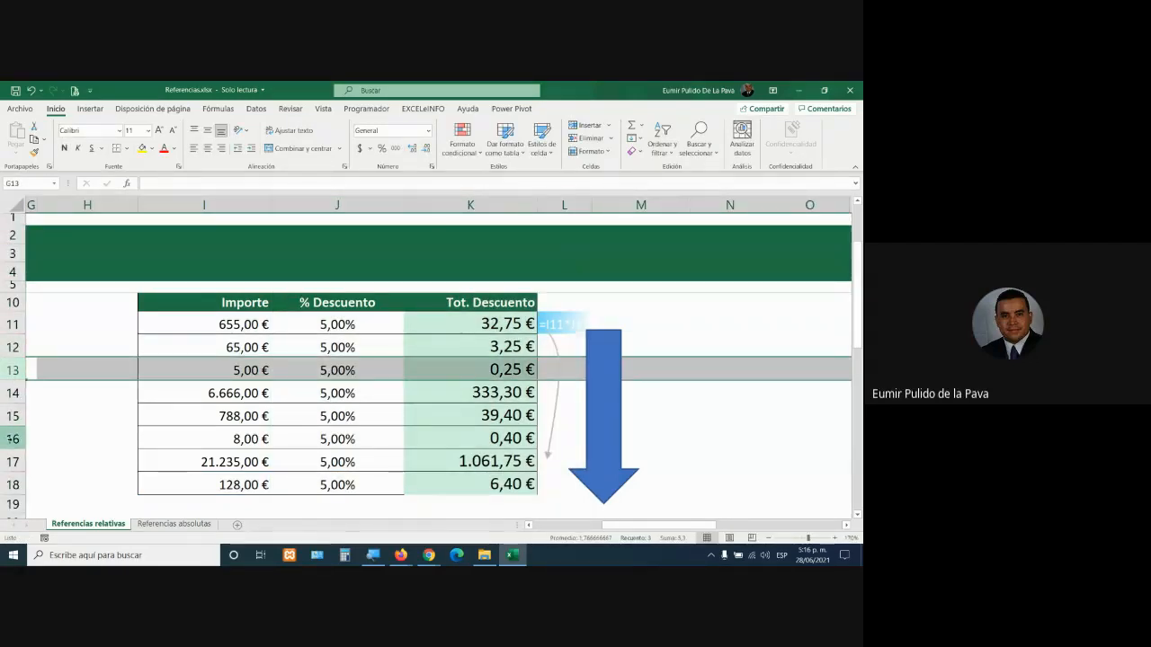
Move the blue down arrow shape away from the Tot. Descuento column, lower into column M
click(457, 324)
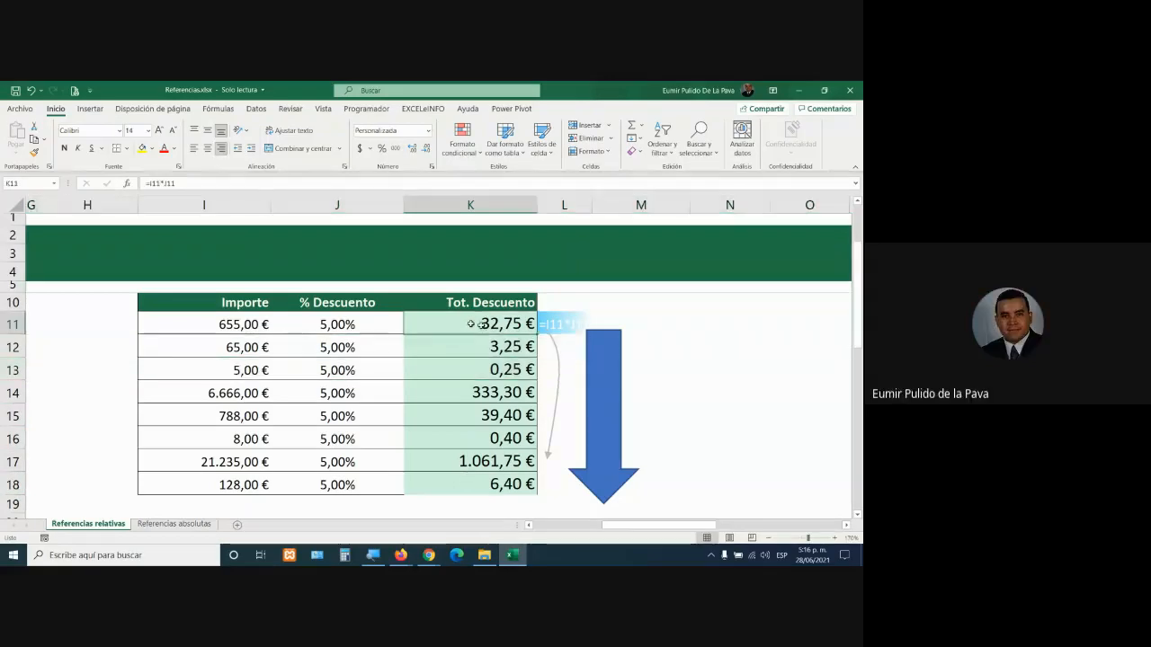
drag(596, 367, 531, 370)
drag(531, 381, 629, 425)
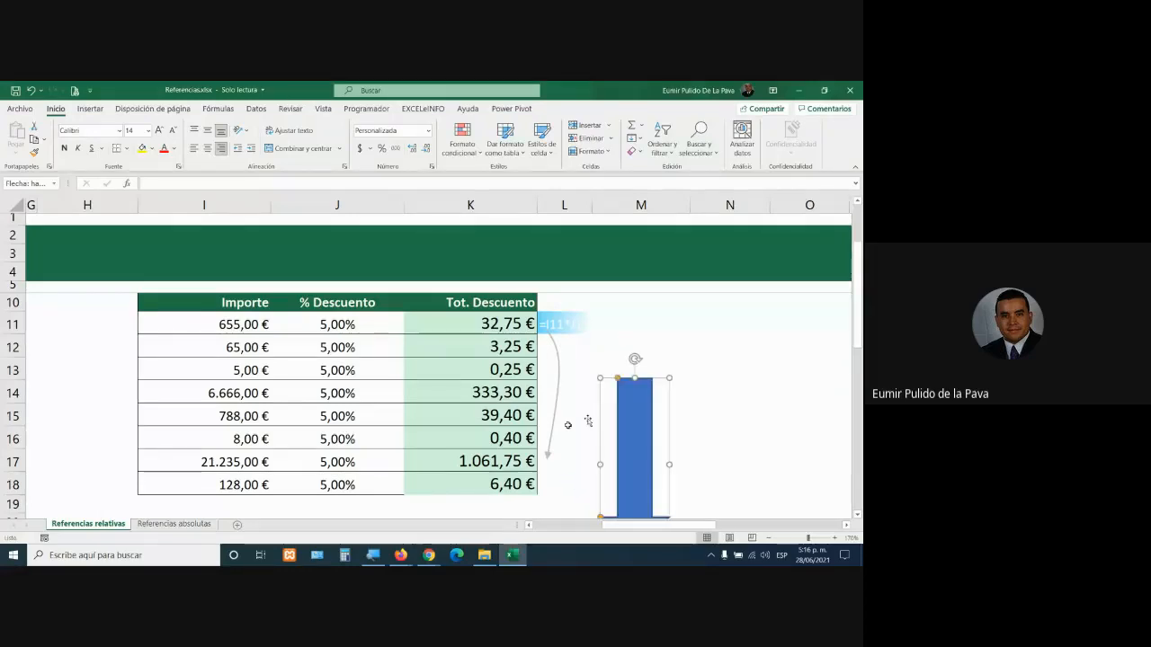
Examine the I18 and J18 references in the K18 formula, then close the cell without changing it
double_click(533, 487)
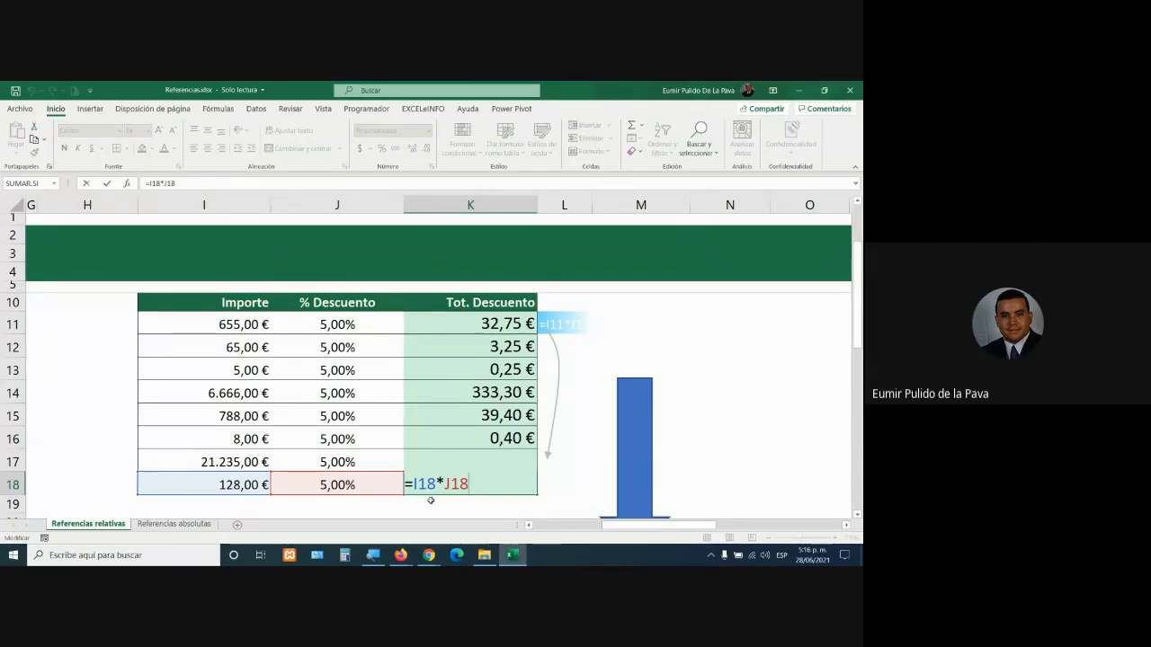
drag(412, 484, 485, 486)
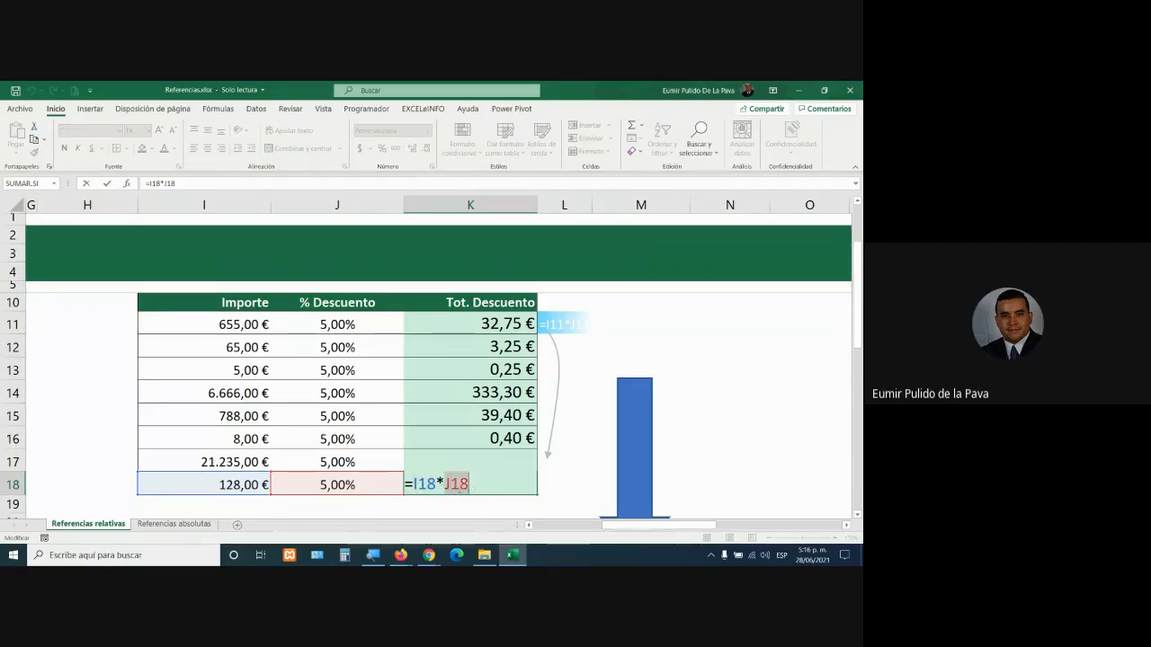
click(450, 484)
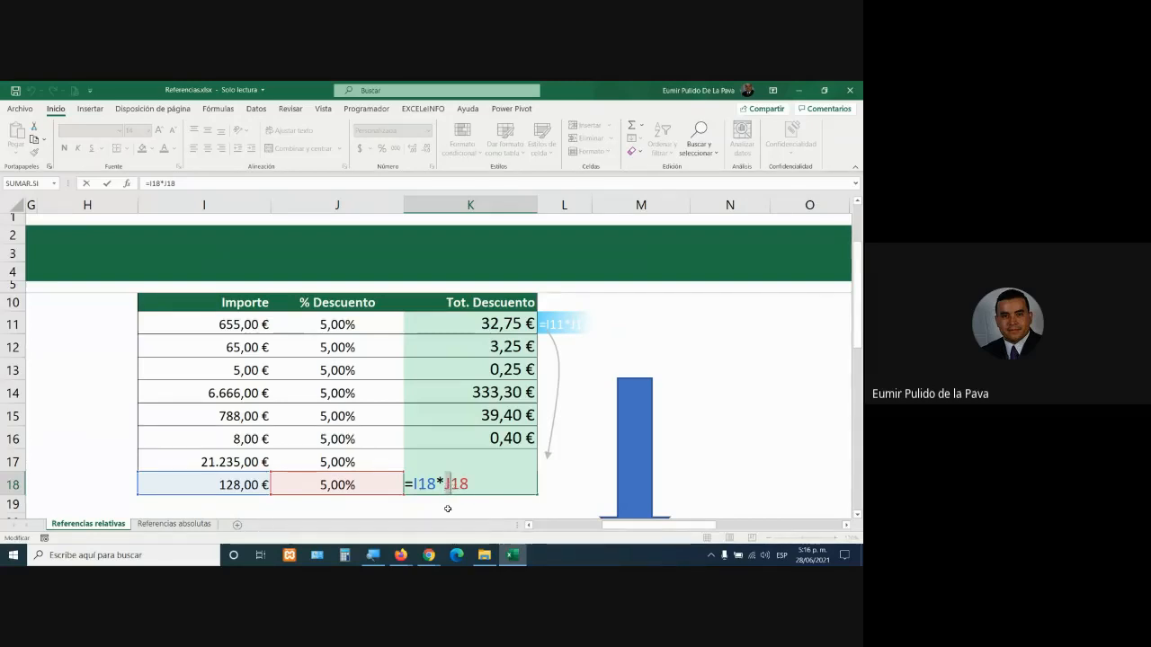
key(Left)
key(shift+Left)
key(shift+Left)
key(shift+Left)
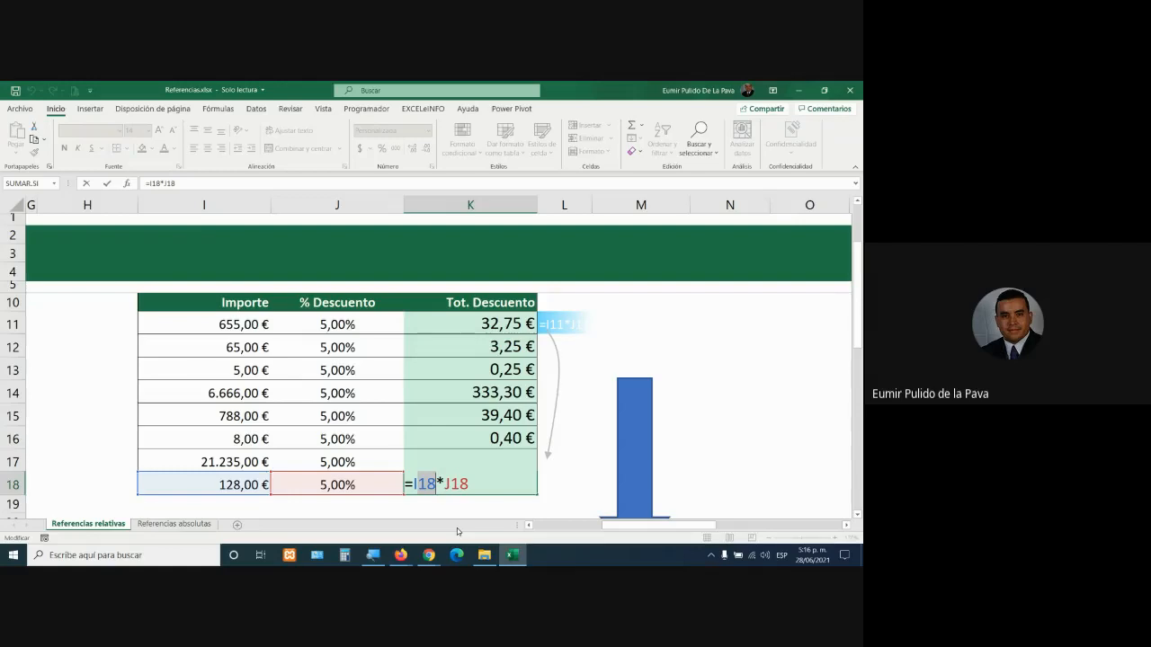
key(Return)
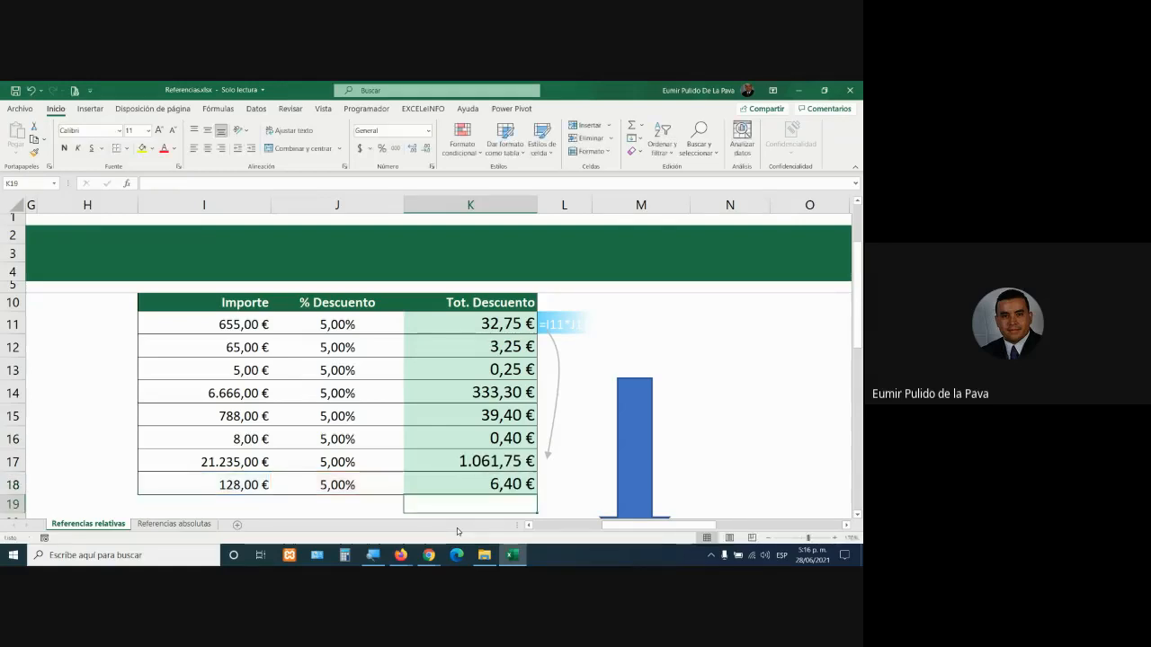
Fill the K11 formula down through K18 and place the blue down arrow beside the Tot. Descuento column
click(460, 337)
click(539, 337)
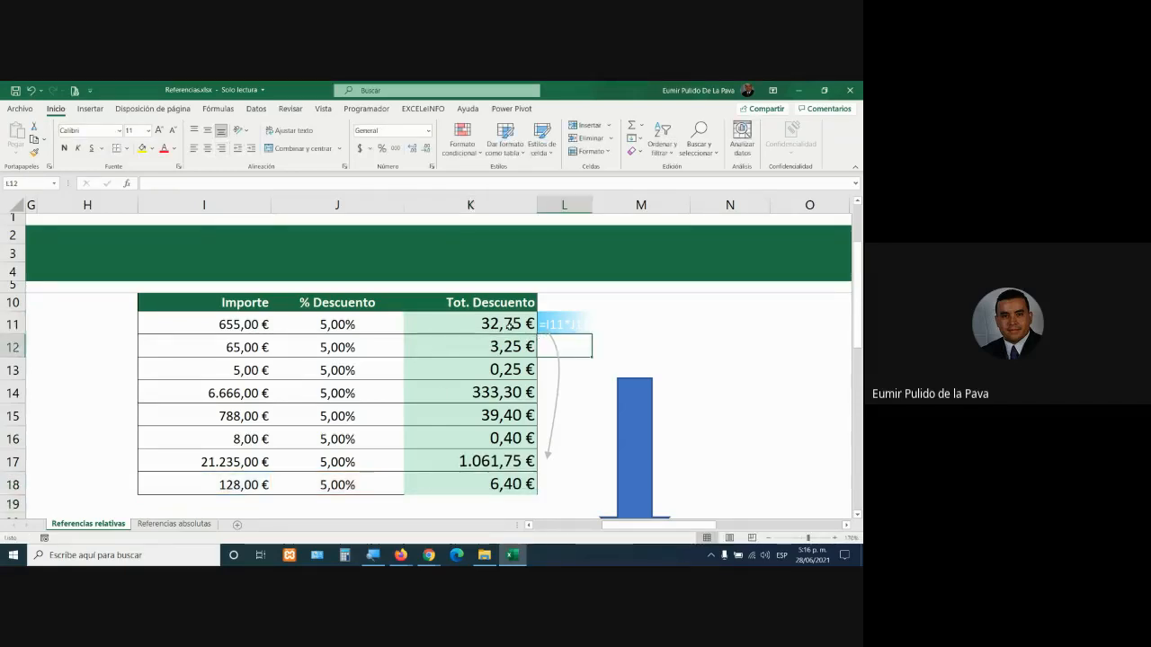
click(535, 331)
drag(537, 334, 532, 485)
drag(639, 443, 579, 398)
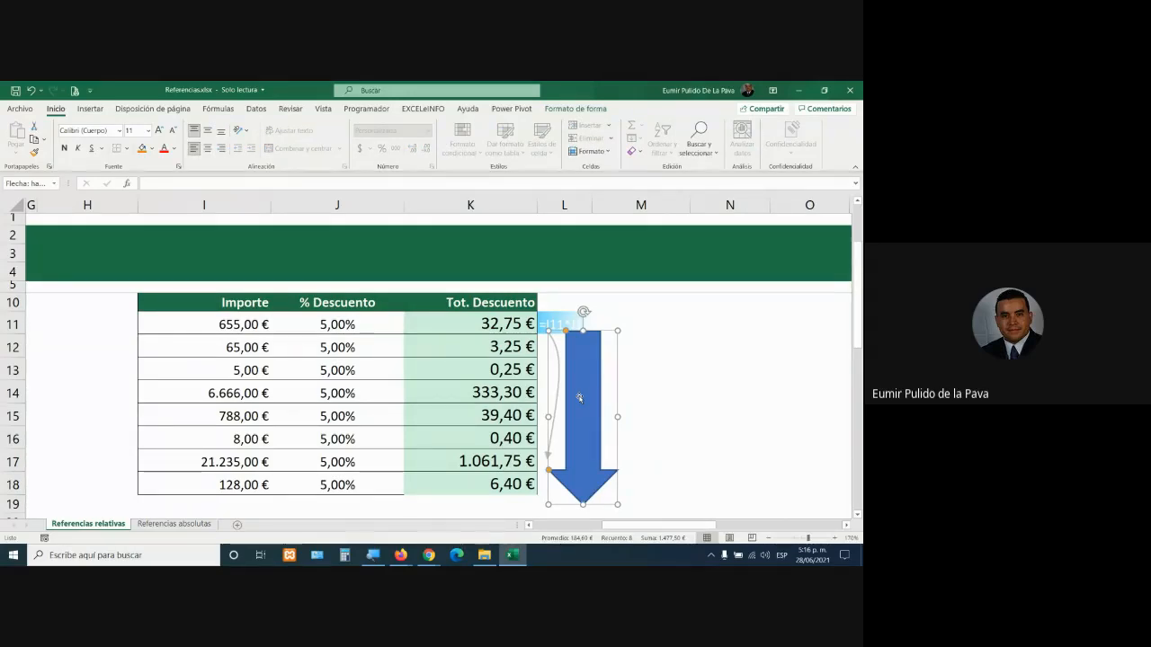
Inspect the formulas in K12, K13, K14, K15 and K18 to compare their row references
double_click(465, 344)
double_click(467, 369)
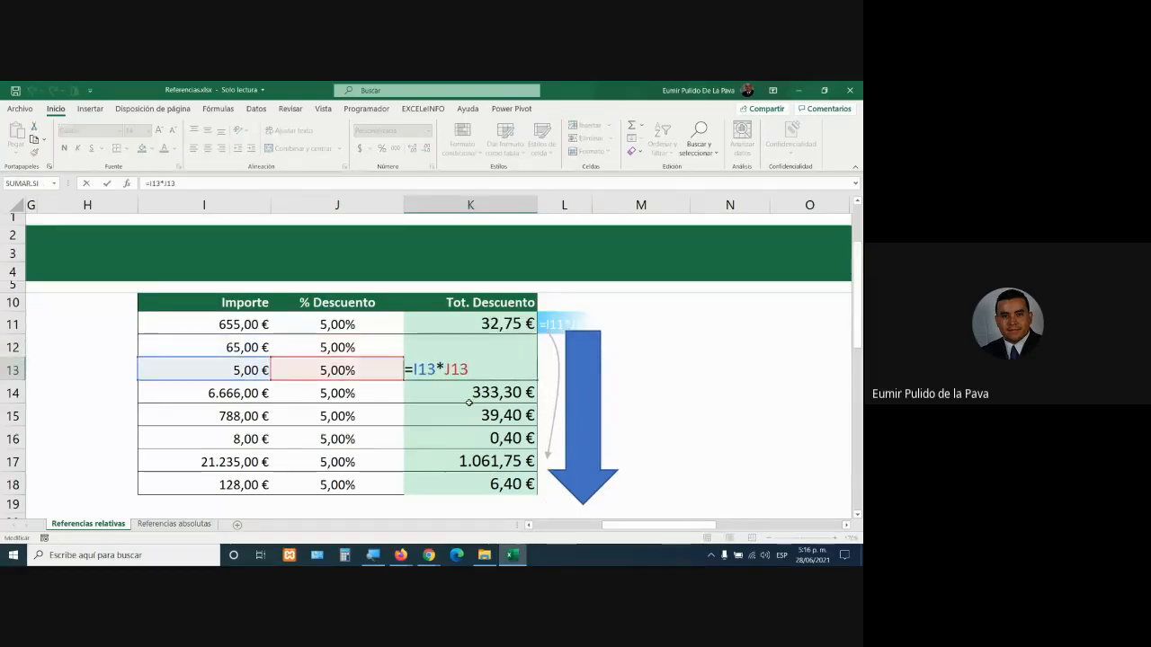
double_click(466, 393)
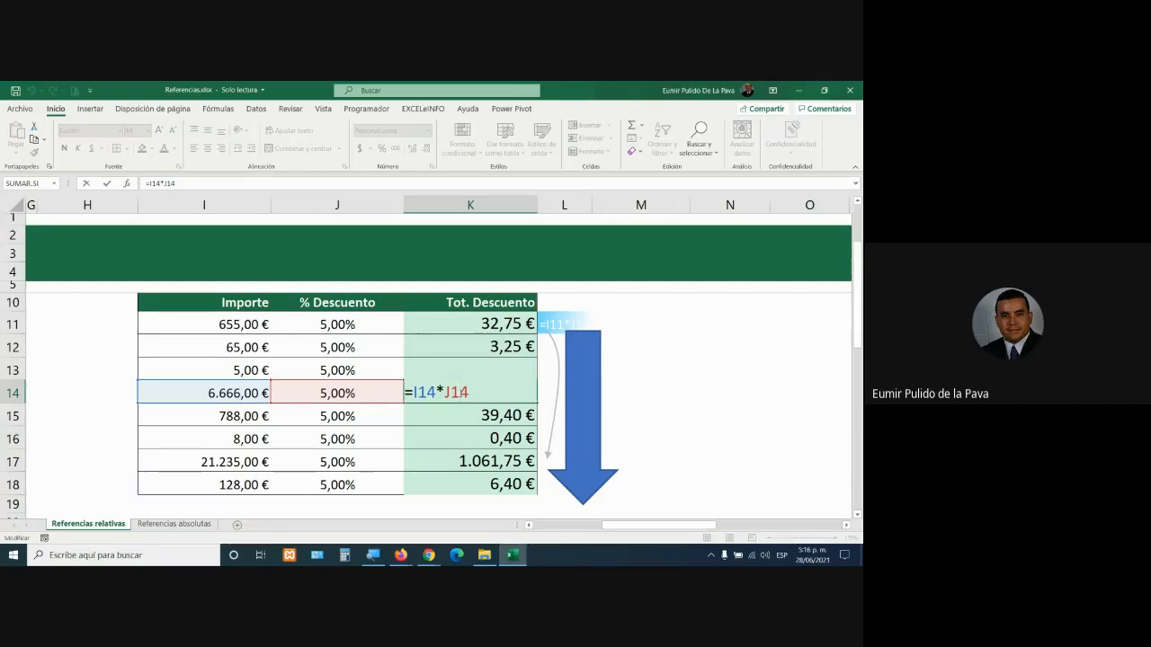
double_click(458, 420)
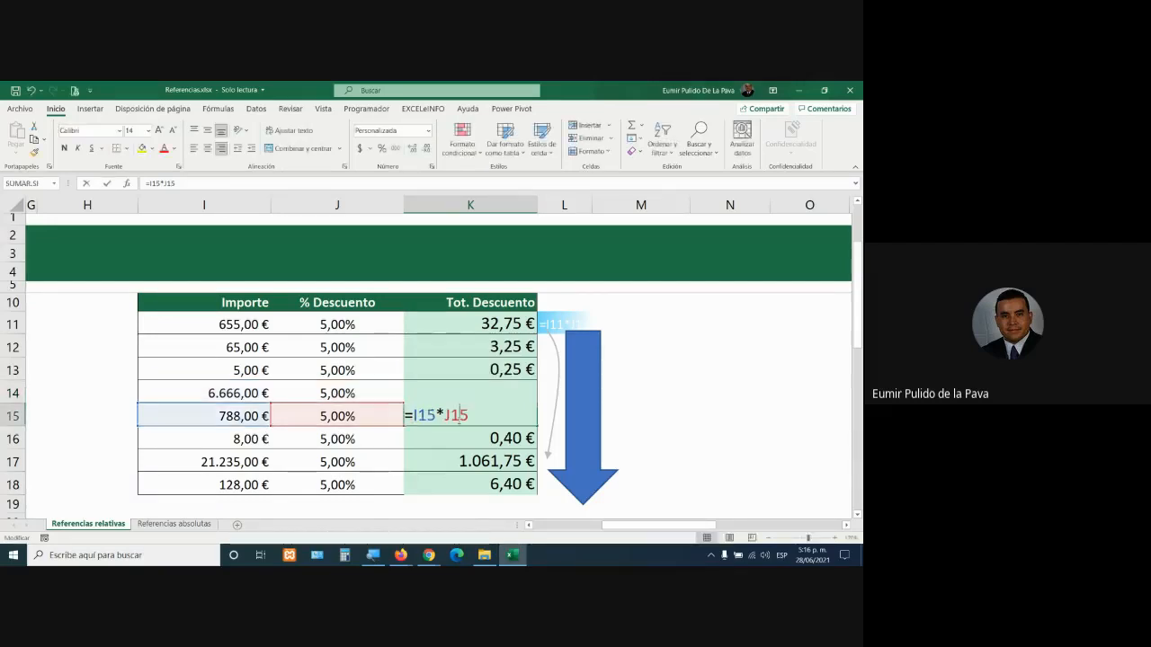
double_click(458, 485)
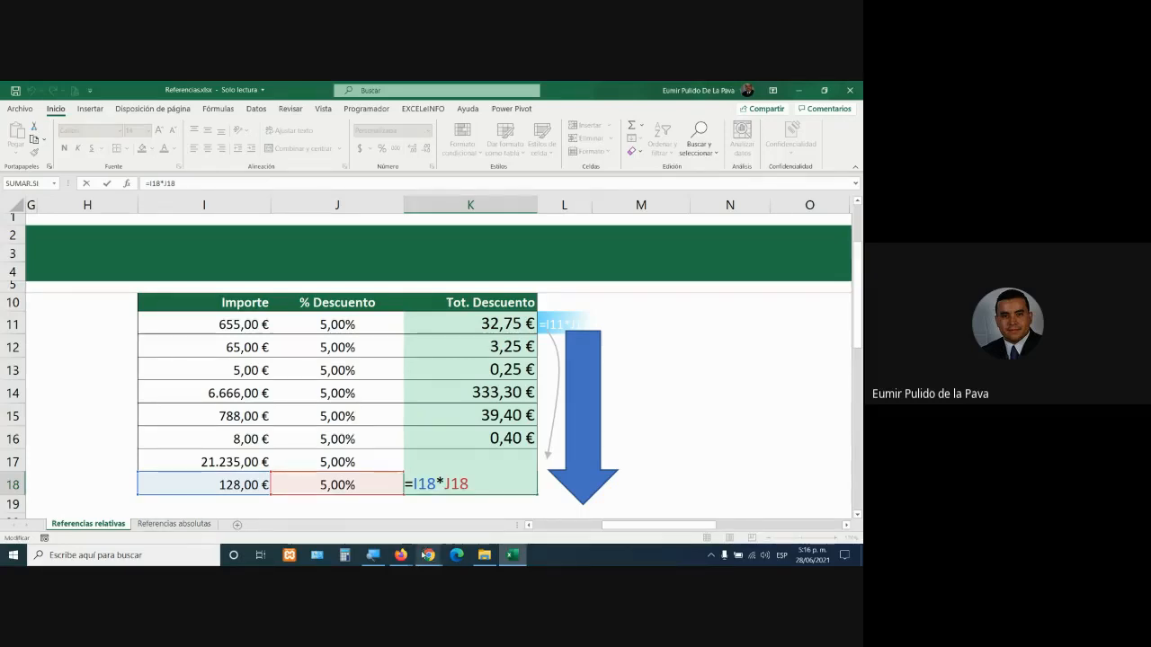
Check the Google Meet call in Chrome twice, returning to the Excel workbook each time
mouse_move(427, 554)
click(368, 504)
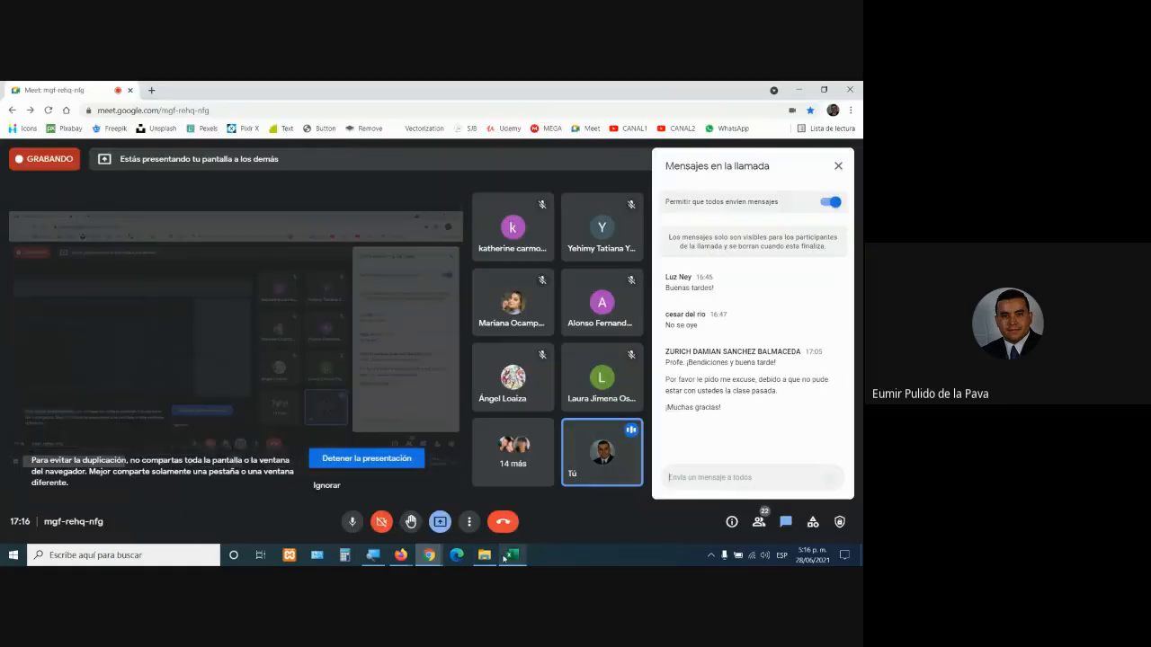
click(508, 556)
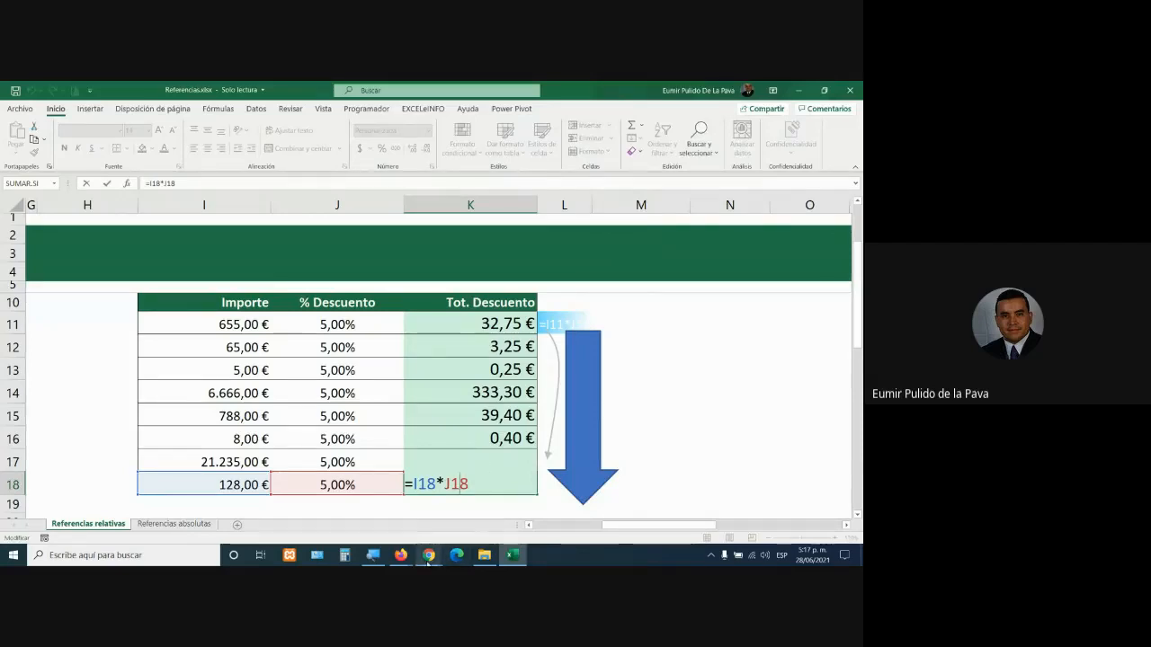
mouse_move(429, 555)
click(406, 520)
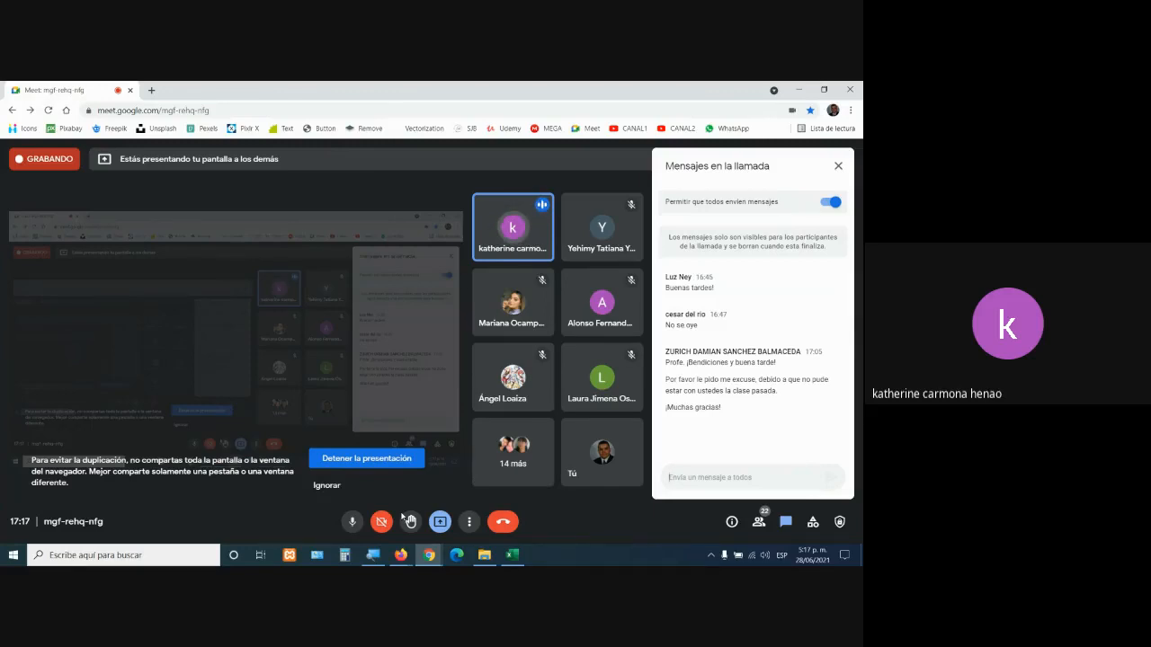
click(512, 555)
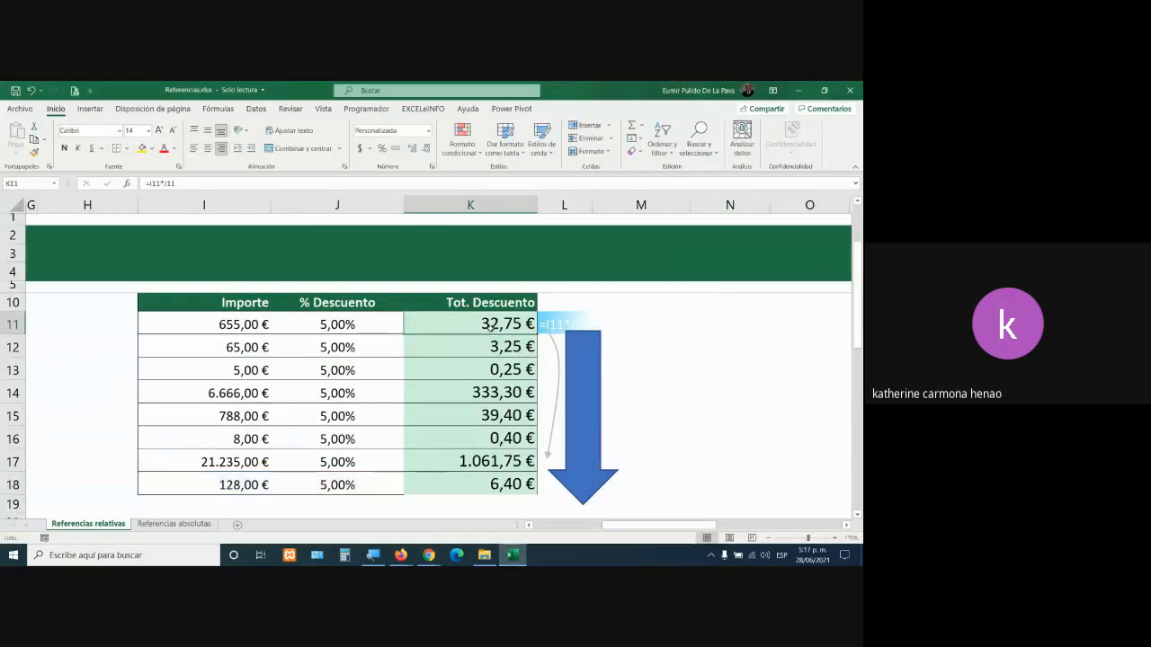
Fill the K18 formula across the row through O18
click(489, 347)
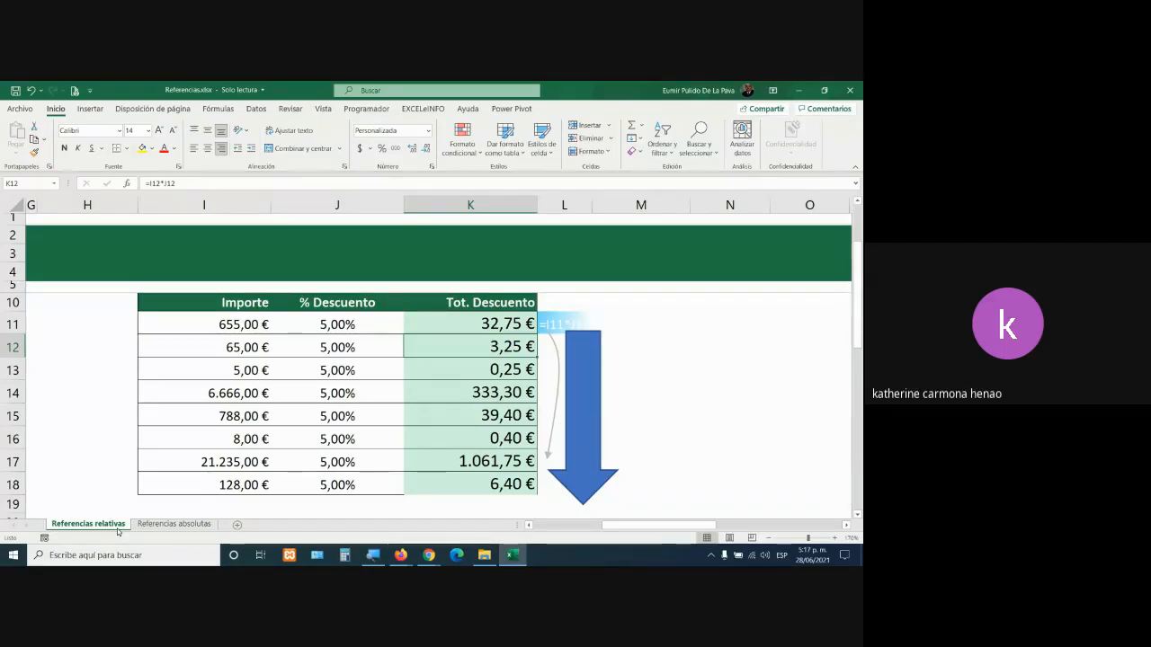
click(473, 319)
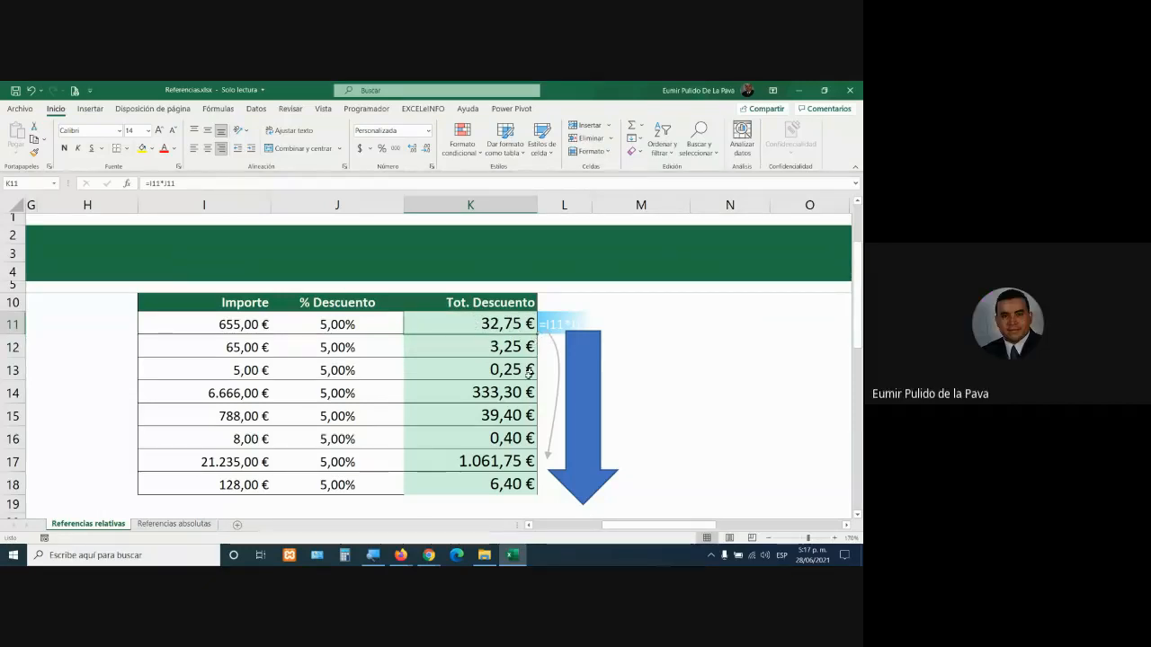
click(521, 486)
drag(537, 494, 822, 486)
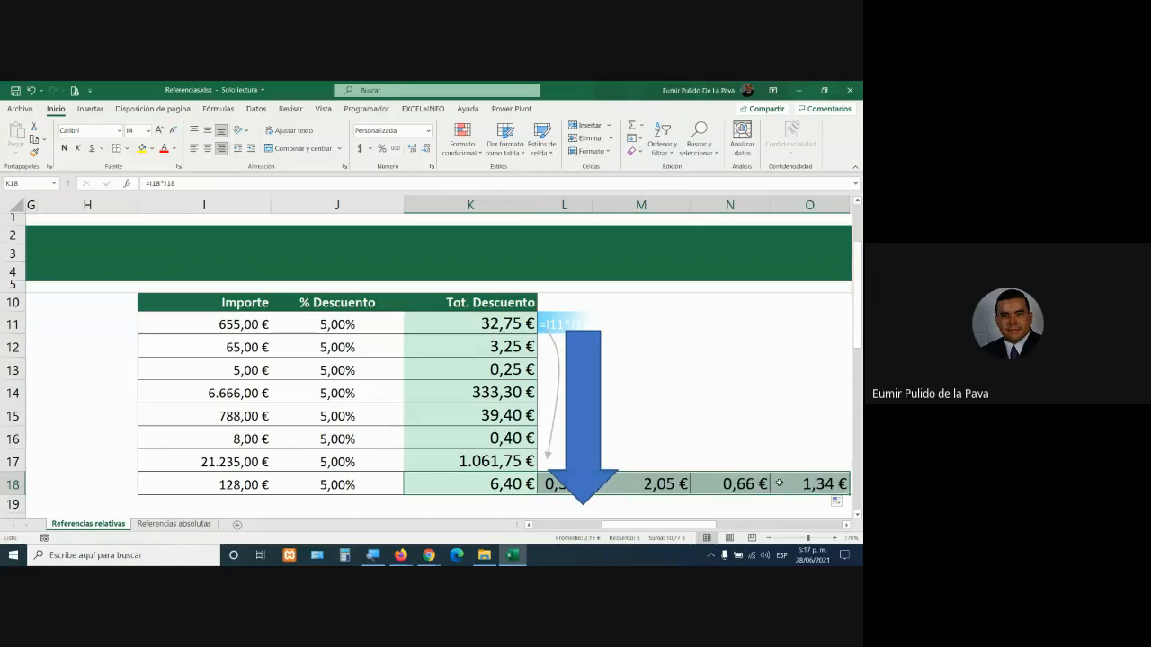
Inspect the copied formulas in L18, N18 and O18, leaving each one unchanged
mouse_move(713, 526)
mouse_down()
mouse_move(754, 527)
mouse_move(730, 528)
mouse_up()
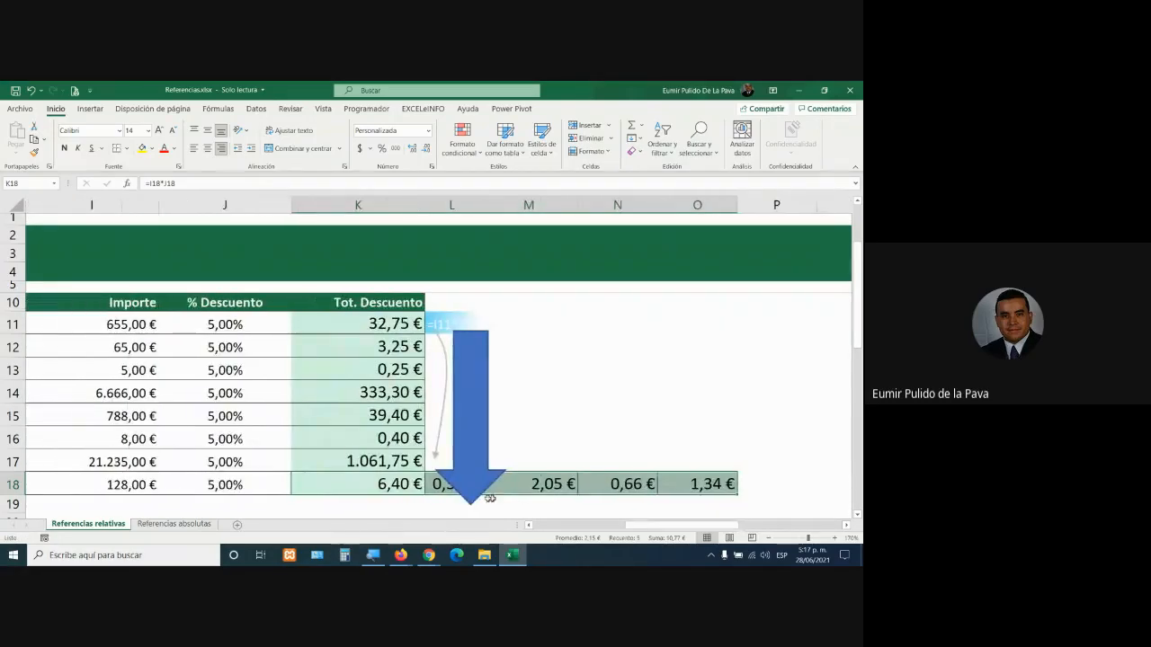
double_click(445, 485)
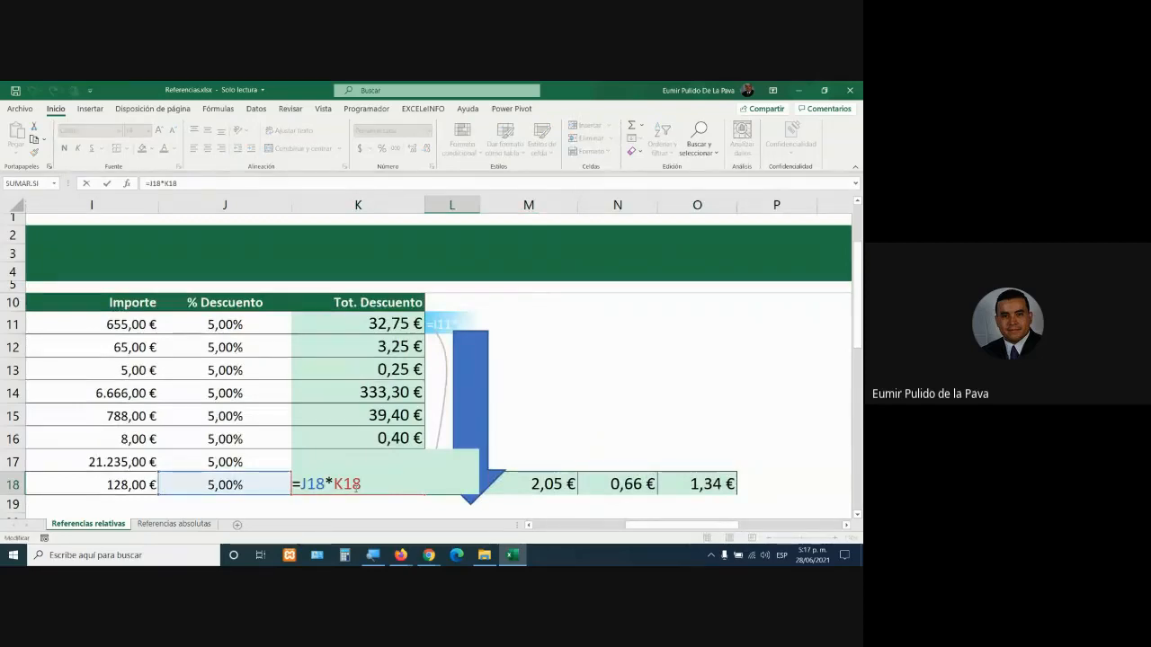
key(Return)
double_click(635, 483)
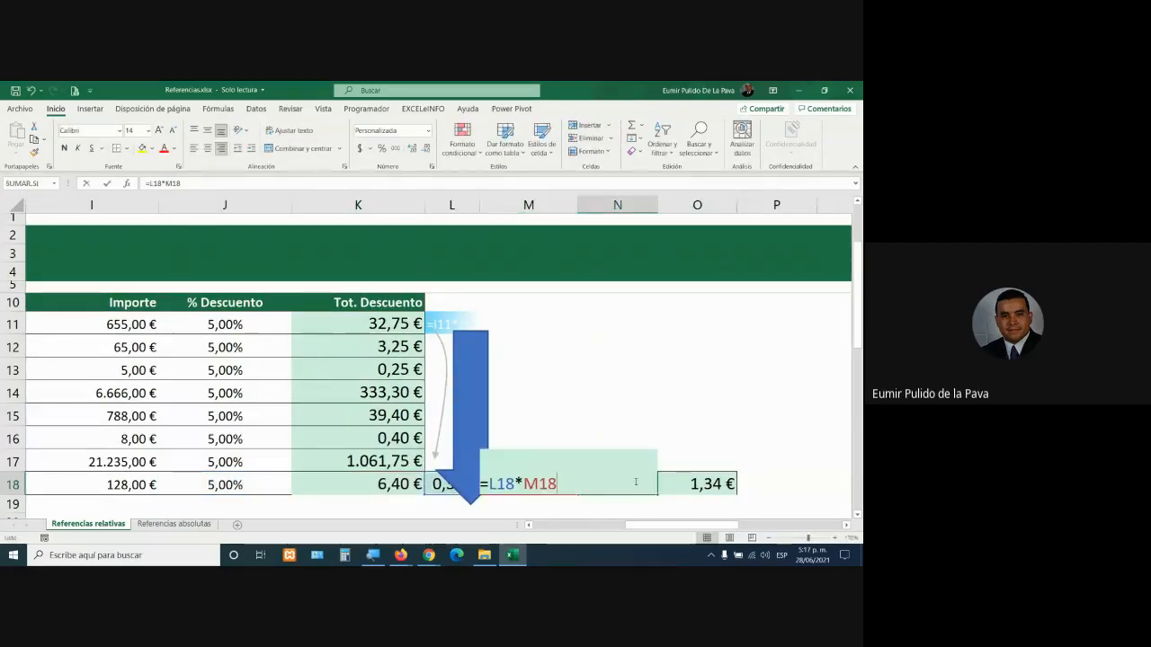
key(Escape)
double_click(674, 478)
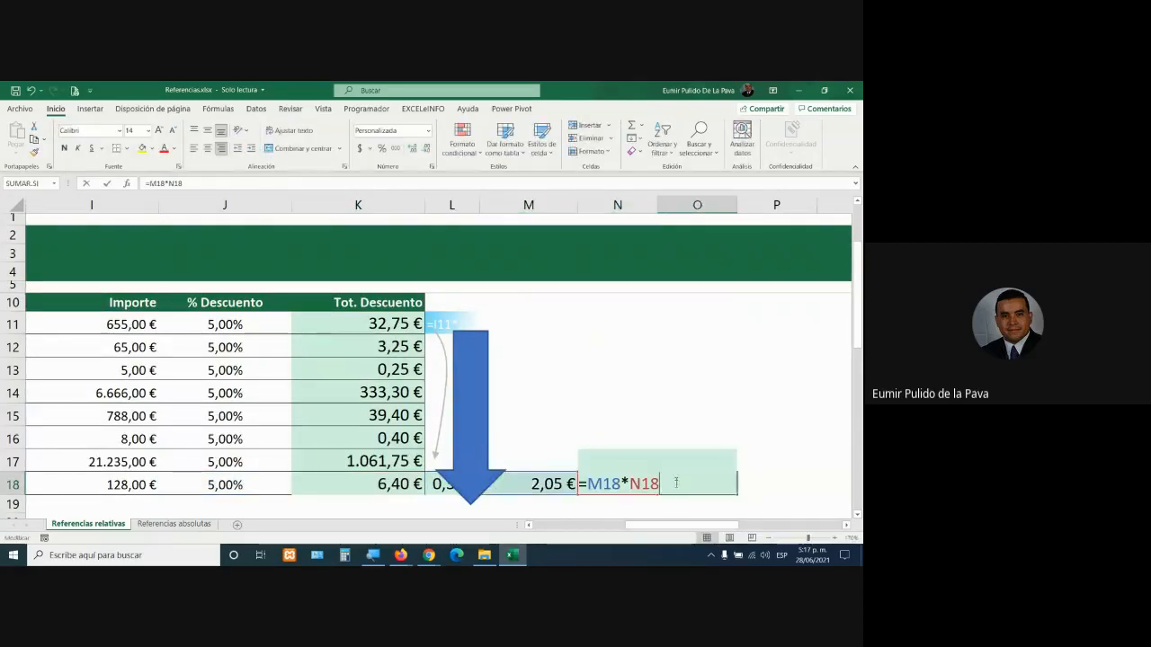
key(Escape)
Compare the column references cell by cell in the formulas from K18 through O18 without changing them
click(399, 483)
double_click(399, 484)
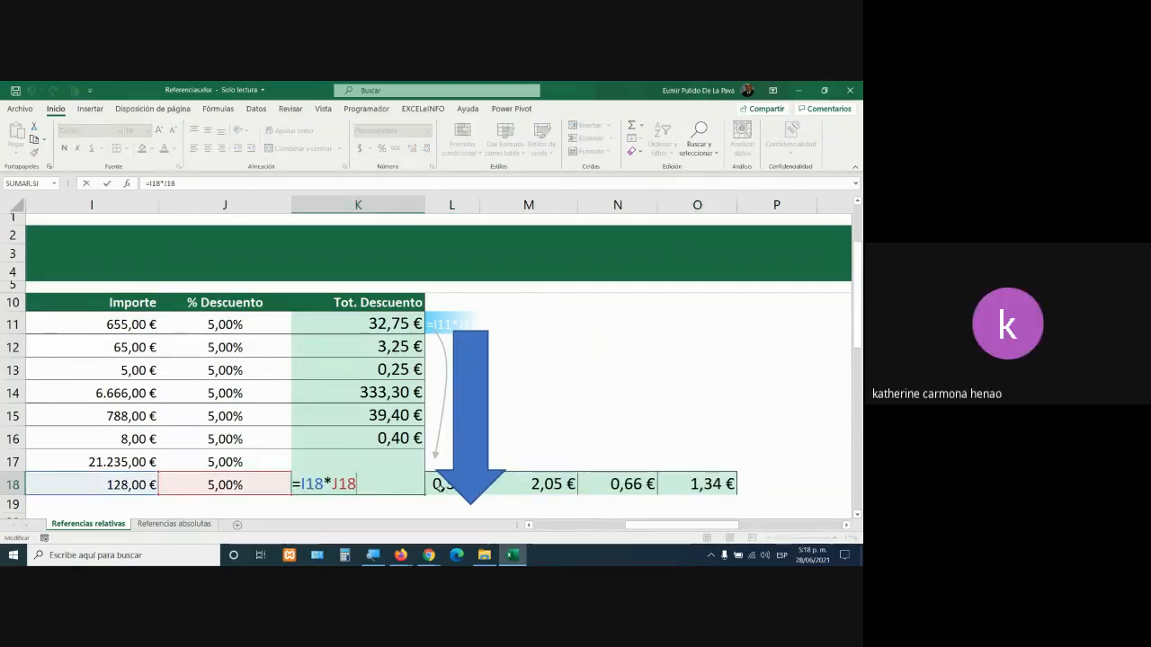
key(Escape)
double_click(440, 489)
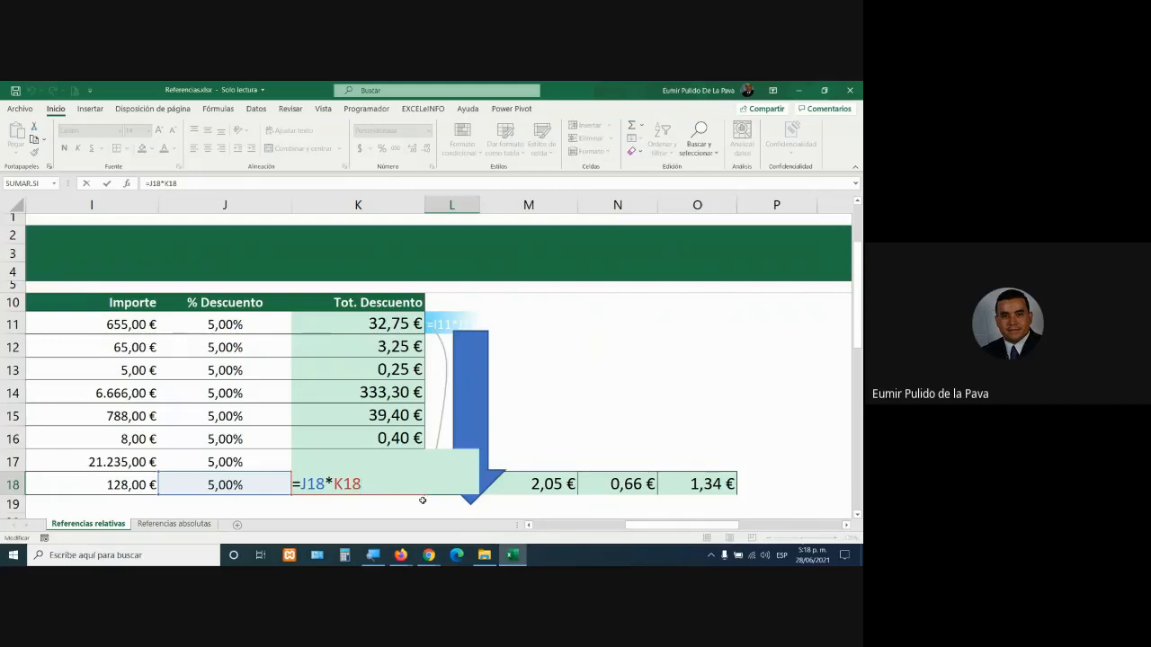
key(Escape)
double_click(508, 488)
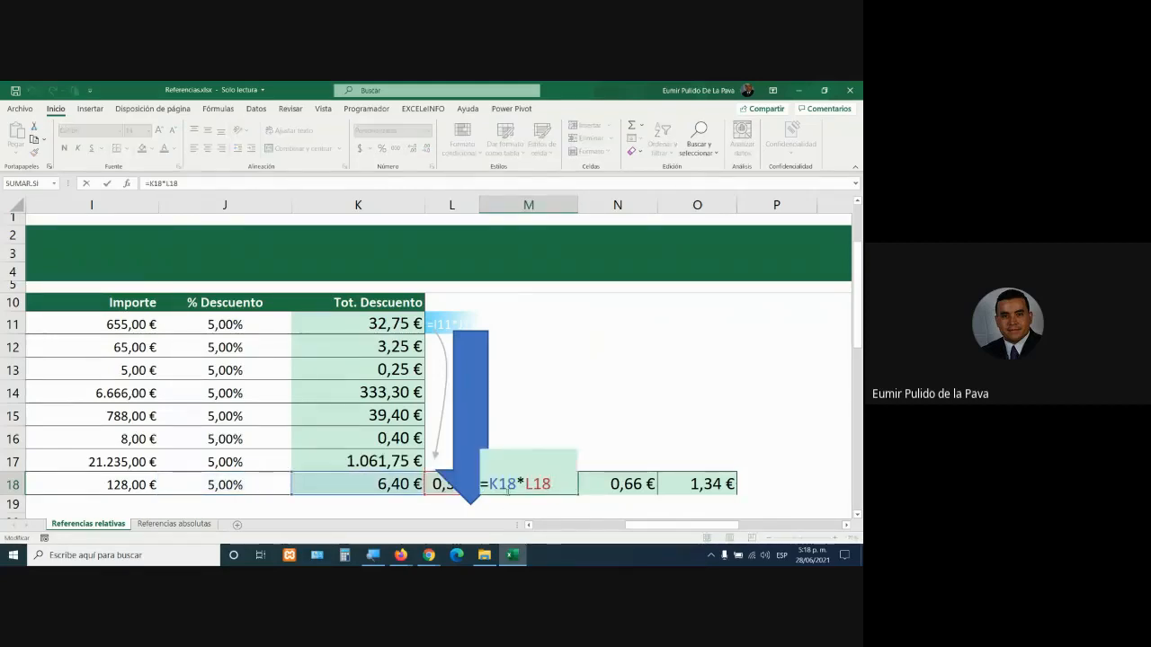
key(Escape)
double_click(615, 485)
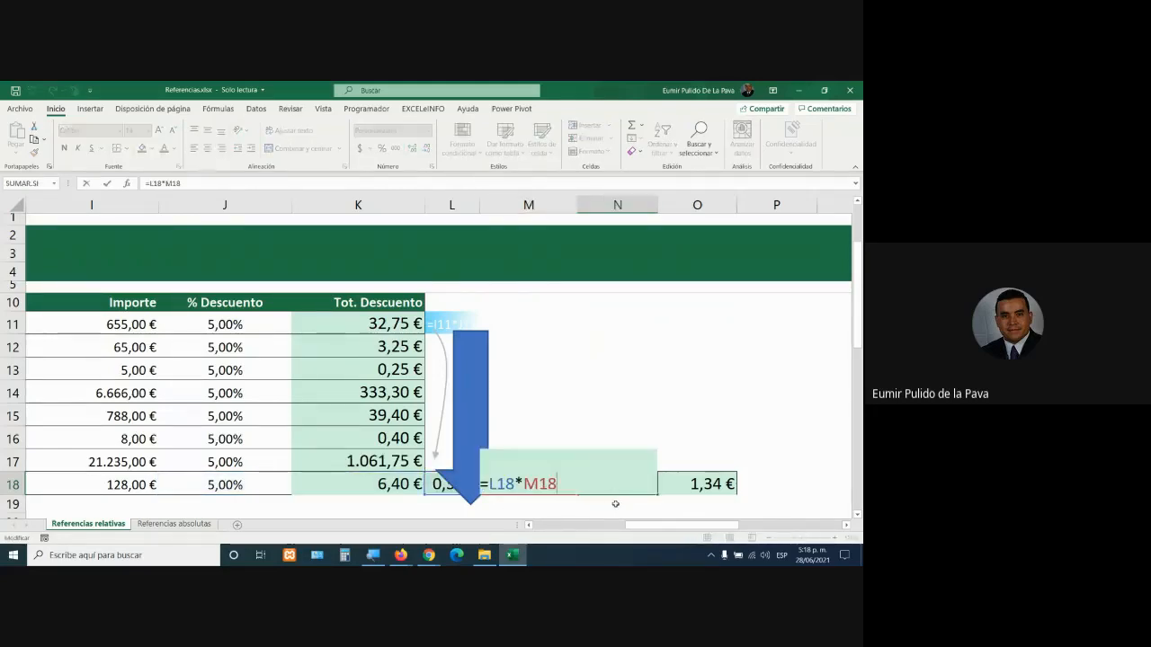
key(Escape)
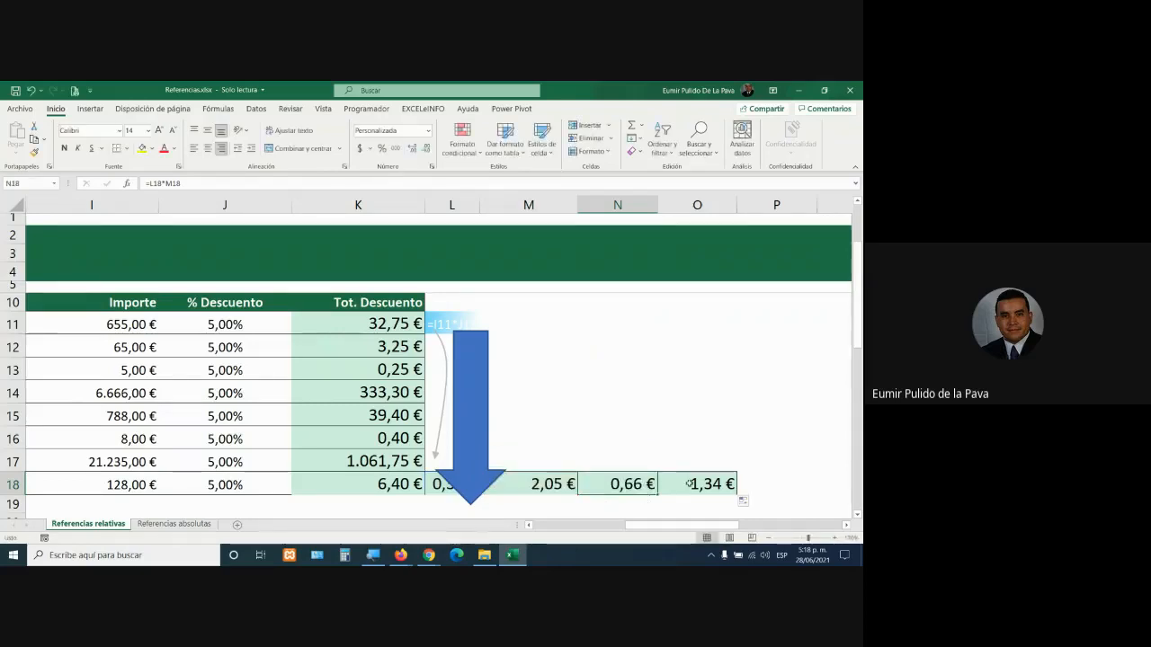
double_click(689, 483)
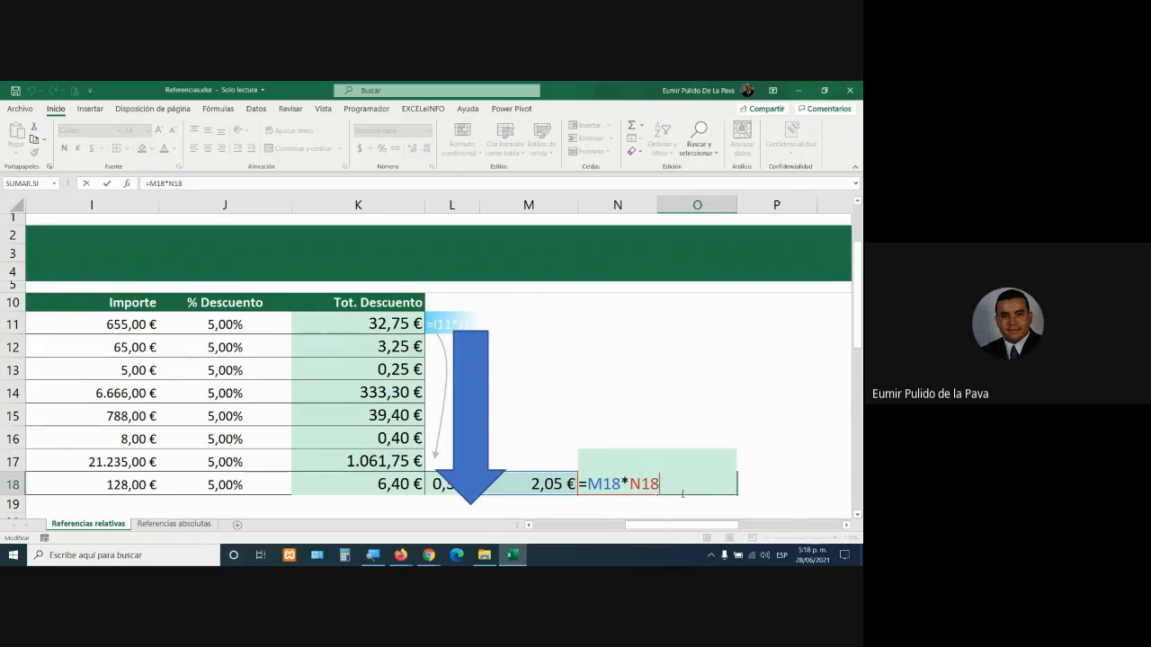
key(Return)
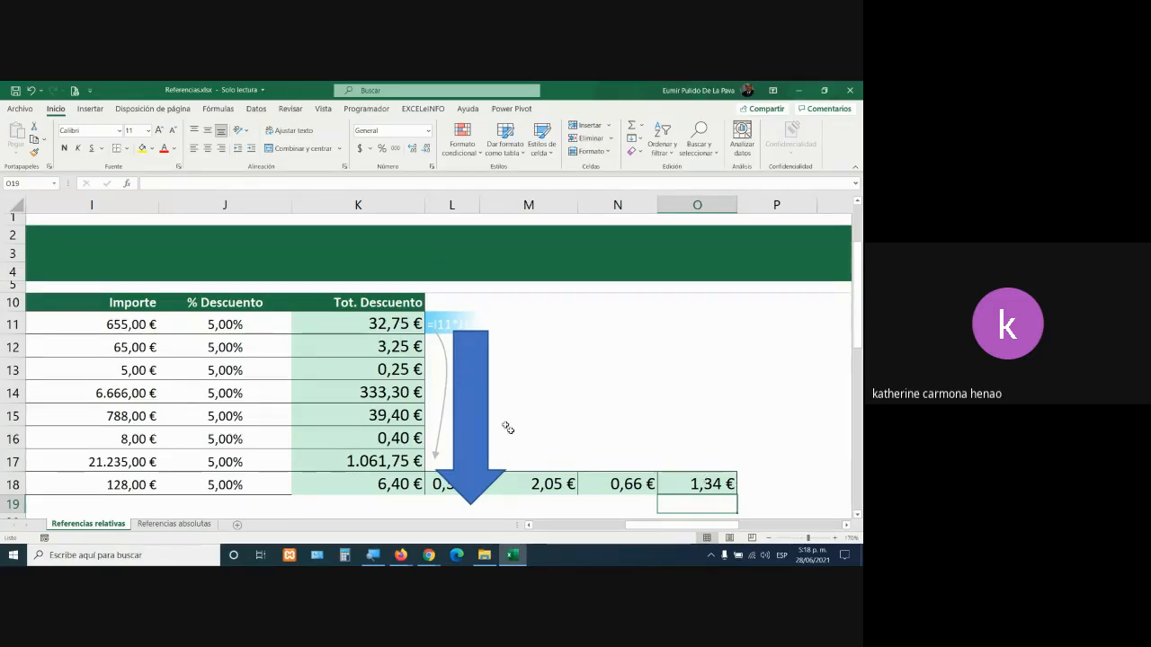
Inspect the K11 discount formula and highlight its I11 and J11 references, leaving the formula unchanged
double_click(373, 324)
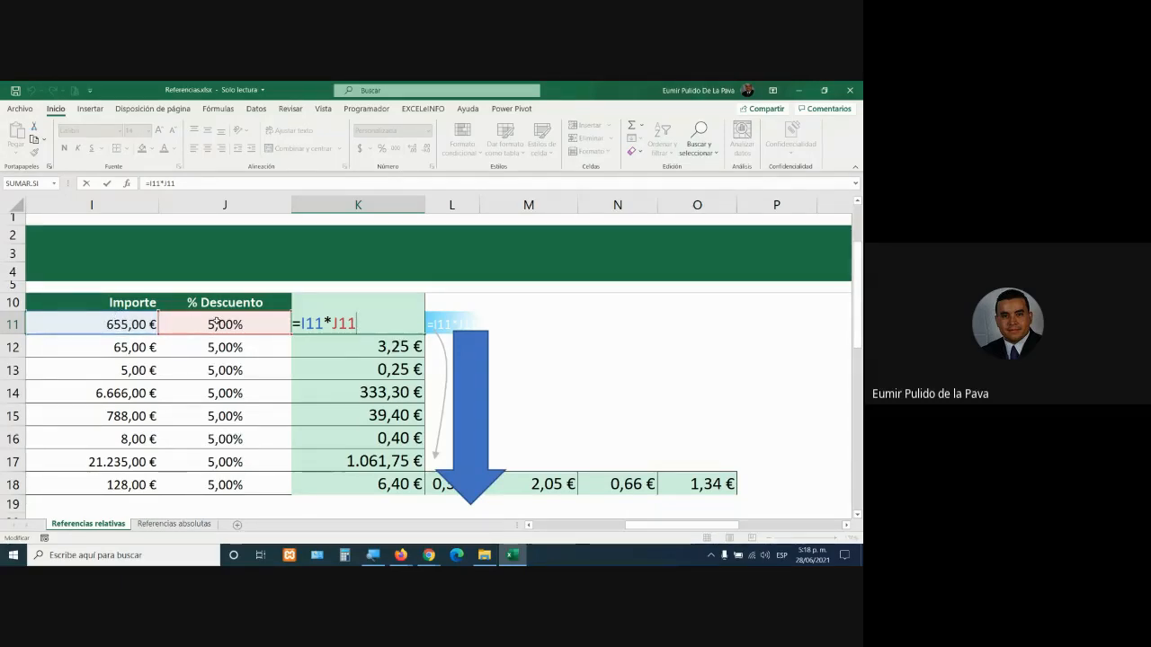
drag(302, 324, 373, 322)
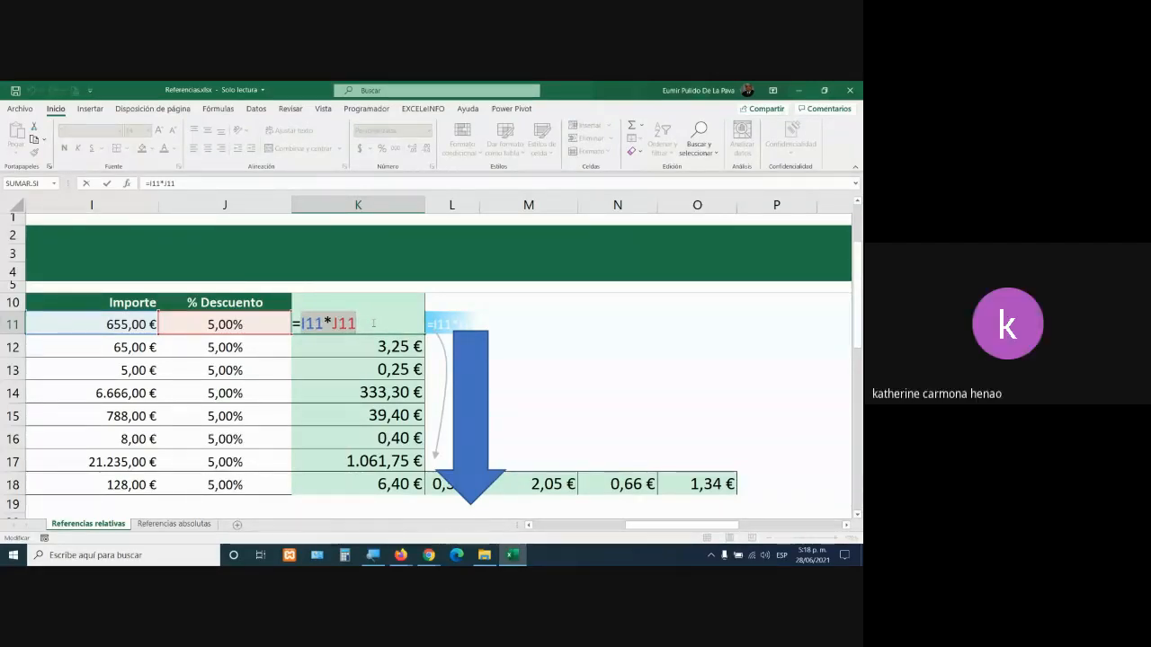
key(Return)
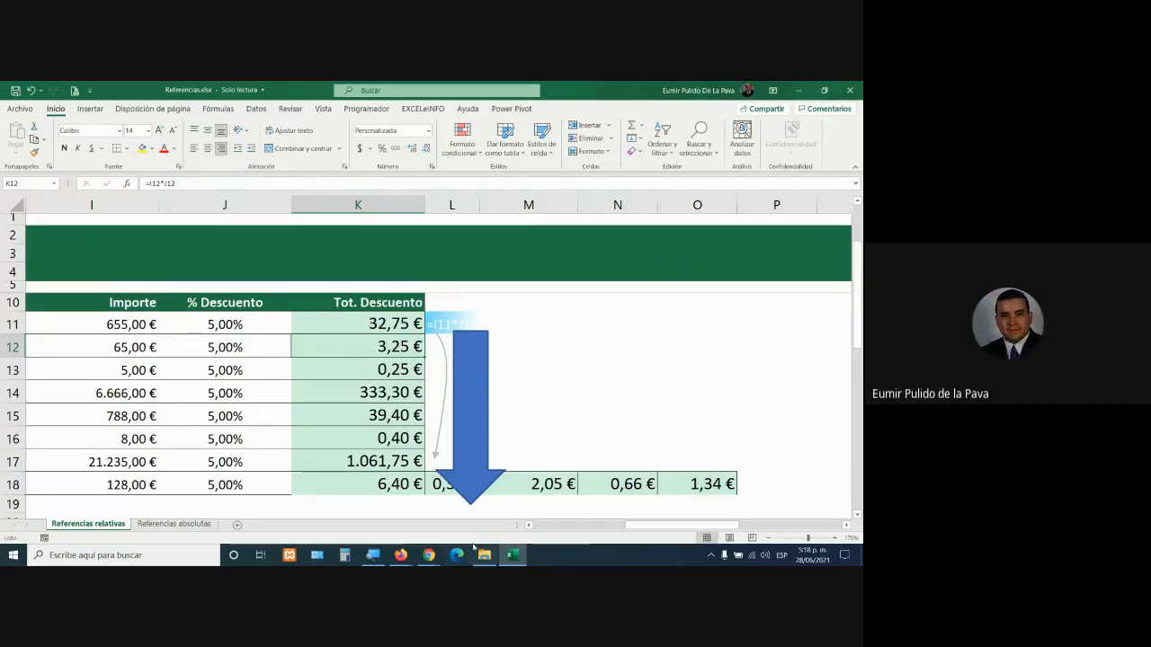
Check the Google Meet call in Chrome and return to the Referencias workbook in Excel
mouse_move(429, 554)
click(391, 513)
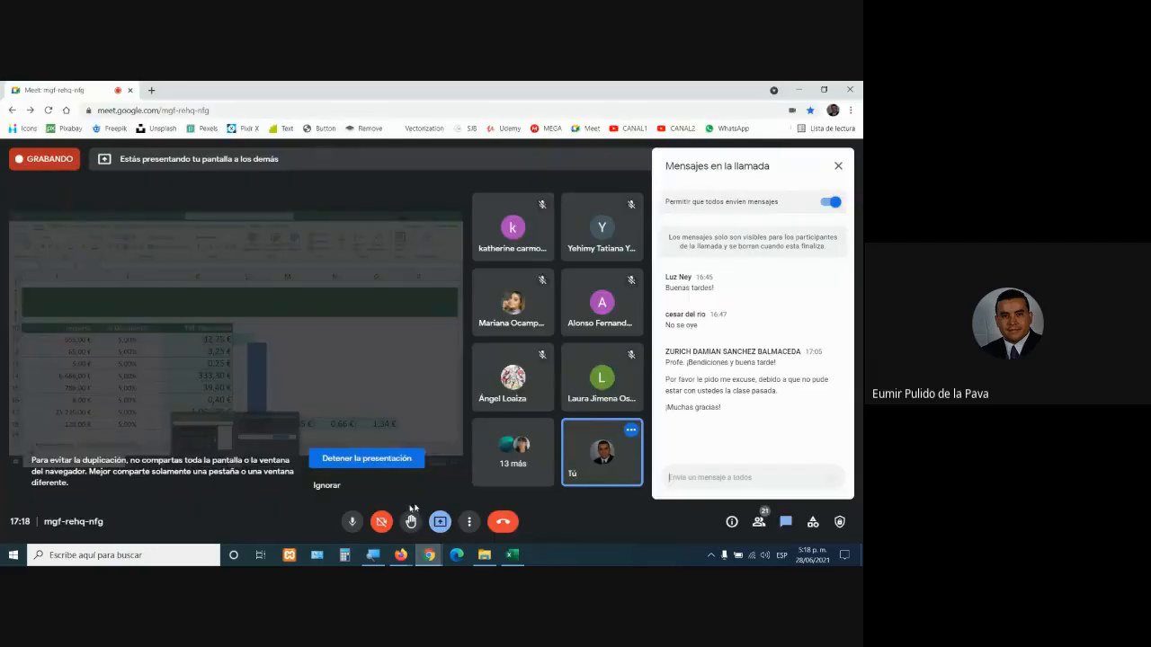
mouse_move(515, 558)
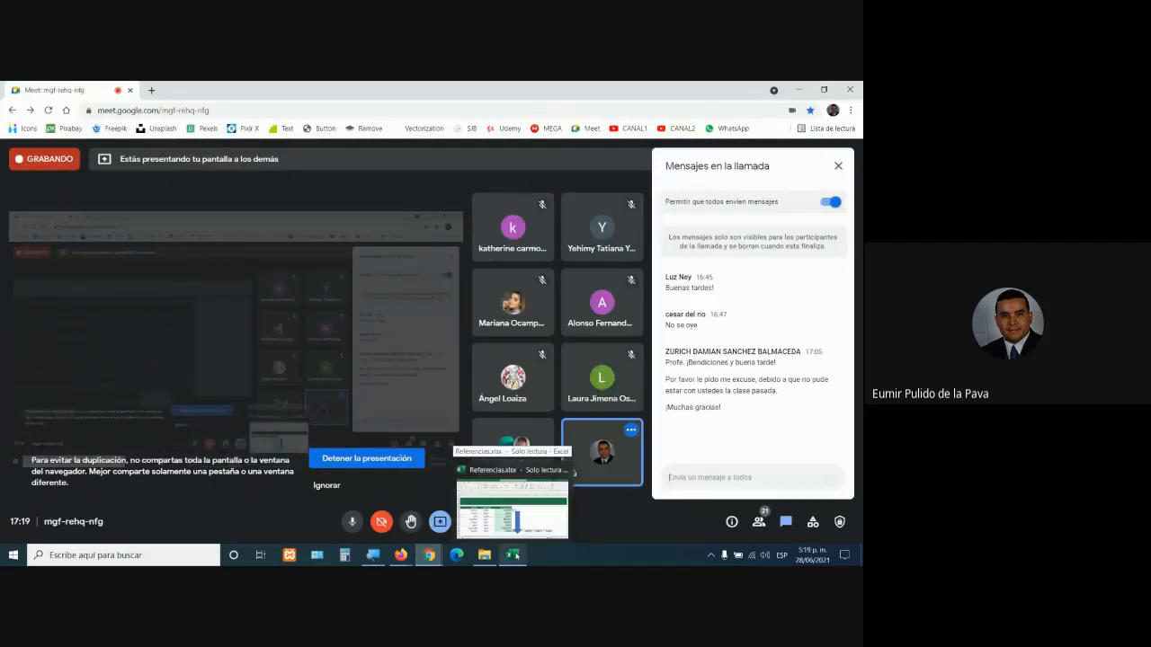
click(516, 558)
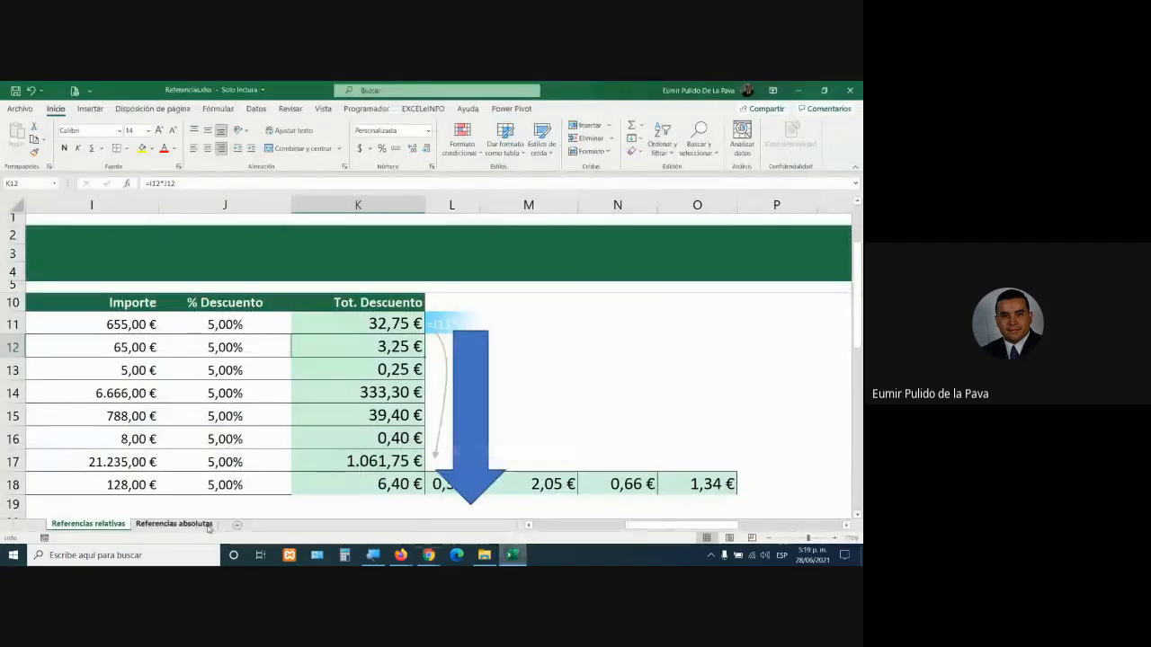
Read the paragraph on what an absolute reference is on the Referencias absolutas sheet, highlighting its phrases about Excel incrementing references
click(203, 527)
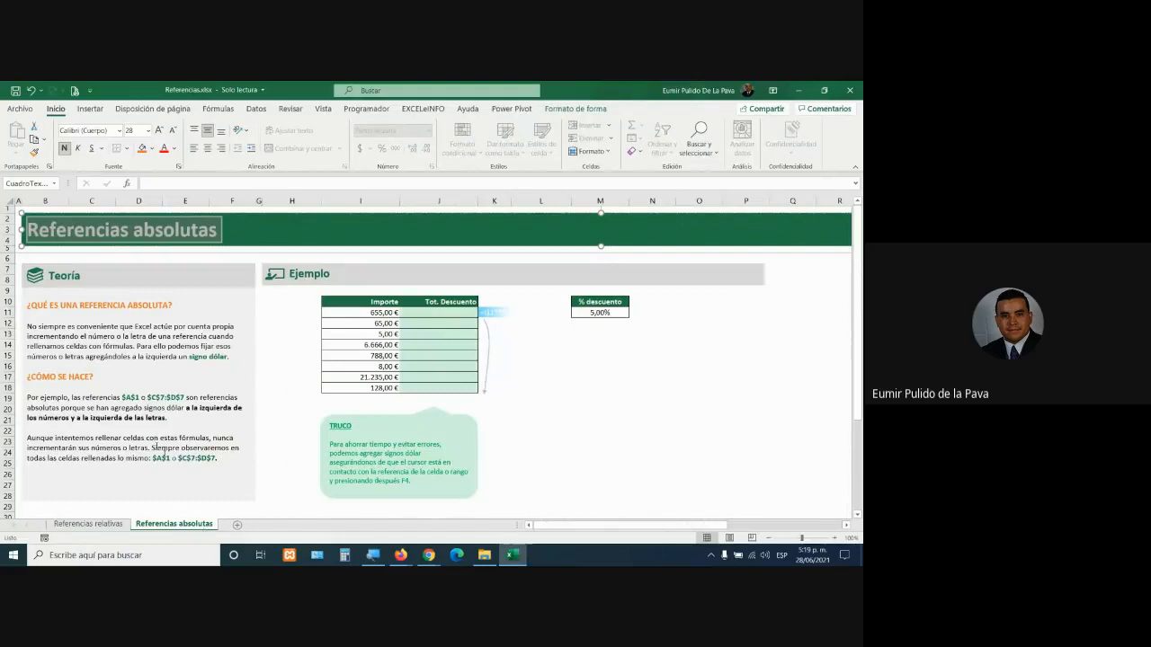
click(30, 335)
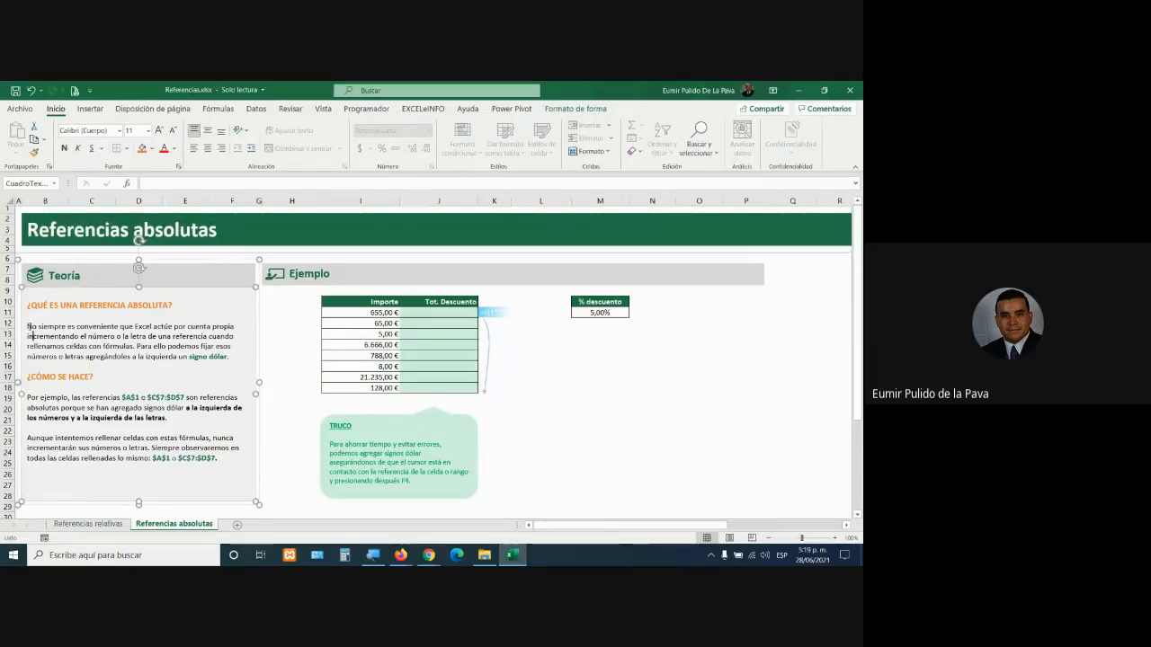
drag(28, 327, 230, 362)
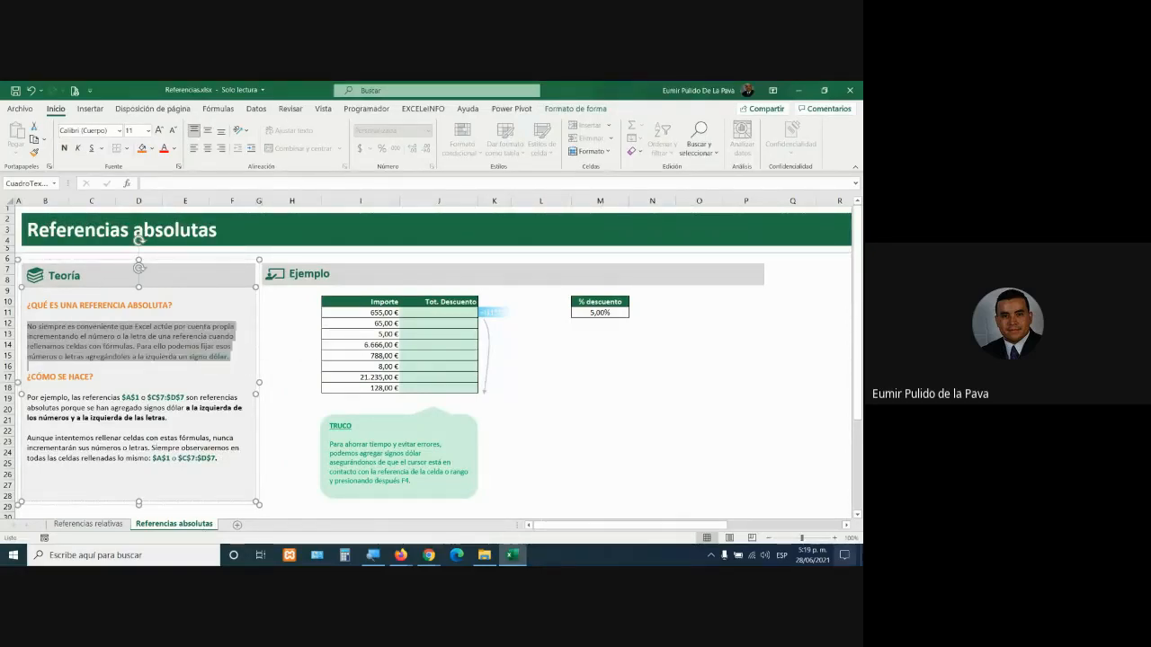
ctrl+scroll(368, 450, up, 3)
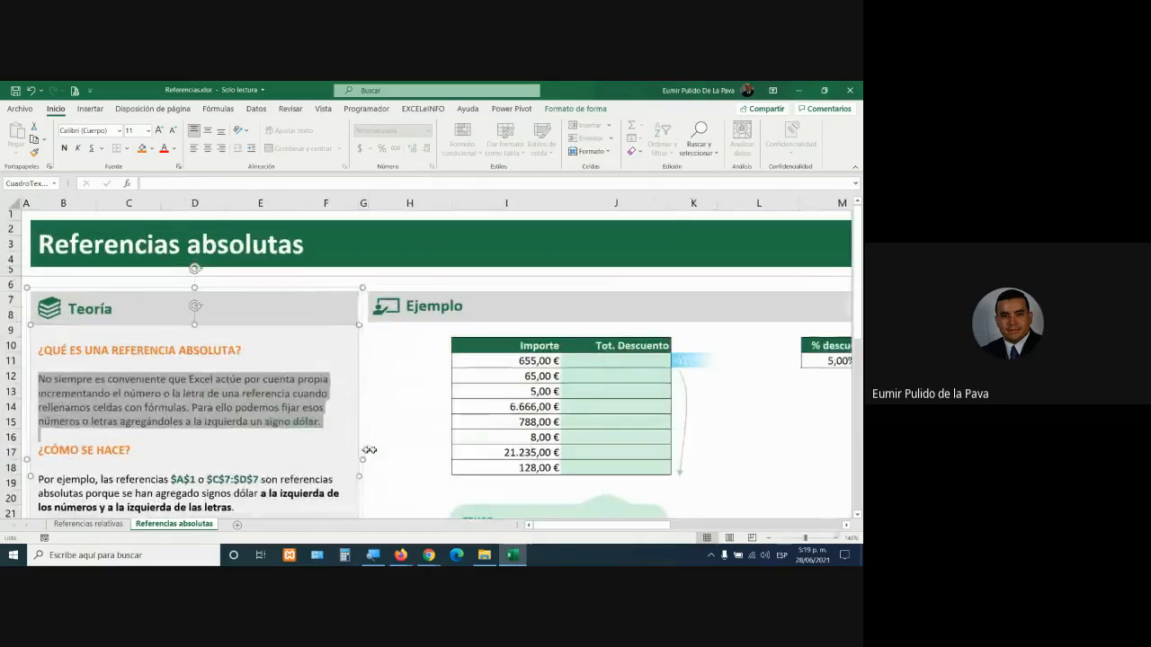
drag(168, 379, 323, 381)
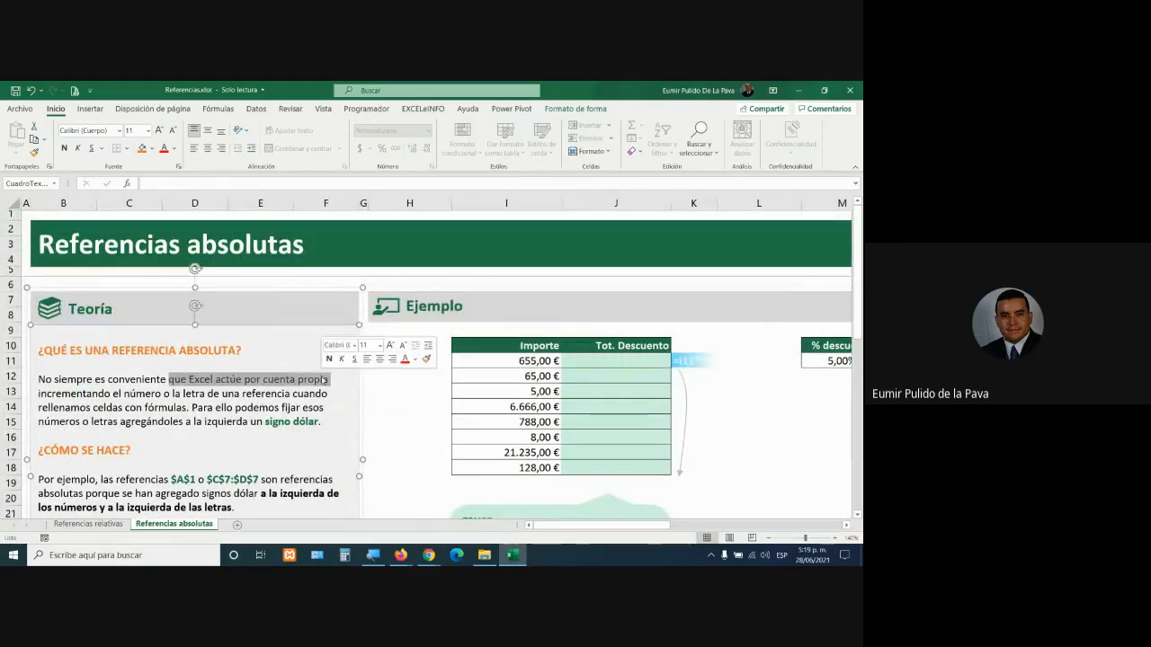
drag(59, 394, 329, 394)
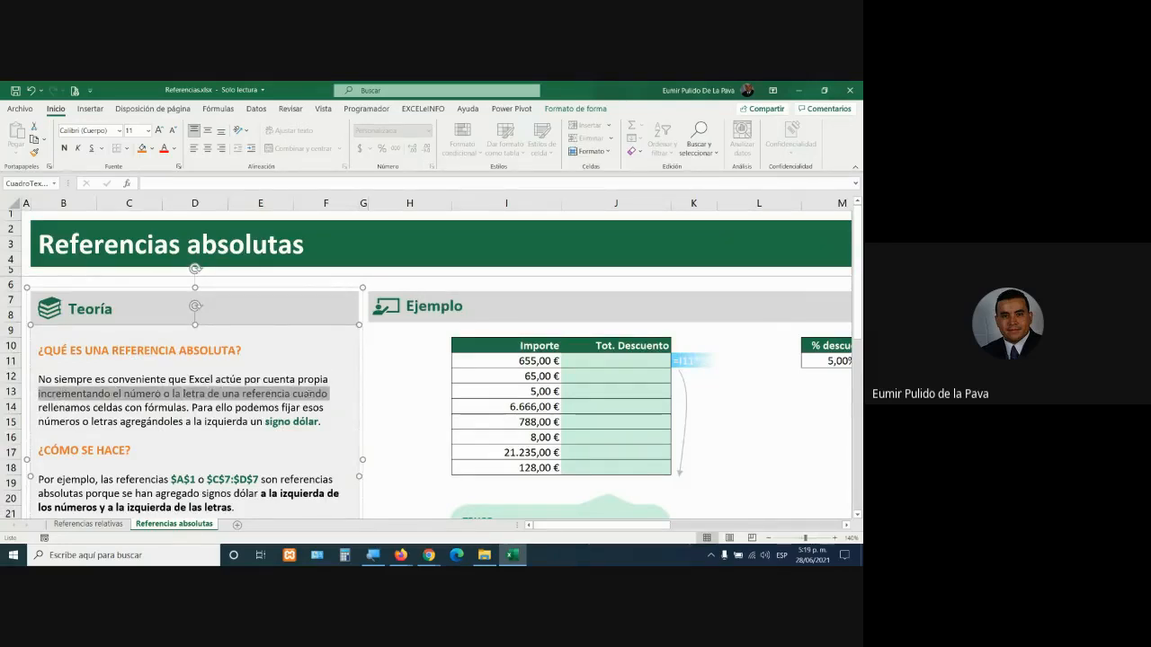
drag(91, 407, 187, 408)
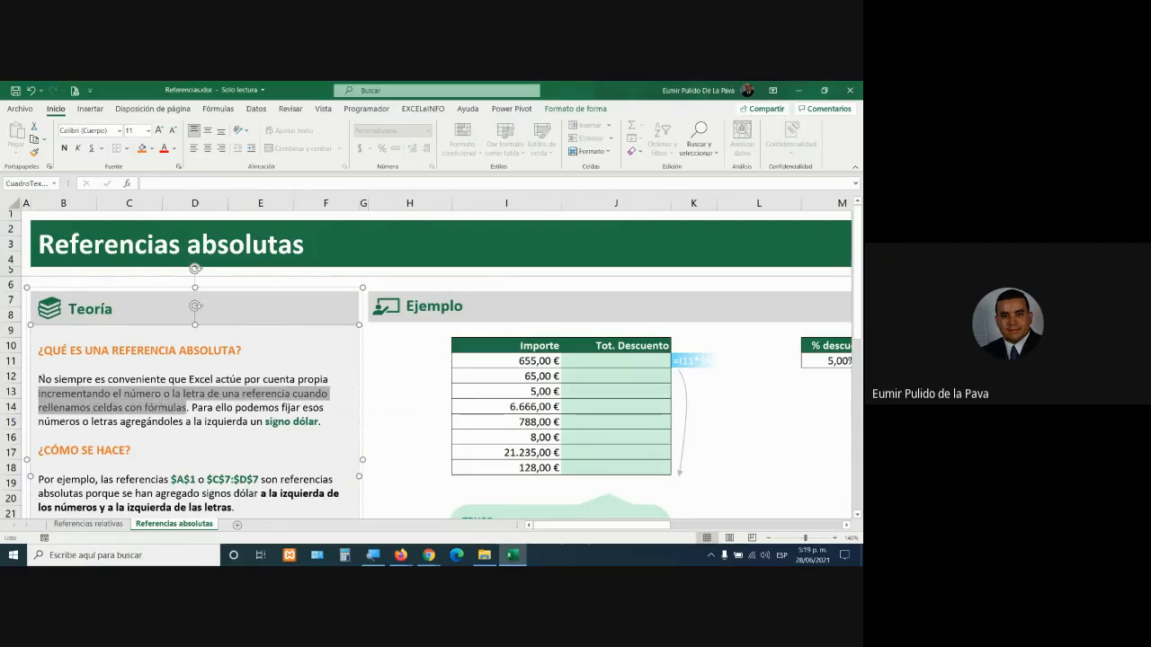
drag(40, 379, 188, 408)
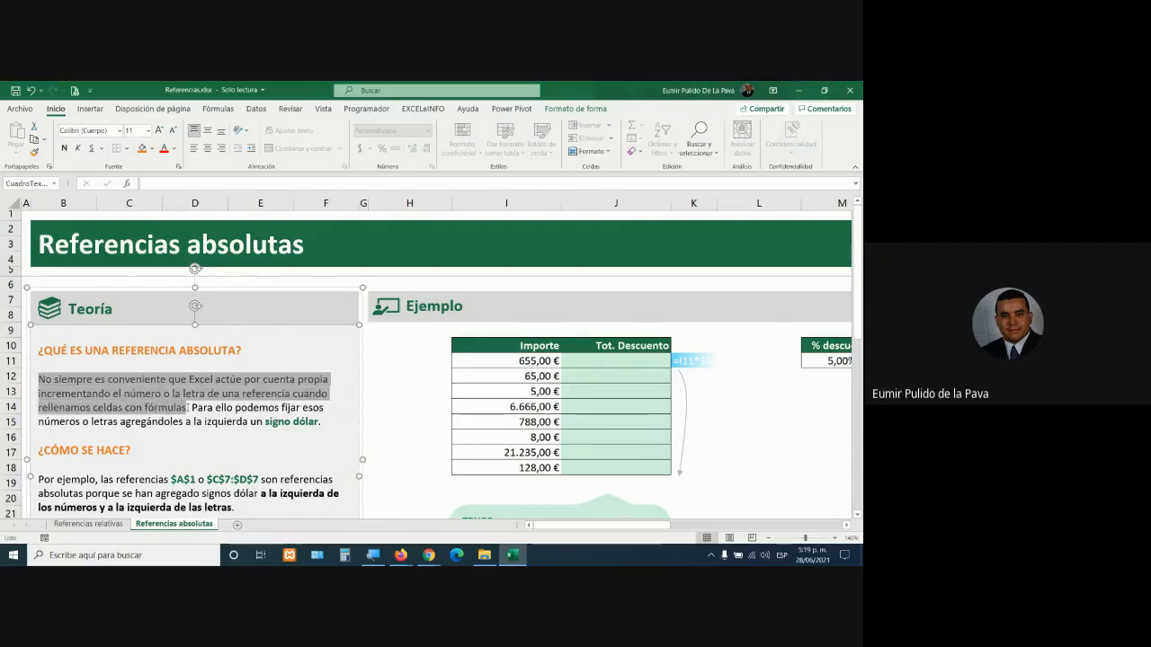
On the Referencias relativas sheet, fill the K11 discount formula down through K18
click(88, 524)
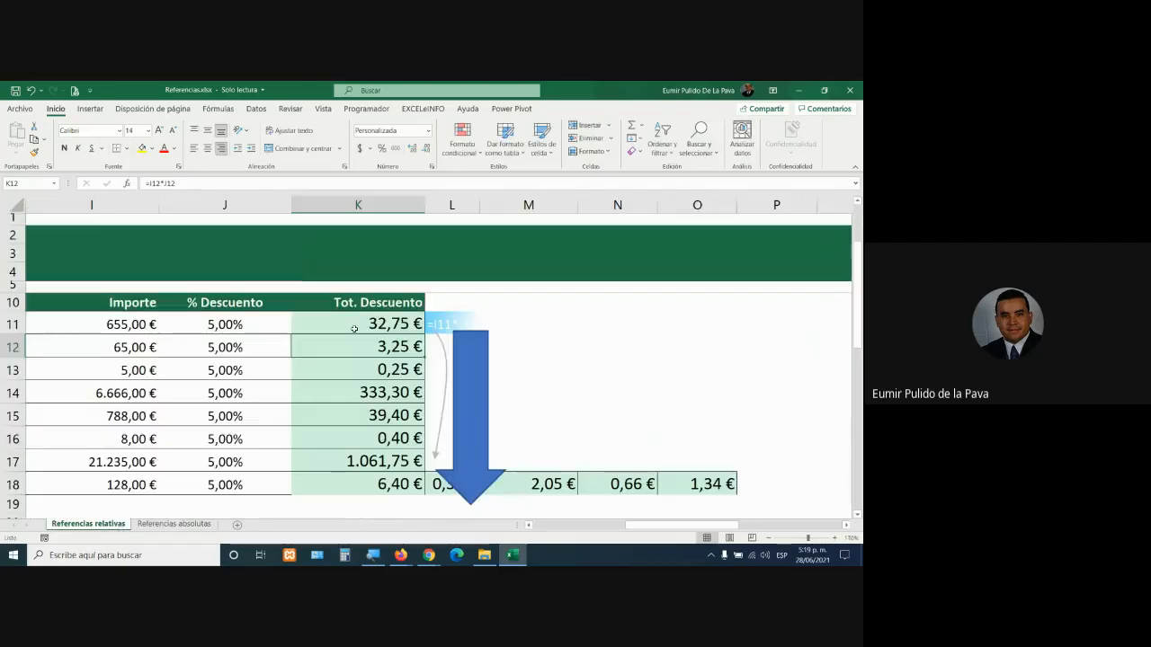
click(355, 328)
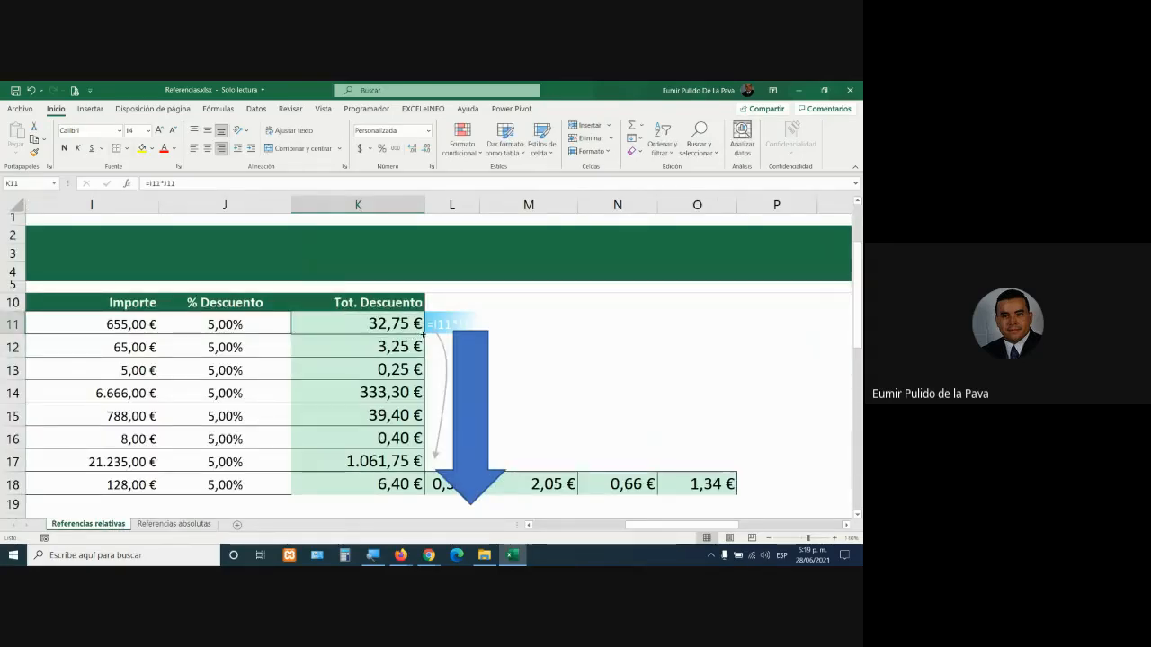
drag(426, 336, 418, 490)
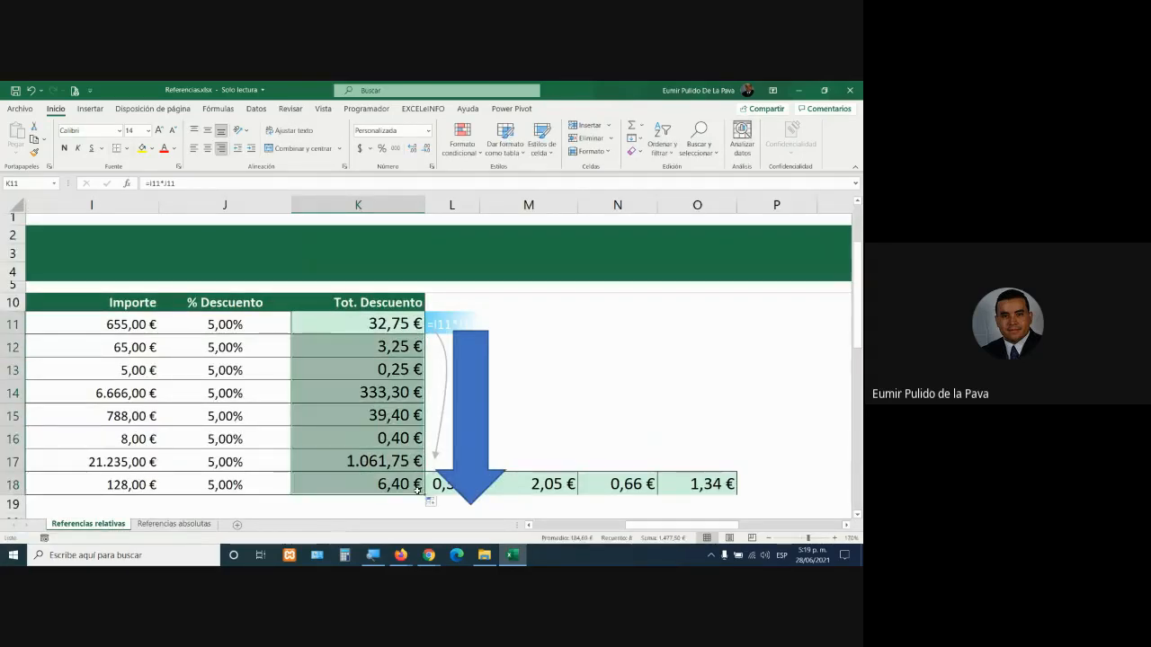
Inspect the filled formulas in the Tot. Descuento column from K12 down to K18 without changing them
double_click(352, 347)
double_click(356, 369)
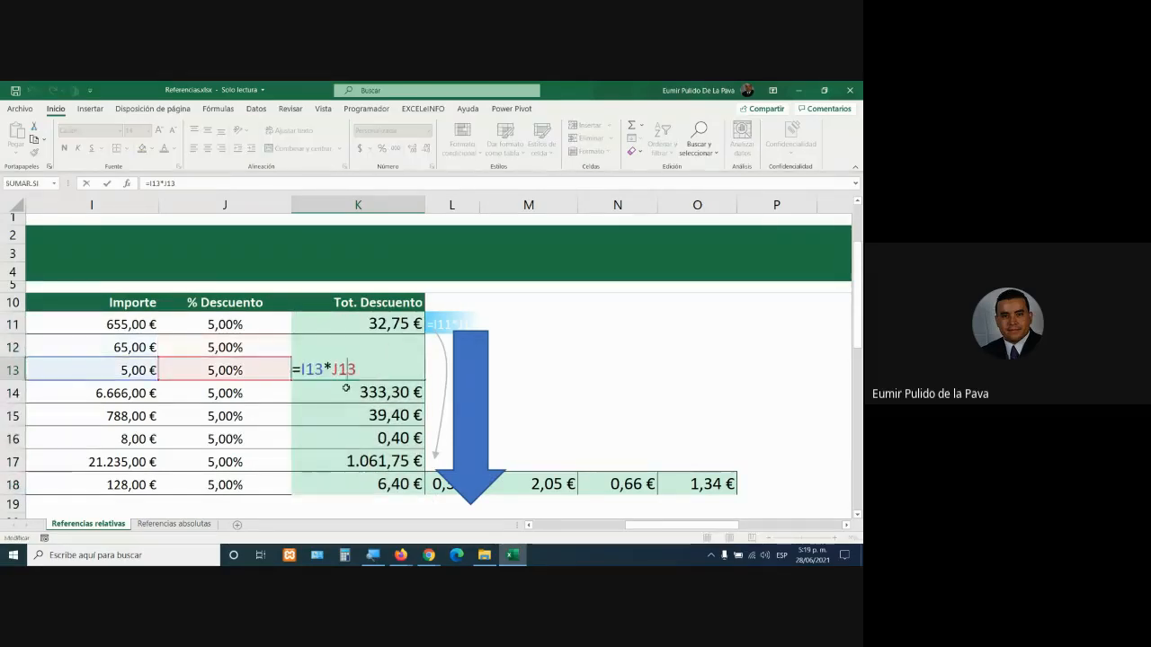
double_click(345, 392)
double_click(357, 412)
double_click(357, 411)
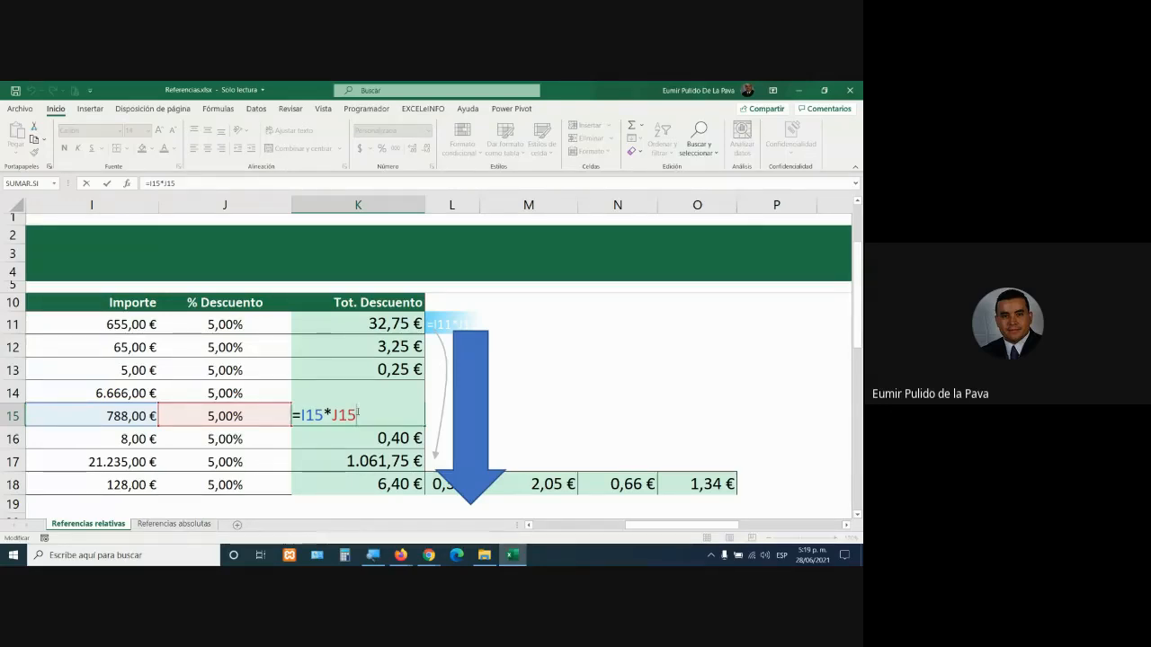
key(Return)
double_click(381, 438)
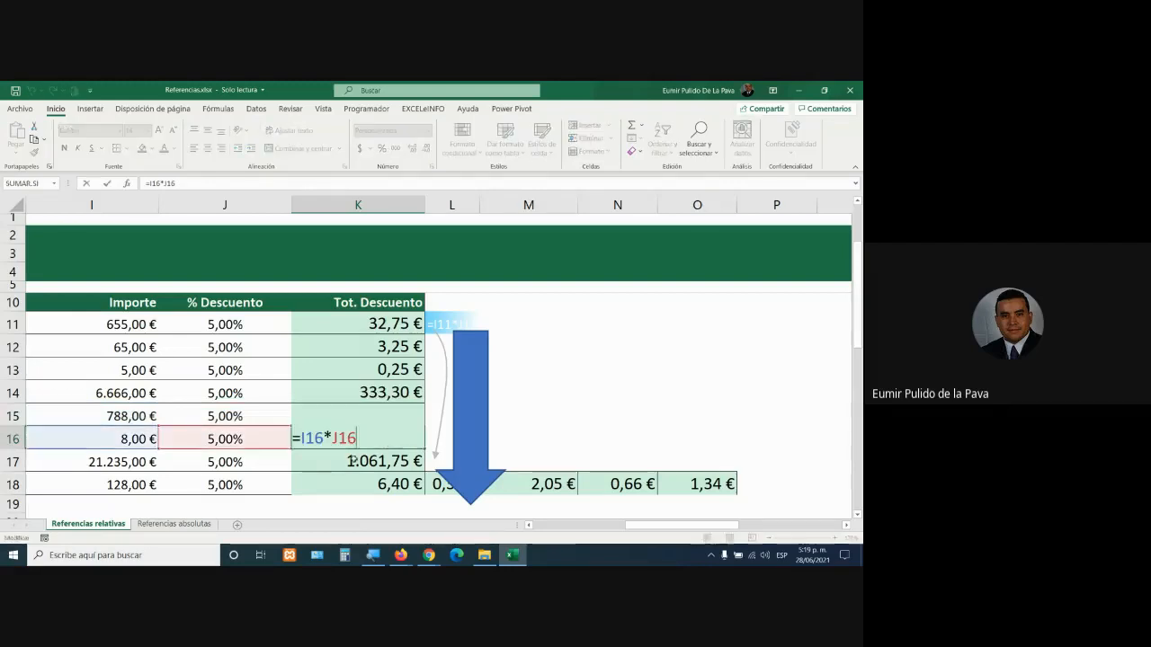
key(Return)
key(F2)
key(Return)
key(F2)
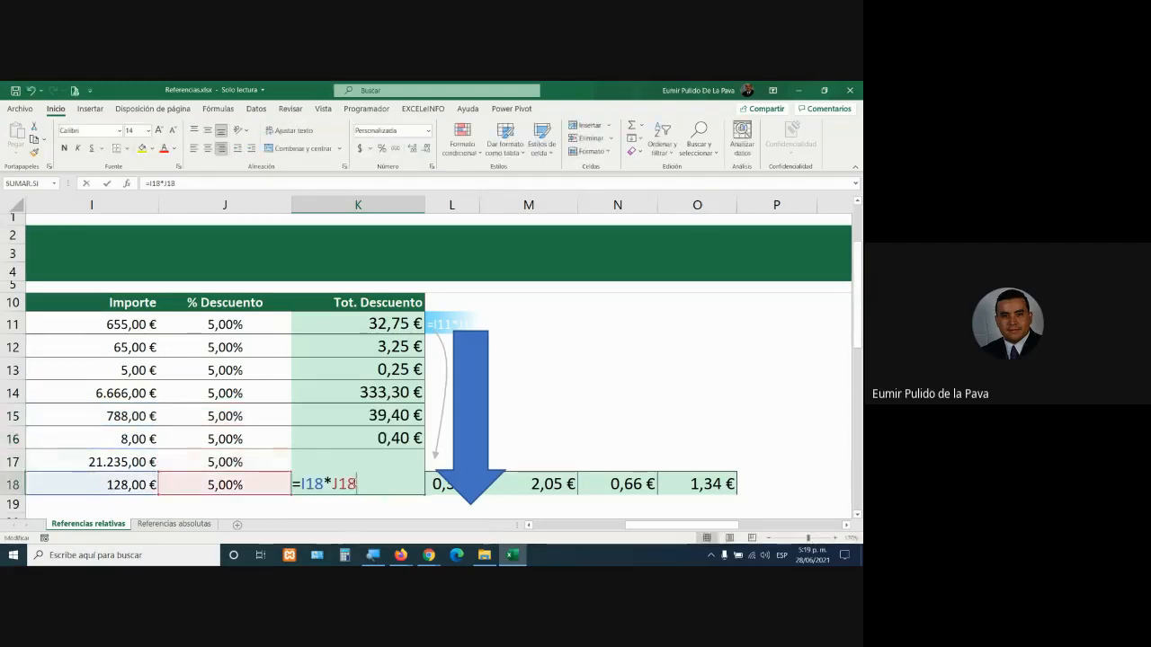
key(Return)
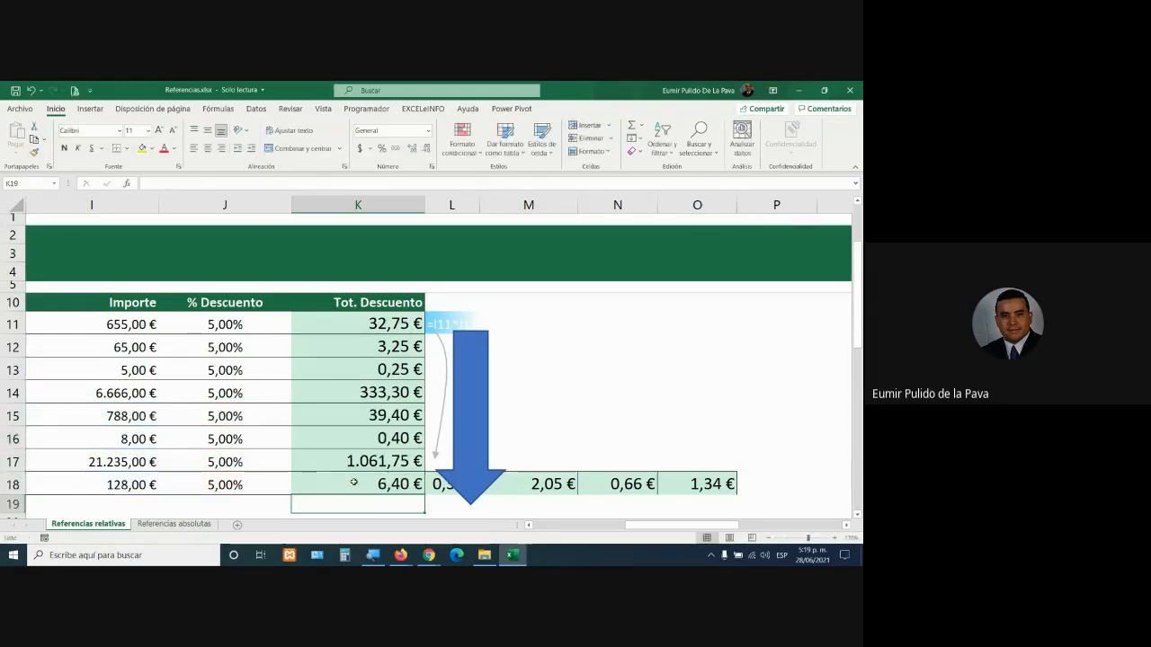
Cancel the edit in K11 and refill its discount formula down to K18
double_click(355, 324)
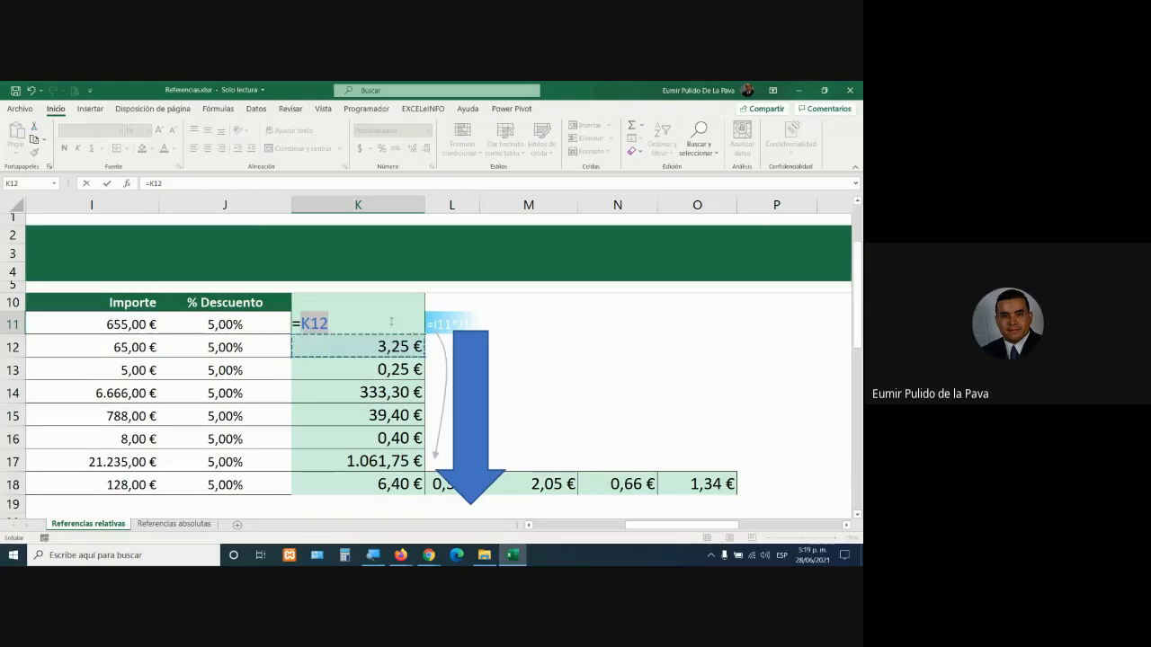
key(Escape)
drag(426, 335, 416, 489)
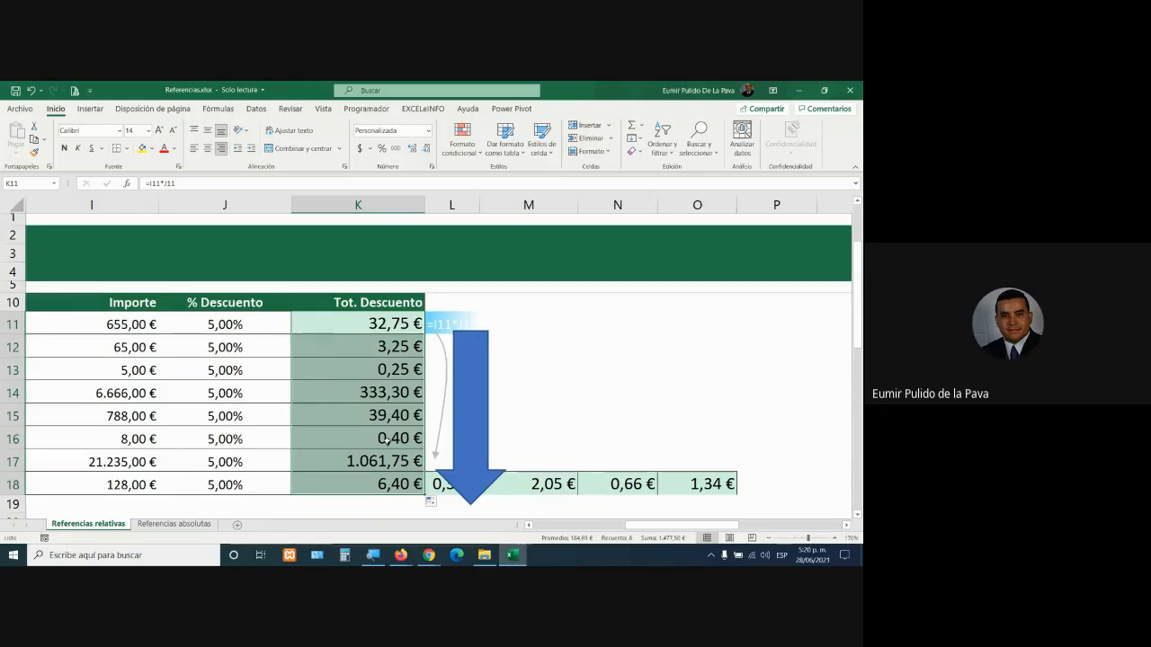
Return to the Referencias absolutas sheet and briefly check the Google Meet call in Chrome before going back to Excel
click(174, 523)
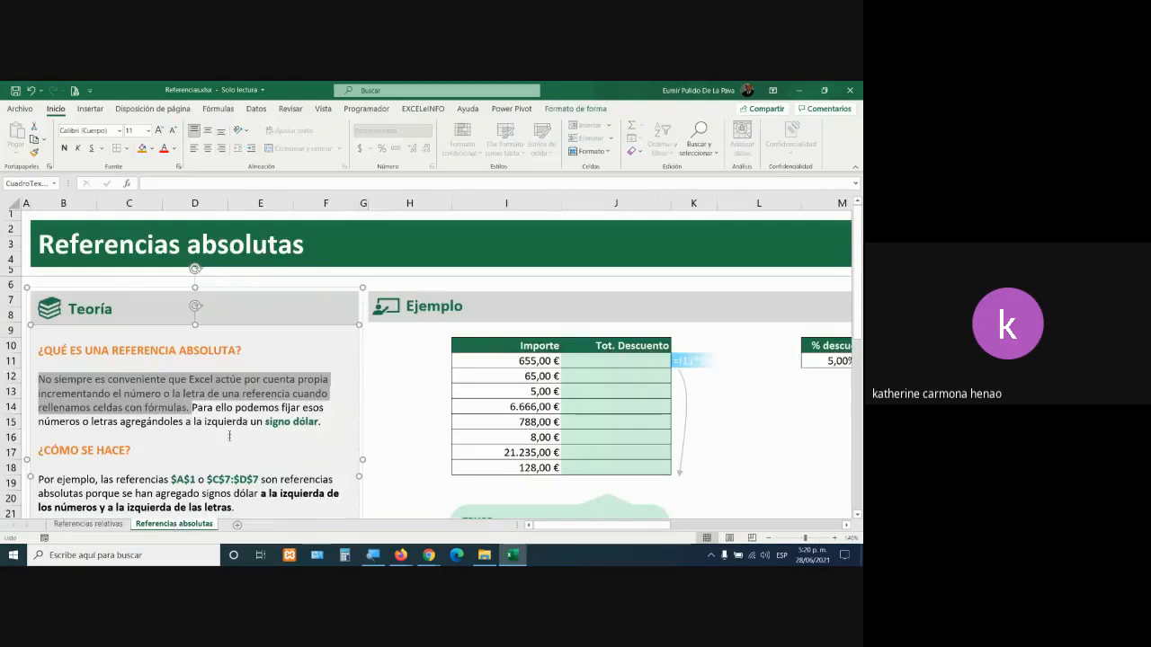
key(alt+Tab)
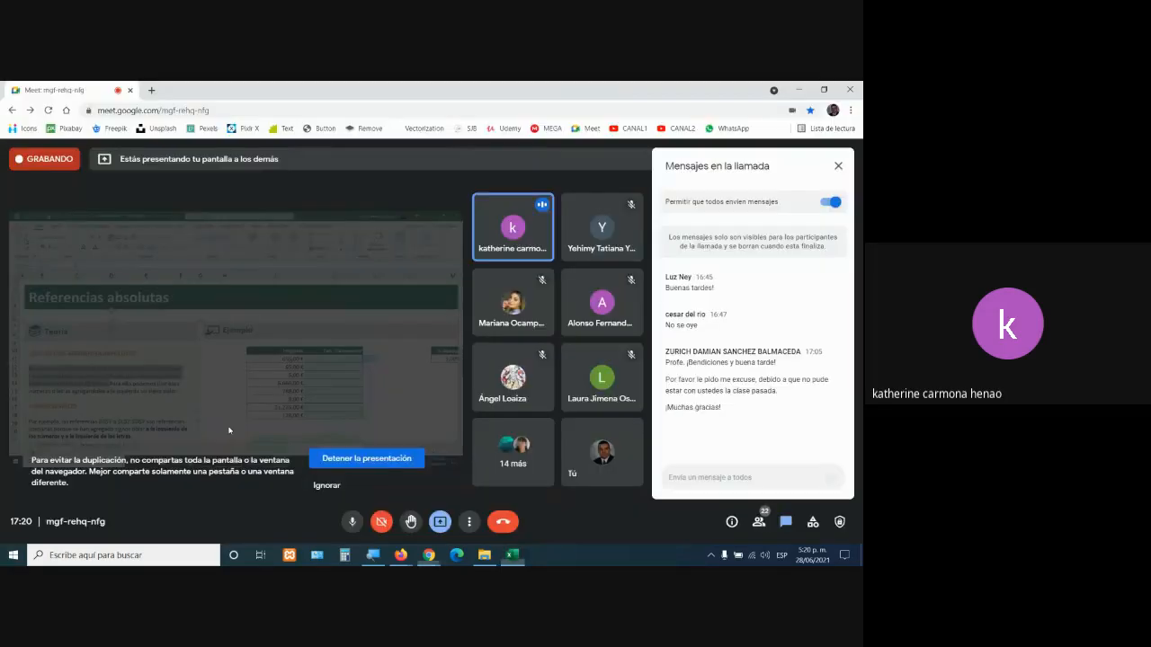
key(alt+Tab)
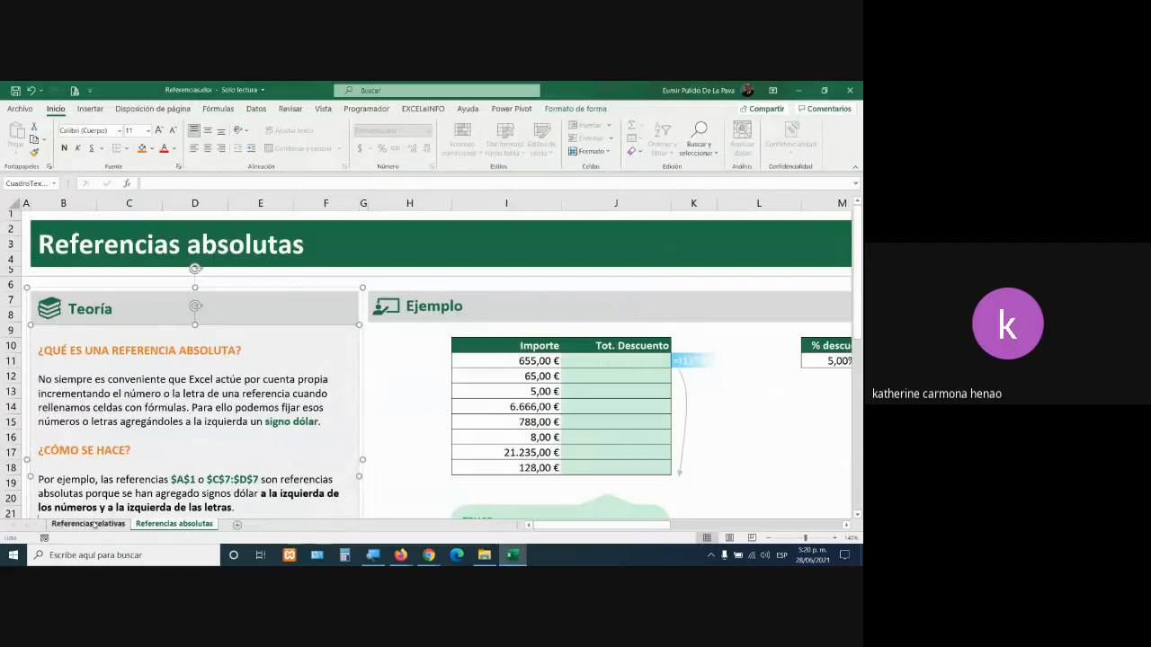
Try addition and division operators in the K11 formula on the Referencias relativas sheet, restoring it to =I11*J11
click(75, 524)
double_click(371, 323)
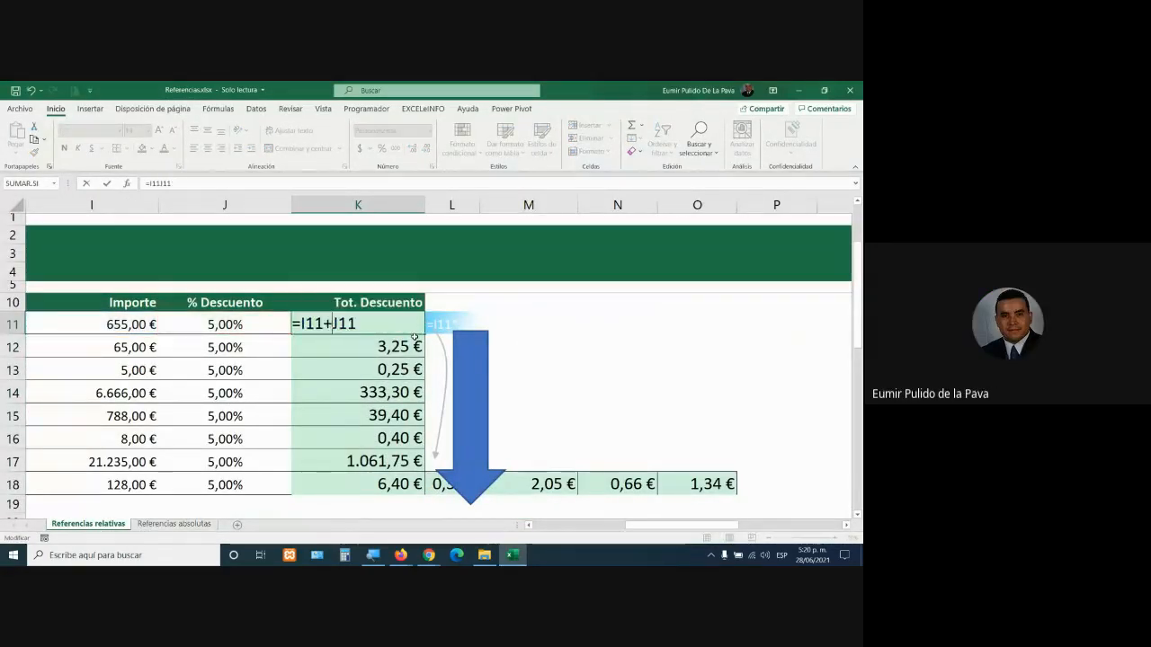
key(Left)
key(Left)
key(Left)
key(BackSpace)
text(/)
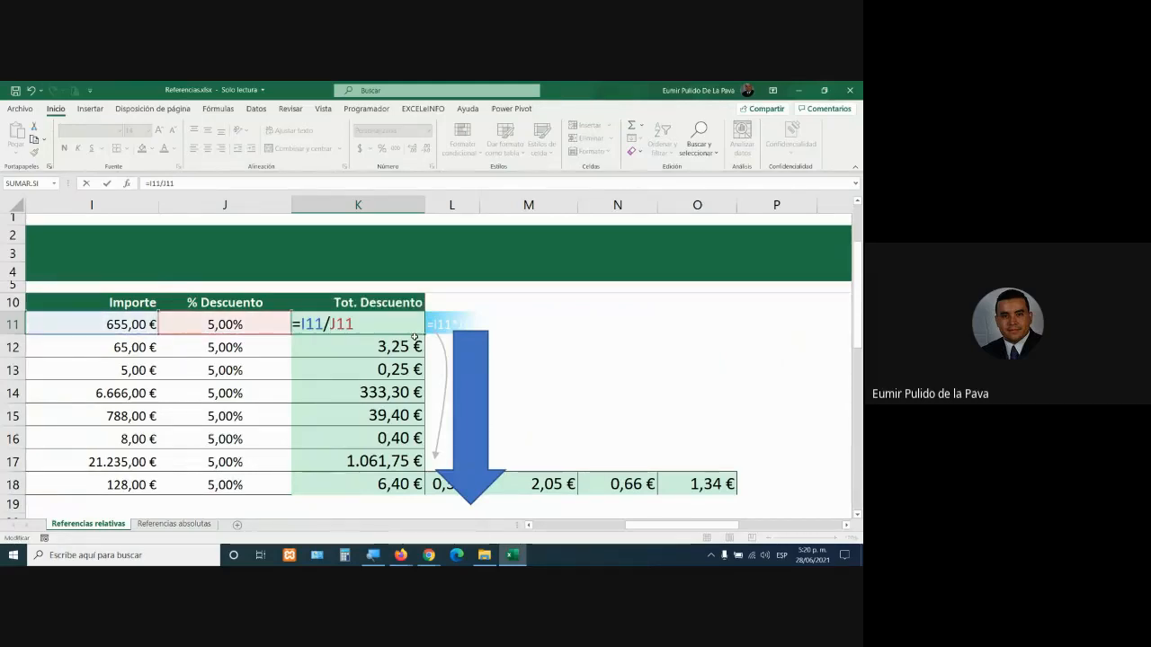
key(BackSpace)
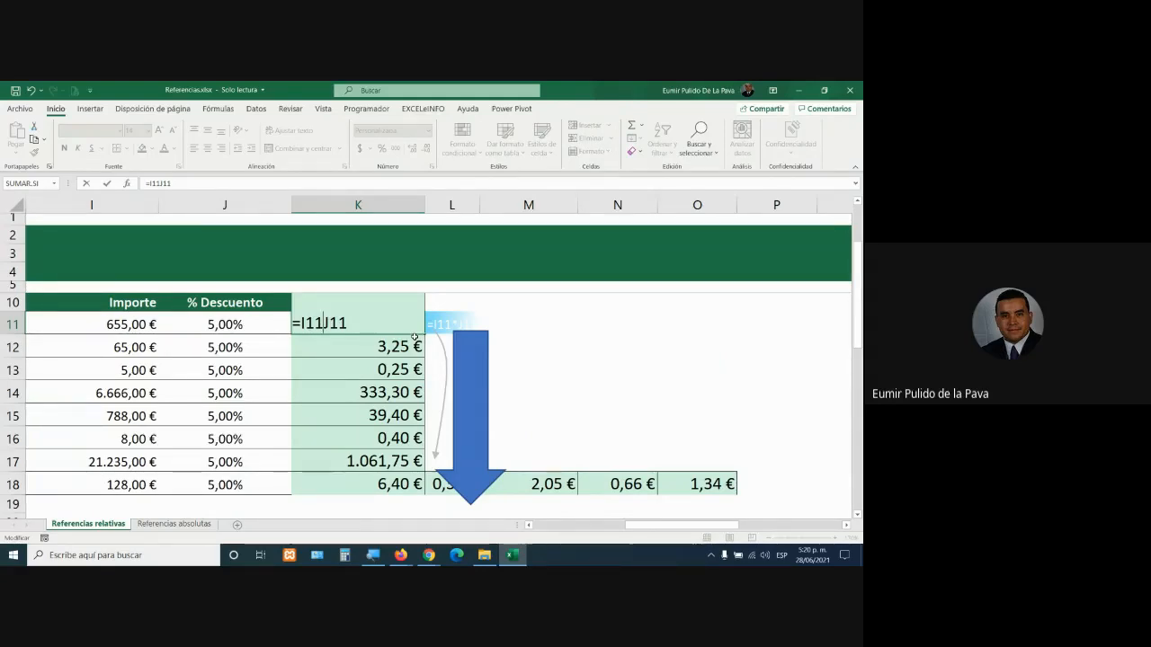
text(*)
key(Return)
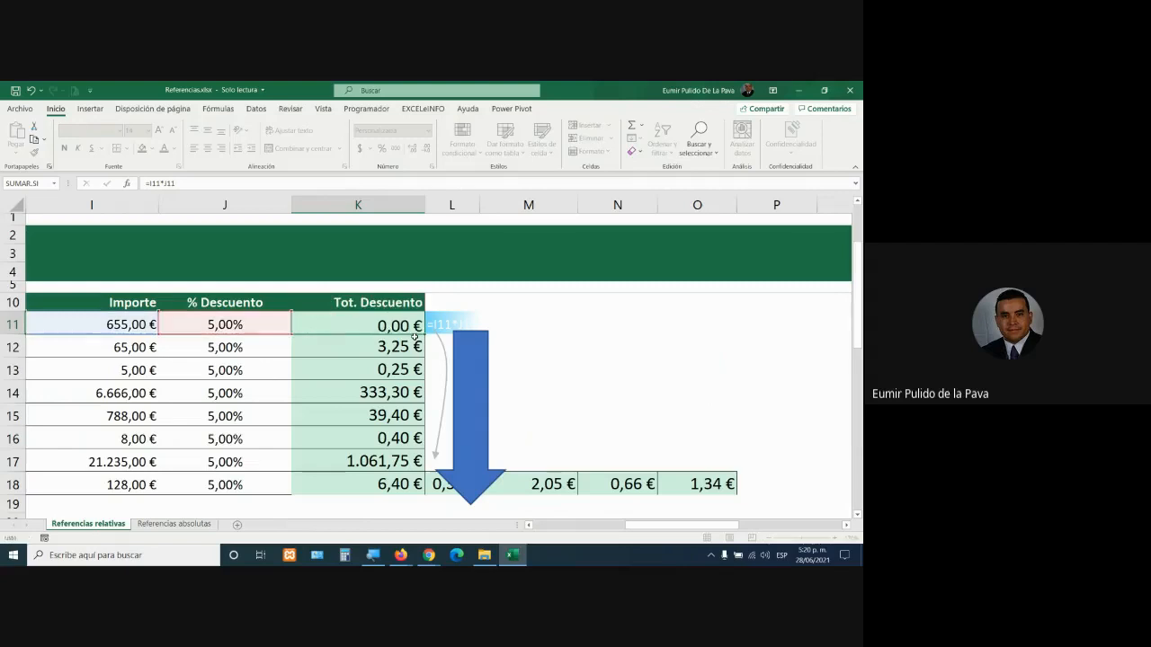
key(Up)
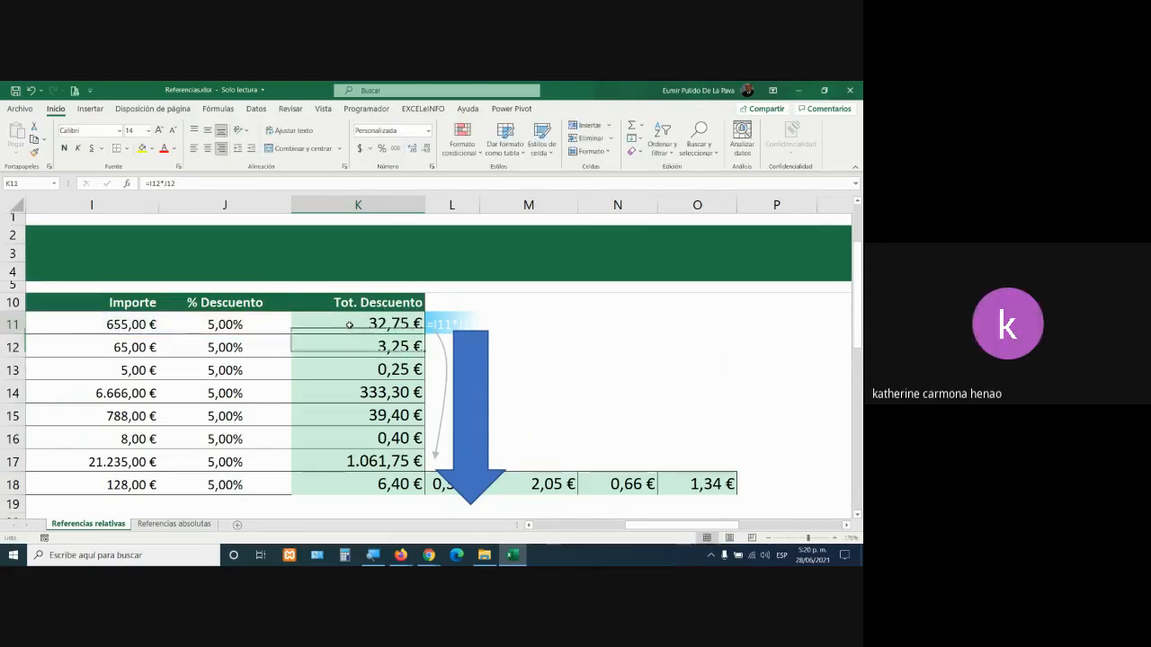
Highlight the sentence about fixing references with the dollar sign on the Referencias absolutas sheet and switch to the Google Meet call in Chrome
click(172, 524)
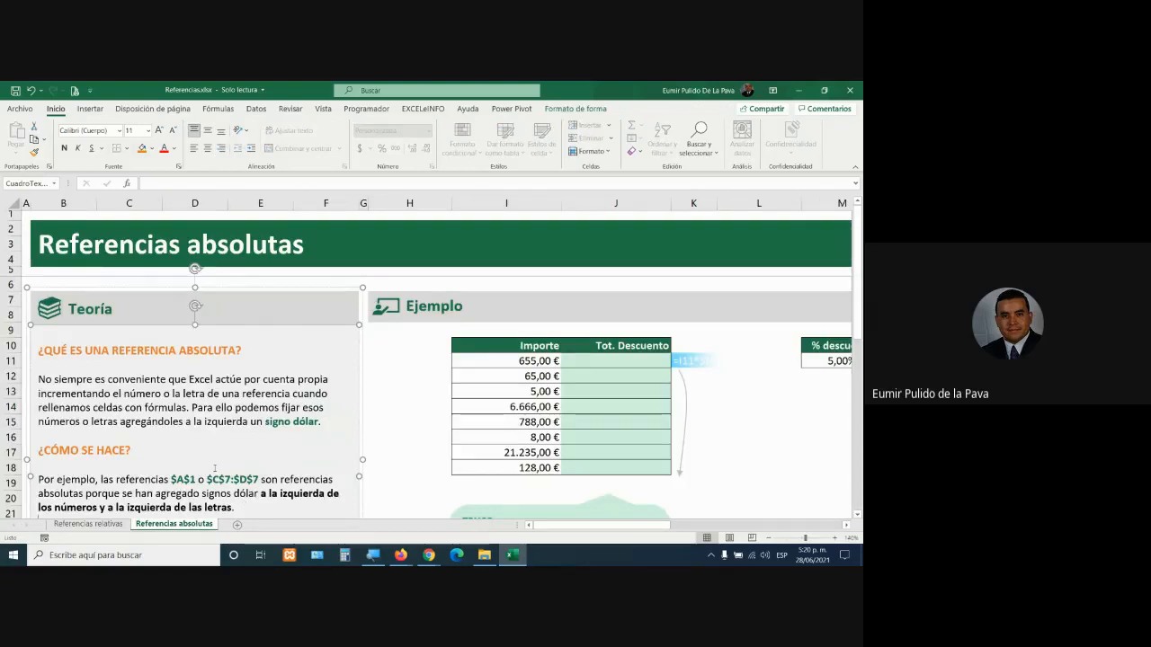
drag(192, 409, 327, 421)
click(306, 422)
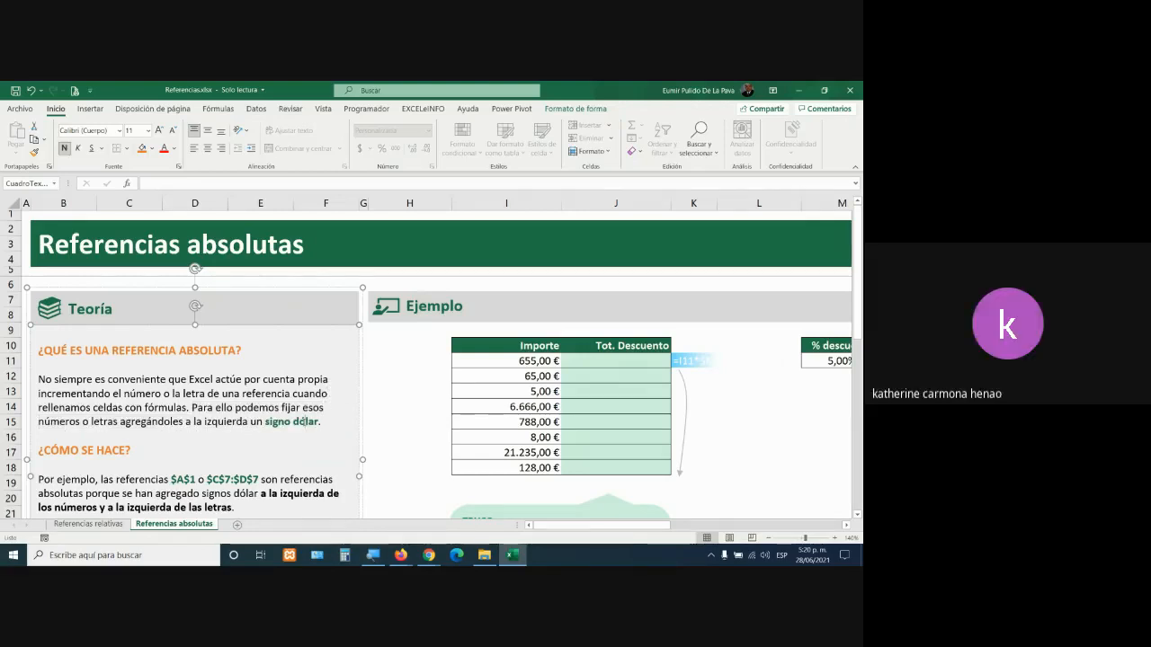
mouse_move(429, 555)
click(409, 519)
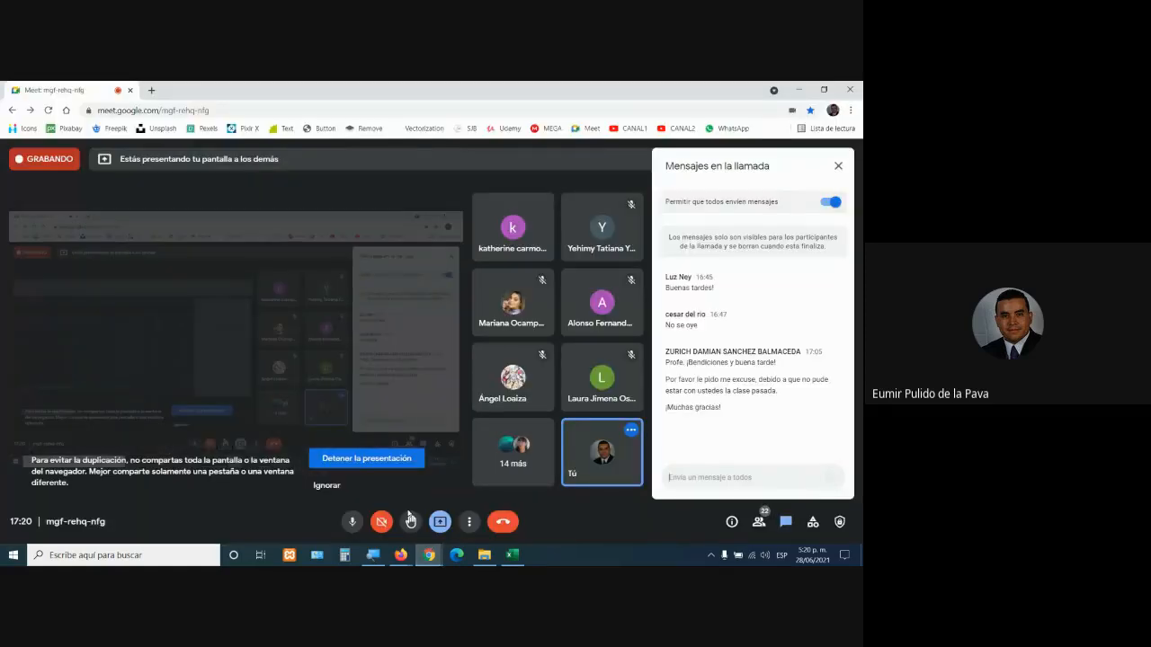
Return to Excel and enlarge the view of the ¿CÓMO SE HACE? explanation on the Referencias absolutas sheet
click(511, 555)
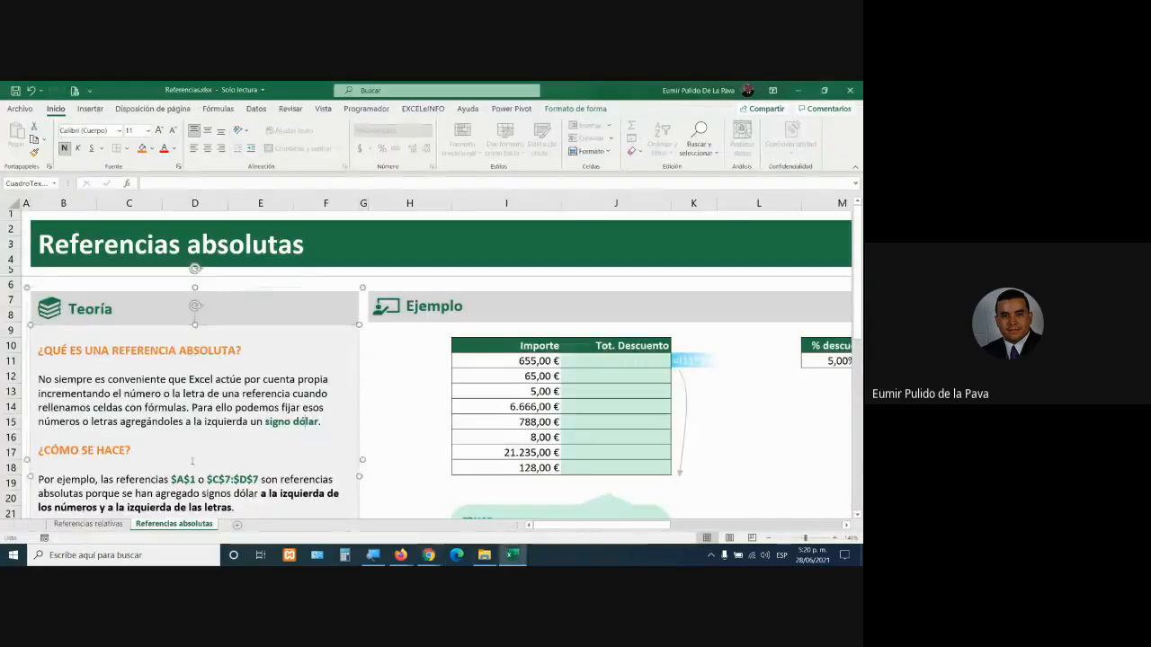
scroll(194, 268, down, 3)
drag(39, 388, 186, 390)
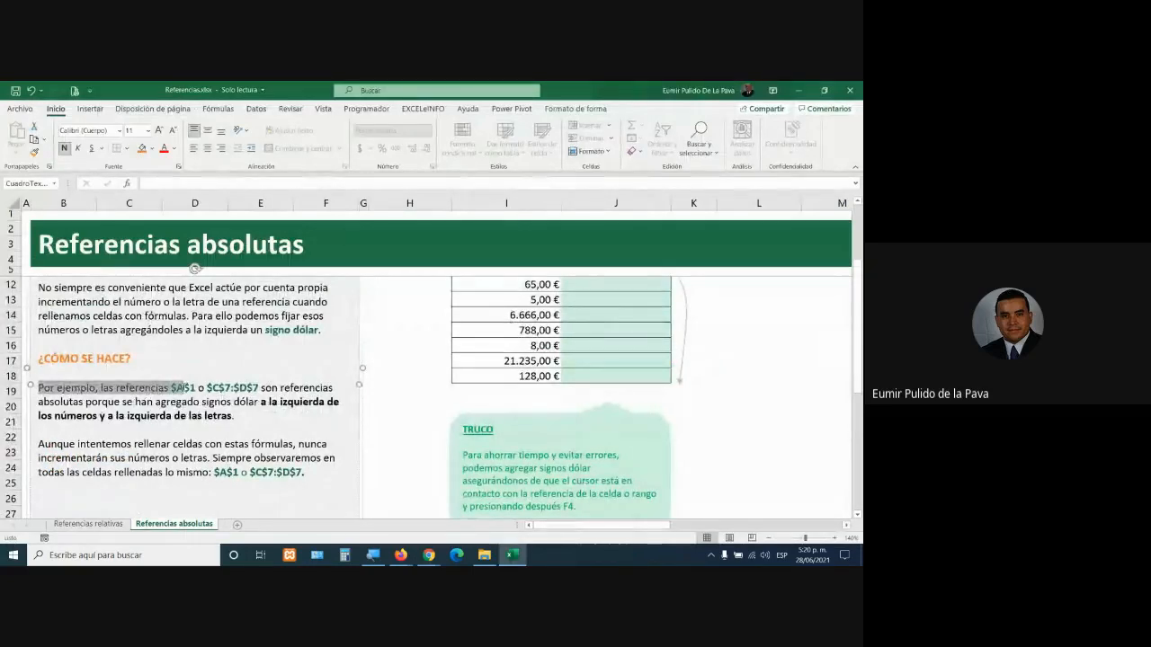
click(186, 388)
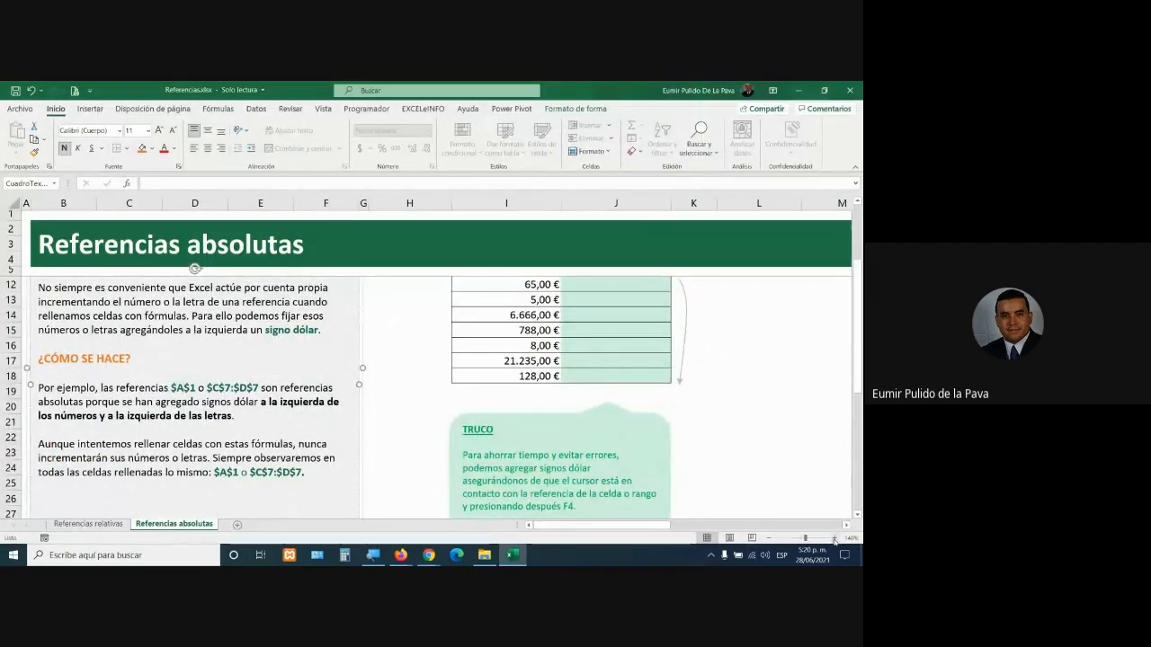
click(834, 537)
click(835, 538)
click(834, 538)
click(834, 537)
click(835, 538)
scroll(224, 389, down, 3)
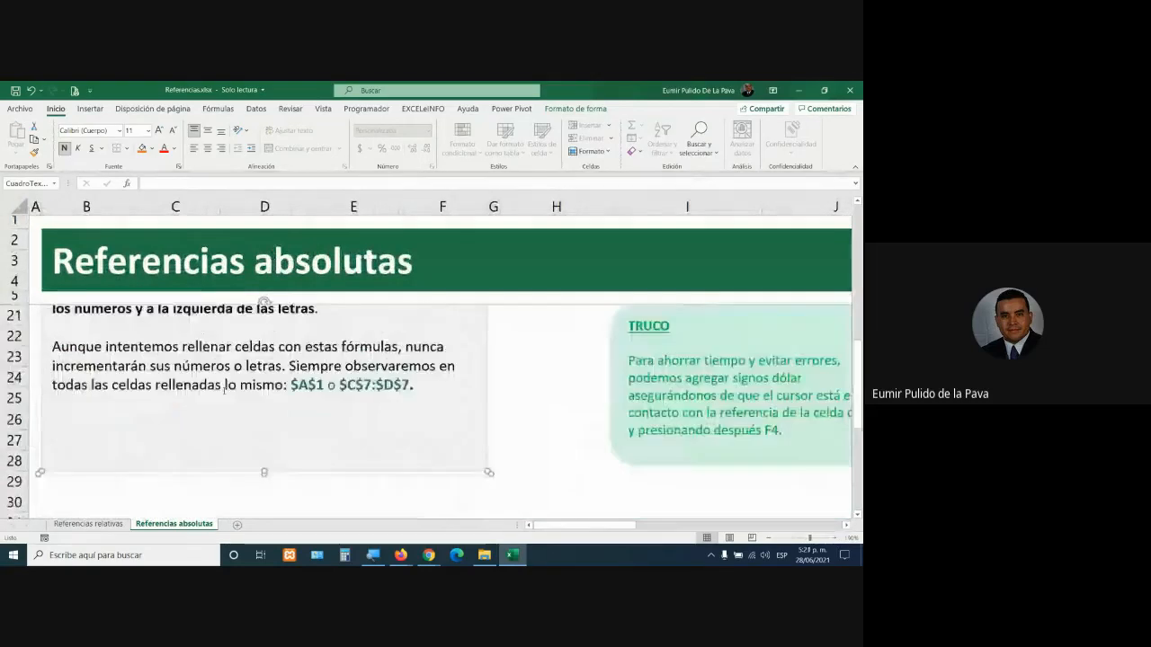
scroll(224, 389, up, 1)
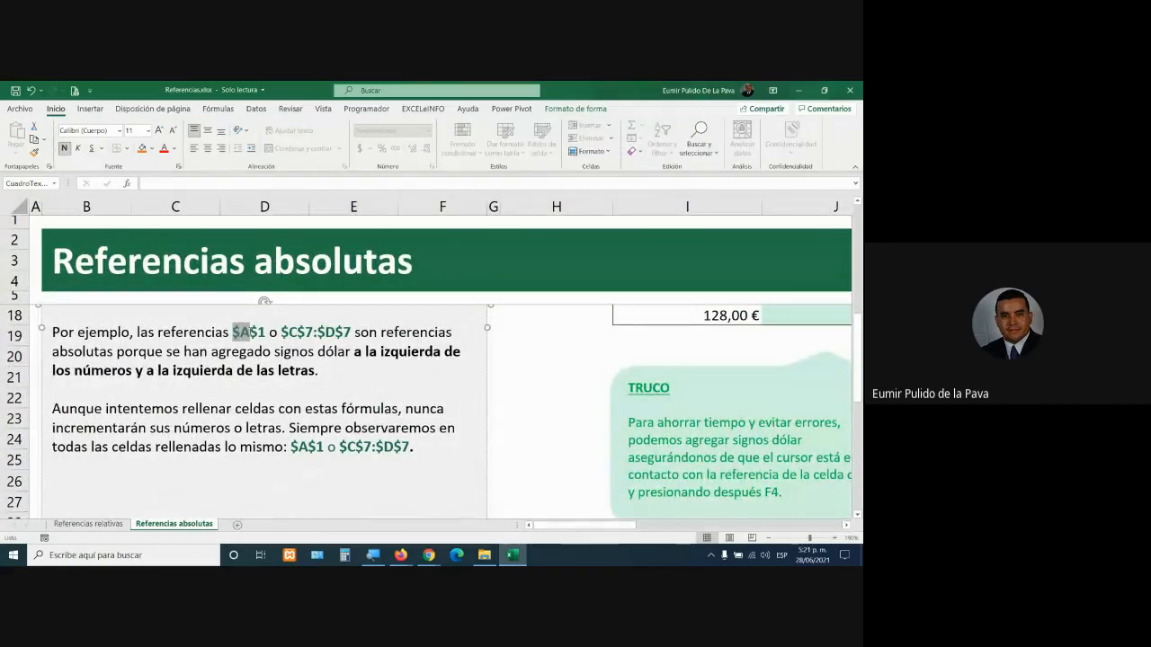
Highlight the references $A$1 and $C$7:$D$7 in the theory text, and the whole paragraph explaining where dollar signs go
drag(248, 332, 257, 332)
right_click(264, 333)
key(Escape)
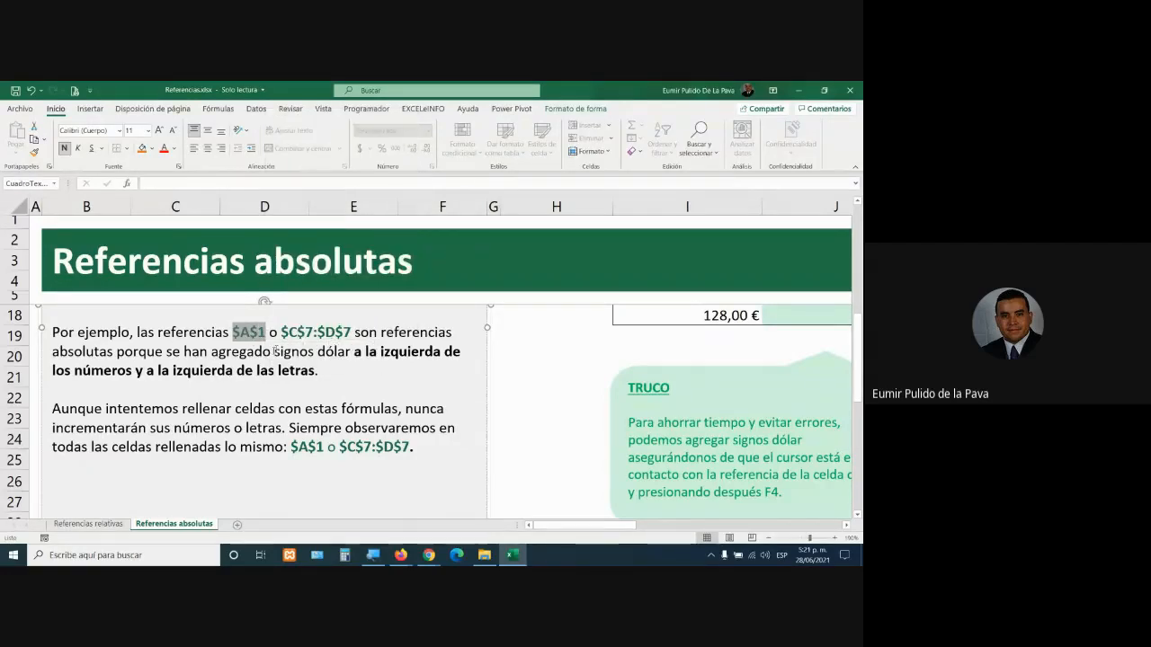
drag(282, 331, 351, 332)
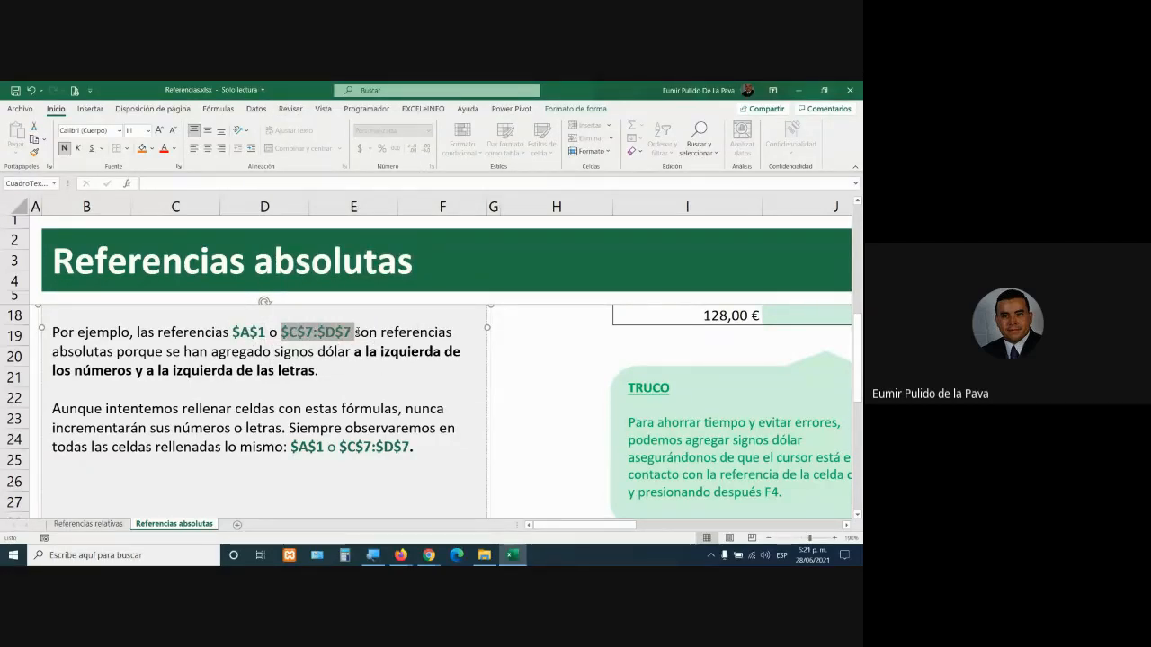
click(185, 371)
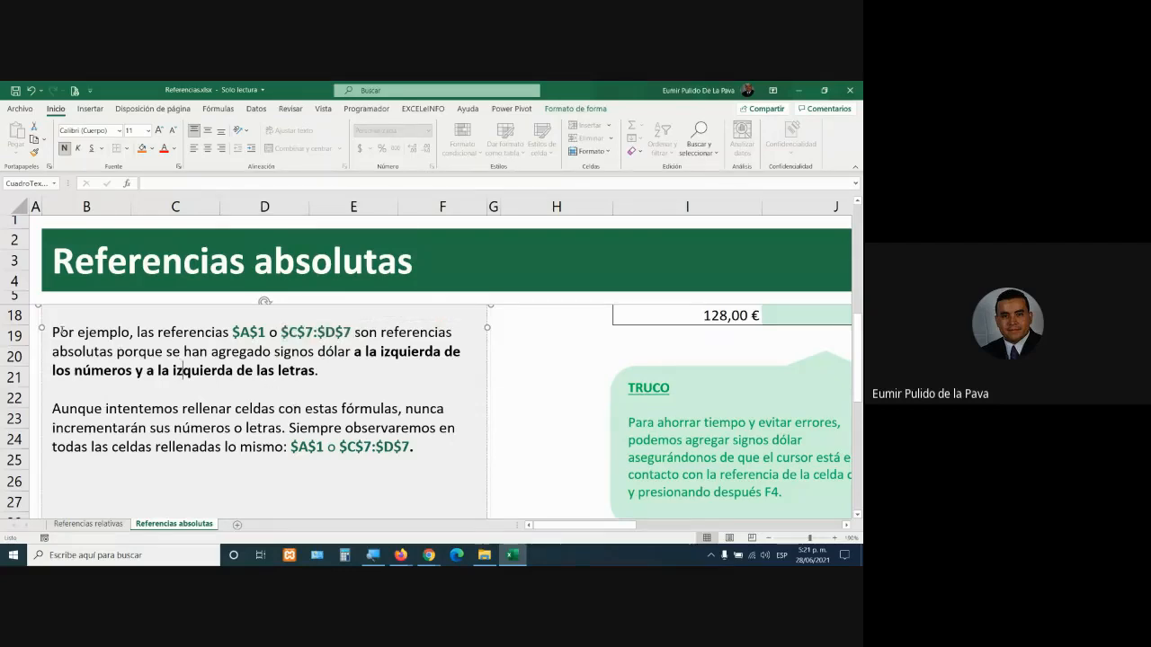
drag(52, 332, 343, 393)
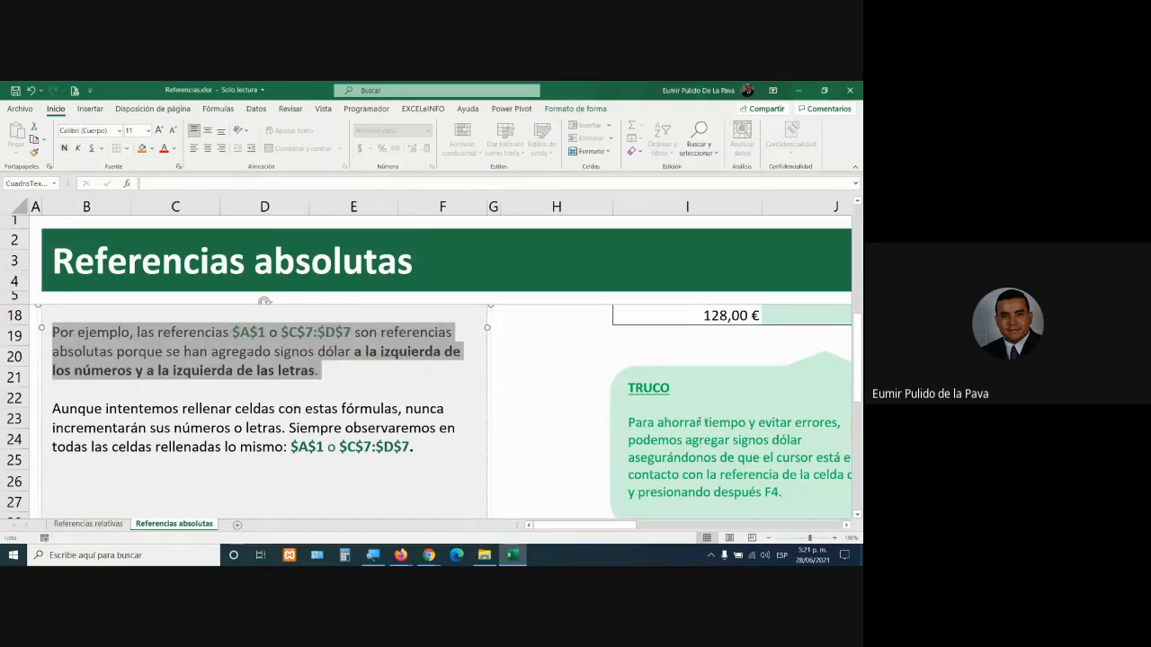
Show the Ejemplo table together with the separate % descuento cell and select J11 under Tot. Descuento
scroll(343, 393, up, 4)
click(831, 423)
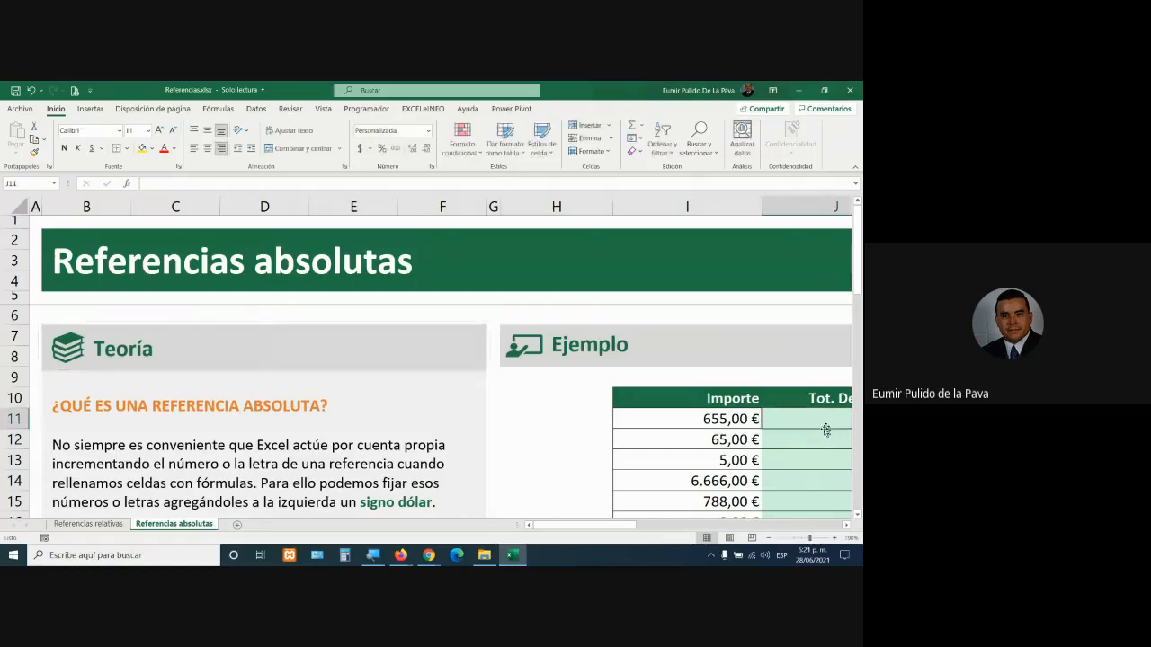
click(850, 528)
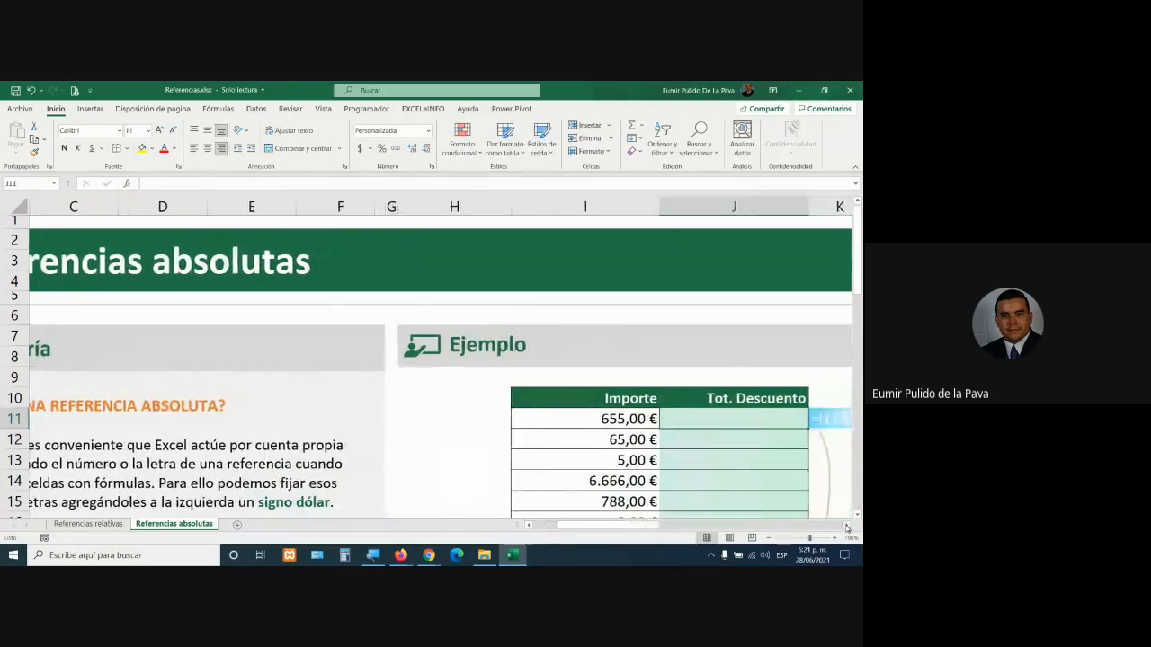
click(846, 527)
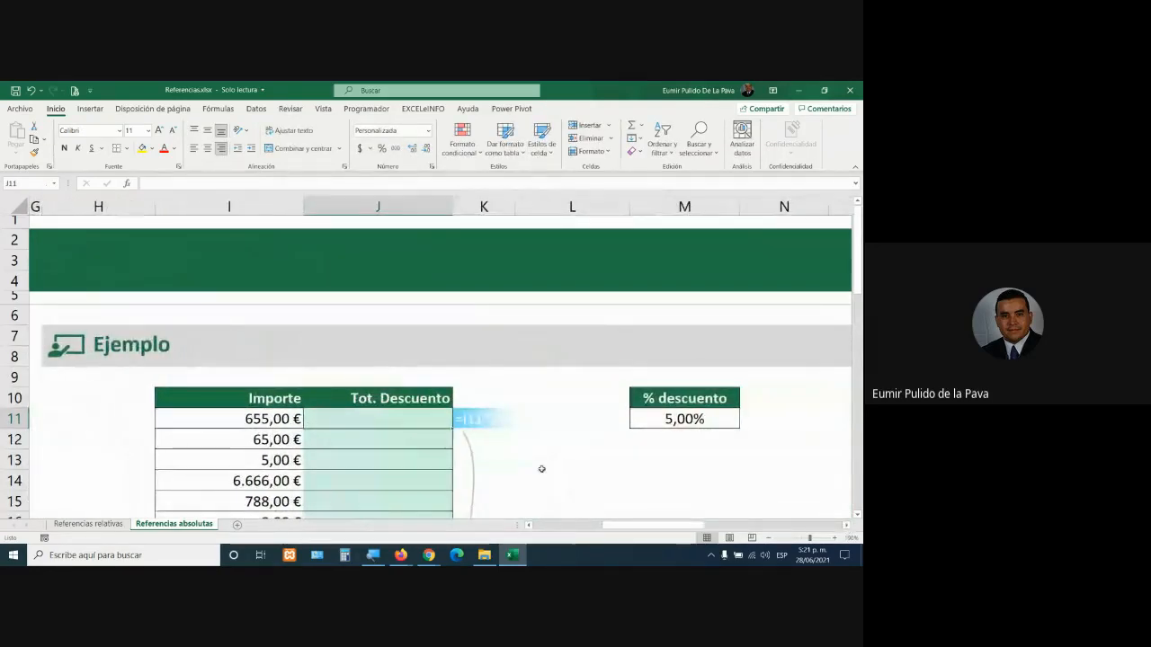
scroll(540, 467, down, 2)
scroll(541, 468, up, 1)
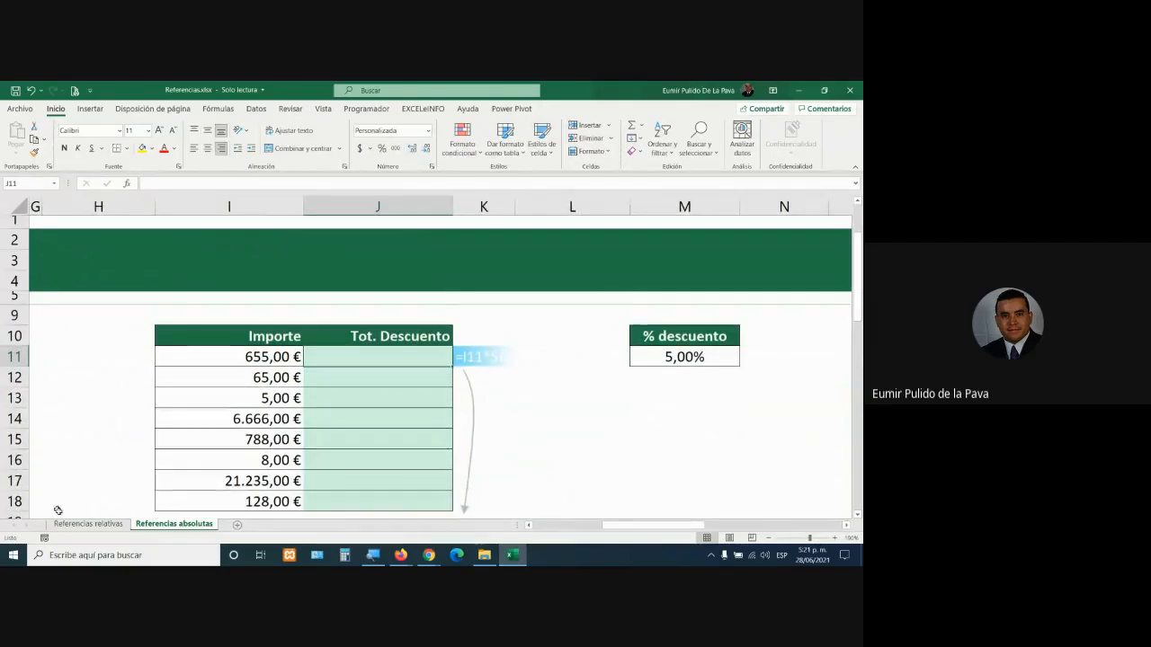
Compare the Importe amounts by selecting them on the Referencias relativas sheet and on the Referencias absolutas sheet
click(87, 524)
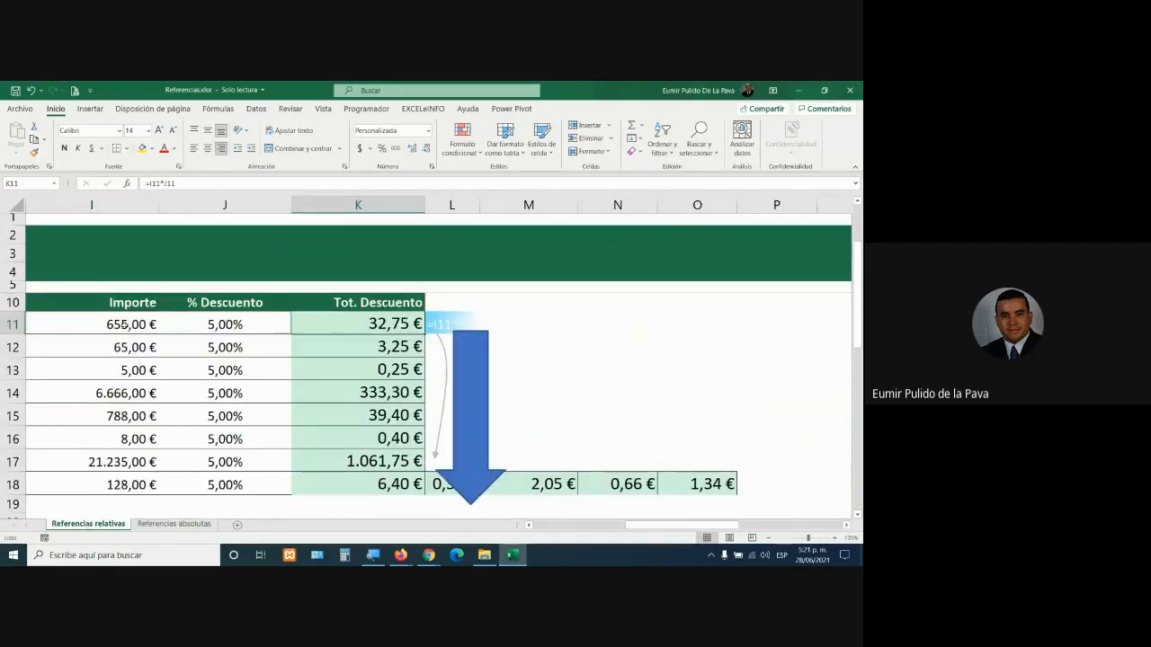
drag(125, 325, 114, 479)
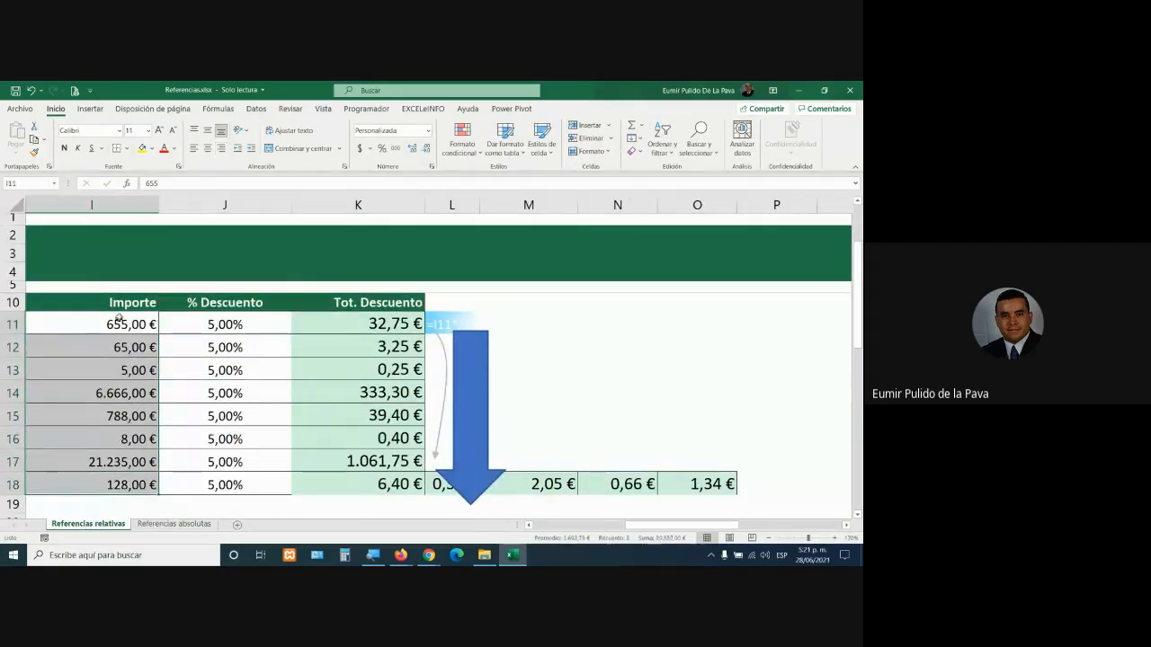
click(183, 523)
drag(267, 357, 306, 508)
Switch to the Google Meet call in Chrome, mute all participants, and return to Excel
mouse_move(429, 554)
click(366, 499)
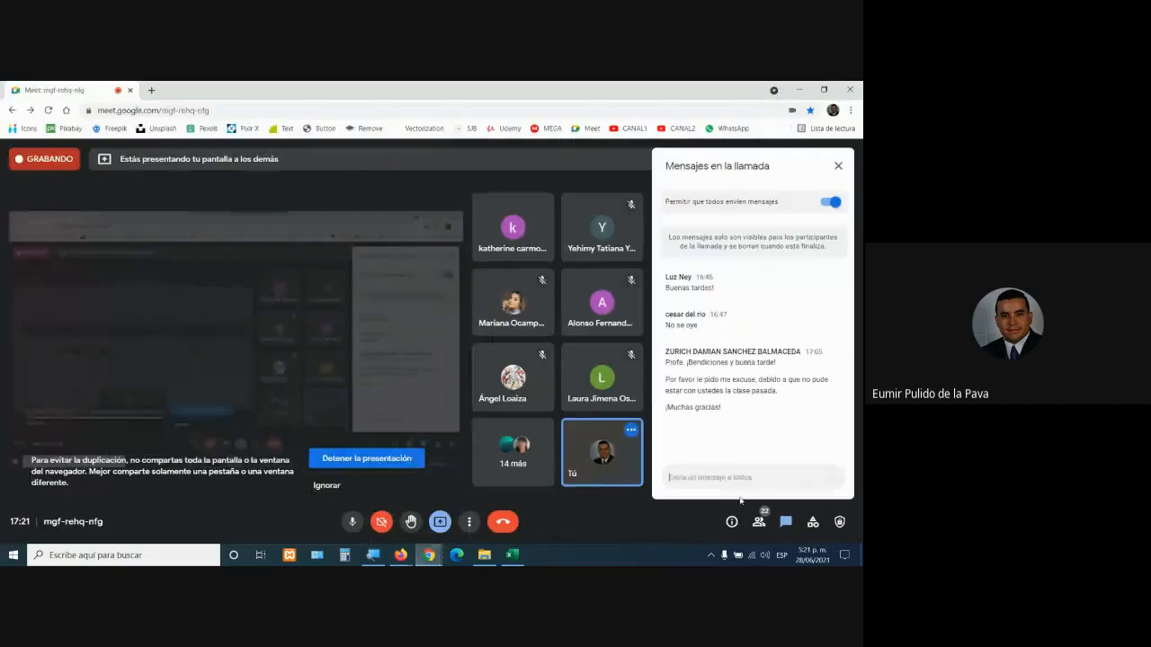
click(681, 214)
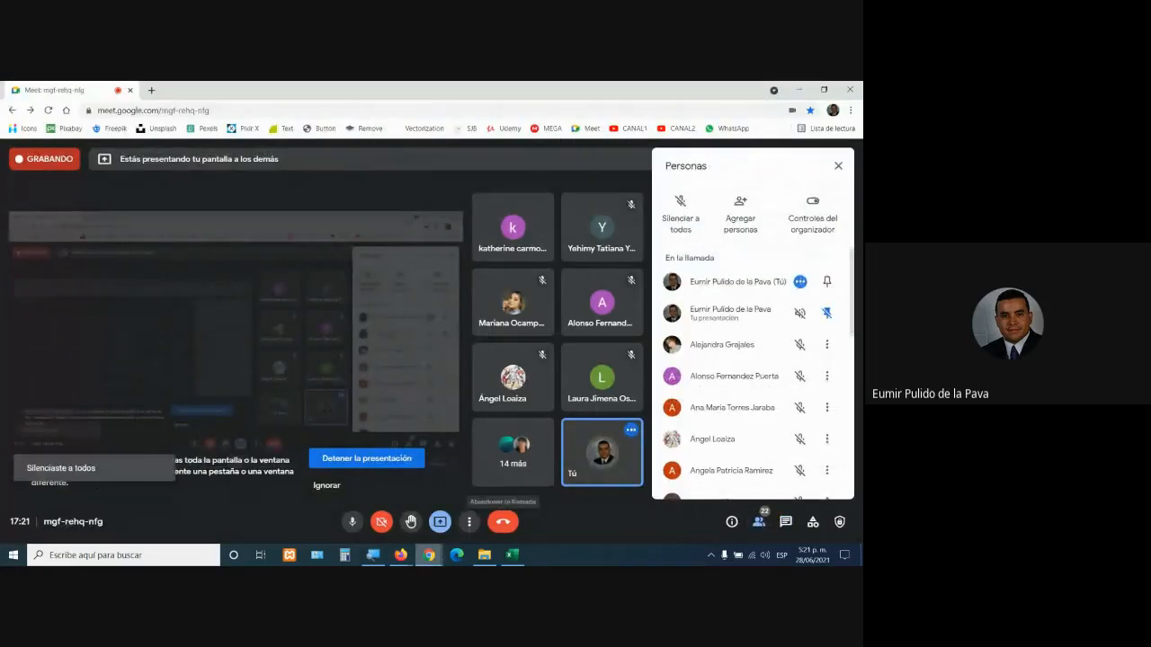
click(509, 555)
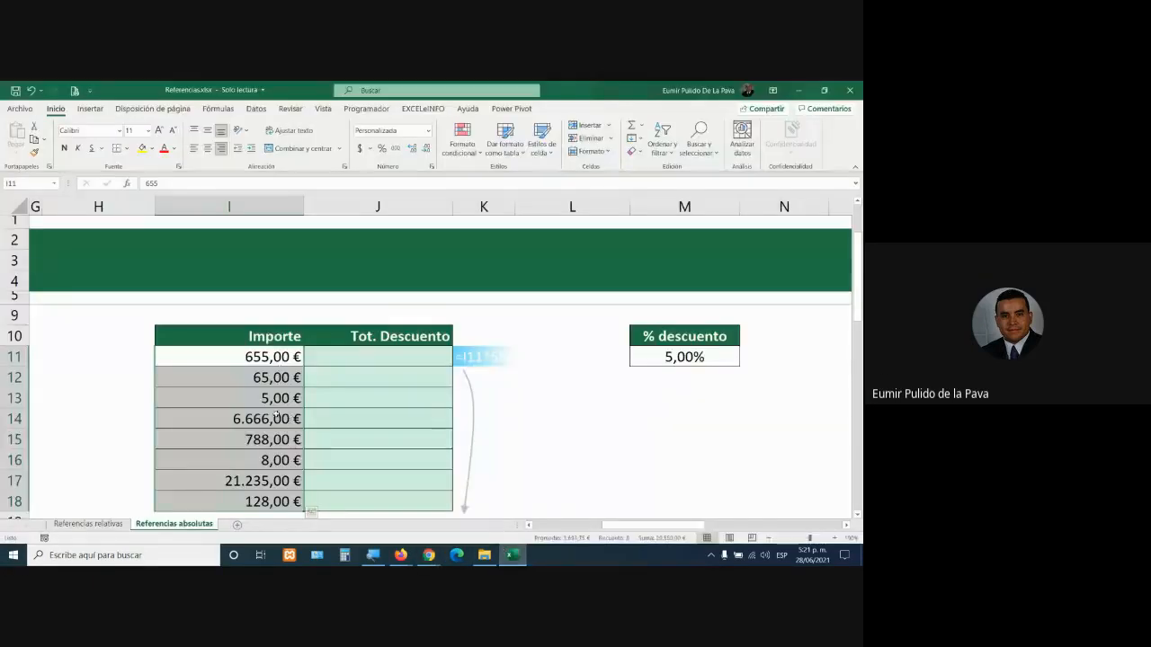
Compare the % Descuento column J on the Referencias relativas sheet with the single discount cell M11 on Referencias absolutas
click(124, 526)
drag(236, 347, 232, 483)
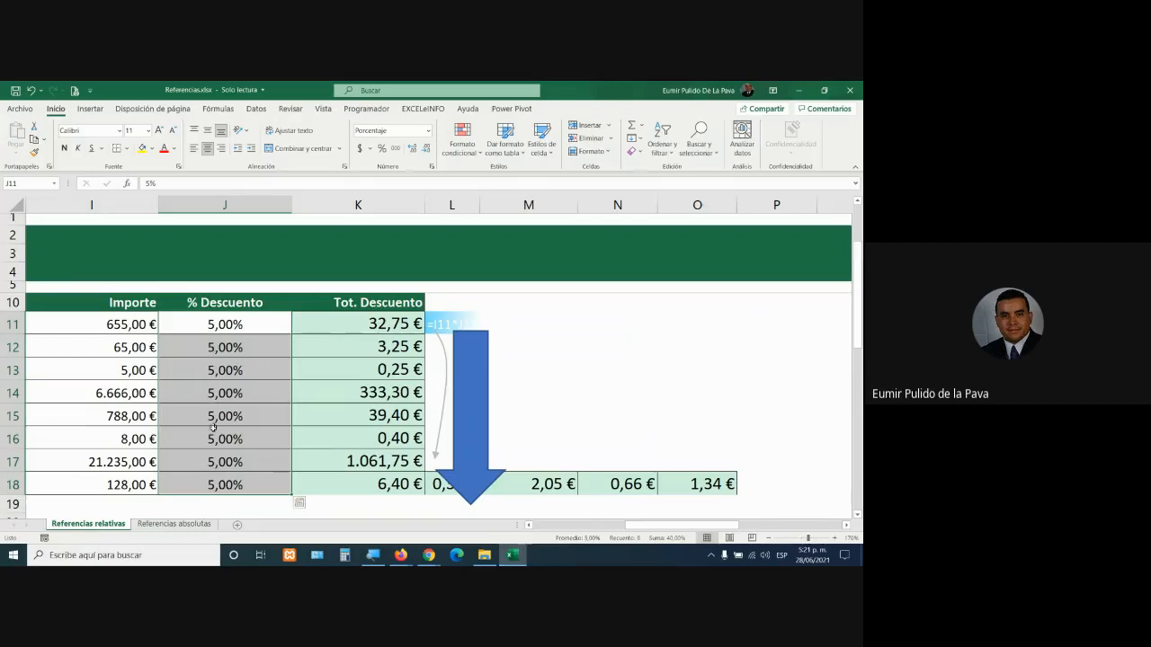
click(154, 524)
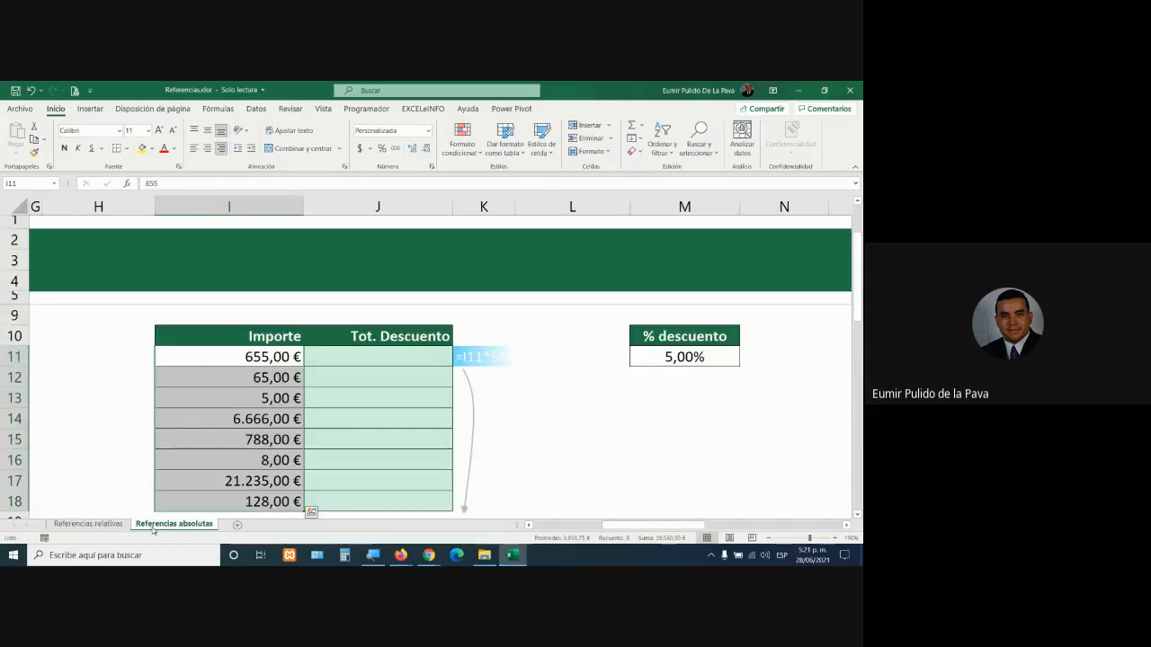
click(674, 359)
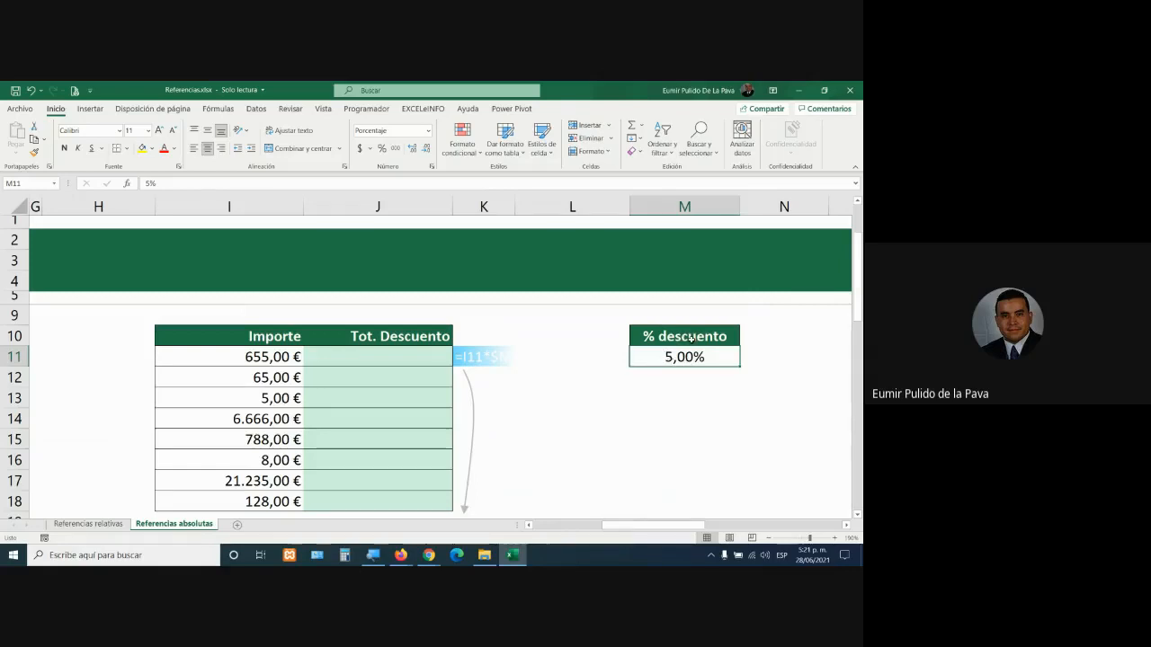
click(106, 524)
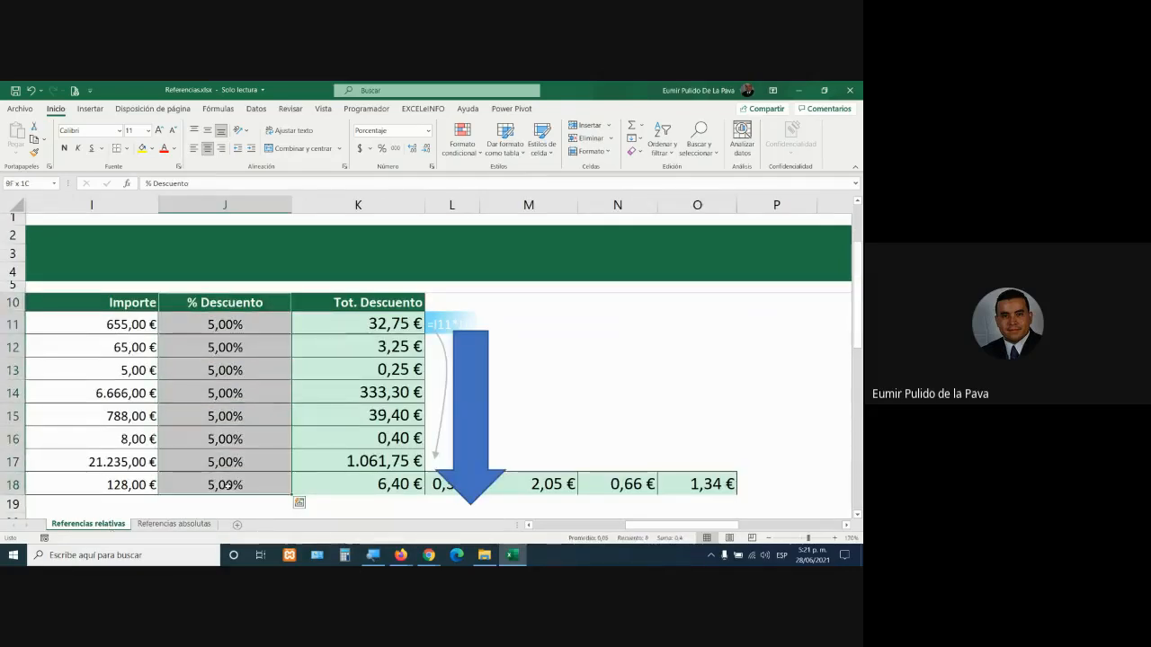
click(174, 524)
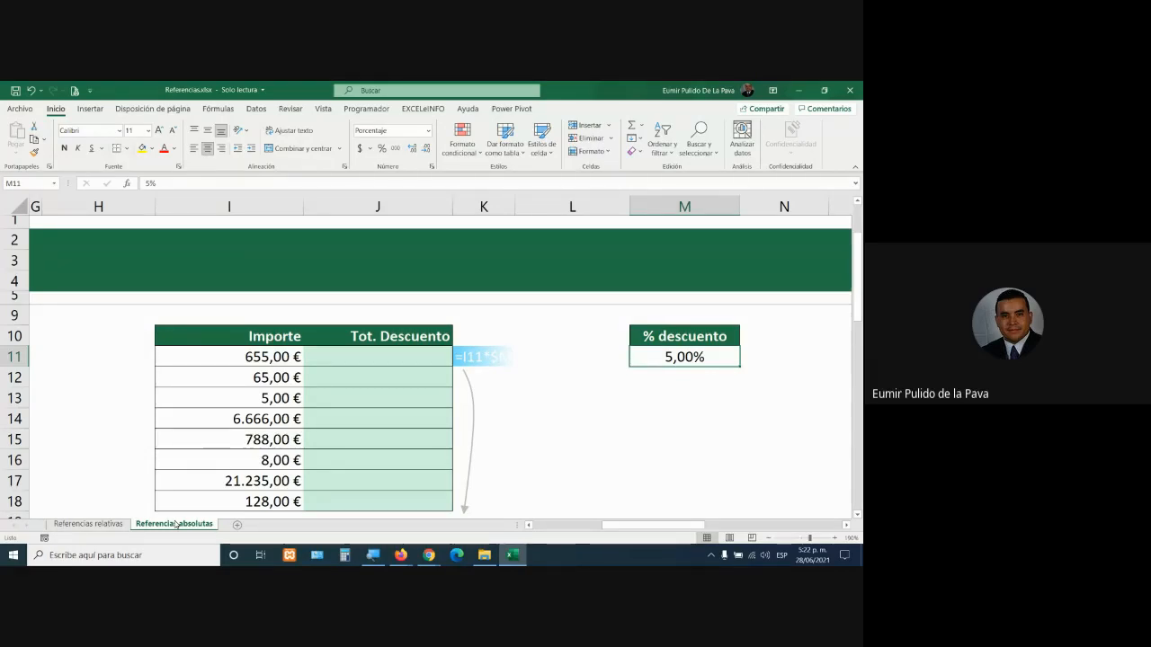
Highlight the example block I10:N18 on Referencias absolutas and compare its layout with the Referencias relativas table
drag(611, 335, 710, 421)
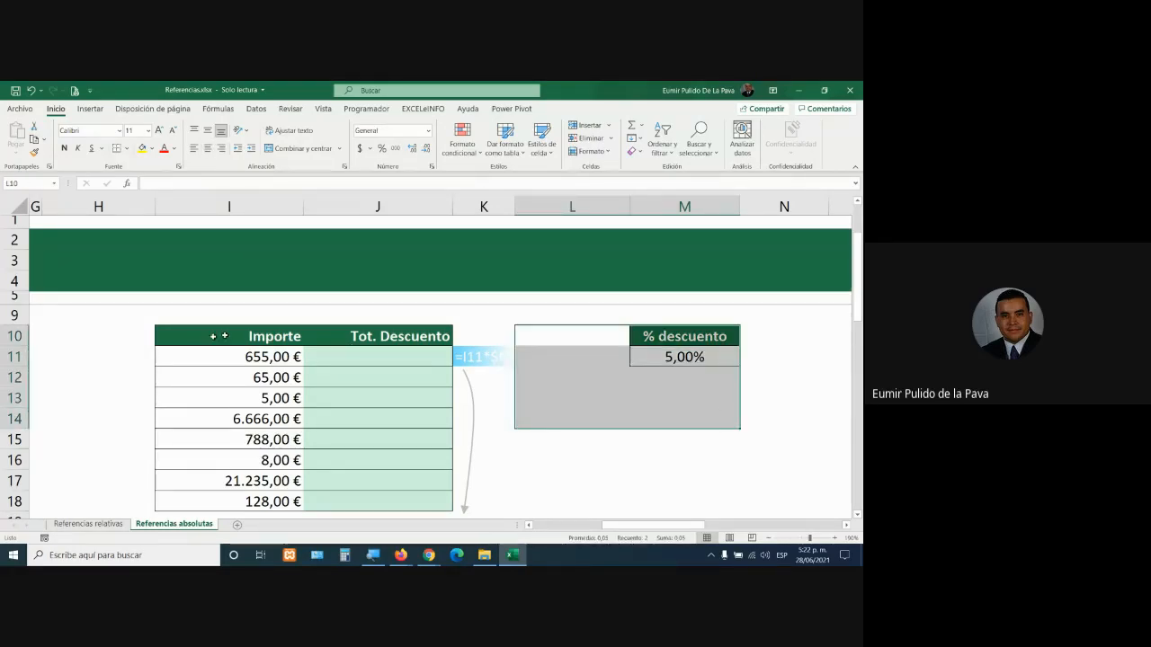
drag(225, 336, 809, 508)
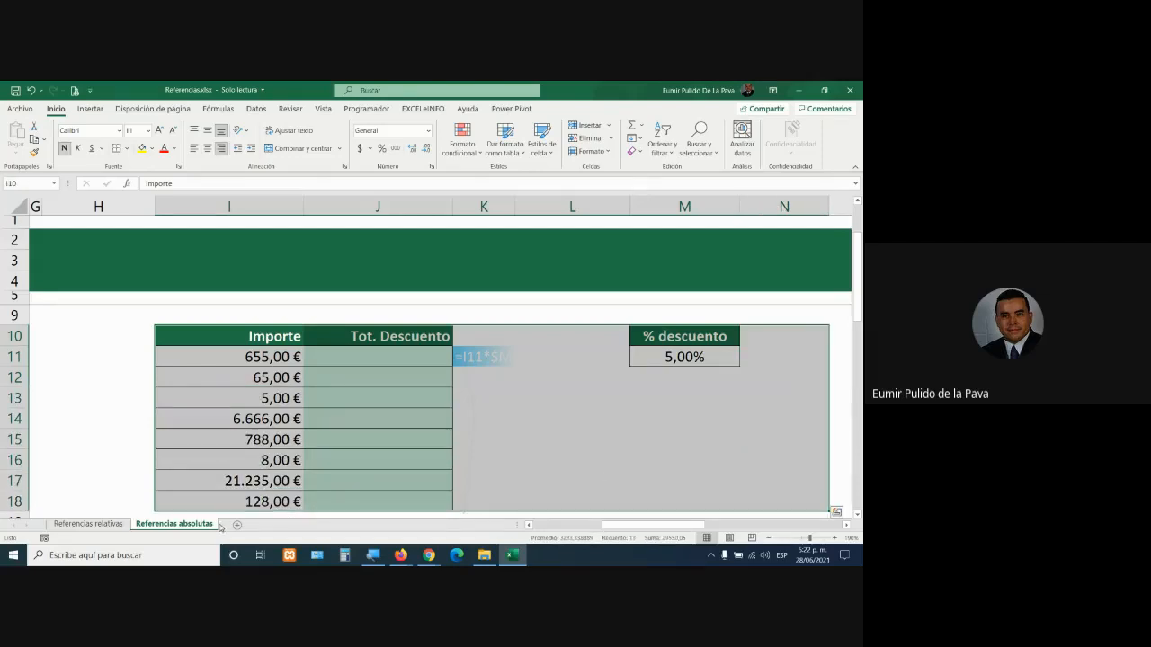
click(89, 524)
click(177, 525)
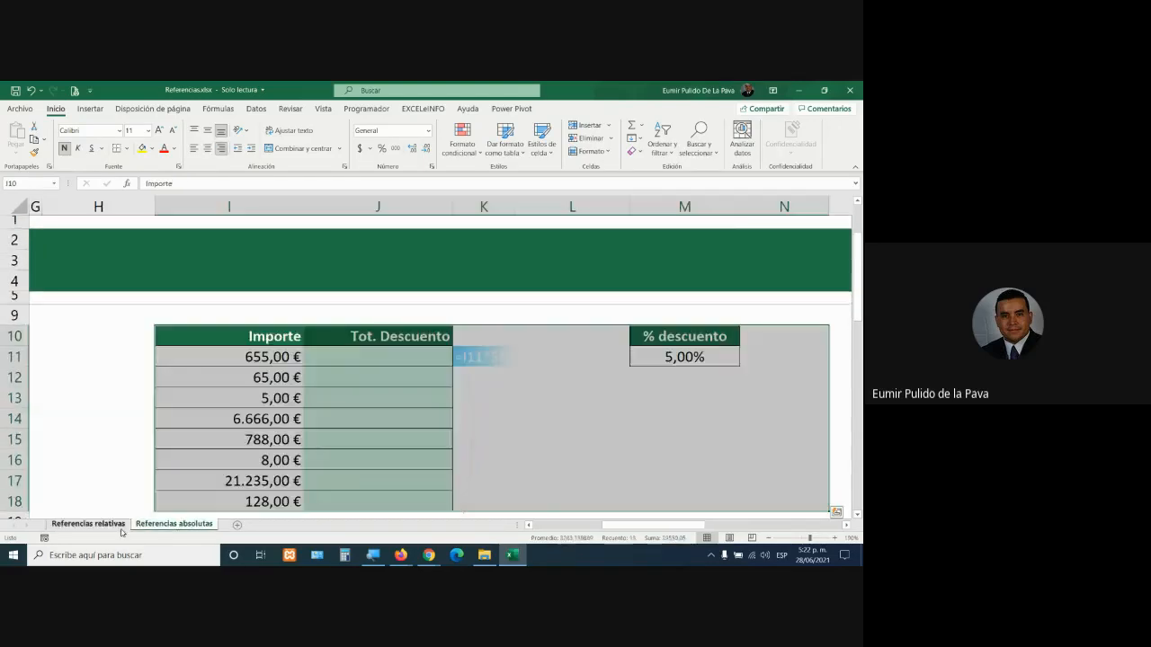
click(121, 527)
click(163, 526)
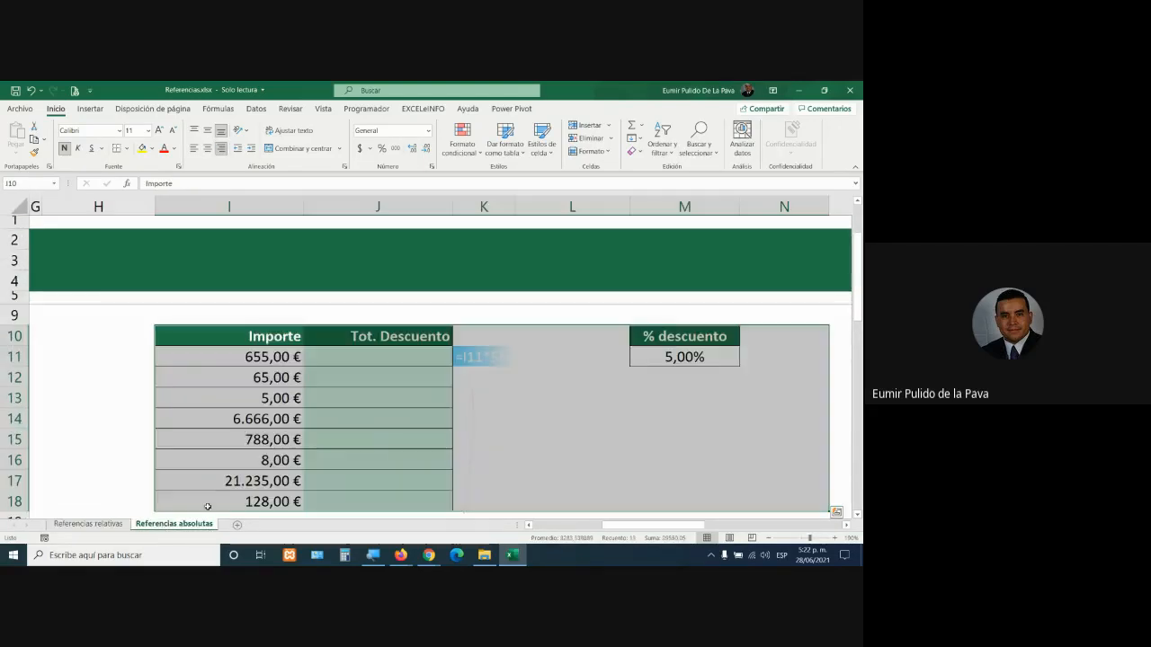
click(89, 524)
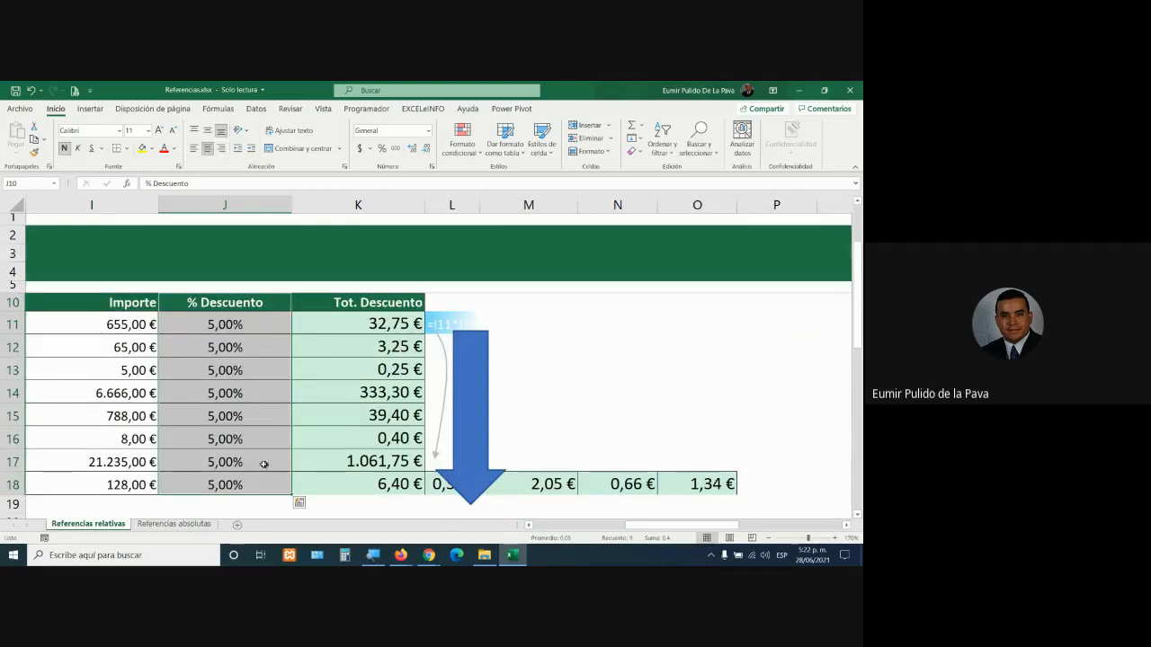
click(174, 525)
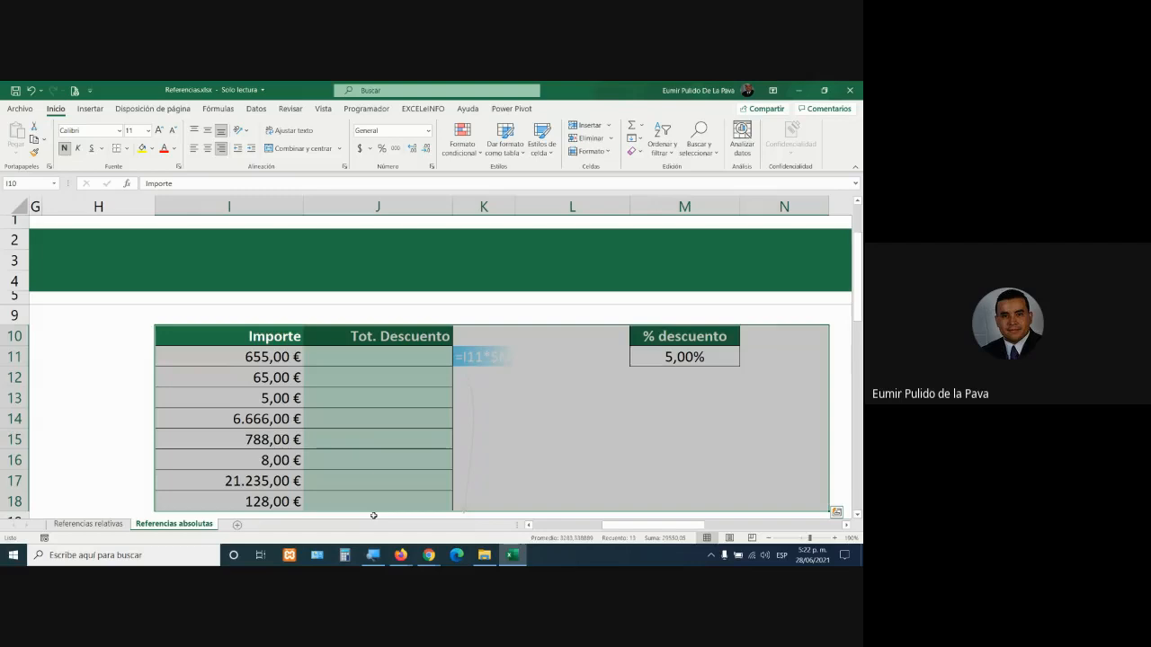
click(644, 438)
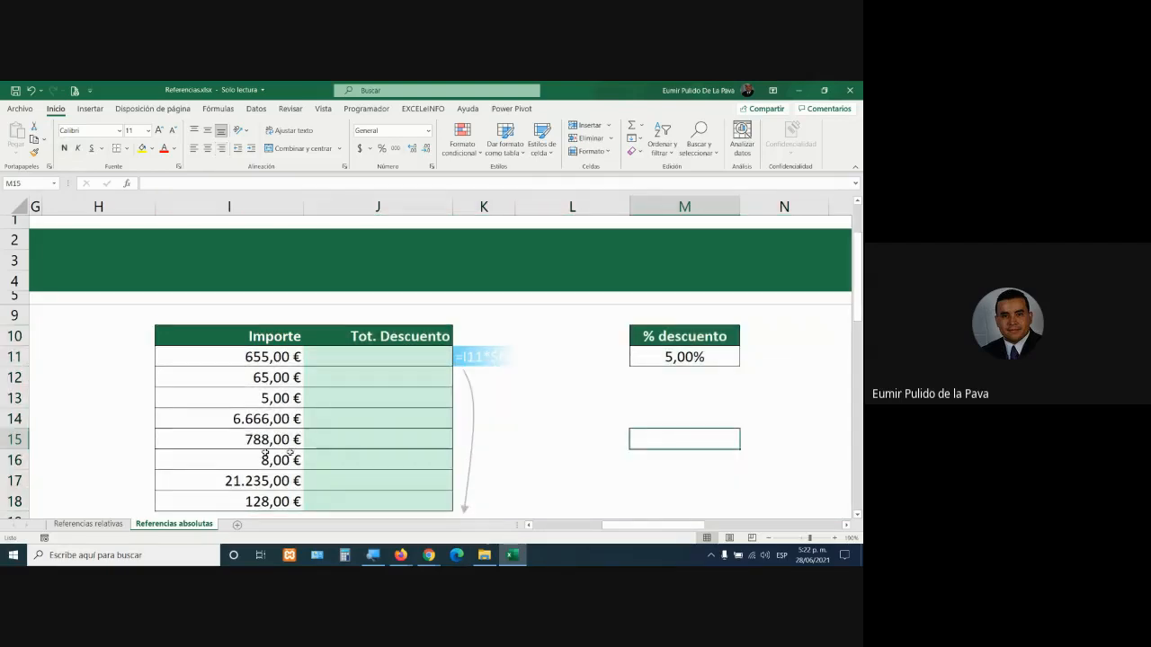
Compare the Tot. Descuento results K11:K18 on Referencias relativas with the empty Tot. Descuento column on Referencias absolutas
click(88, 524)
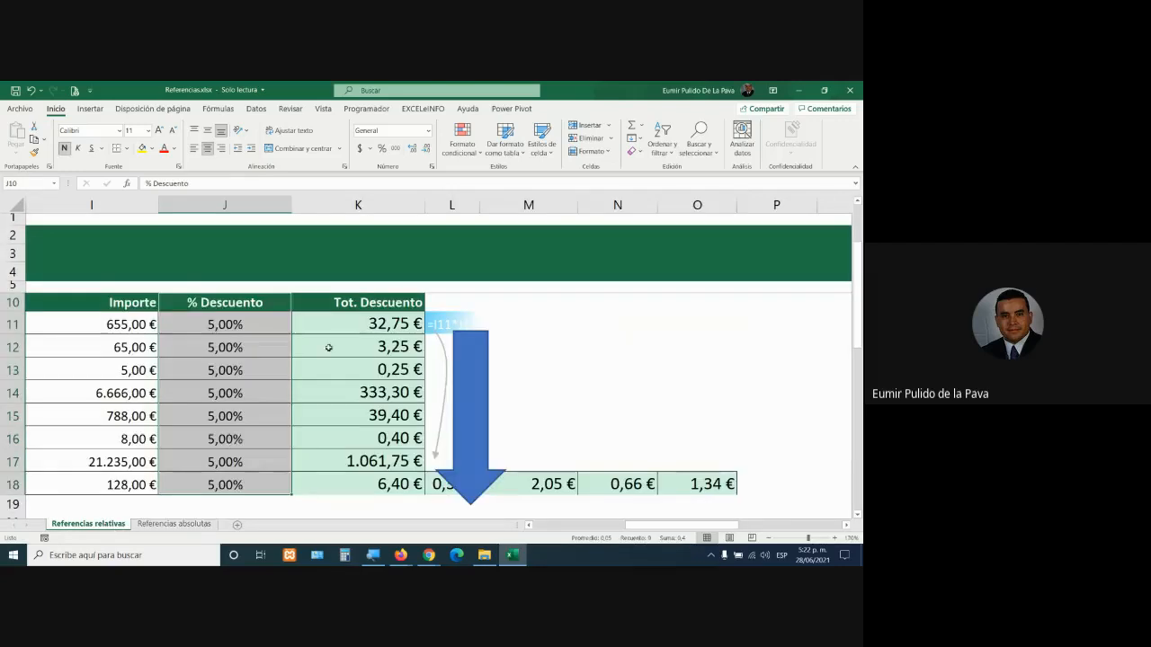
drag(344, 325, 348, 483)
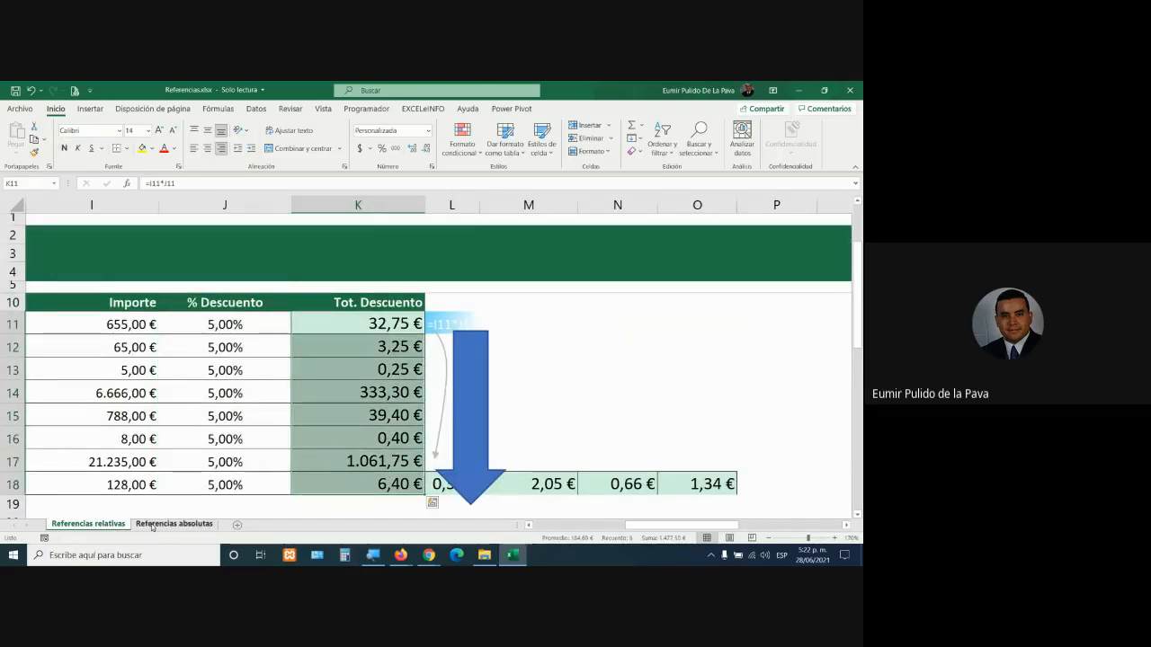
click(171, 523)
drag(398, 355, 419, 488)
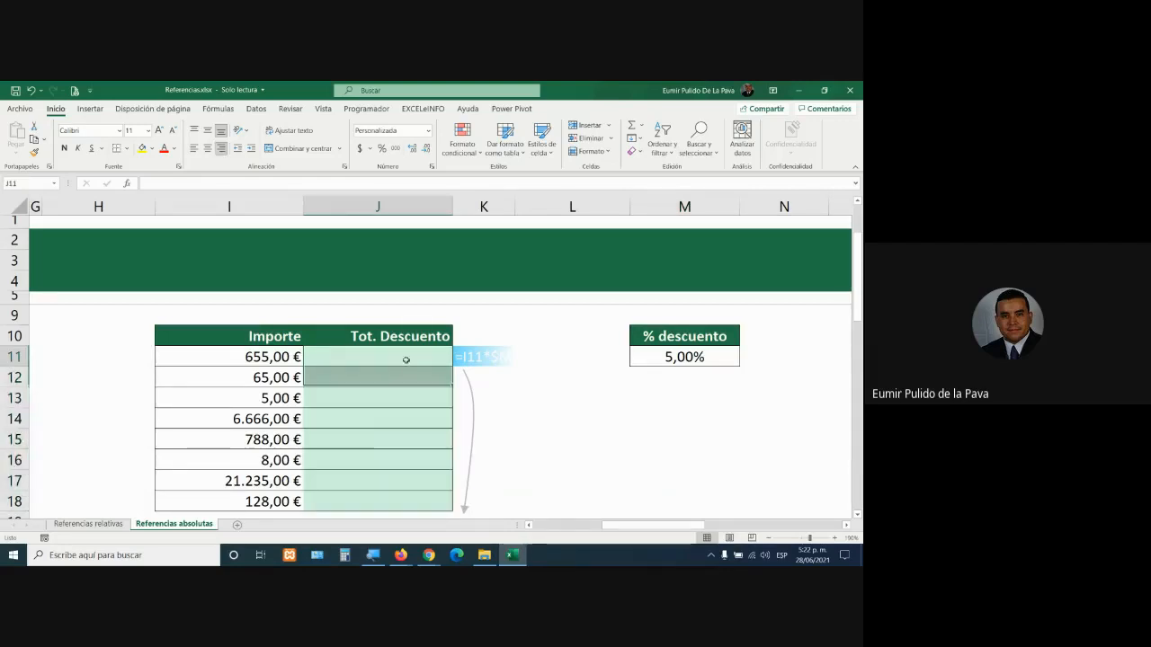
Increase the font size of the first Tot. Descuento cell J11 on Referencias absolutas to 16
click(159, 131)
click(160, 131)
click(160, 131)
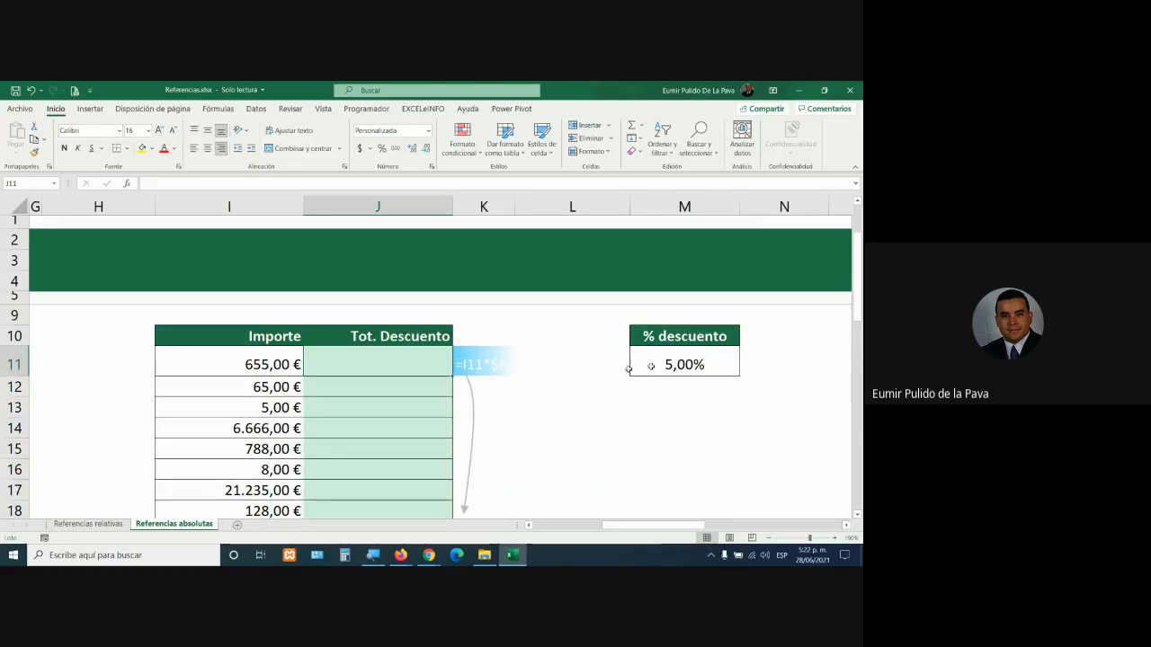
Calculate the first total discount in J11 with the formula =I11*M11
text(=)
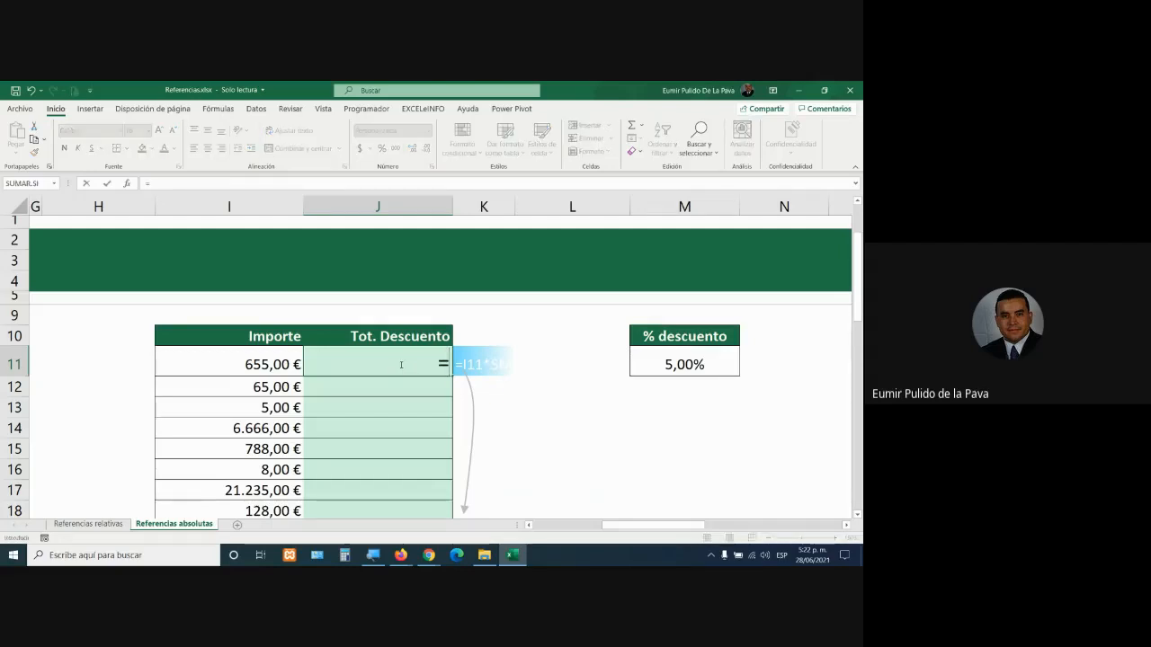
click(237, 357)
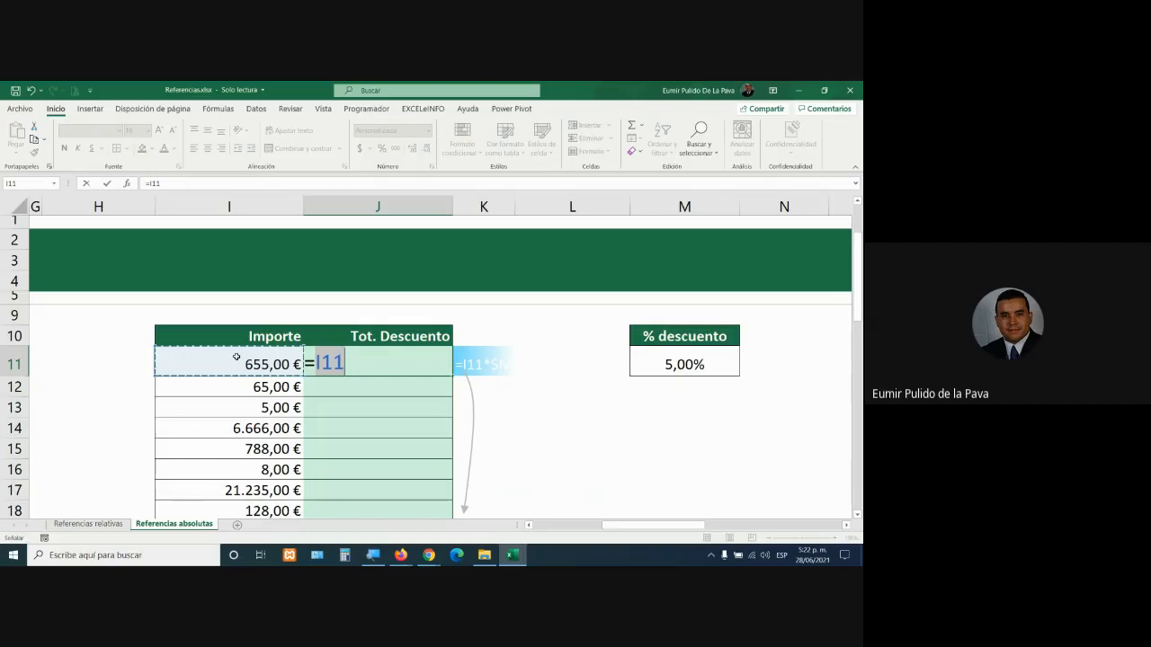
text(*)
click(666, 364)
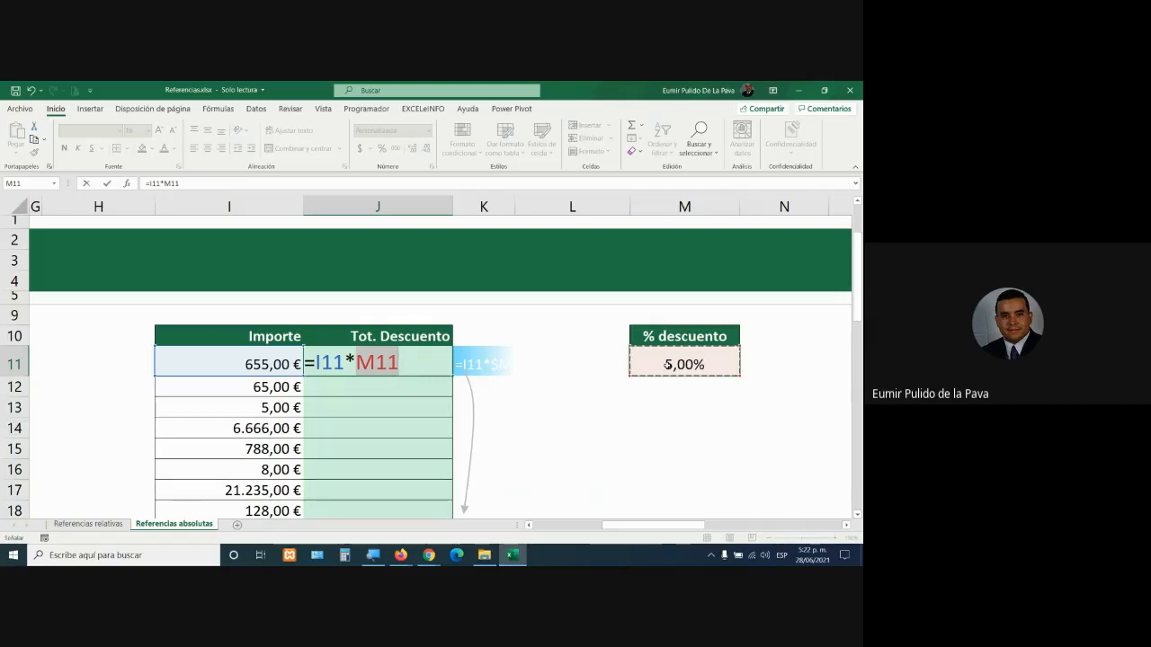
key(Return)
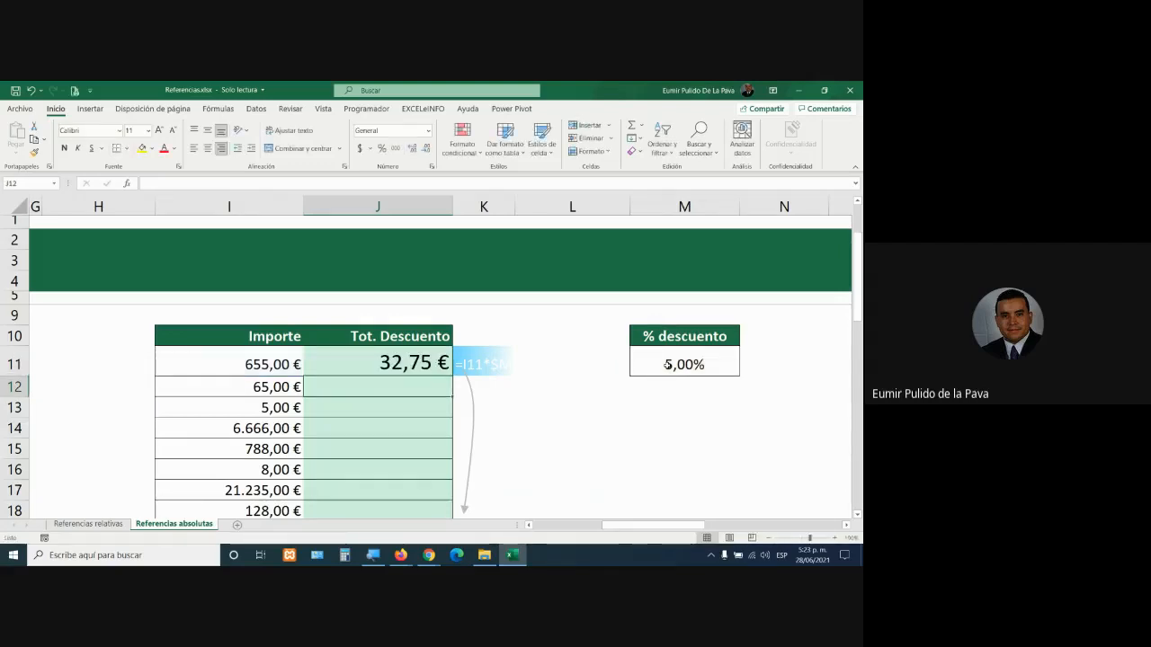
Check the Tot. Descuento formula in K11 on Referencias relativas and fill J11 on Referencias absolutas down through J18
click(101, 525)
click(376, 325)
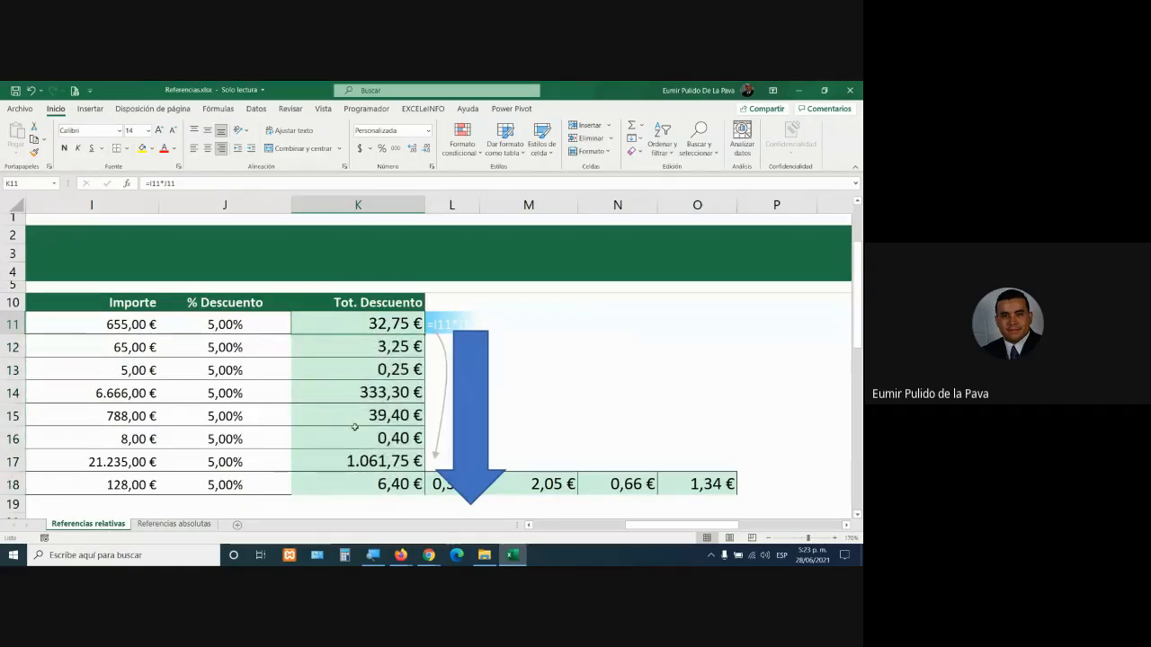
click(203, 524)
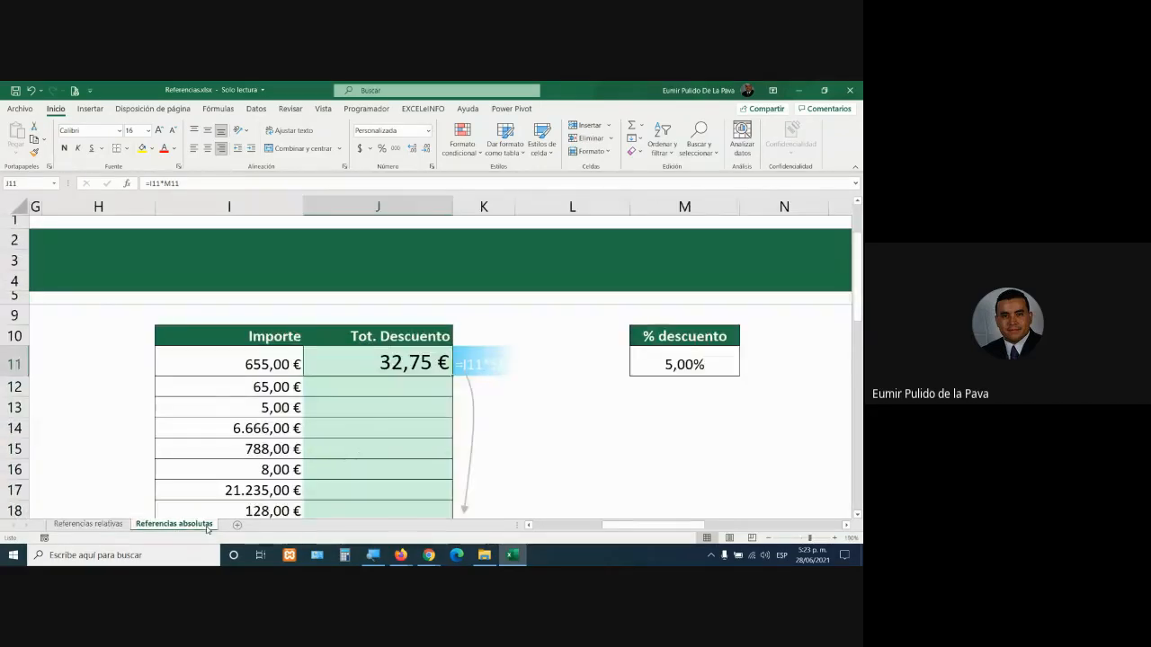
scroll(459, 378, down, 2)
scroll(459, 355, up, 2)
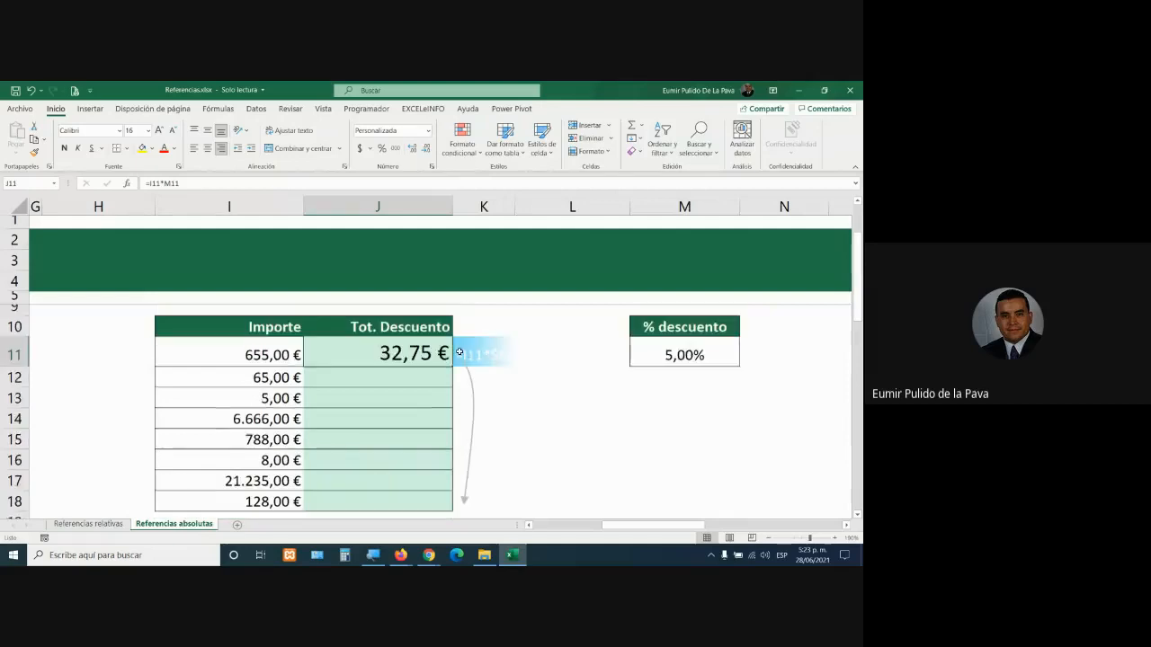
drag(453, 366, 443, 479)
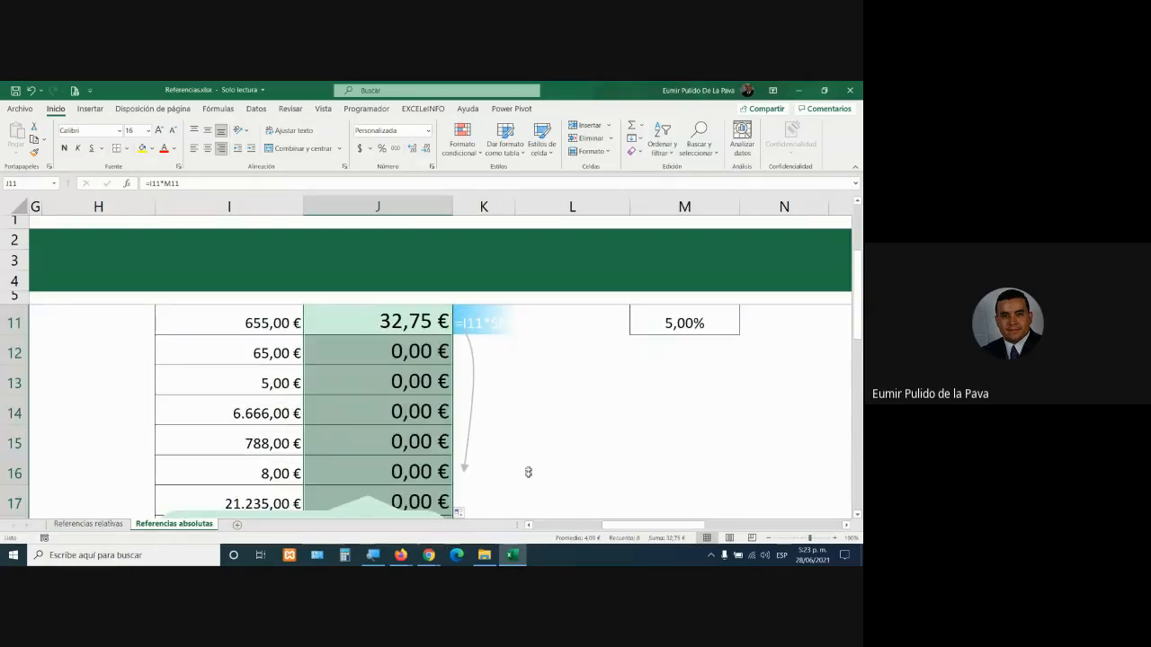
Delete the TRUCO callout covering the end of the Tot. Descuento column and return to the start of the table
scroll(542, 470, down, 2)
click(404, 481)
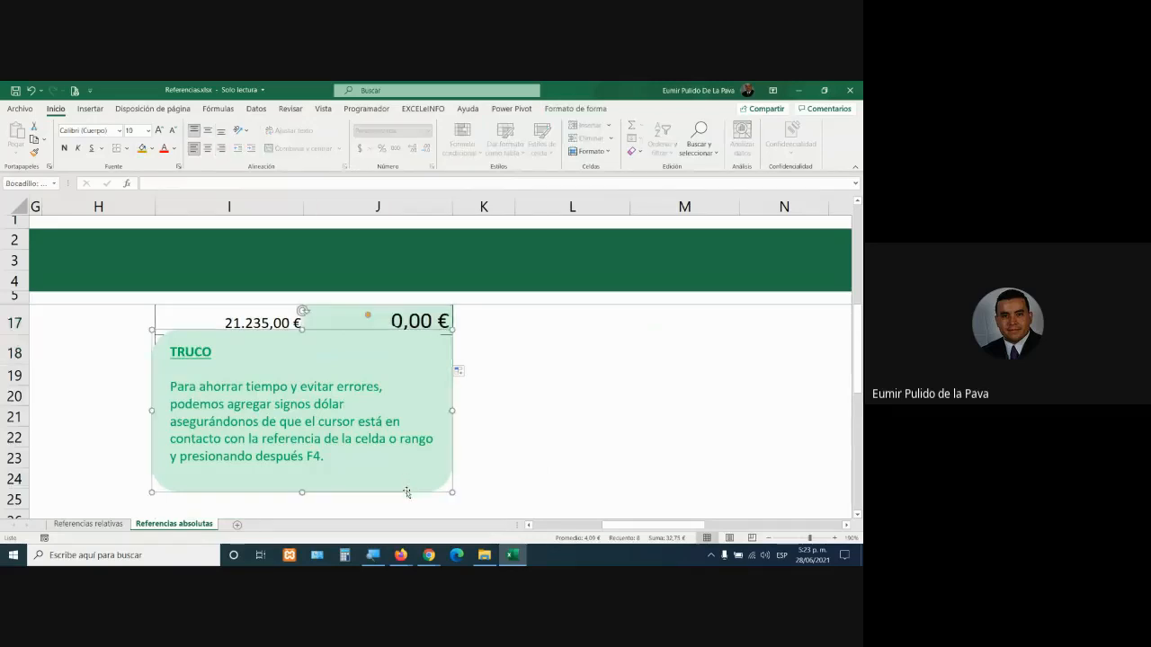
scroll(429, 388, down, 3)
scroll(422, 373, up, 1)
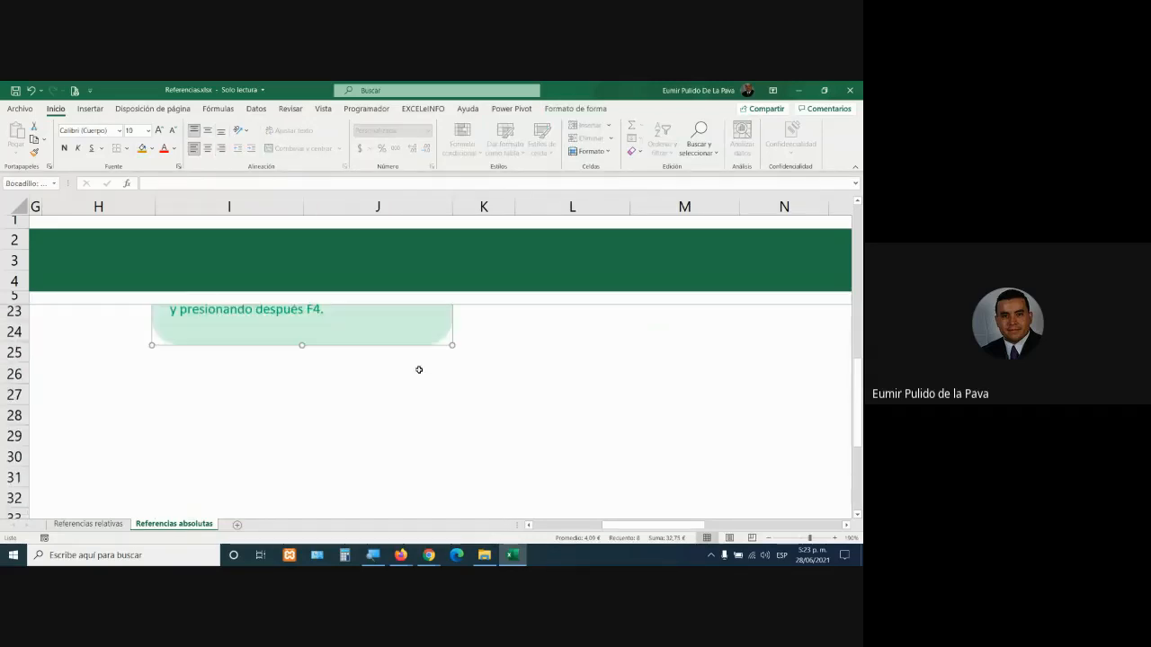
key(Delete)
scroll(428, 401, up, 2)
scroll(428, 401, up, 2)
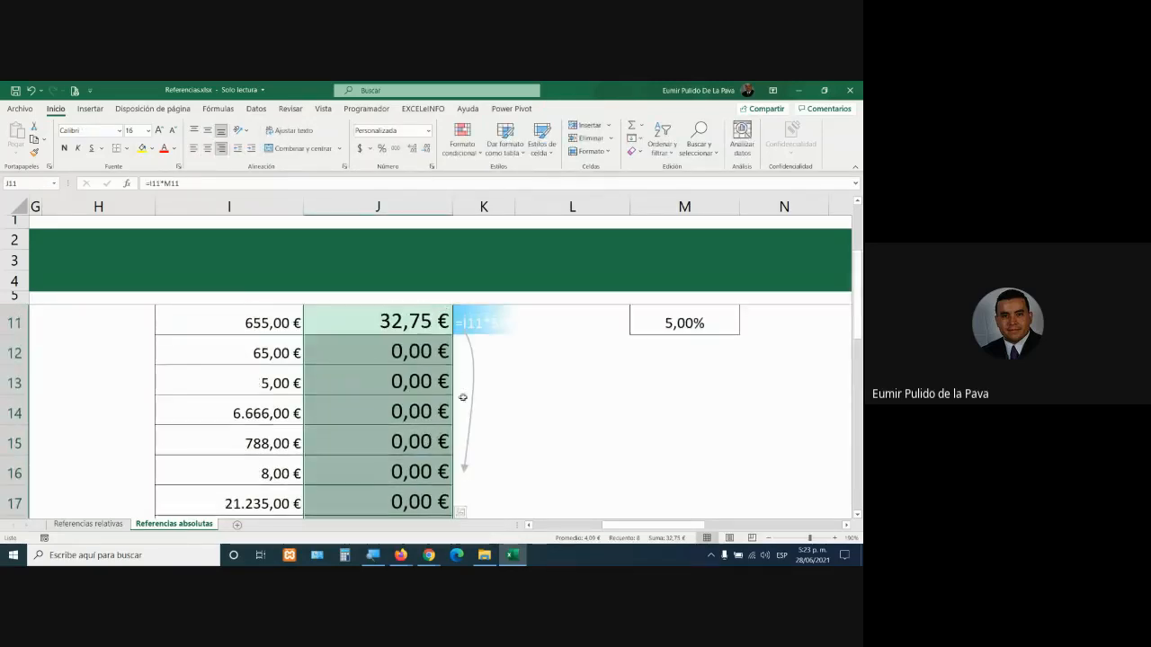
click(530, 391)
scroll(531, 396, up, 1)
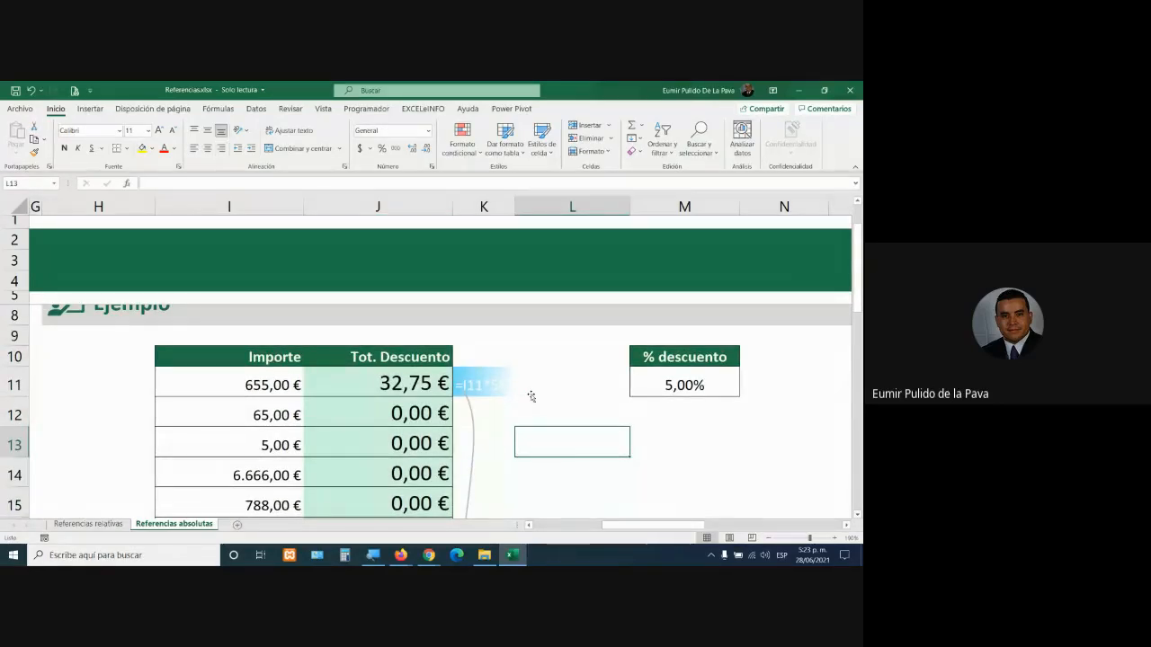
Inspect the cell references used by the discount formulas in J11 and J12 on Referencias absolutas
double_click(349, 381)
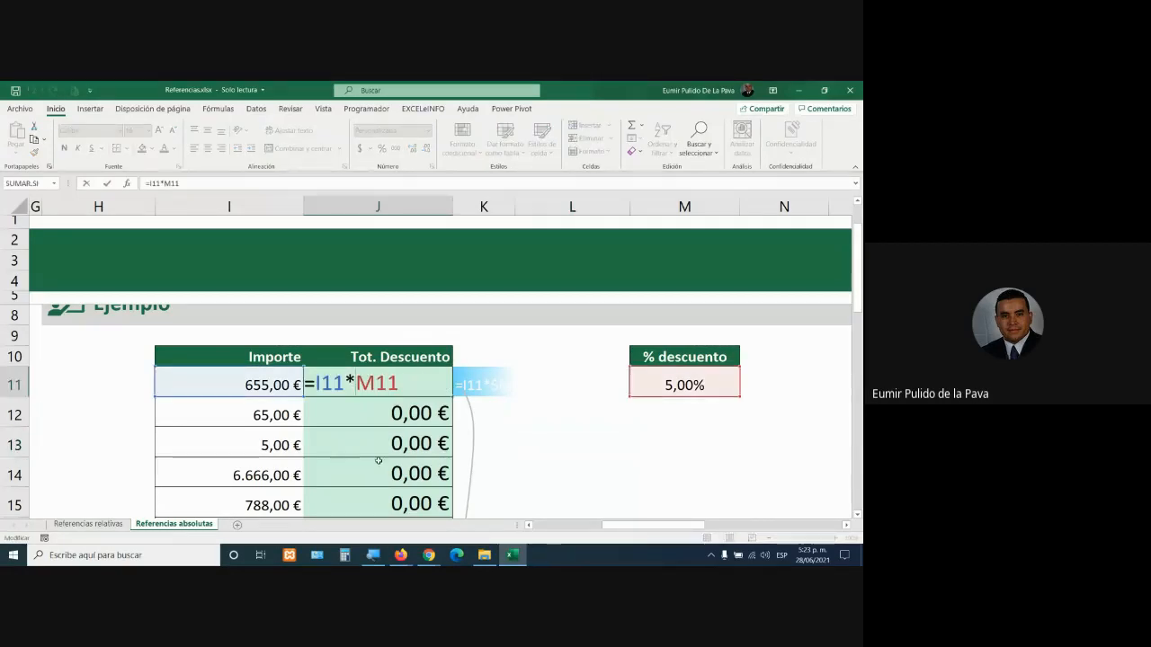
key(Return)
double_click(375, 415)
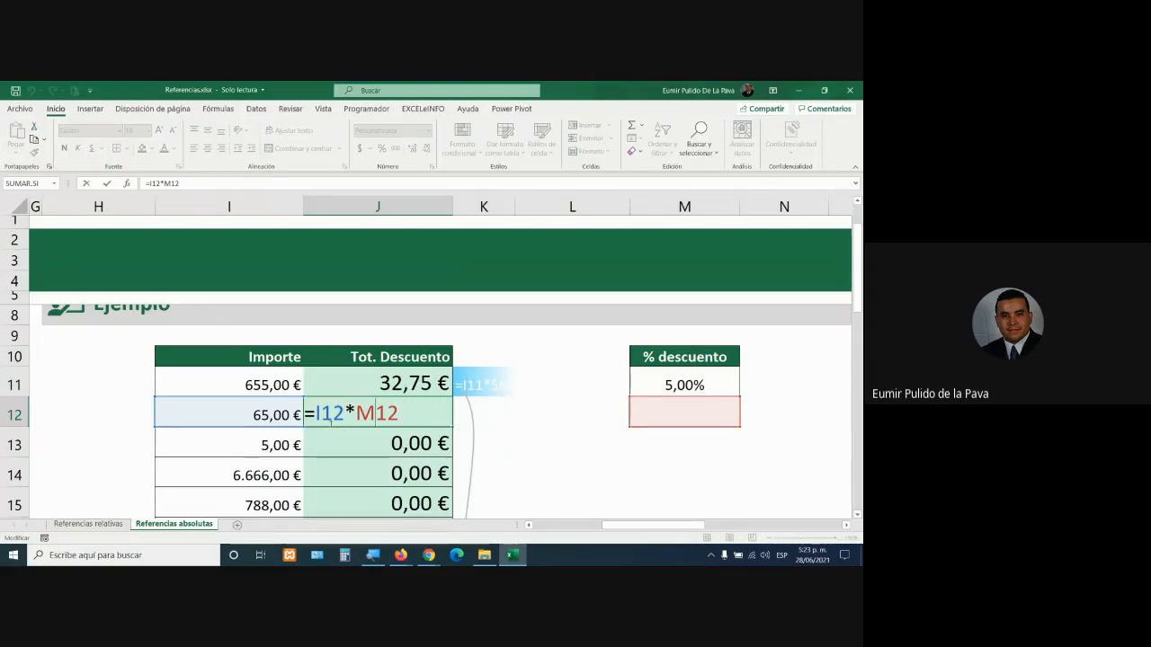
double_click(332, 415)
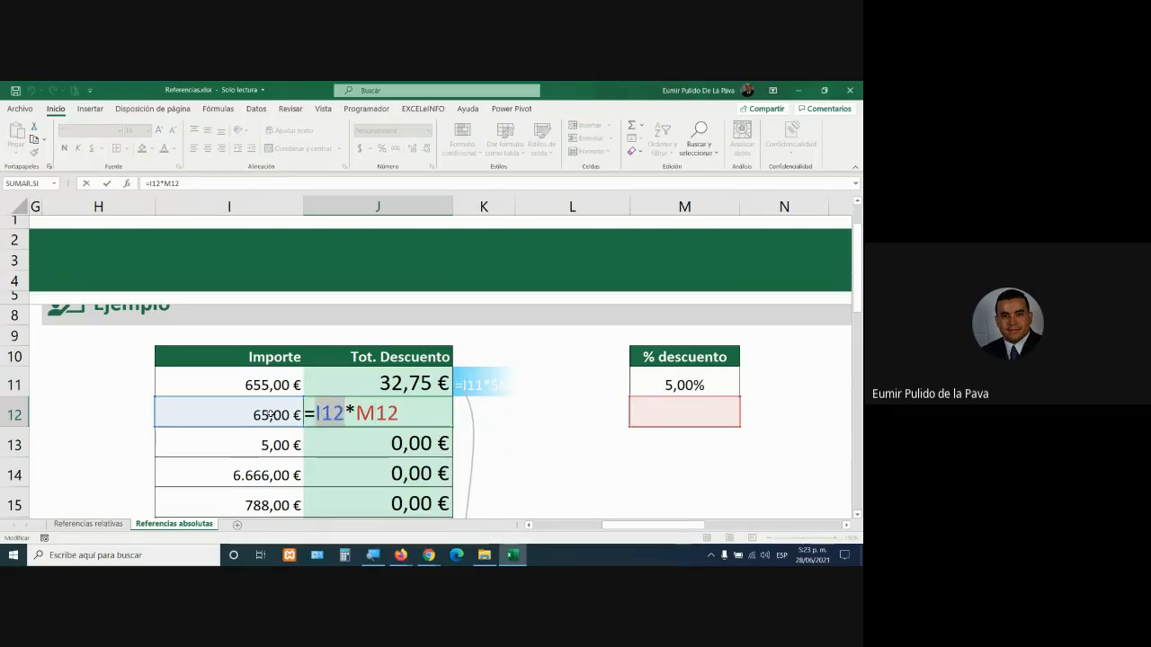
key(Escape)
Examine the K12 formula on Referencias relativas for comparison and return to Referencias absolutas
key(ctrl+Page_Up)
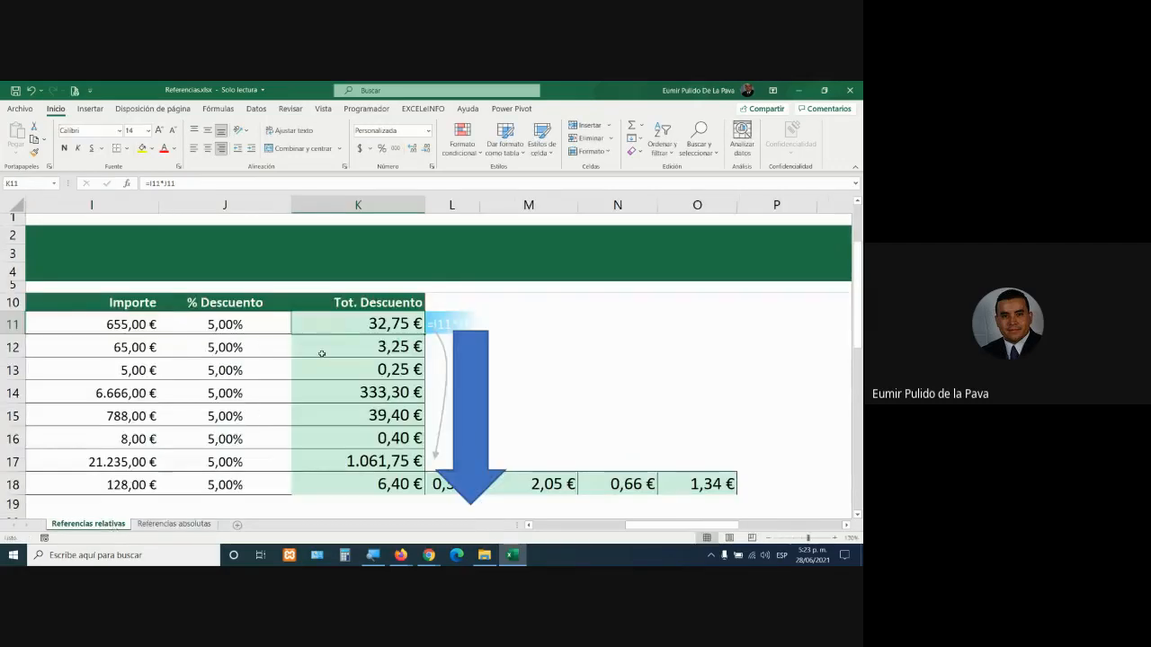
double_click(322, 353)
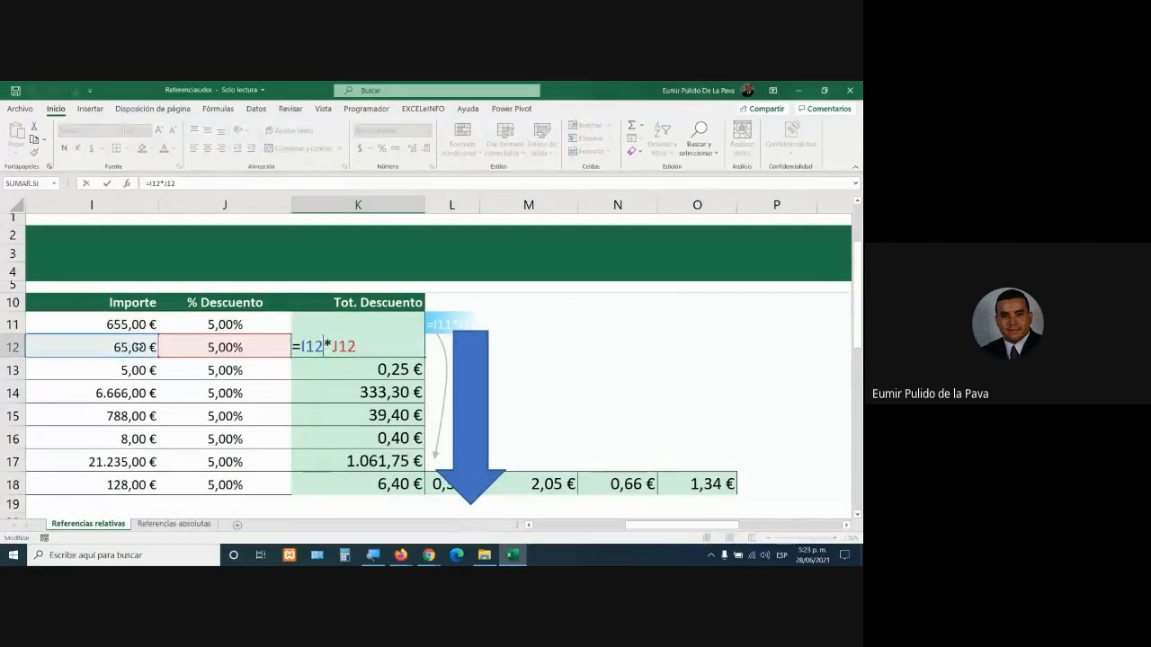
key(Escape)
key(ctrl+Page_Down)
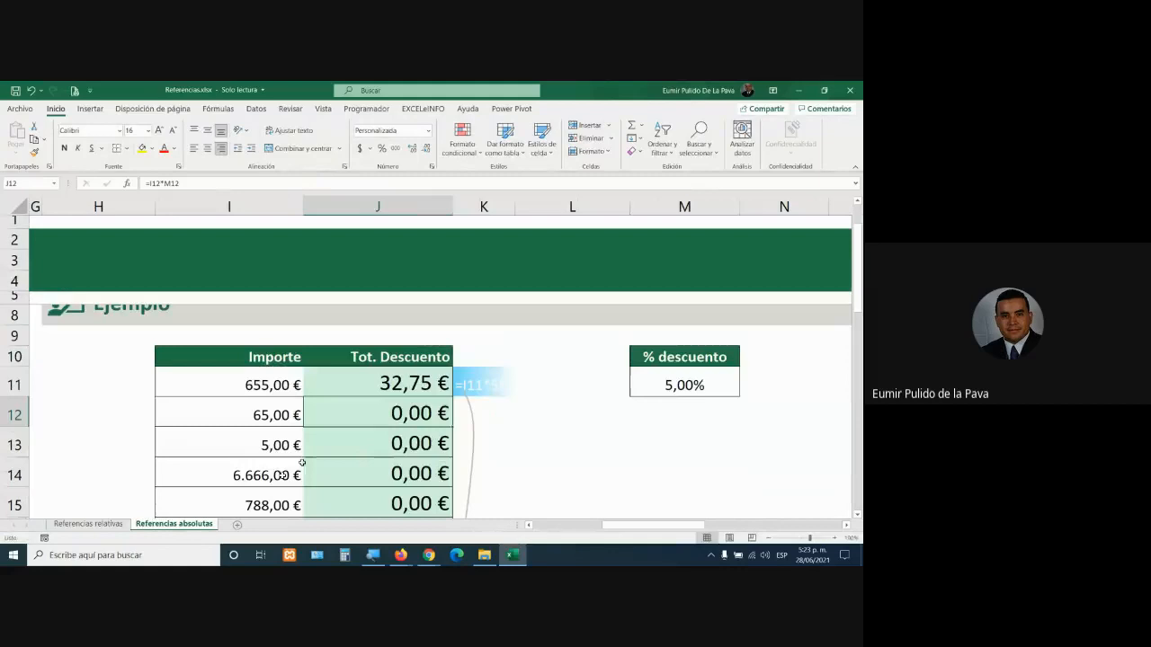
Examine which percentage cells the copied formulas in J12 and J13 refer to
double_click(374, 418)
drag(349, 415, 409, 419)
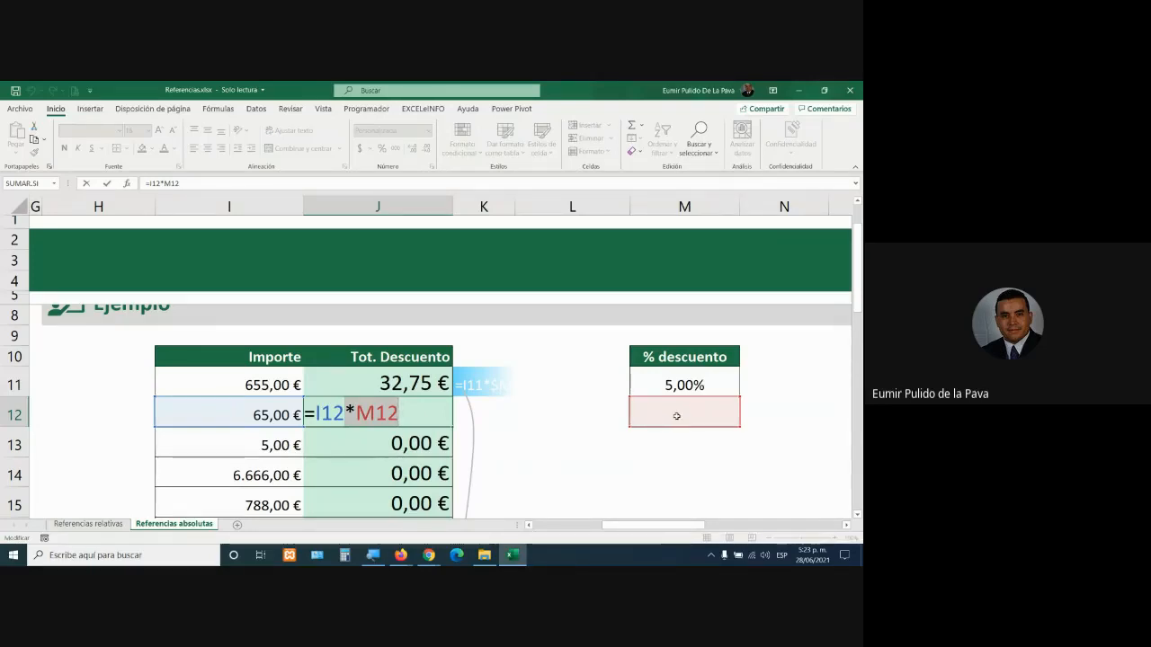
key(ctrl+Return)
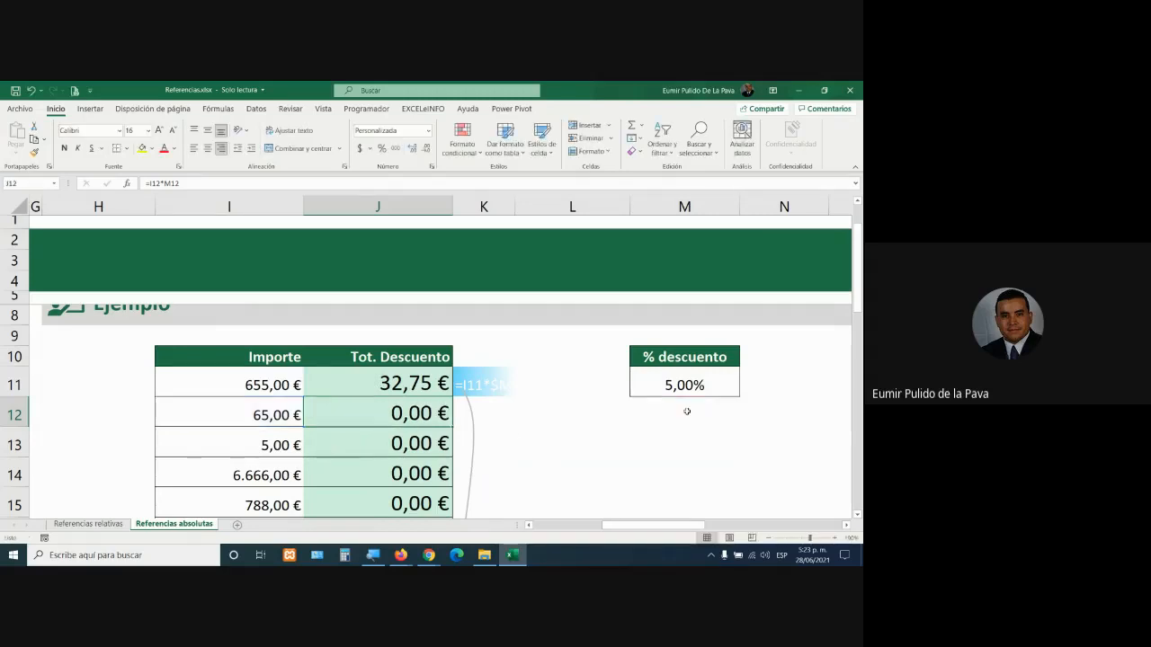
double_click(365, 442)
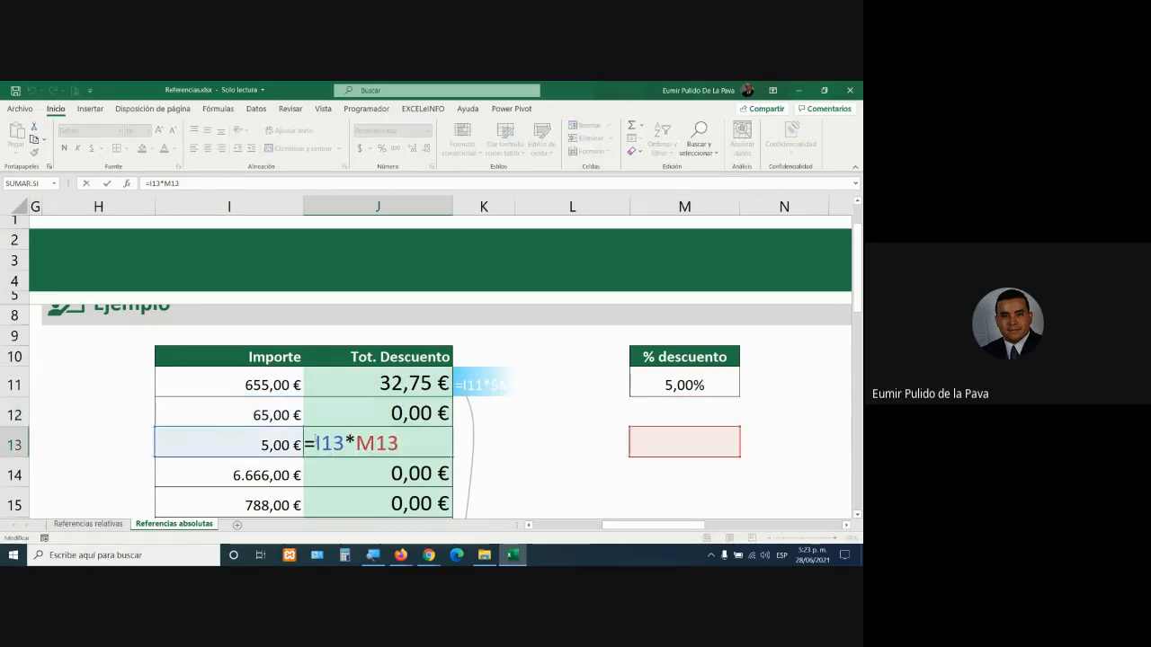
drag(314, 445, 399, 443)
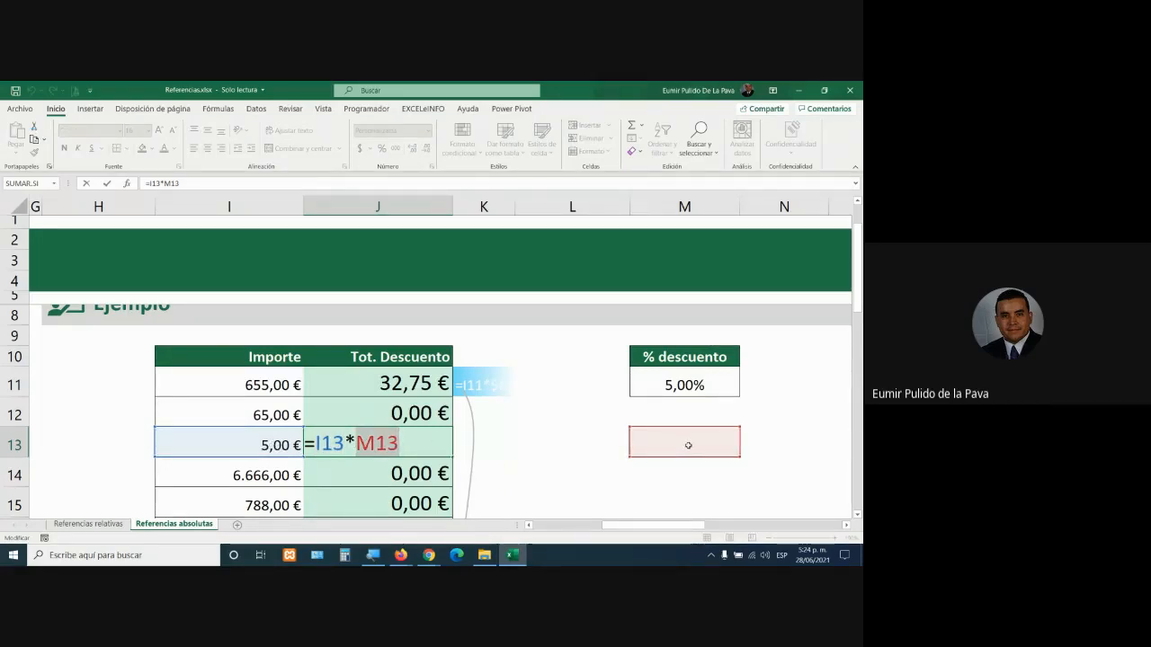
key(Return)
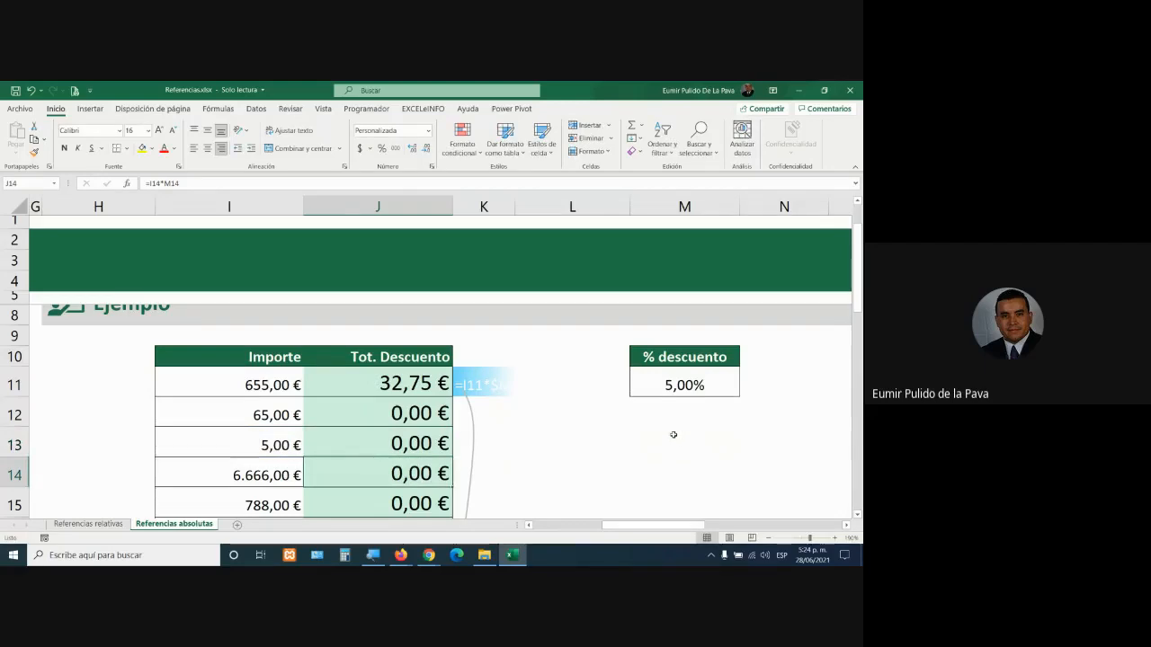
Examine which percentage cell the last copied discount formula in J18 refers to
scroll(673, 435, down, 1)
scroll(432, 491, down, 2)
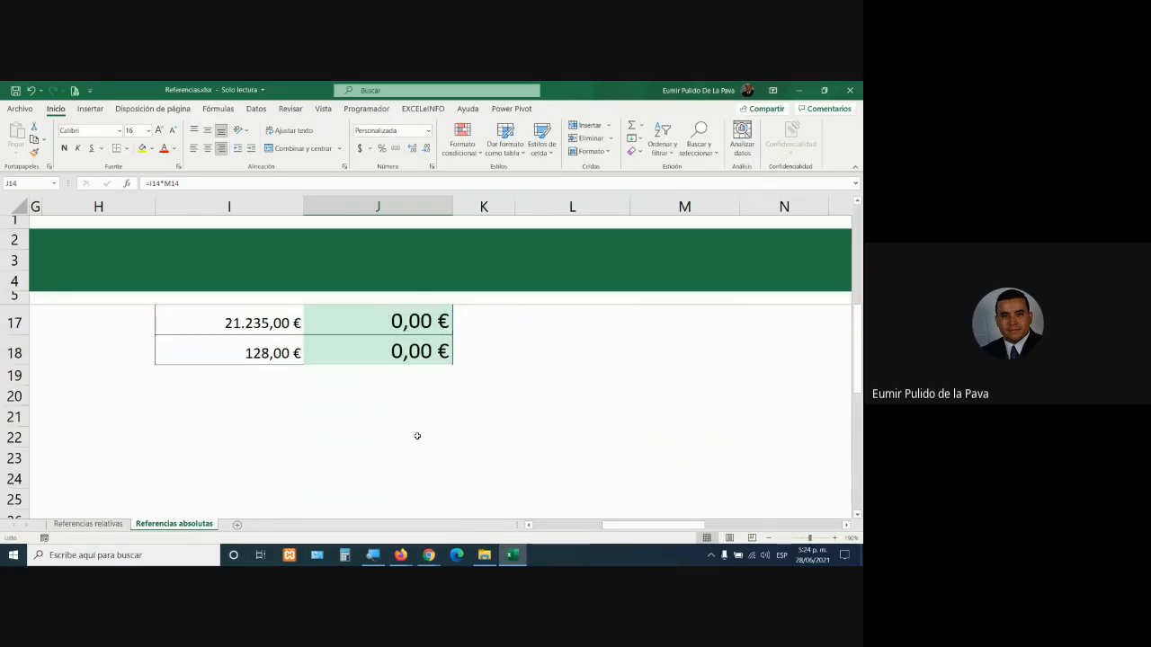
double_click(445, 355)
scroll(454, 361, up, 2)
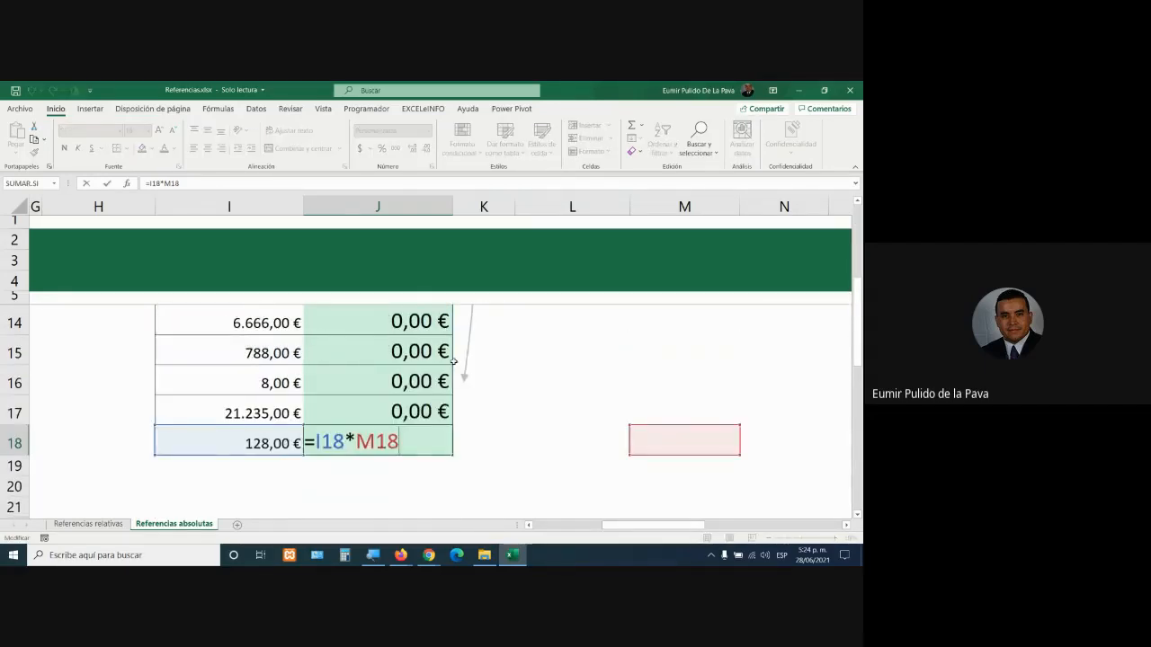
scroll(454, 361, down, 1)
drag(357, 441, 416, 441)
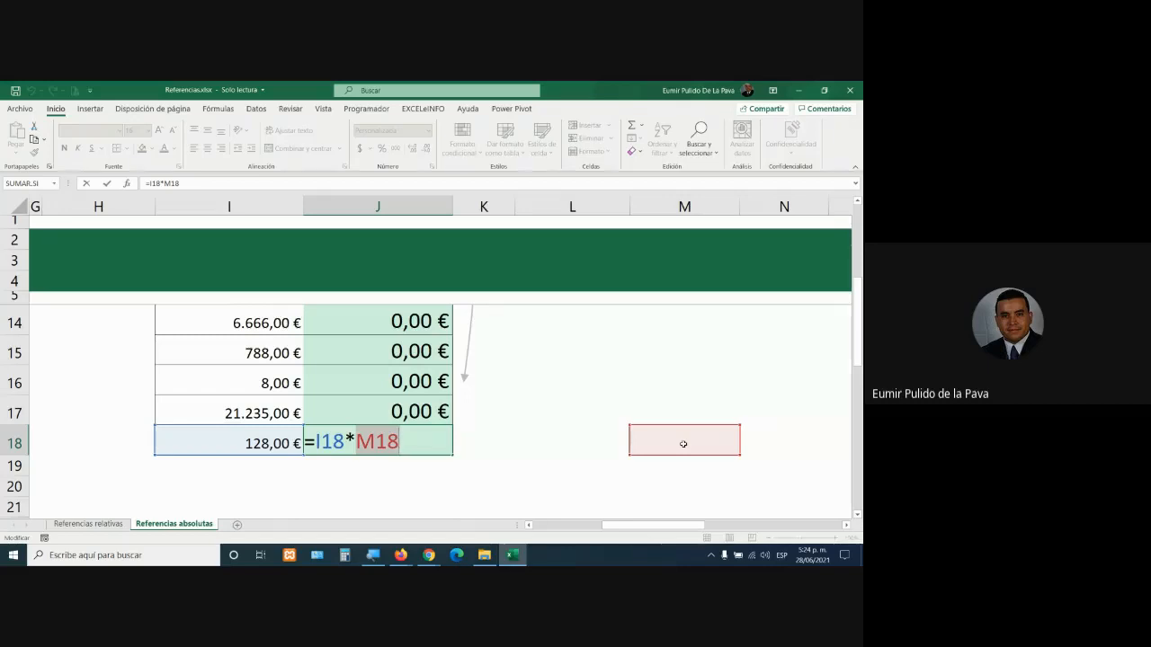
key(Return)
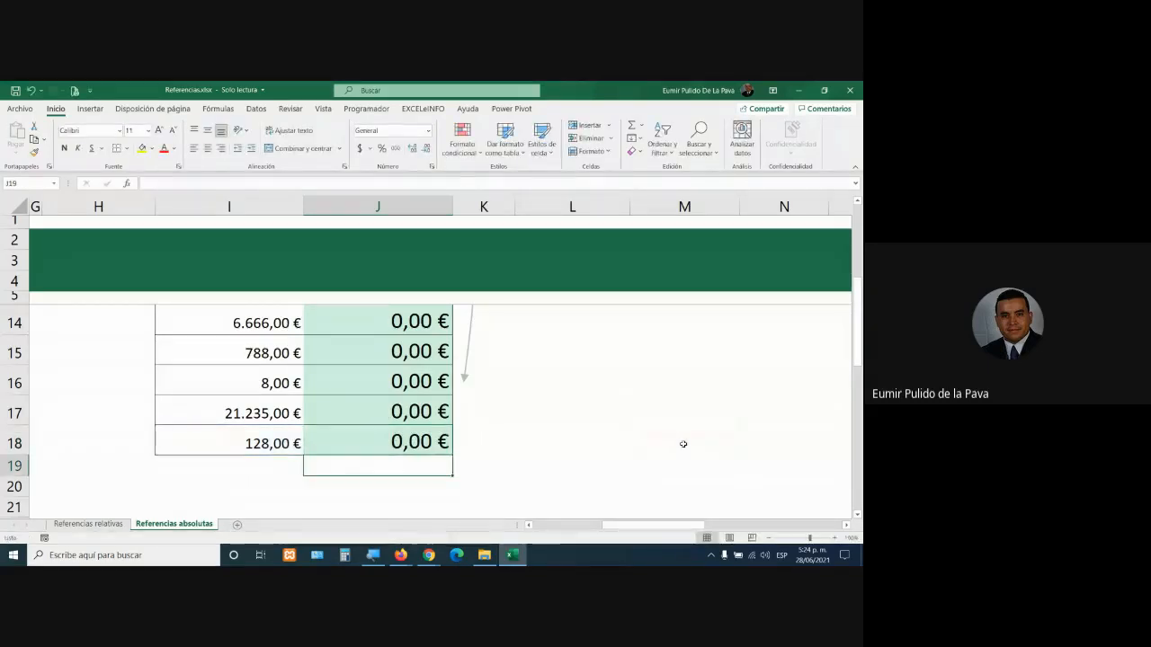
click(373, 438)
Highlight the M11 reference inside the J11 formula and leave the formula as it is
scroll(373, 438, up, 3)
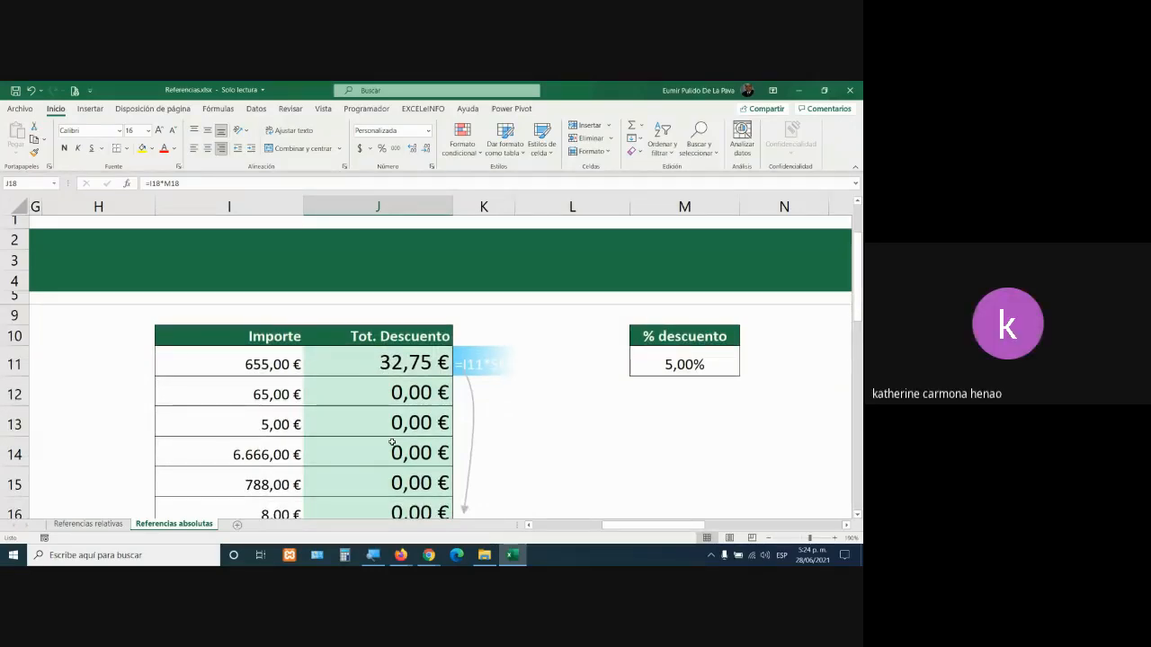
click(424, 362)
key(F2)
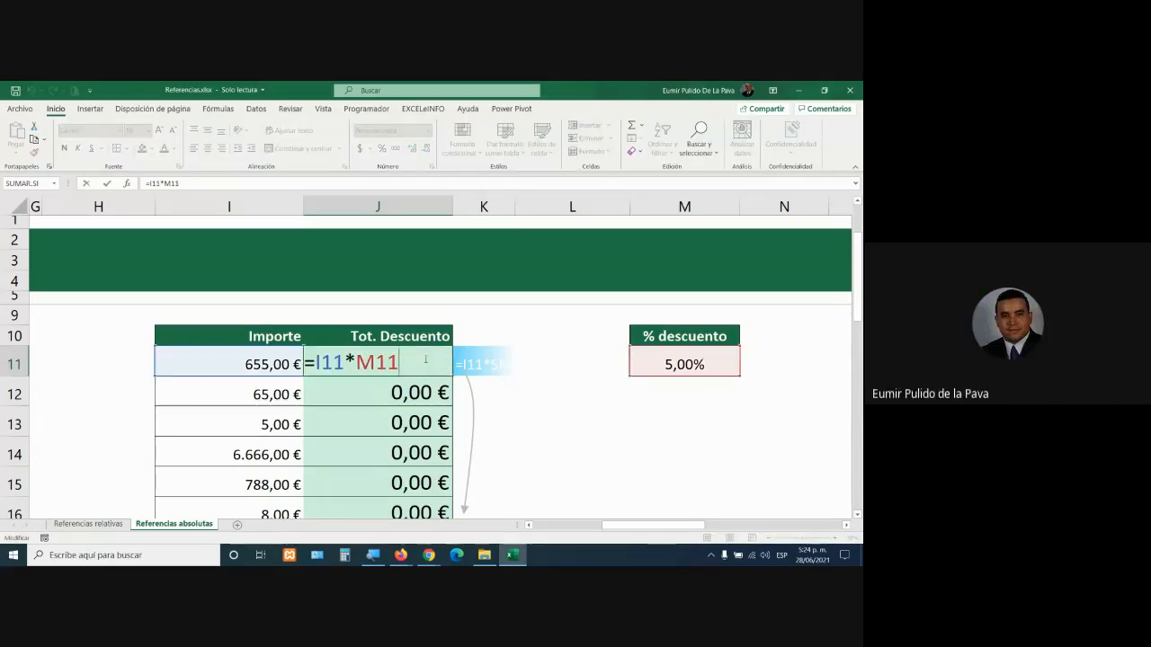
key(shift+Left)
key(shift+Left)
key(shift+Left)
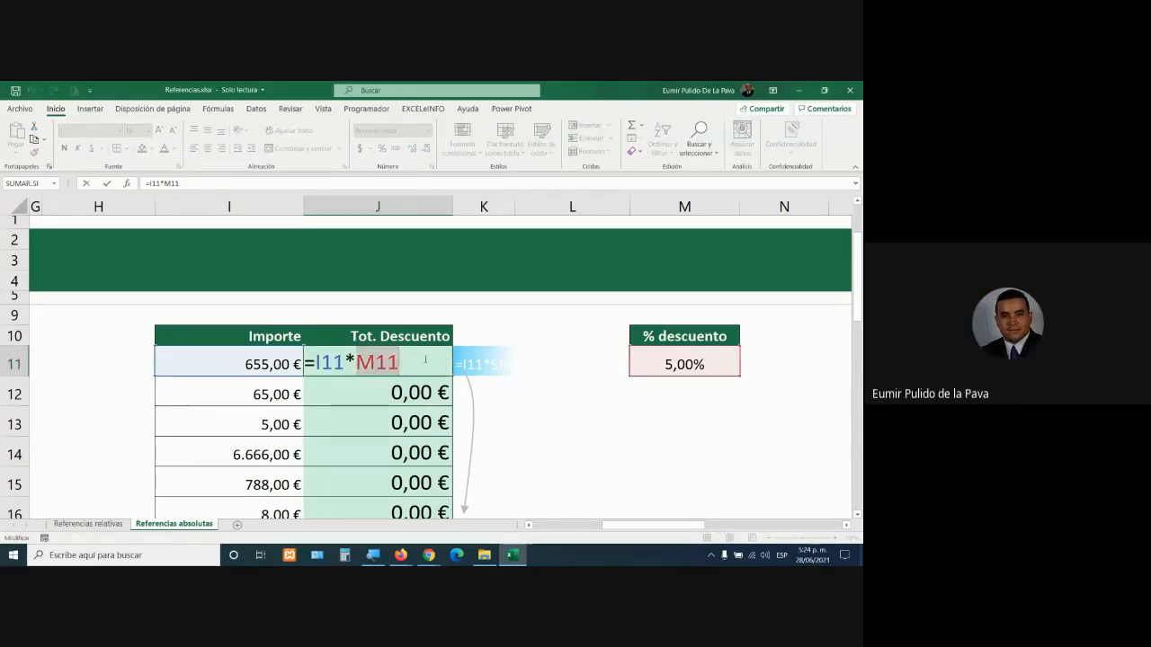
key(Return)
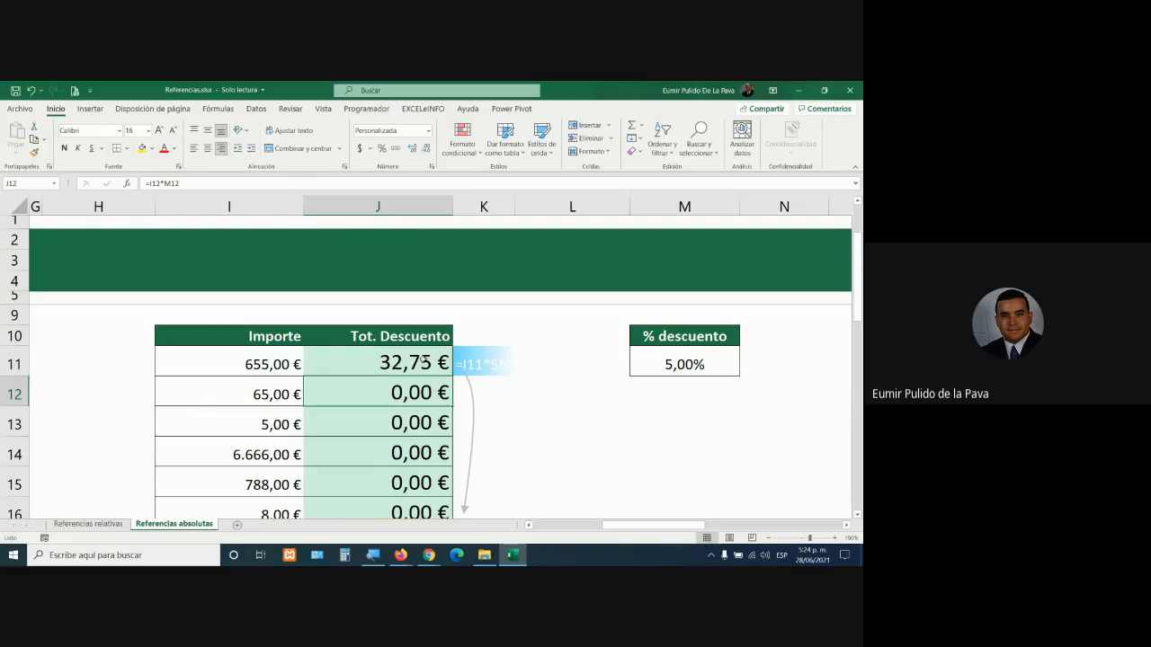
Check the Referencias relativas sheet for comparison, return to Referencias absolutas, and examine the formulas in J11 and J12
click(99, 524)
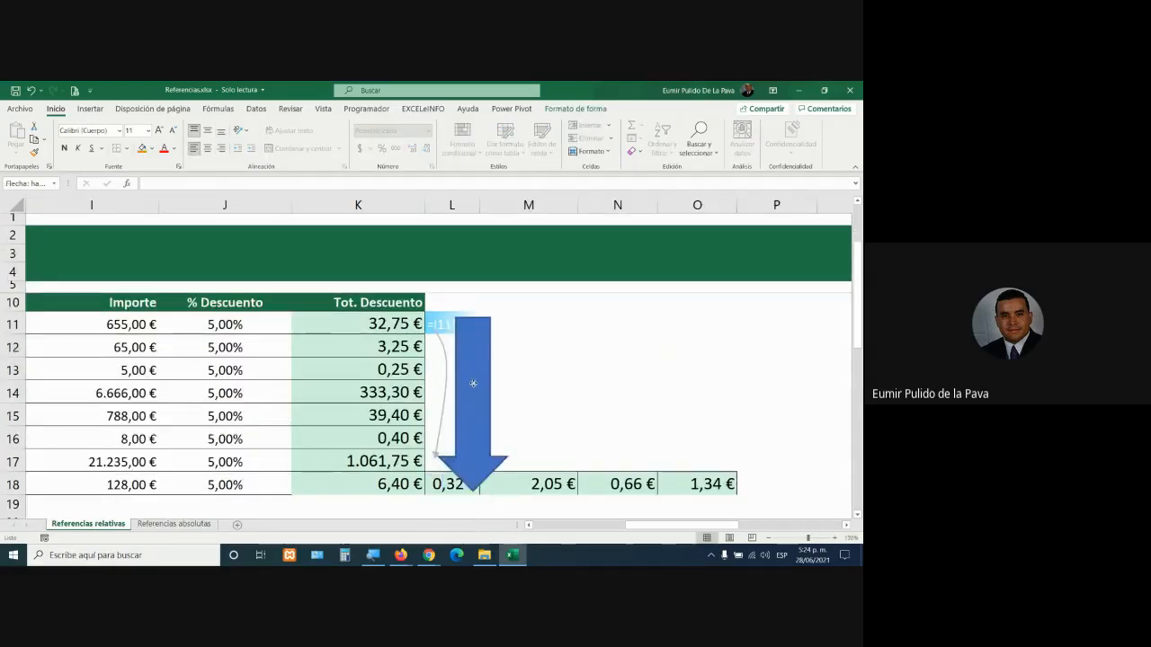
click(193, 523)
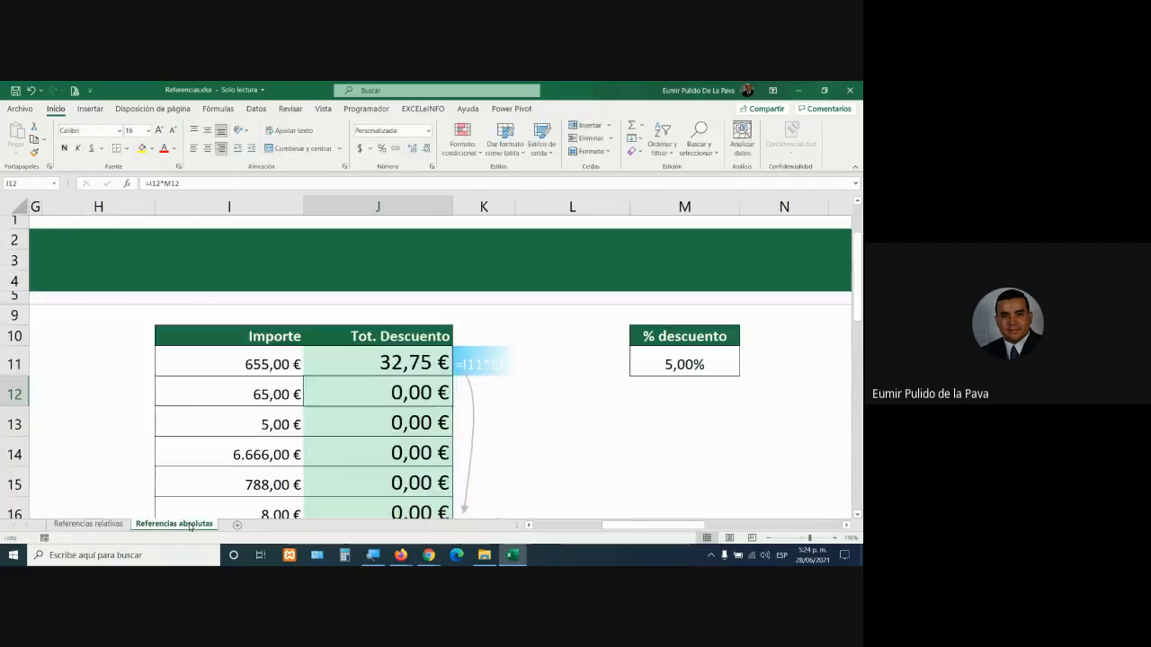
double_click(402, 362)
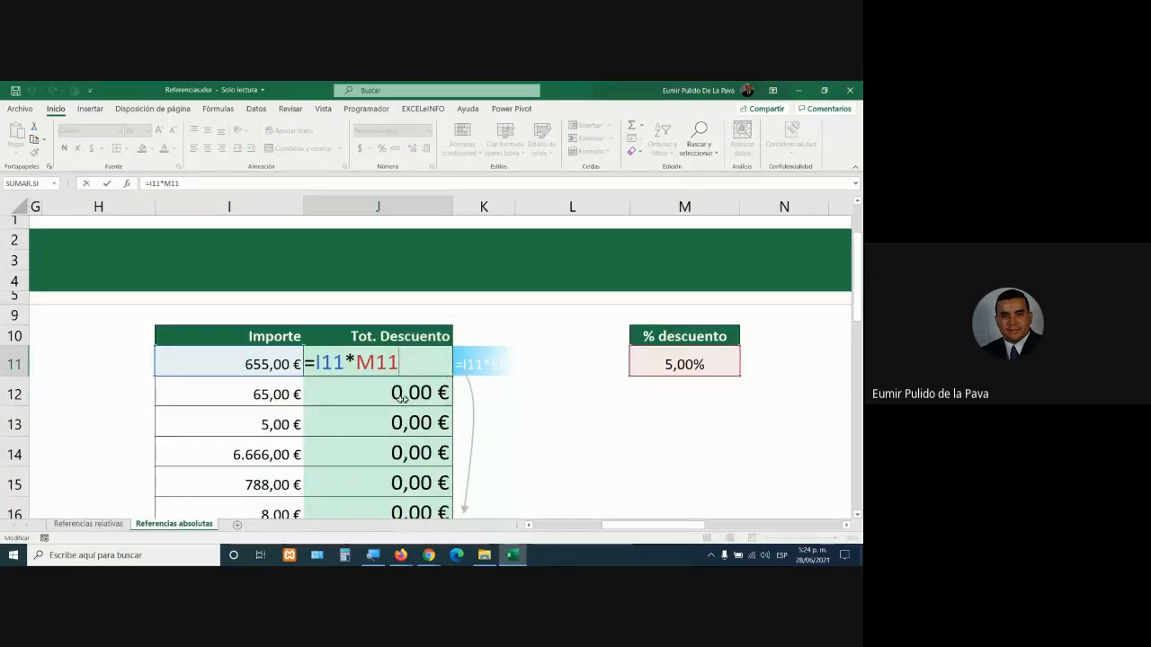
click(384, 396)
double_click(385, 393)
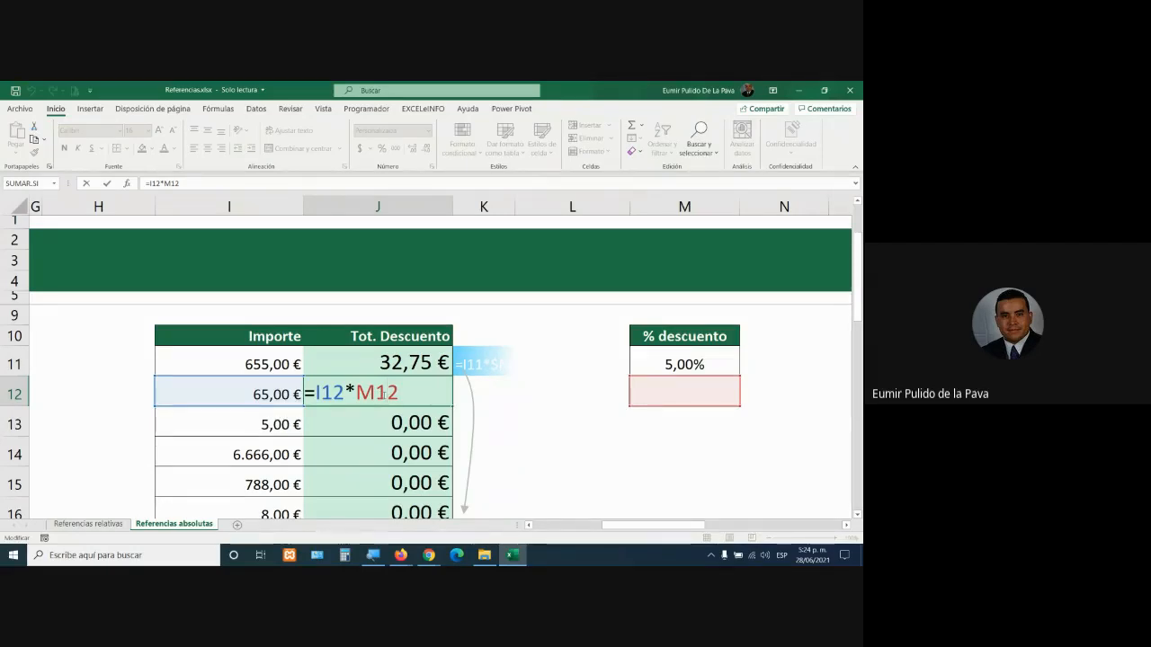
Highlight the row numbers of the references inside the J11 and J12 formulas and leave both formulas as they are
double_click(342, 364)
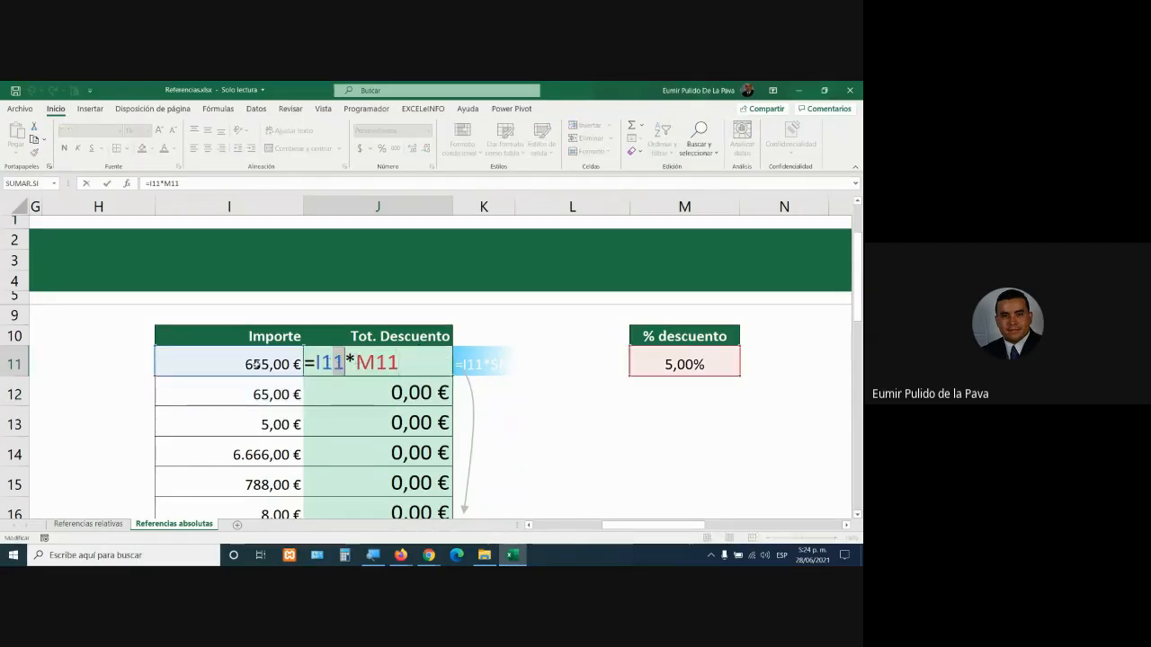
key(End)
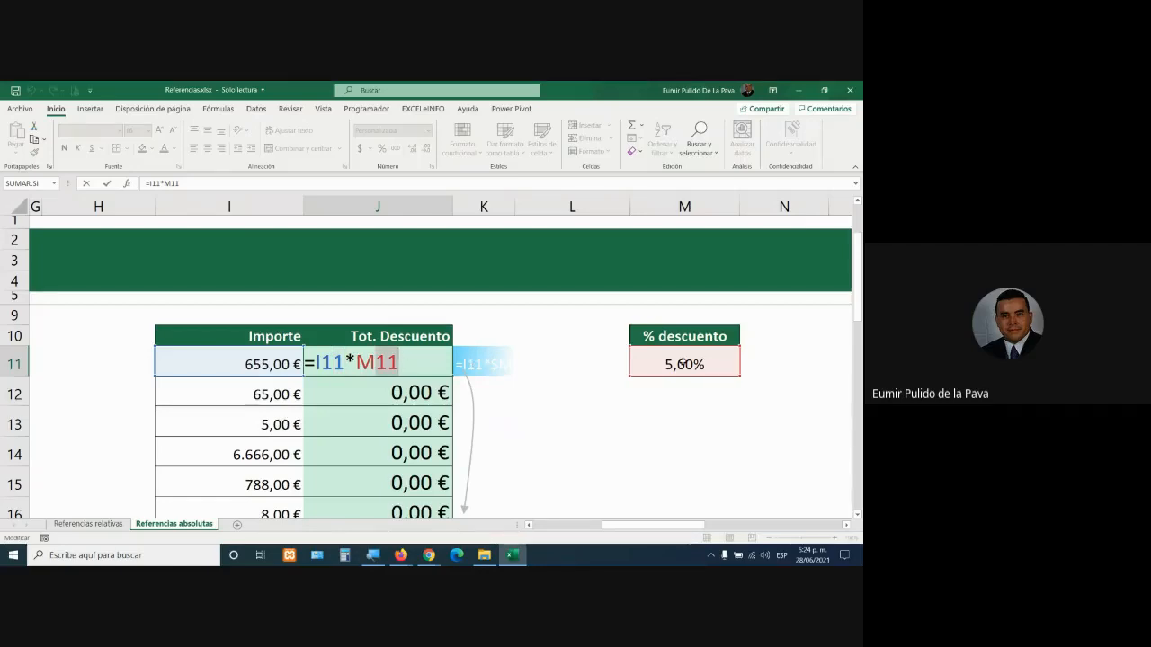
key(Return)
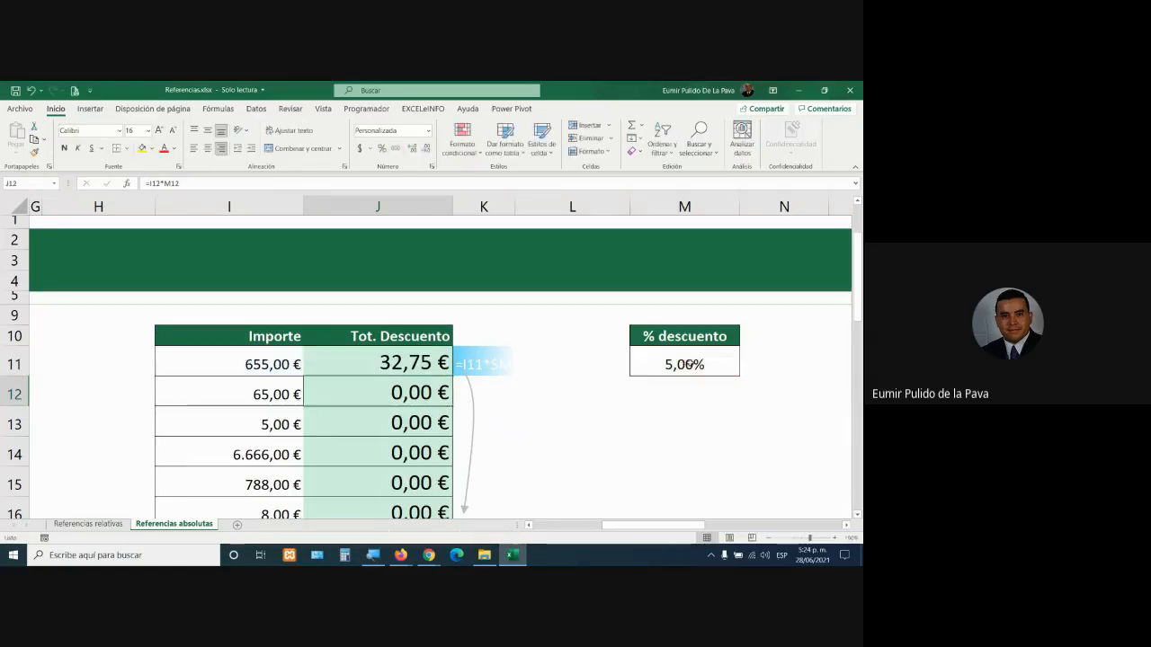
double_click(373, 398)
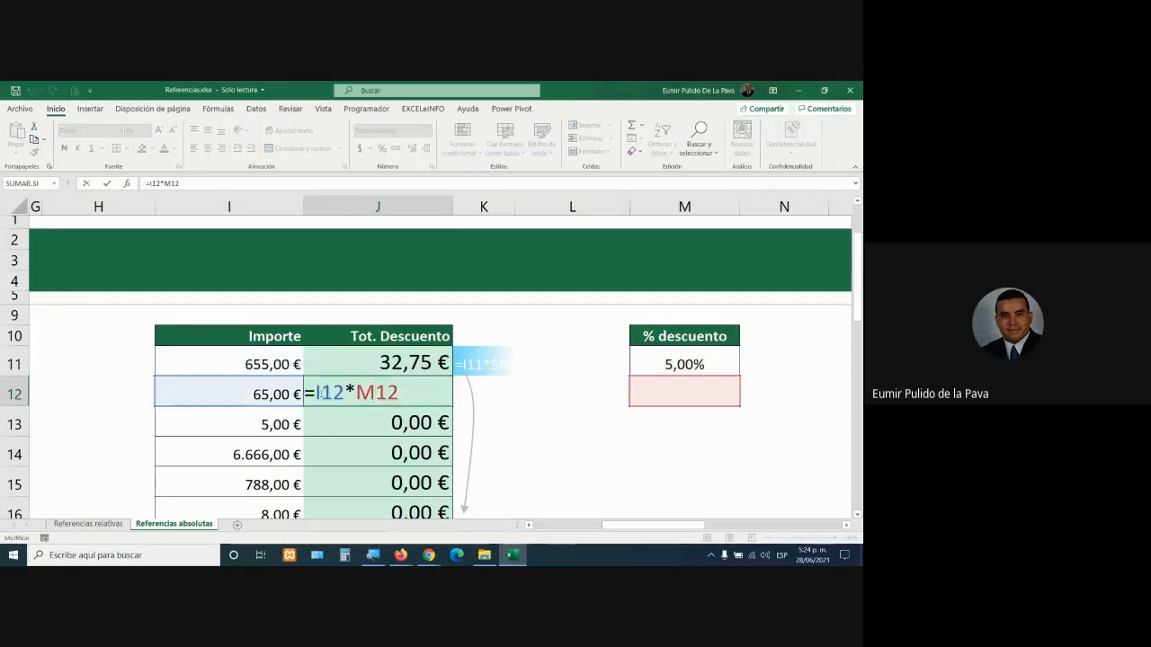
click(403, 390)
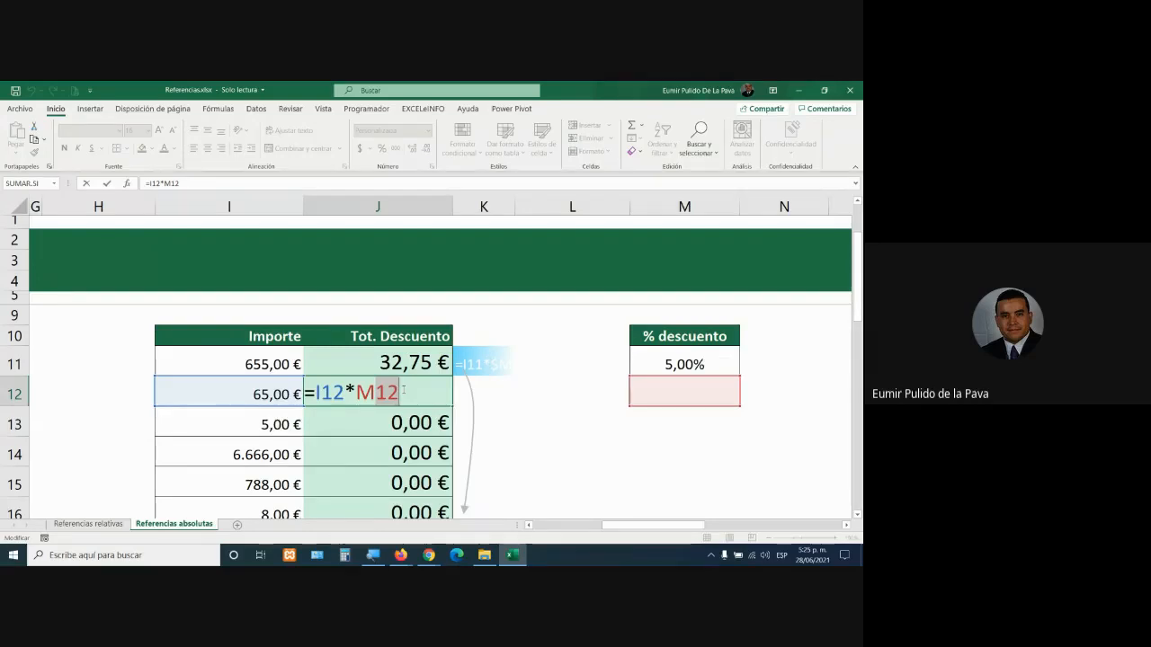
key(Return)
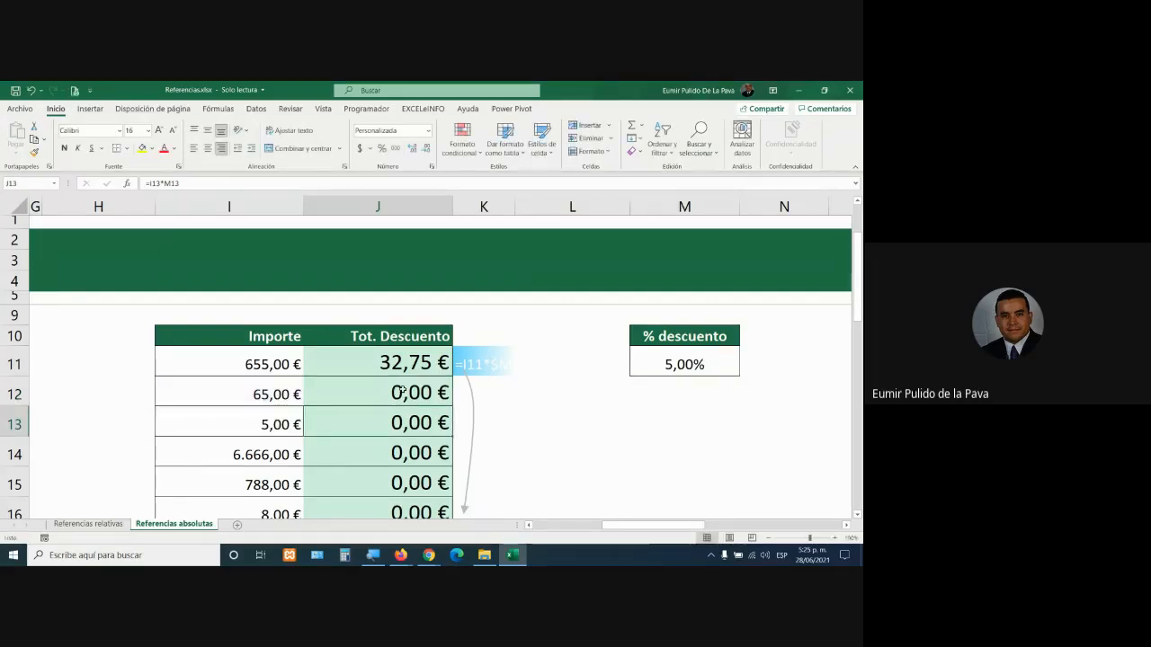
Revisit Referencias relativas briefly, return to Referencias absolutas, and highlight the M11 reference inside the J11 formula
click(90, 524)
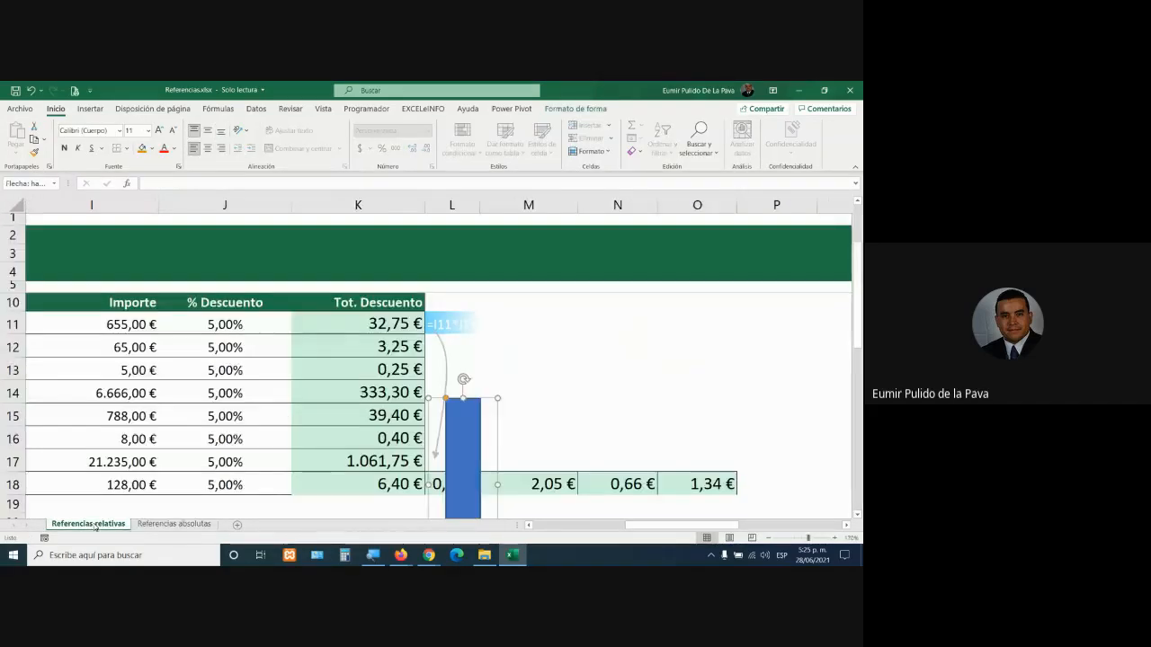
click(174, 523)
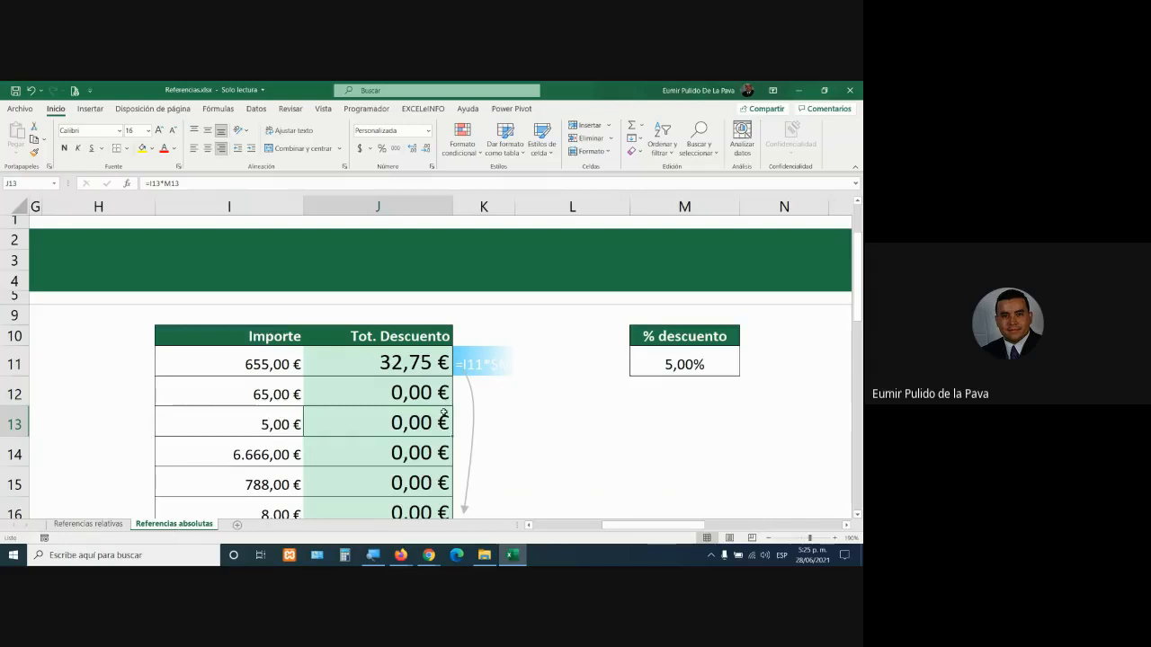
double_click(413, 360)
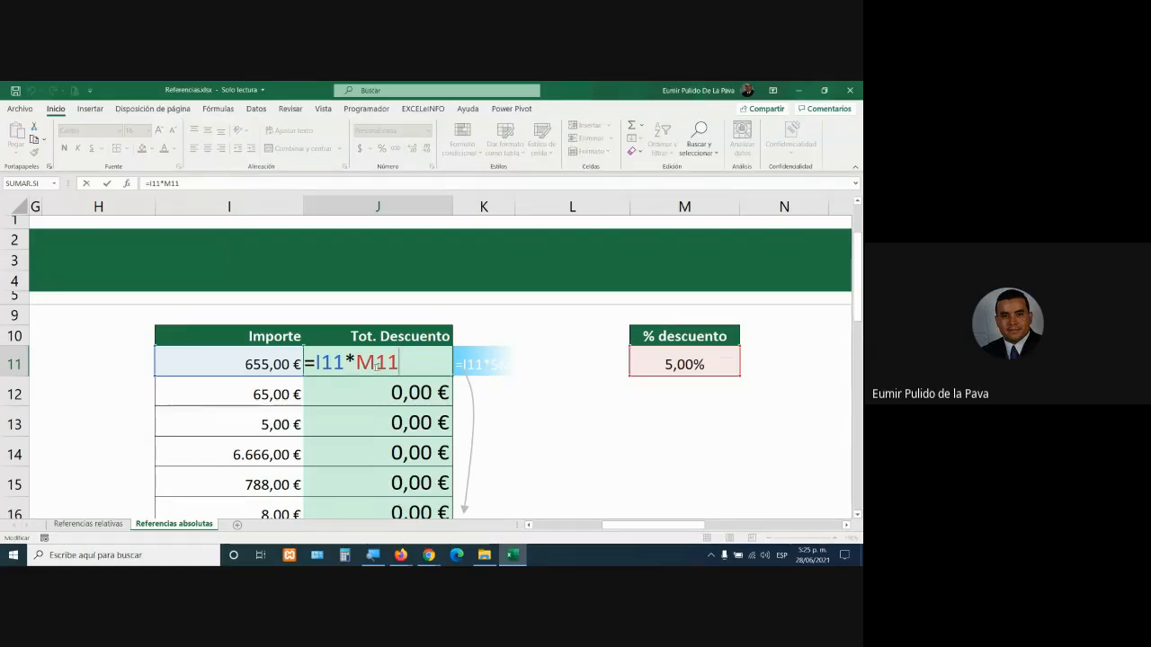
drag(356, 363, 404, 362)
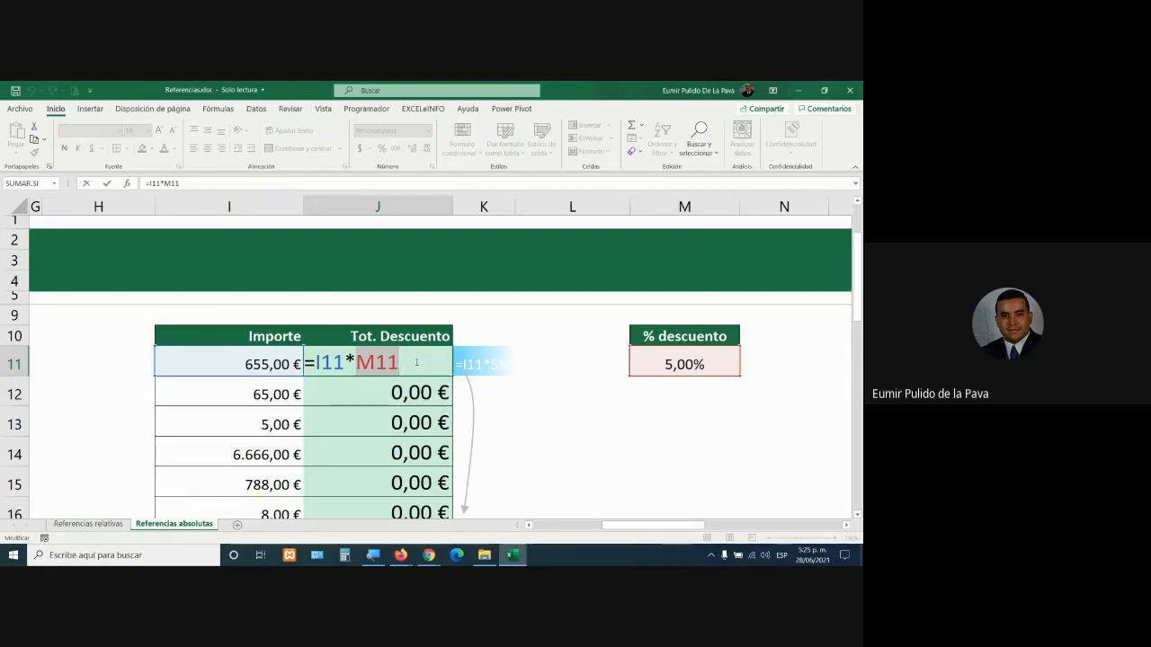
key(Return)
Highlight the percentage reference in the J18 formula, compare it with the % descuento cell, and leave the formula as it is
scroll(386, 405, down, 3)
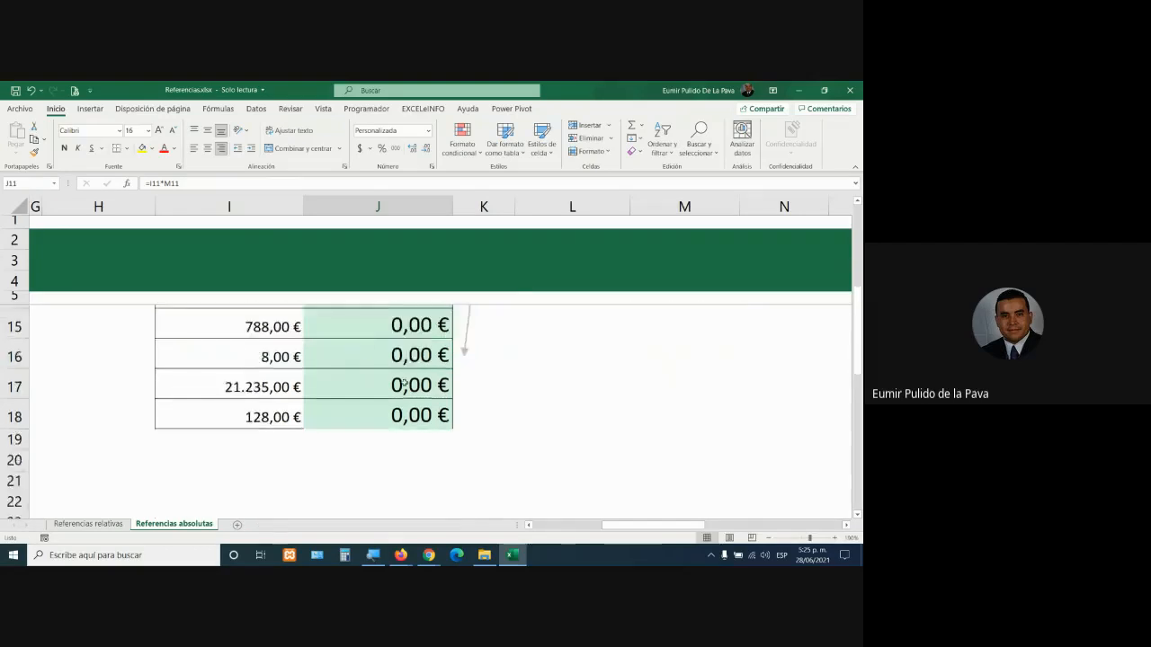
double_click(386, 325)
drag(356, 324, 400, 323)
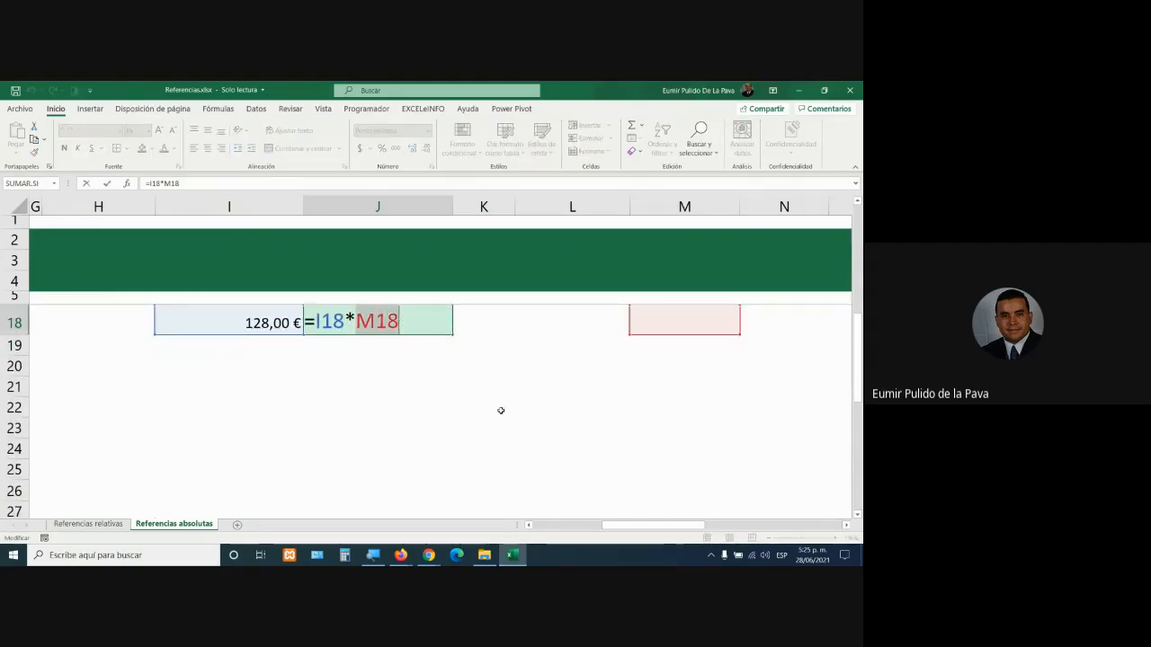
scroll(500, 410, up, 3)
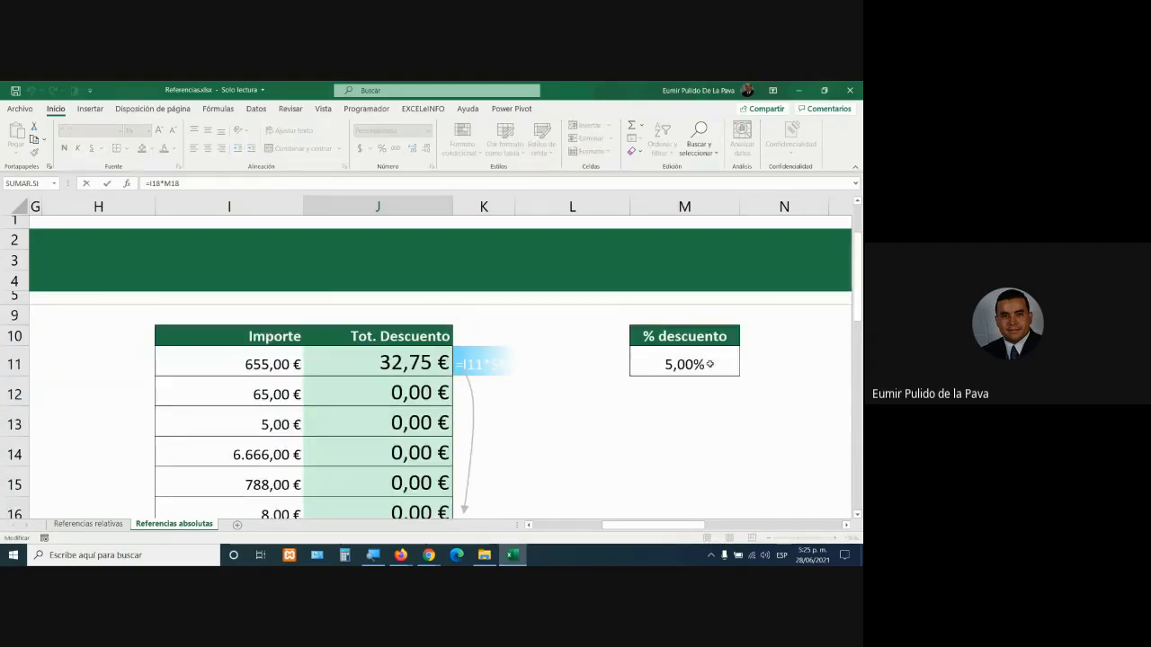
scroll(529, 493, down, 1)
key(Escape)
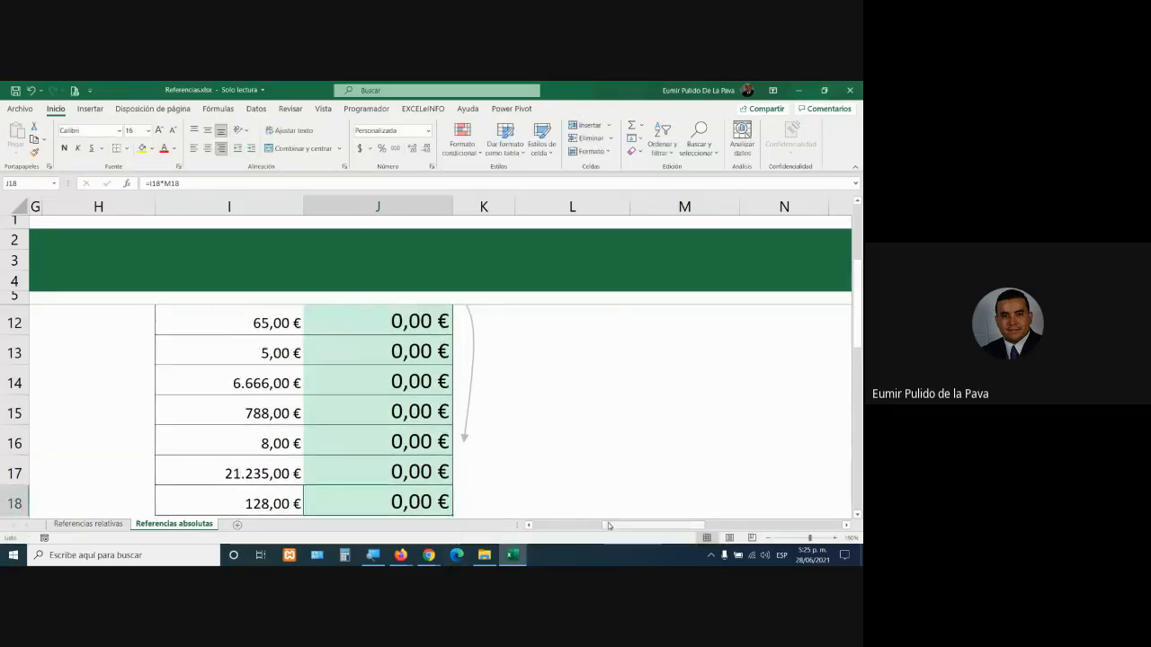
Highlight "REFERENCIA ABSOLUTA" and "un signo dólar" in the theory text of the Referencias absolutas sheet
drag(609, 526, 539, 526)
scroll(180, 355, up, 2)
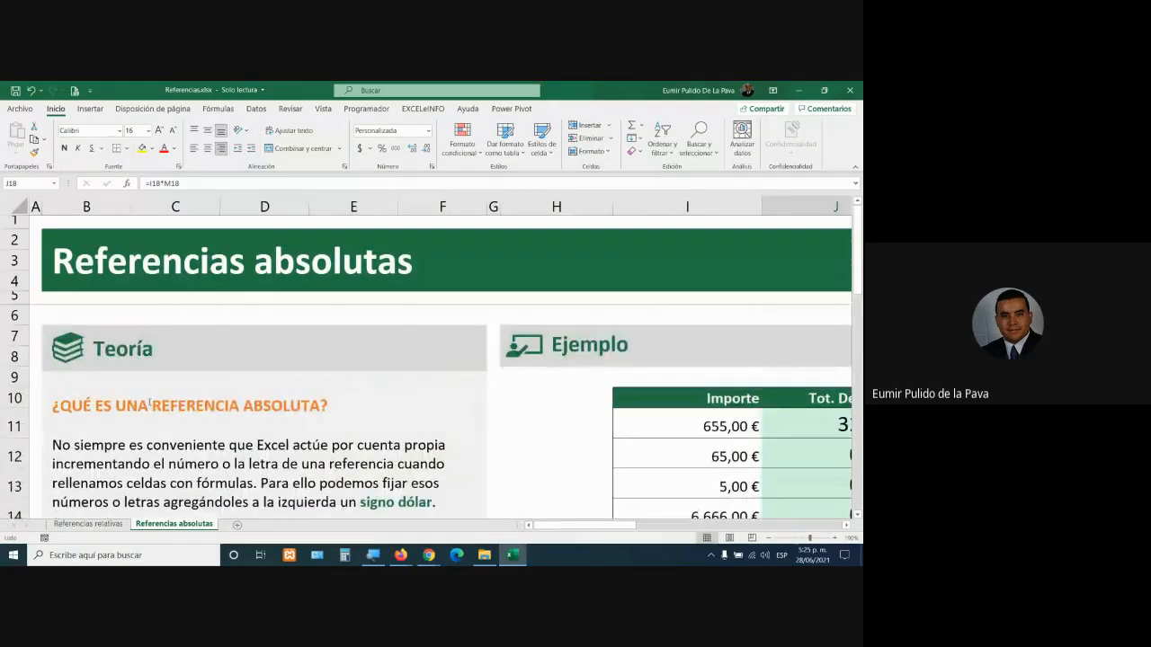
click(231, 403)
drag(151, 406, 320, 405)
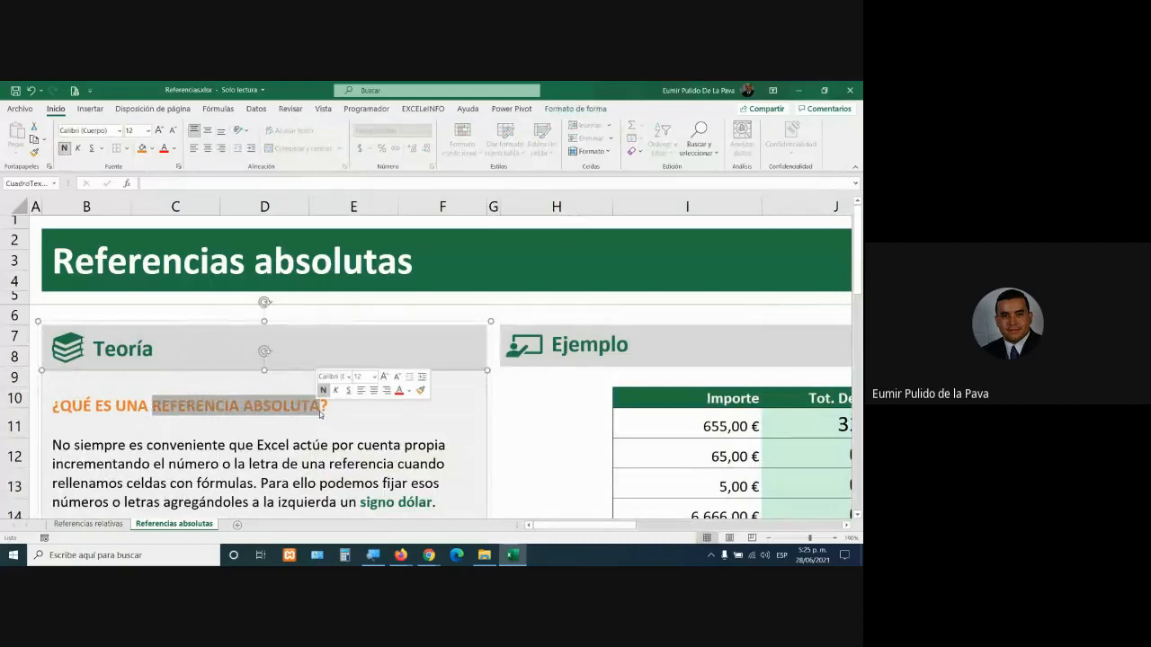
scroll(355, 440, down, 1)
drag(353, 440, 433, 440)
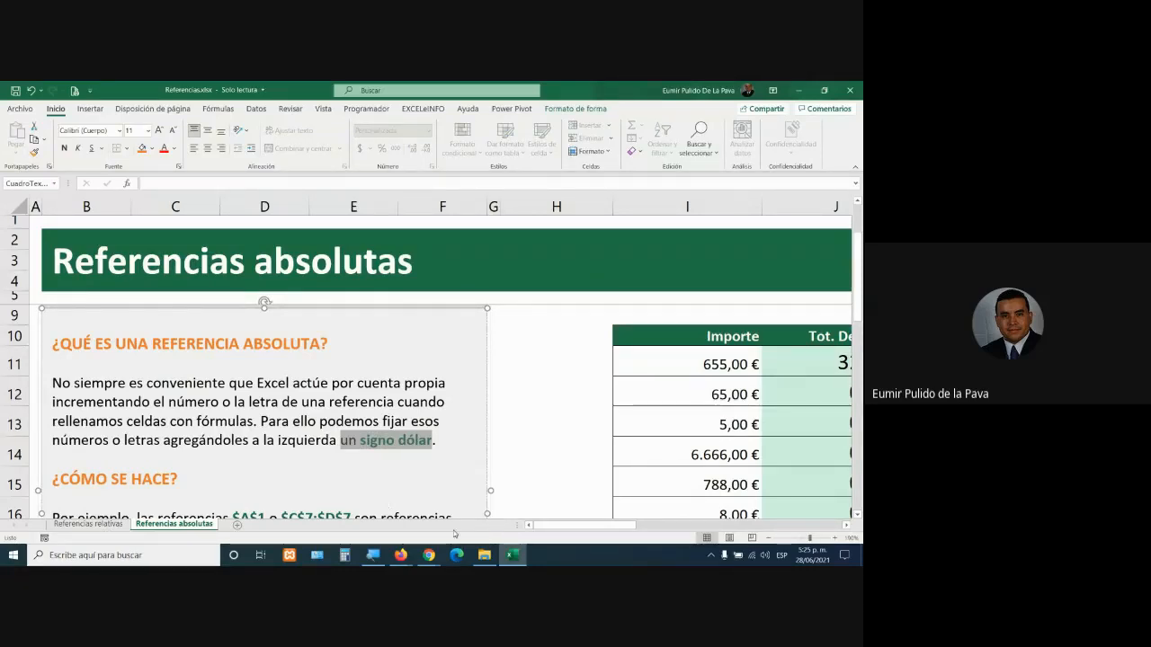
Make the percentage reference in J11 absolute by adding dollar signs so the formula reads =I11*$M$11
drag(561, 525, 633, 527)
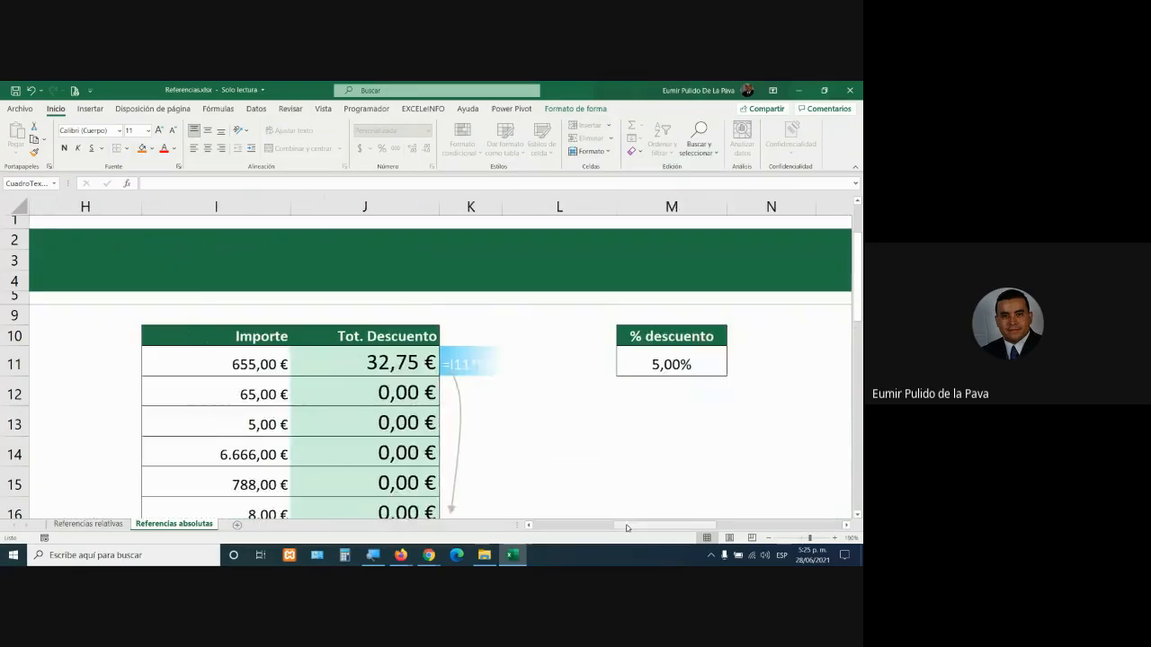
double_click(389, 365)
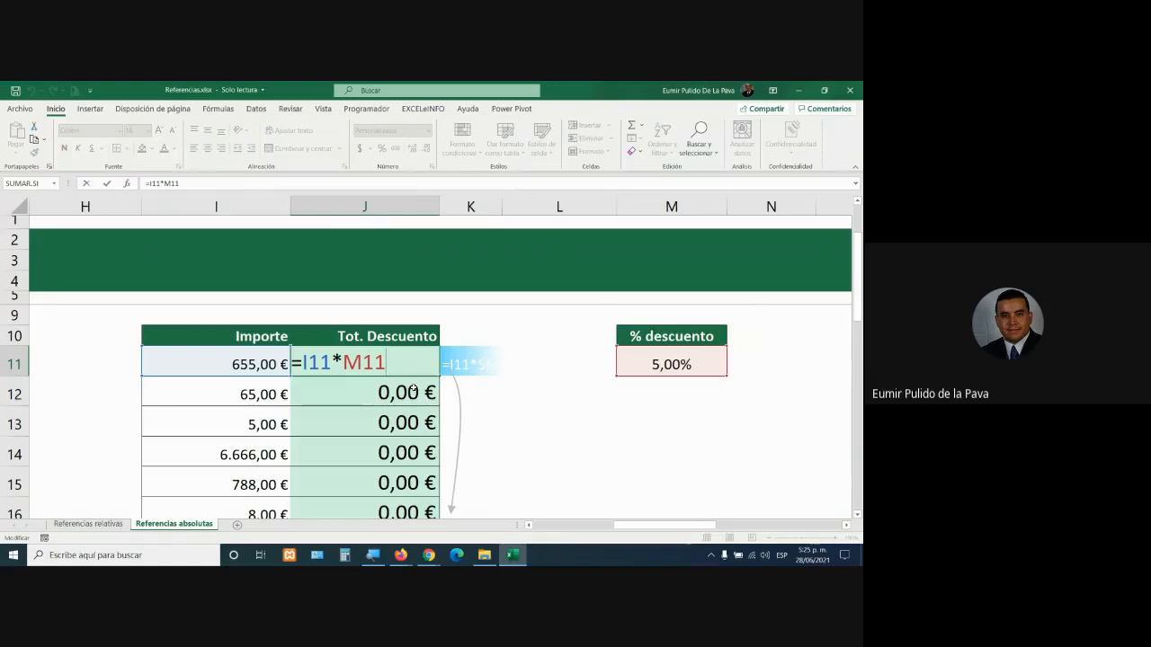
key(Left)
key(Left)
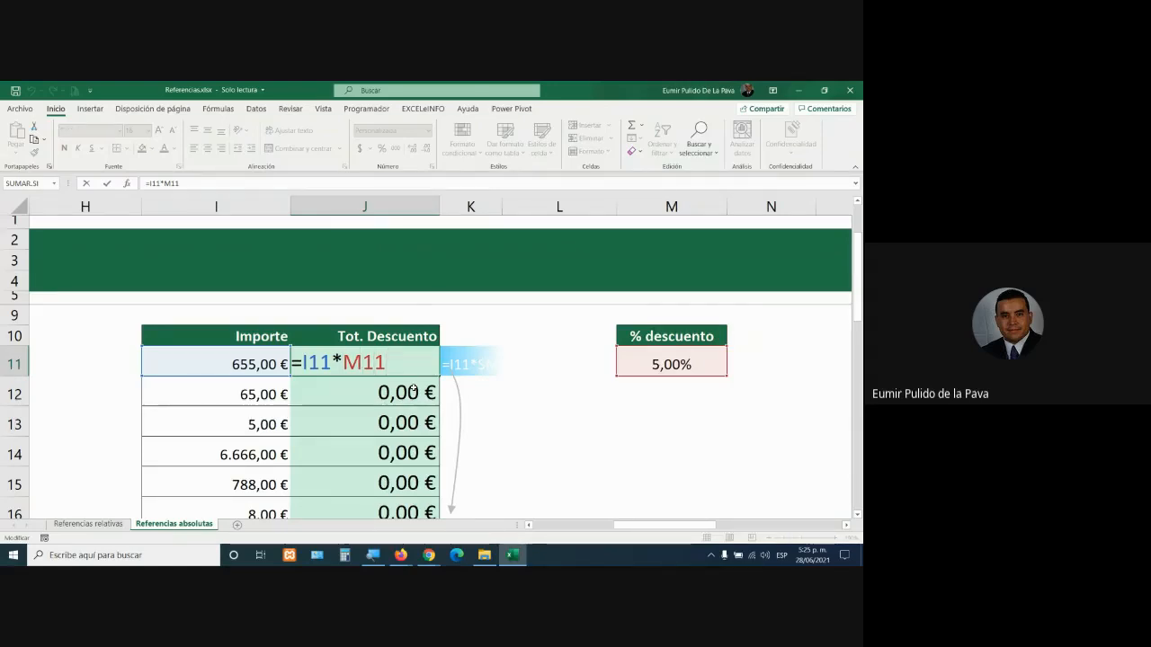
text($)
key(Right)
text($)
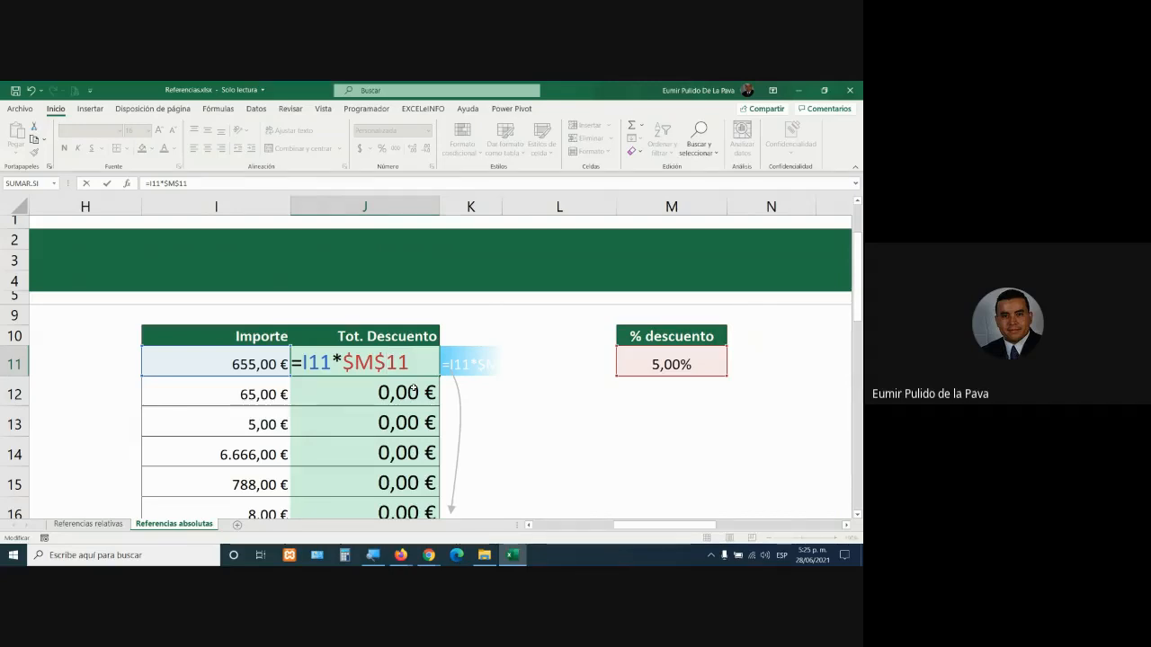
drag(345, 365, 414, 364)
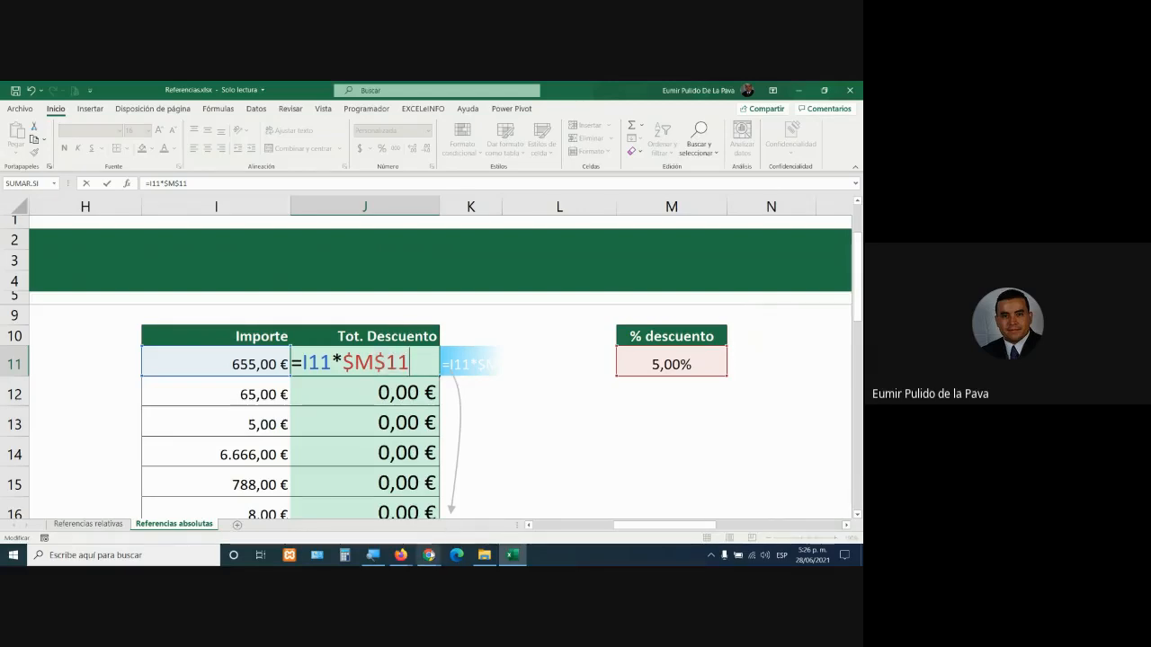
Switch to the Google Meet call in Chrome, turn the camera on, and return to the Excel workbook
click(432, 546)
click(394, 521)
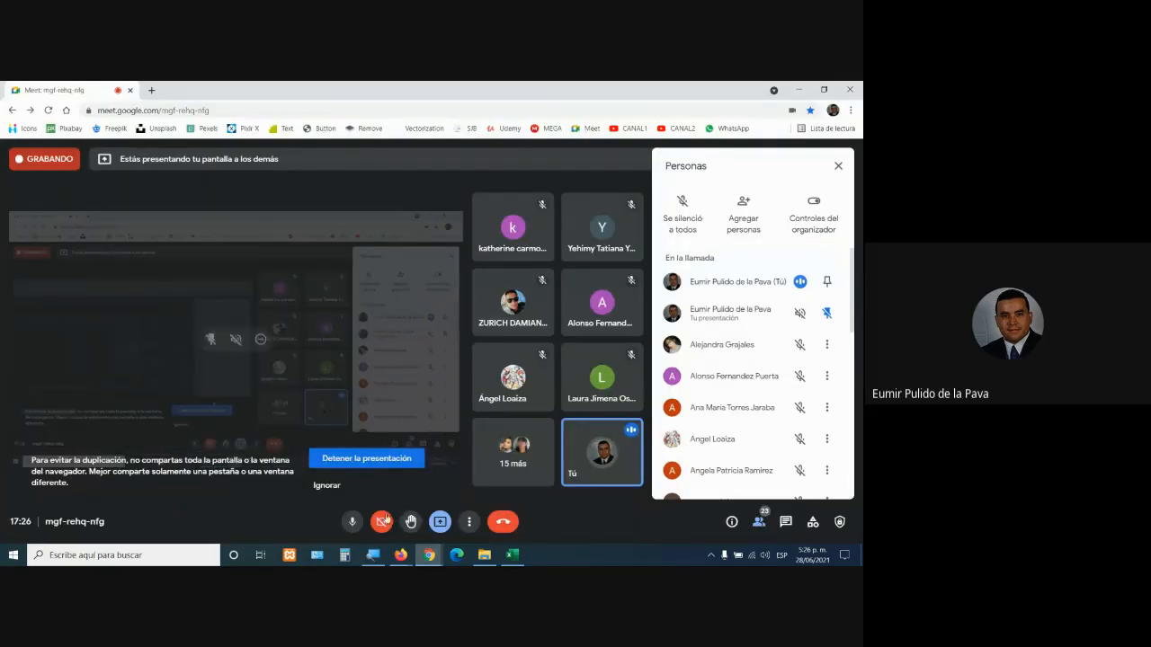
click(382, 526)
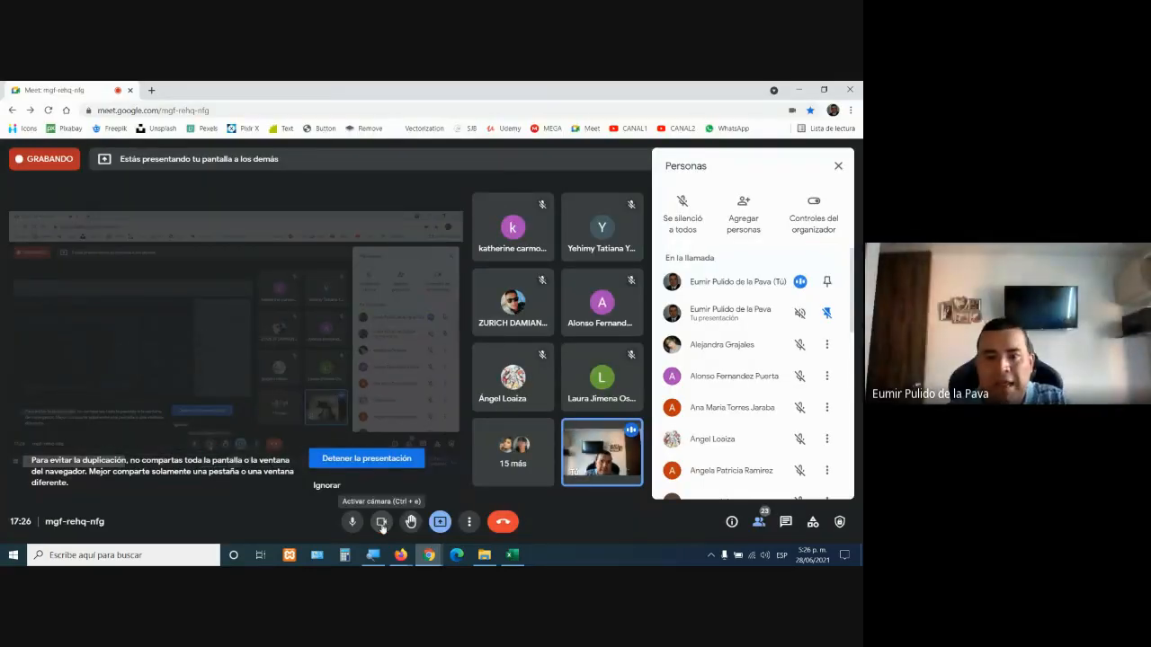
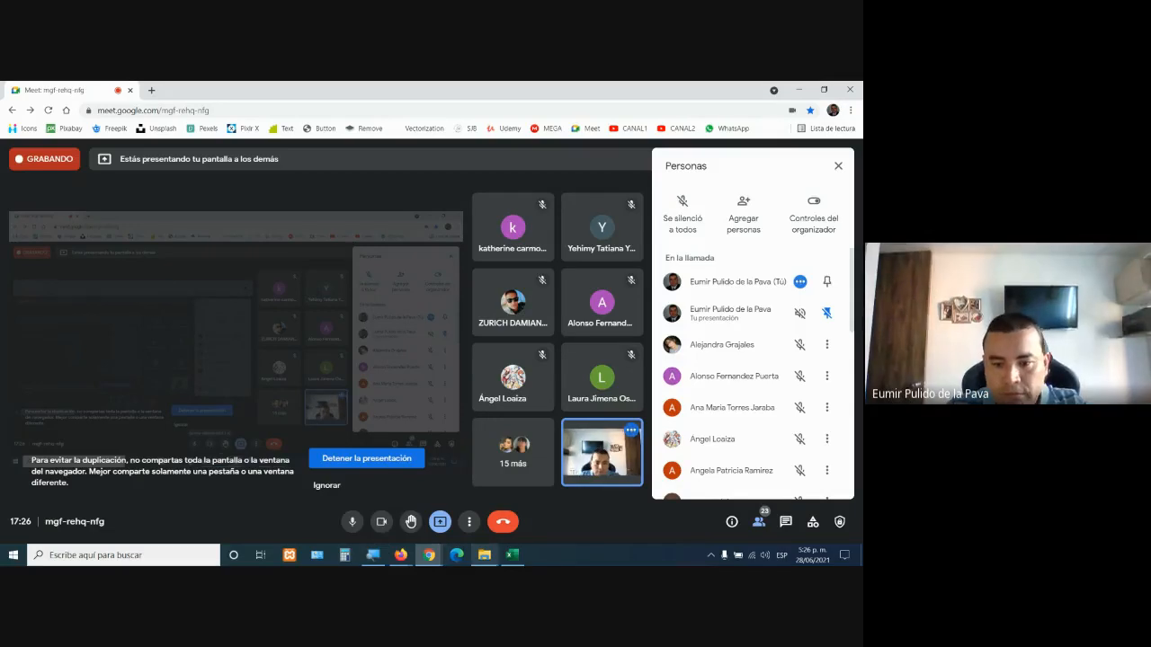
click(513, 558)
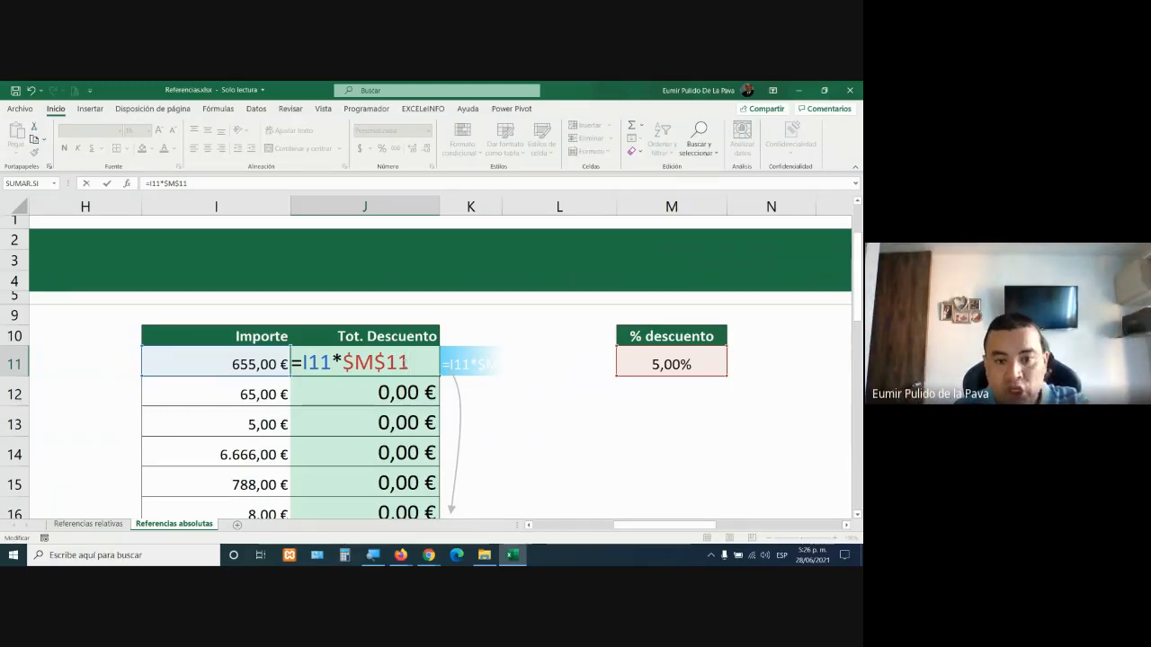
Cycle the M11 reference in the J11 formula through its absolute and mixed forms, then enter it as =I11*M11
key(F4)
key(F4)
key(F4)
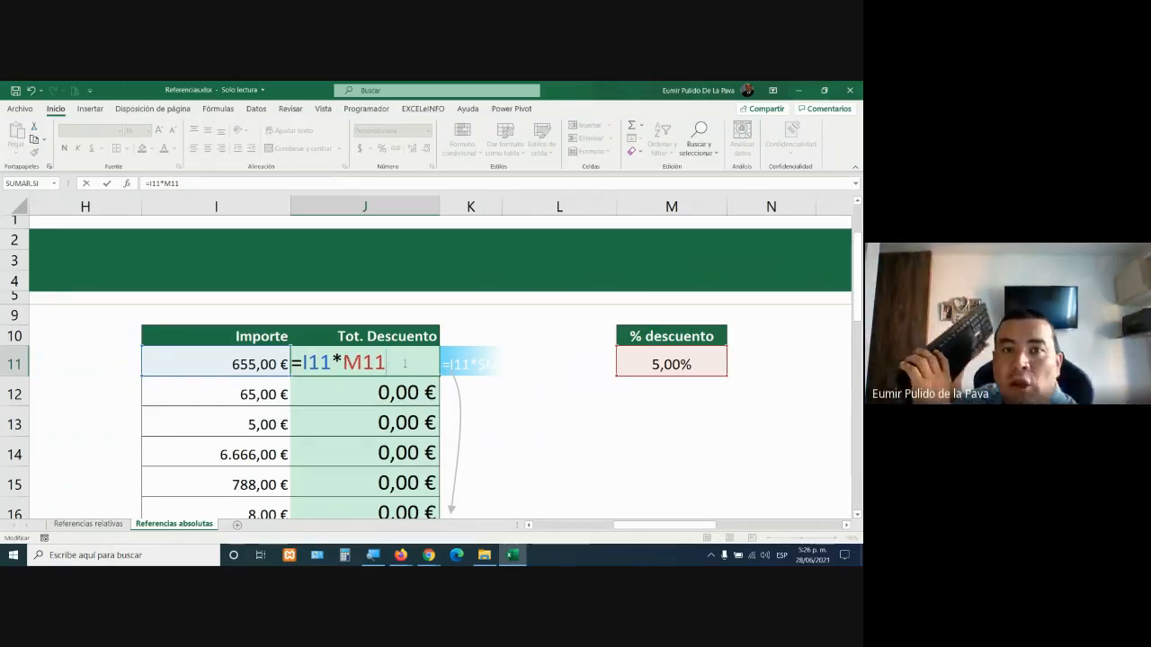
key(F4)
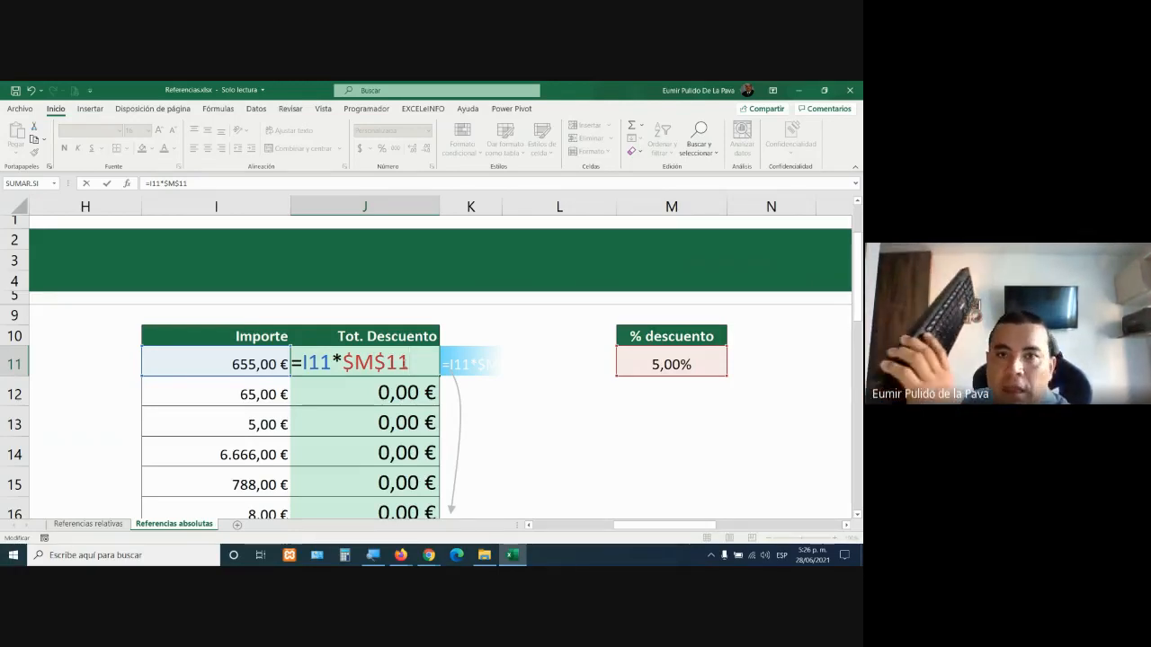
key(F4)
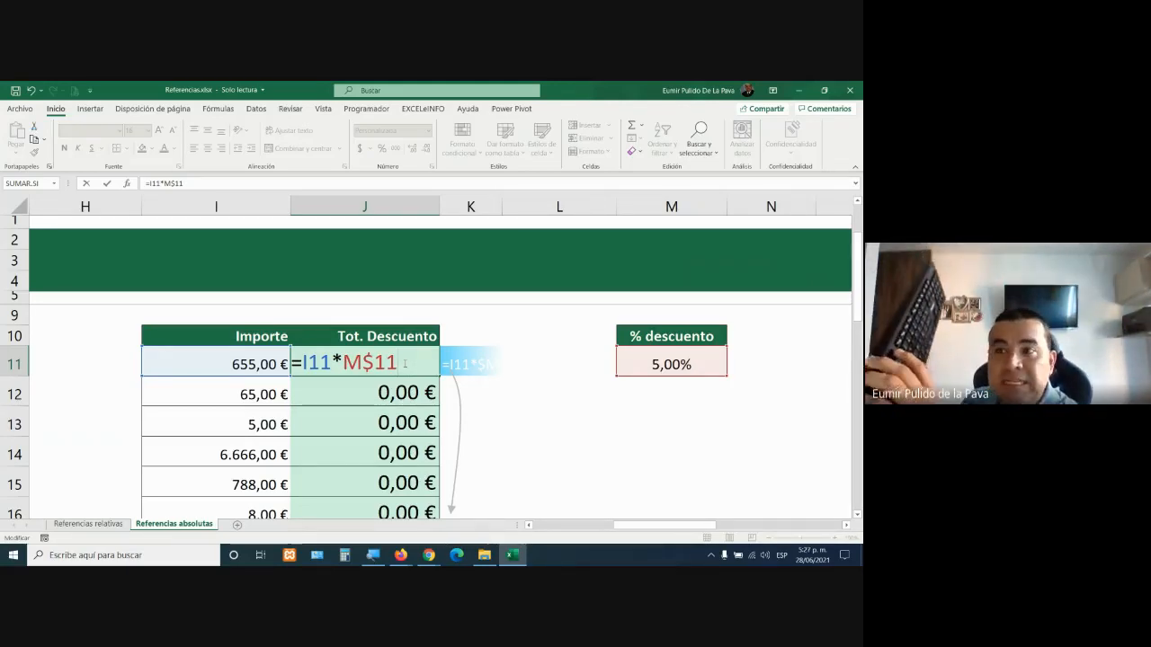
key(F4)
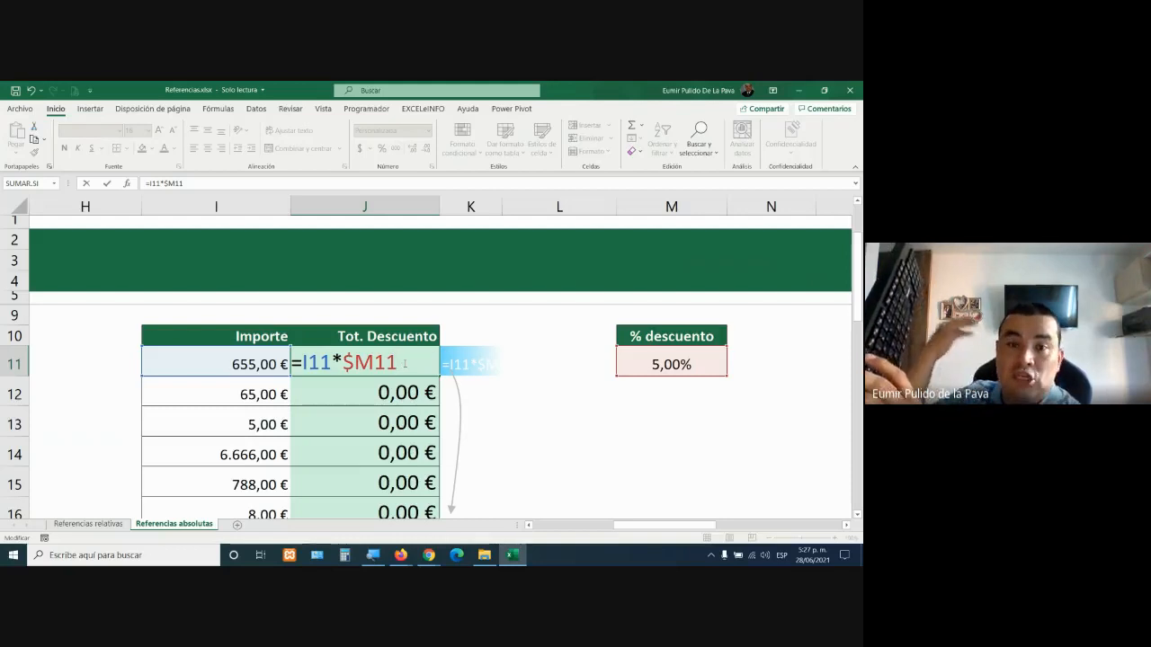
key(F4)
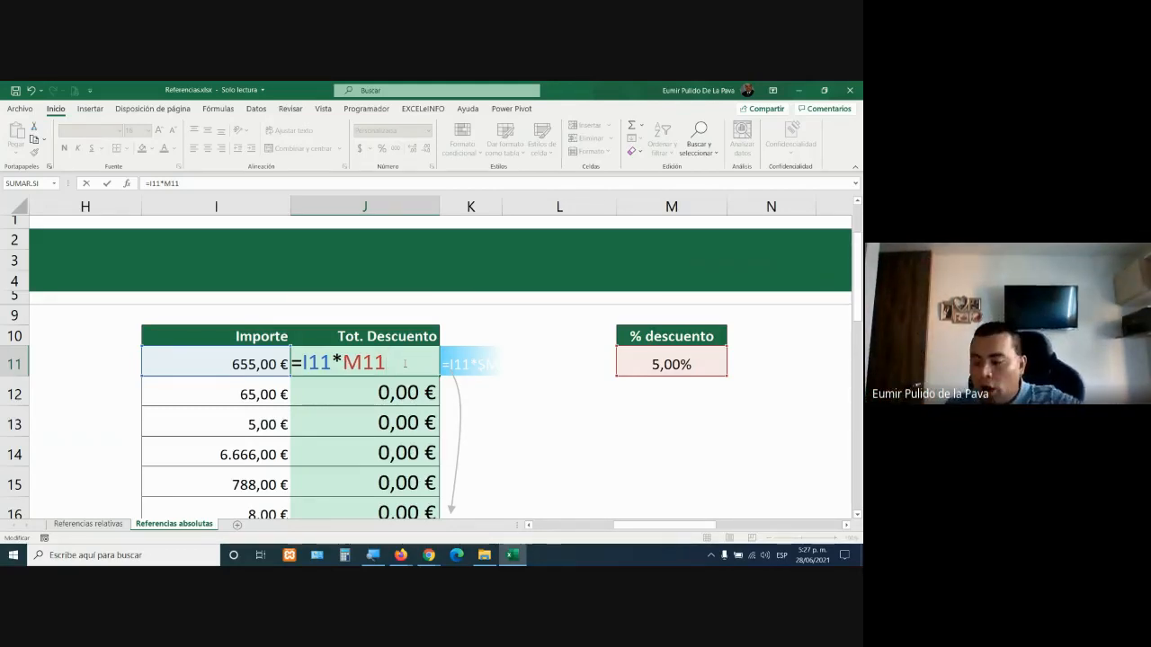
key(Return)
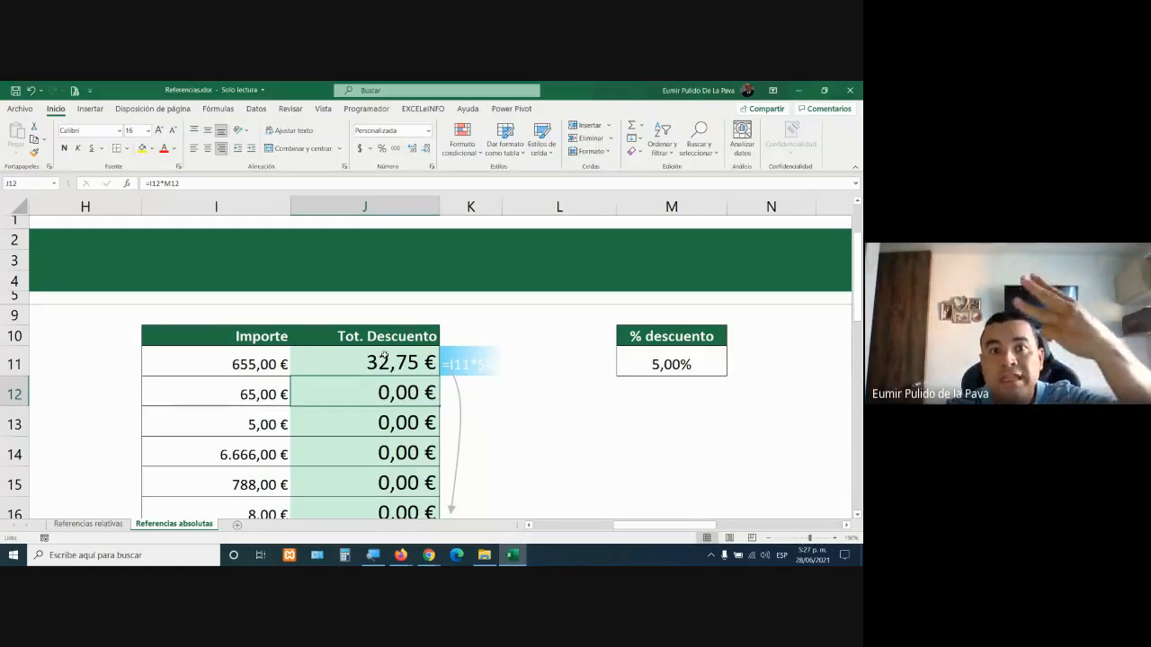
Enter the heading TOTAL in J20 in bold at font size 16
scroll(391, 300, down, 3)
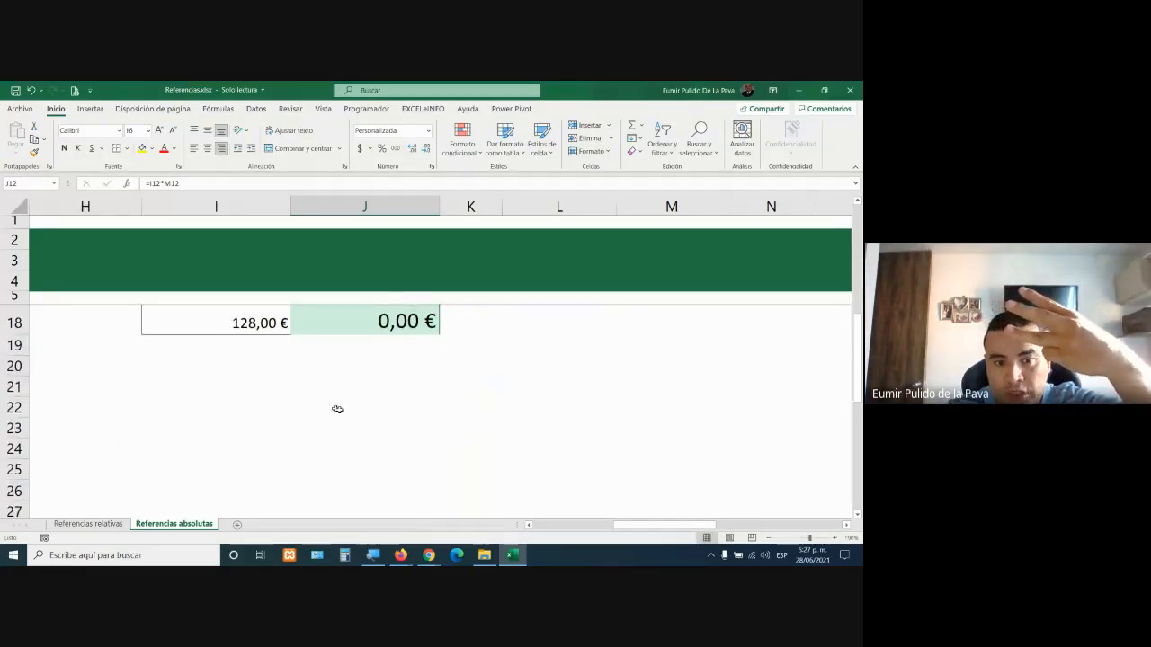
click(360, 366)
click(160, 131)
click(159, 130)
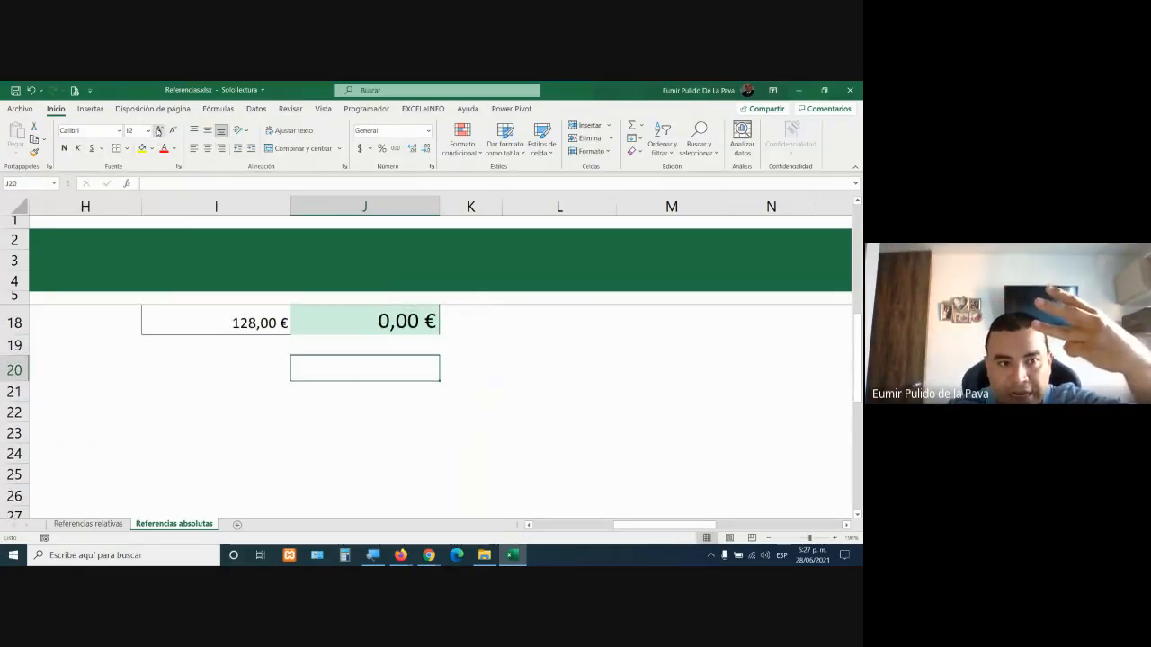
click(159, 130)
click(63, 150)
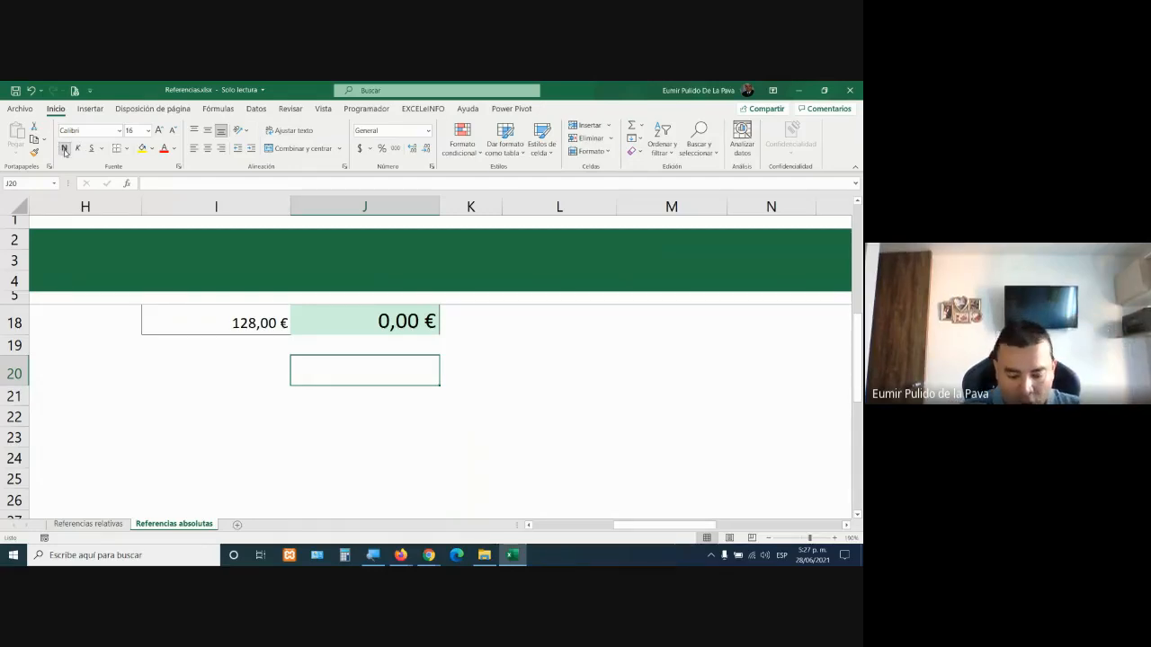
text(TOTAL)
key(Tab)
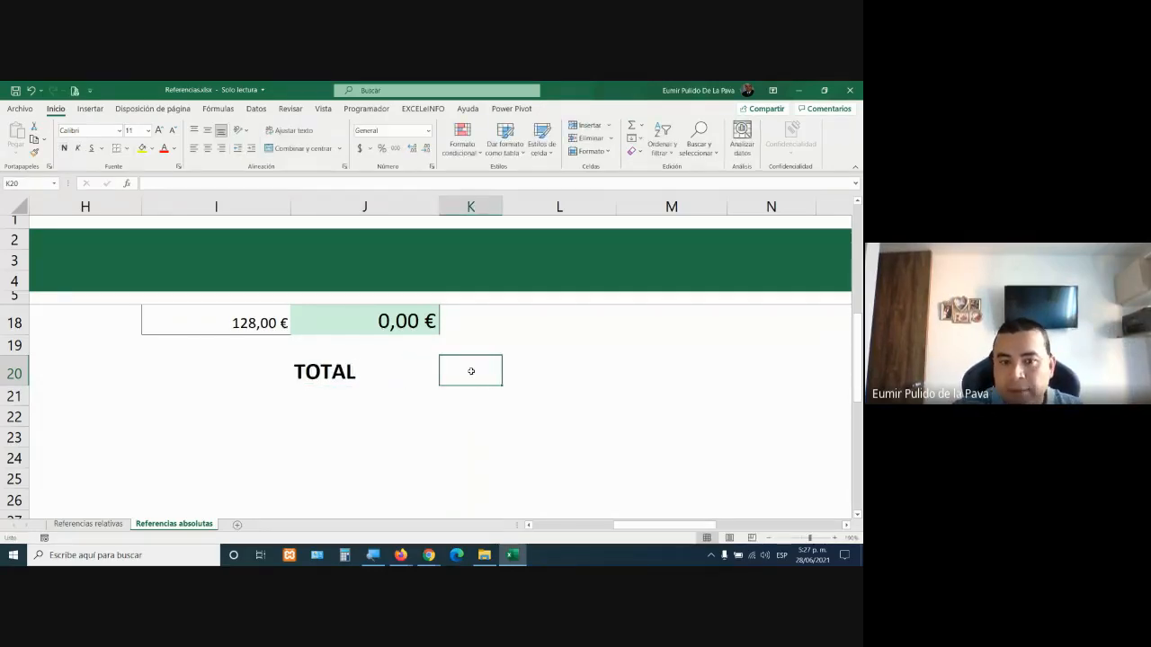
Copy the formatting of the TOTAL heading in J20 to the adjacent cells K20 and L20
click(344, 381)
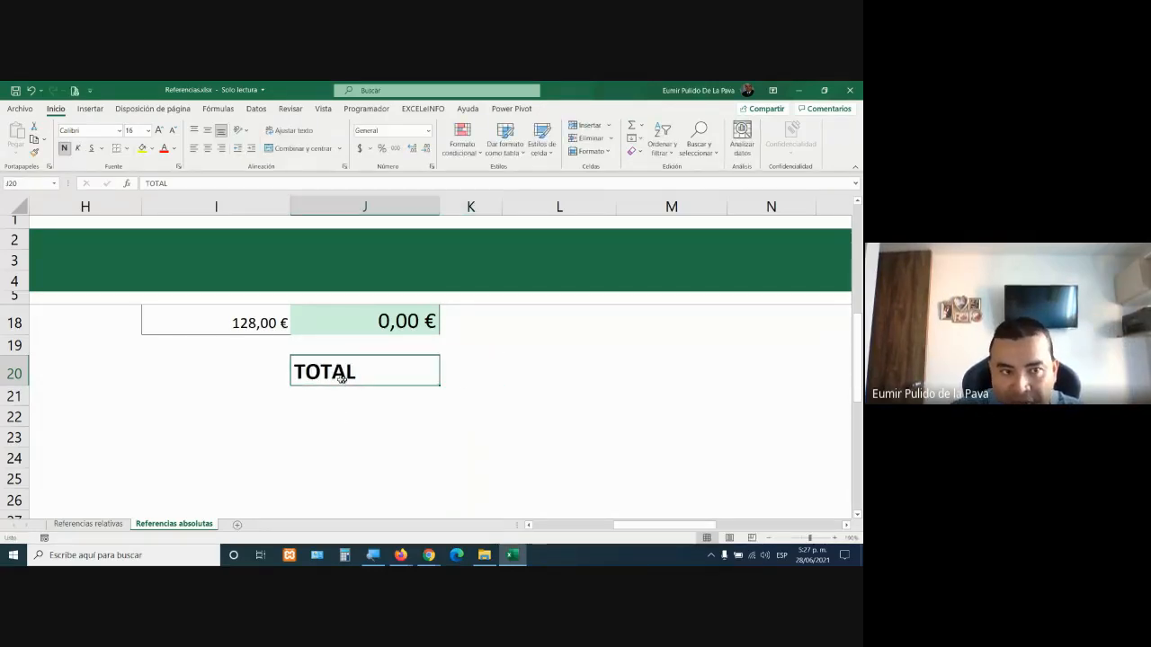
click(34, 152)
mouse_move(530, 386)
mouse_down()
mouse_move(570, 375)
mouse_move(475, 370)
mouse_up()
click(472, 373)
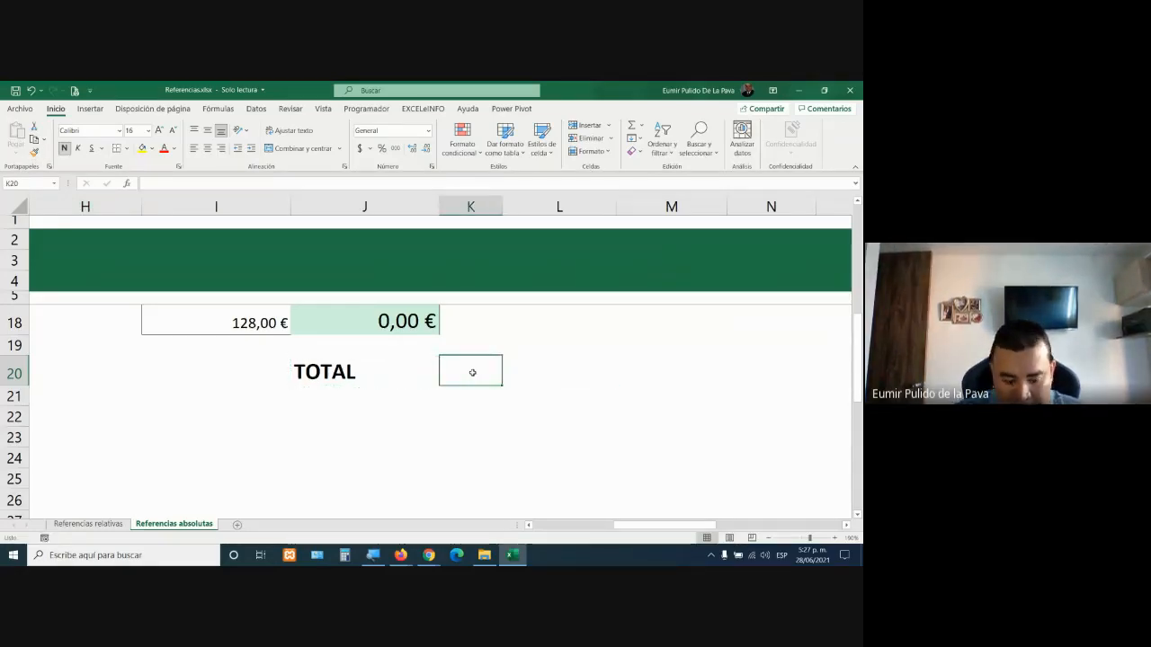
Enter the headings COLUMNA in K20 and FILA in L20, and fit column K's width to its content
text(COLUMNA)
key(Tab)
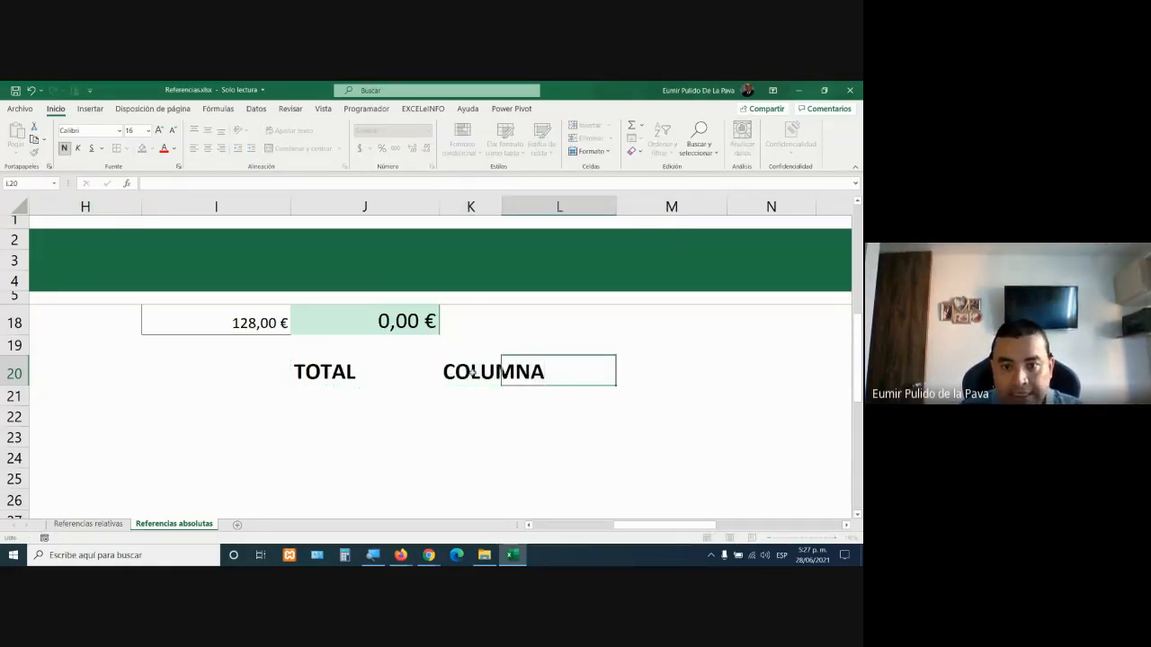
text(FILA)
key(Return)
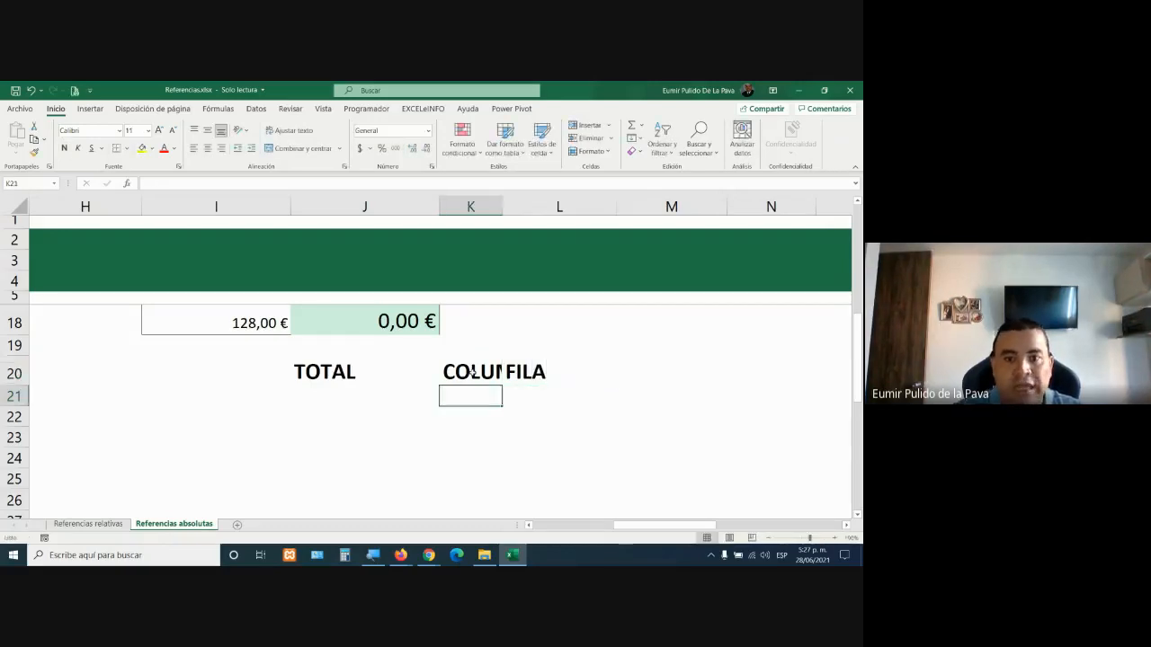
double_click(500, 202)
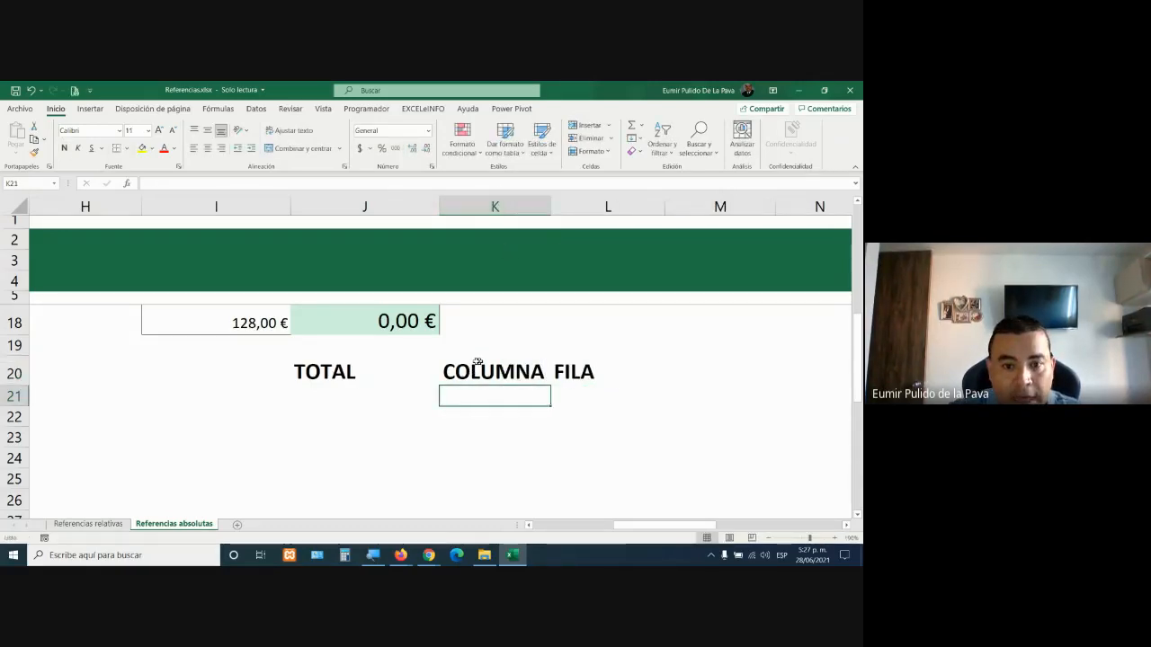
drag(360, 373, 559, 378)
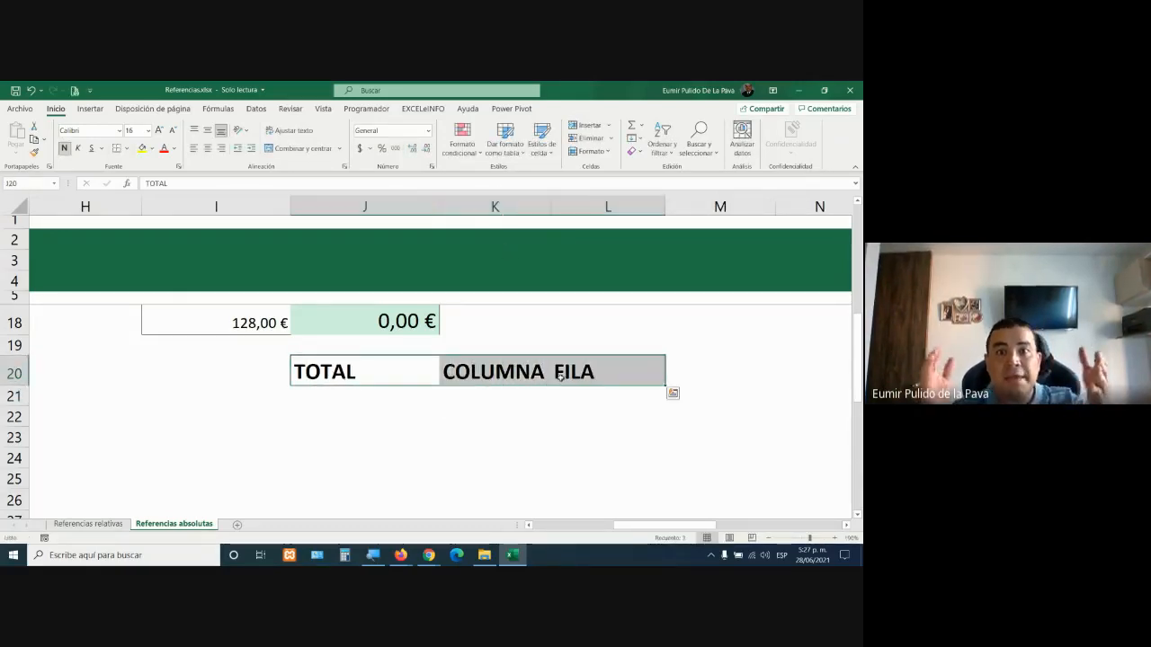
Cycle the percentage reference in J11 through $M$11, M$11 and $M11, highlighting the fixed parts, and enter the formula as =I11*M11
scroll(539, 374, up, 4)
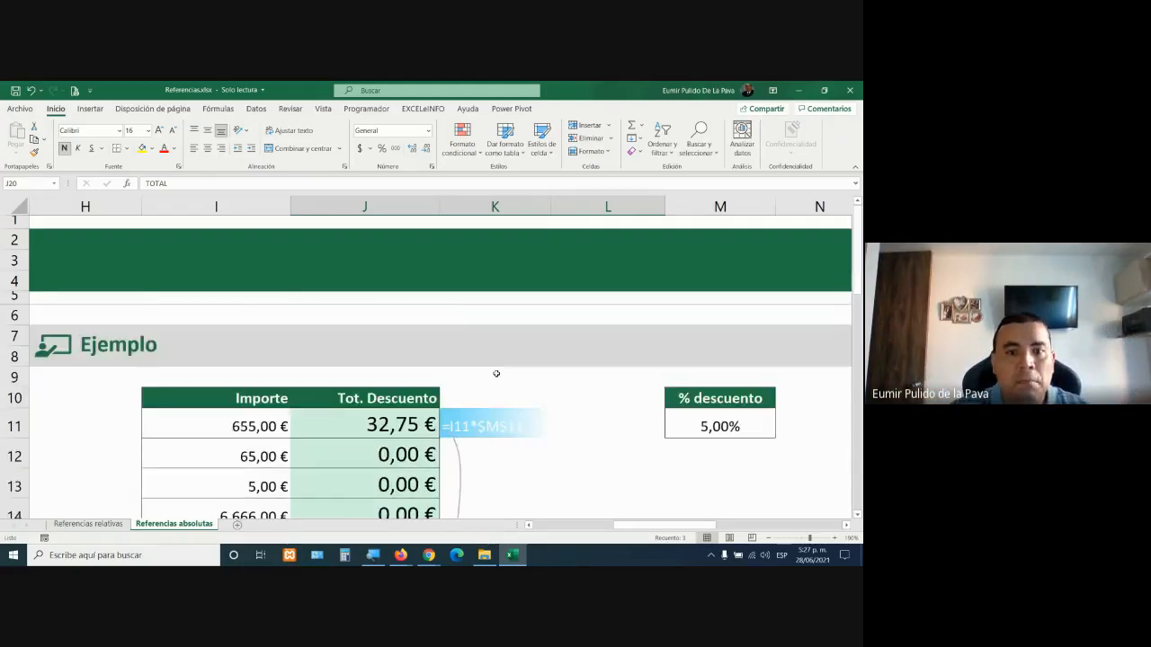
double_click(375, 426)
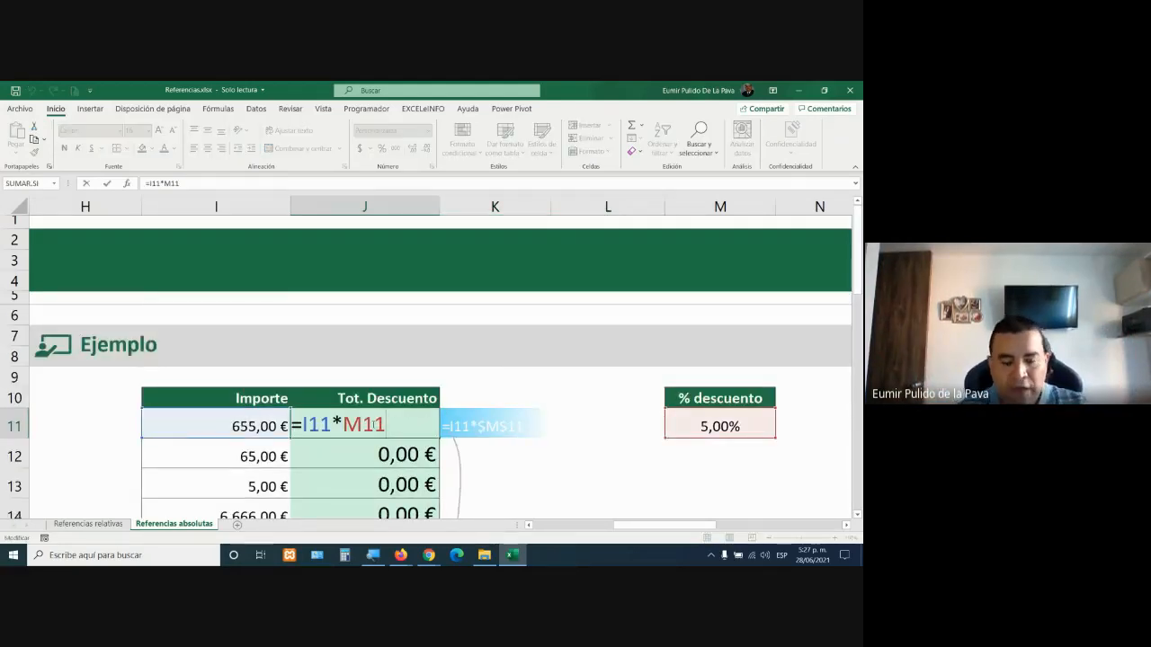
key(F4)
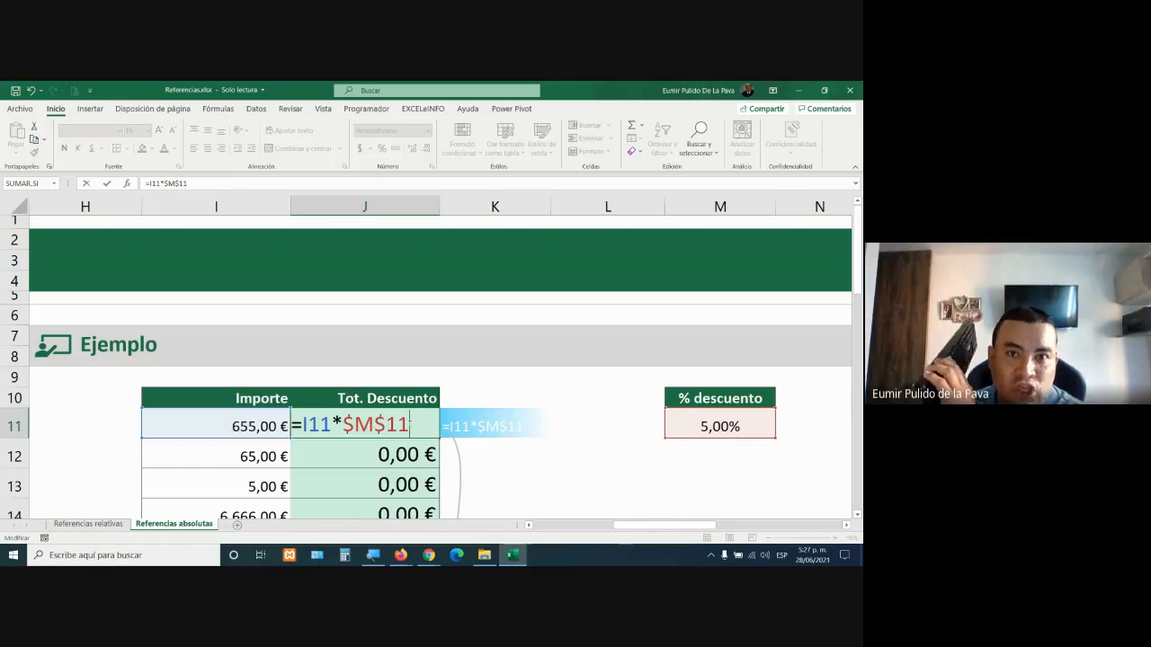
drag(342, 426, 413, 426)
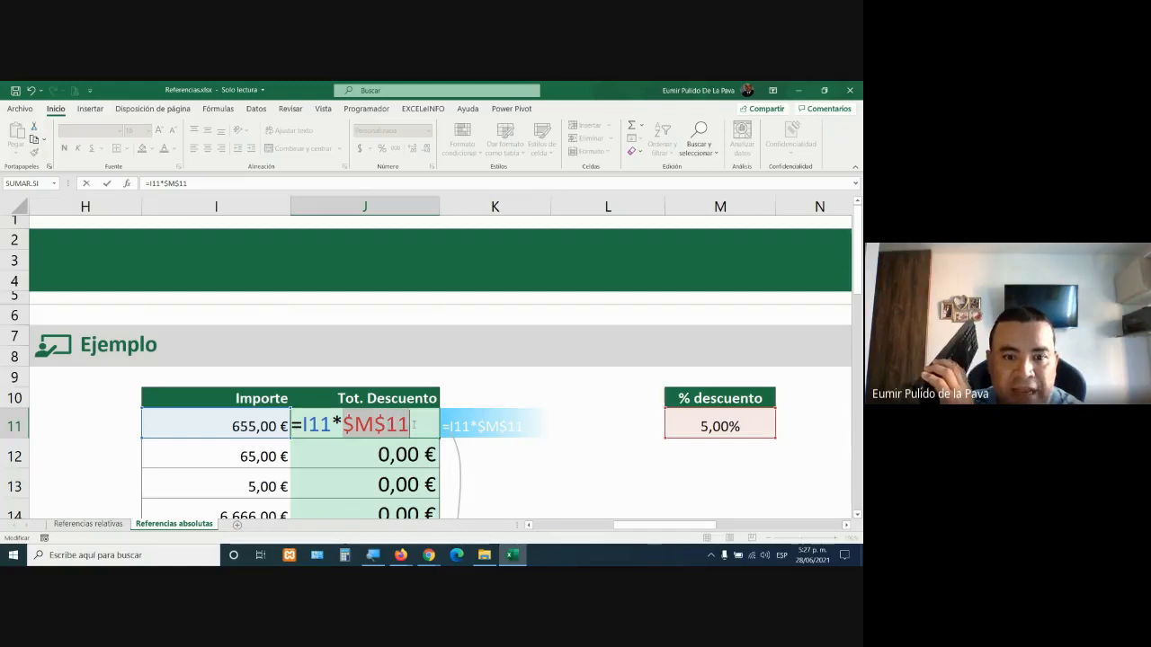
key(F4)
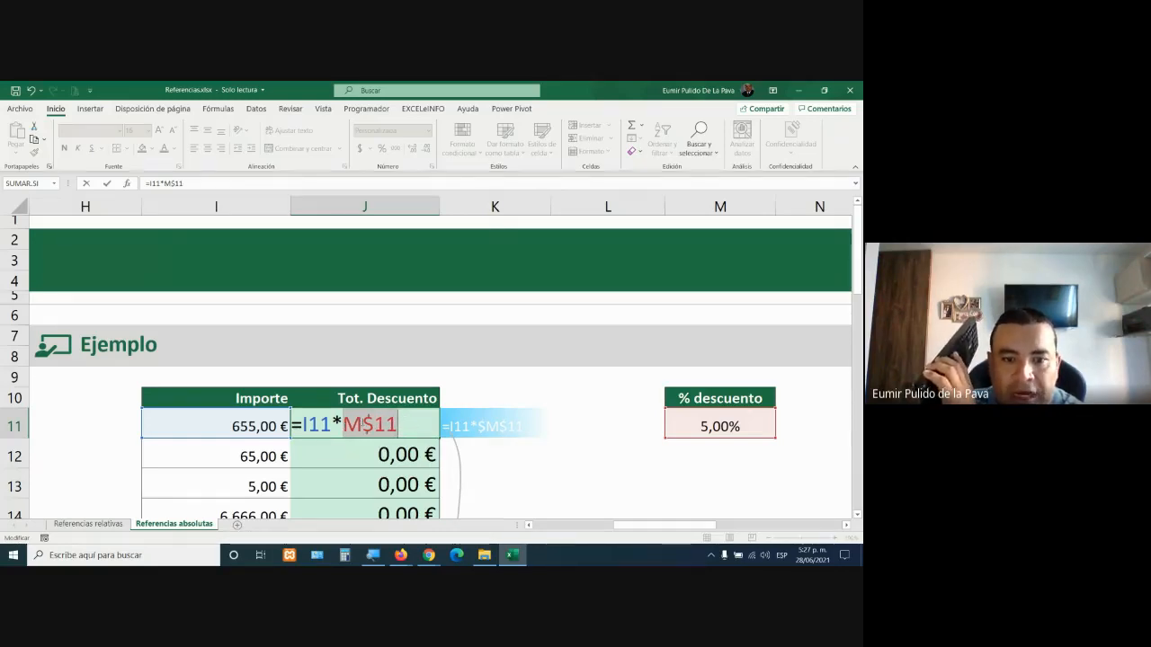
drag(357, 426, 407, 425)
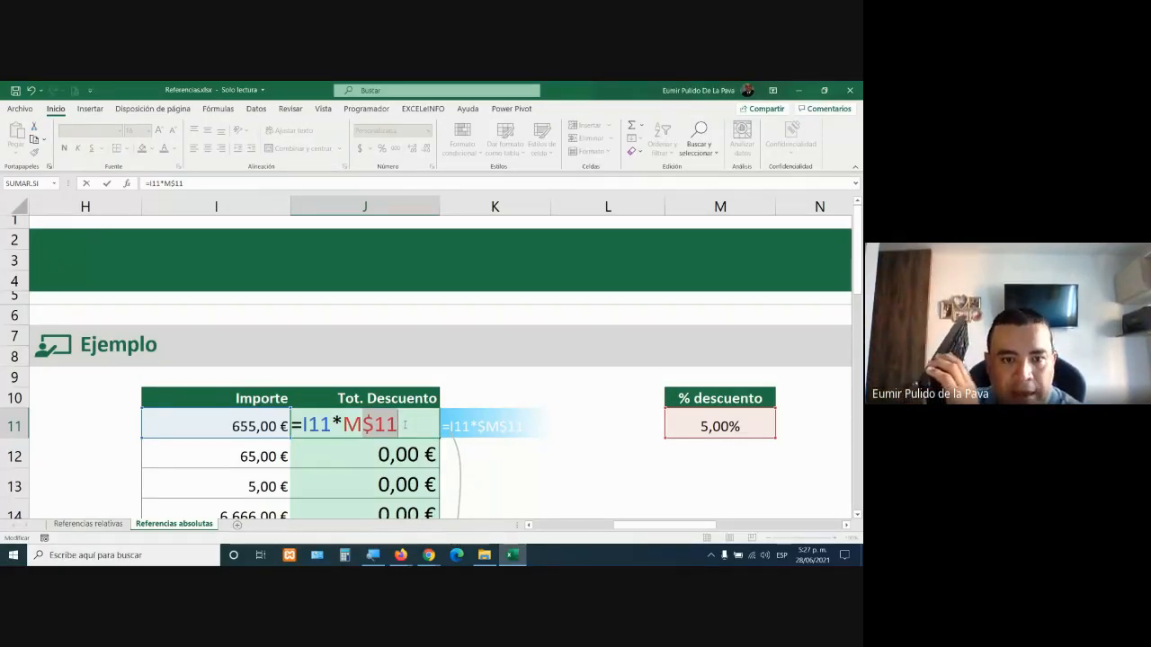
key(F4)
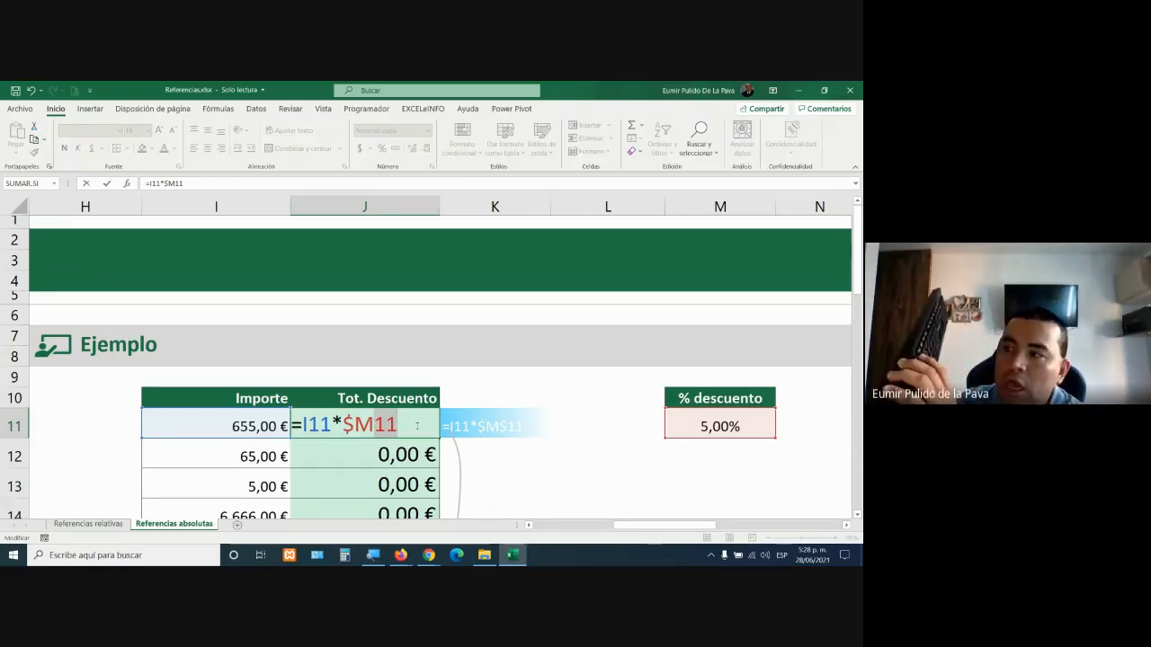
key(F4)
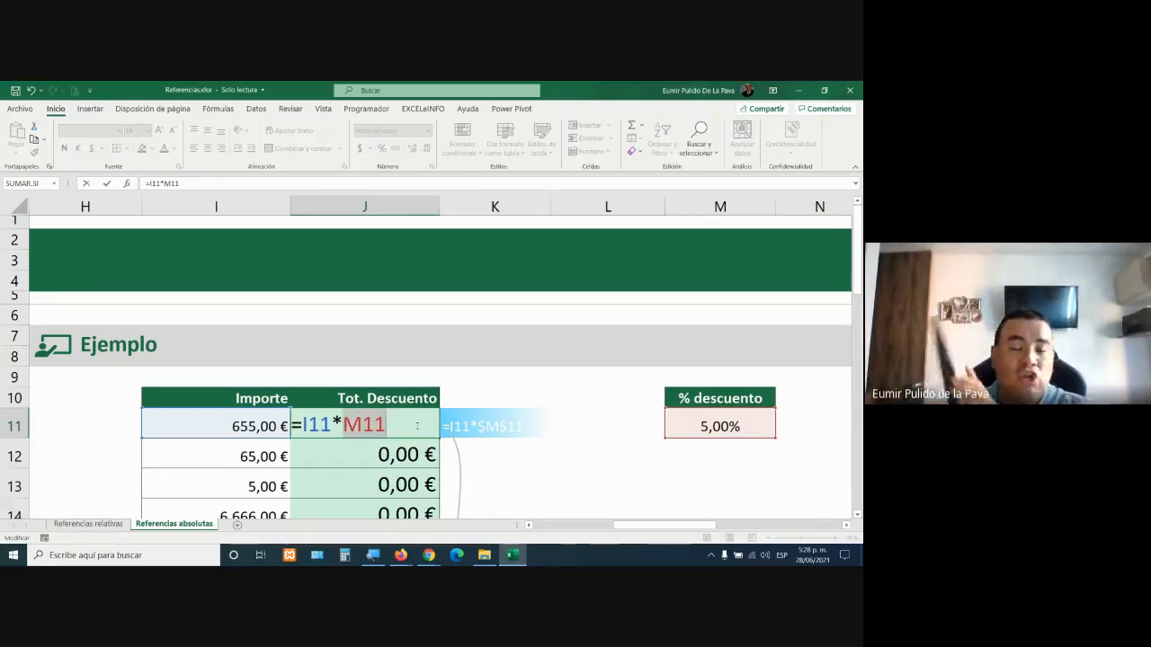
key(Return)
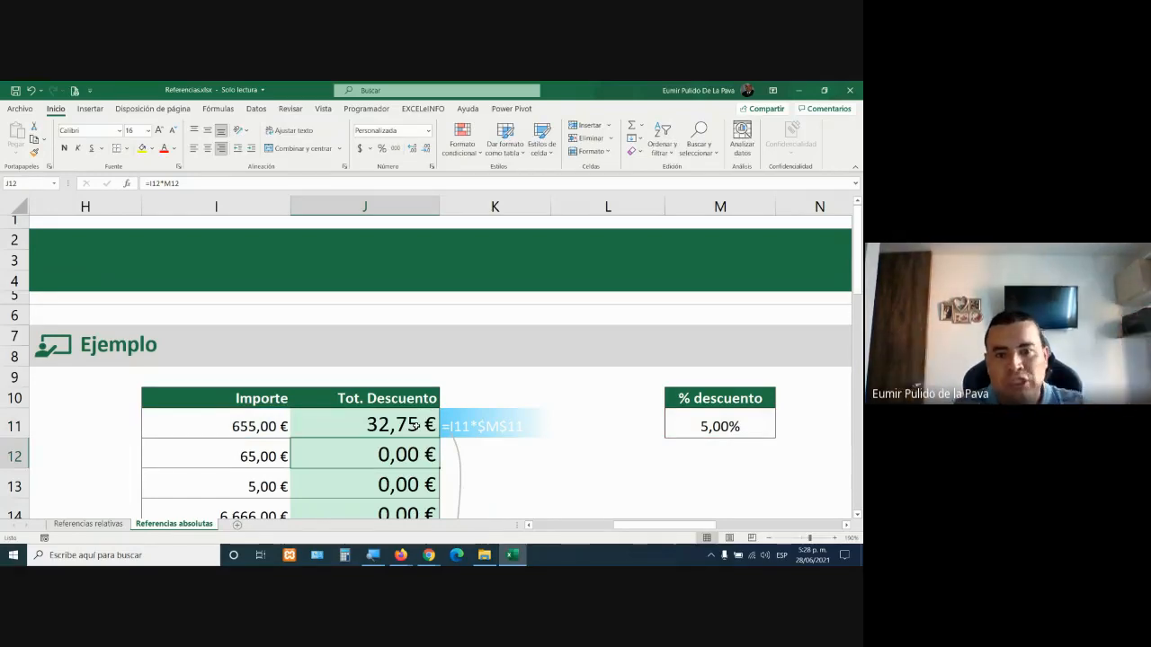
Open the J11 formula for editing, check the in-call messages of the Google Meet call in Chrome, and return to the Excel workbook
double_click(415, 426)
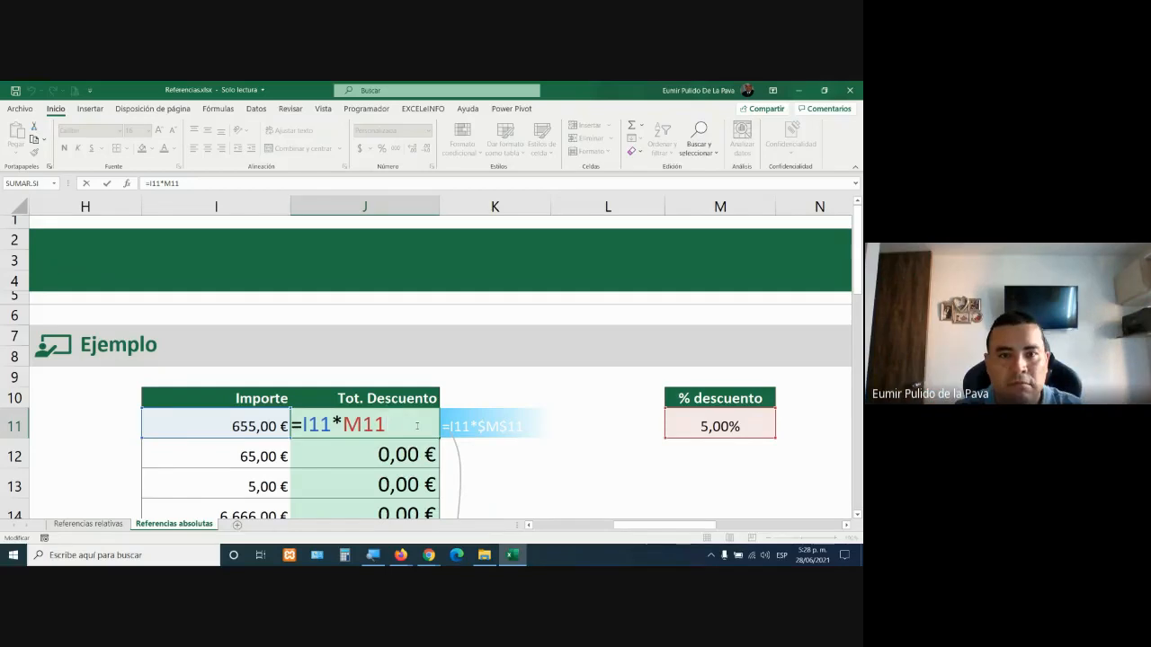
click(429, 555)
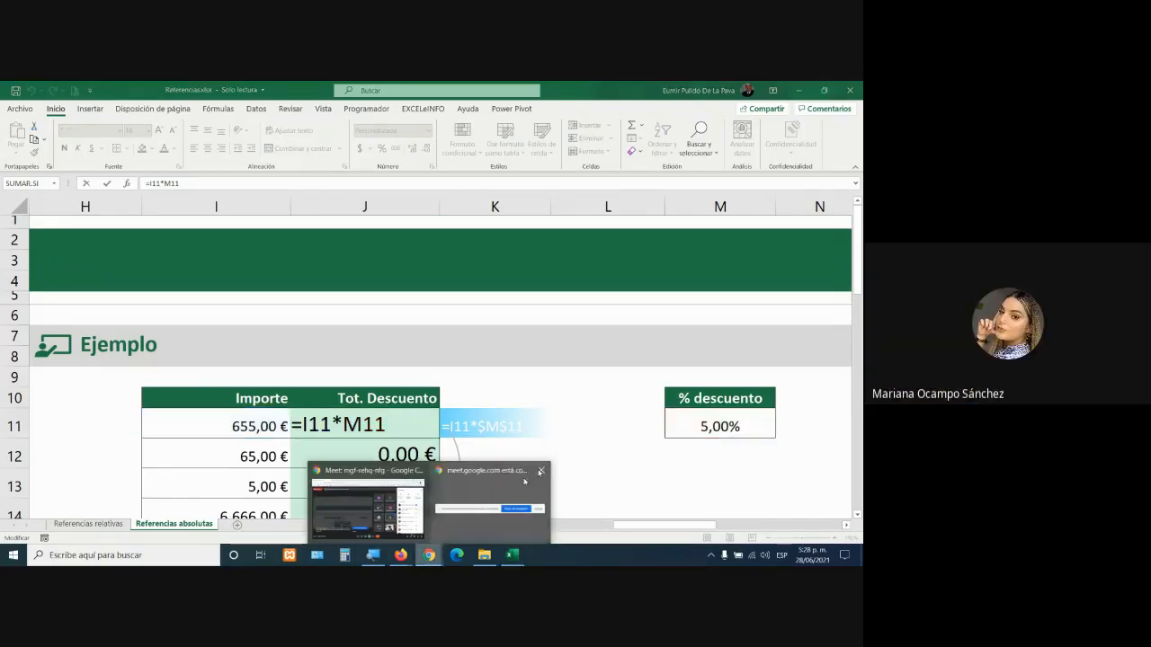
click(396, 495)
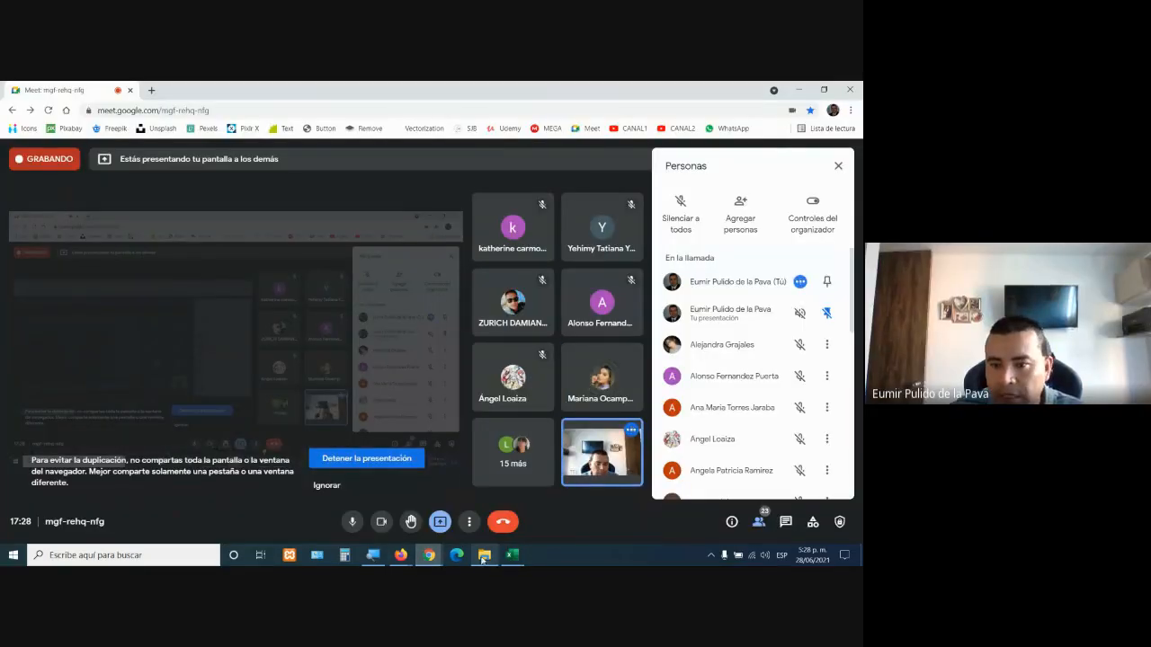
click(786, 522)
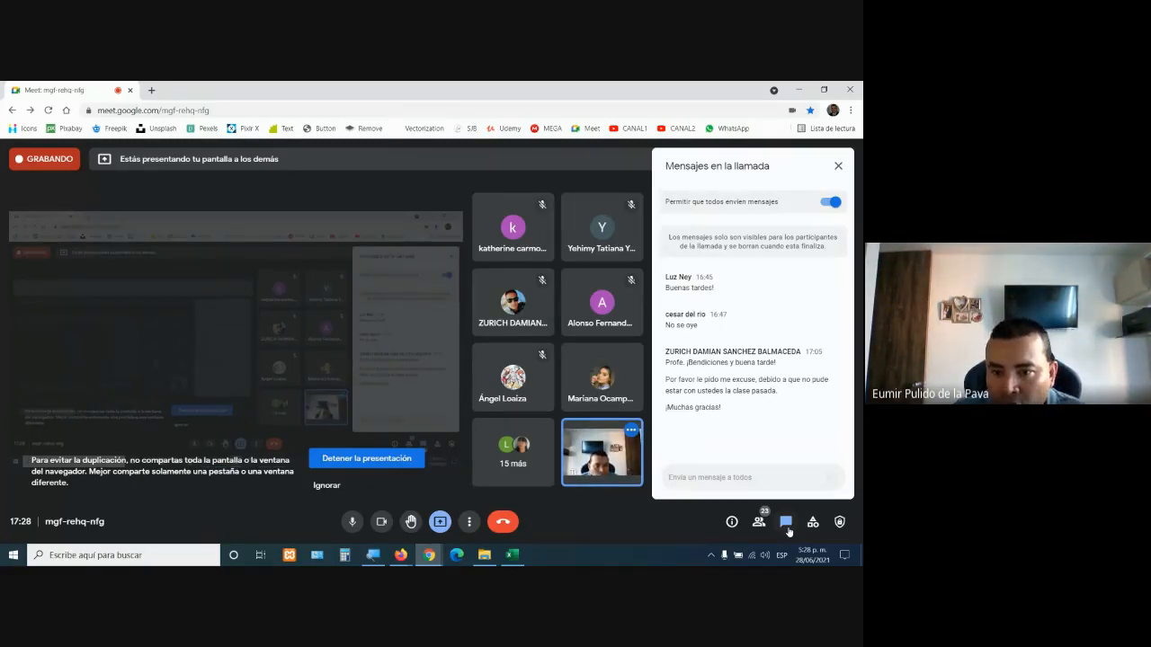
click(512, 556)
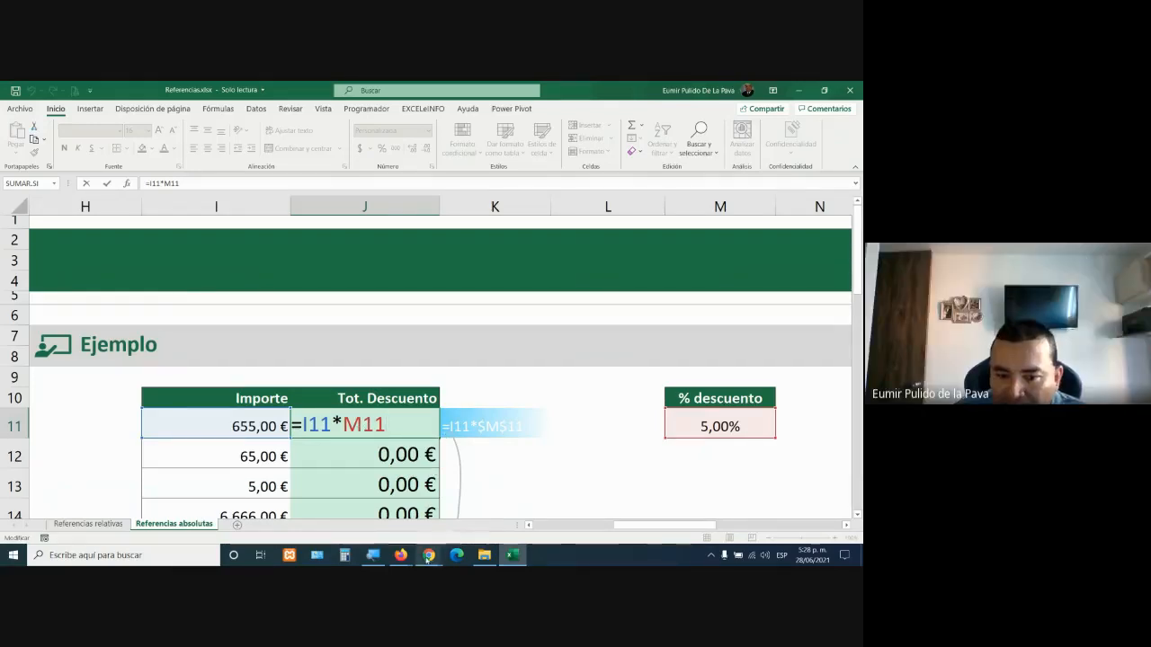
mouse_move(429, 555)
click(366, 500)
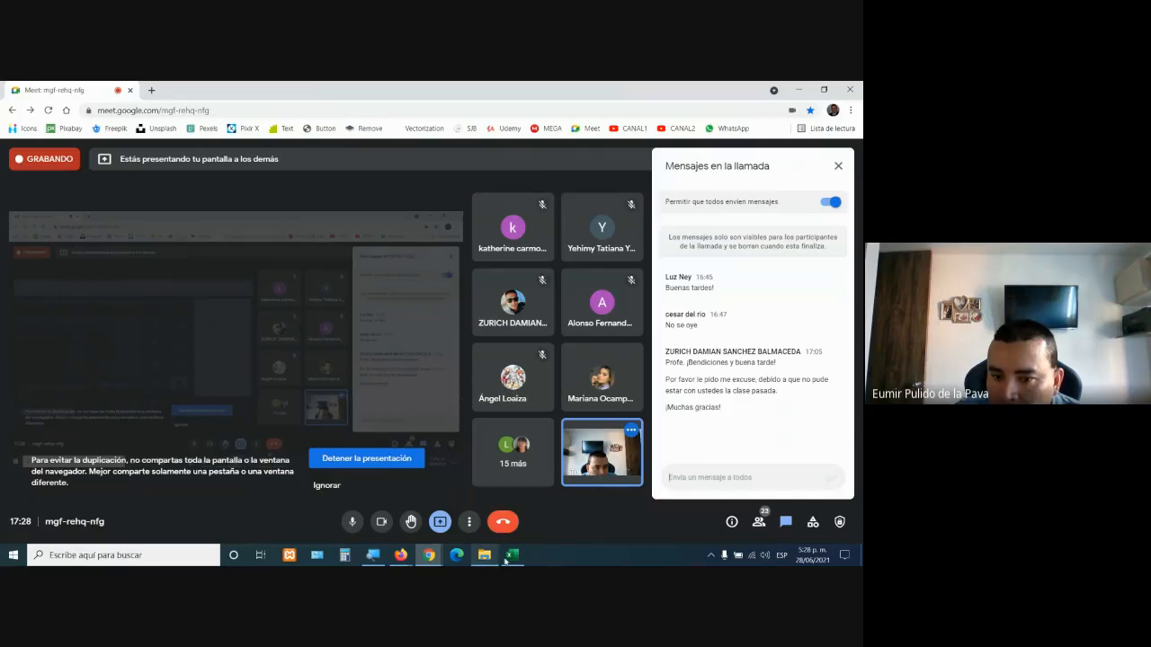
mouse_move(510, 558)
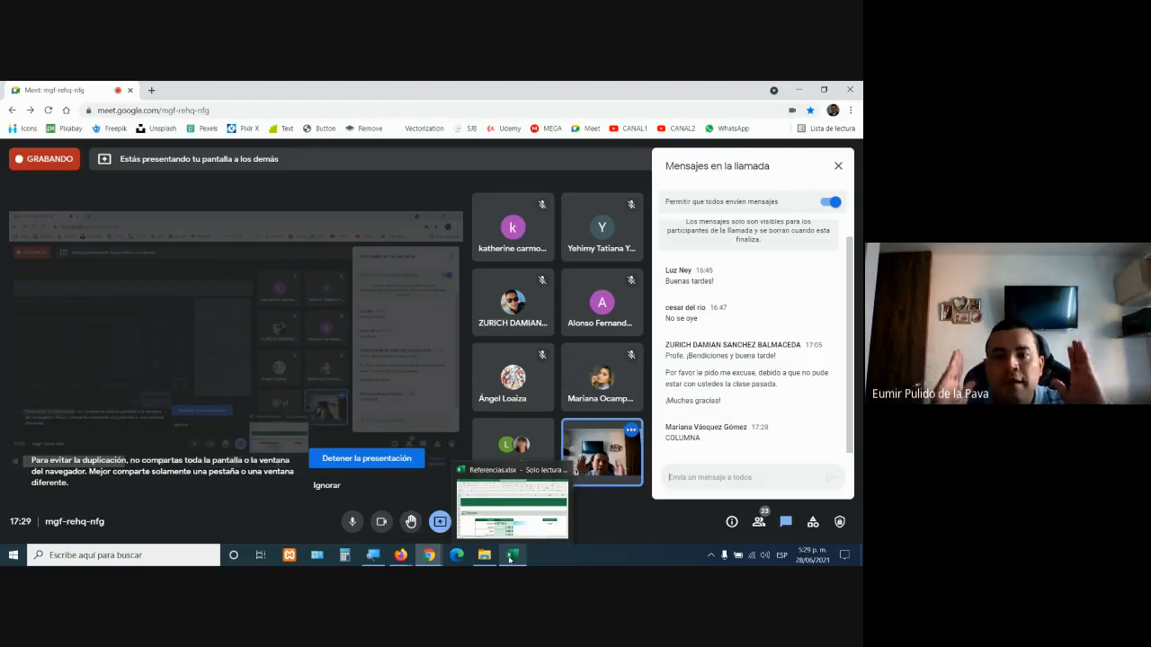
click(509, 559)
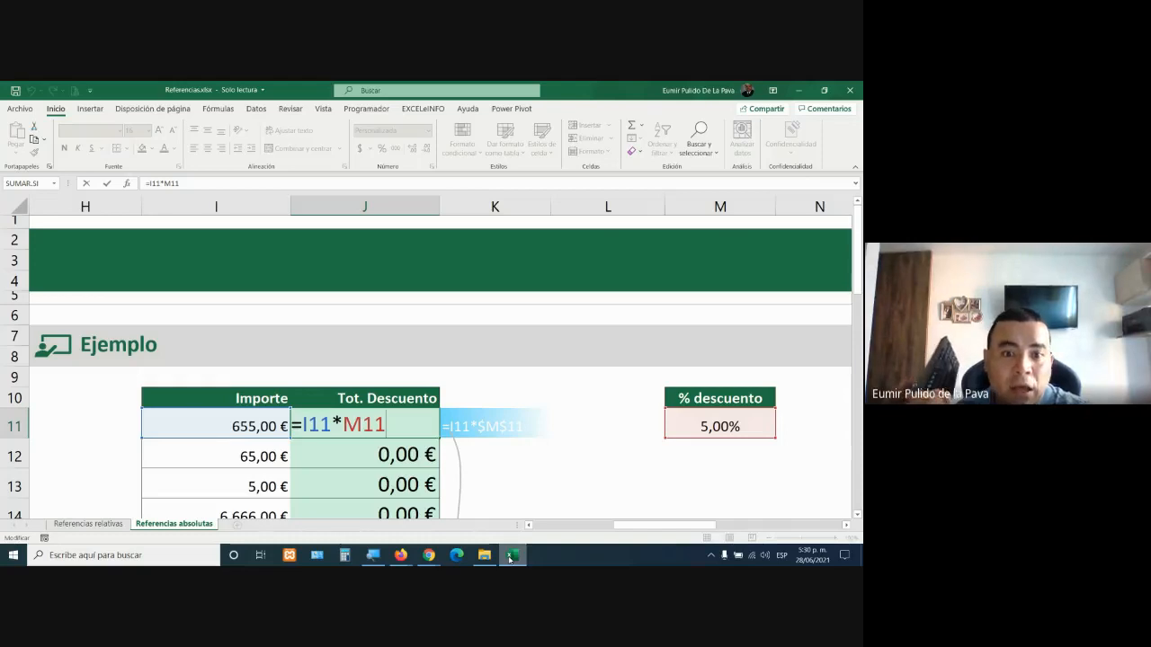
Change the J11 formula to =I11*$M11 and fill it down through J18
key(F4)
key(F4)
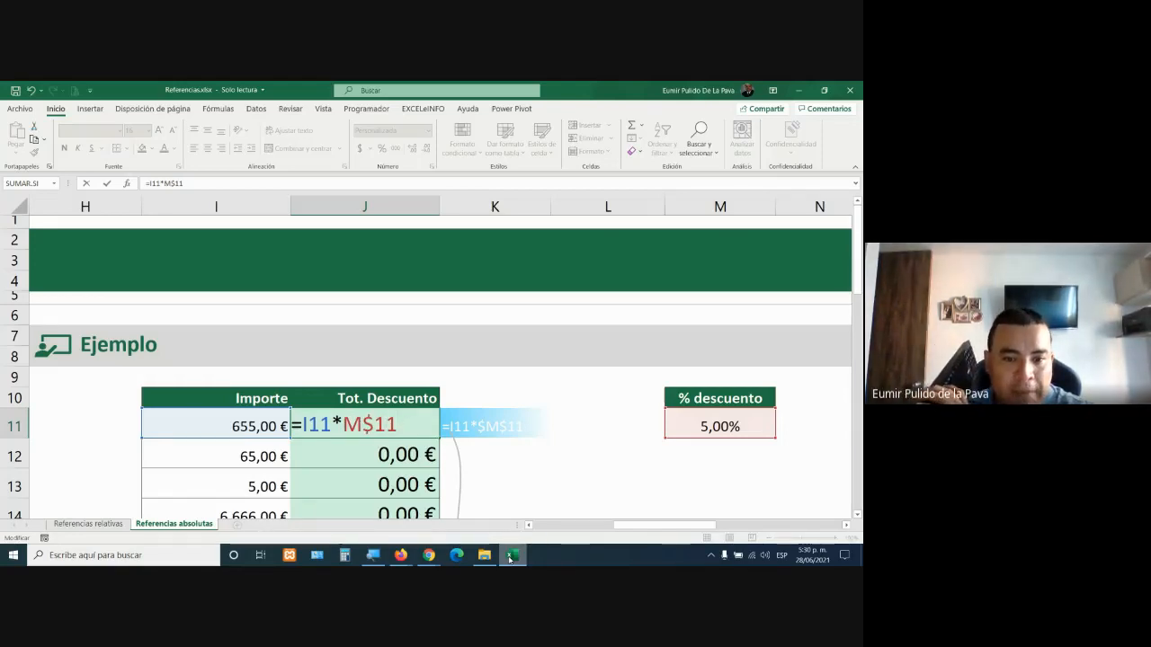
key(F4)
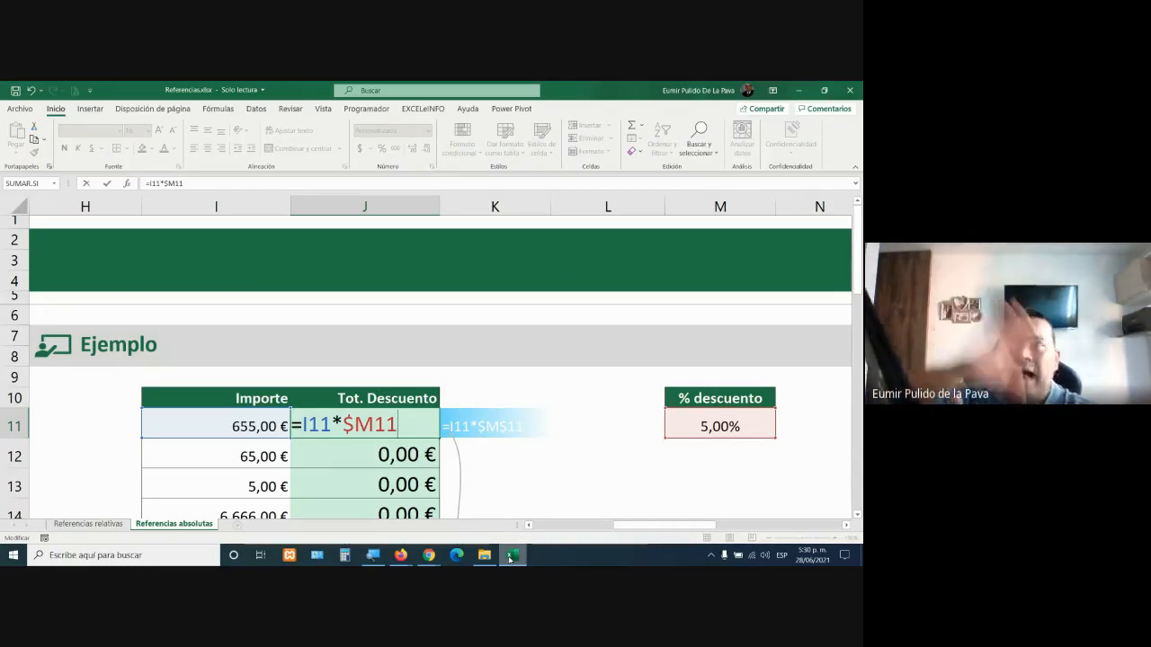
key(Return)
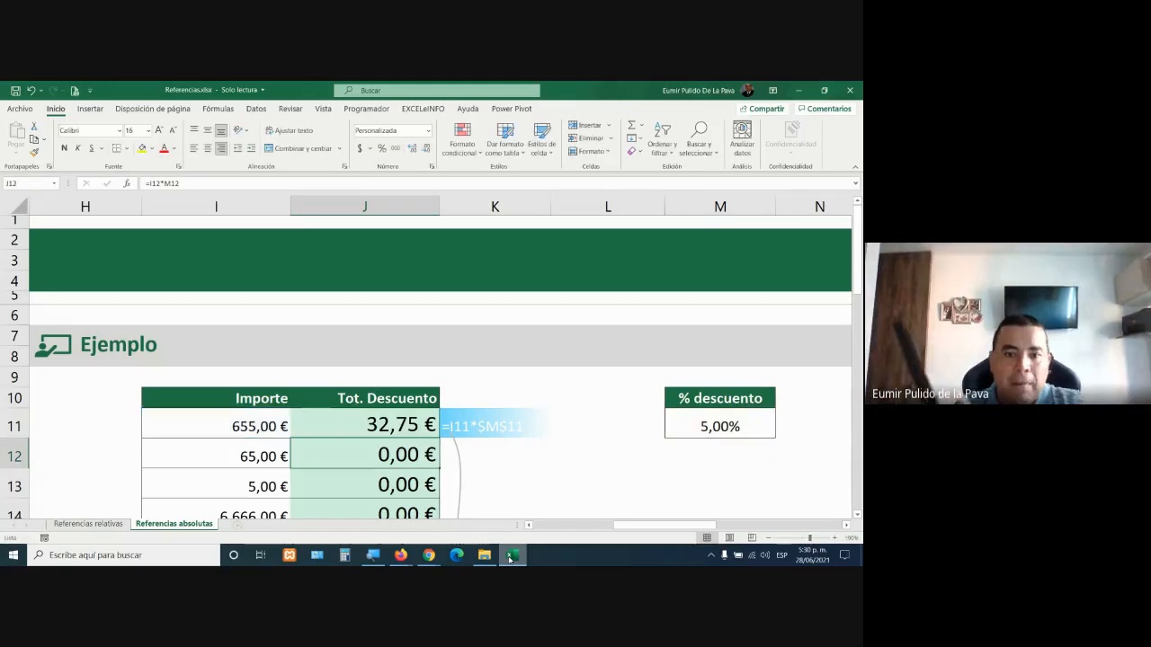
click(401, 424)
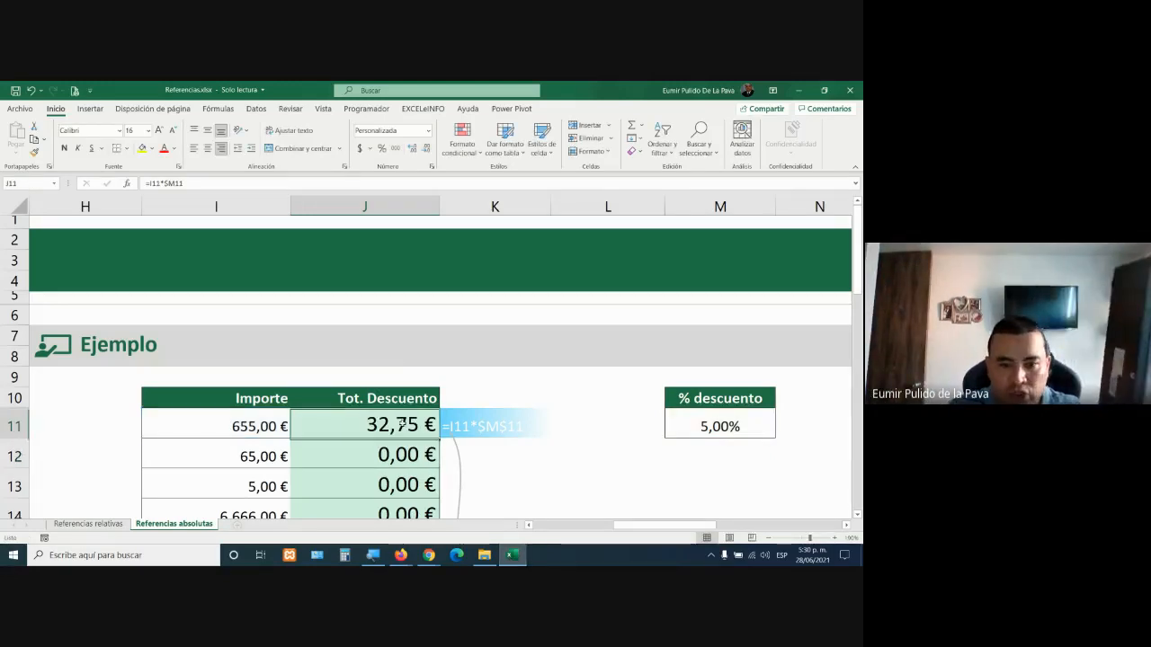
drag(438, 440, 449, 485)
scroll(483, 479, up, 2)
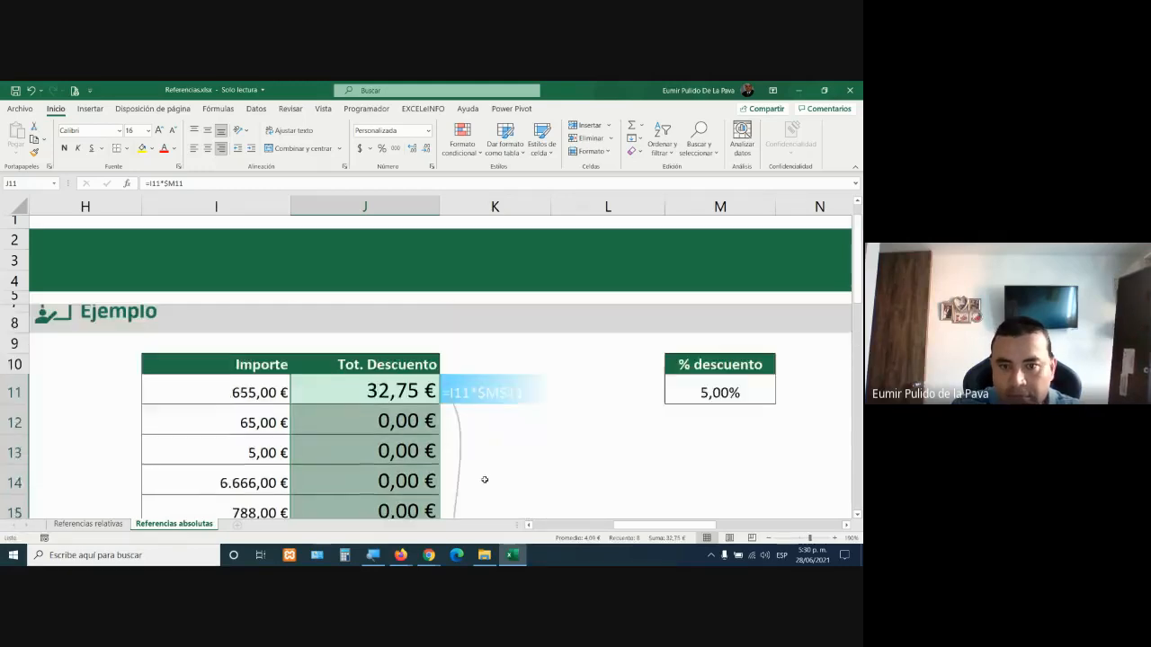
scroll(495, 442, down, 2)
Examine the copied formula in J18 and compare it with J11, highlighting the column-fixed $M part
double_click(396, 469)
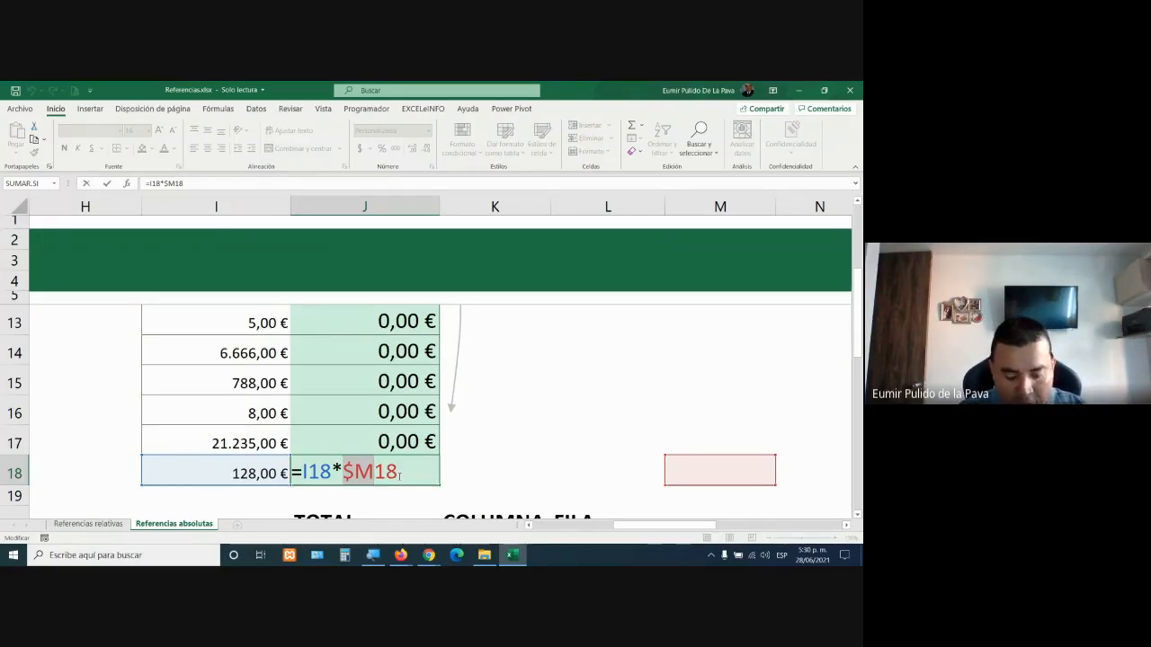
click(447, 453)
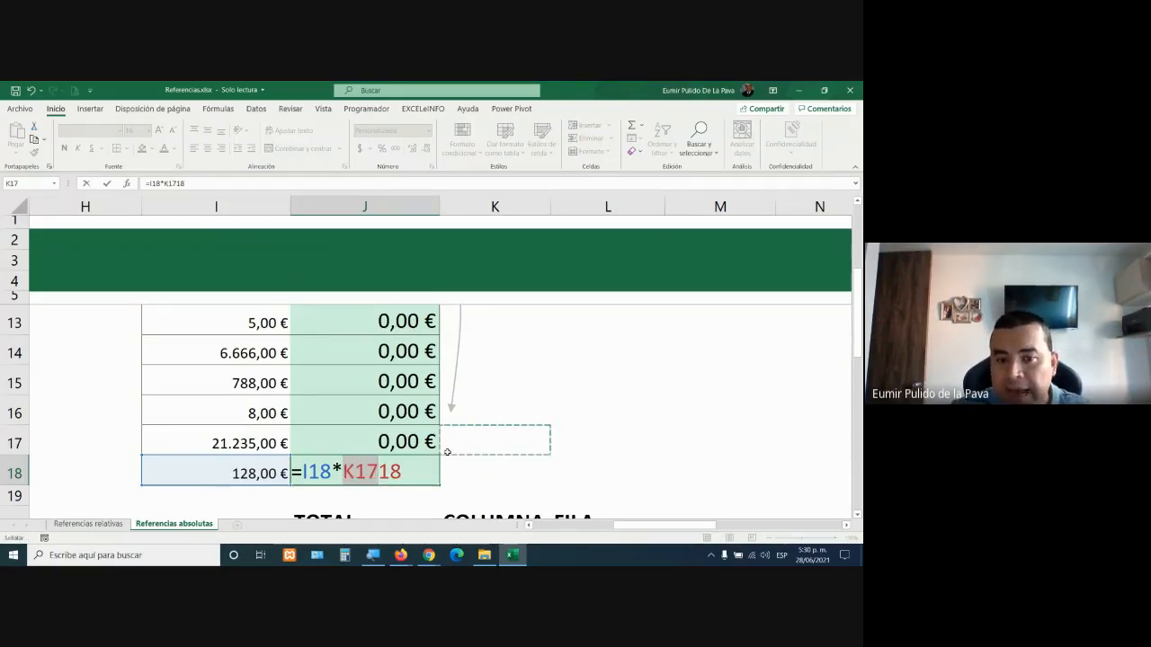
key(Escape)
scroll(447, 452, up, 2)
double_click(371, 404)
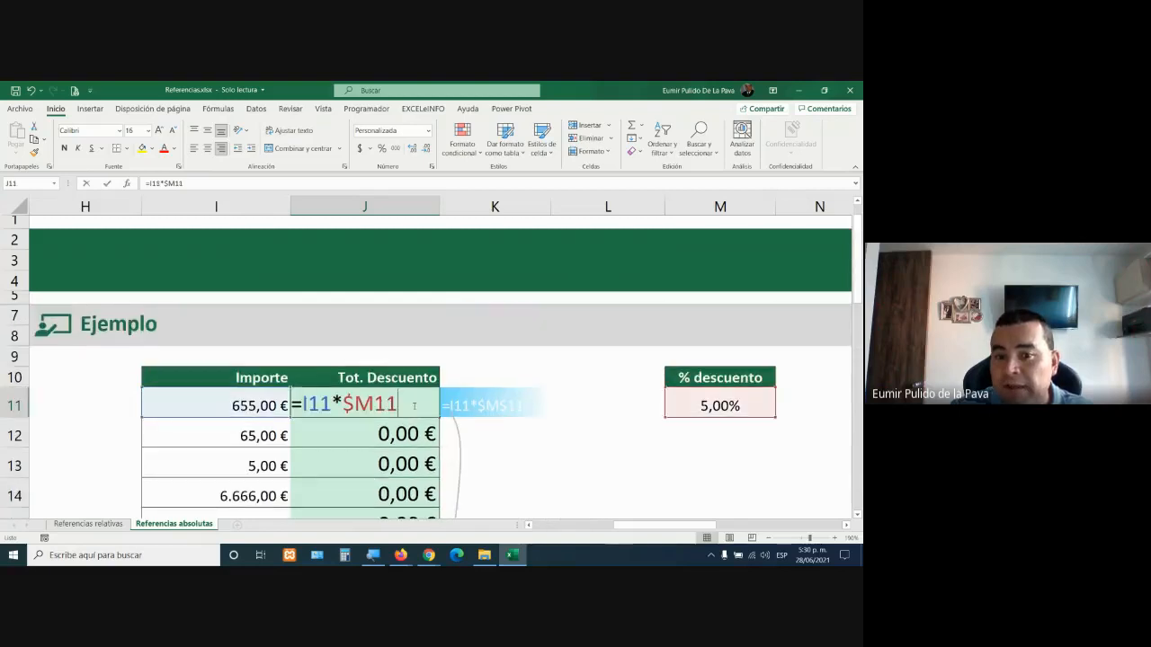
drag(372, 404, 343, 404)
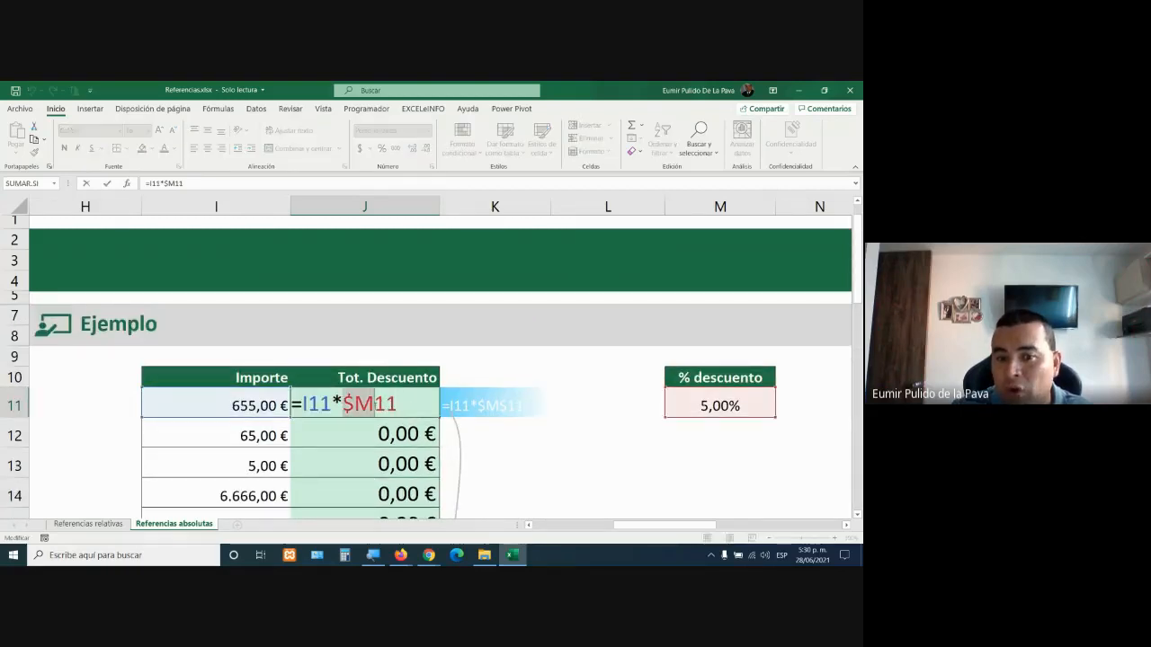
click(76, 528)
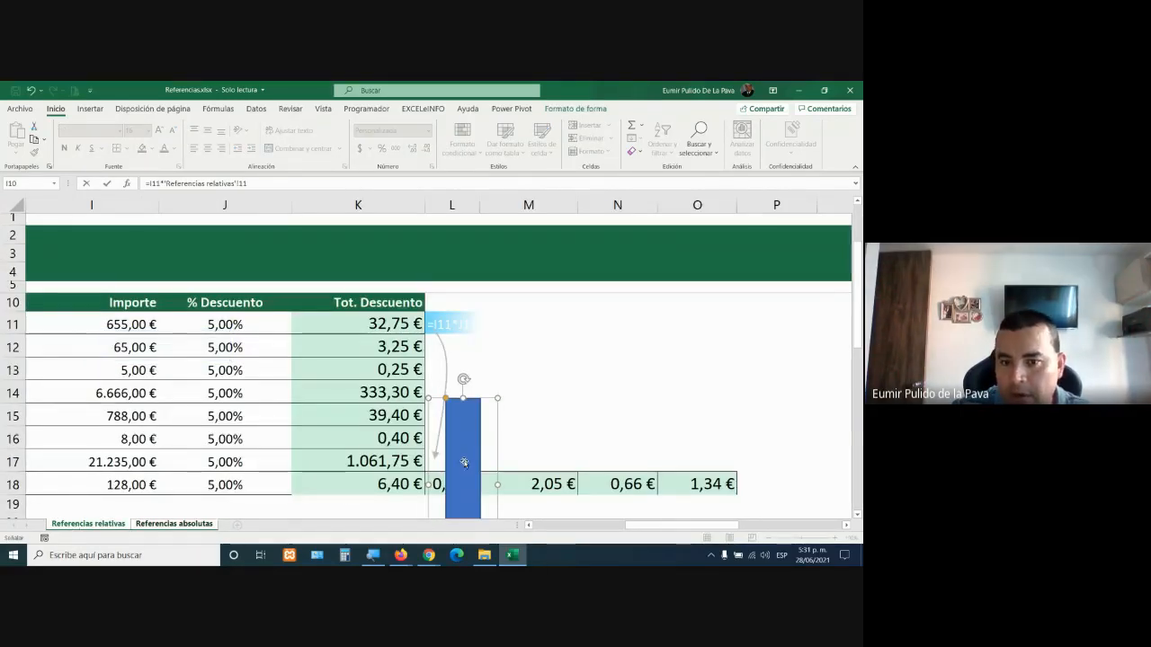
drag(461, 439, 462, 461)
key(Escape)
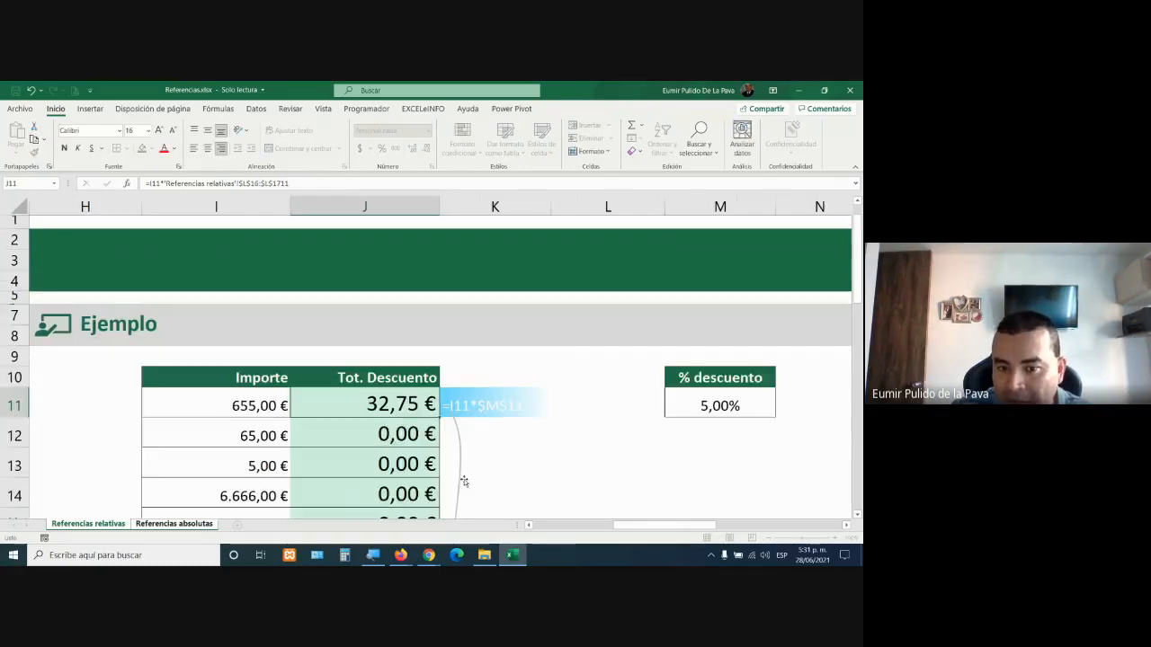
On the Referencias relativas sheet, move the blue down arrow shape from column L to column M
click(89, 529)
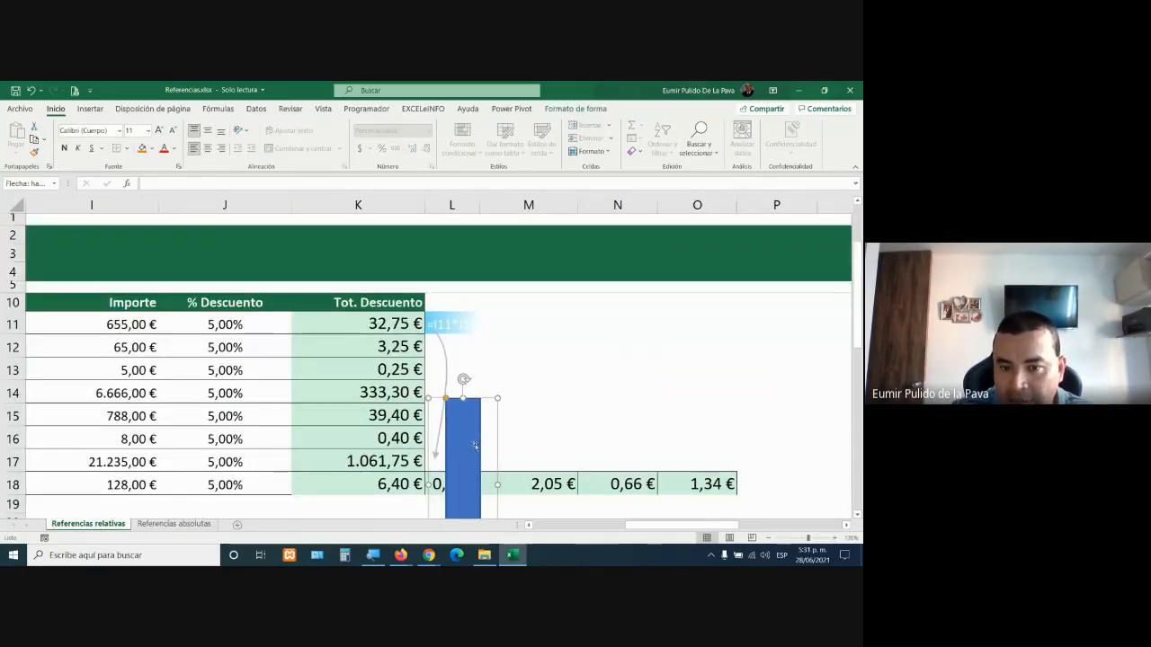
click(467, 375)
drag(467, 375, 543, 391)
Examine the relative formulas in K12, K11 and K18, highlighting the cell references they contain
double_click(388, 348)
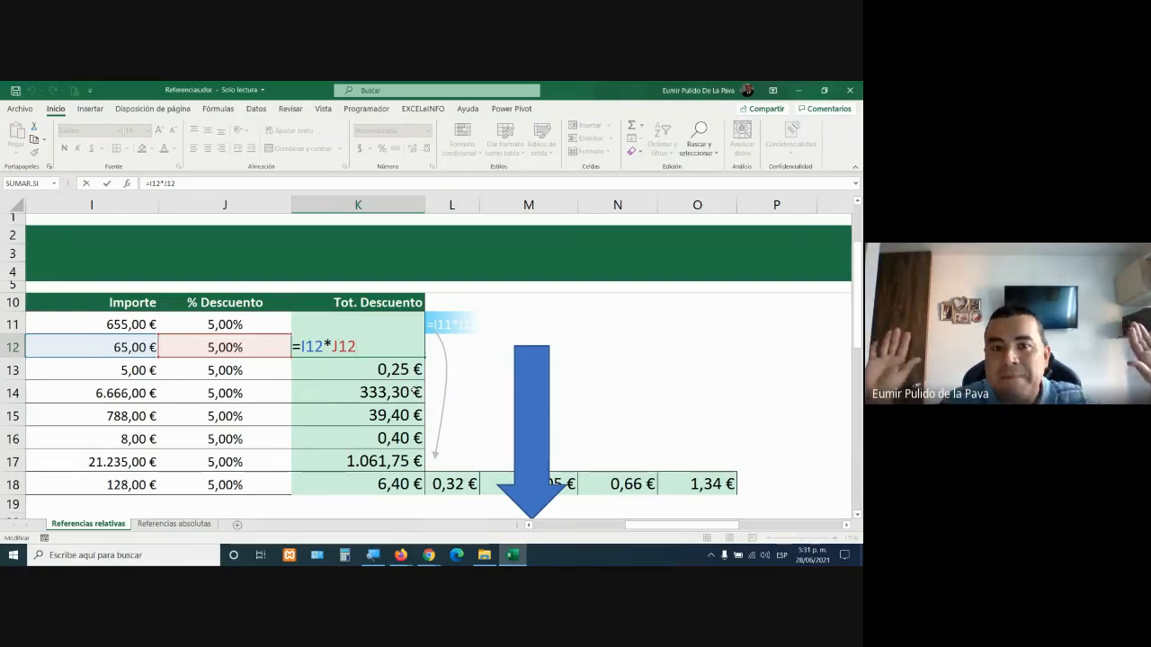
click(364, 319)
double_click(364, 318)
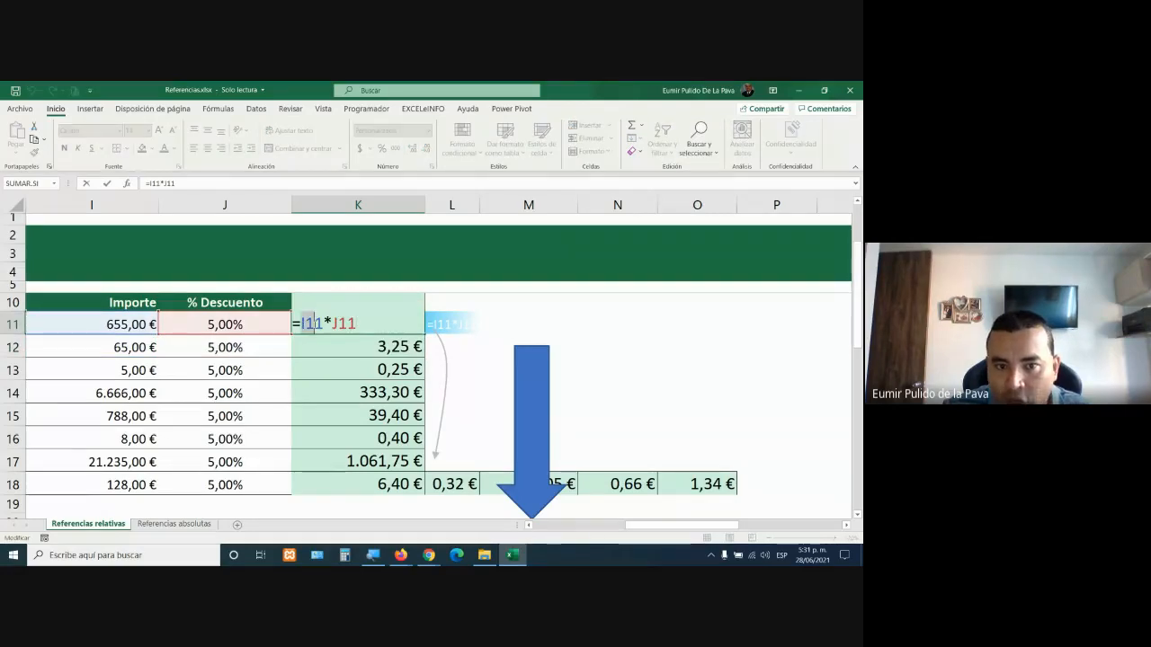
drag(332, 324, 378, 330)
click(350, 483)
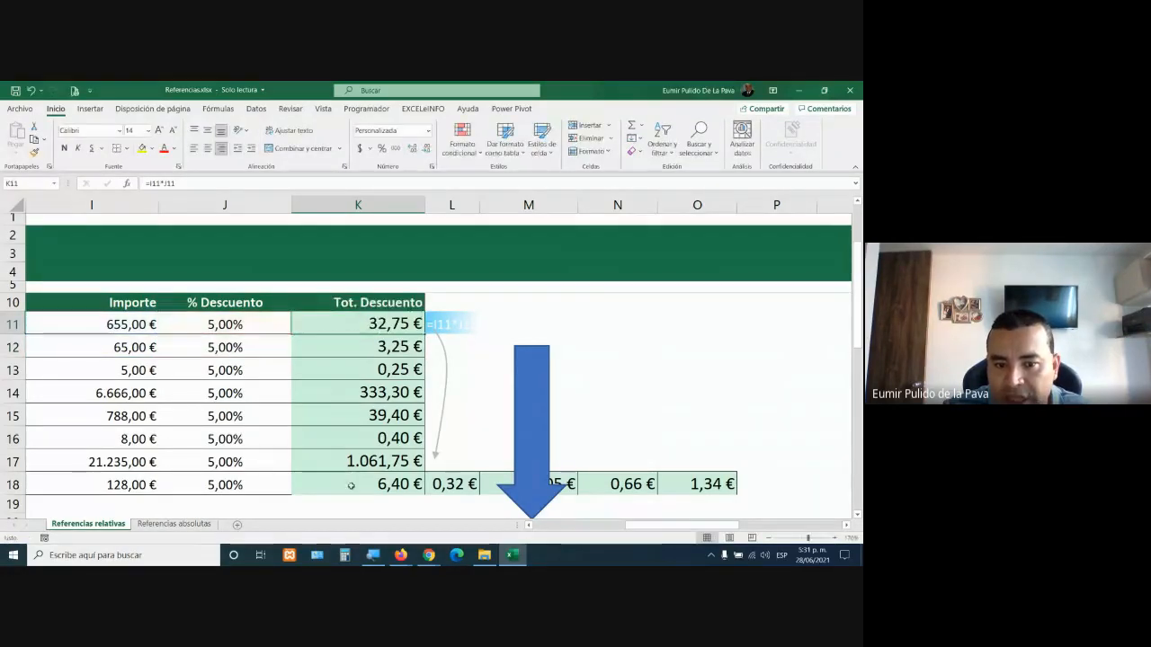
double_click(350, 483)
drag(300, 484, 366, 486)
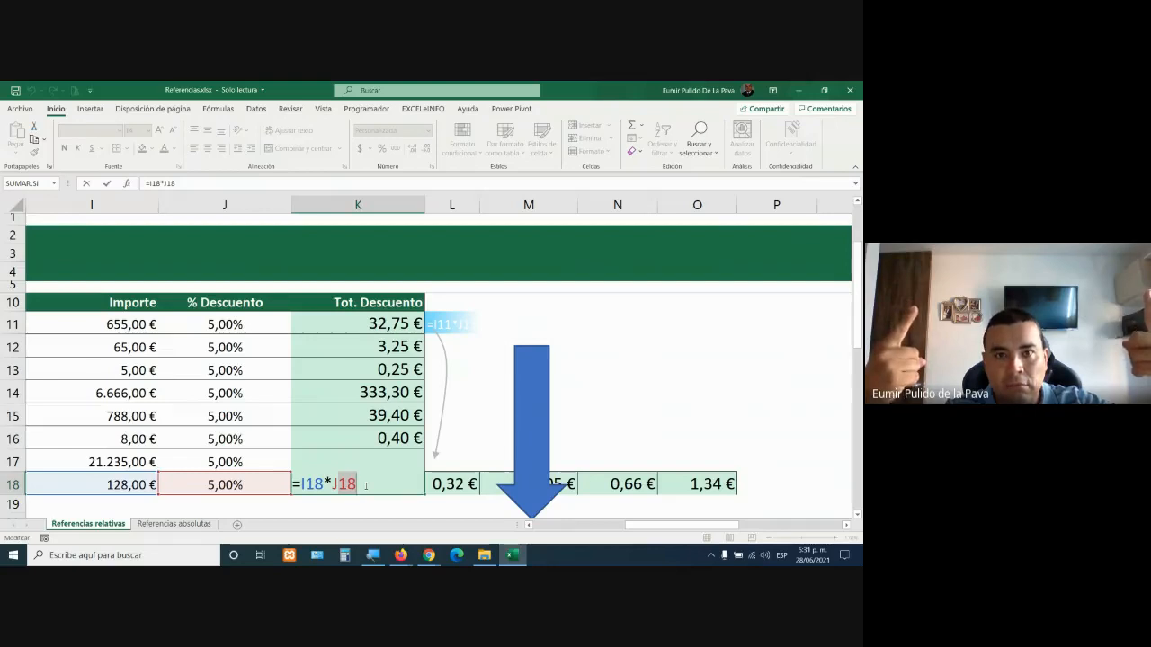
On the Referencias absolutas sheet, change the J11 formula to =I11*M$11 and fill it down through J18
click(171, 524)
double_click(387, 401)
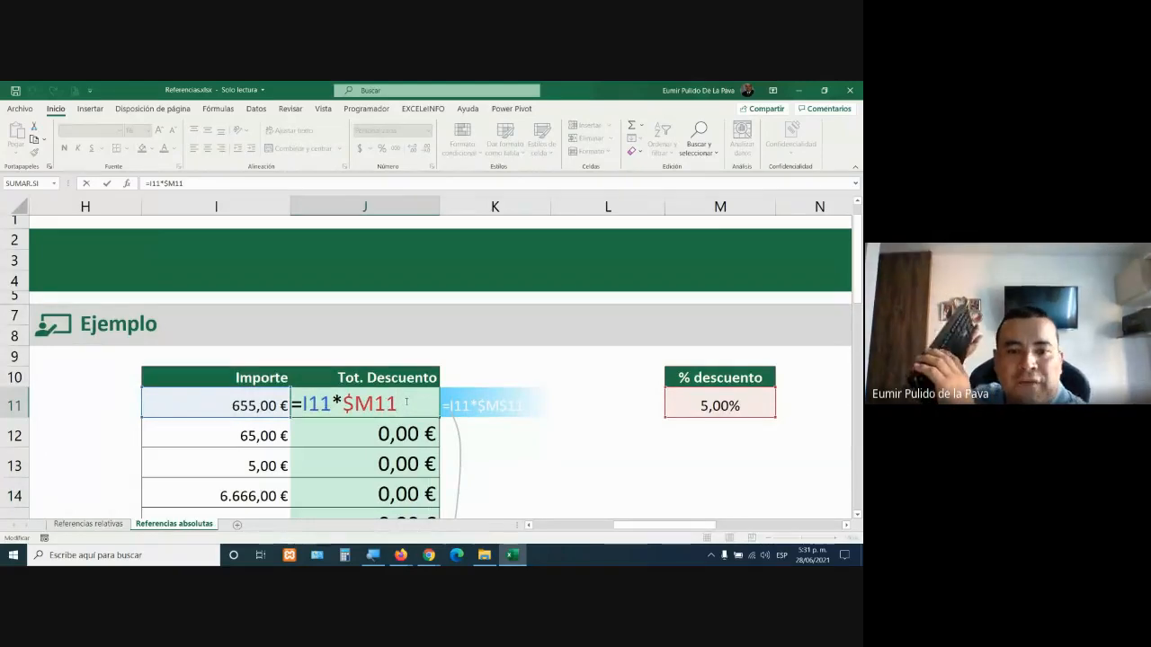
key(F4)
key(F4)
key(F4)
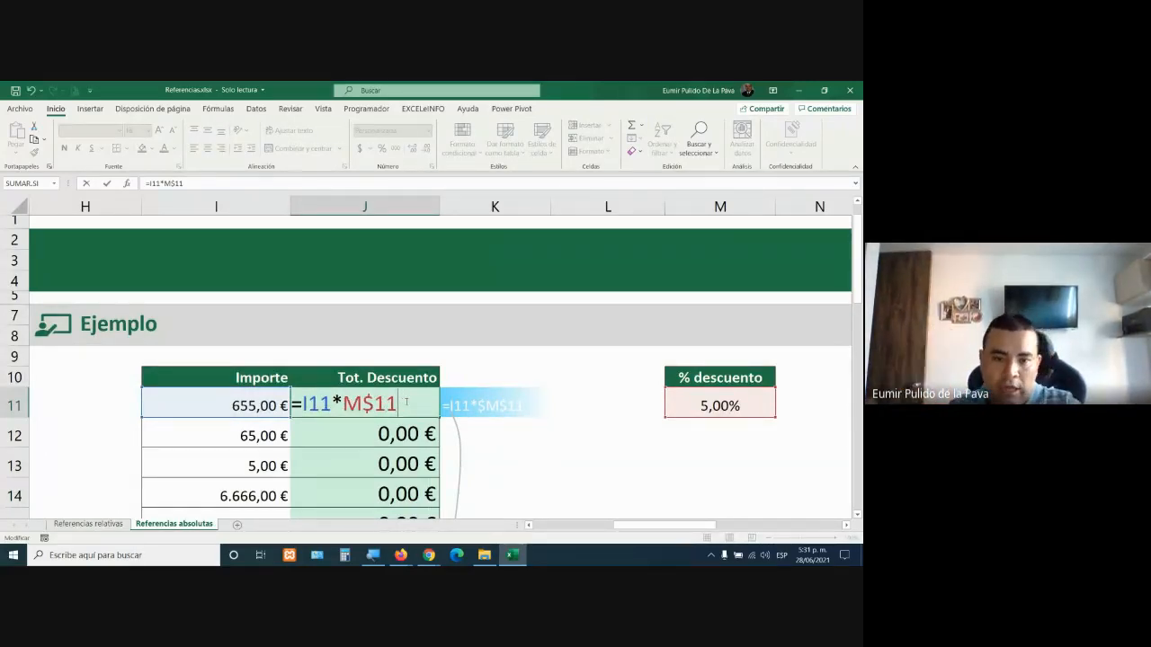
key(Return)
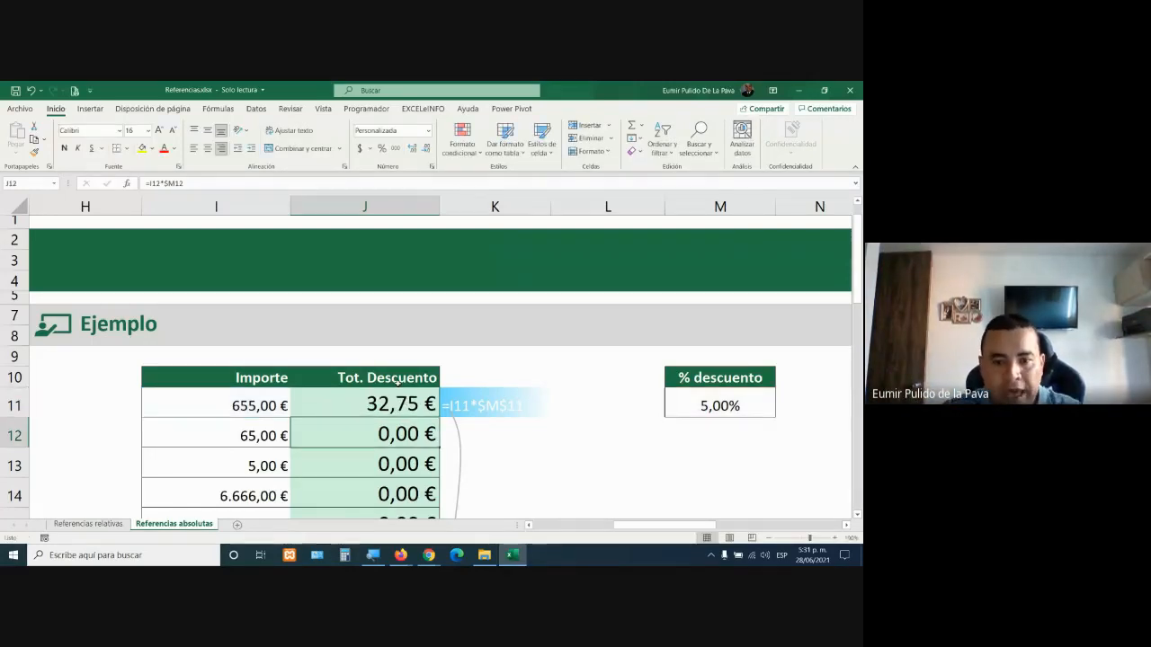
click(403, 402)
drag(438, 419, 438, 467)
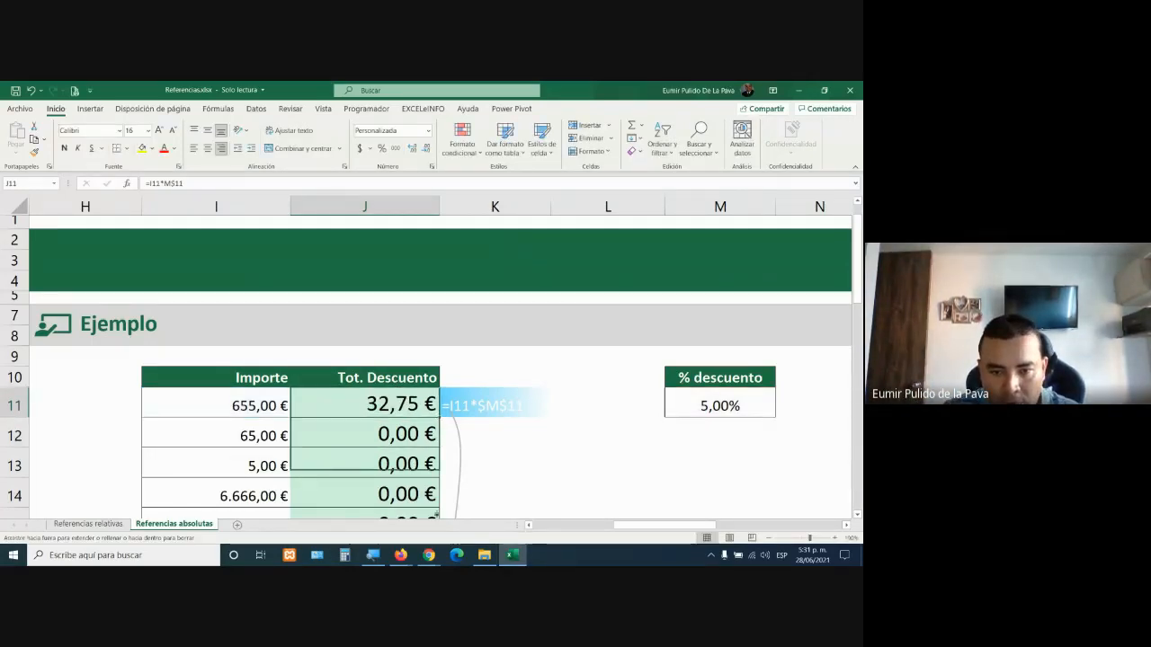
drag(437, 514, 438, 484)
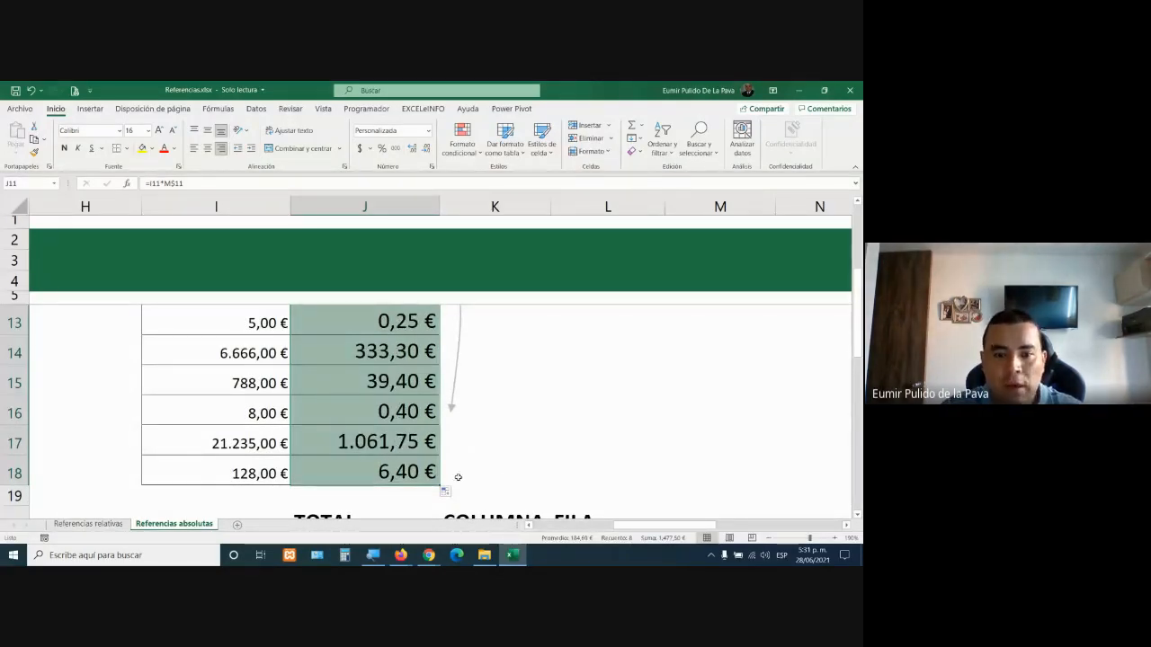
Examine the copied formula in J18, highlighting its M$11 reference and comparing it with the discount percentage cell
double_click(397, 472)
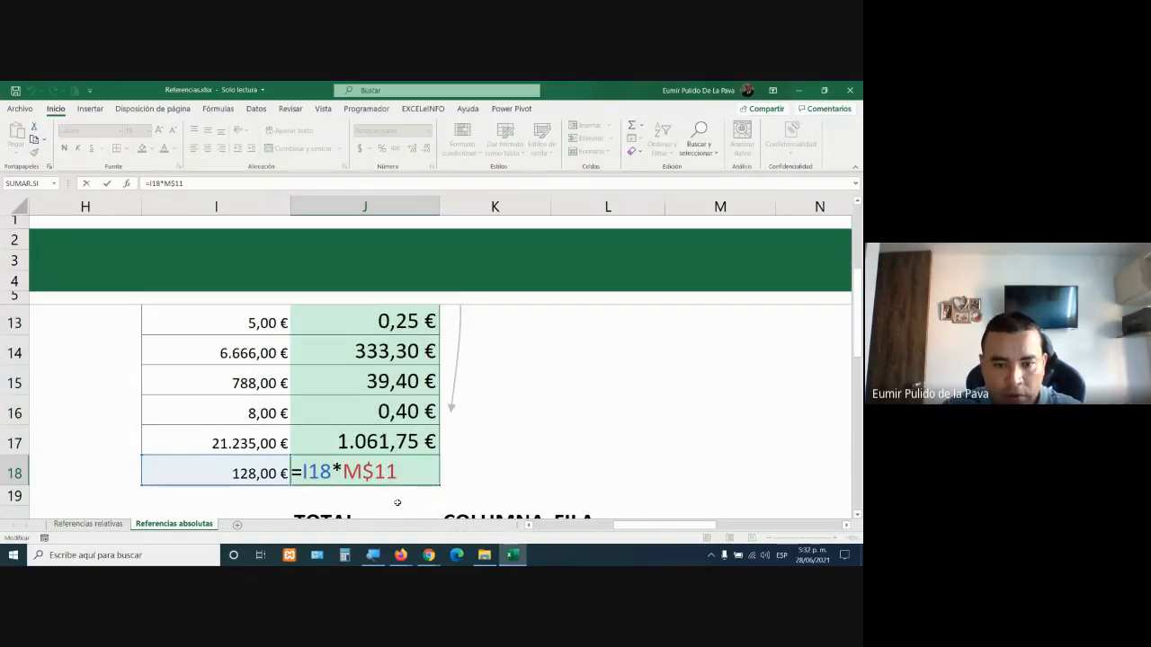
scroll(692, 504, up, 2)
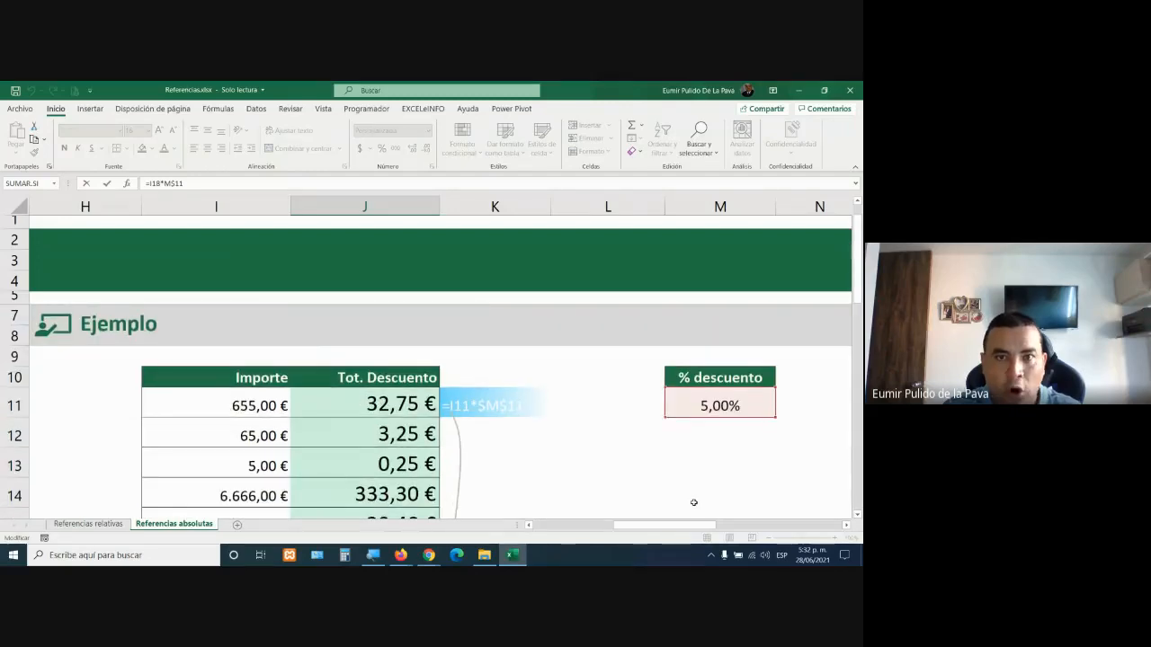
scroll(693, 502, down, 2)
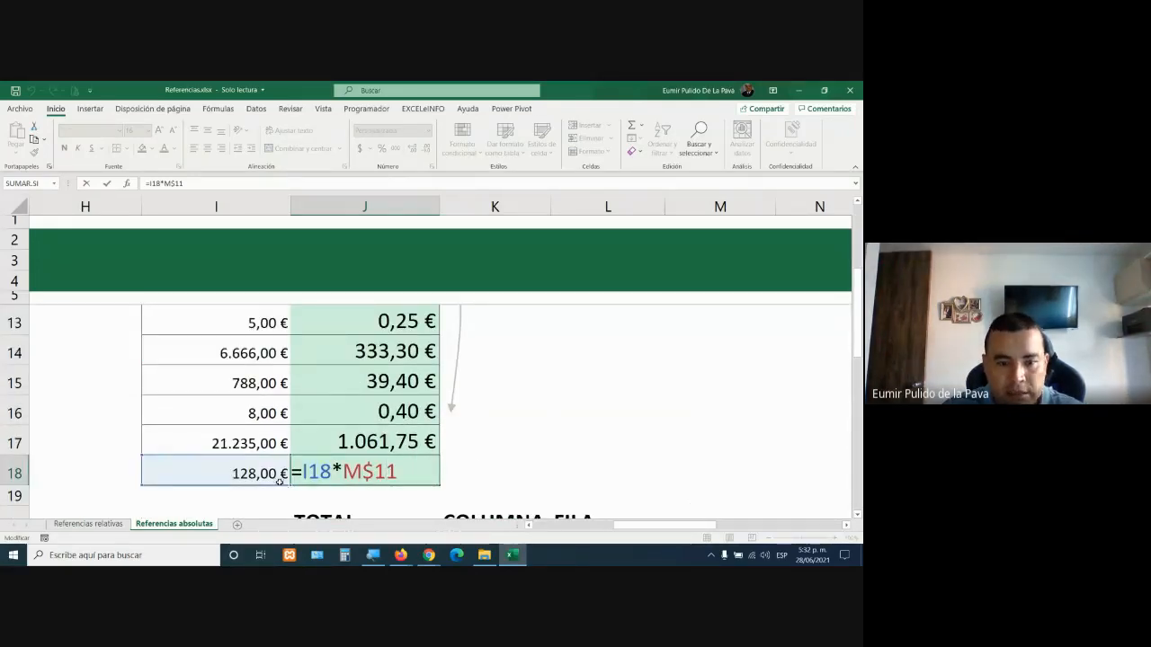
drag(343, 474, 407, 477)
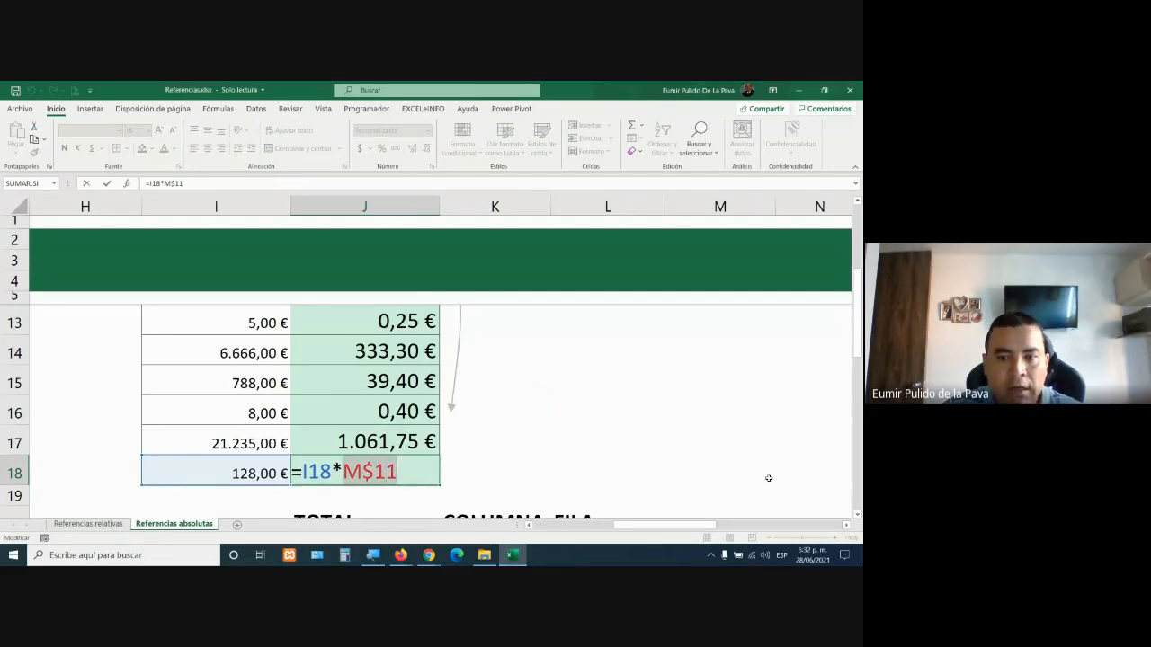
scroll(769, 478, up, 2)
scroll(769, 478, down, 1)
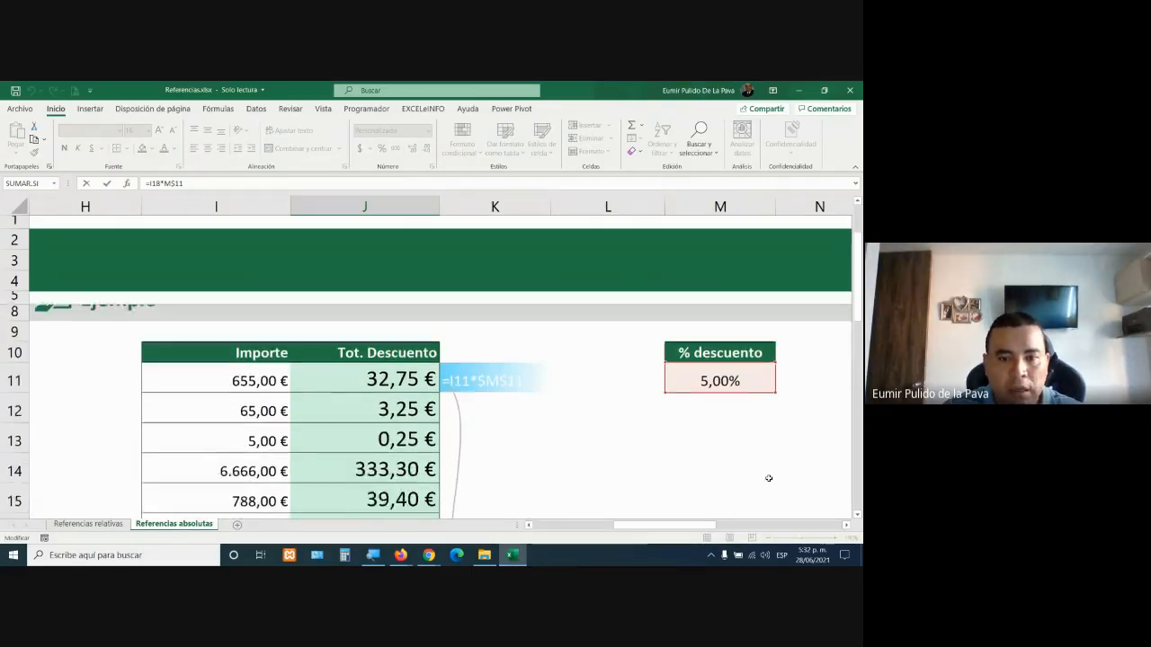
scroll(765, 476, down, 1)
Highlight REFERENCIA ABSOLUTA in the explanation's heading and check the in-call messages of the Google Meet call in Chrome
drag(665, 525, 488, 522)
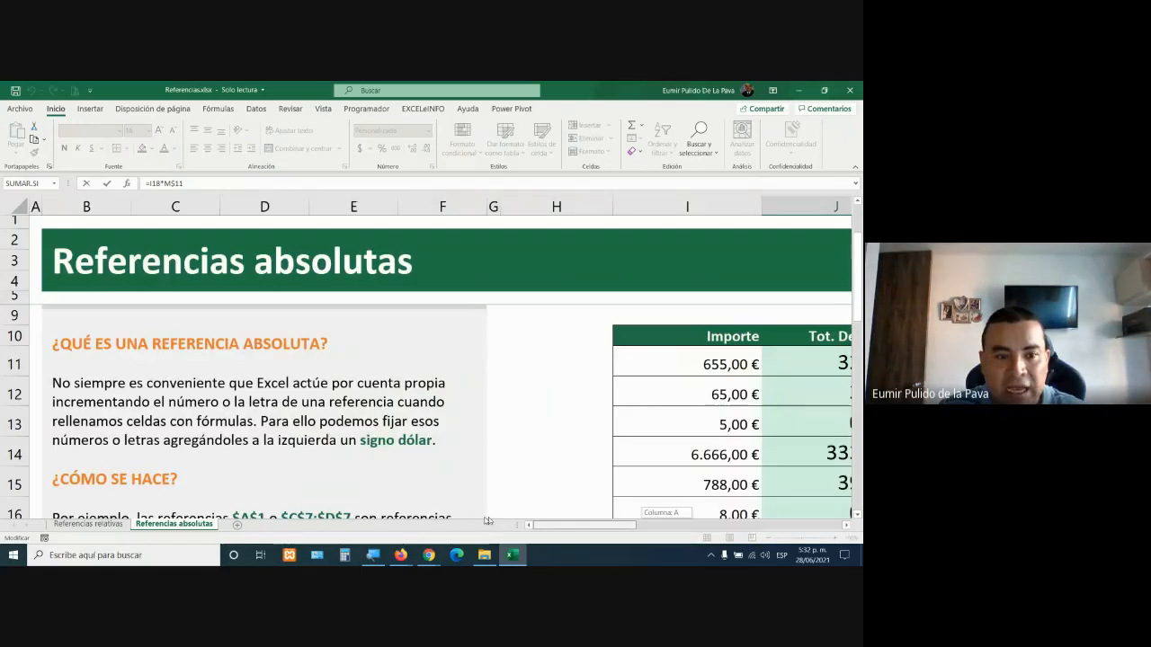
drag(152, 344, 289, 343)
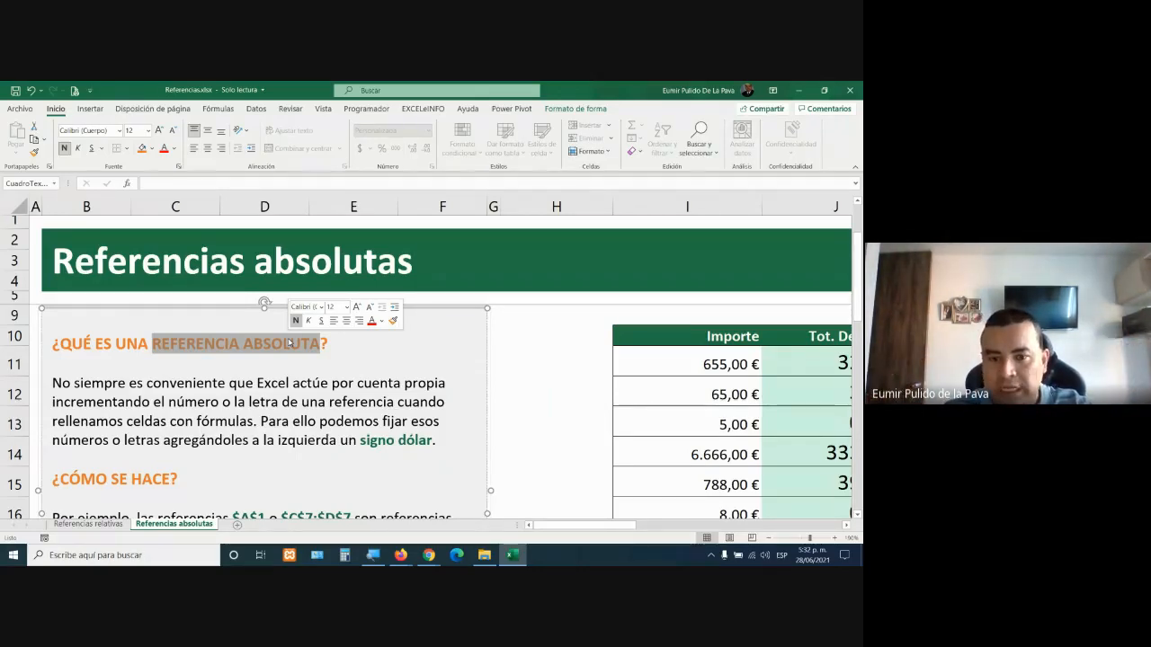
mouse_move(428, 554)
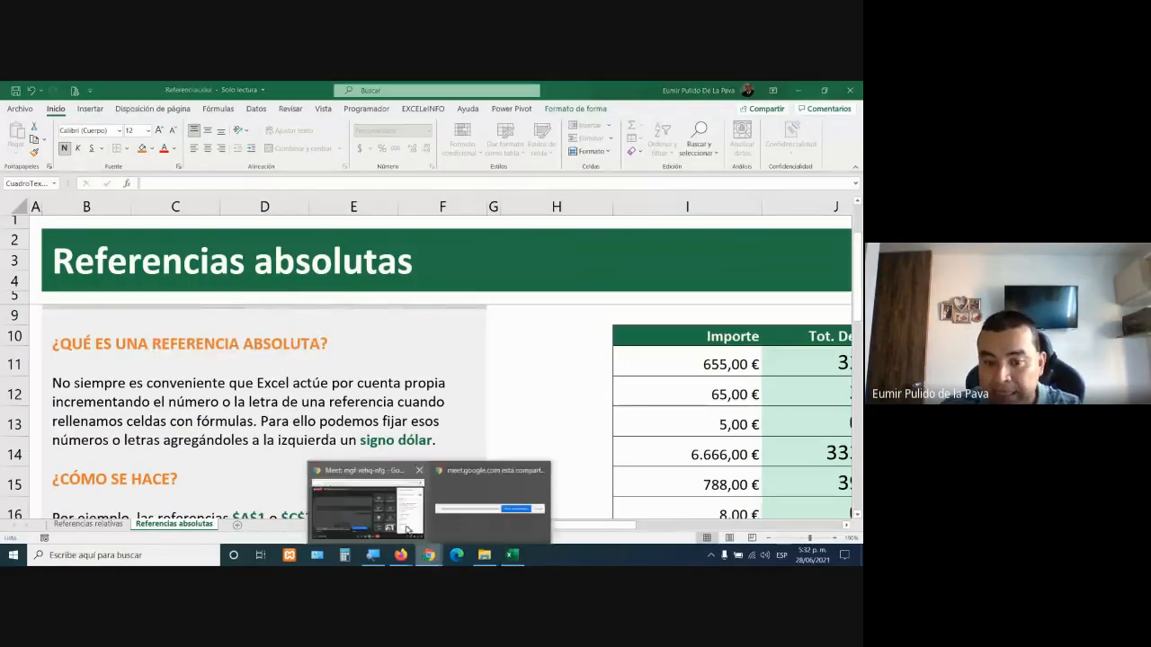
click(400, 513)
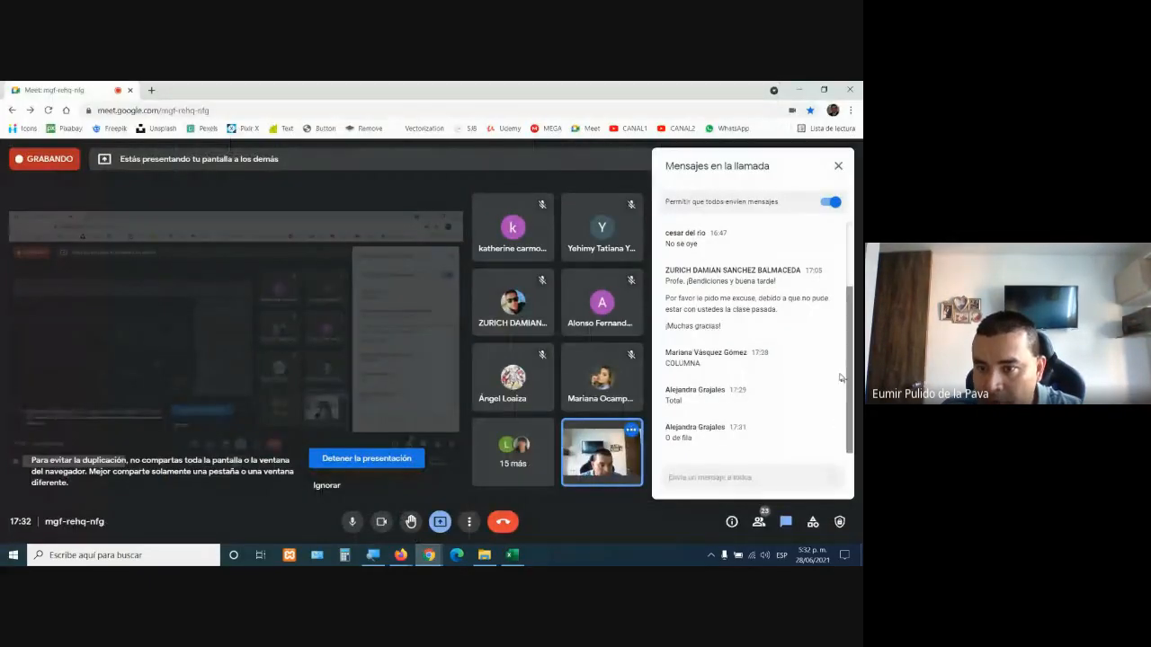
Return to the Excel workbook, change the J11 formula to =I11*$M$11 and fill it down through J18
click(512, 555)
drag(558, 528, 604, 528)
double_click(519, 365)
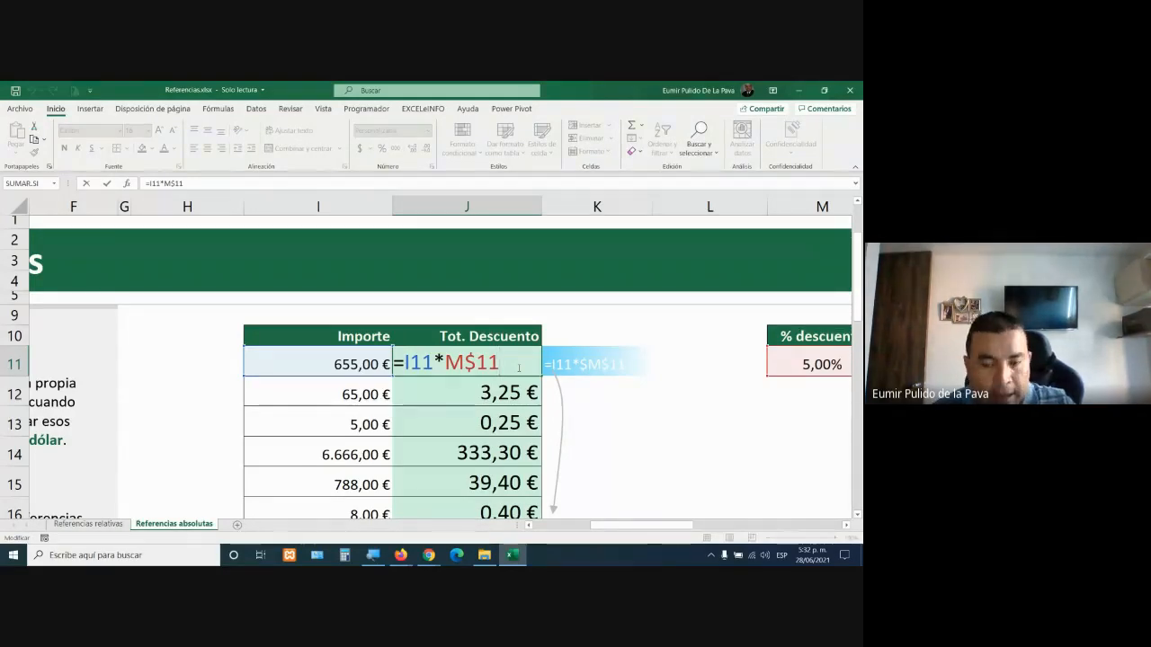
key(F4)
key(F4)
key(F4)
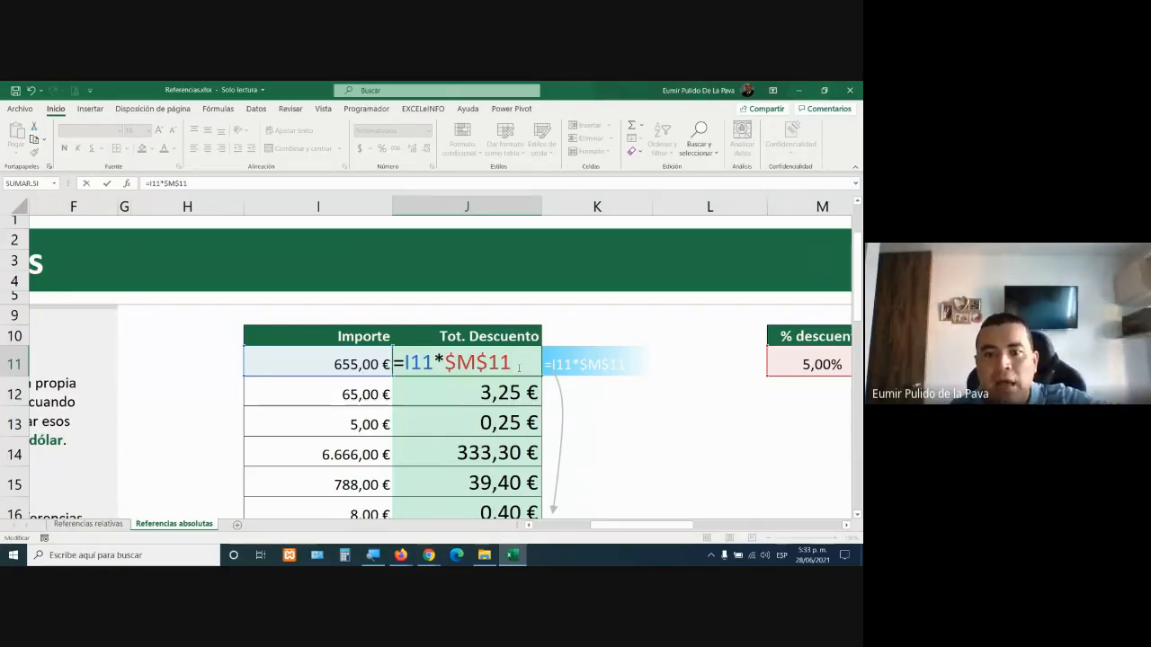
key(Return)
click(517, 364)
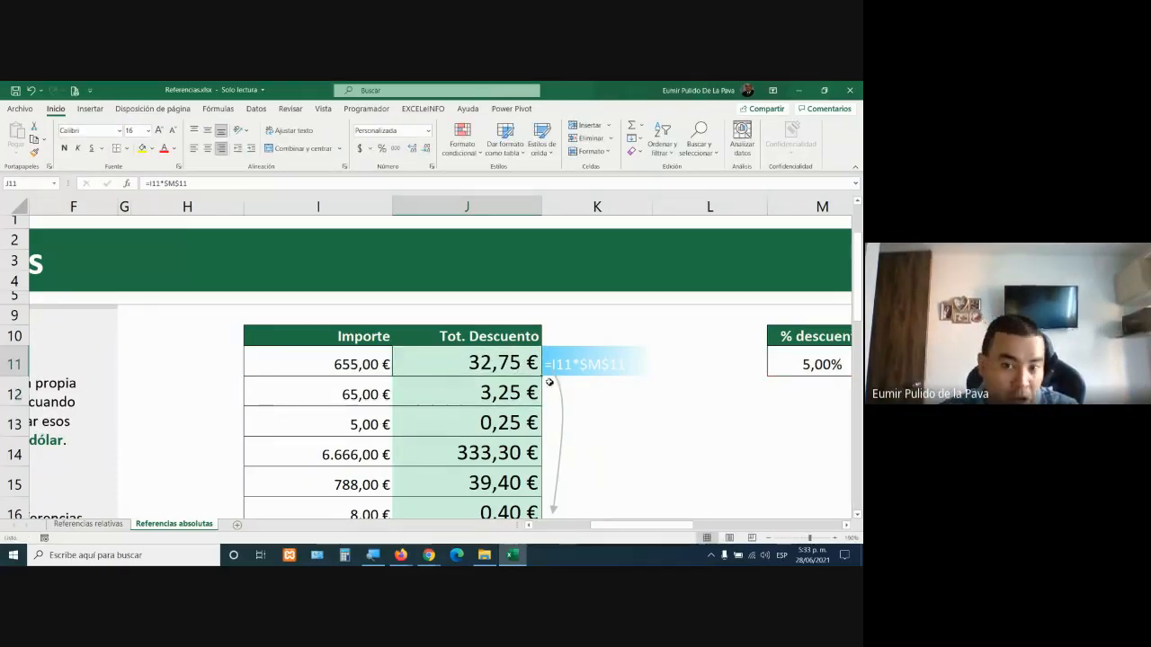
drag(544, 445, 552, 485)
Examine the copied formulas in J18, J17 and J16, comparing their $M$11 reference with the discount percentage cell
click(505, 479)
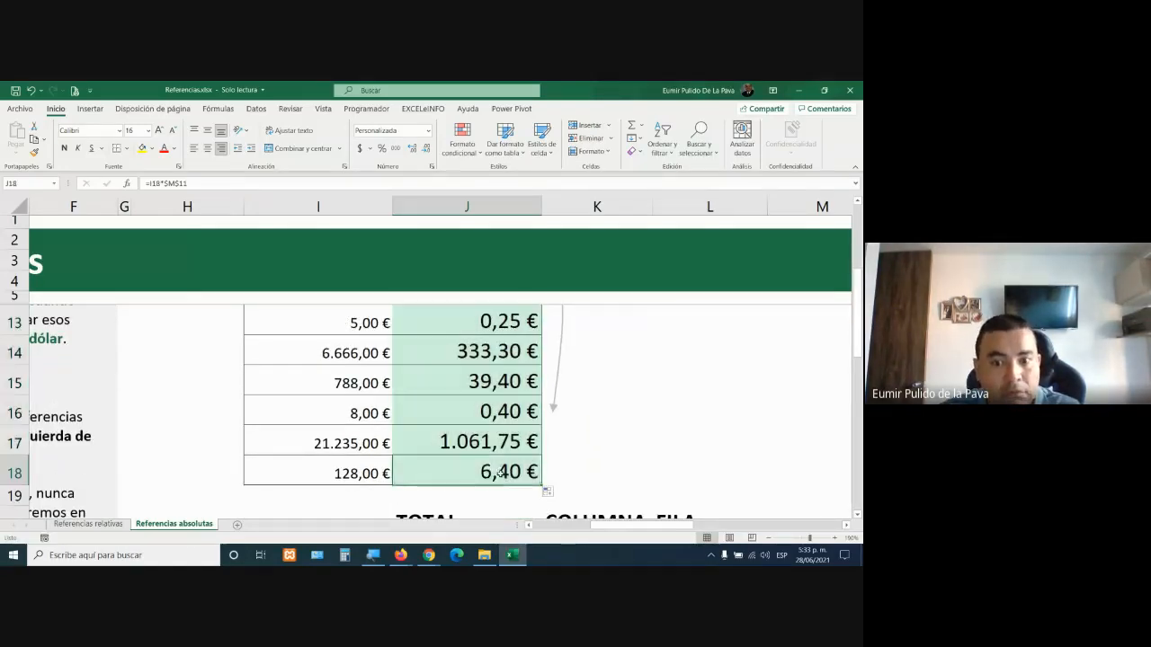
double_click(508, 476)
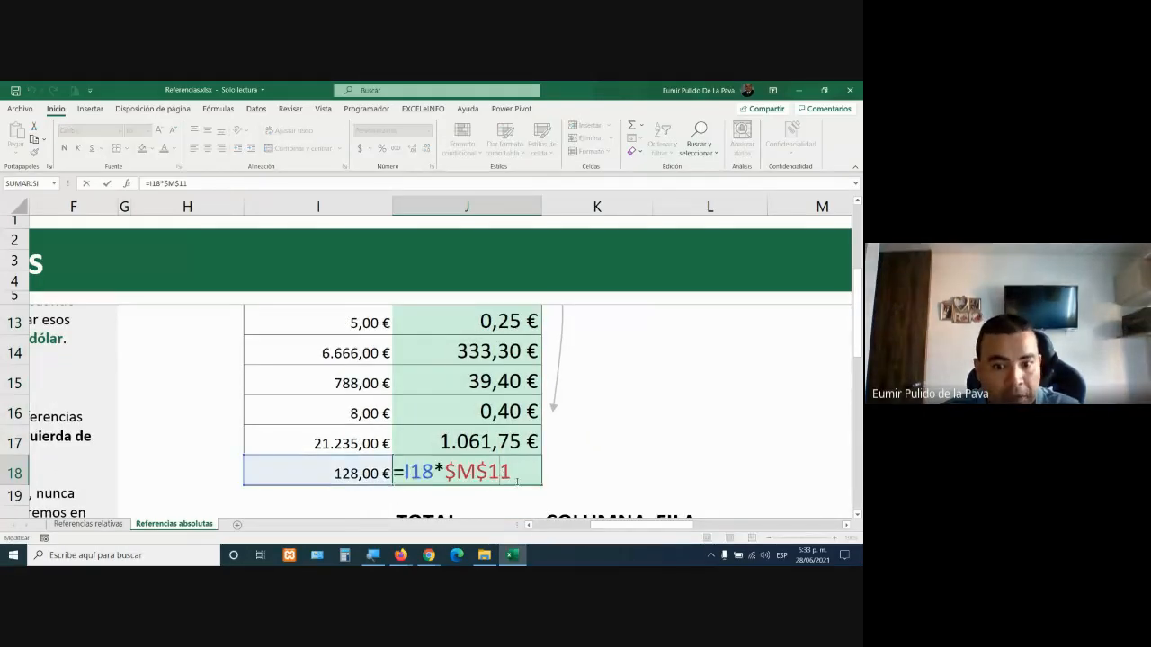
double_click(485, 440)
double_click(494, 413)
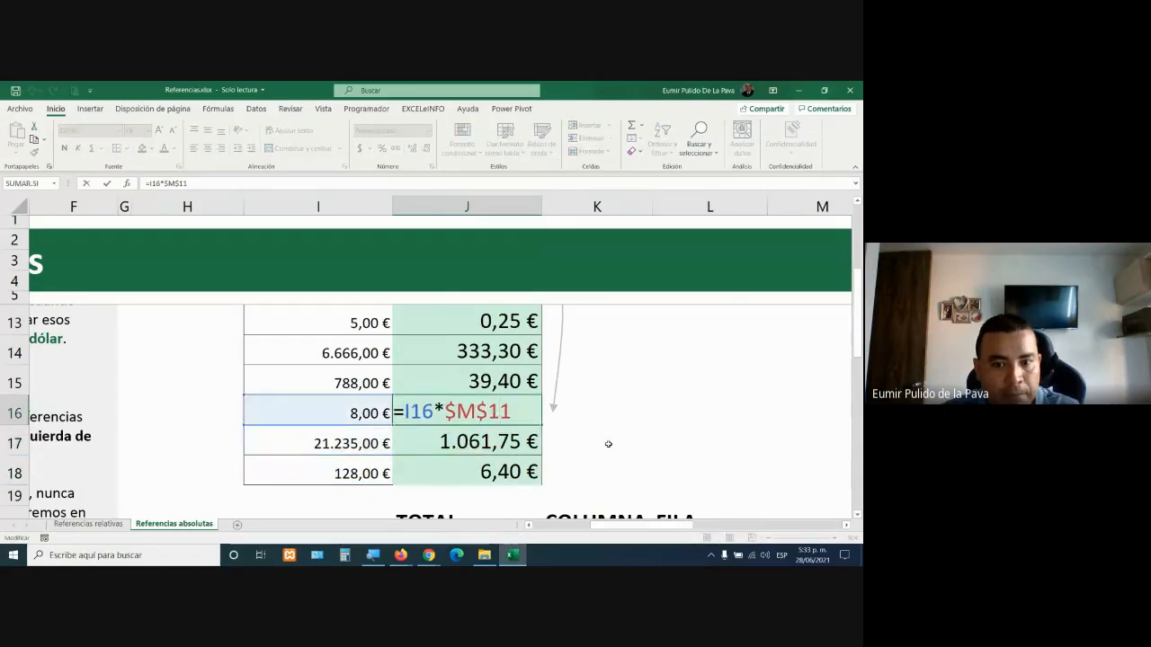
scroll(607, 444, up, 2)
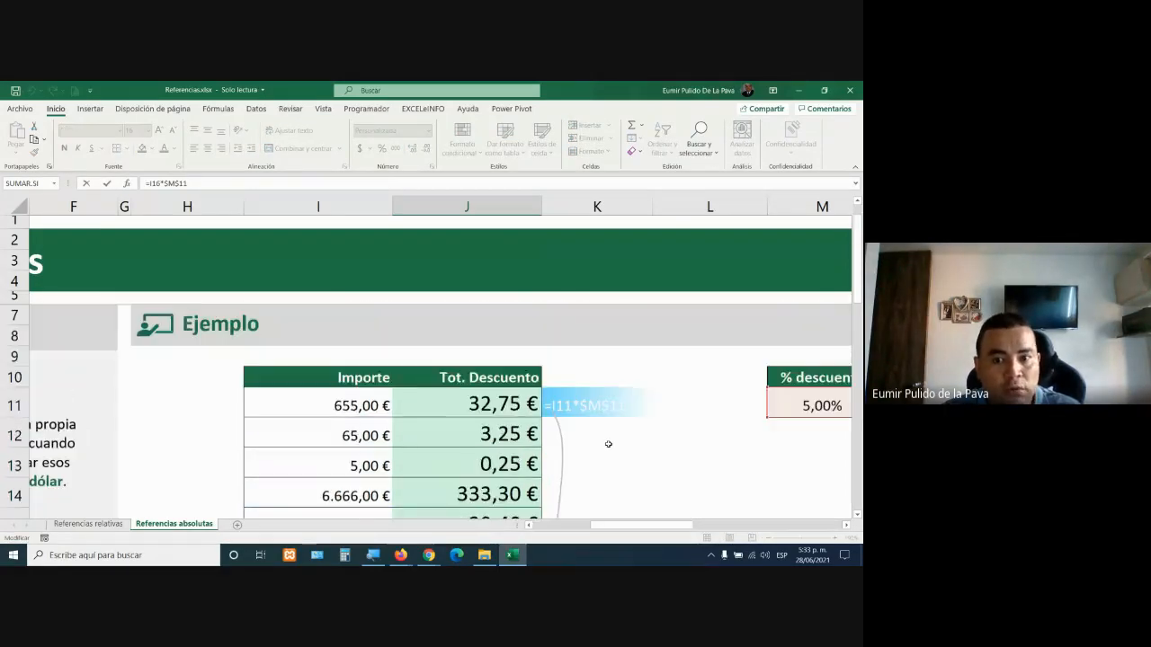
Cycle the discount reference in the J11 formula through its absolute, mixed and relative forms, and commit it as =I11*M$11
double_click(497, 401)
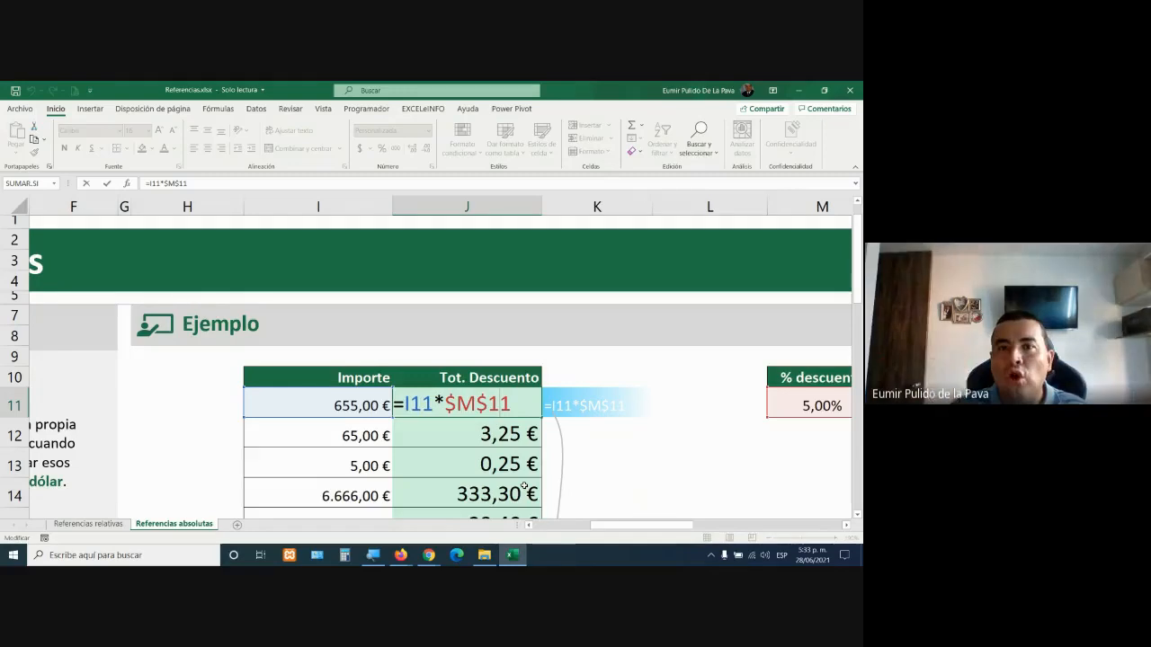
key(F4)
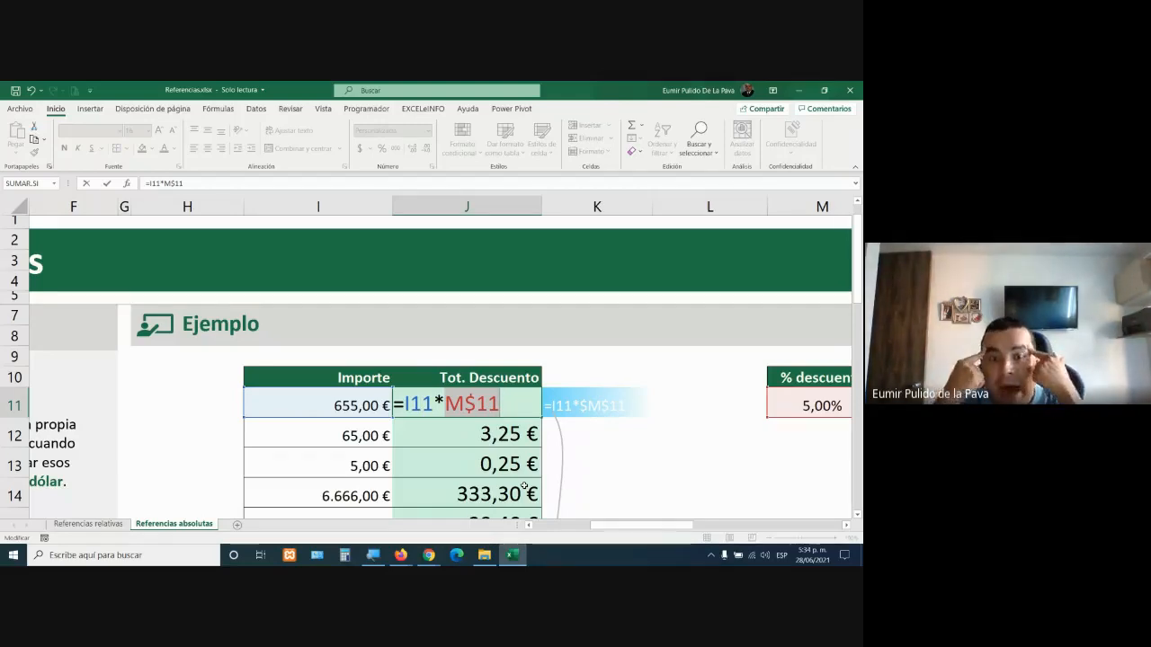
key(F4)
key(F4)
key(F4)
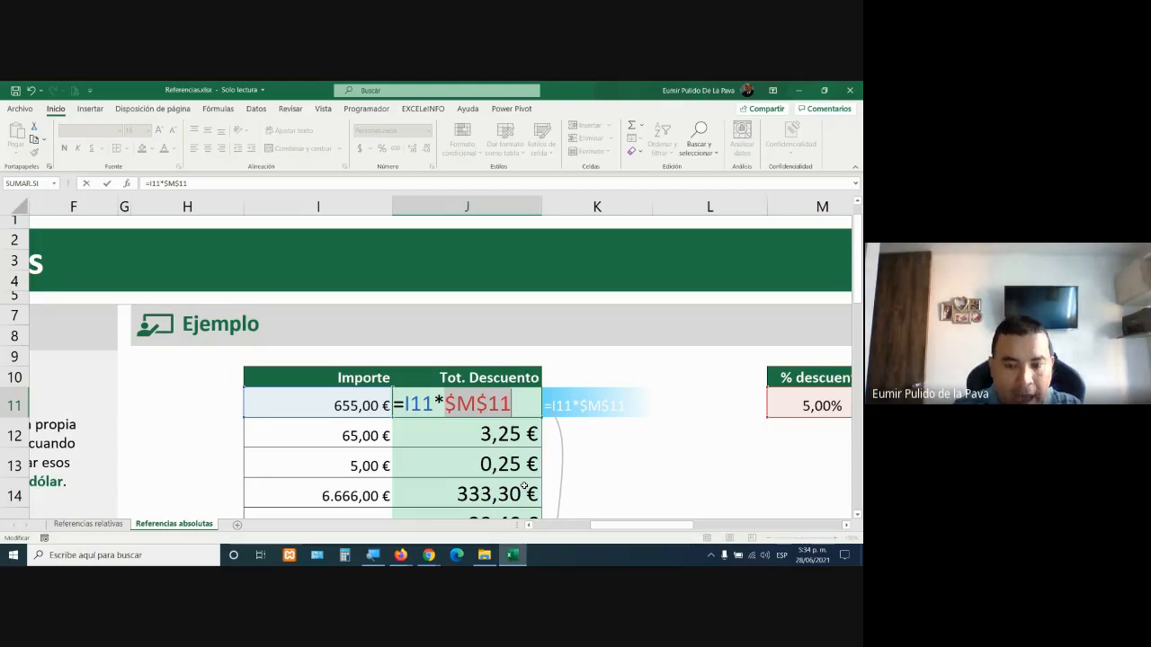
key(F4)
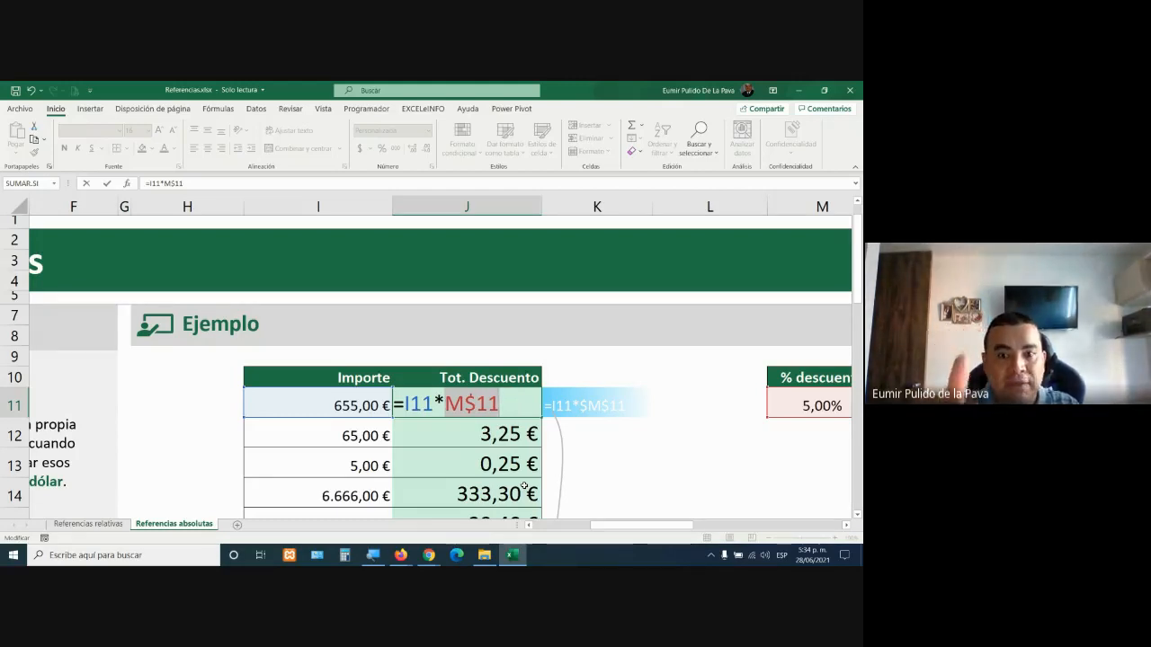
key(F4)
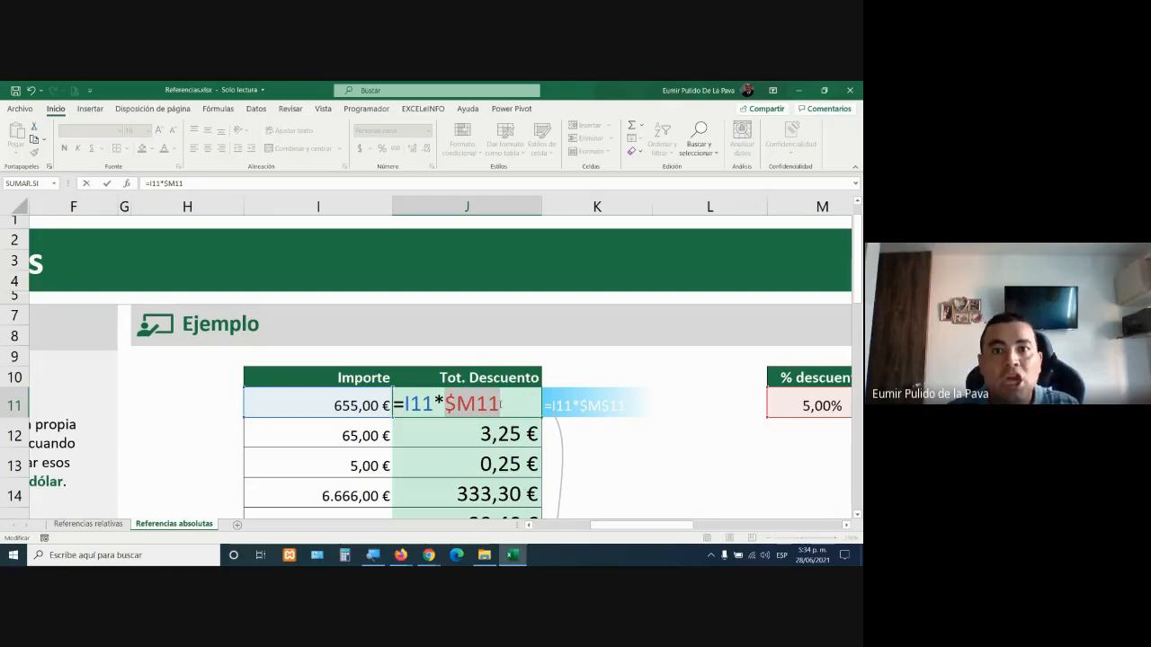
key(F4)
key(F4)
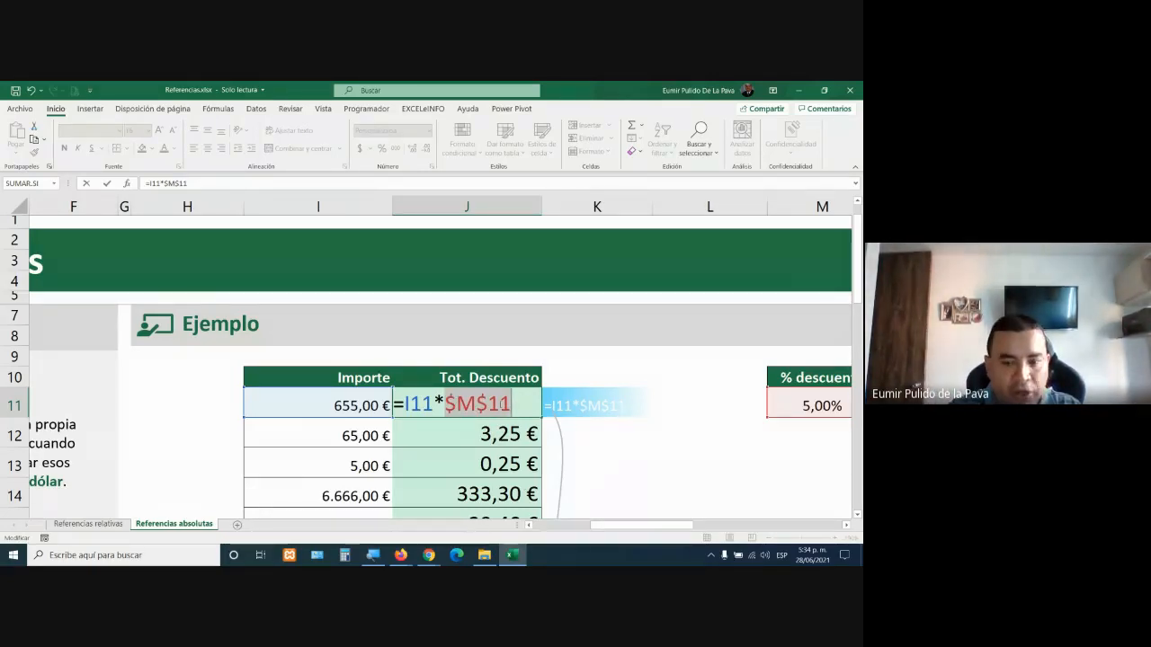
key(F4)
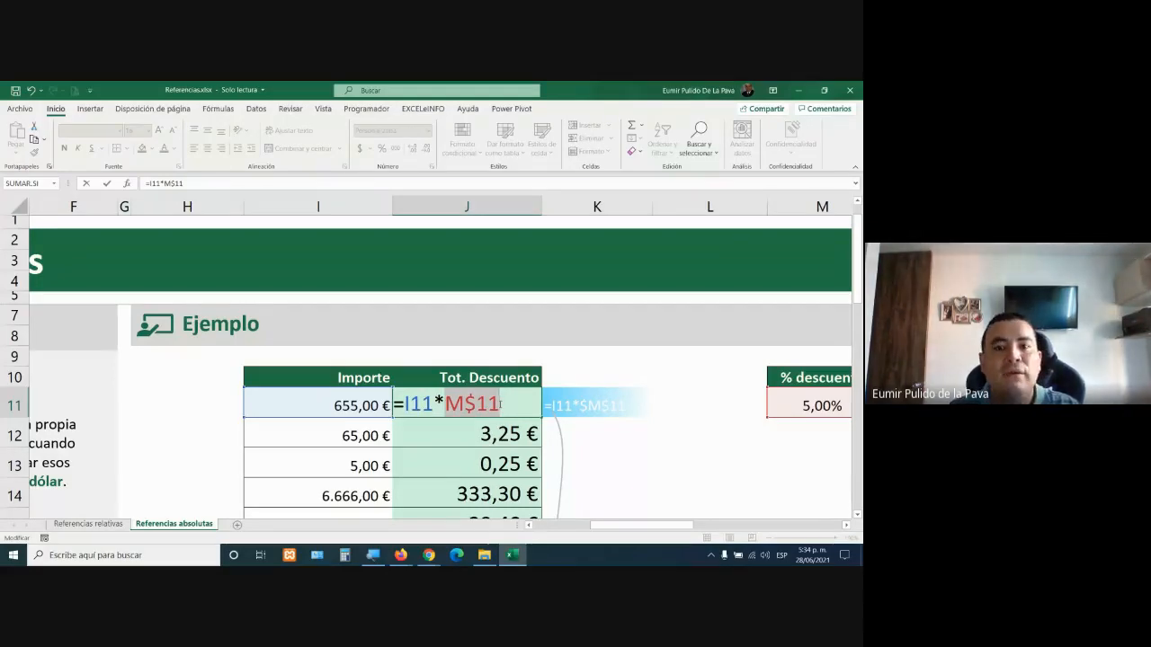
key(Return)
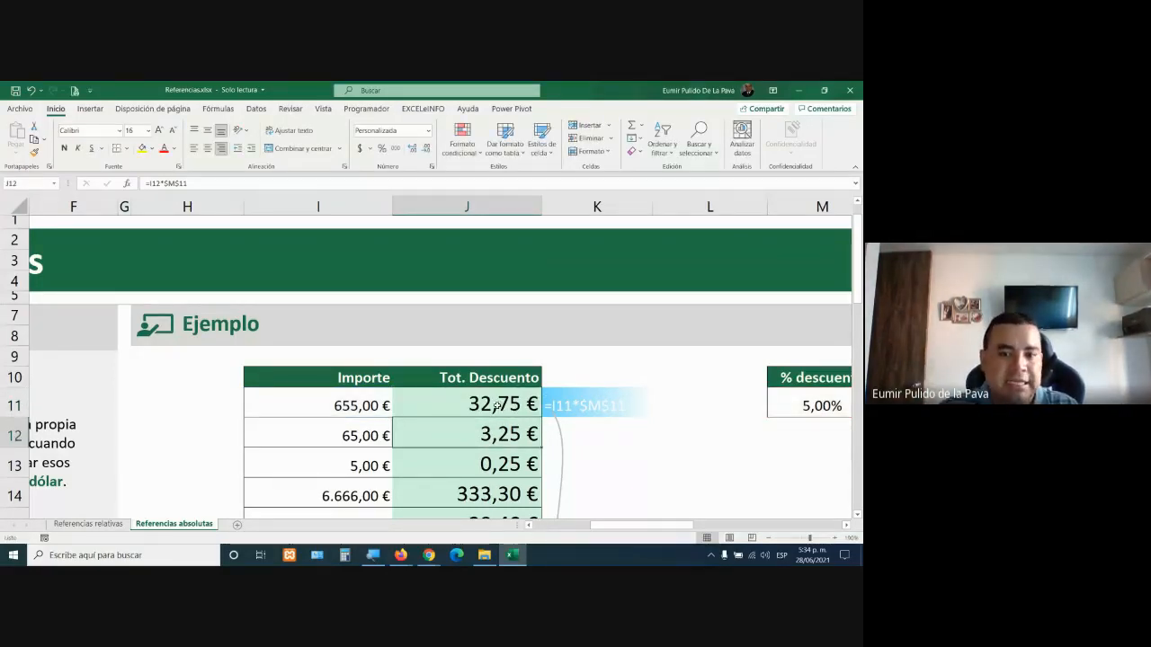
Fill the J11 discount formula down through J18
click(499, 404)
drag(541, 419, 517, 477)
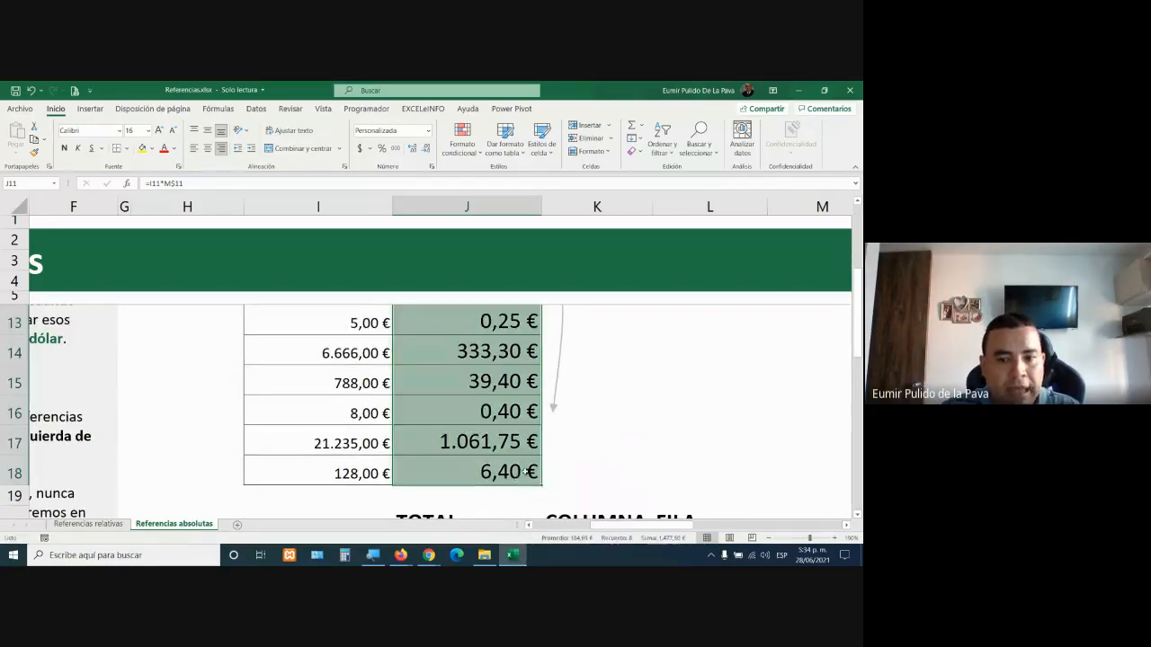
scroll(525, 471, up, 2)
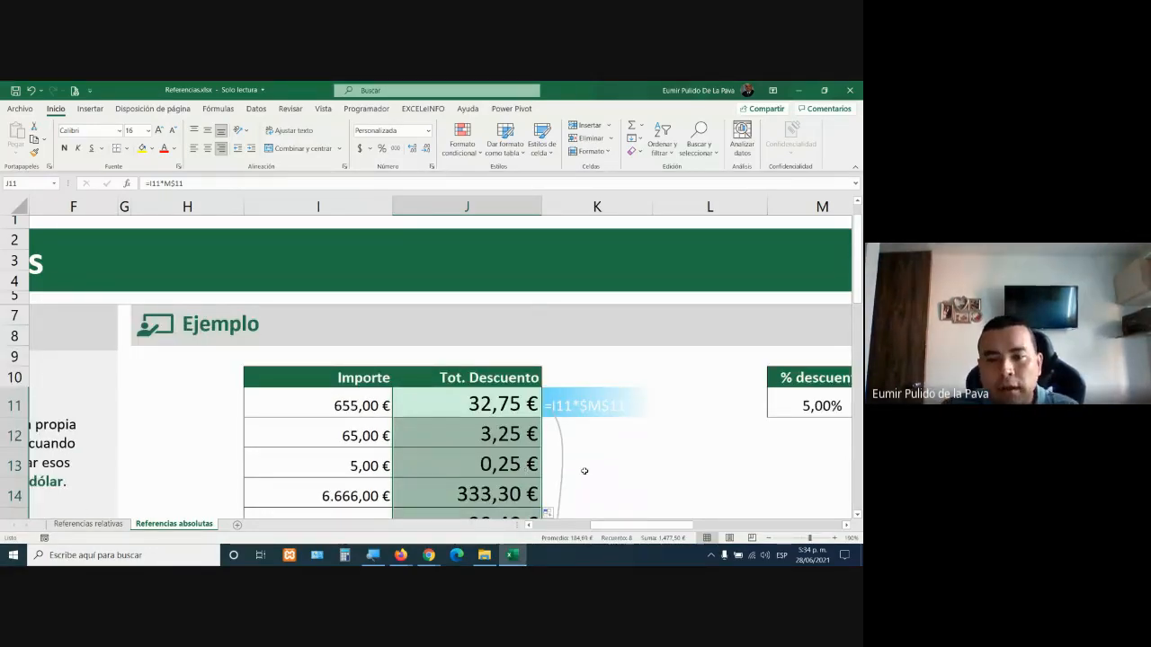
Highlight the TOTAL, COLUMNA and FILA labels in J20:L20 to review which parts of a reference can be locked
scroll(585, 471, down, 3)
drag(456, 431, 662, 434)
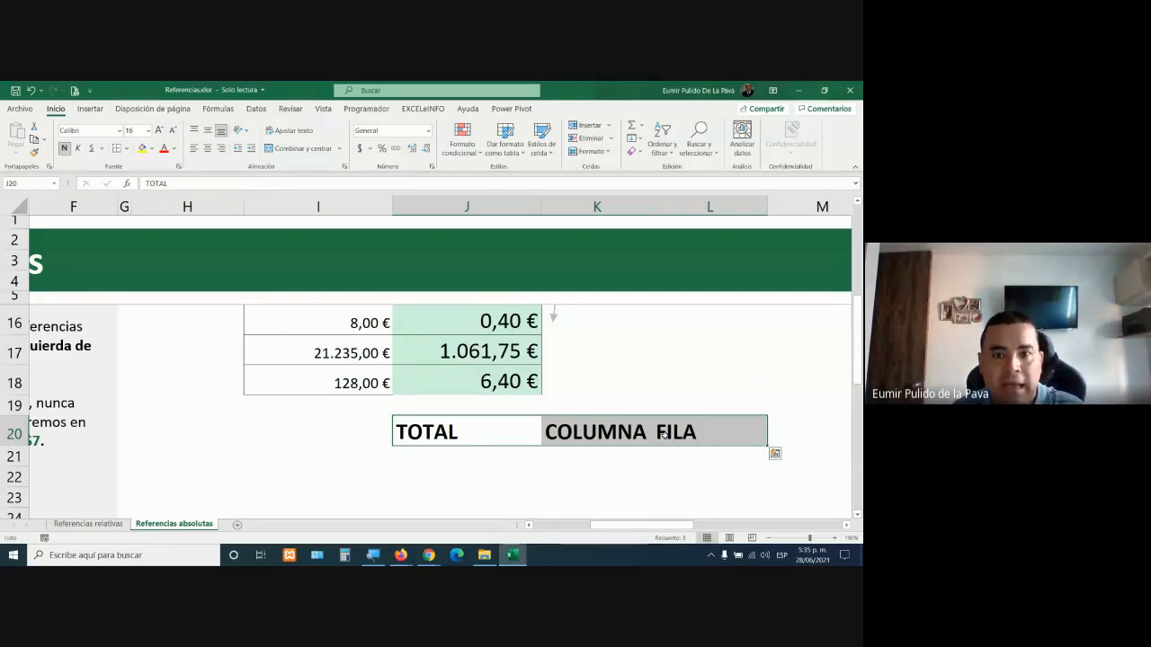
scroll(853, 495, up, 2)
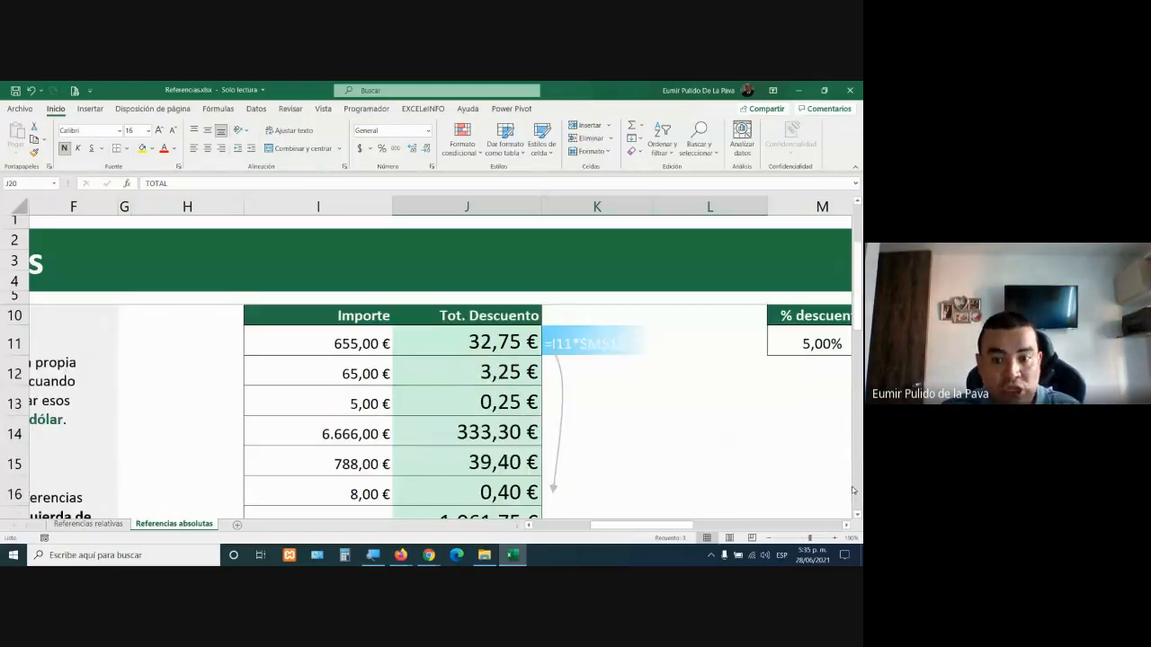
Fill the discount percentage cell M11 with yellow
scroll(545, 344, right, 3)
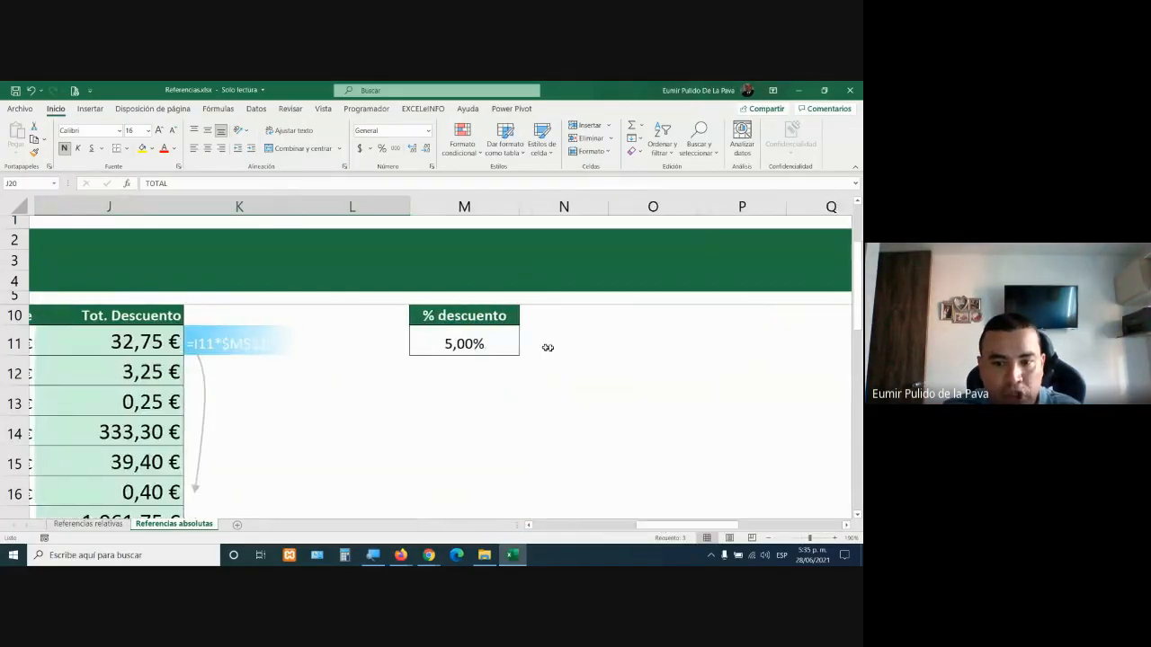
click(469, 344)
click(142, 149)
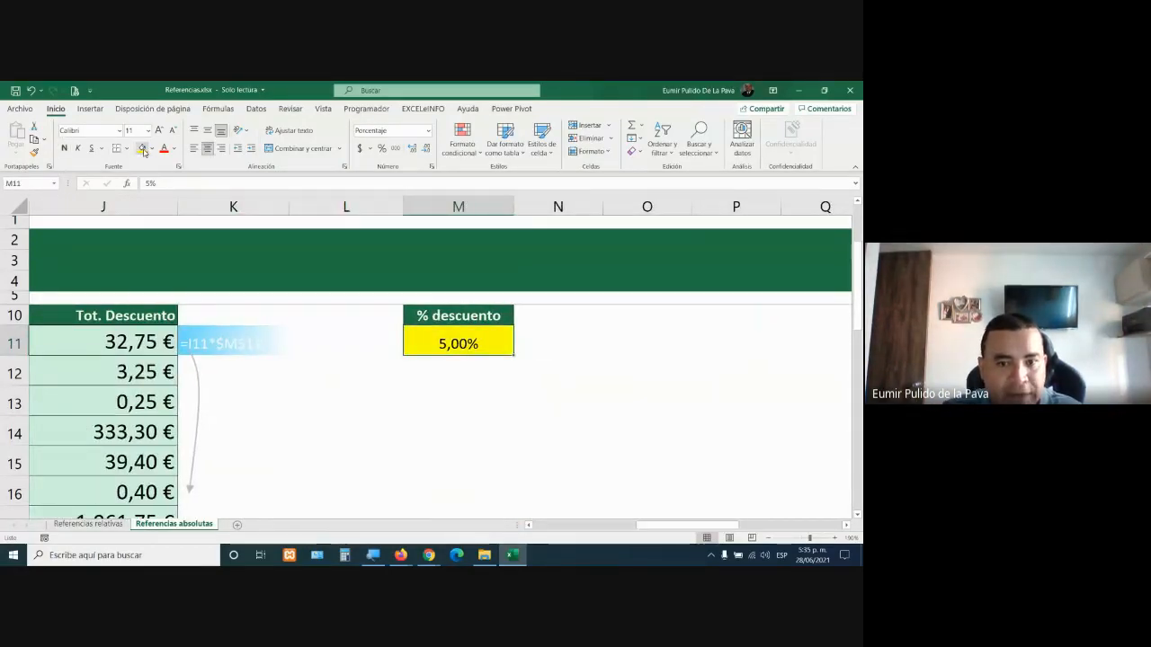
Highlight row 11 and the $11 part of the J11 formula to show the locked row
click(15, 344)
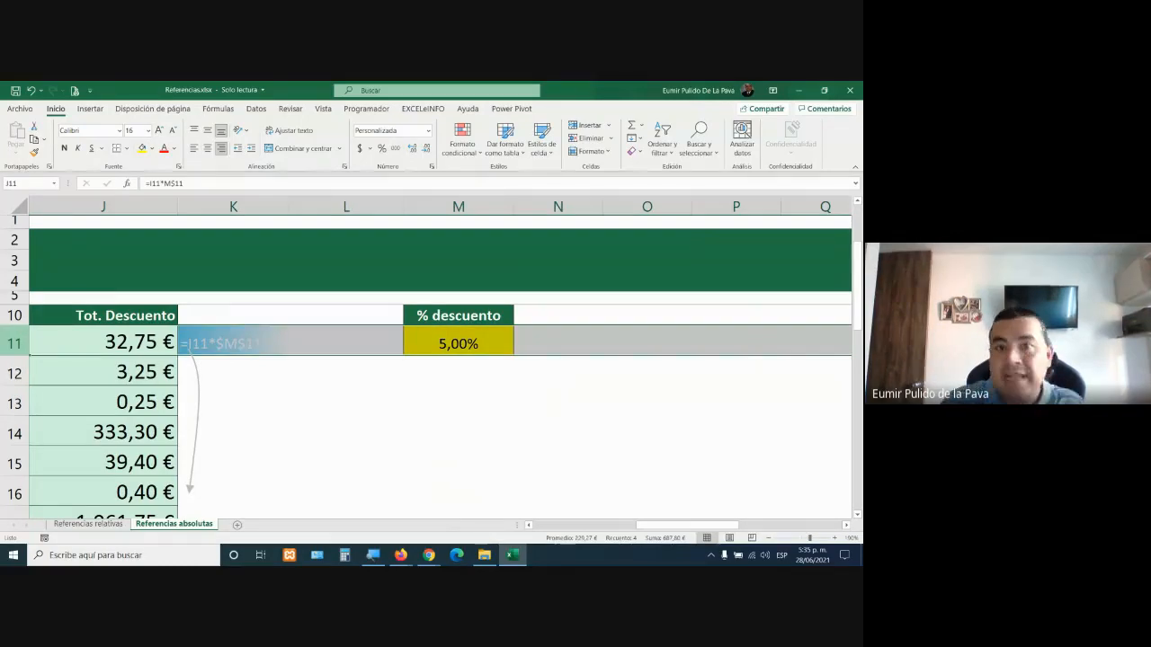
key(F2)
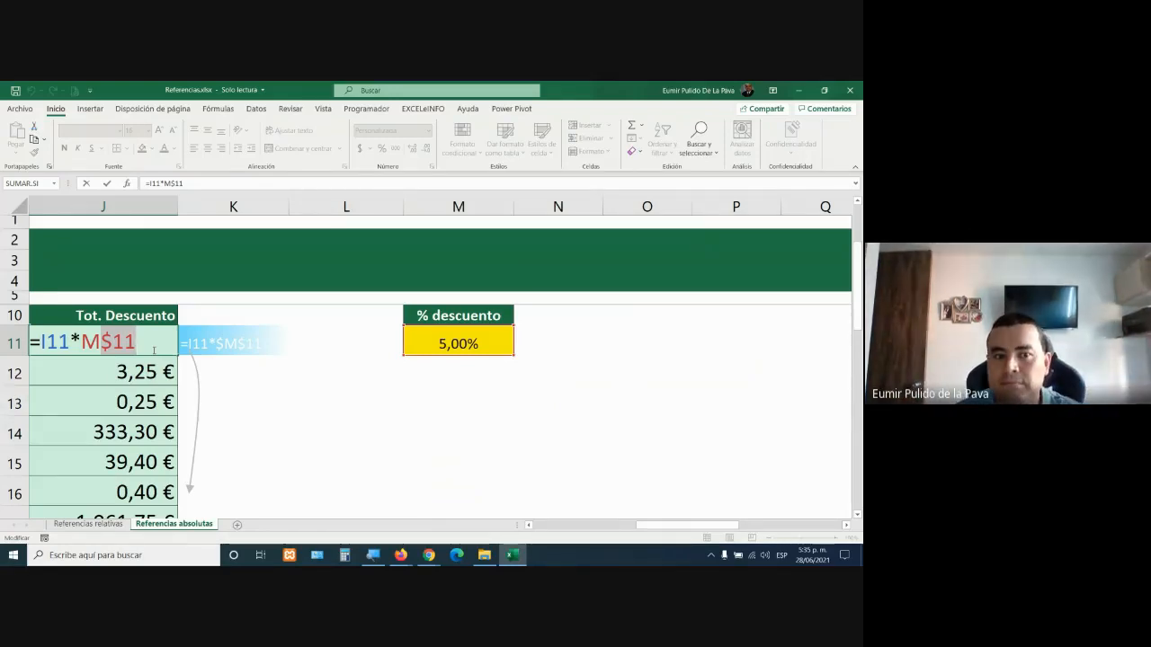
key(Return)
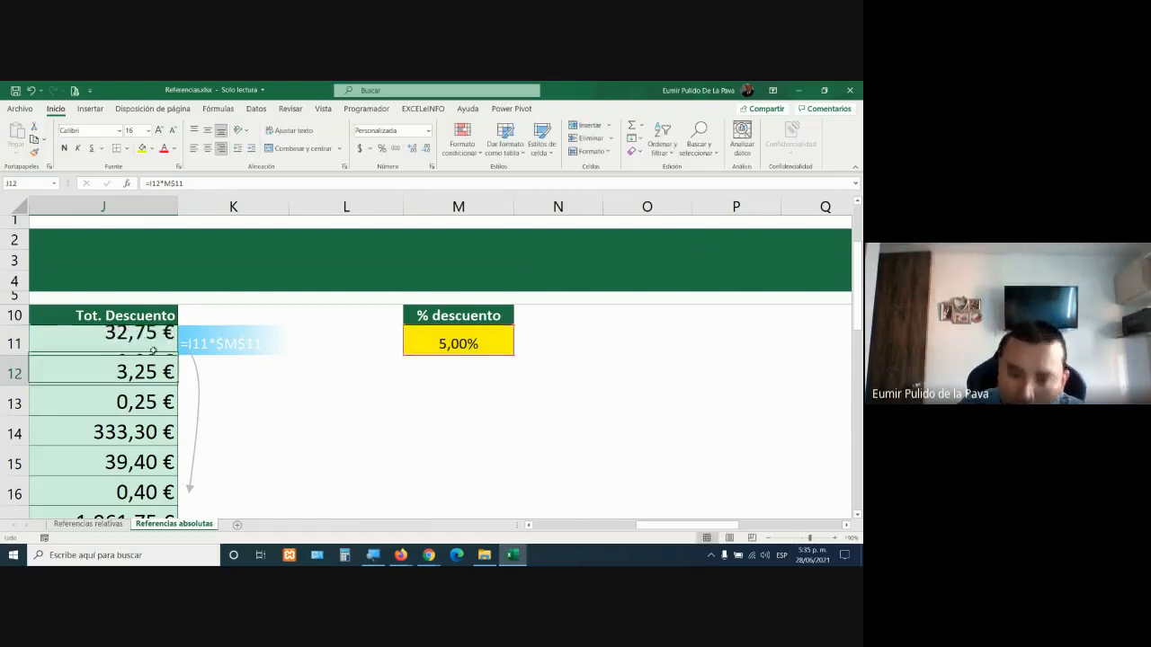
Switch to the Google Meet call in Chrome, check the in-call messages and turn off the camera
mouse_move(429, 555)
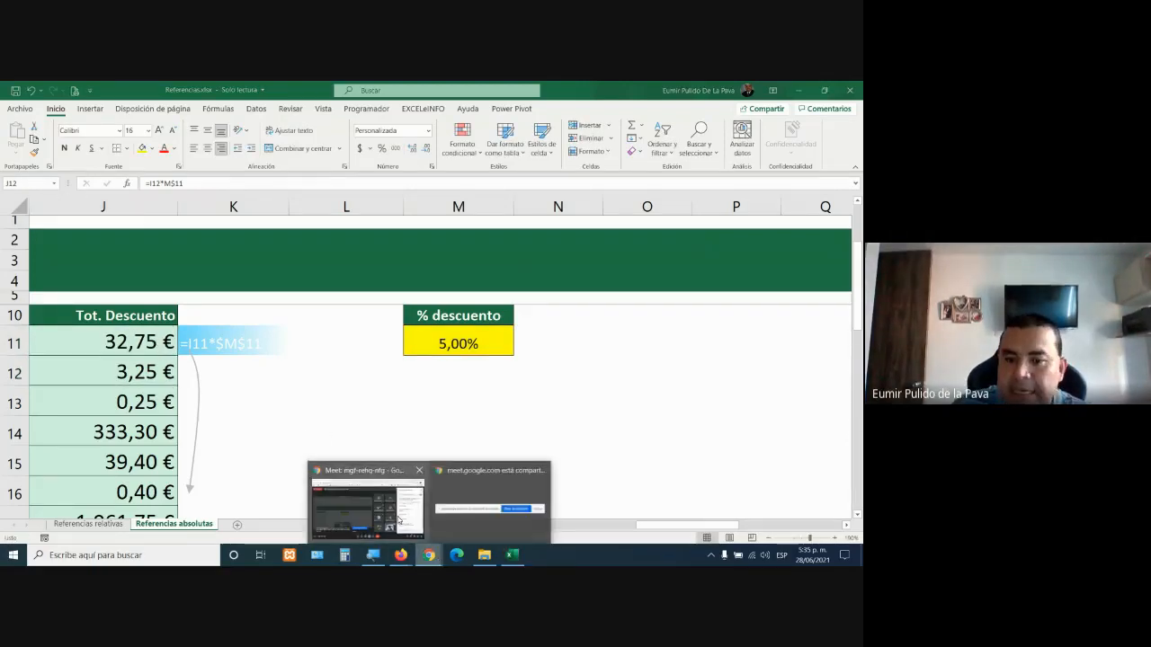
click(399, 519)
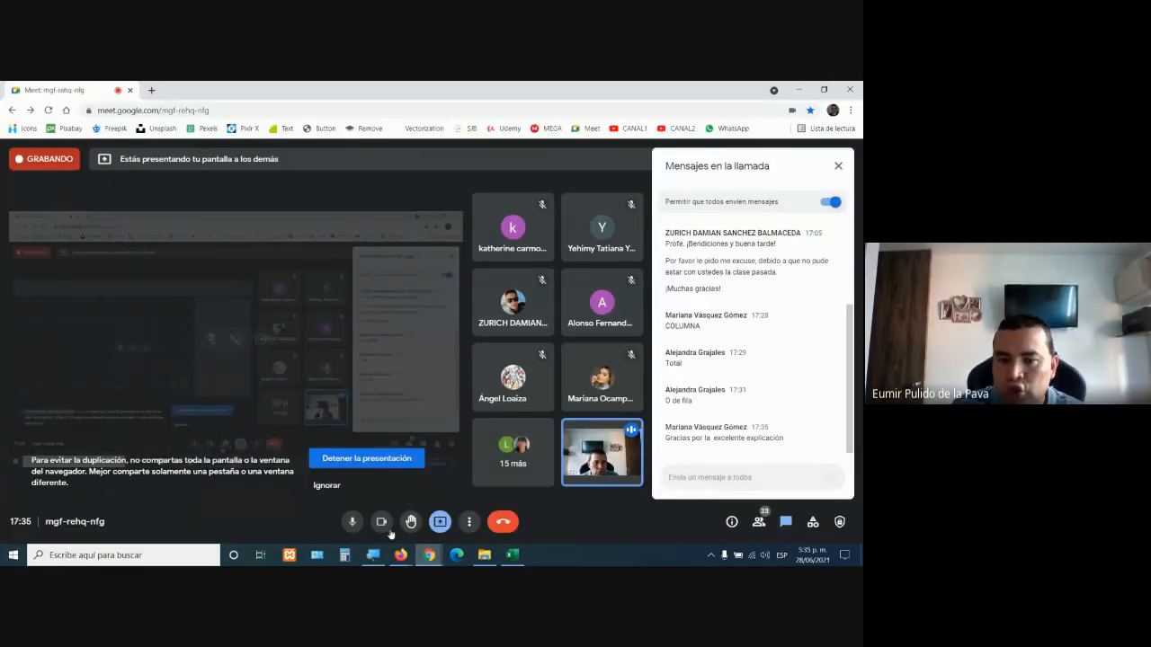
click(381, 523)
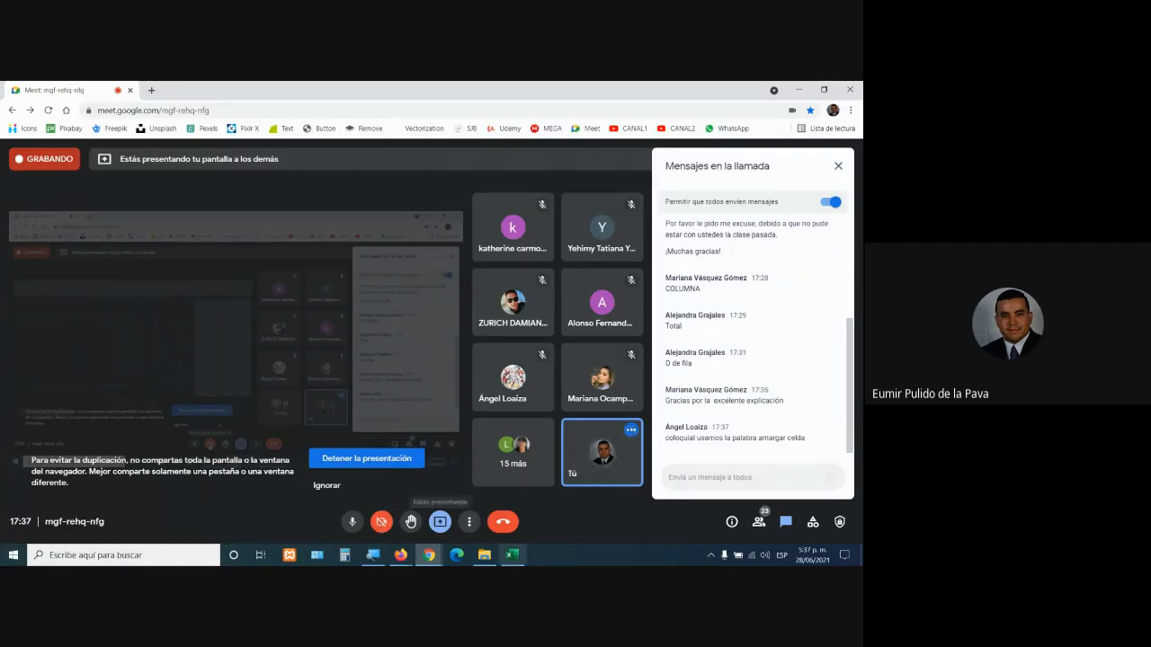
In File Explorer, go to Documentos > MEMORIA > EXCEL MATERIAL > MANEJO INTERMEDIO, and open Tabla.xlsx from the RA-02 folder in Excel
click(483, 555)
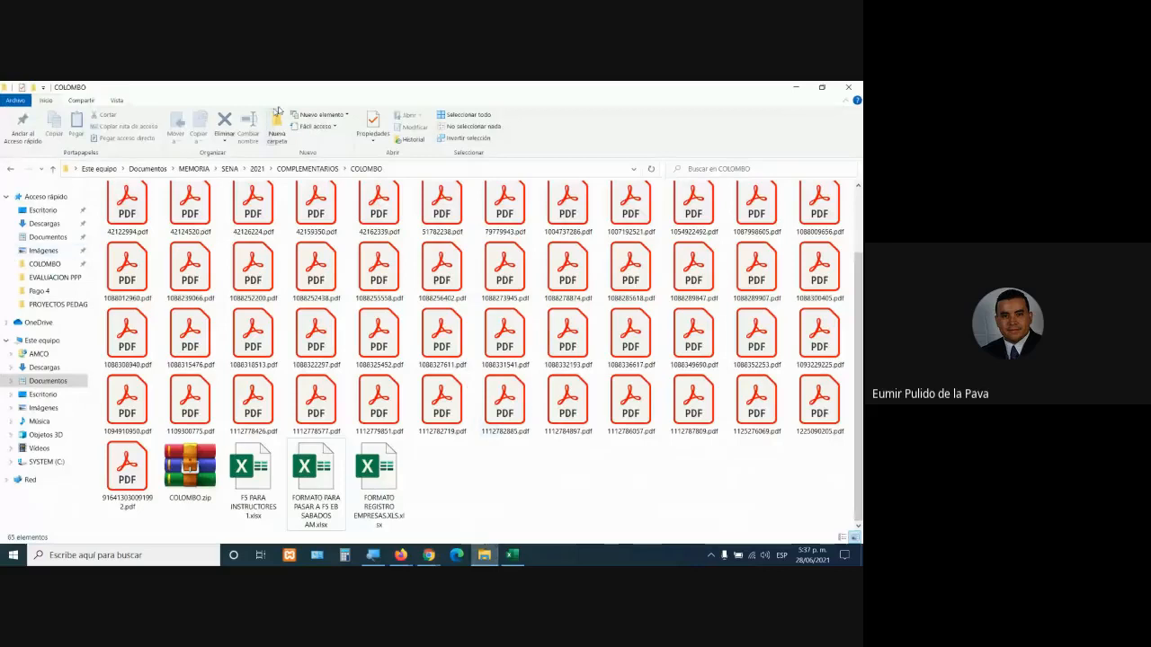
click(148, 169)
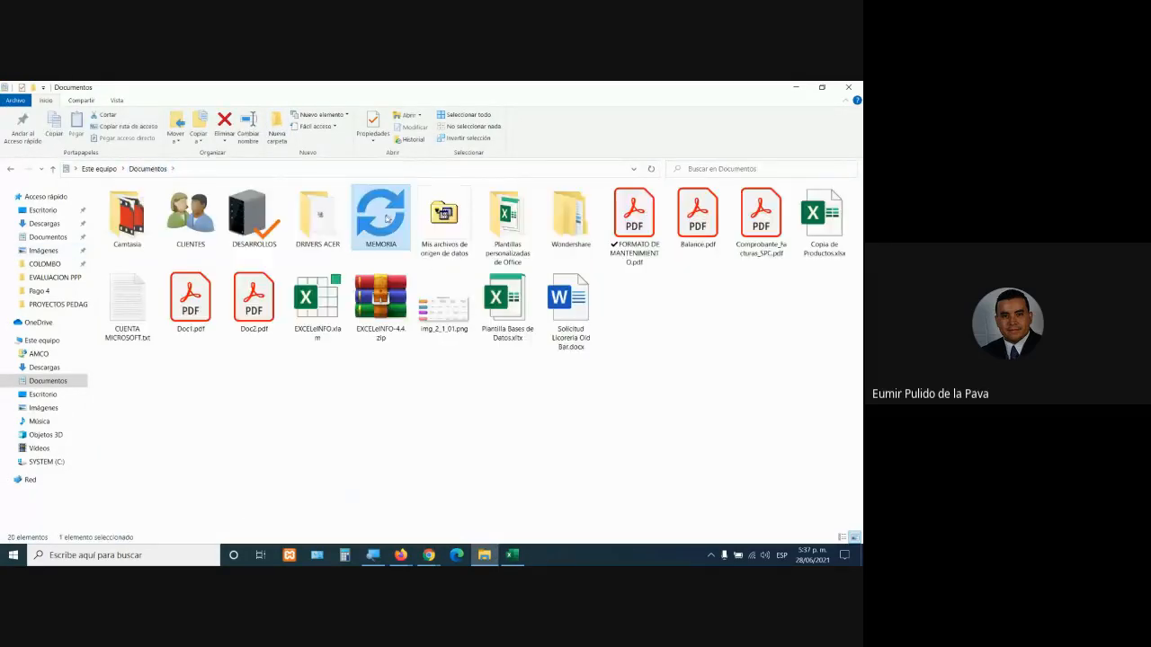
double_click(386, 220)
double_click(448, 237)
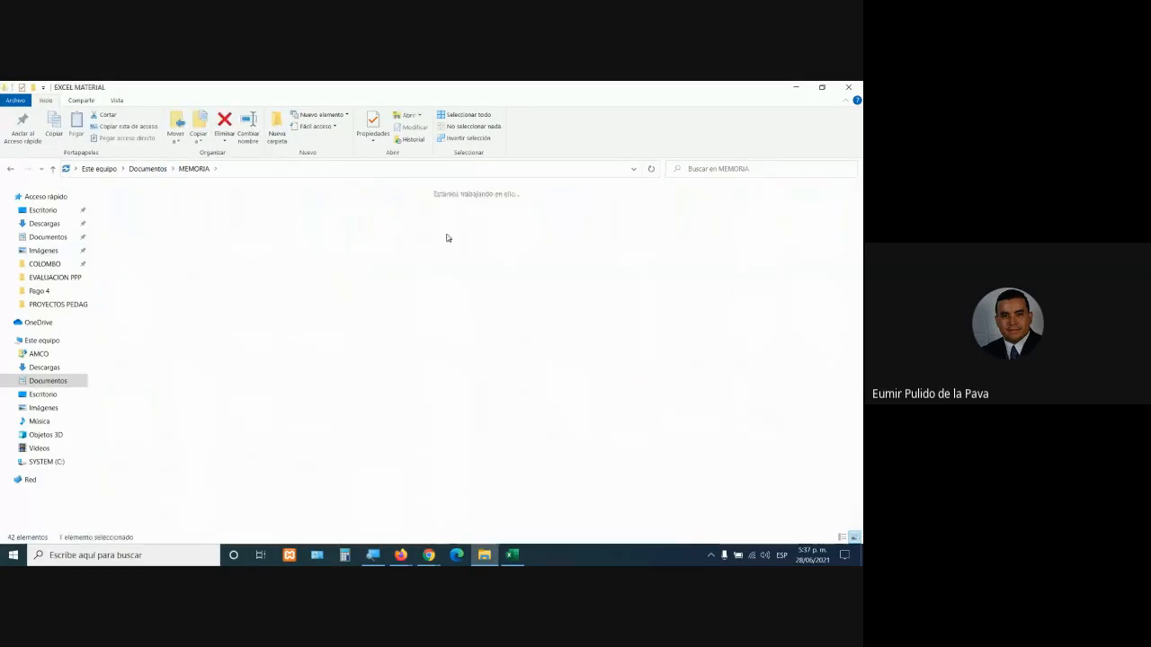
double_click(316, 220)
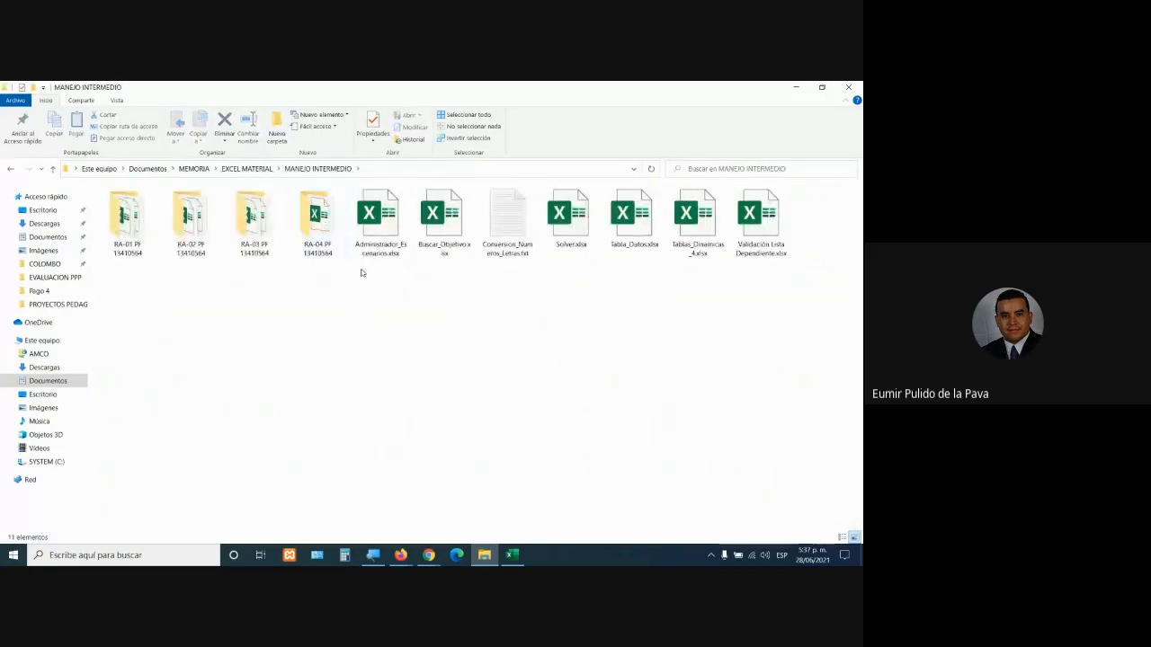
double_click(189, 236)
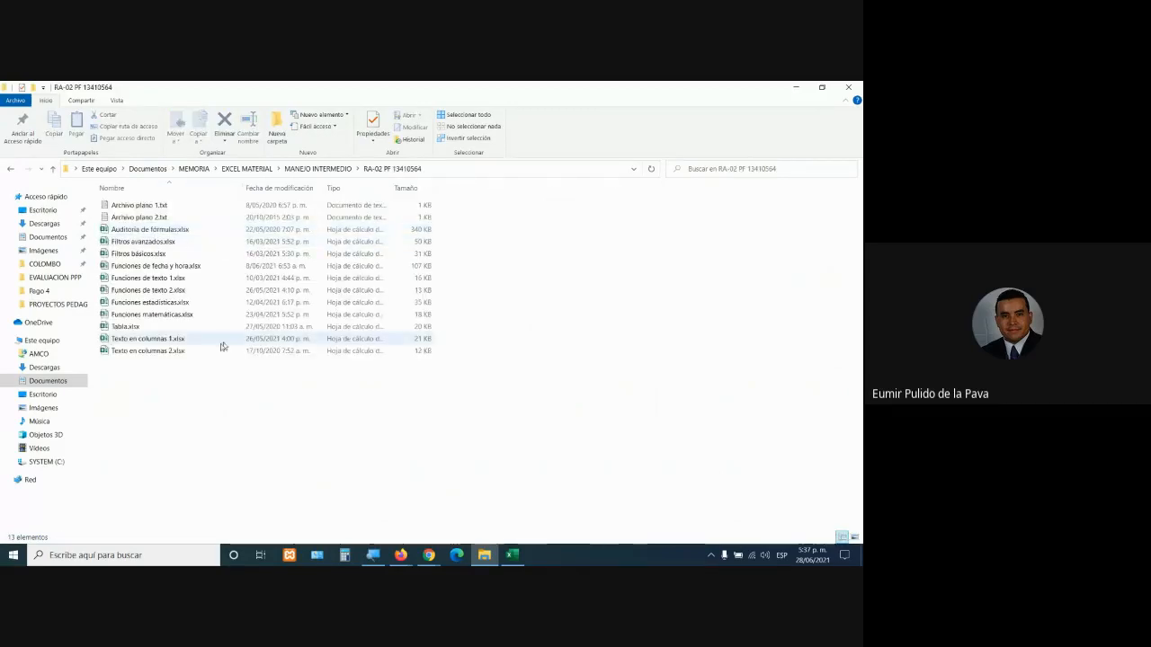
click(149, 328)
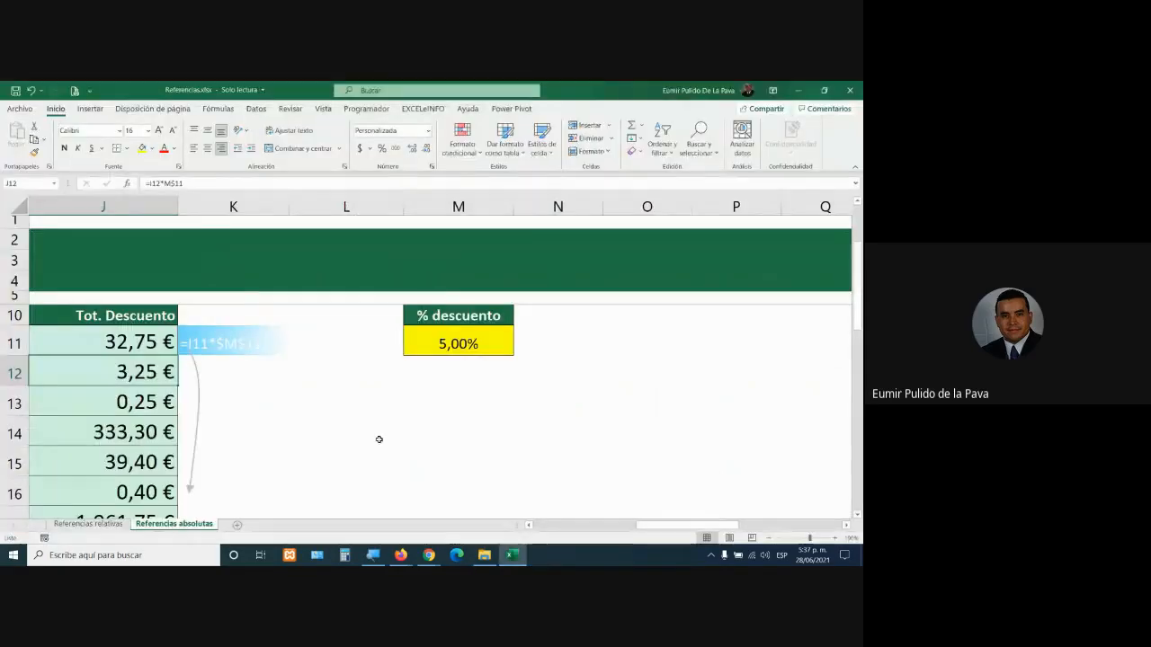
click(379, 440)
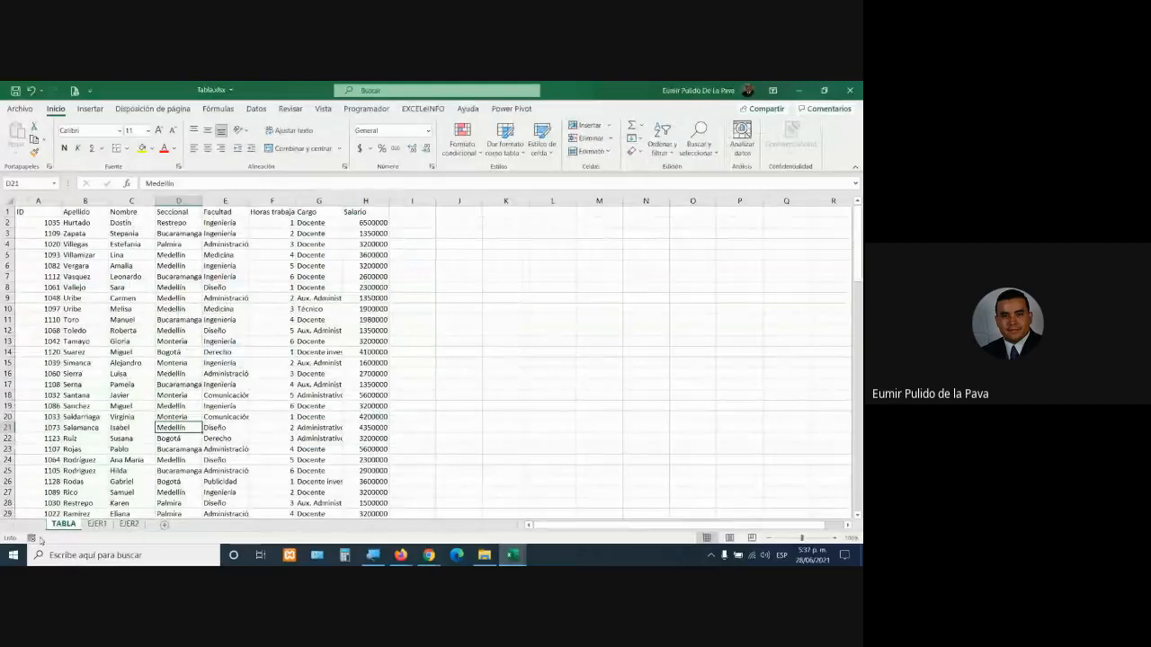
Look through the EJER1 and EJER2 sheets and widen the ALIMENTOS column on EJER2
click(97, 524)
click(127, 525)
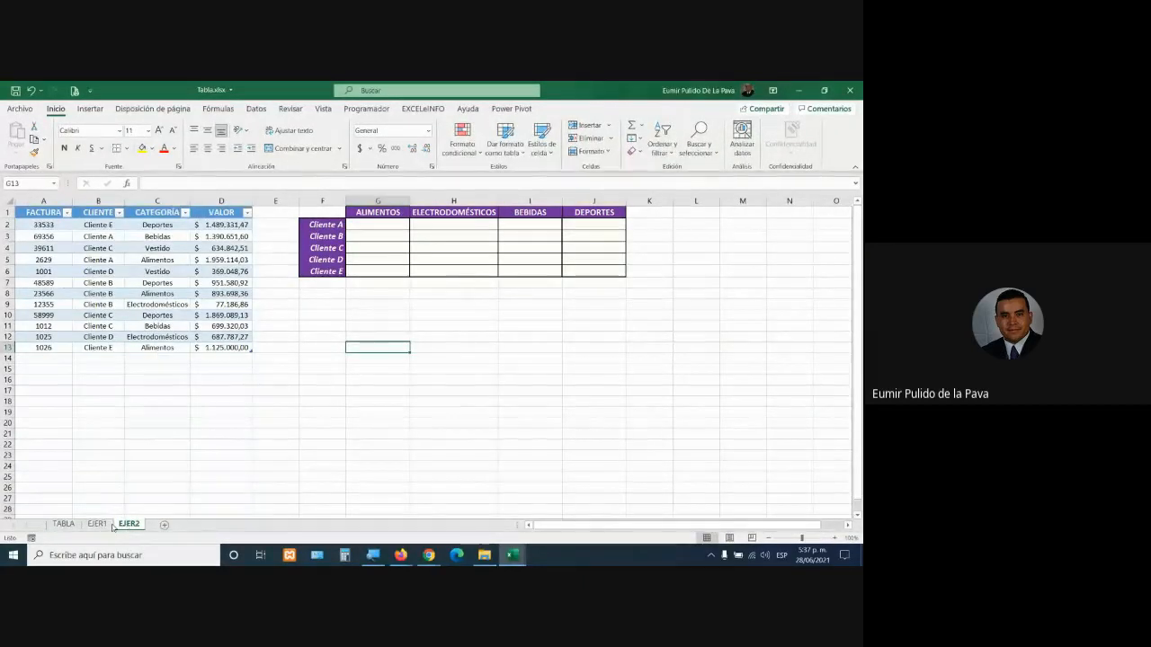
drag(407, 201, 539, 202)
Start a SUMAR.SI.CONJUNTO formula in G2 on EJER2 with the VALOR column of the VENTAS table as the sum range
click(409, 225)
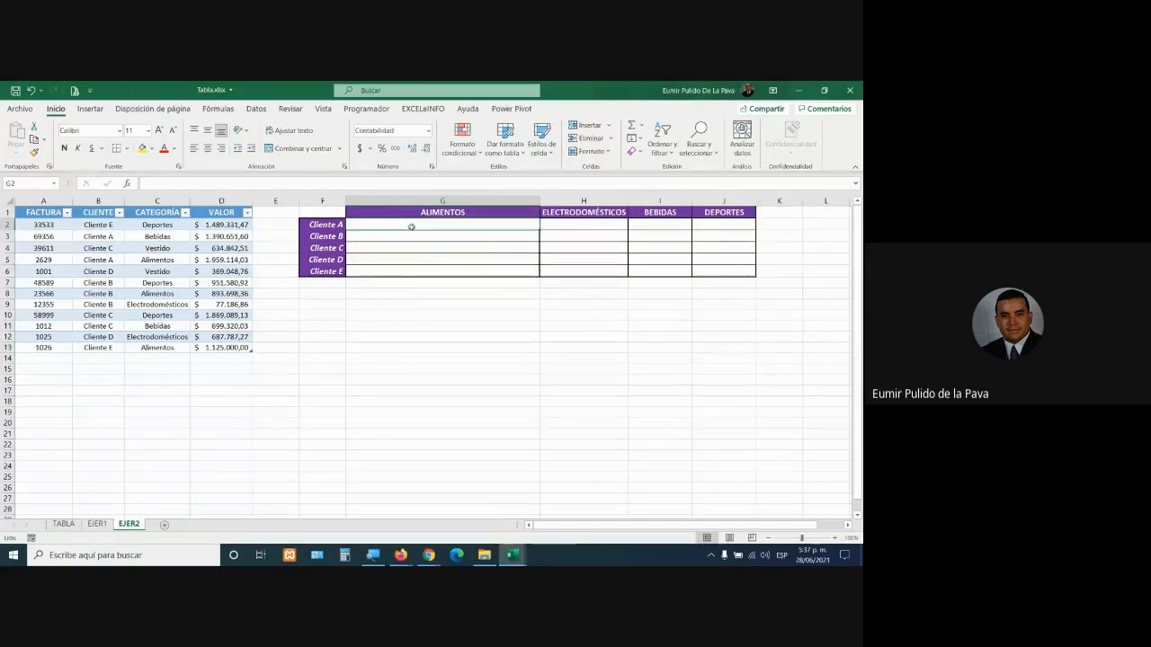
text(=SUJM)
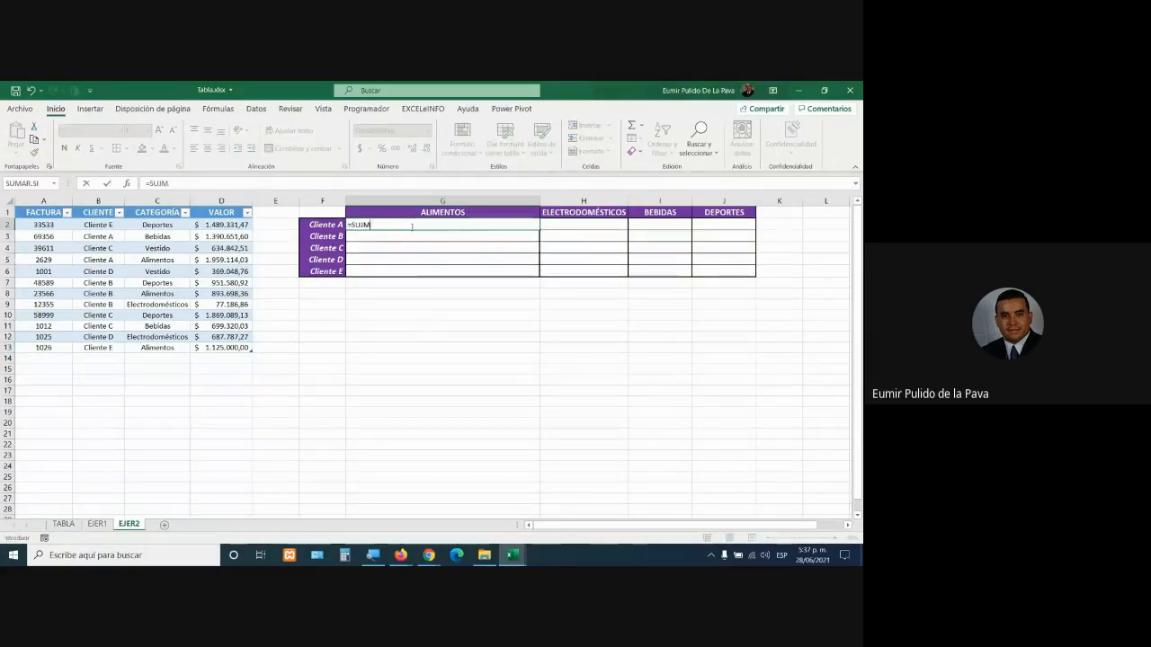
key(BackSpace)
key(BackSpace)
text(MAR)
key(Down)
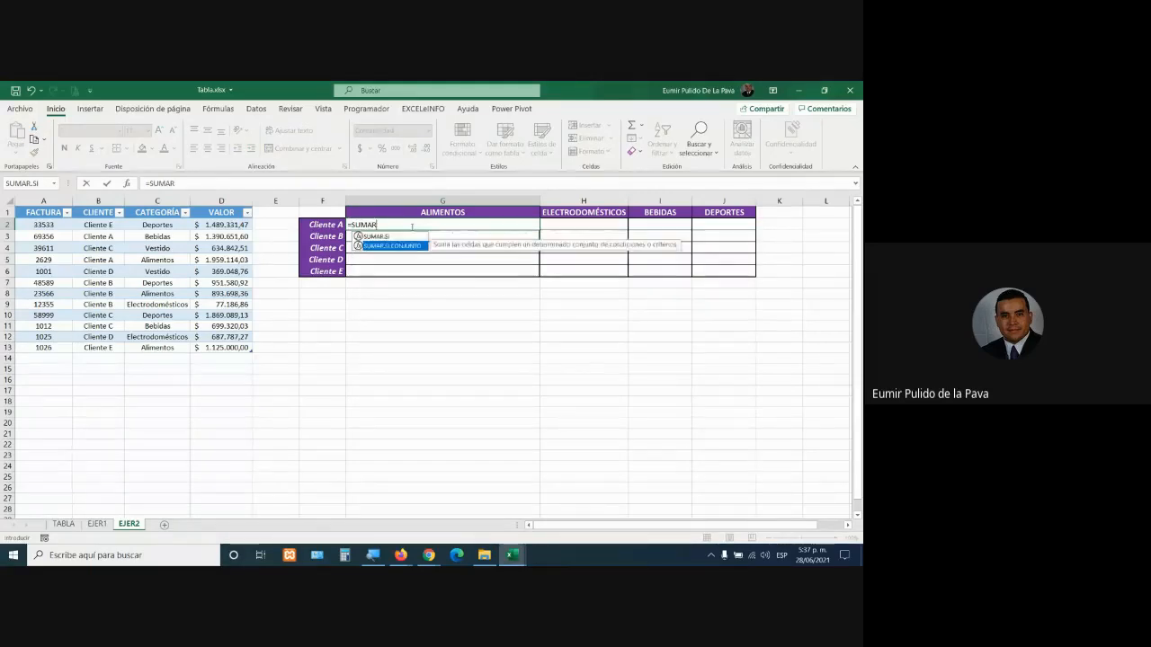
key(Tab)
drag(236, 225, 238, 347)
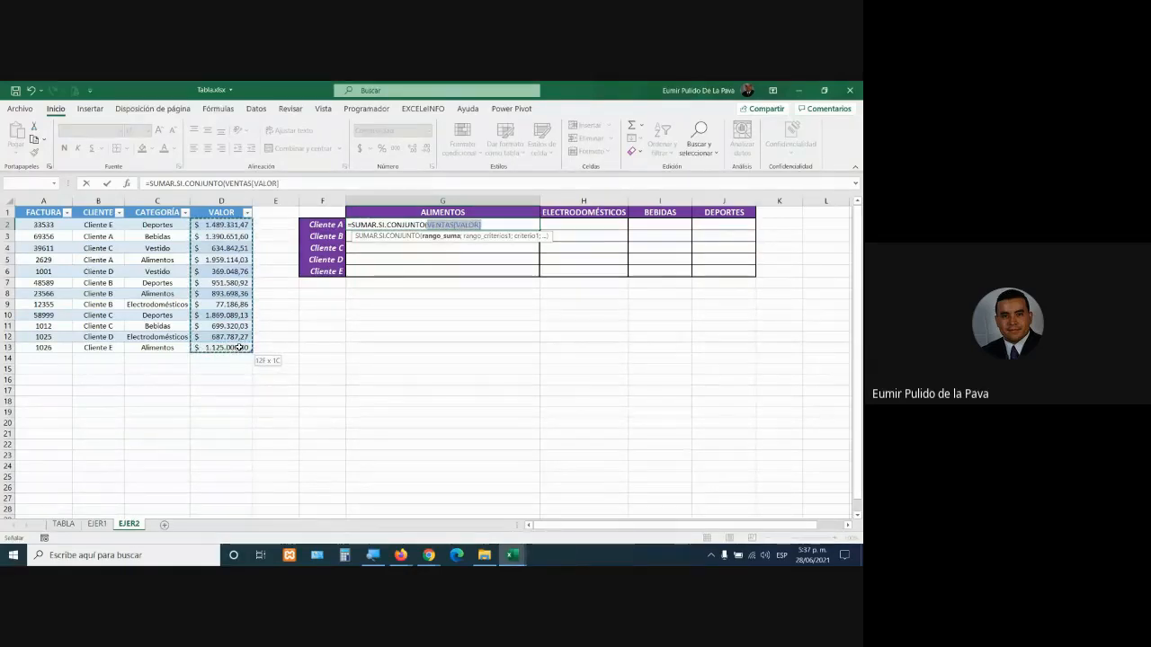
text(;)
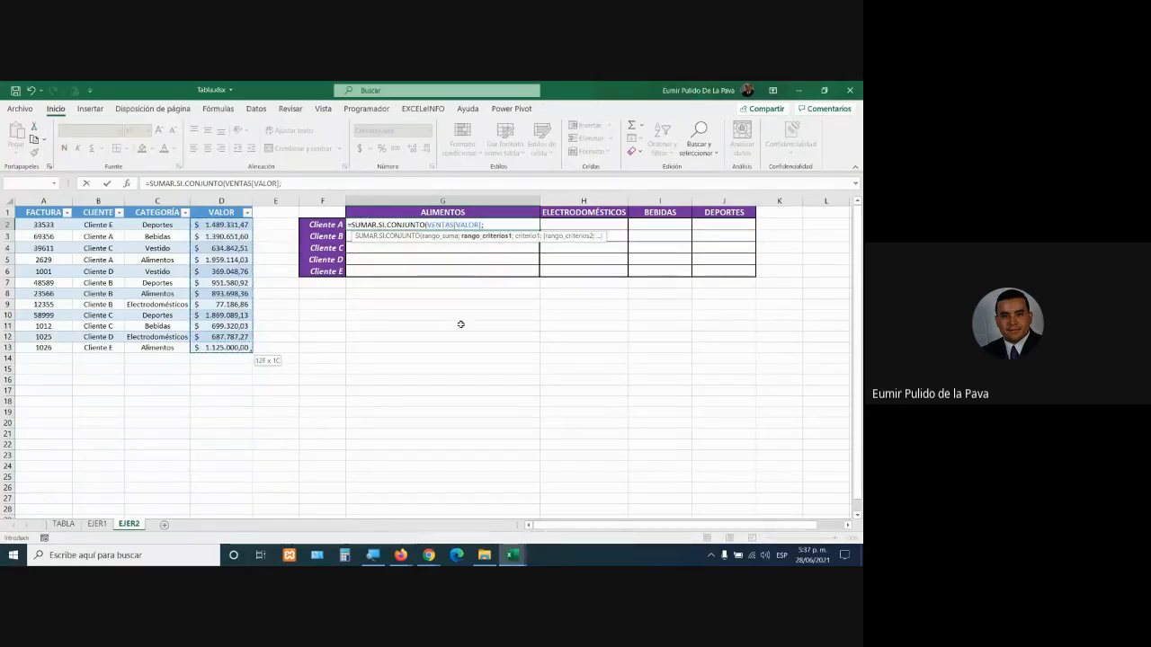
Complete the G2 formula with the criteria pairs VENTAS[CATEGORÍA];G1 and VENTAS[CLIENTE];F2, and enter it
drag(150, 225, 160, 349)
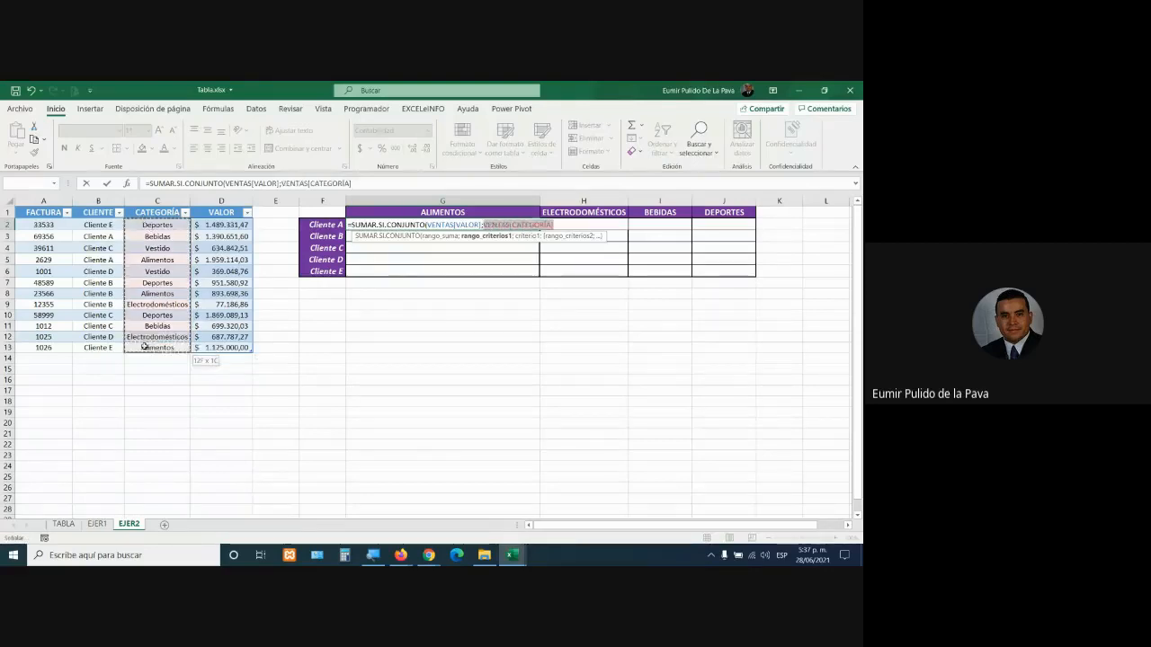
text(;)
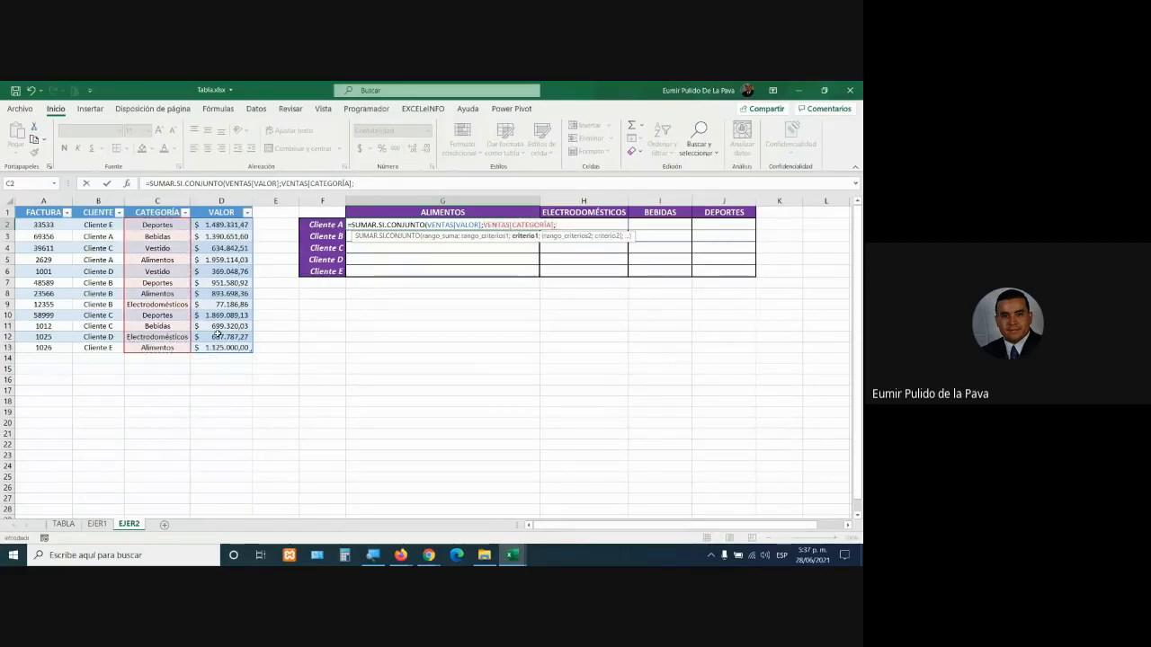
click(454, 214)
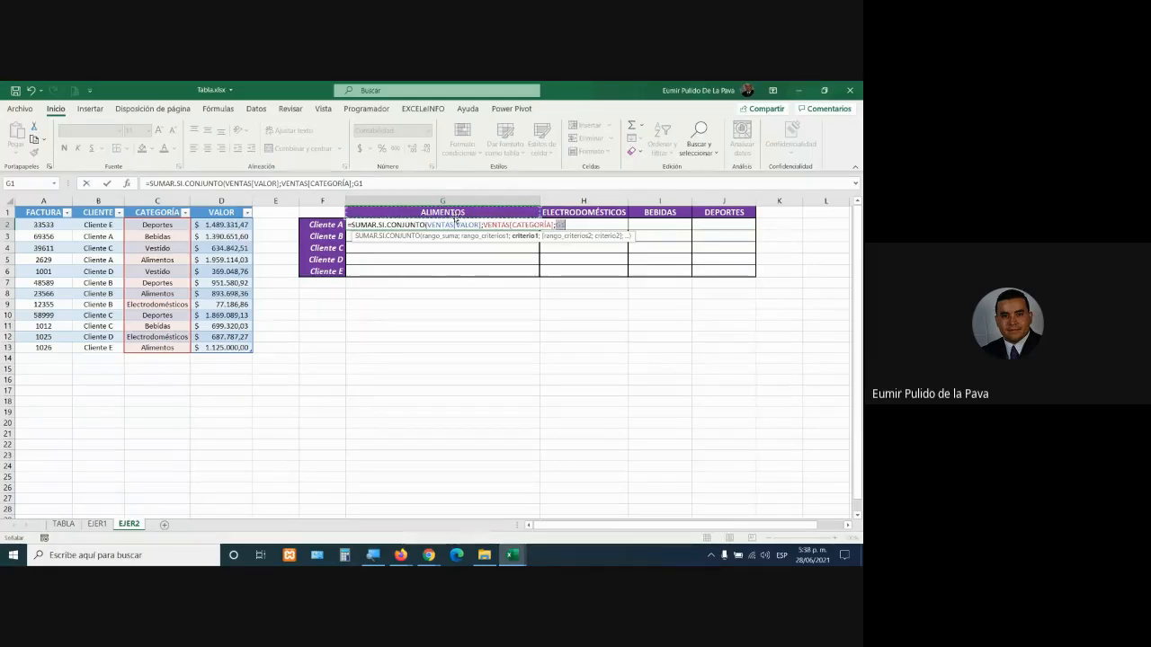
text(;)
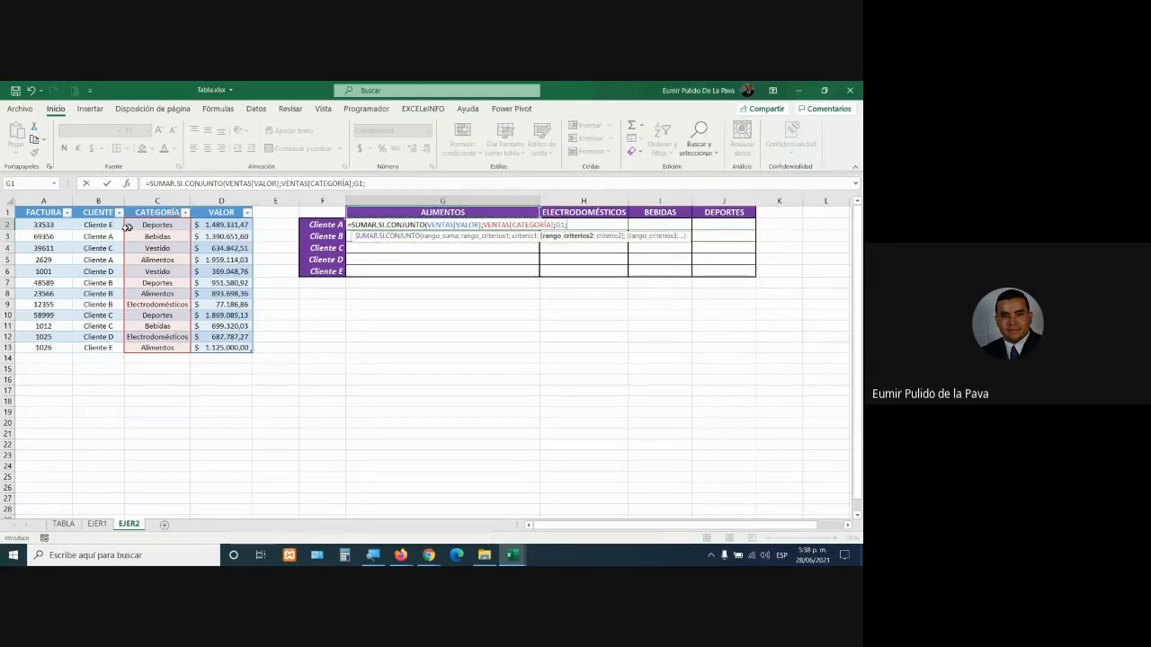
drag(92, 230, 92, 350)
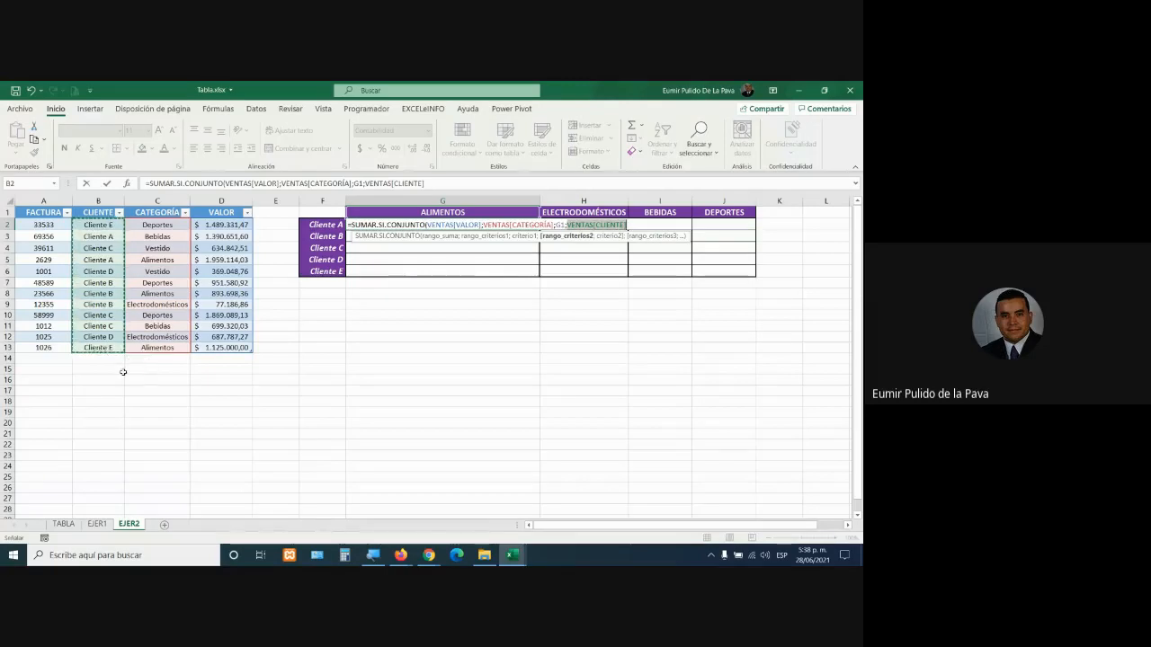
text(;)
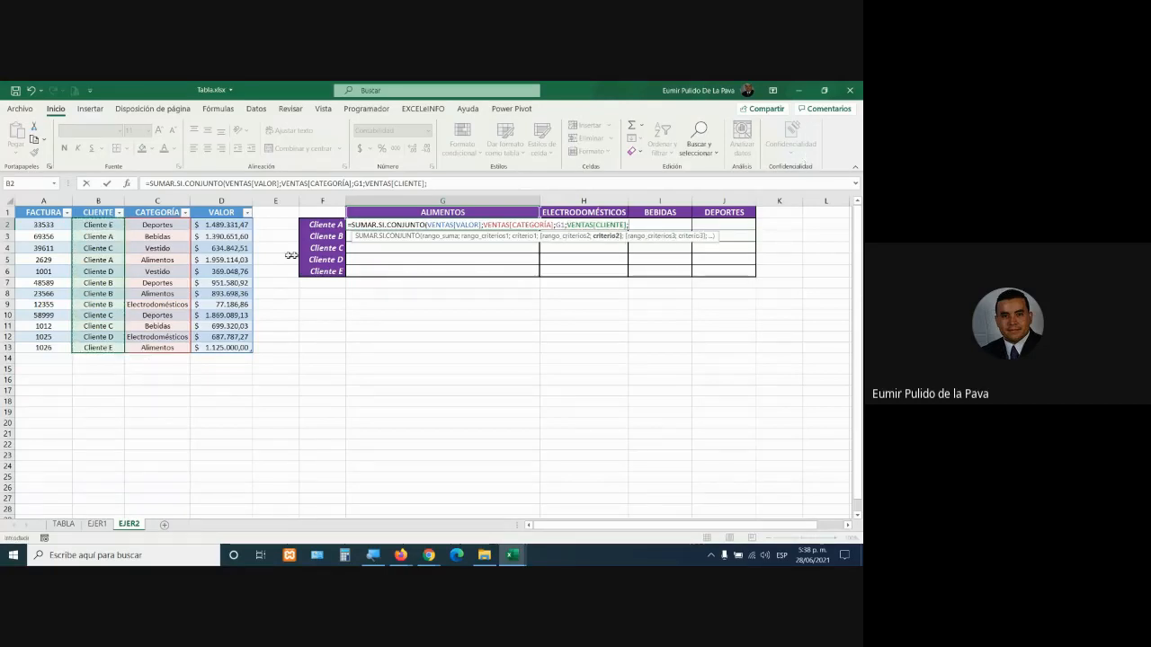
click(319, 223)
key(Return)
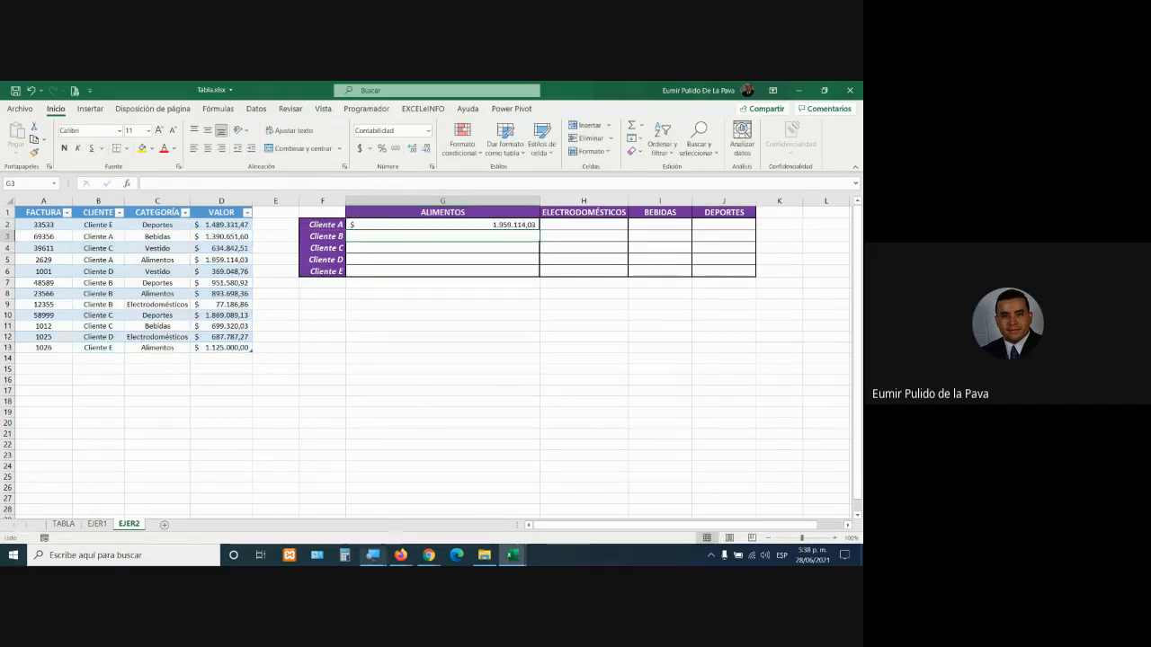
Magnify the sheet and point out the CATEGORÍA and VALOR columns, the G2 formula and its Cliente A and ALIMENTOS criteria cells
click(373, 554)
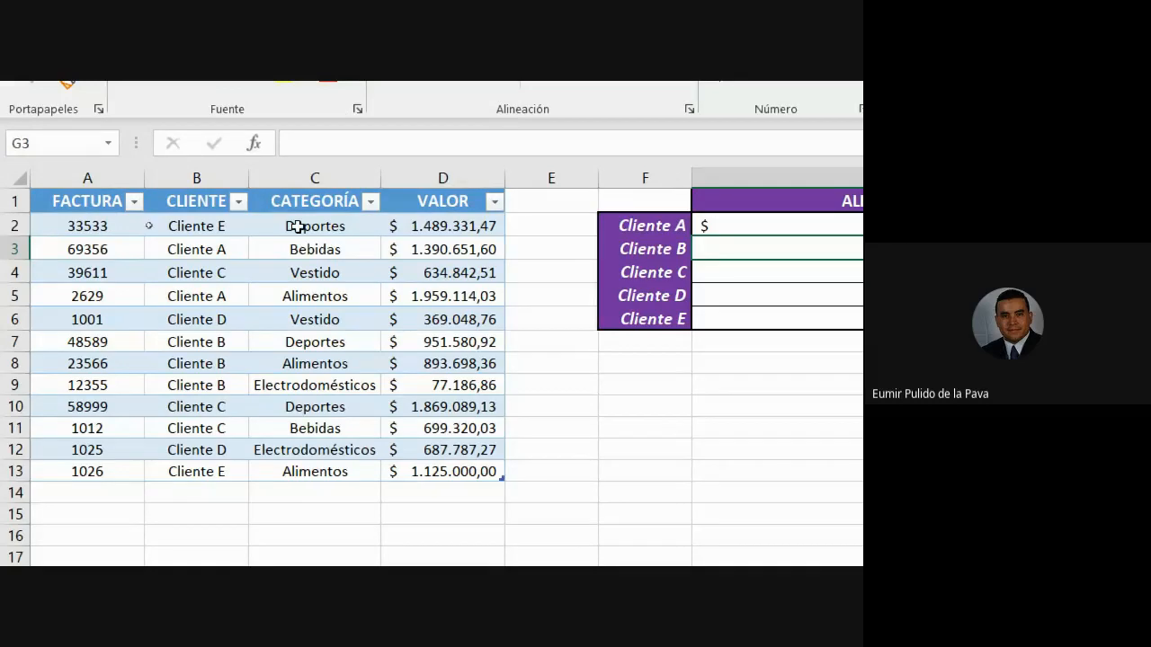
click(334, 172)
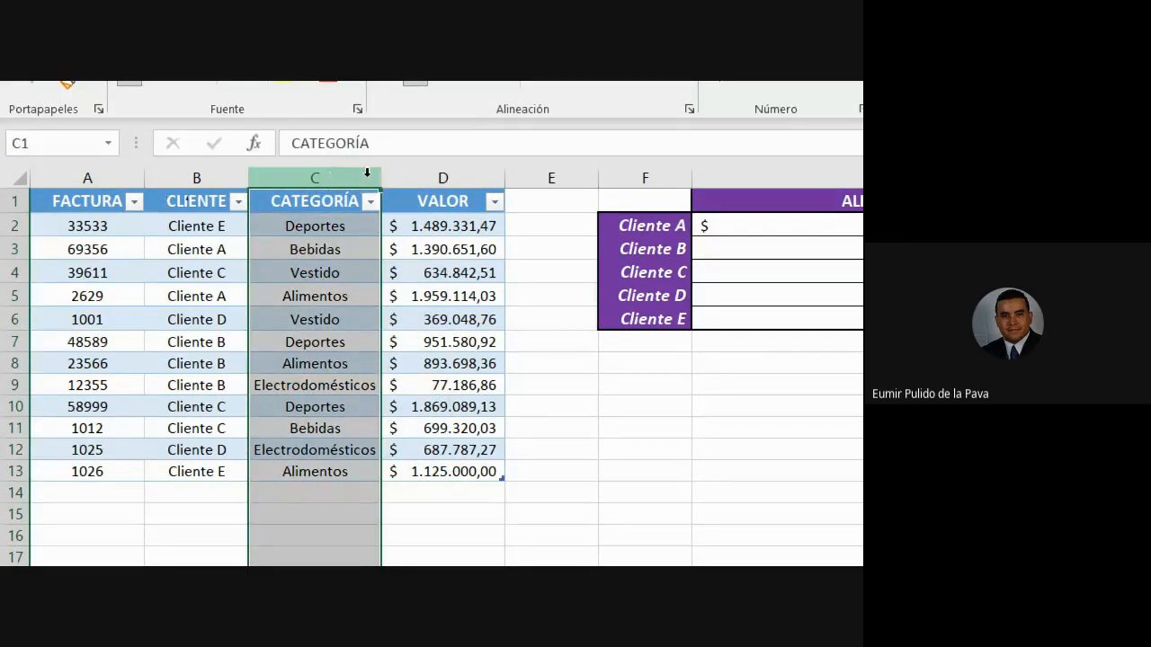
click(435, 173)
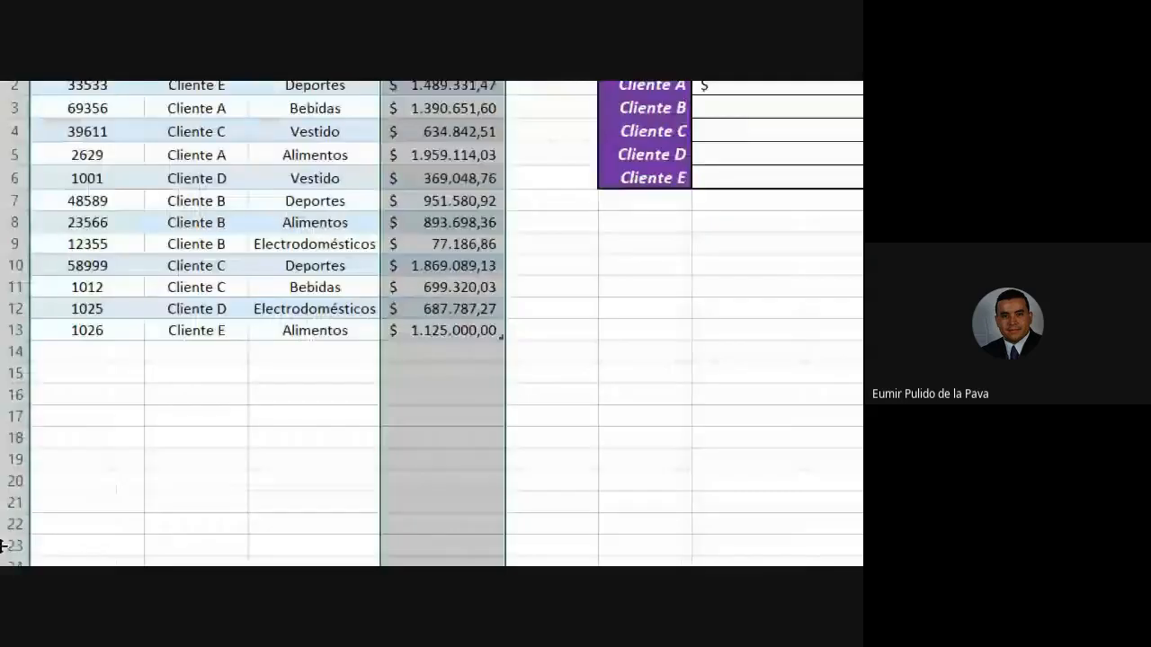
click(73, 209)
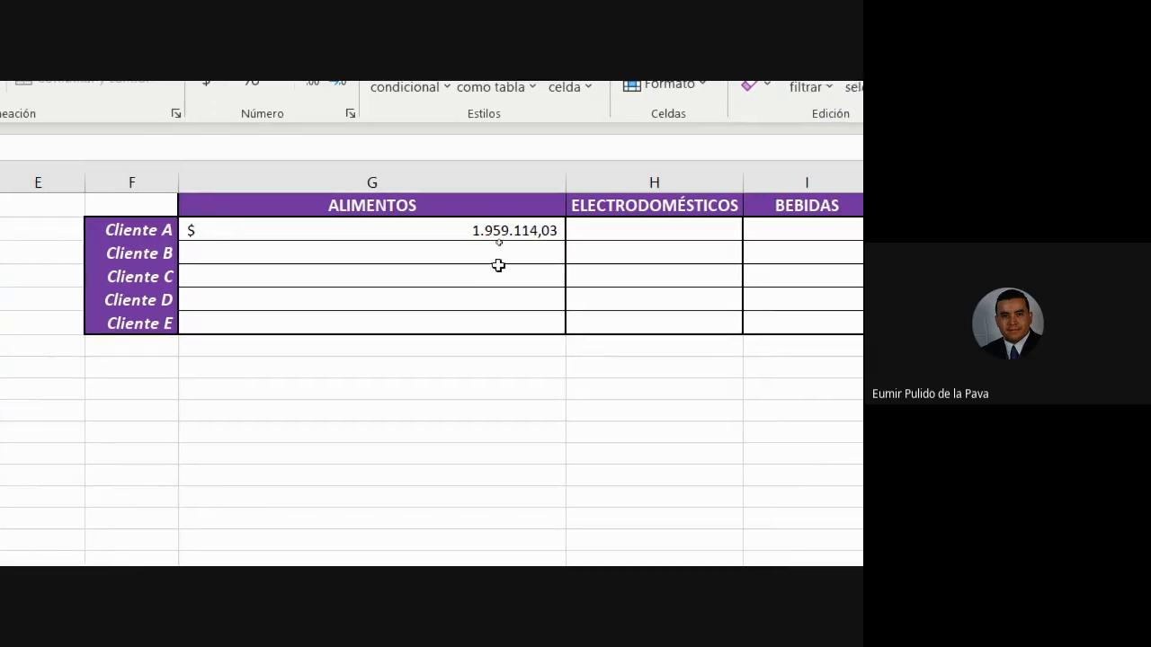
click(431, 224)
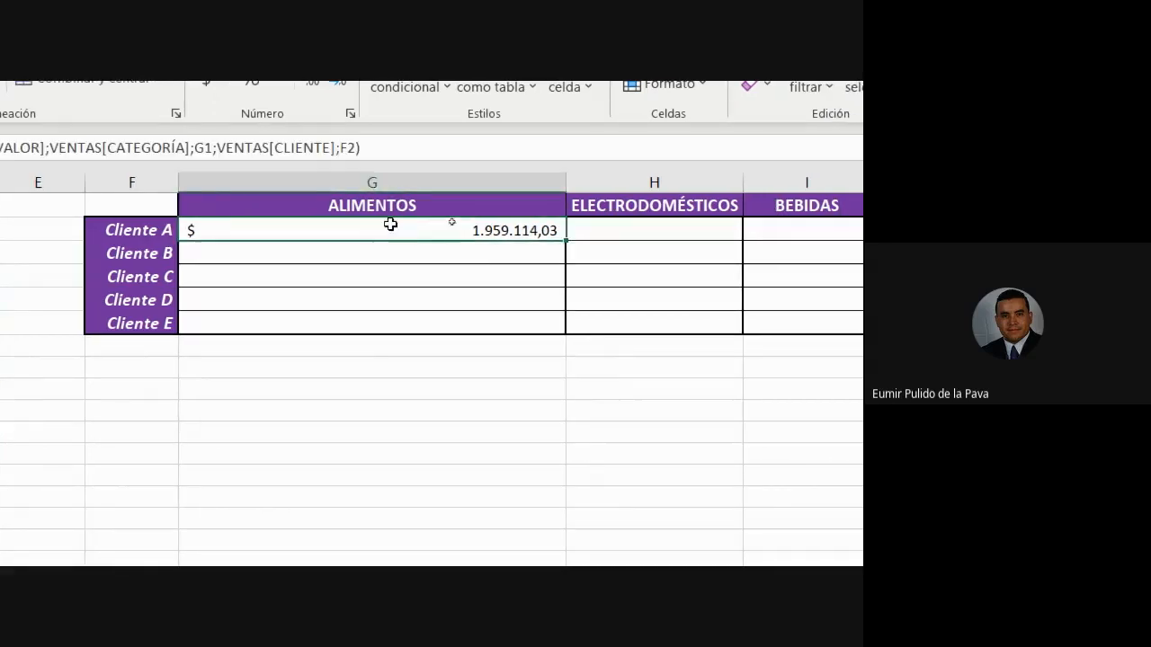
click(151, 229)
click(374, 201)
Fill the G2 formula across and down the whole summary grid to J6 and check the results
click(462, 227)
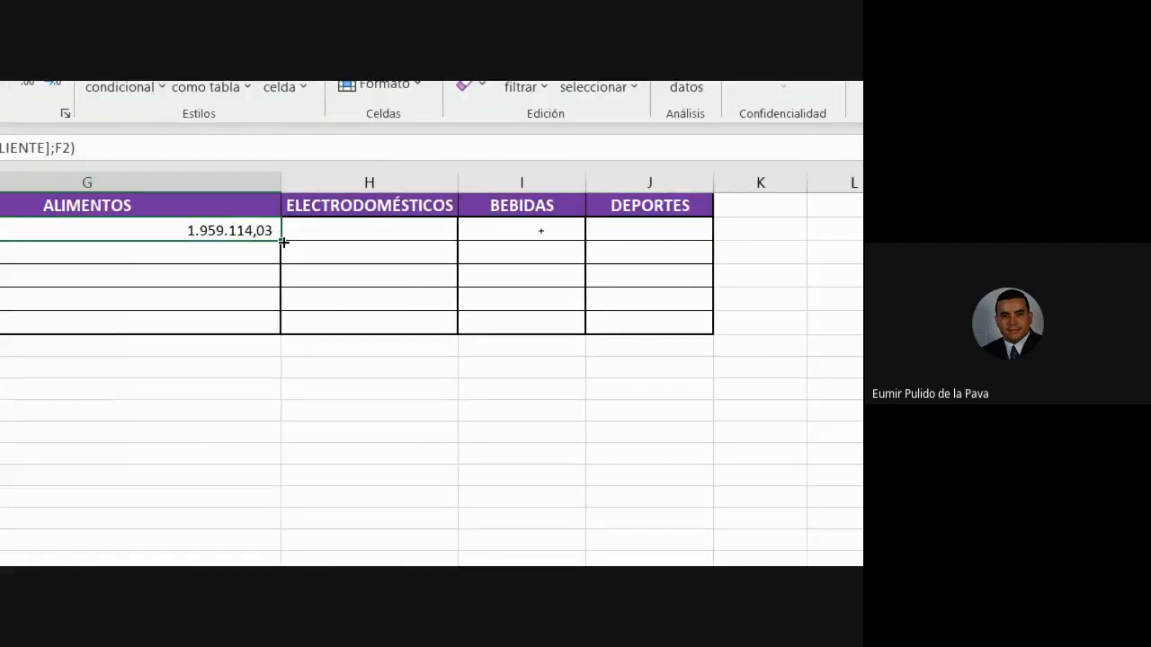
drag(283, 241, 700, 335)
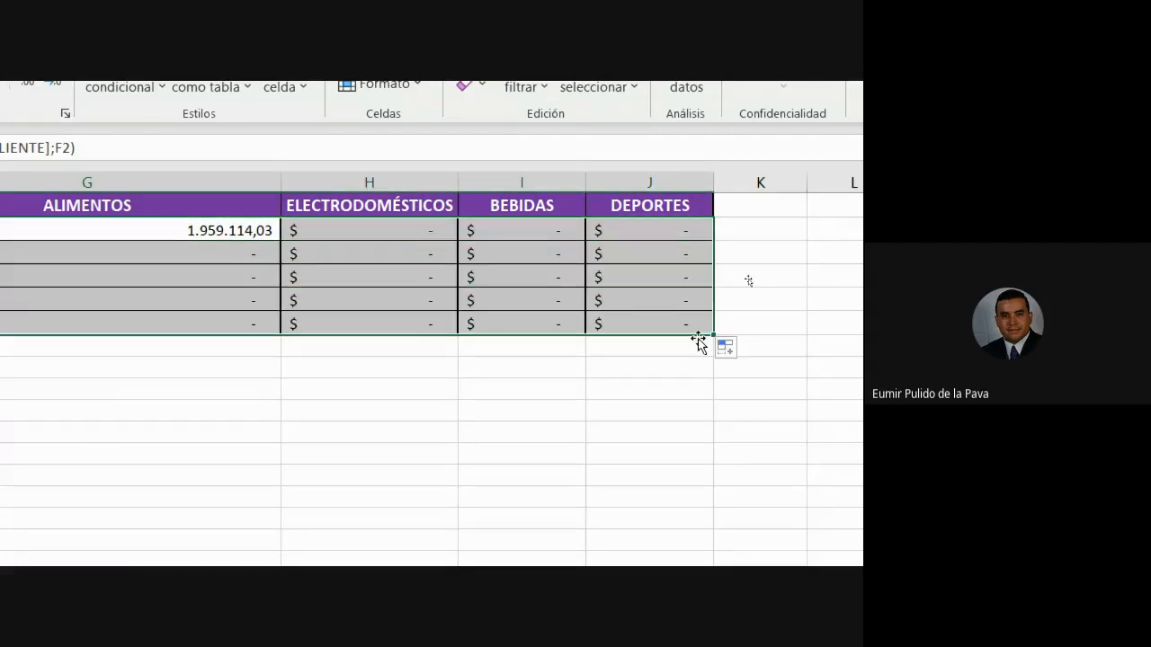
scroll(657, 255, left, 5)
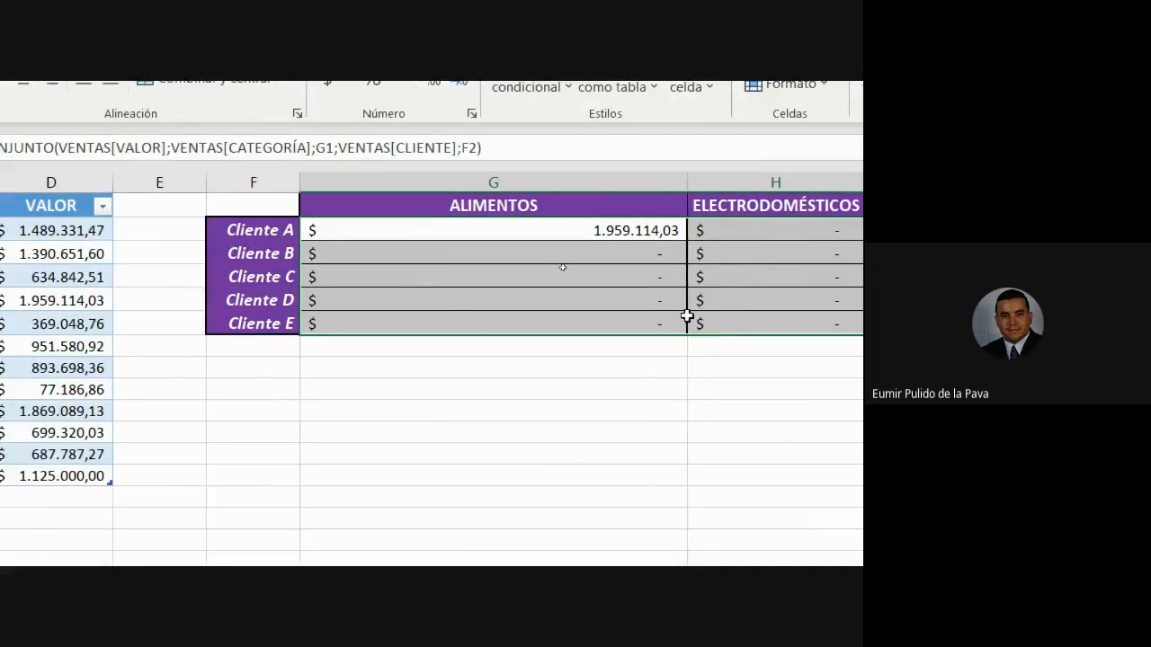
scroll(687, 316, right, 3)
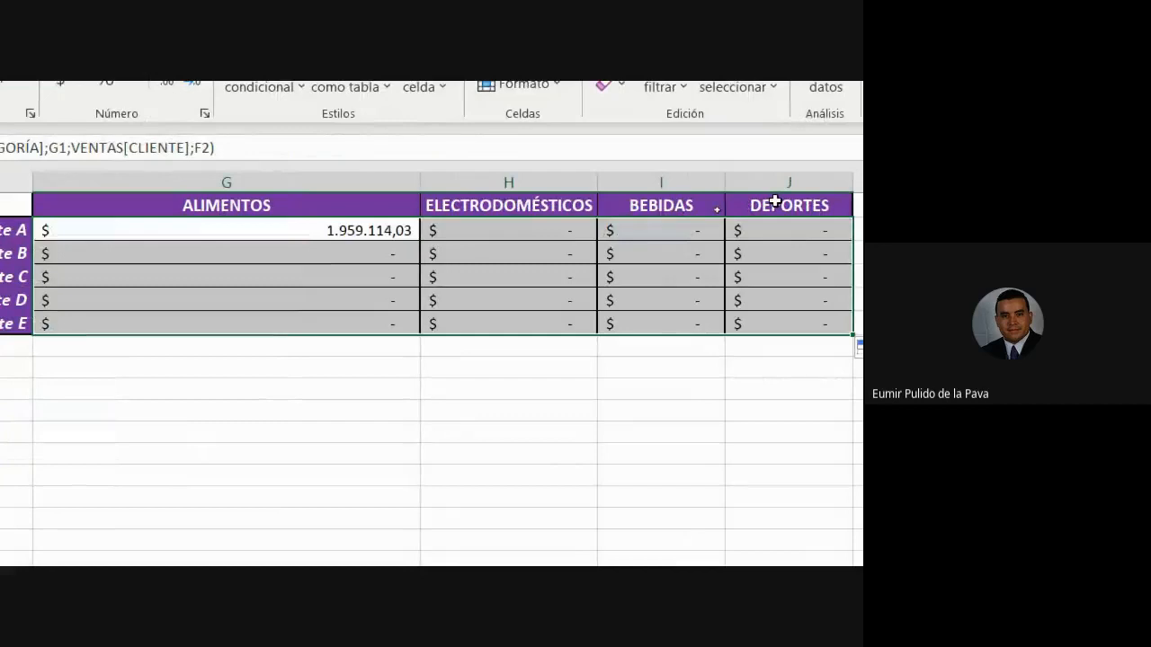
scroll(62, 271, left, 1)
Convert the VENTAS table to a normal range and review how the references in the G2 formula are written
double_click(258, 227)
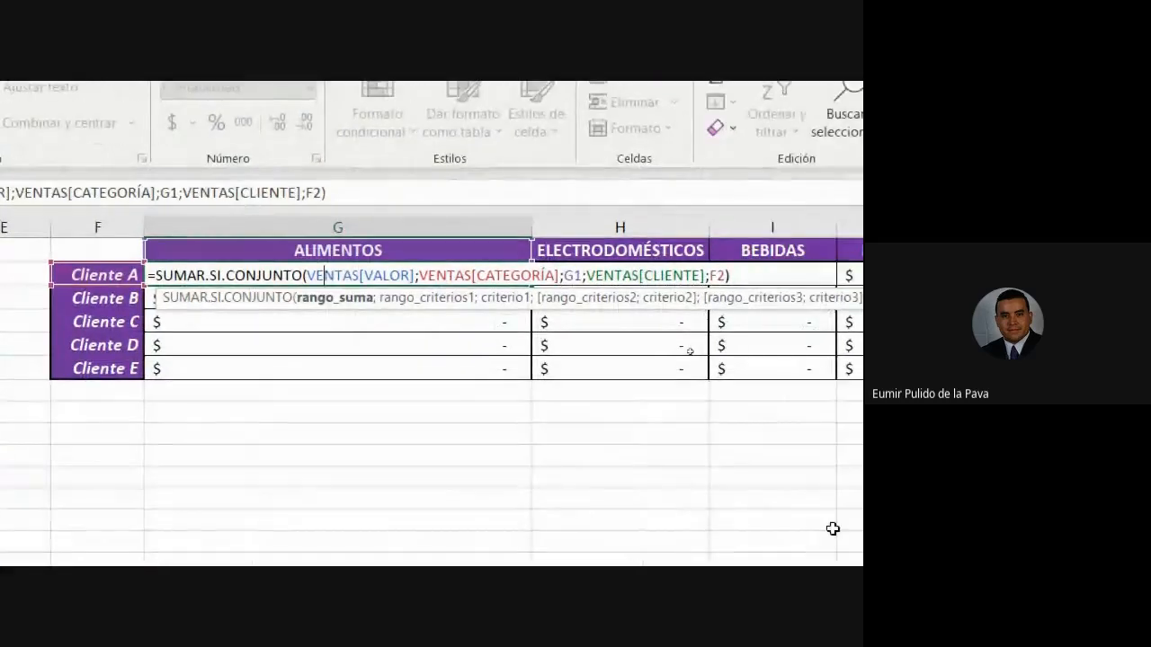
key(Return)
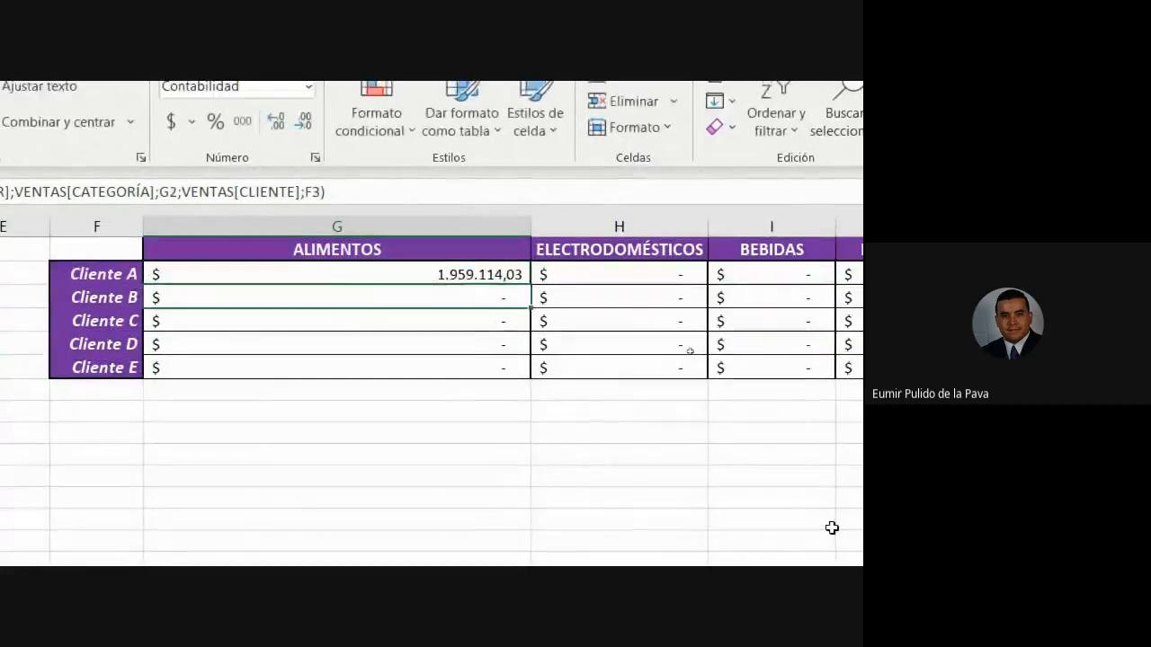
key(ctrl+Home)
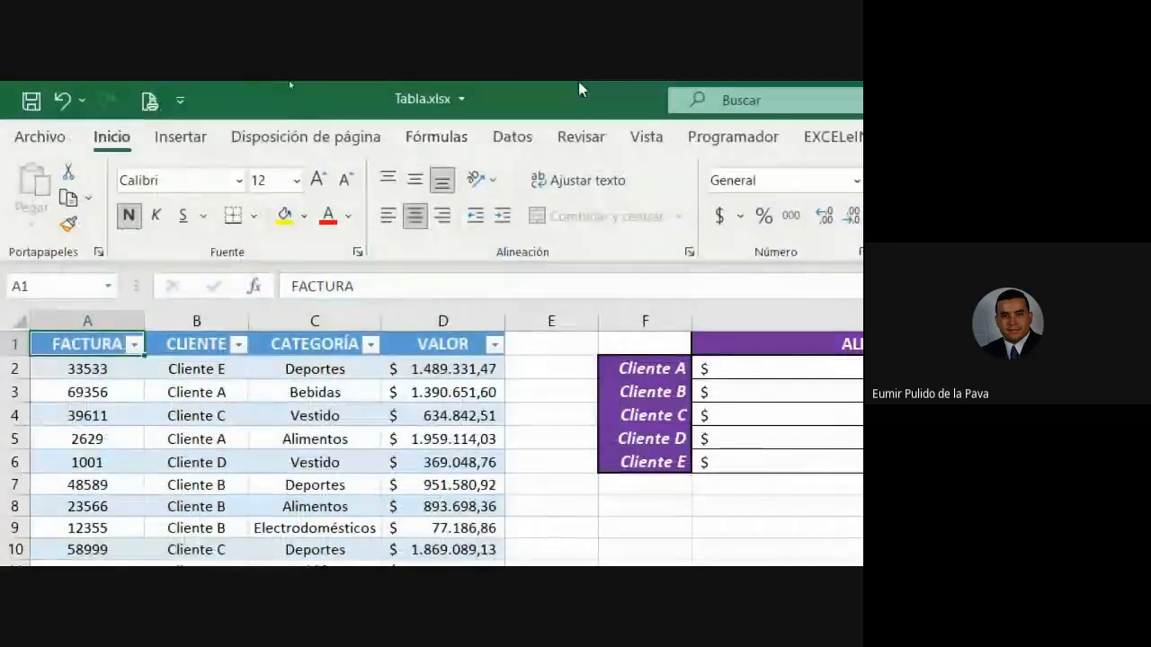
click(733, 135)
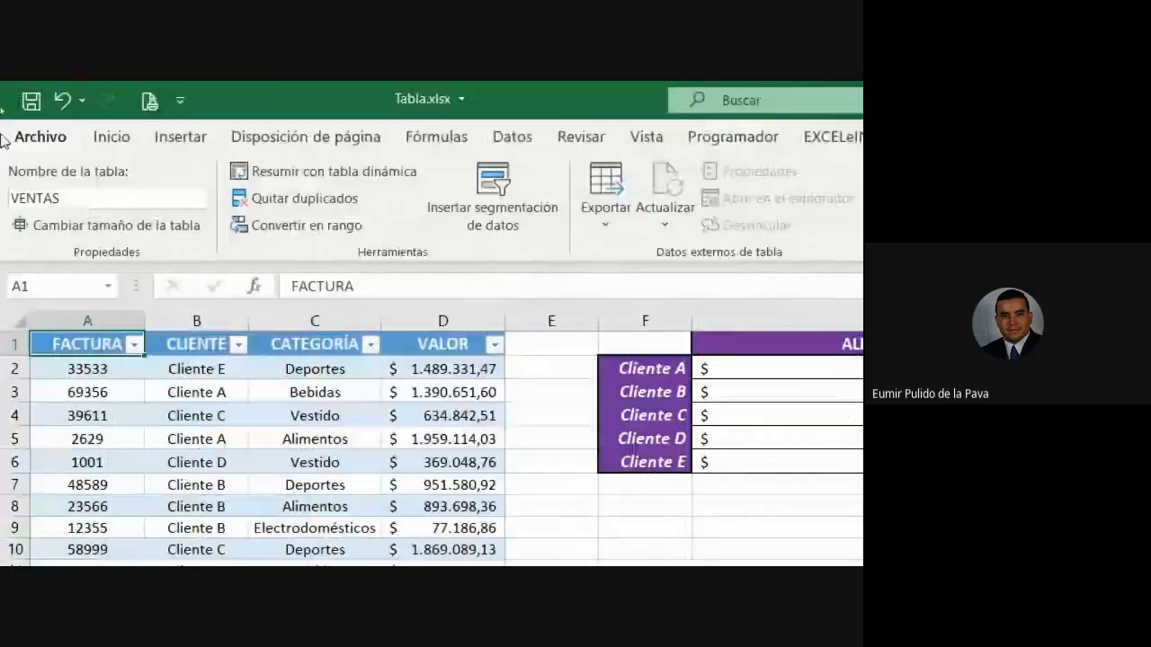
click(287, 225)
click(247, 329)
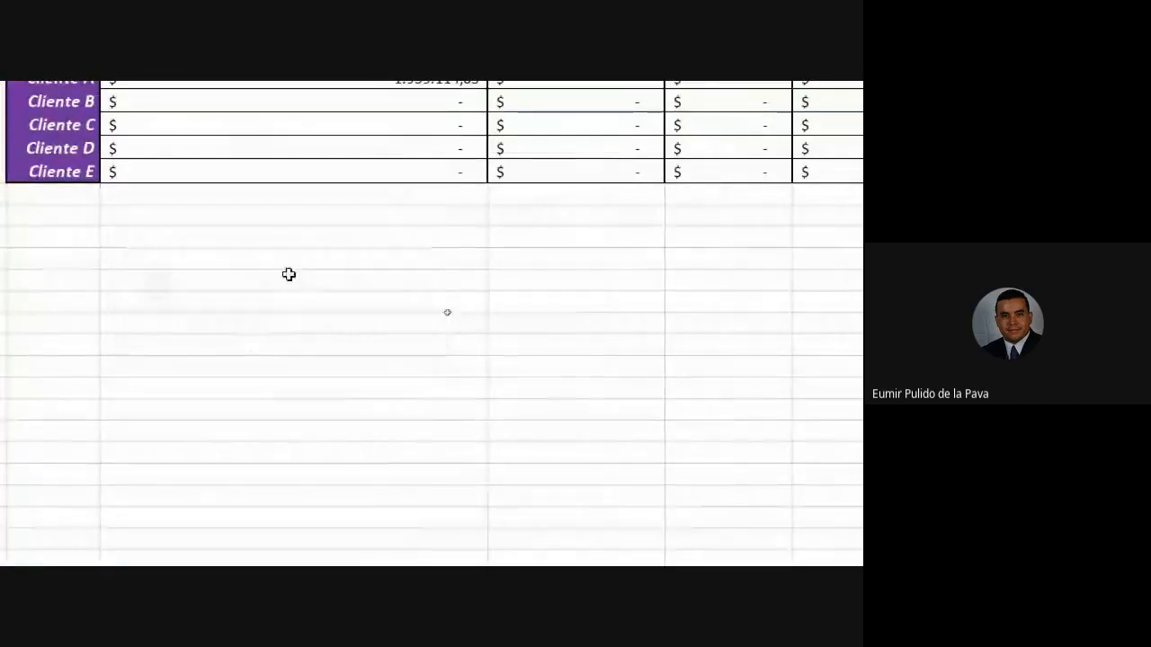
click(385, 277)
double_click(387, 277)
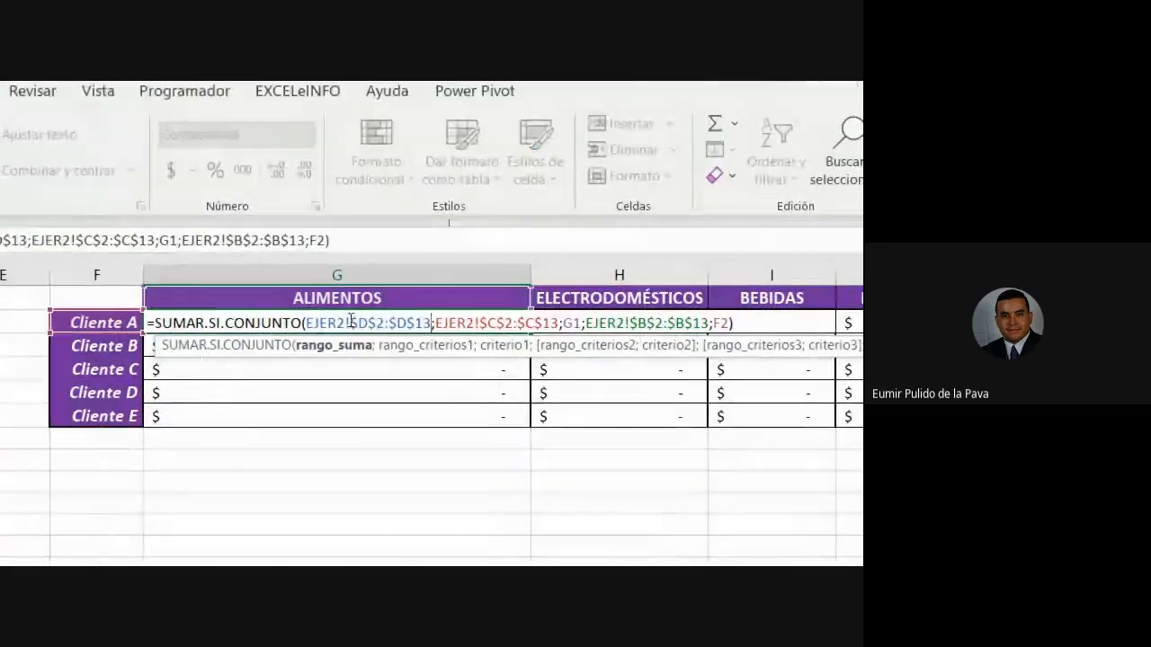
key(Return)
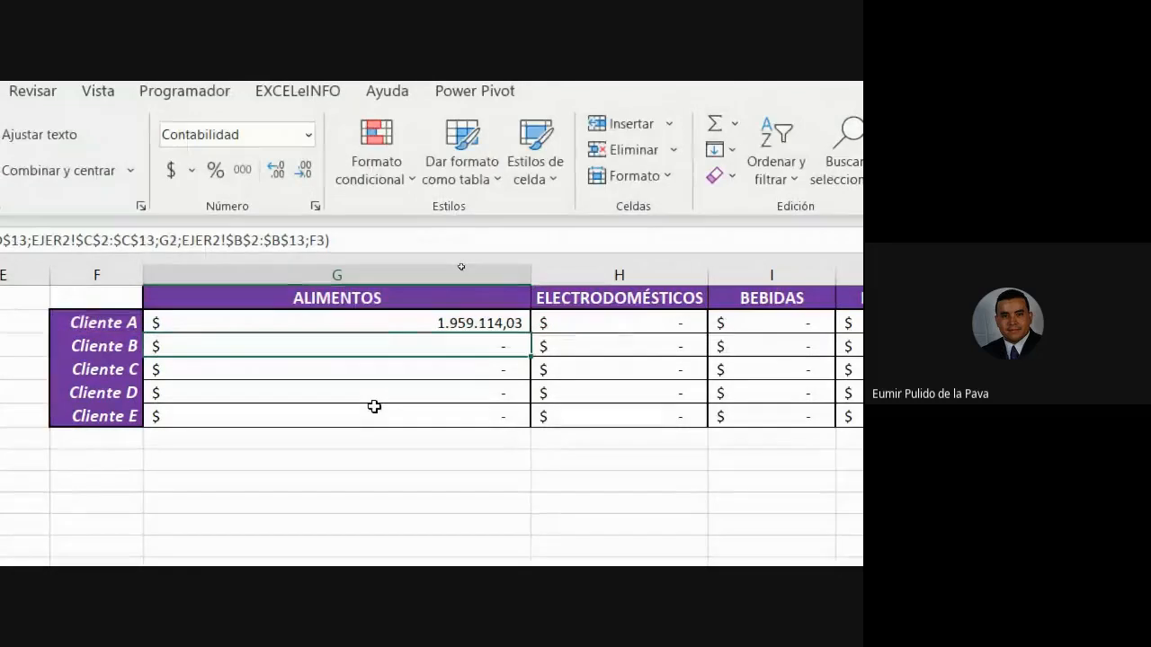
Remove the EJER2! prefix from the three ranges in G2, leaving $D$2:$D$13, $C$2:$C$13 and $B$2:$B$13
double_click(405, 317)
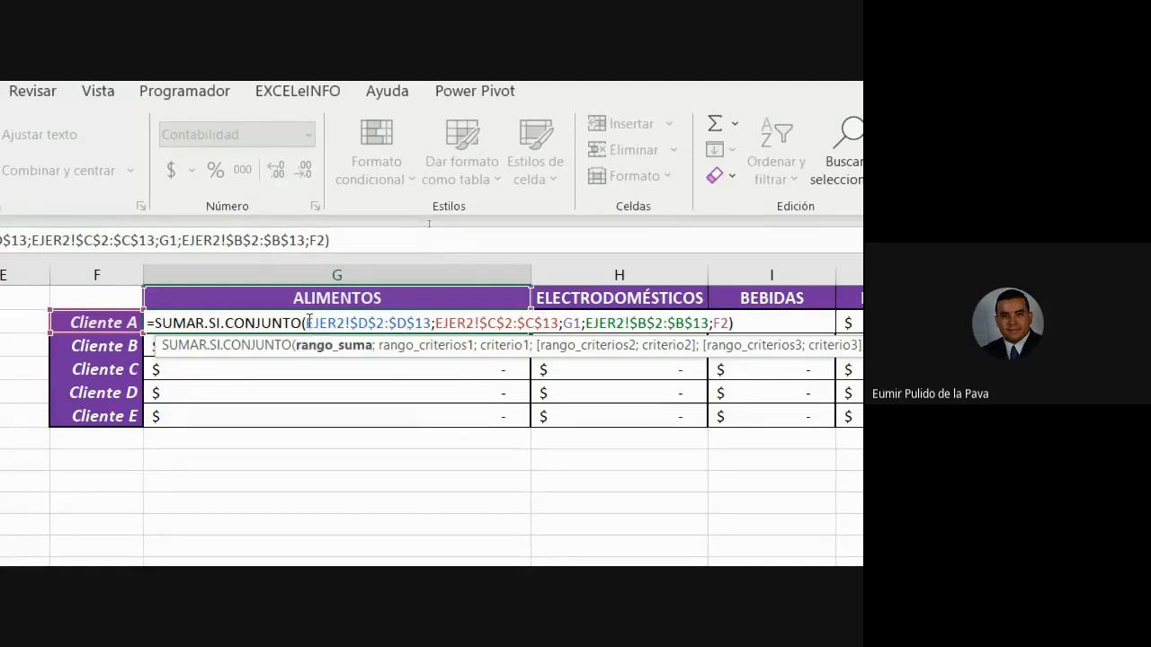
drag(307, 322, 351, 322)
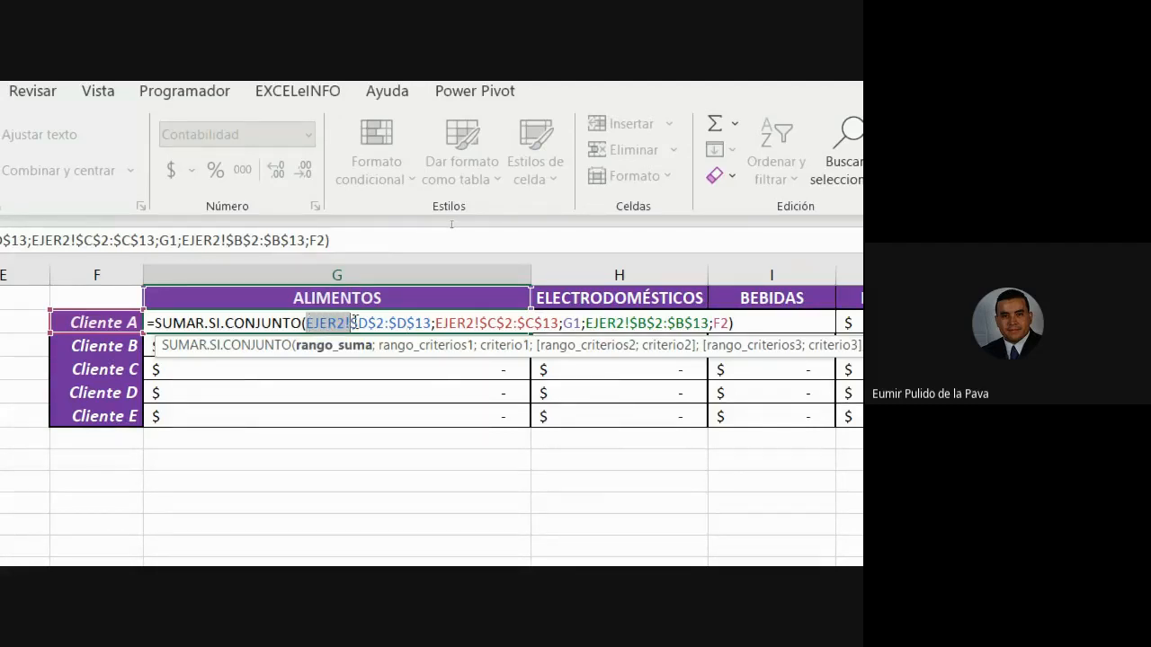
key(BackSpace)
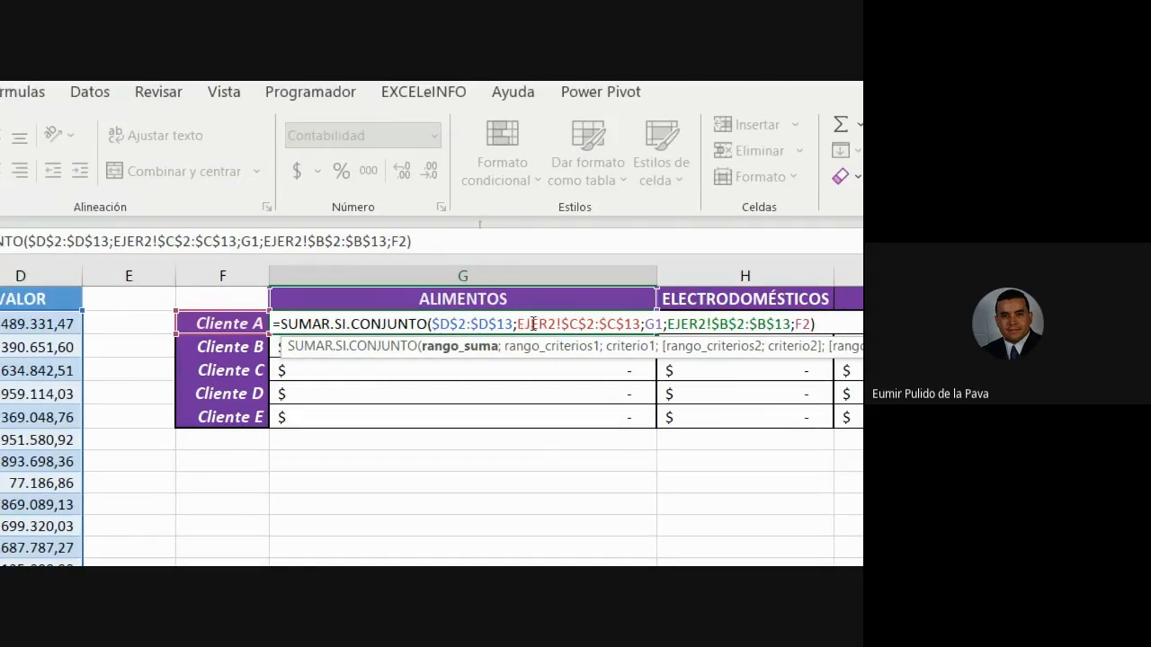
drag(517, 324, 559, 323)
key(BackSpace)
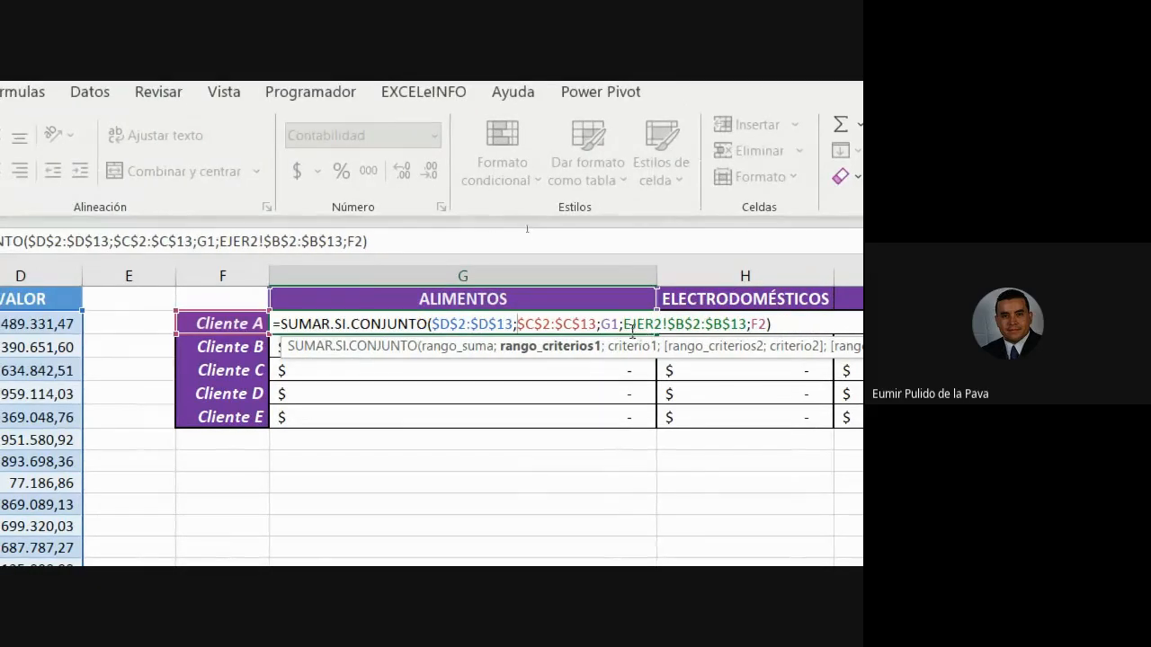
drag(623, 324, 675, 323)
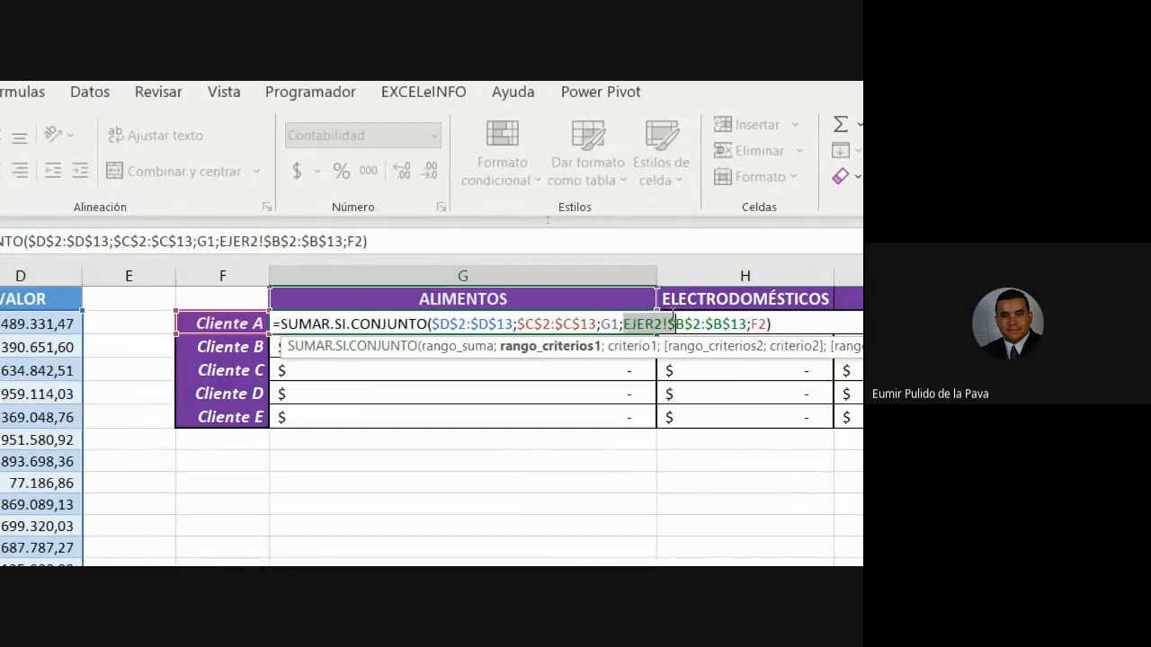
key(BackSpace)
key(Return)
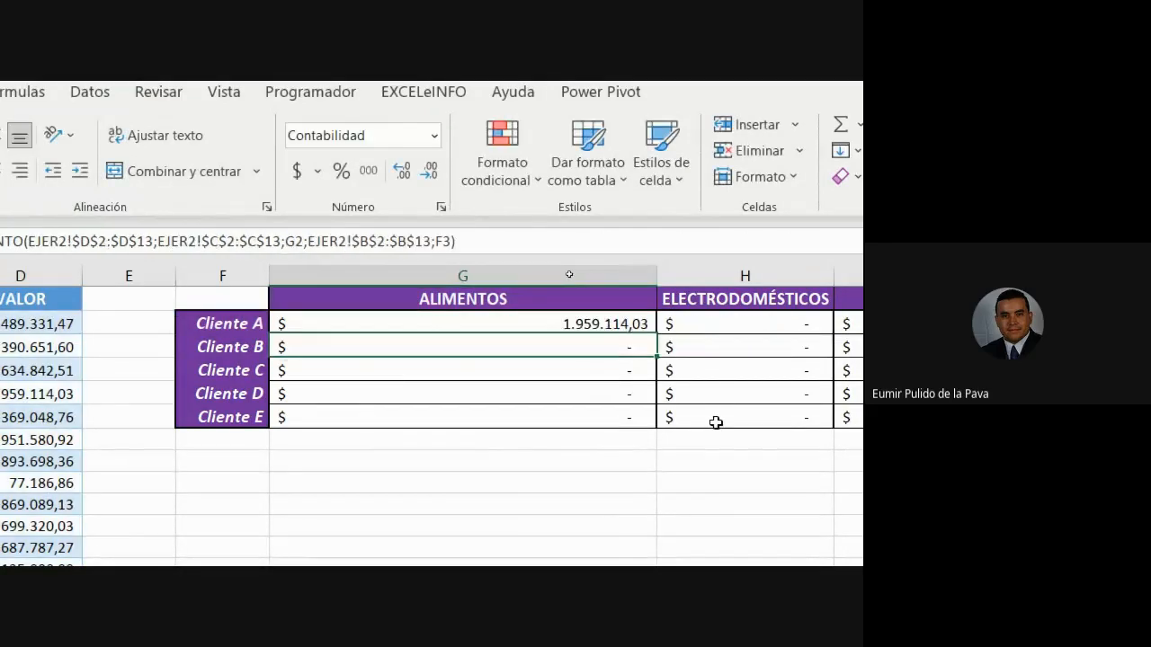
Open the G2 formula and highlight its absolute ranges $D$2:$D$13 and $C$2:$C$13
double_click(565, 322)
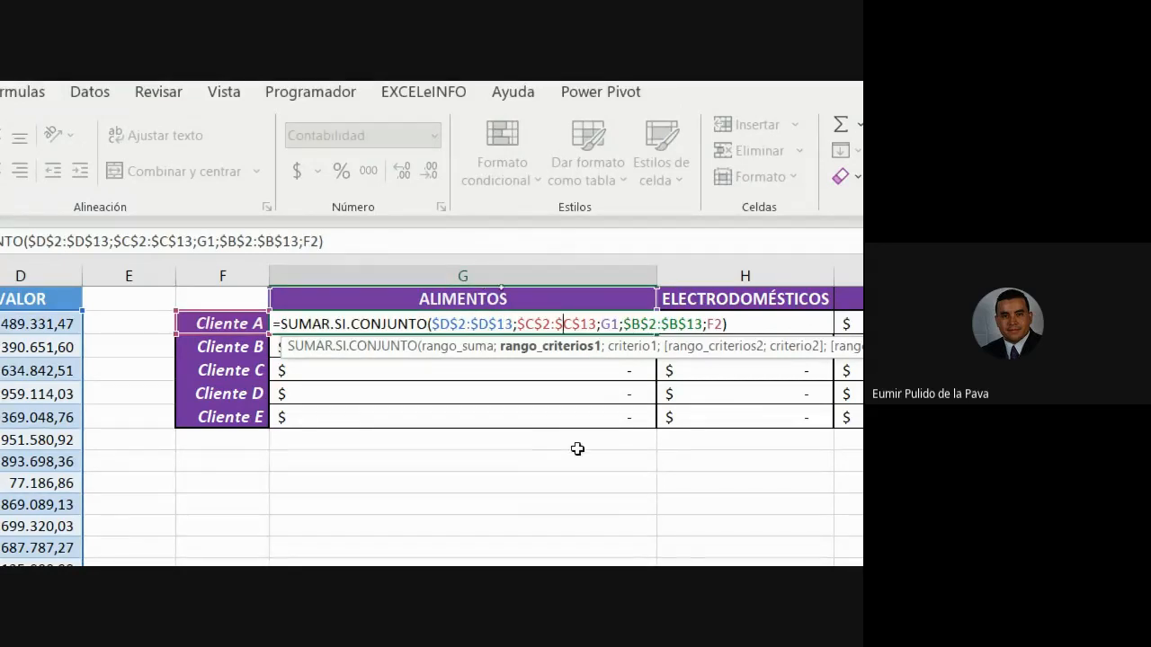
key(Right)
key(Right)
key(Right)
key(Right)
key(Right)
key(Right)
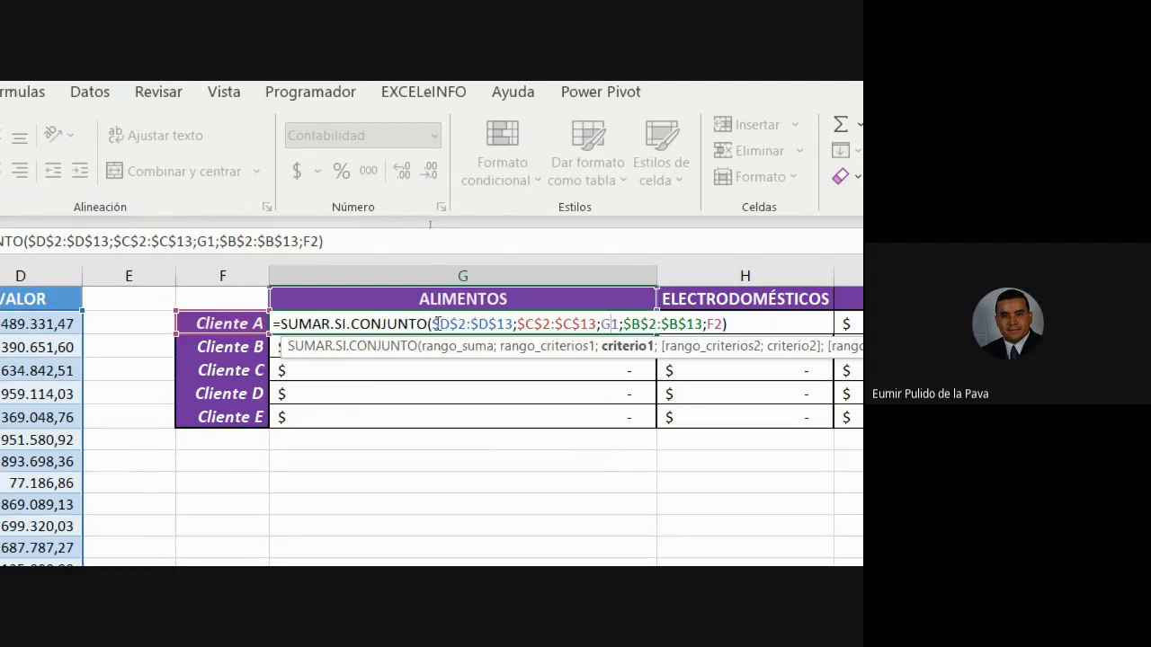
drag(432, 324, 513, 324)
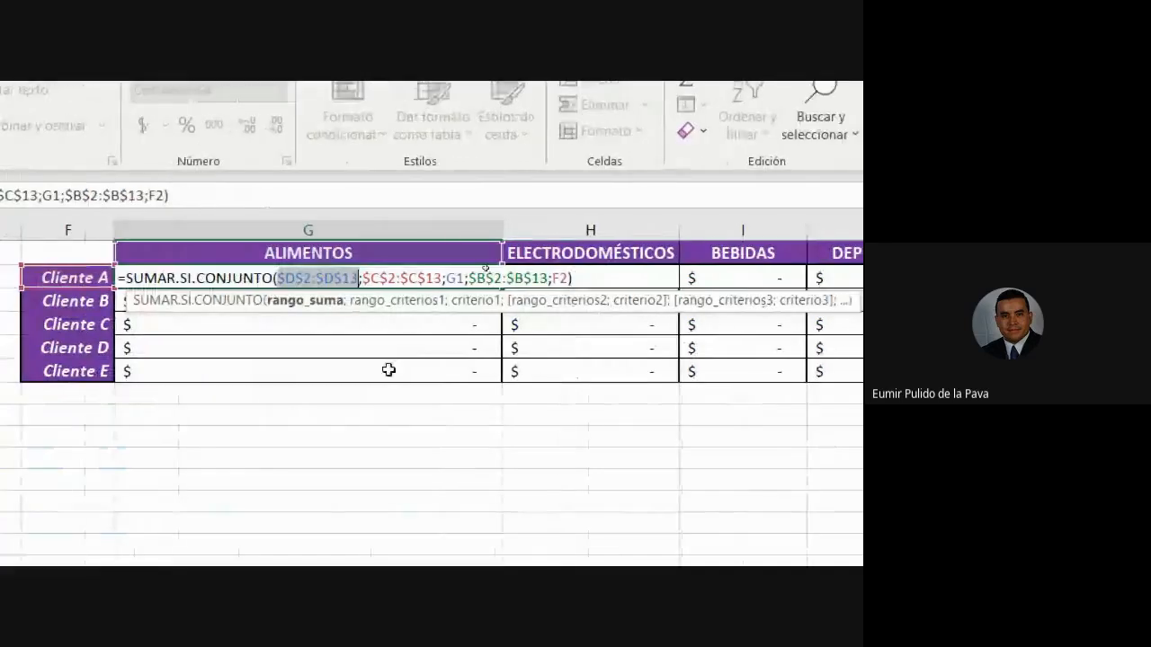
click(366, 278)
drag(366, 278, 442, 279)
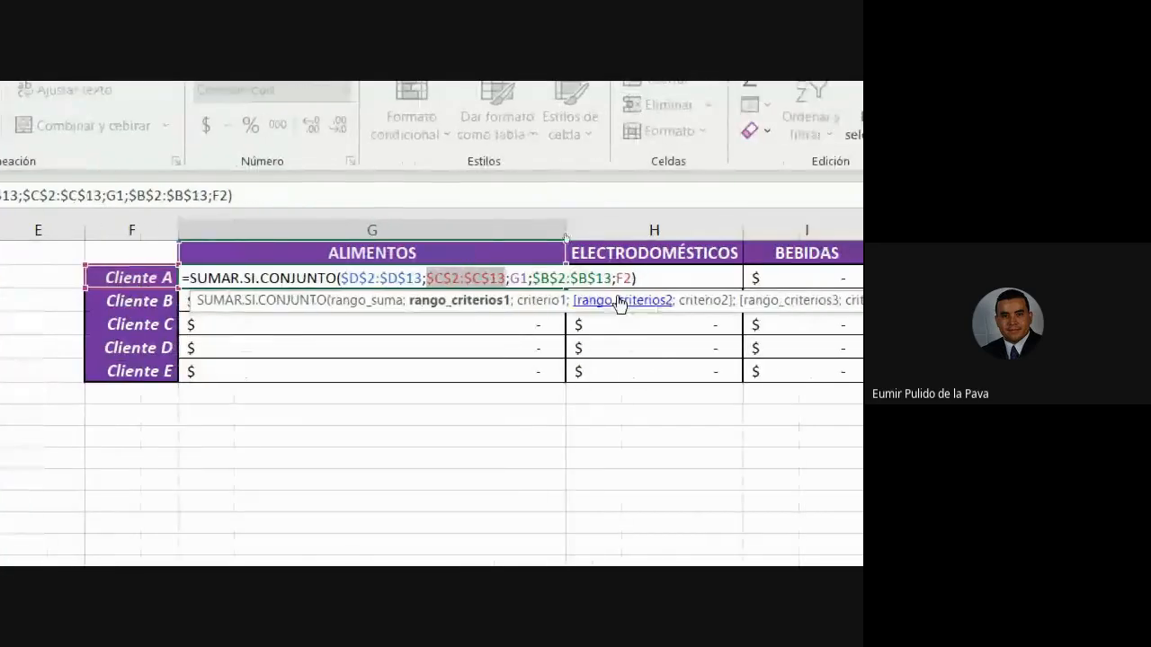
Make both criteria in G2 mixed references, G$1 for the category and $F2 for the client, and commit the formula
click(525, 279)
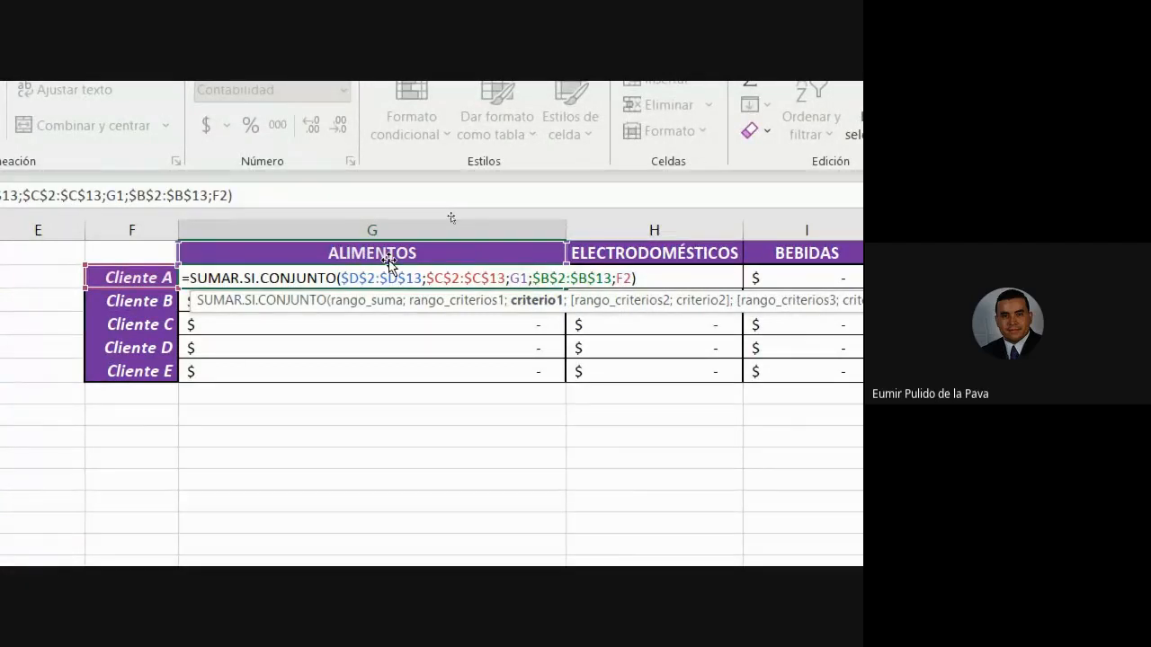
key(F4)
key(F4)
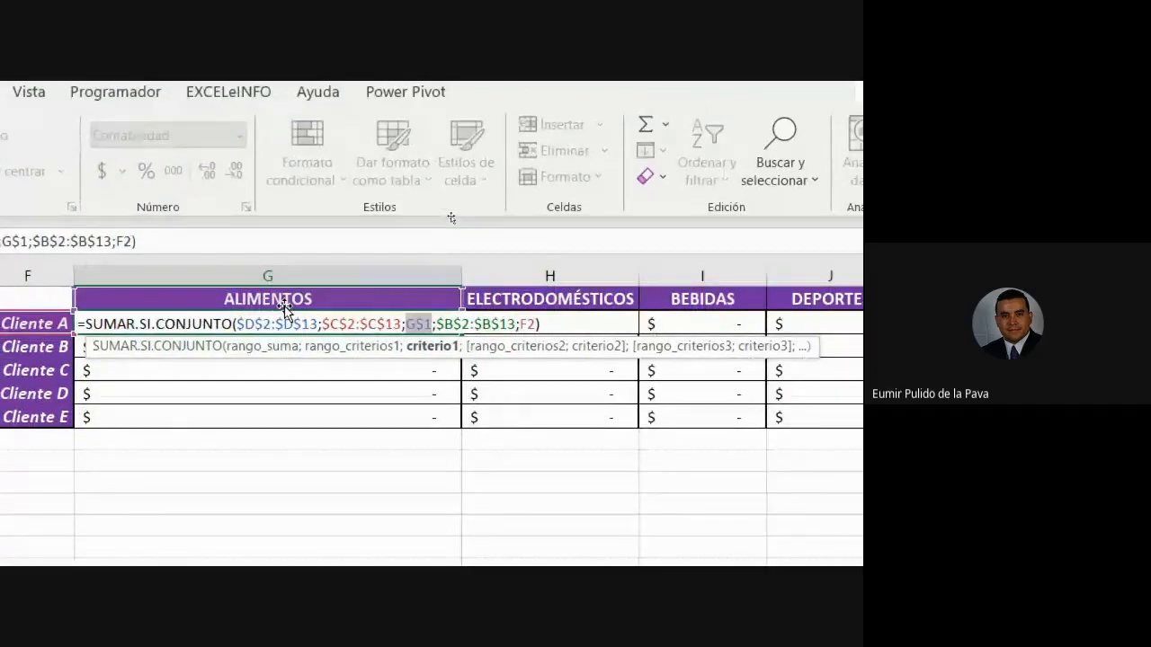
click(537, 324)
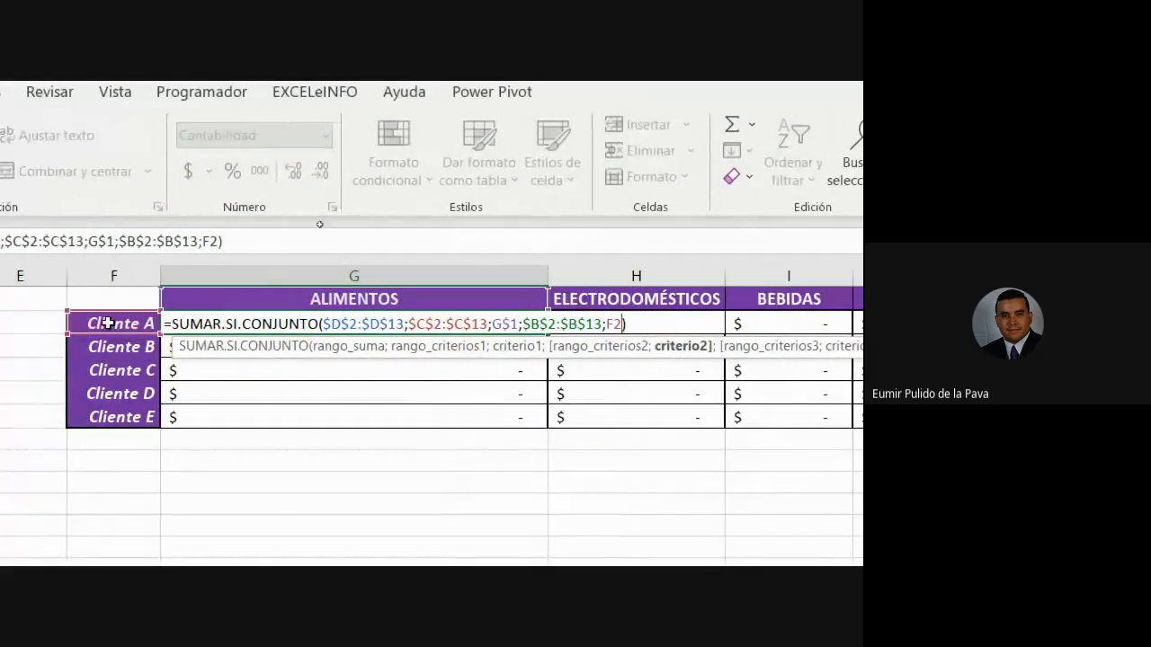
key(F4)
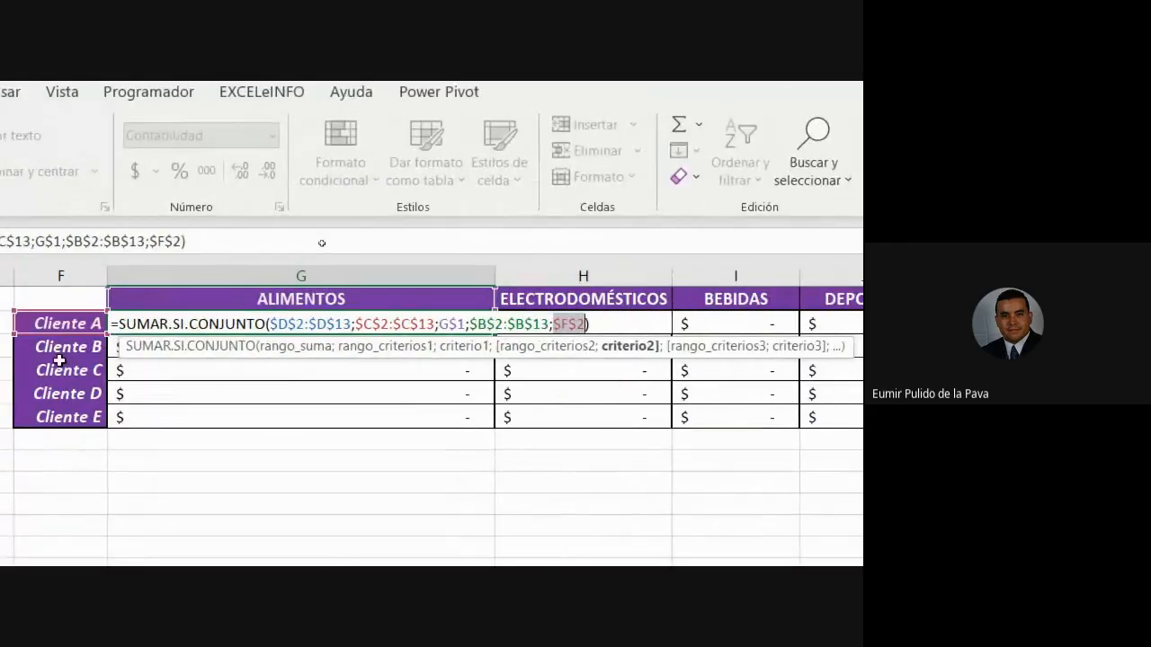
key(F4)
key(F4)
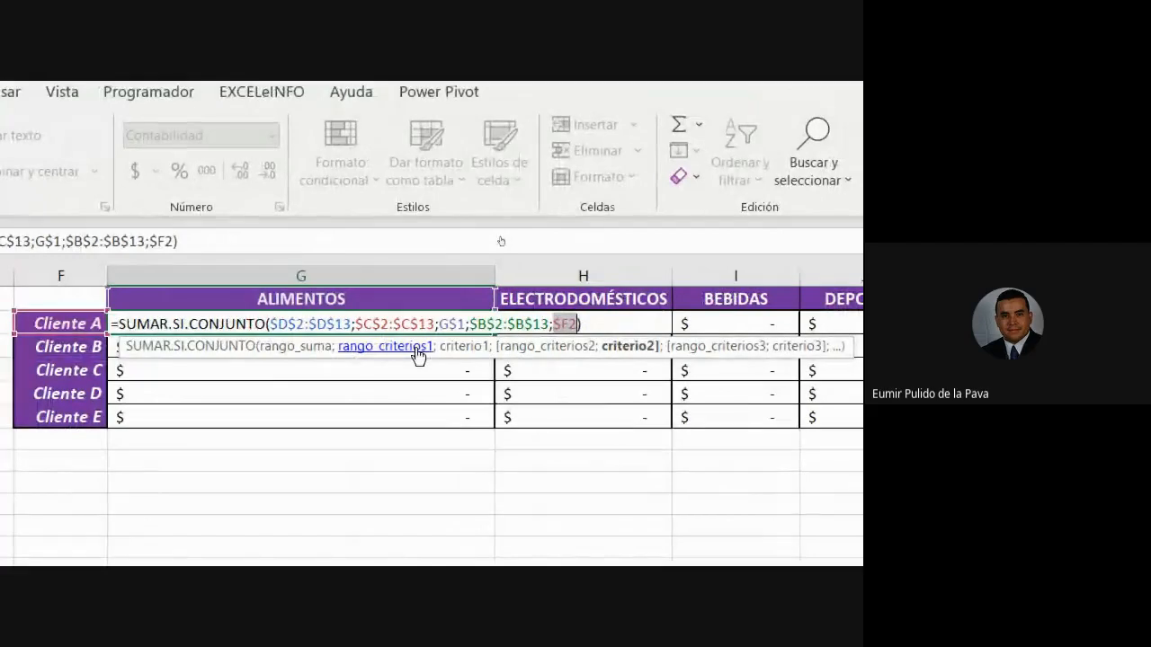
drag(268, 321, 351, 322)
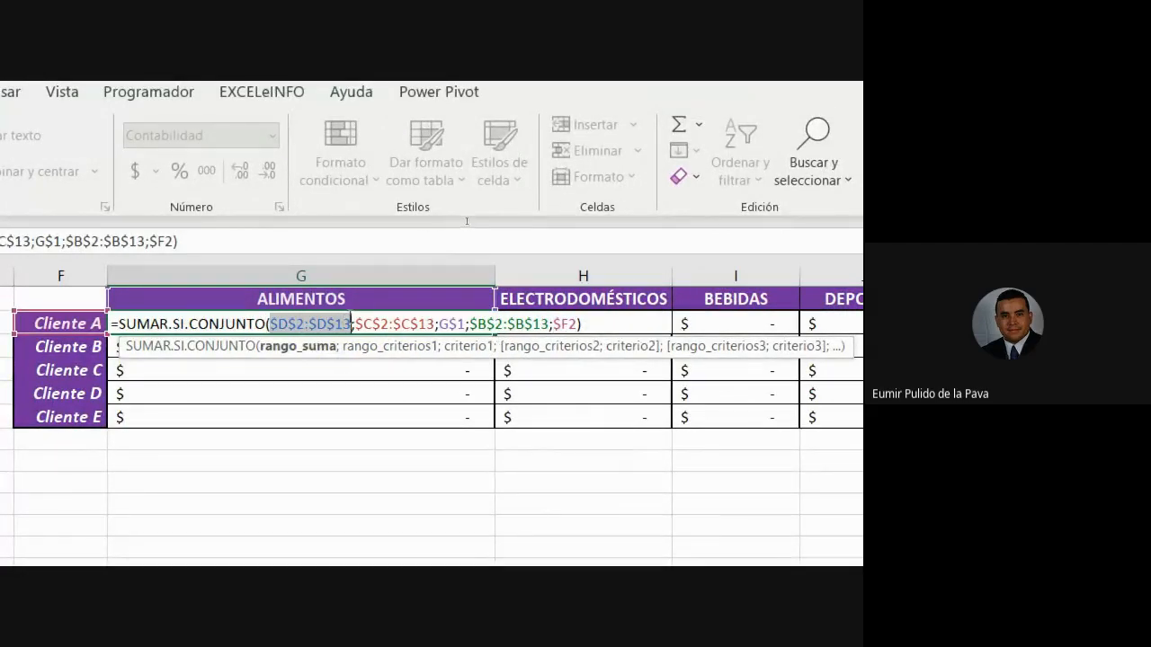
drag(439, 322, 466, 321)
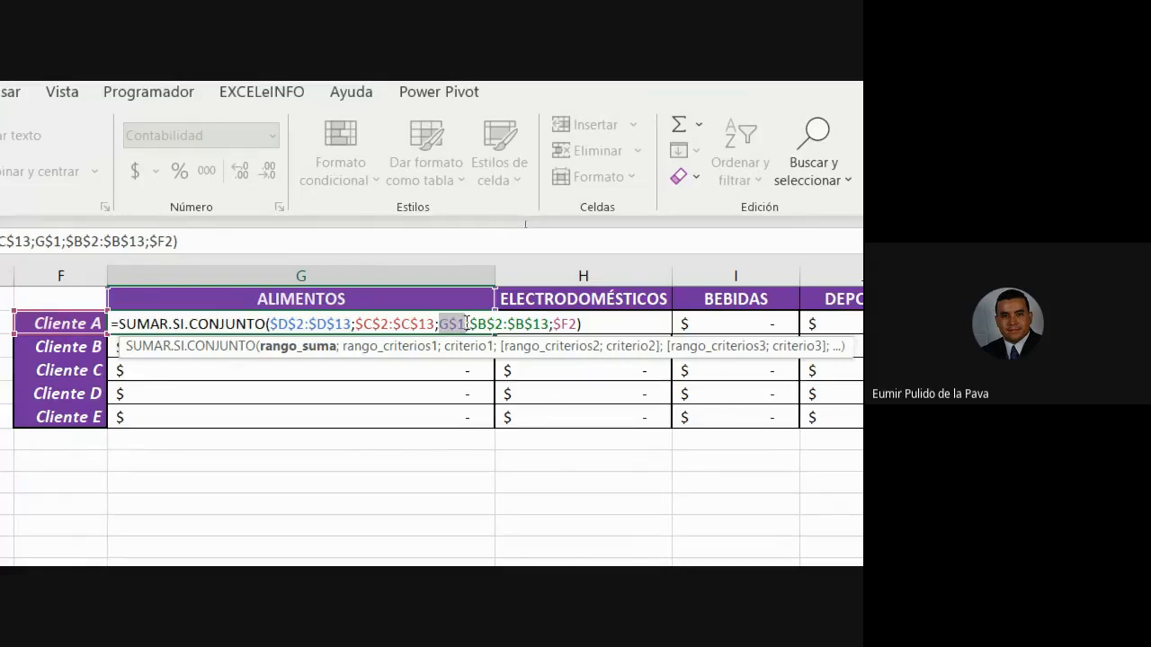
drag(552, 324, 578, 324)
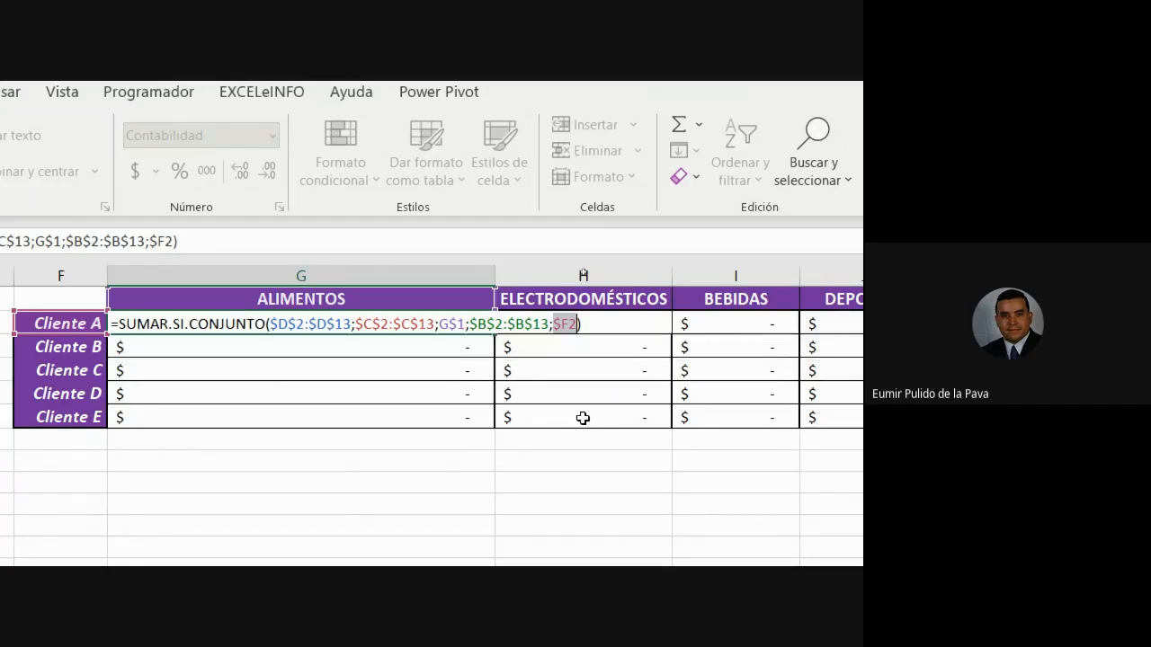
key(Return)
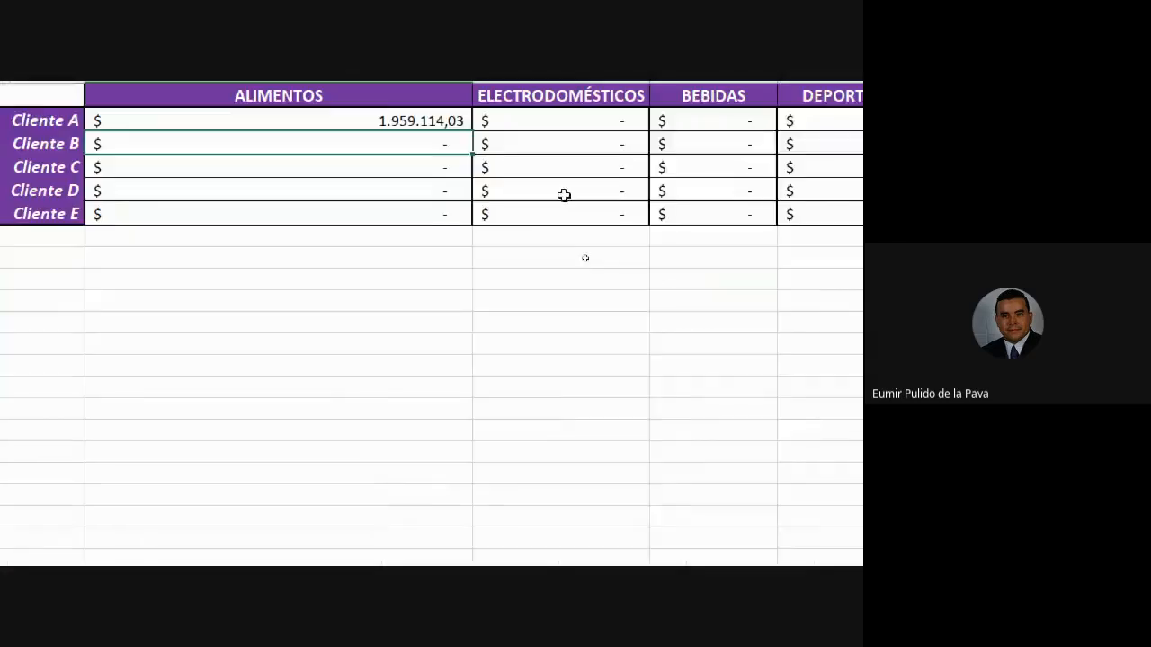
Fill the G2 formula across to DEPORTES and down to Cliente E, and narrow the ALIMENTOS column to fit its values
click(409, 121)
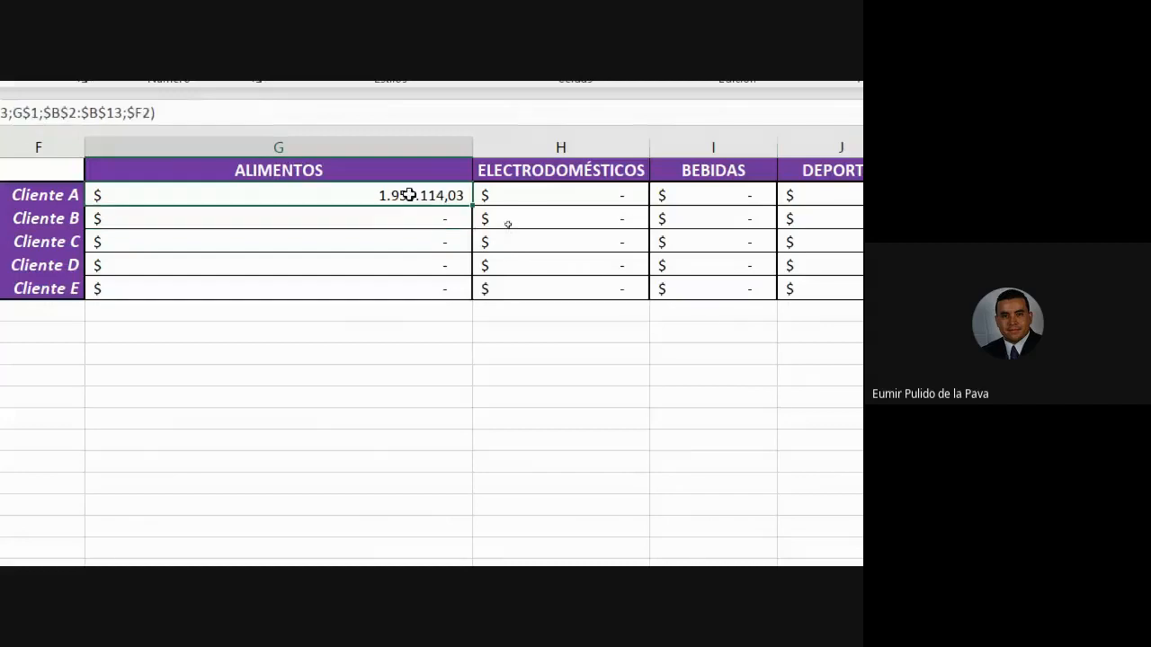
click(539, 194)
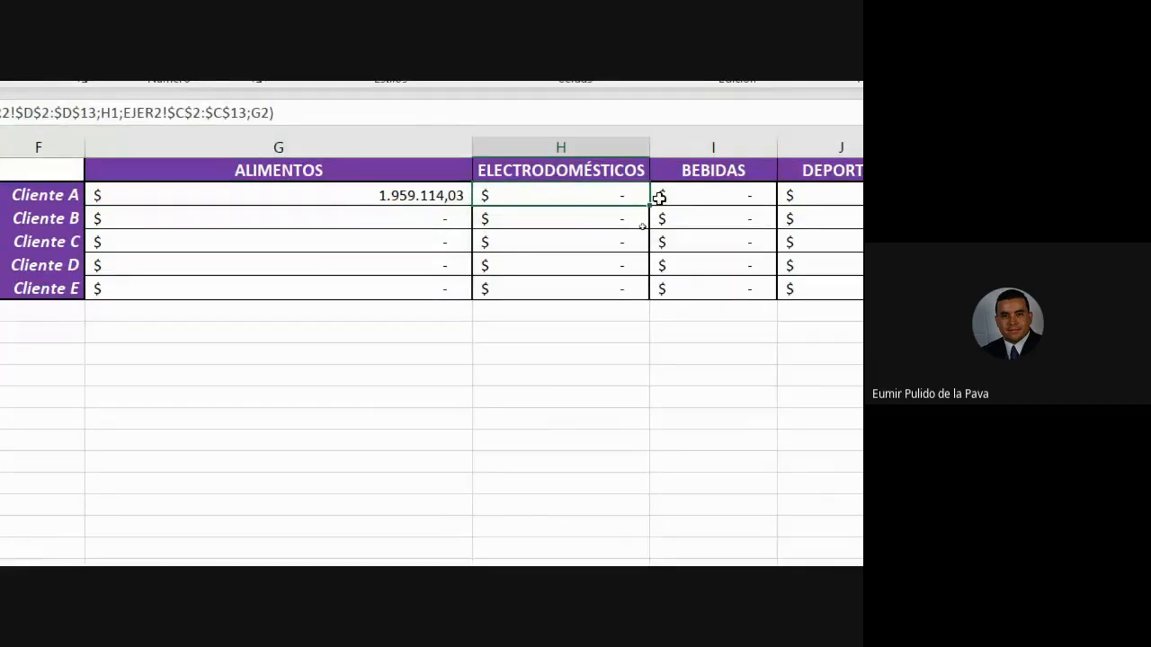
click(702, 198)
click(854, 192)
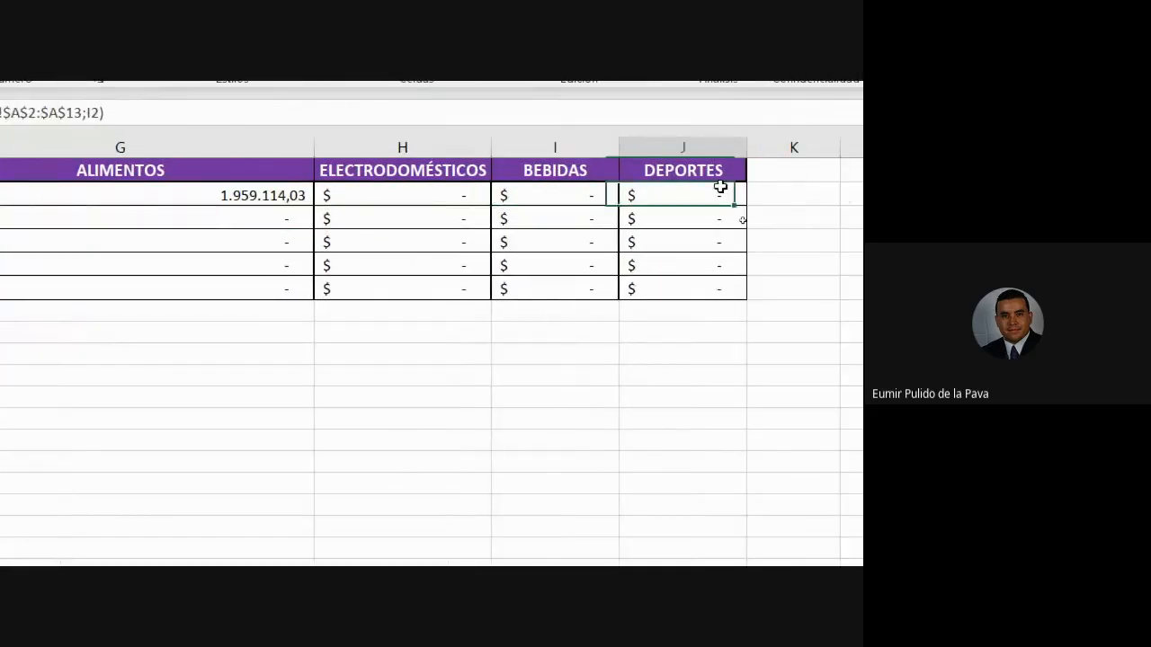
click(128, 194)
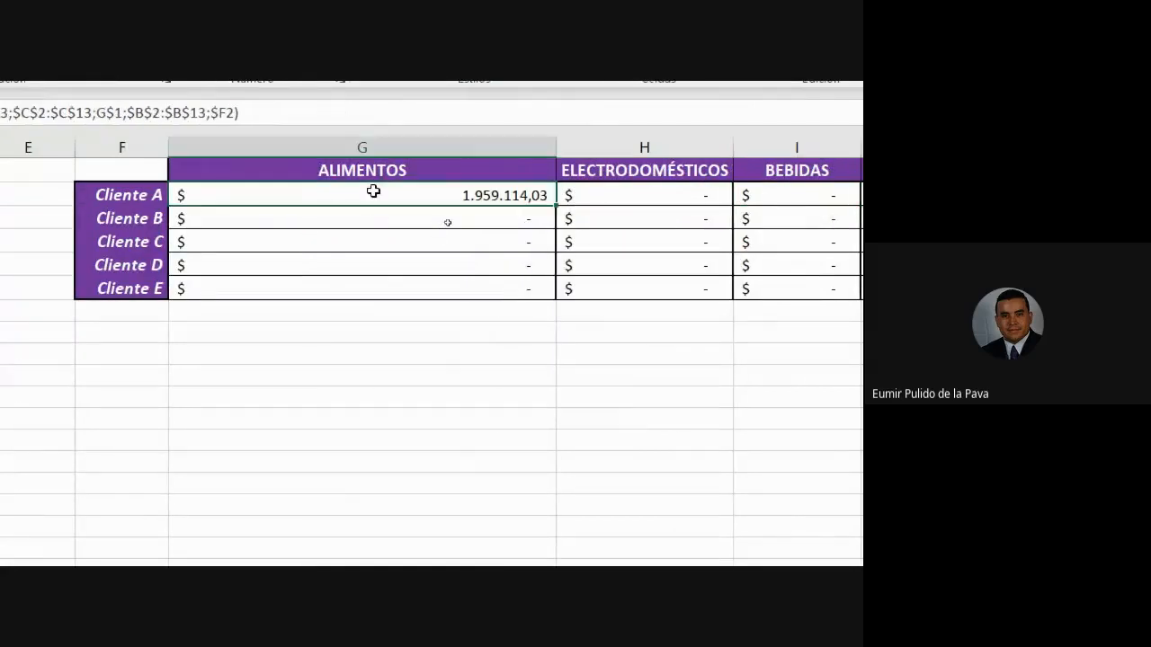
drag(556, 203, 988, 205)
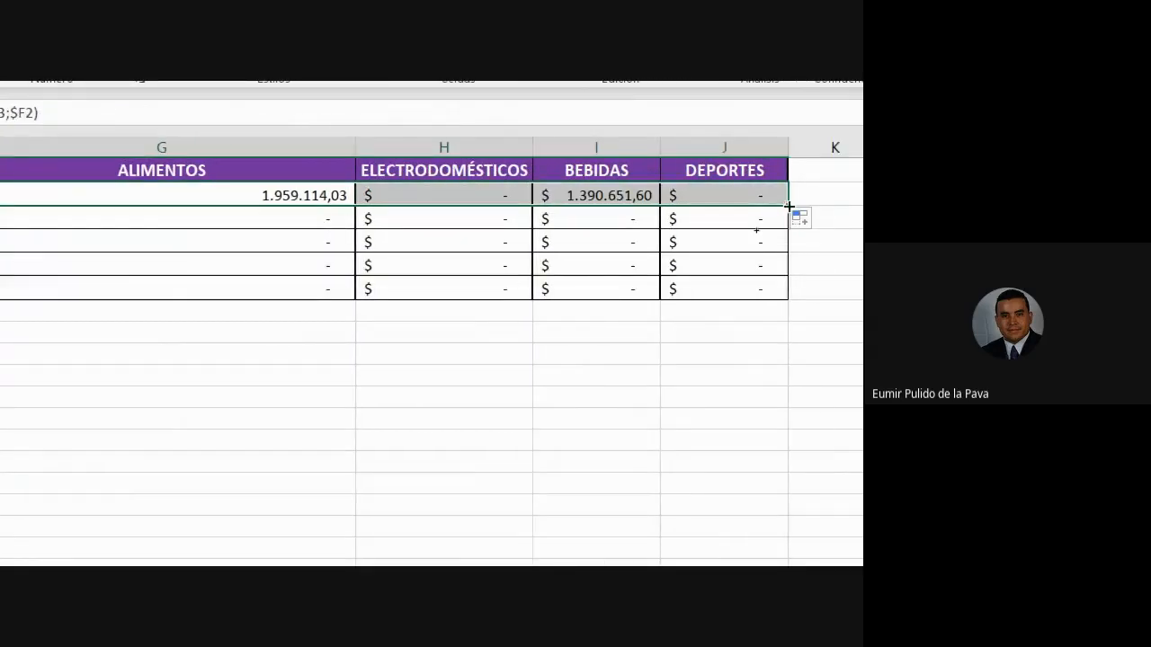
drag(788, 207, 779, 297)
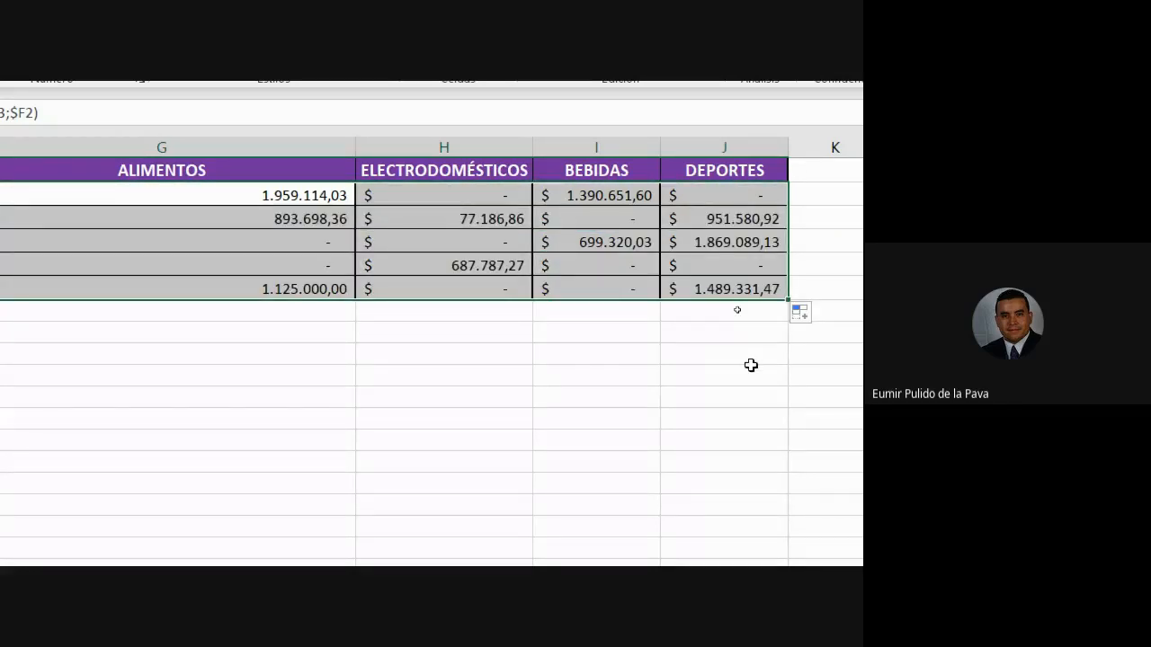
scroll(354, 149, right, 3)
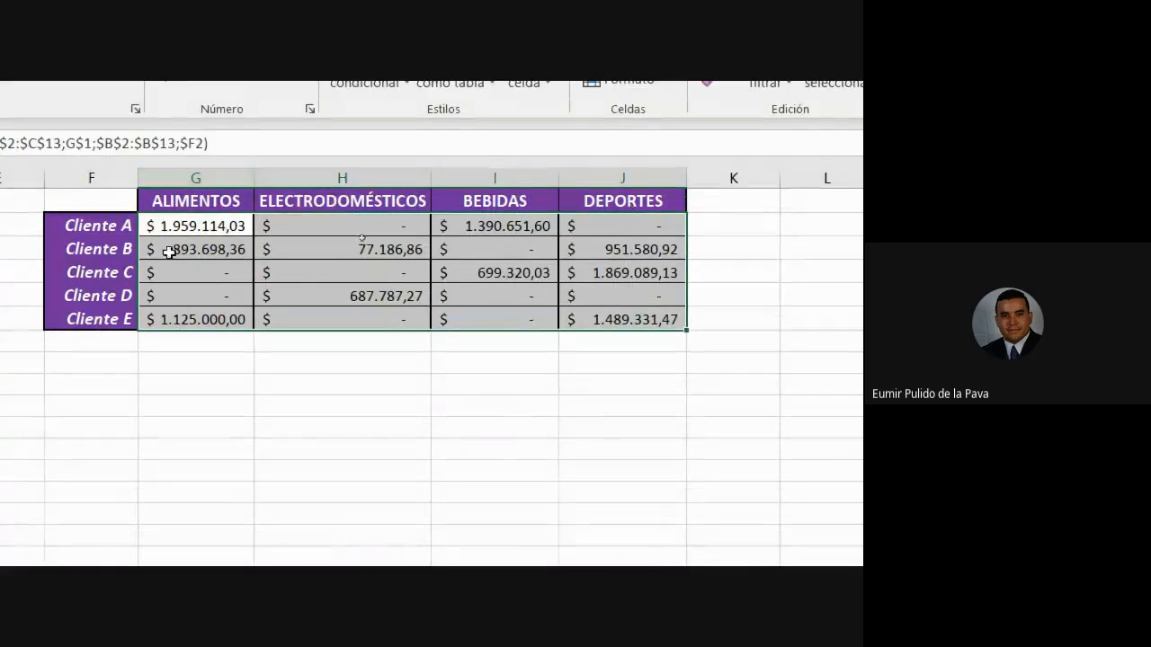
Point out the client labels and category headings of the summary and check the references in the H2 and I2 formulas
click(97, 340)
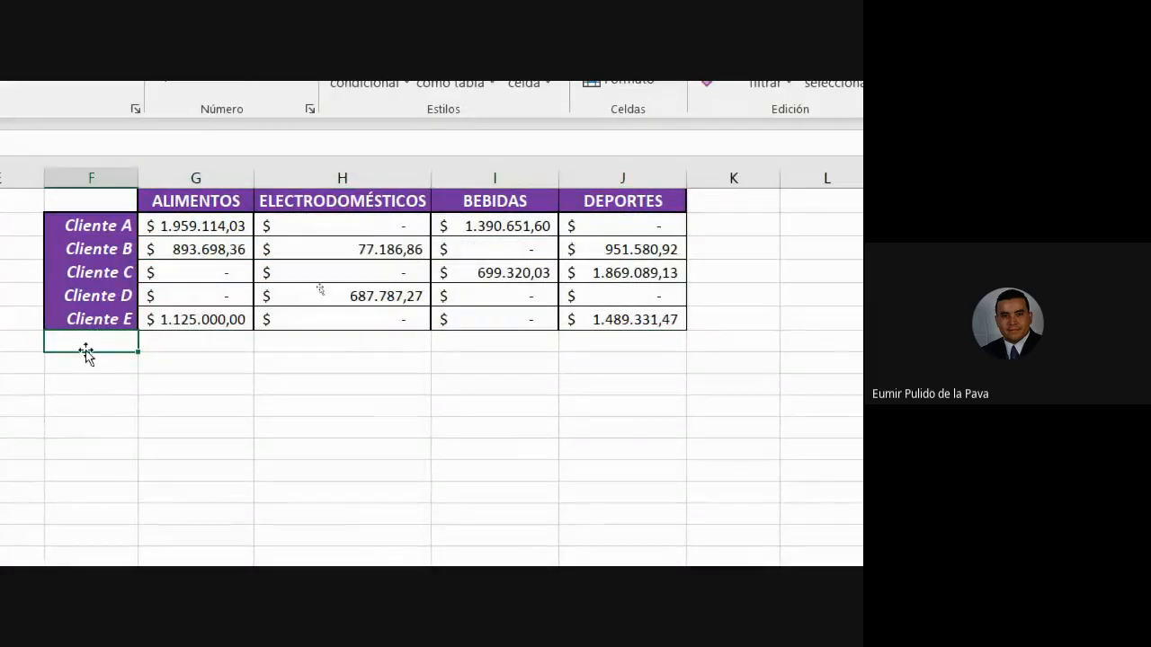
drag(99, 225, 103, 318)
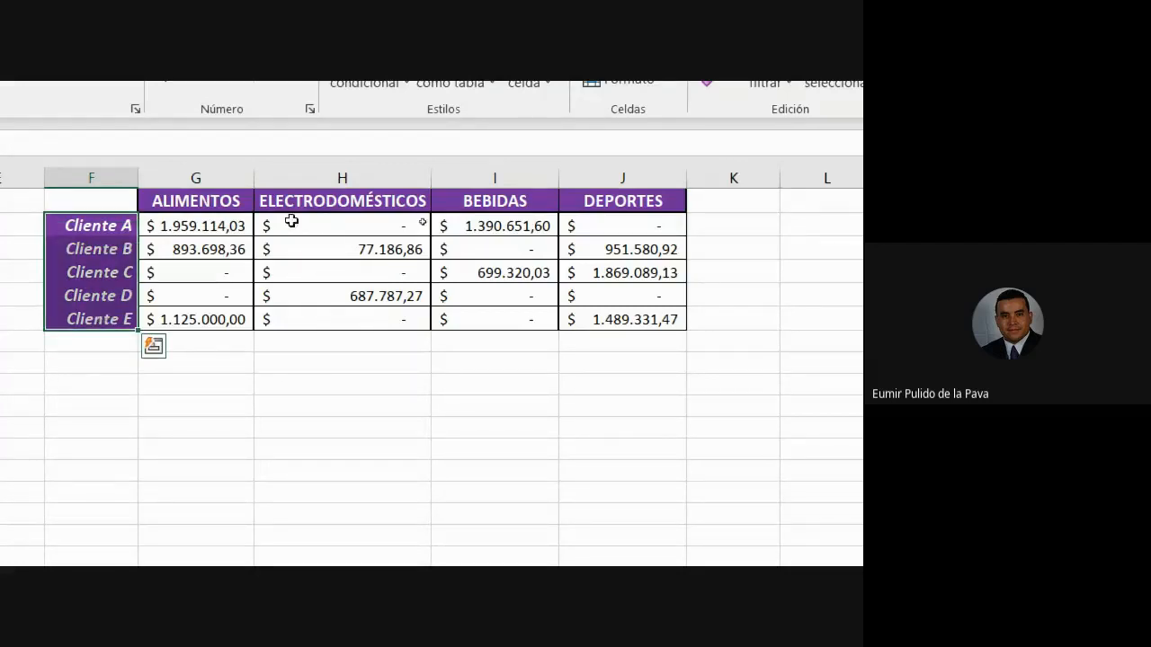
drag(216, 199, 629, 199)
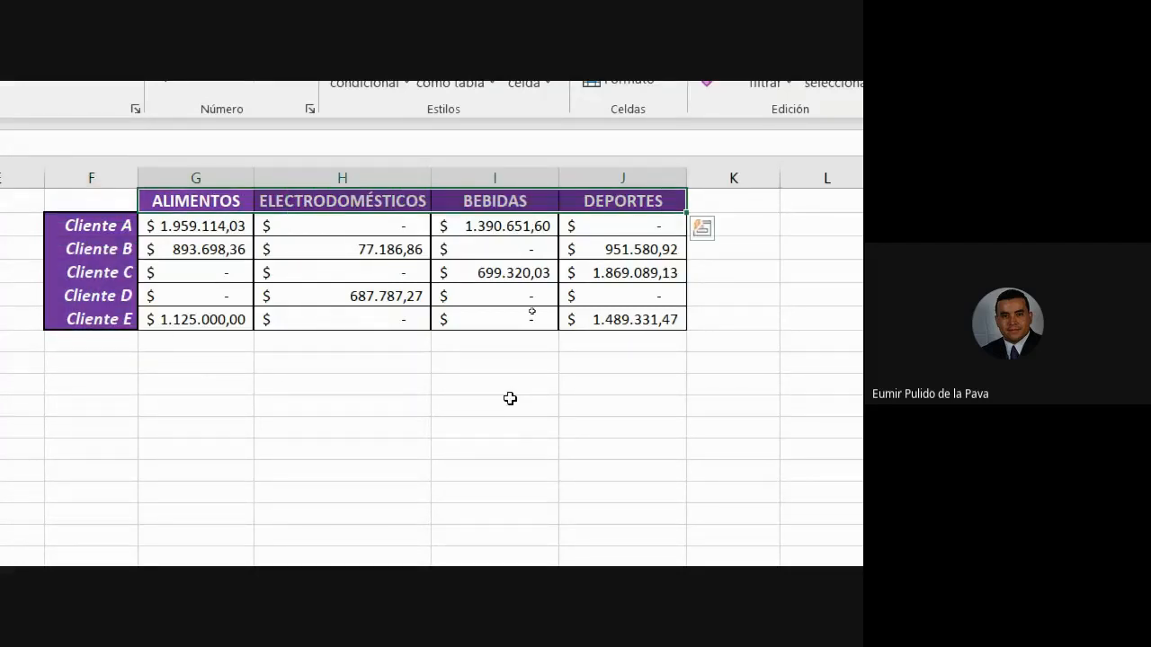
click(93, 178)
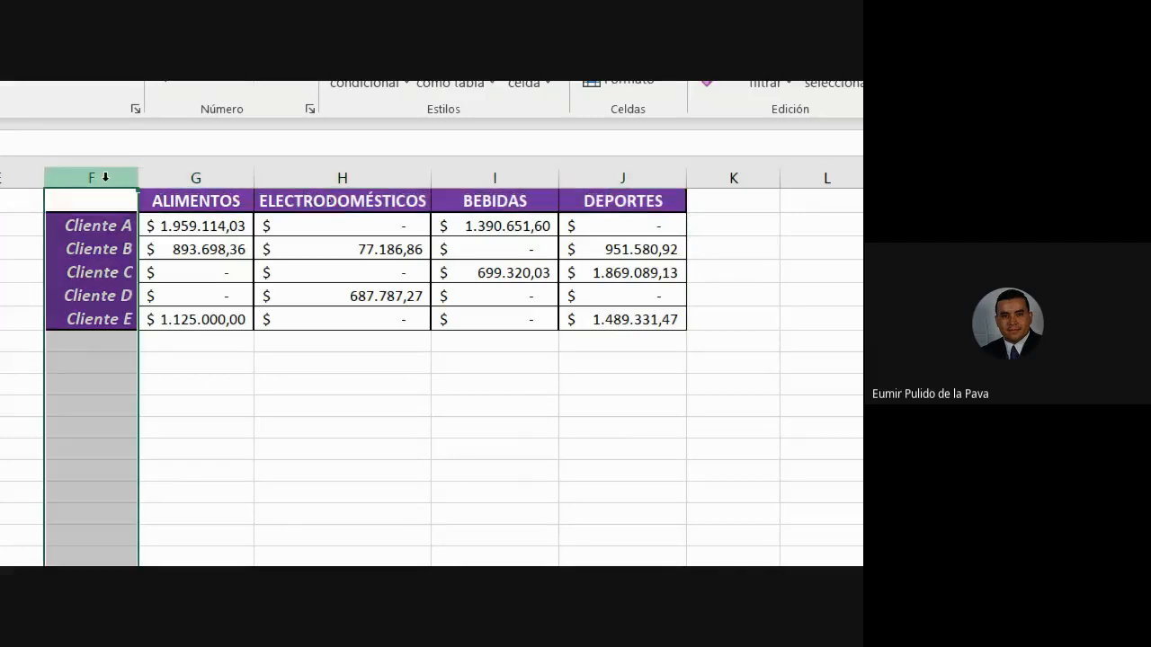
ctrl+click(731, 178)
click(726, 178)
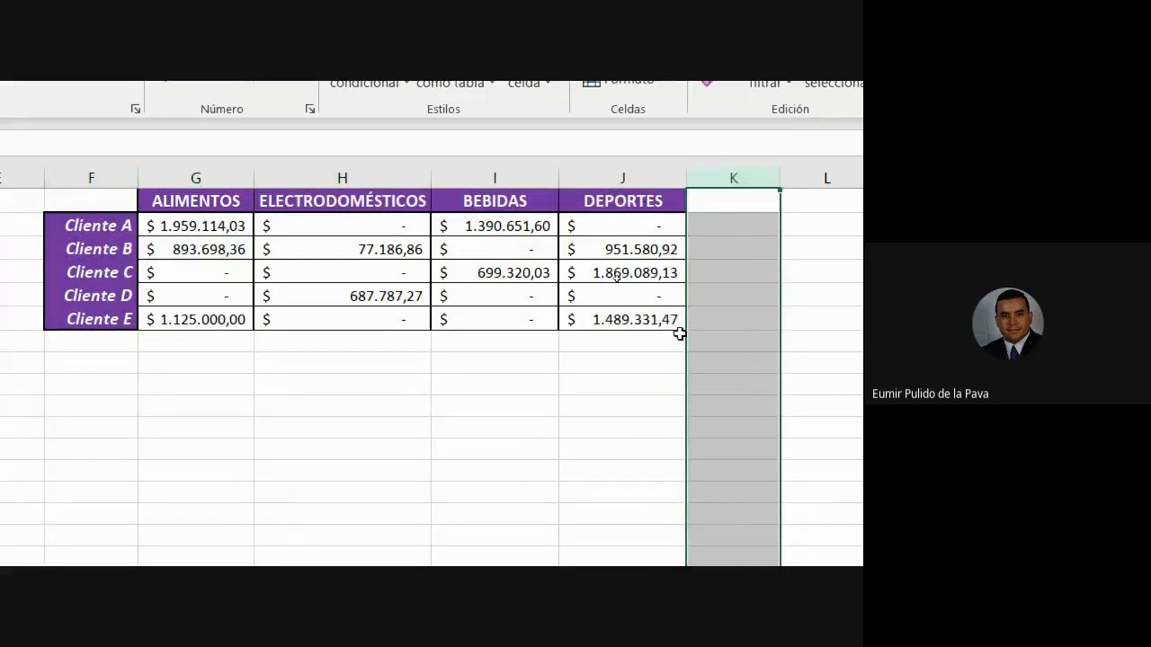
click(355, 225)
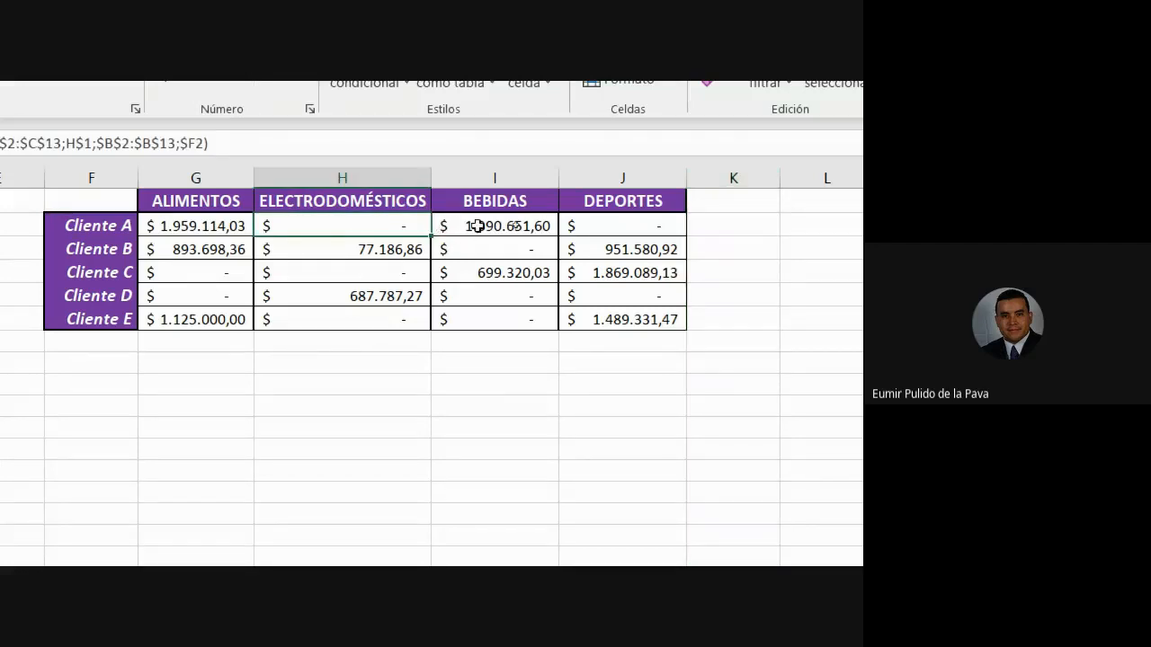
double_click(477, 225)
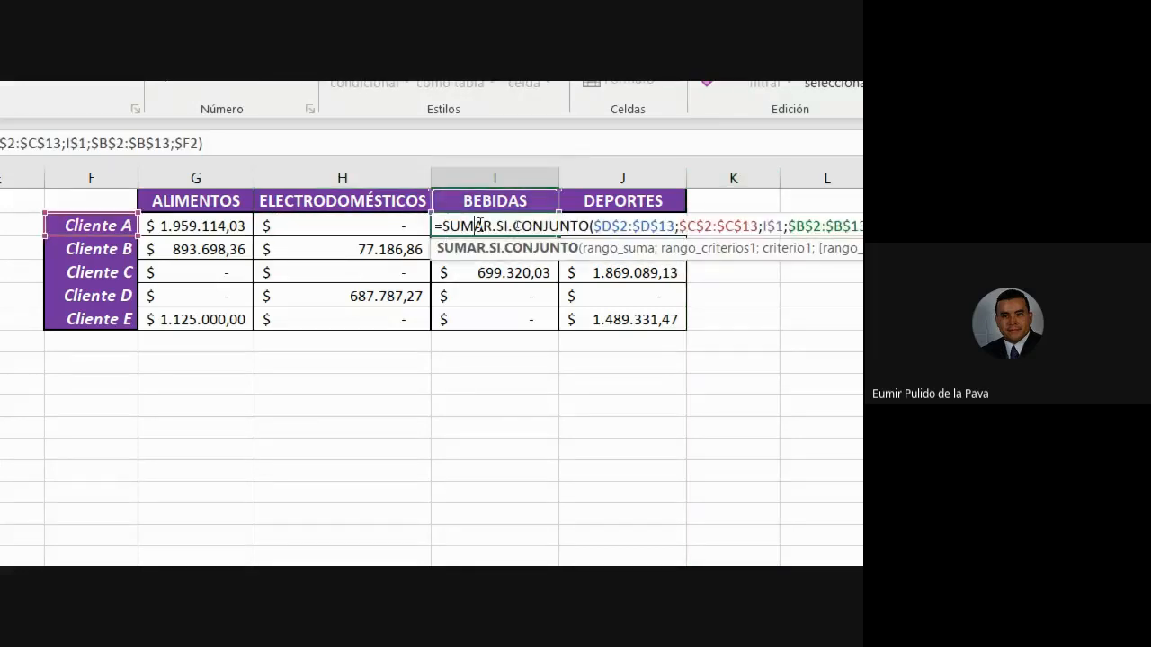
click(151, 226)
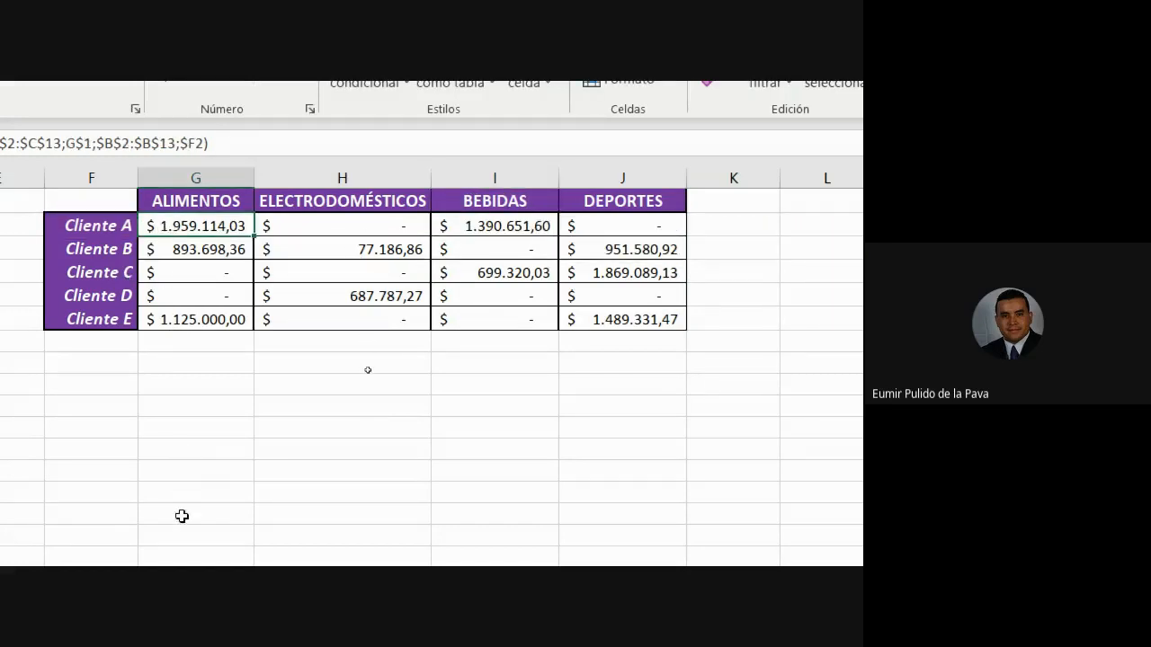
Review the complete G2 formula and fill it over the summary grid through J6 again
double_click(192, 227)
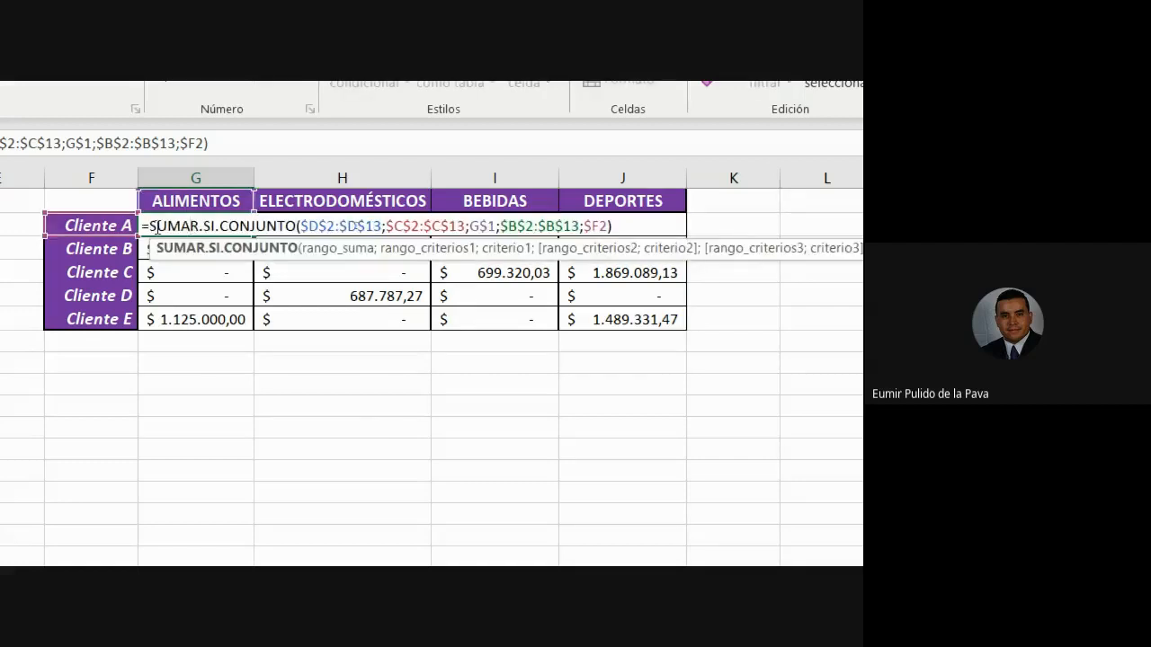
drag(141, 226, 713, 231)
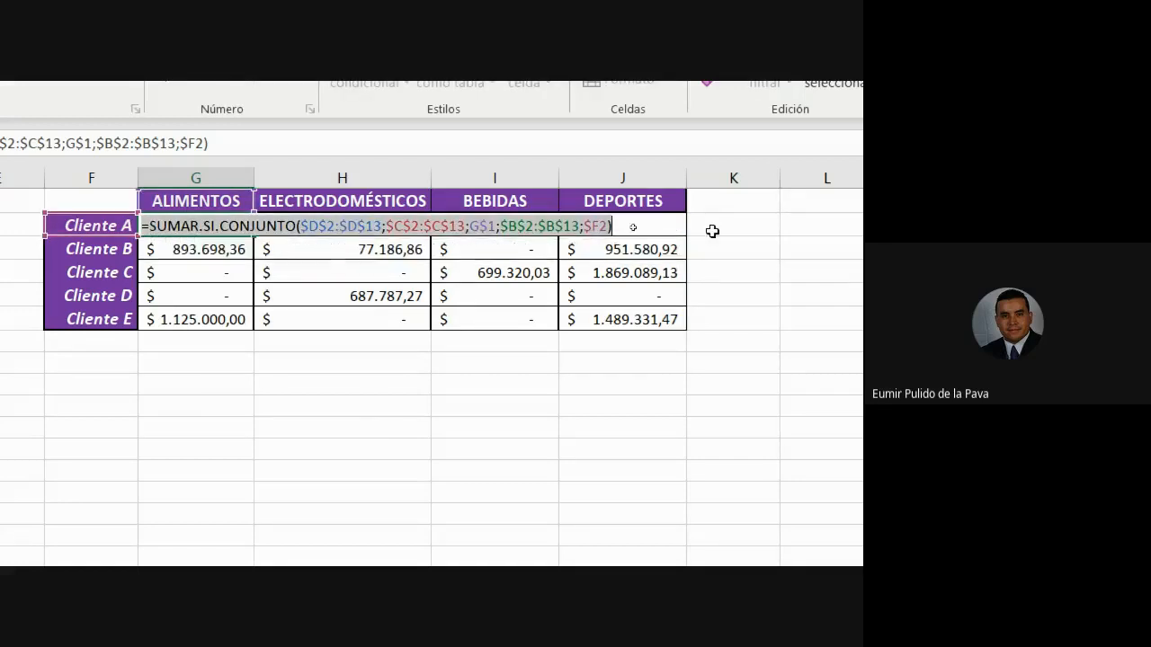
key(Return)
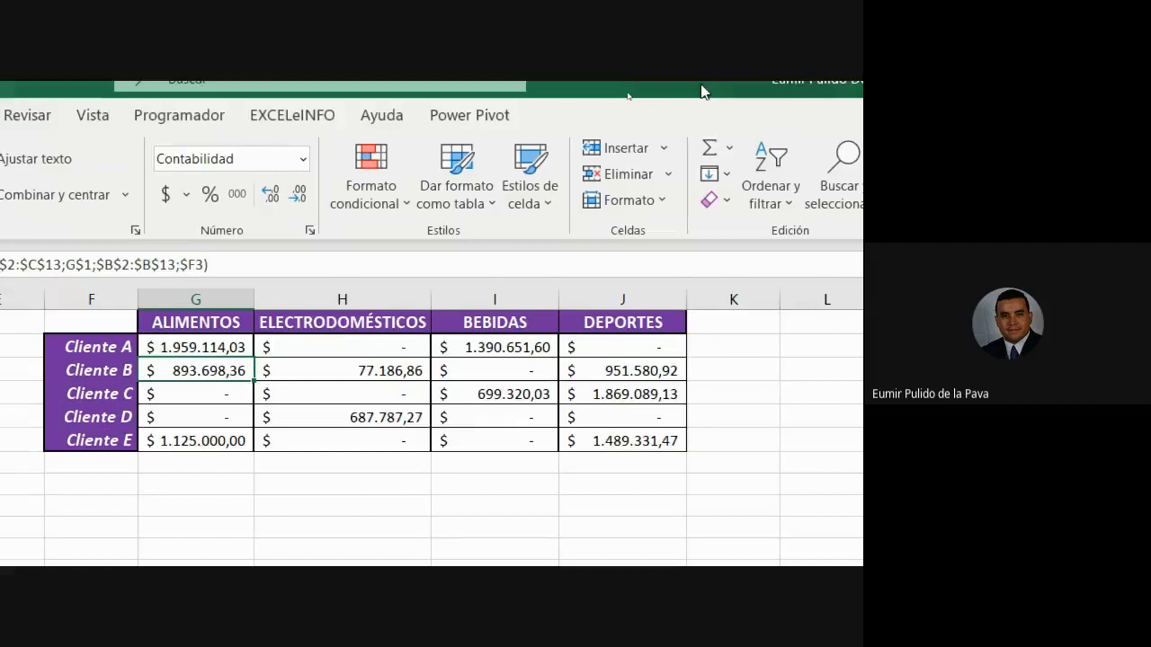
mouse_move(245, 354)
mouse_down()
mouse_move(636, 354)
mouse_move(685, 376)
mouse_move(683, 474)
mouse_up()
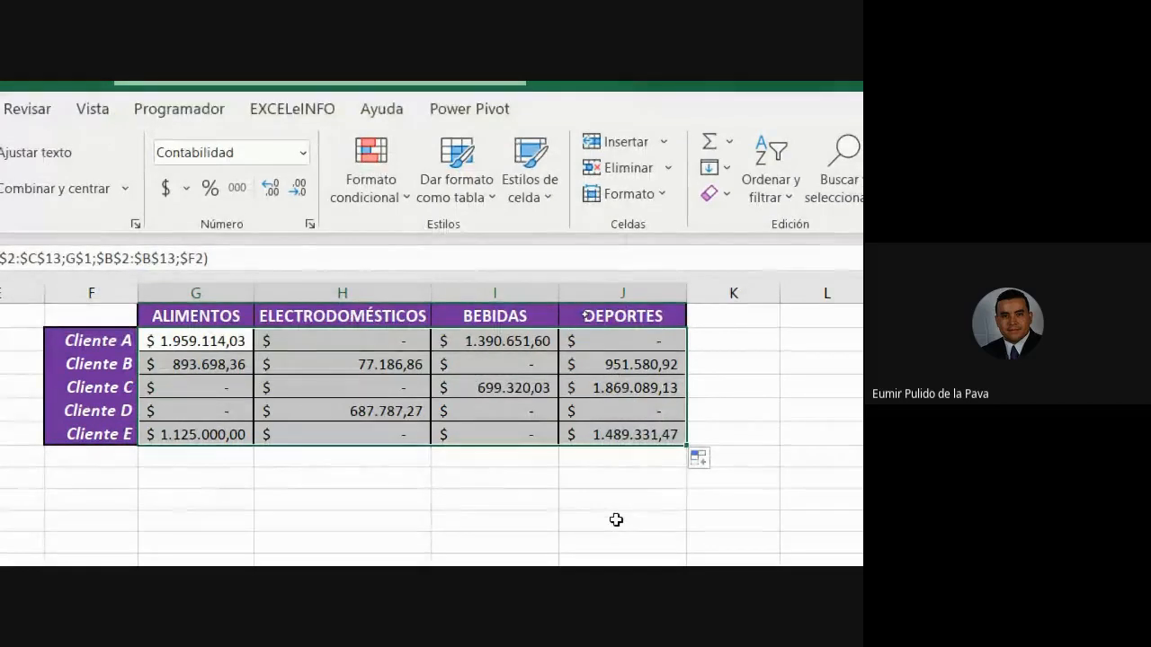
Make both criteria in the G2 formula absolute, $G$1 and $F$2, and fill it over the summary grid through J6
double_click(230, 340)
drag(468, 335, 500, 338)
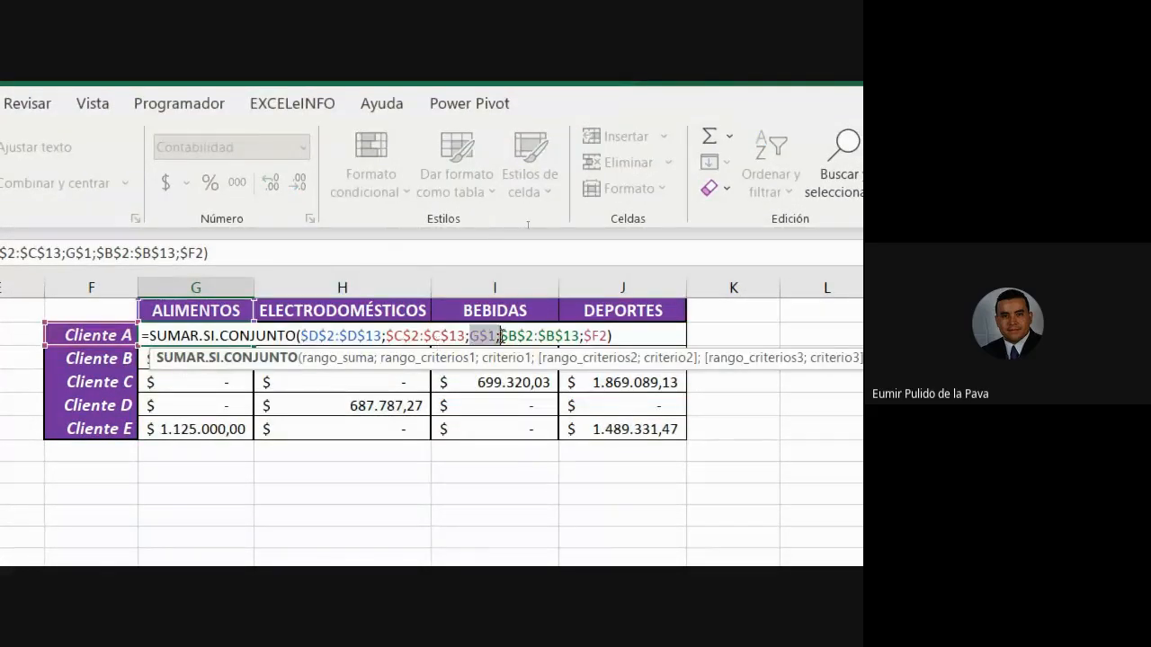
drag(582, 335, 610, 335)
click(489, 336)
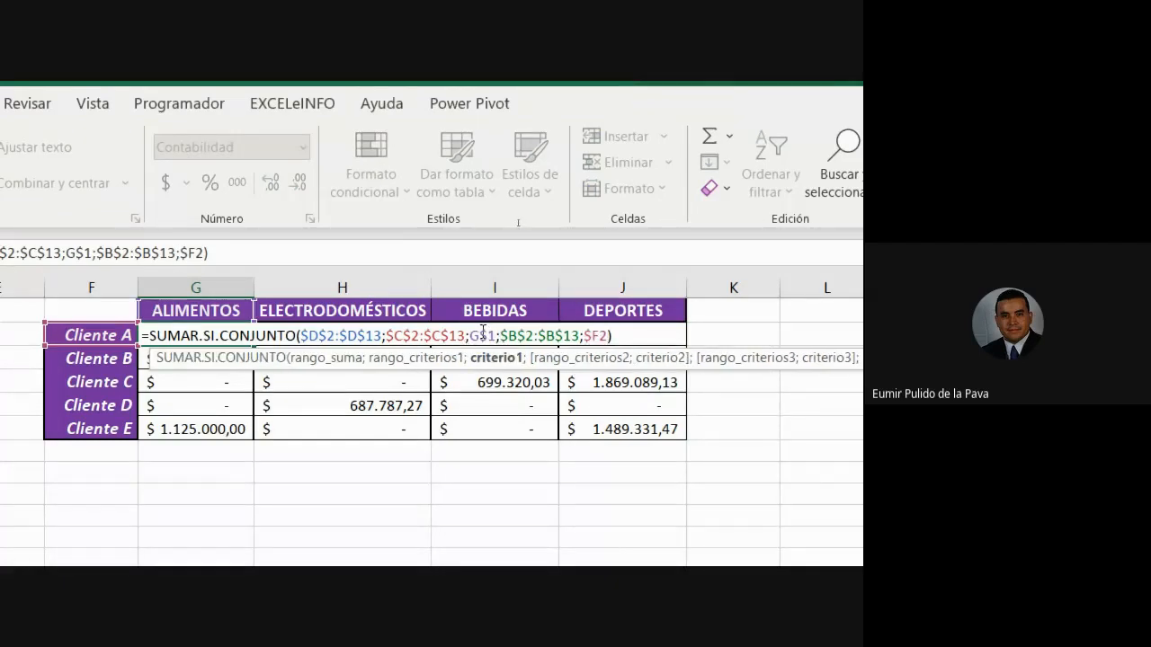
key(F4)
key(F4)
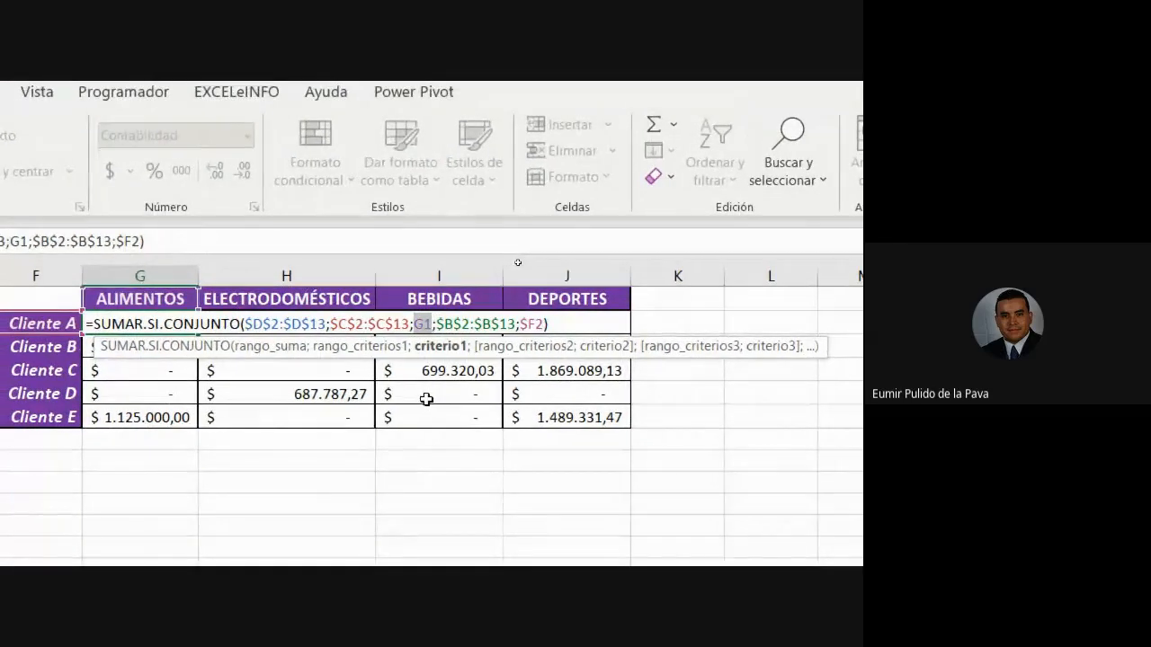
key(F4)
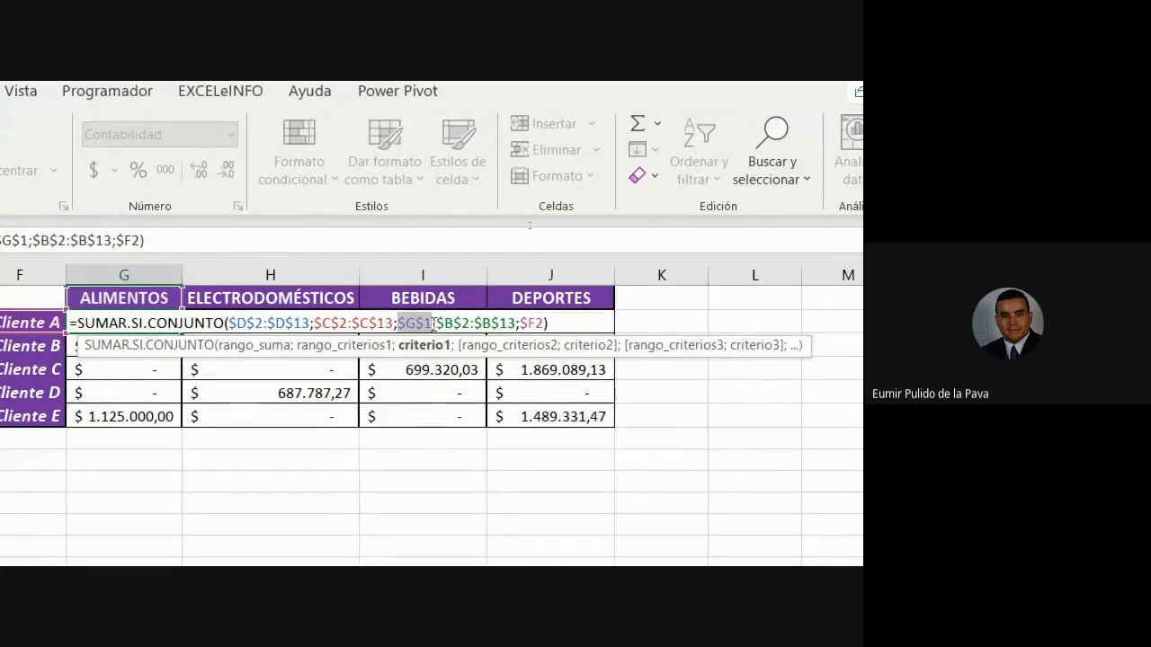
click(538, 323)
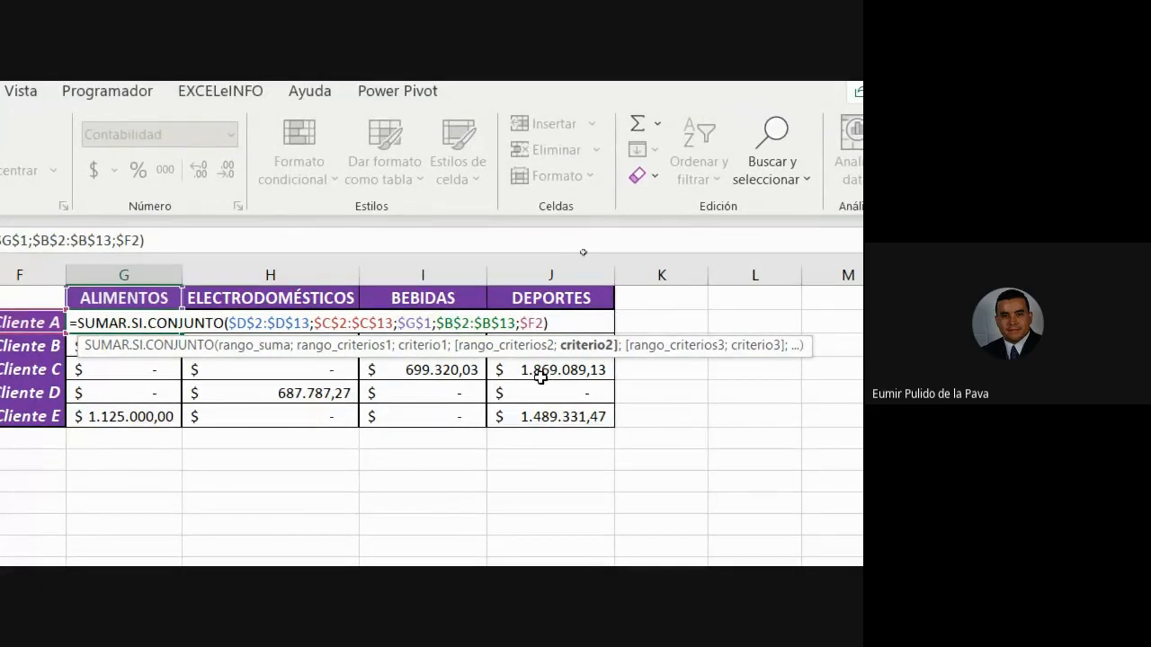
key(F4)
key(F4)
key(ctrl+Return)
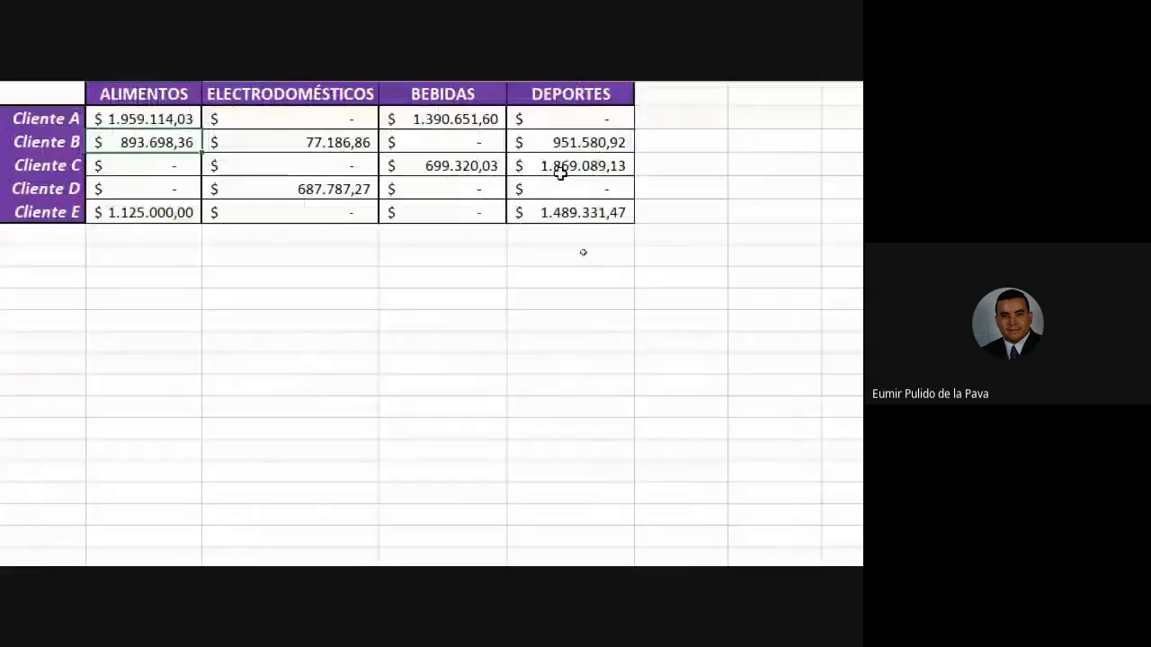
drag(186, 286, 631, 392)
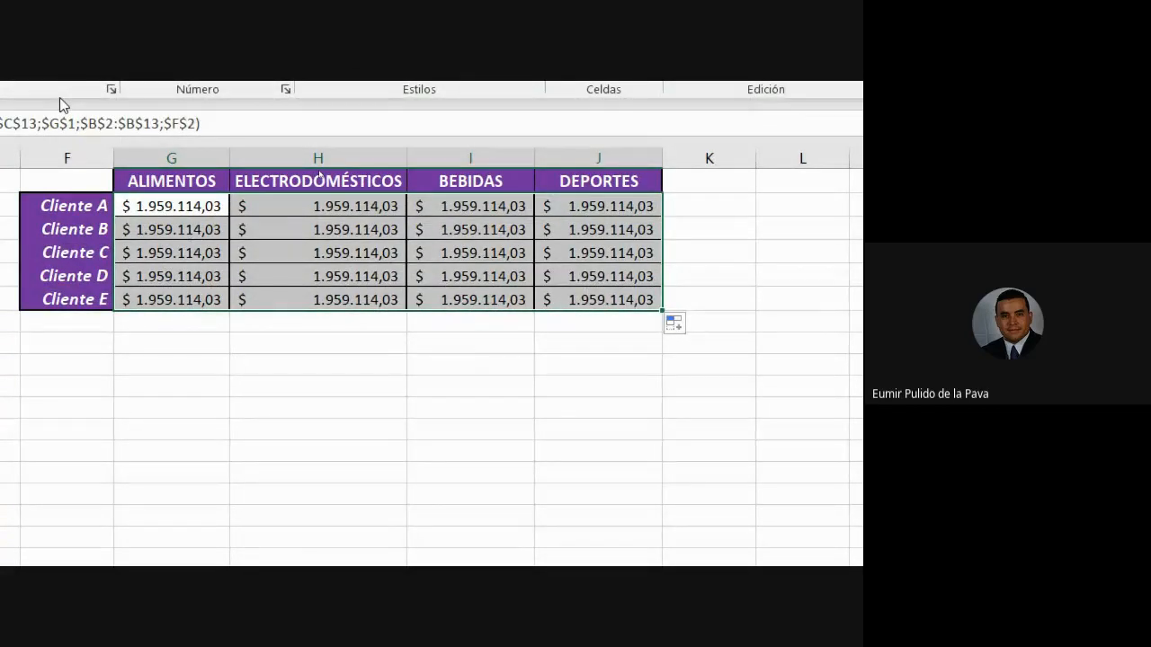
Change the G2 criteria to mixed references, G$1 for the category and $F2 for the client, and commit the formula
double_click(179, 206)
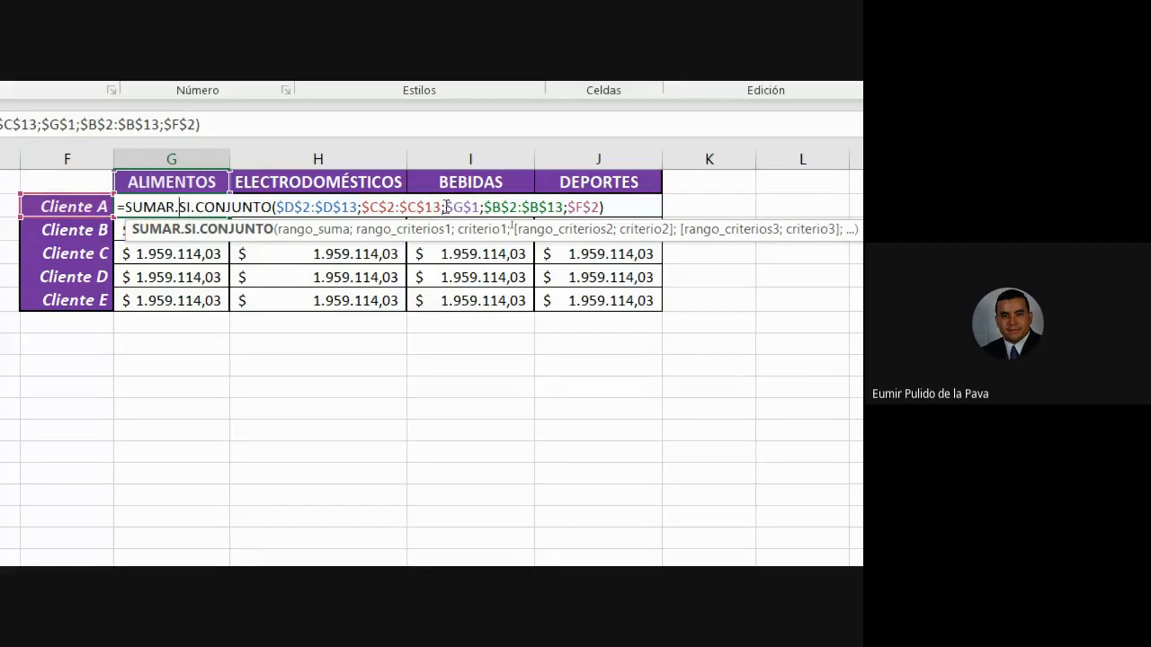
drag(445, 206, 480, 208)
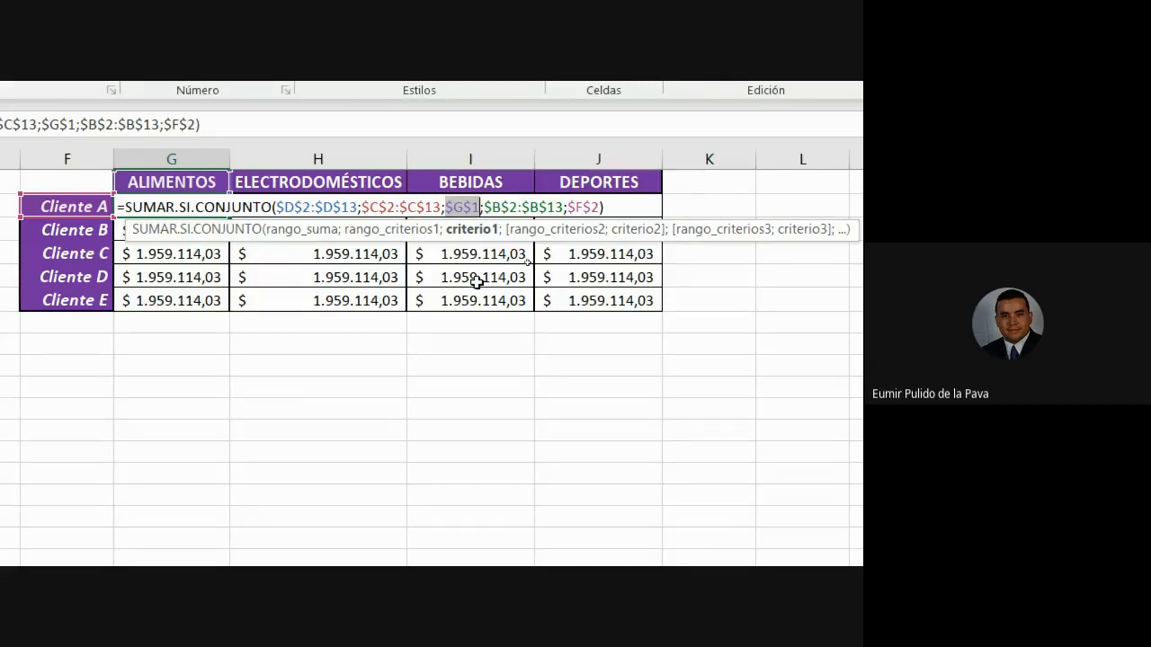
key(F4)
key(F4)
key(F4)
key(F4)
key(F4)
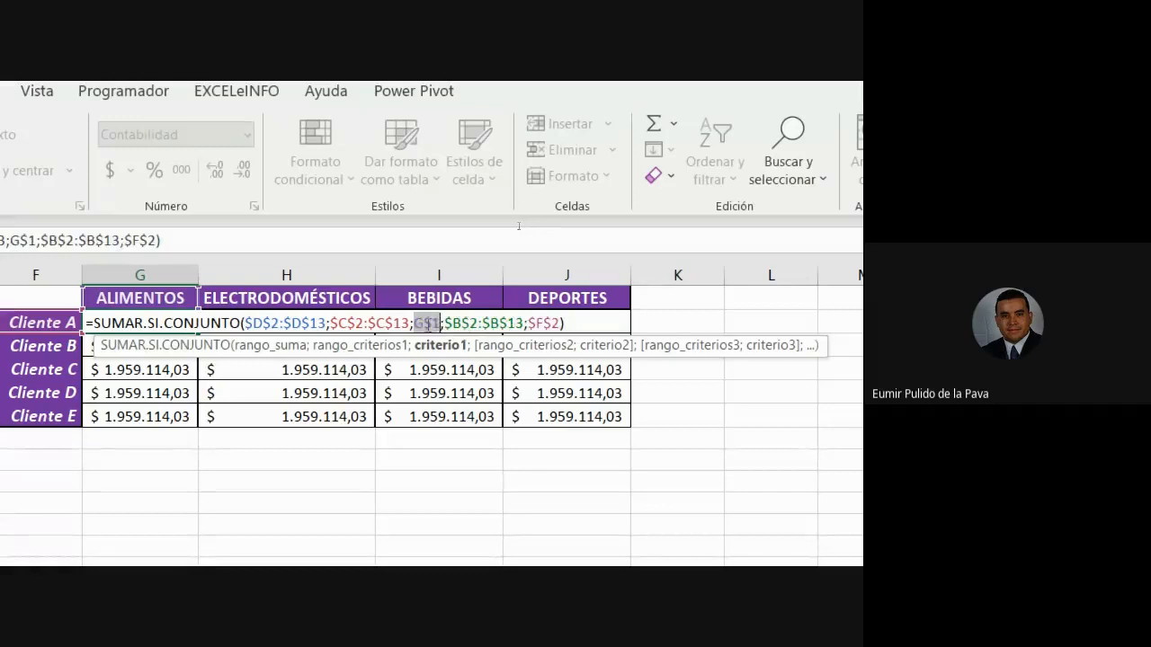
click(552, 324)
key(F4)
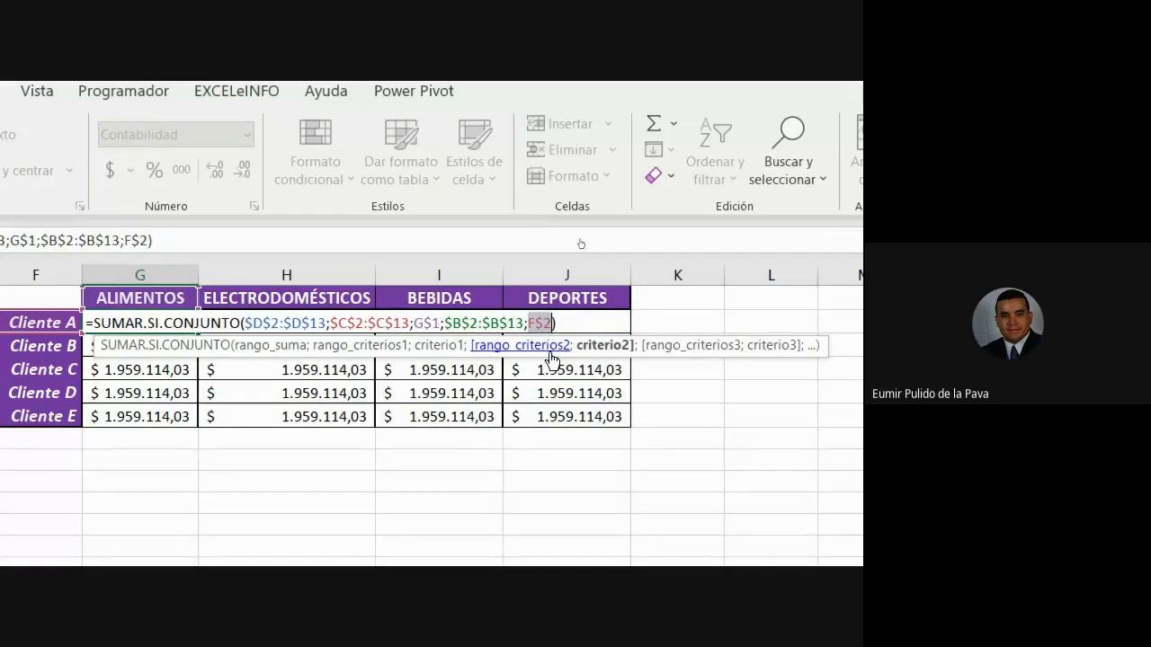
key(Return)
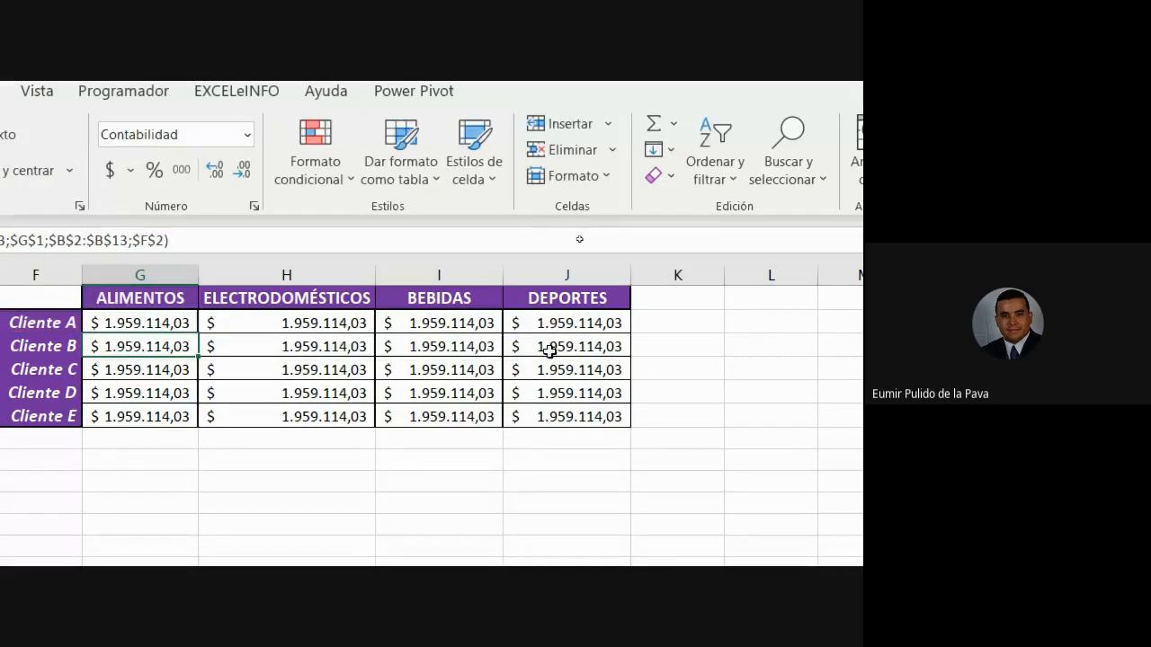
Fill the corrected G2 formula across to DEPORTES and down to Cliente E
click(184, 323)
drag(195, 335, 611, 361)
drag(627, 332, 616, 429)
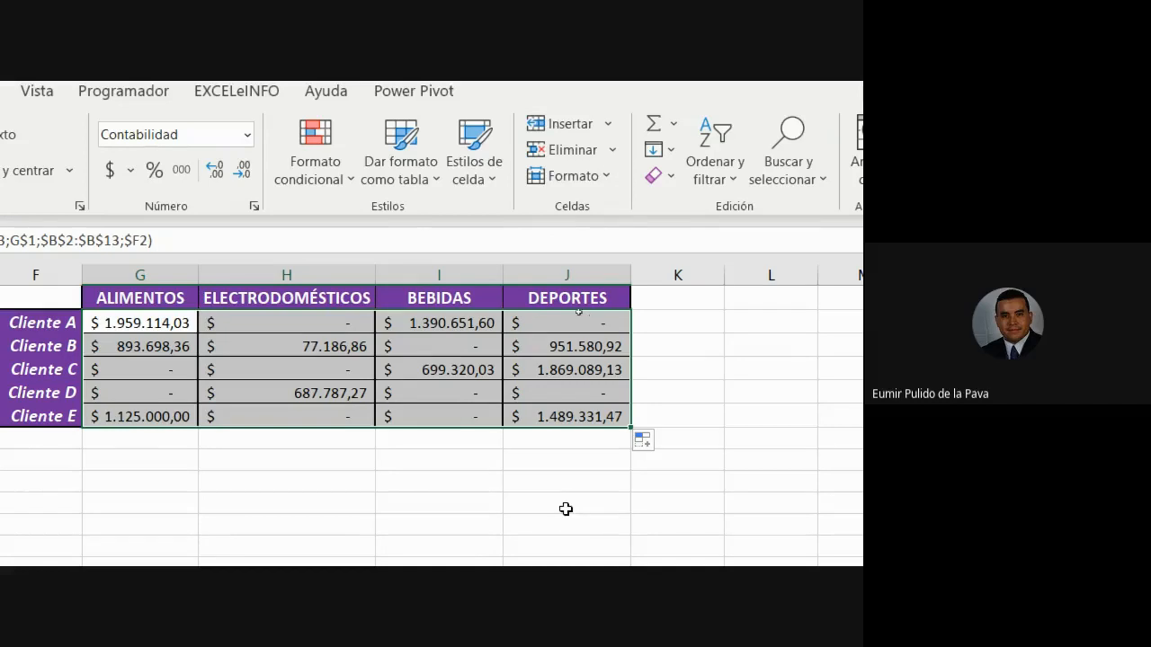
Check the references in the H2 formula, point out the BEBIDAS and DEPORTES columns, and open the G2 formula
double_click(303, 325)
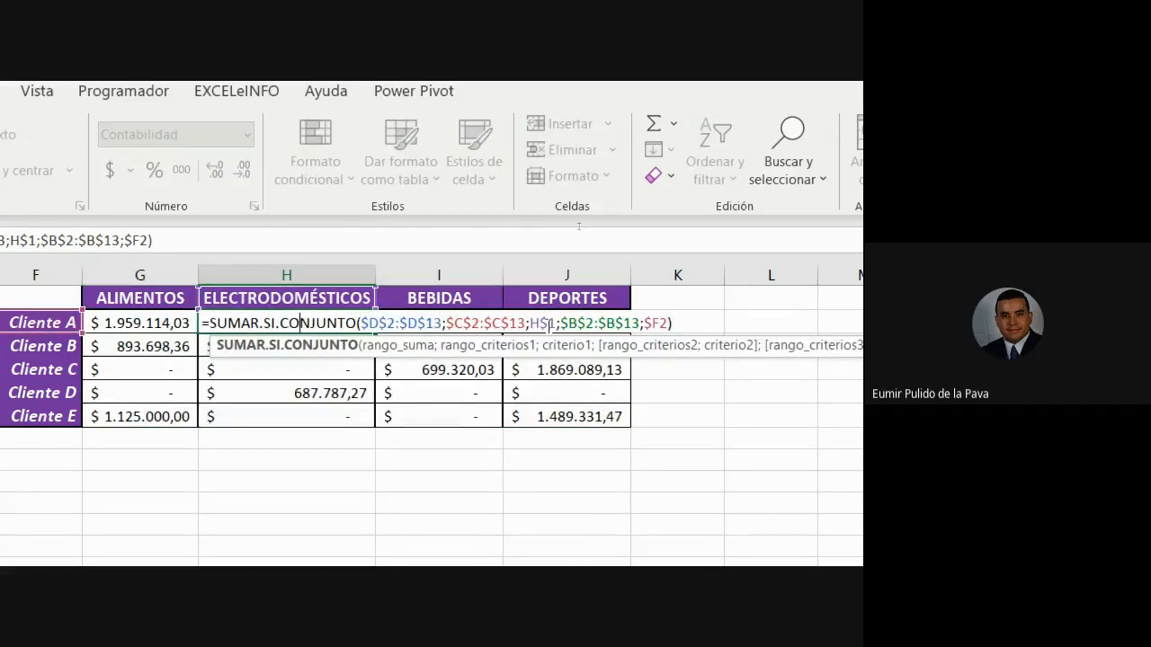
click(454, 270)
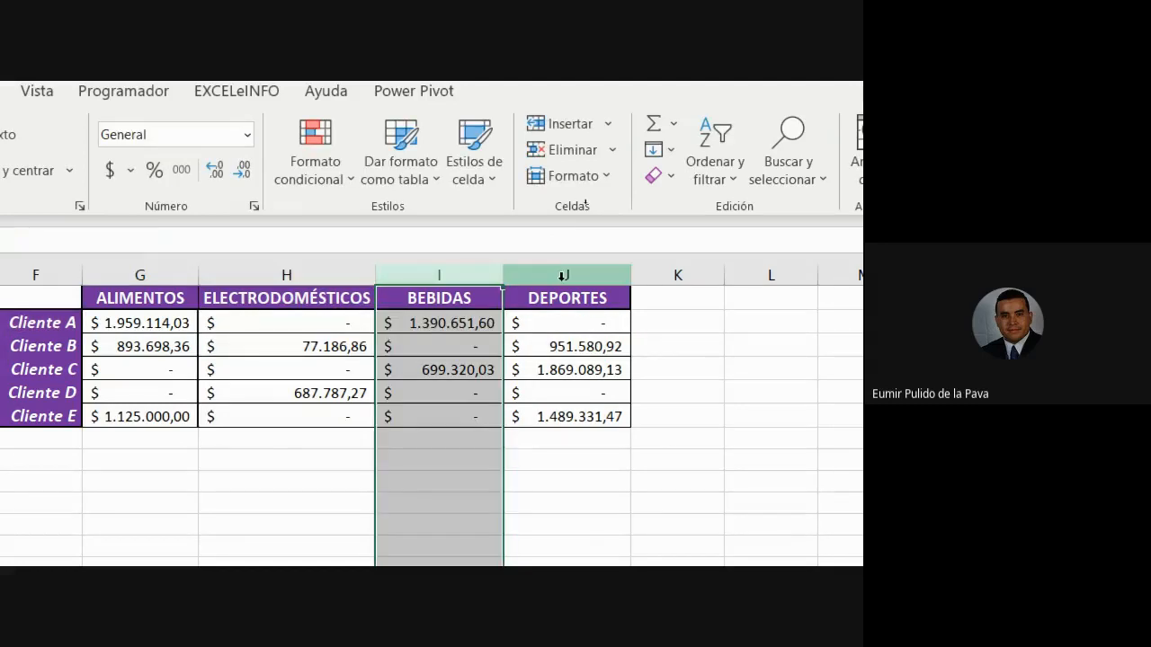
click(547, 275)
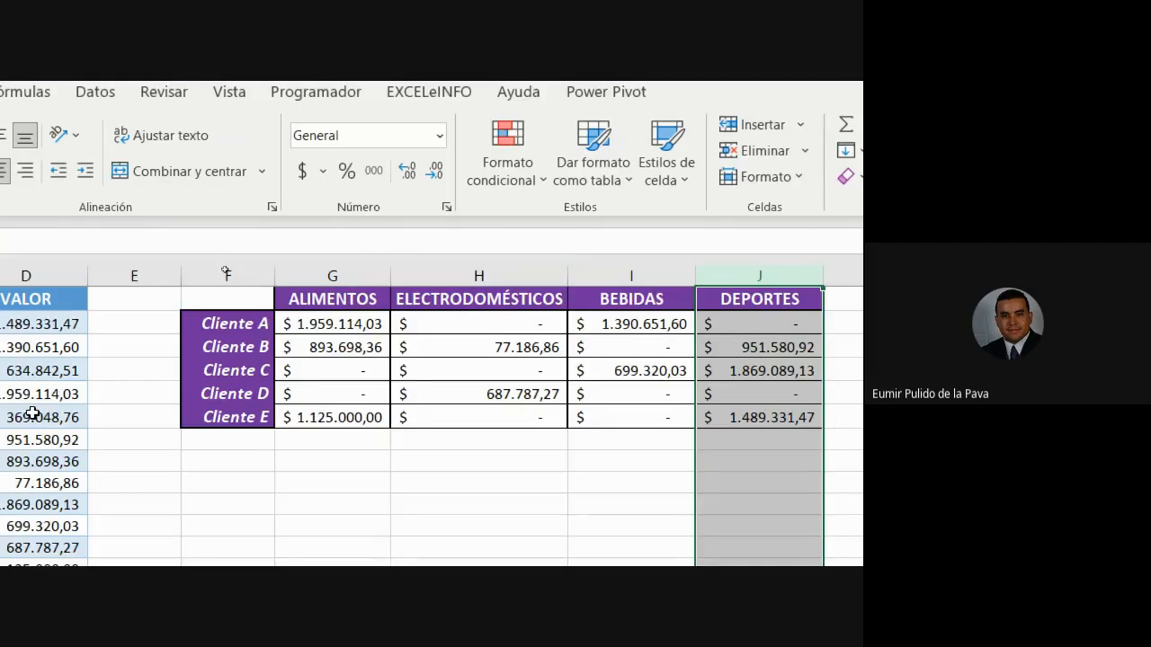
drag(228, 439, 227, 570)
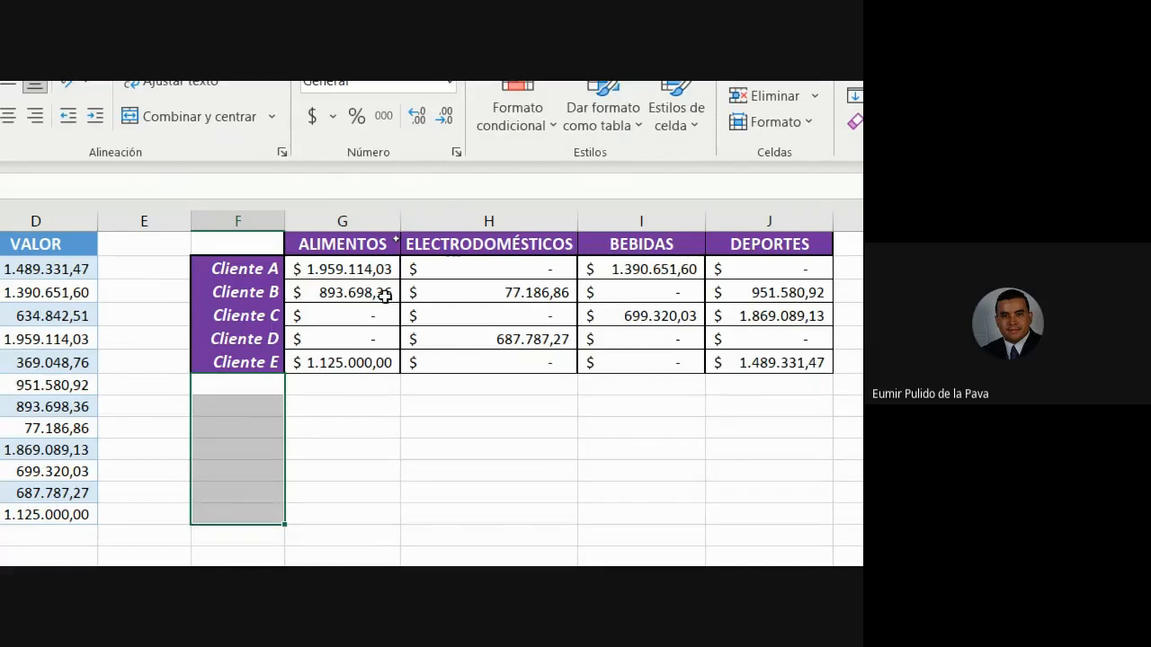
double_click(366, 268)
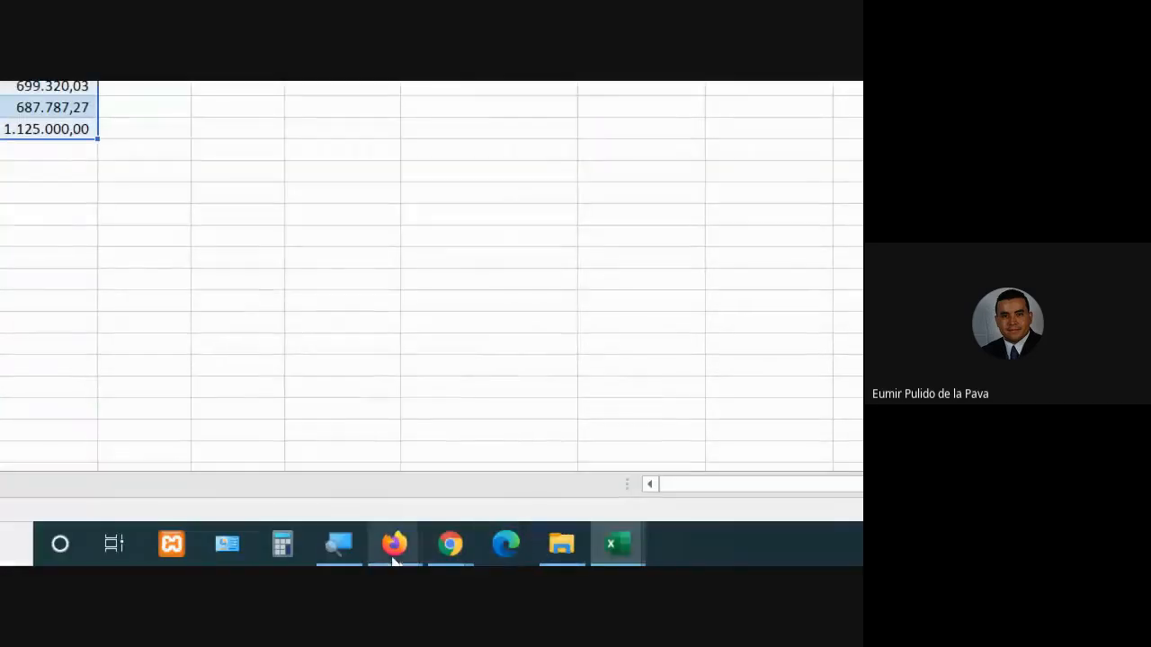
Reset the screen magnification to 100% and switch to the Google Meet call in Chrome
click(332, 543)
click(255, 467)
click(272, 485)
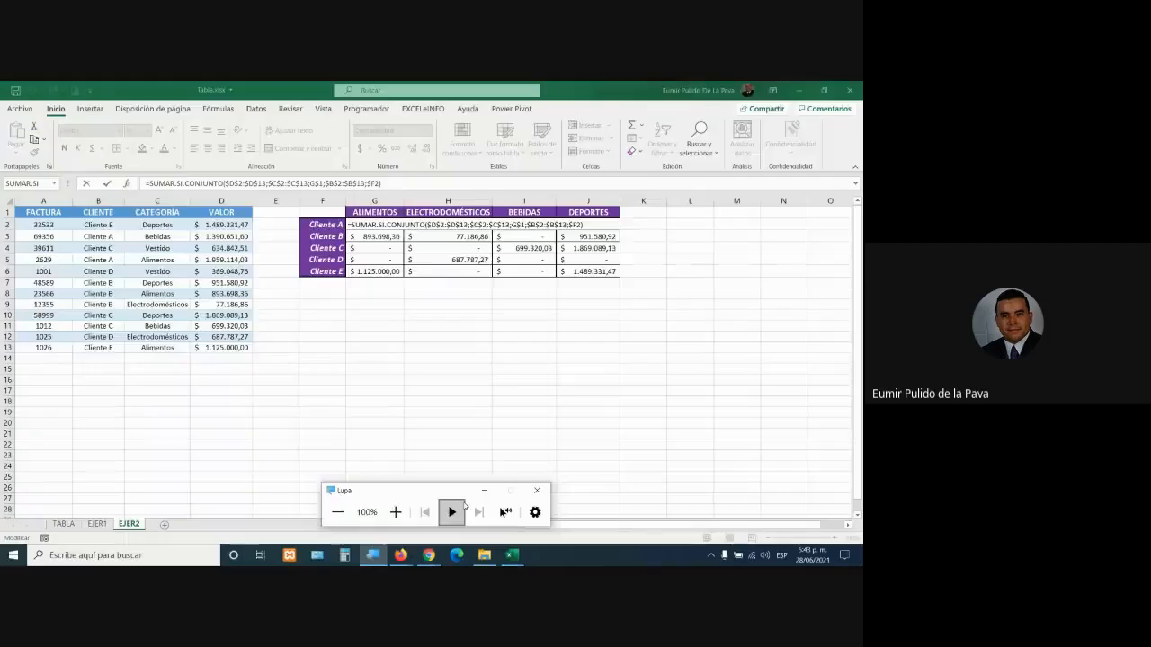
mouse_move(429, 552)
click(365, 499)
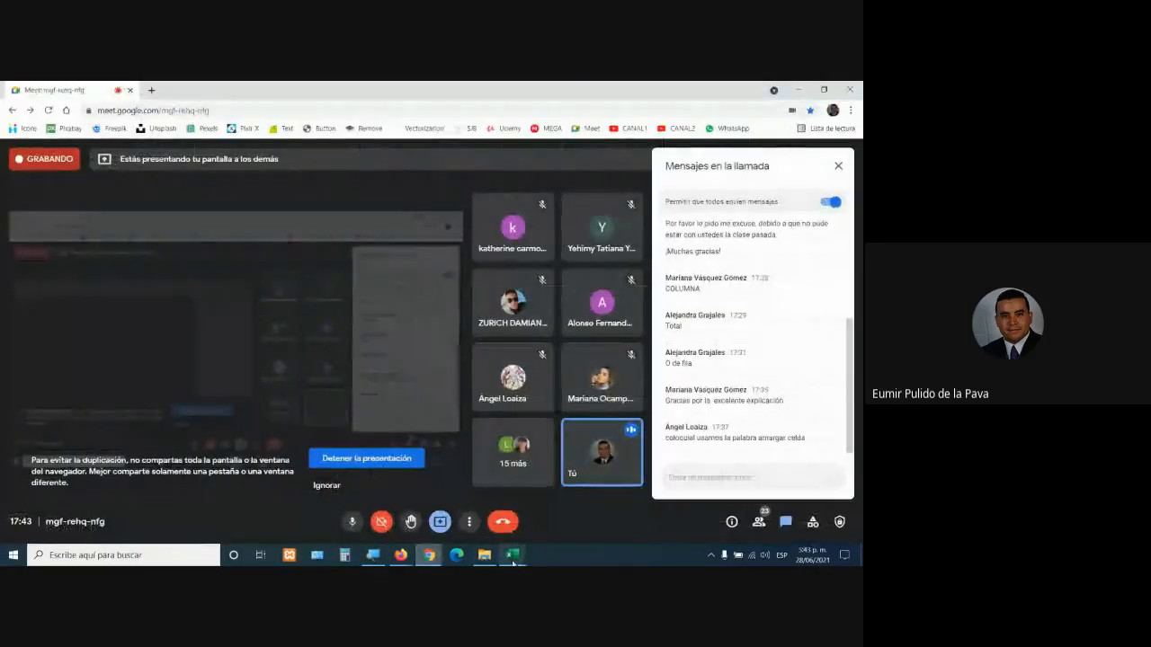
mouse_move(514, 557)
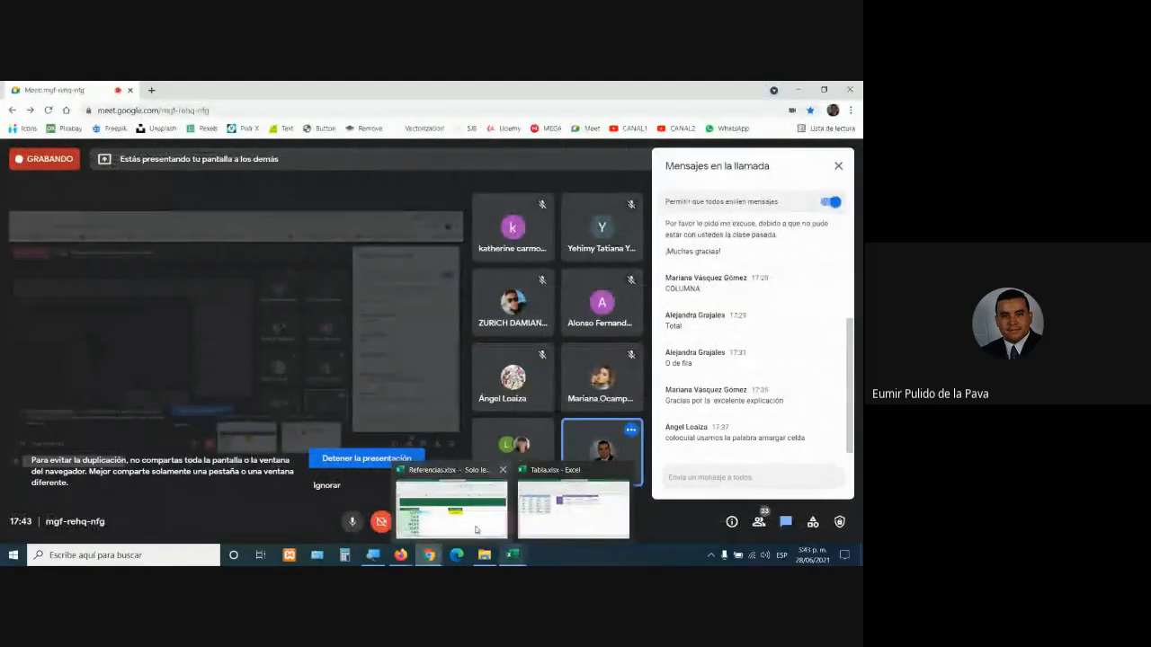
click(452, 508)
scroll(493, 459, down, 2)
scroll(493, 459, up, 1)
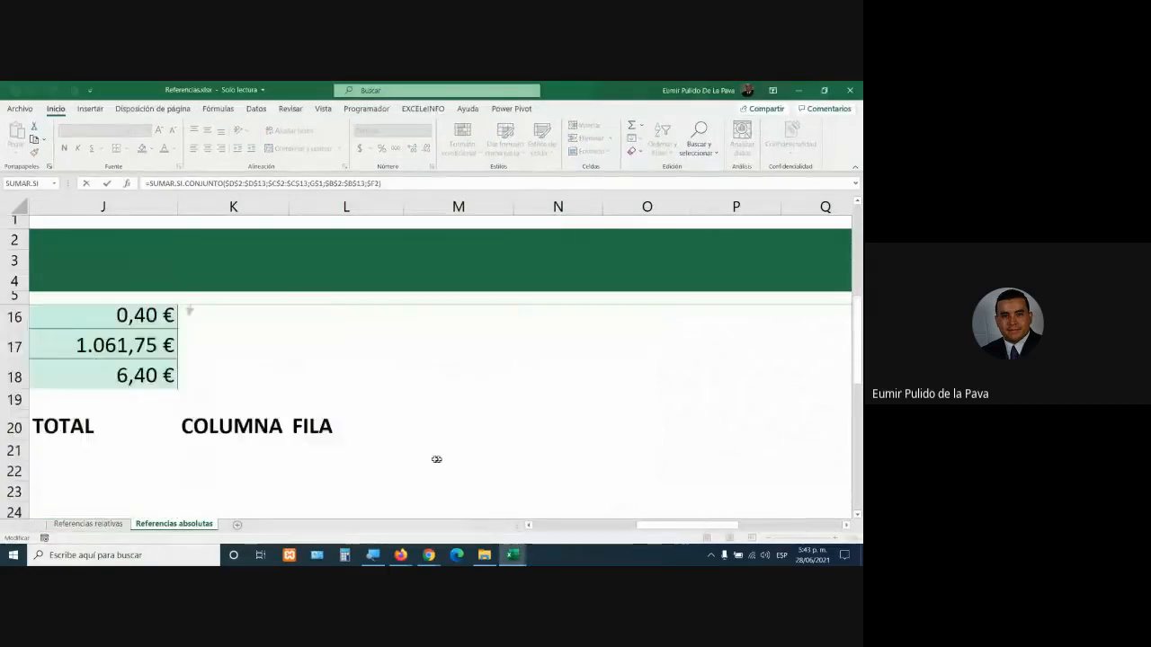
drag(282, 437, 134, 441)
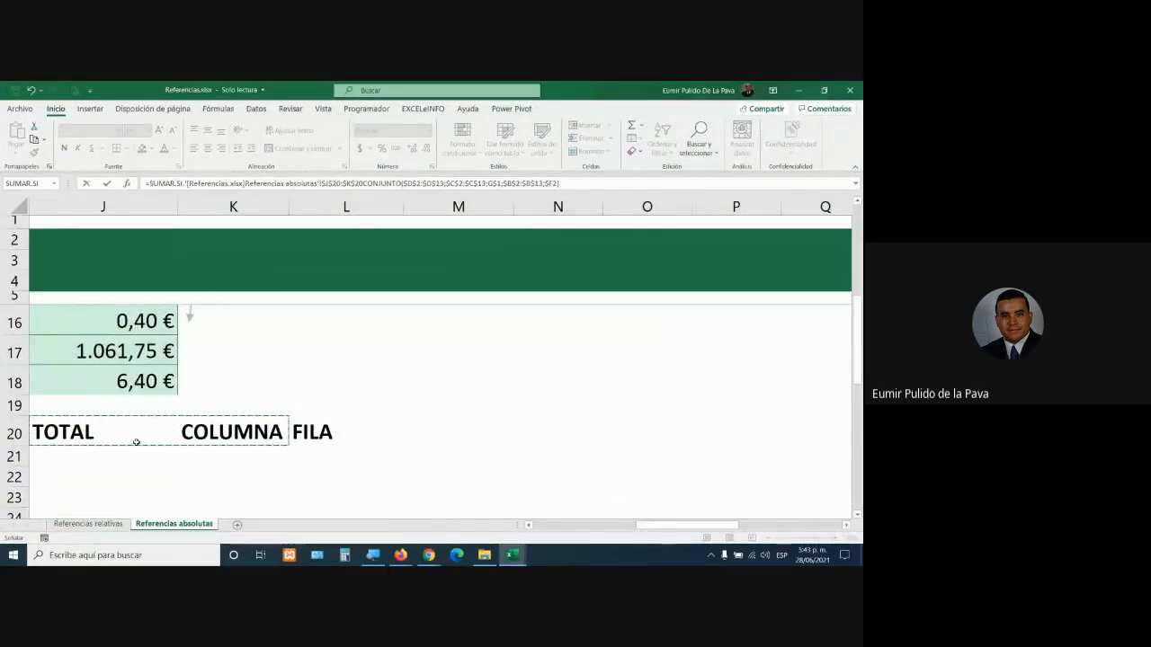
key(Escape)
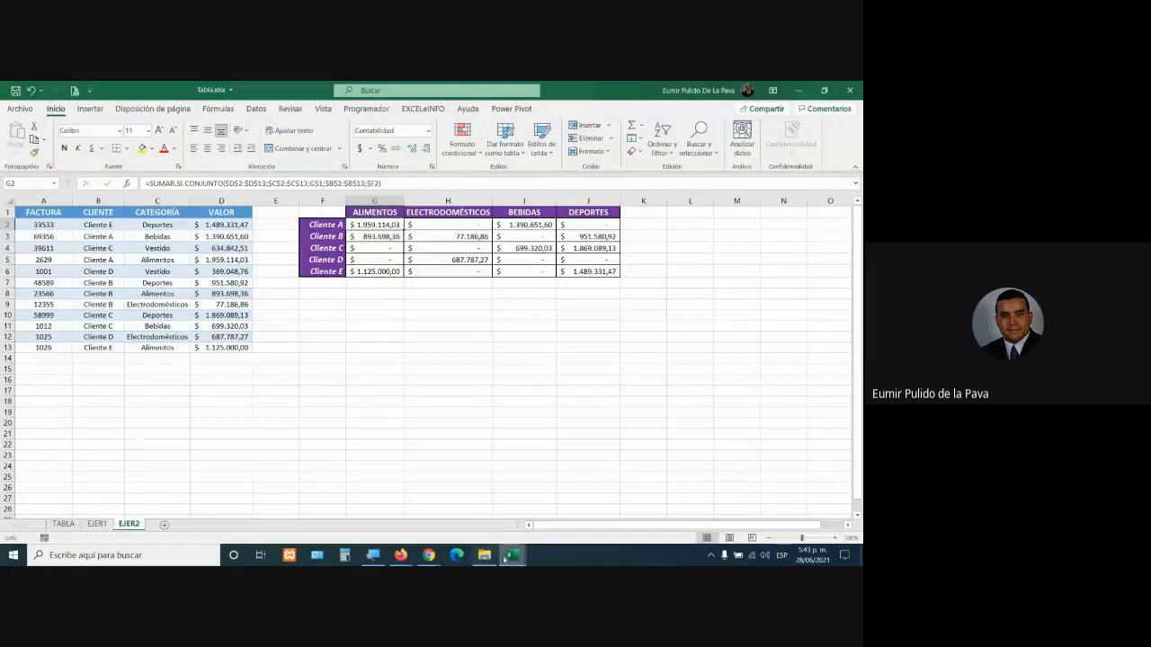
Switch to Referencias.xlsx and examine the FILA label and the mixed reference M$11 in the J12 discount formula
mouse_move(511, 555)
click(450, 505)
click(310, 437)
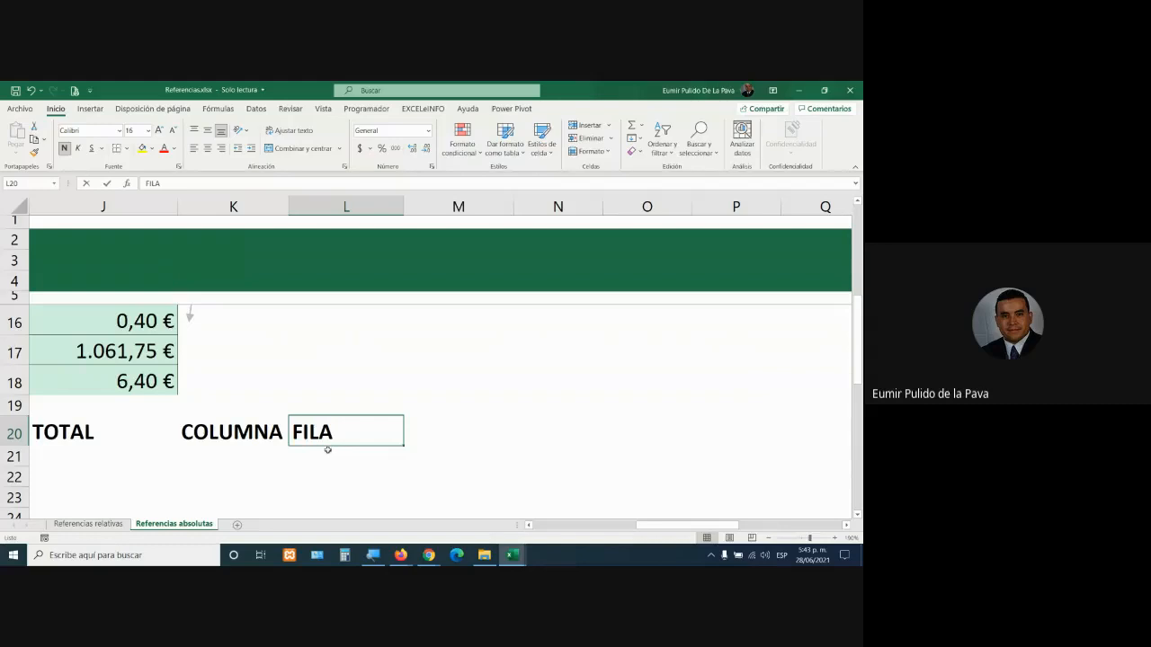
mouse_move(431, 556)
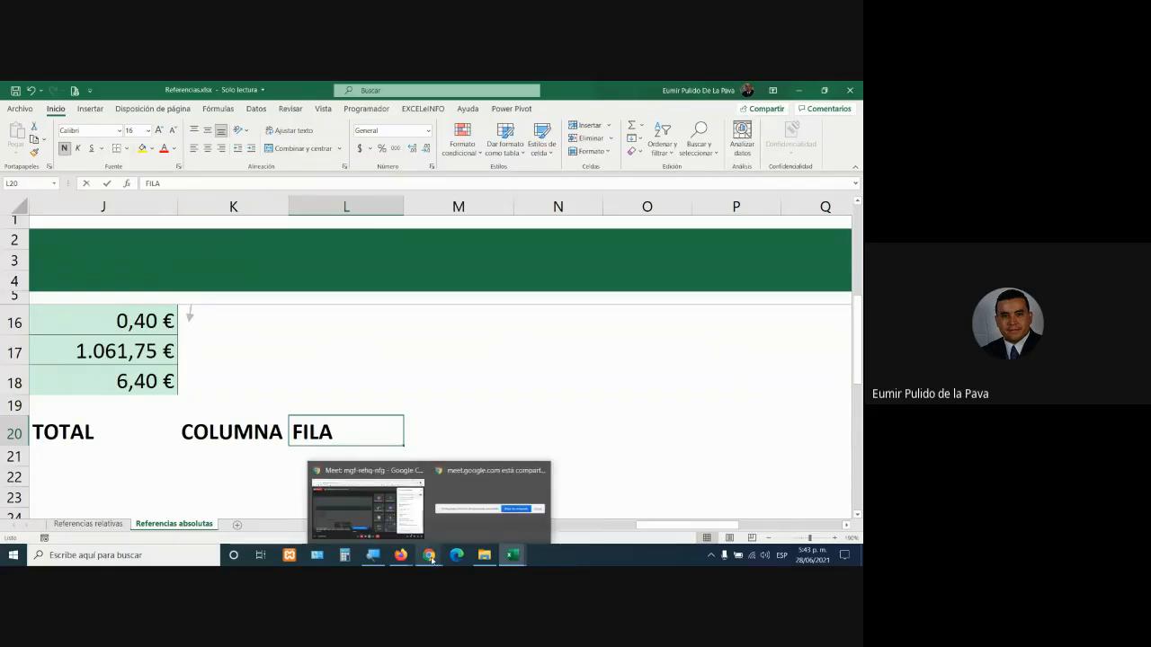
scroll(123, 452, up, 3)
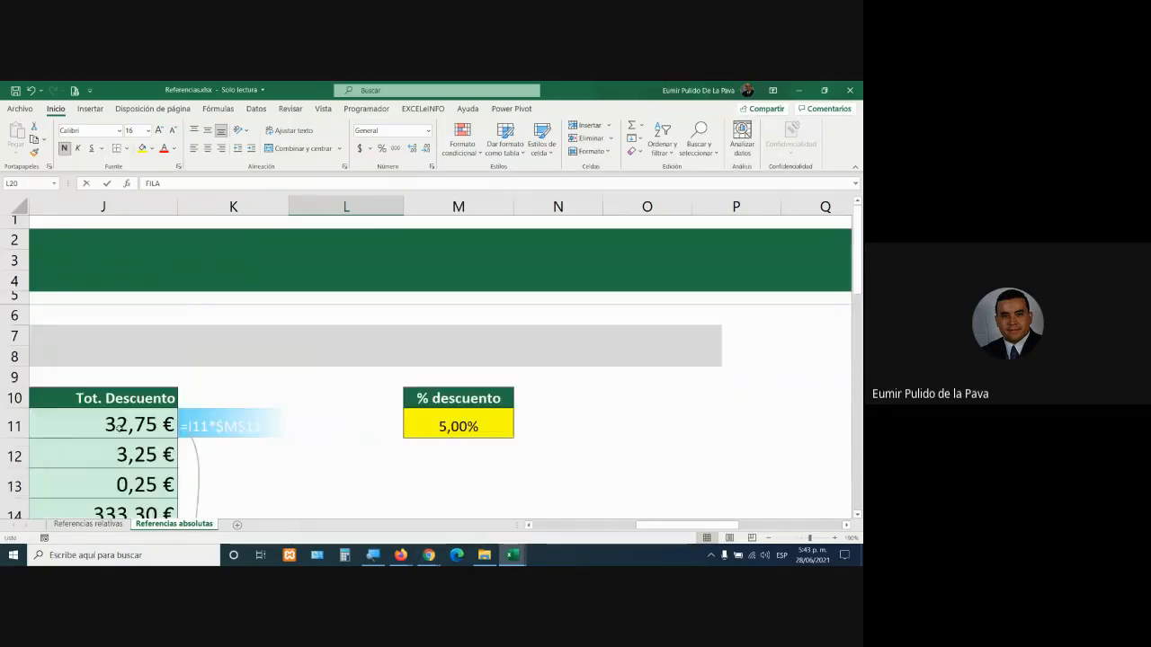
double_click(109, 461)
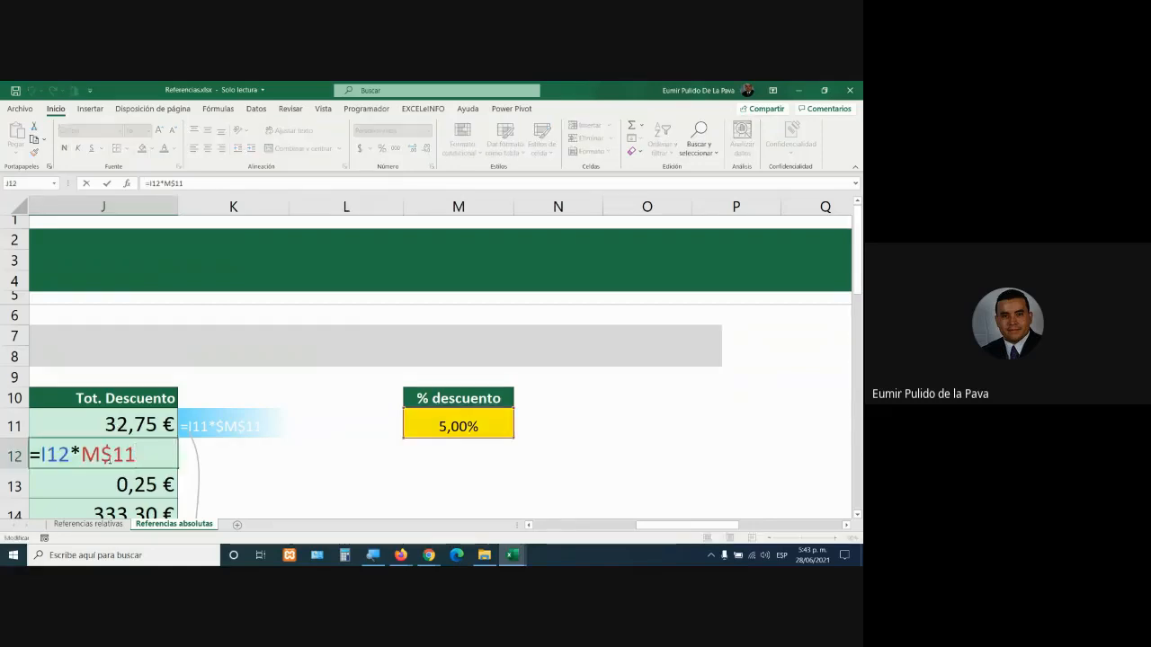
drag(82, 455, 147, 462)
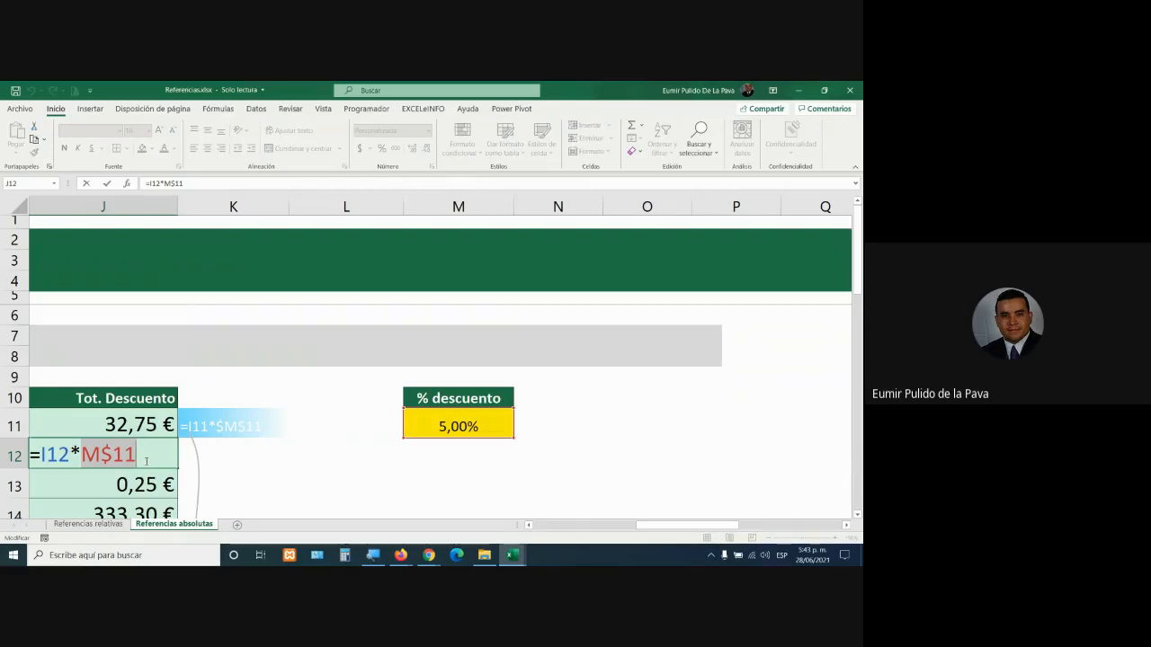
key(Return)
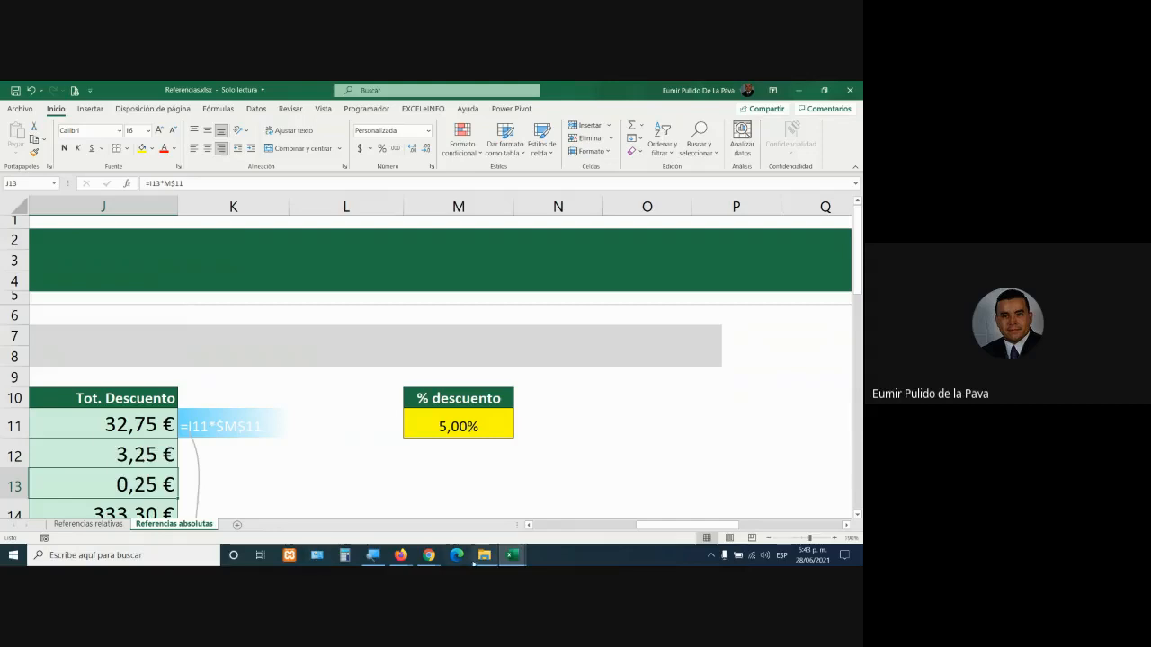
Check the Google Meet call, switch to Firefox, and go back to the course page to point out the RA-01 section
mouse_move(429, 555)
click(403, 517)
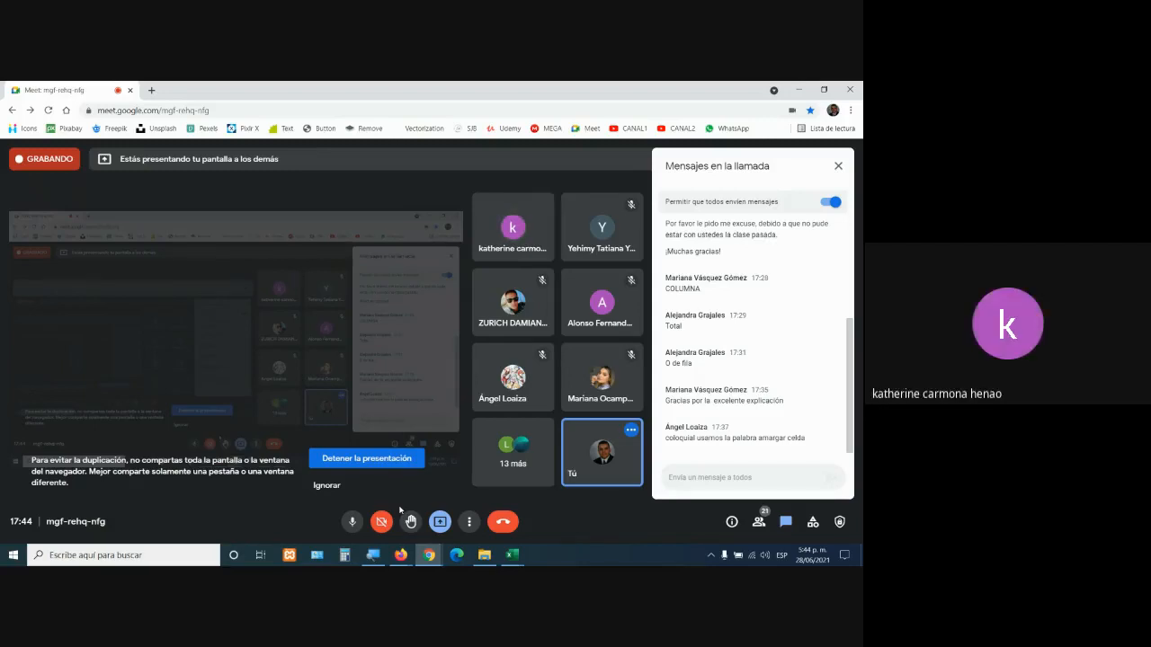
click(402, 557)
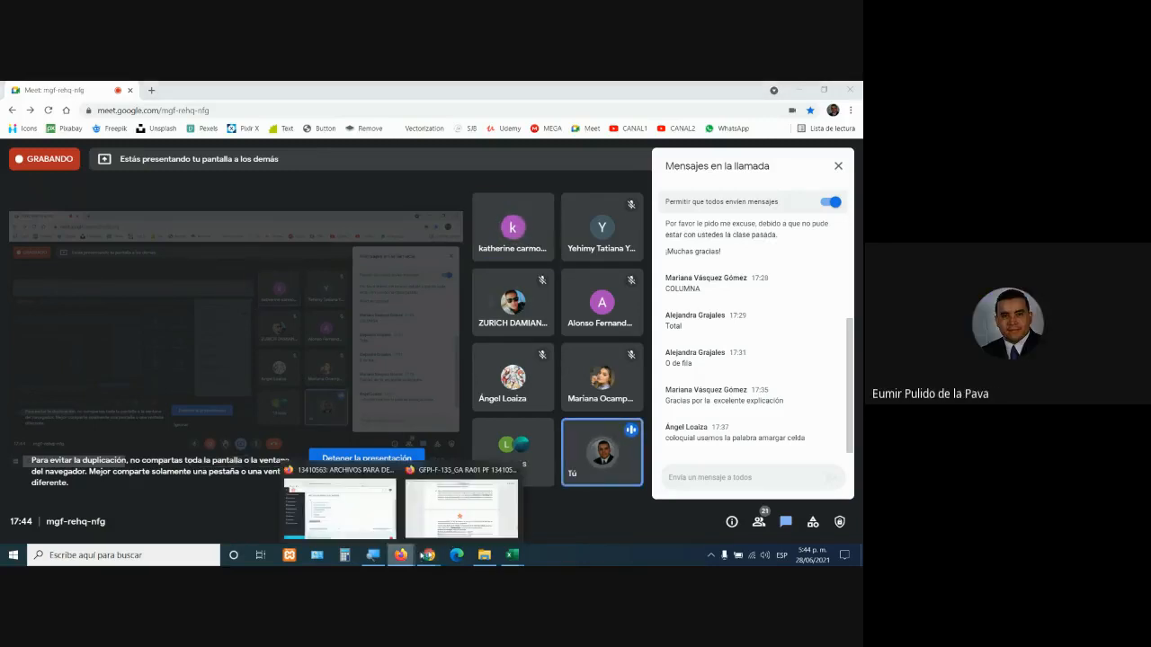
click(365, 514)
scroll(213, 257, up, 2)
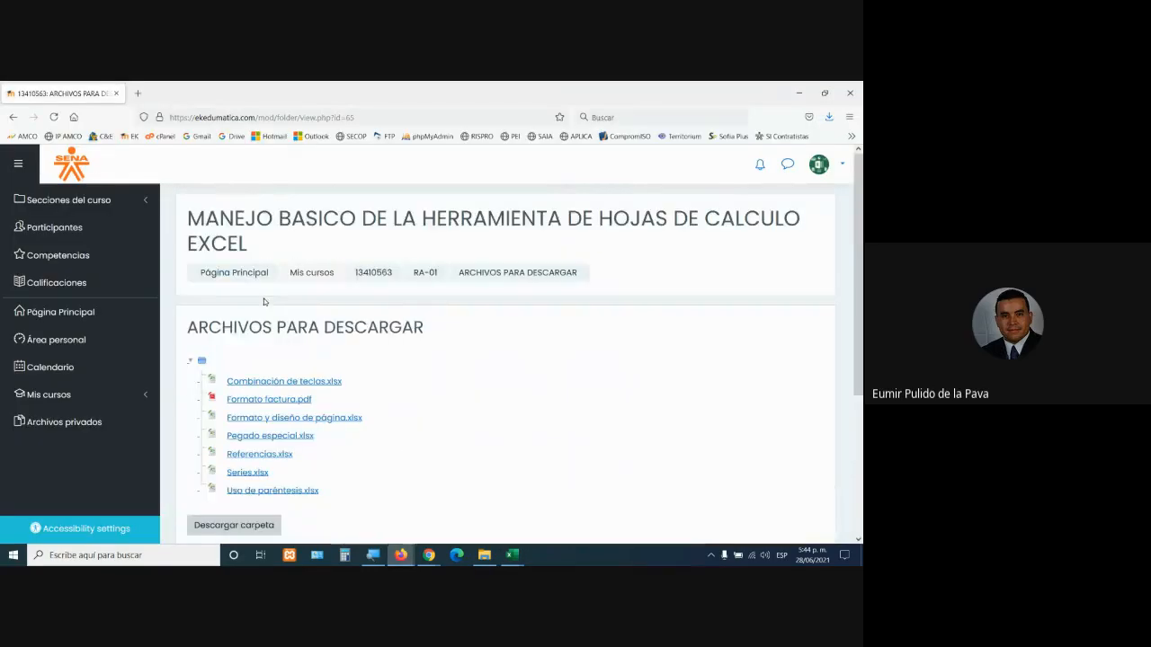
click(14, 118)
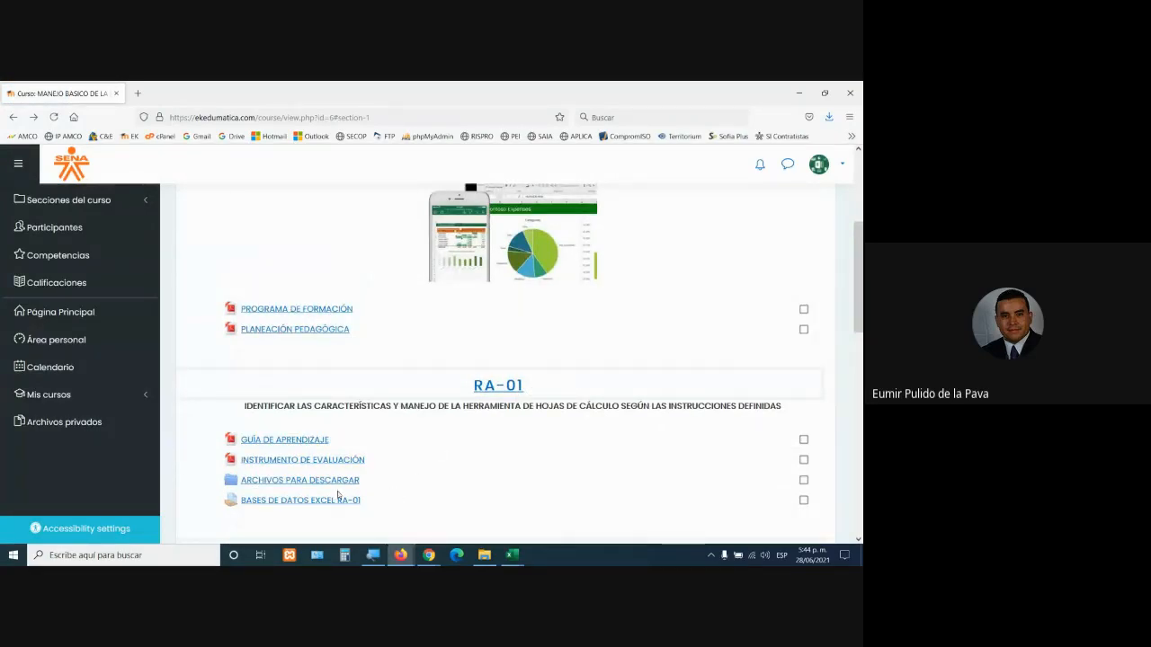
drag(463, 391, 539, 379)
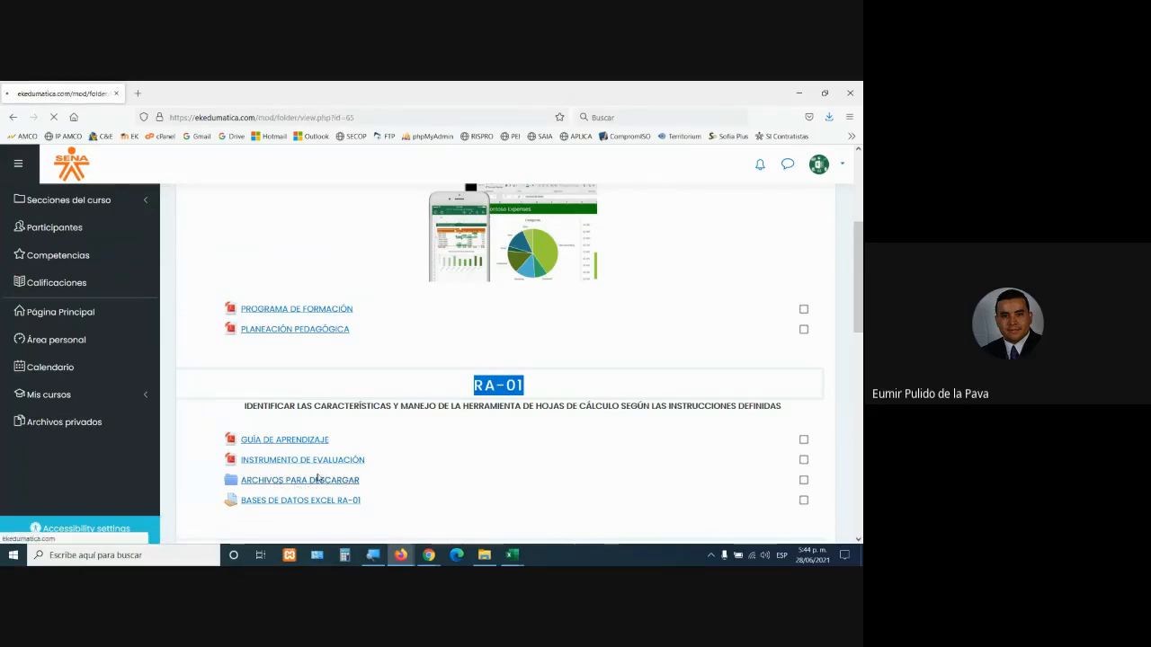
Examine the ARCHIVOS PARA DESCARGAR folders of RA-01 and RA-02, pointing out the RA-02 heading and returning to the course page after each folder
scroll(373, 409, down, 1)
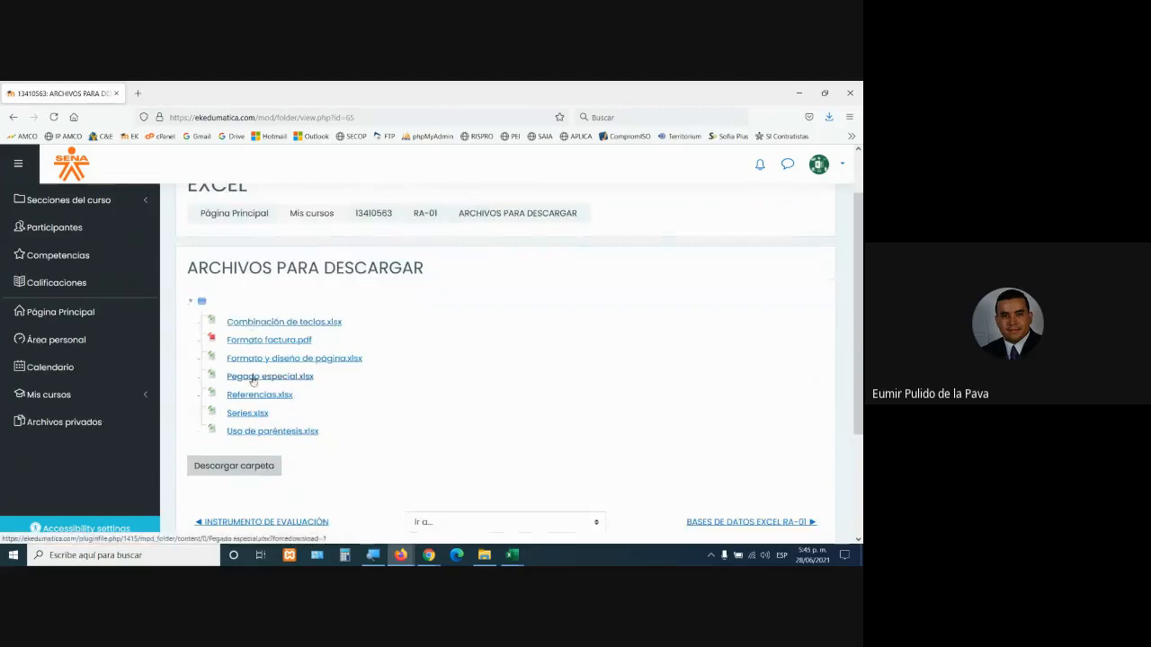
click(13, 117)
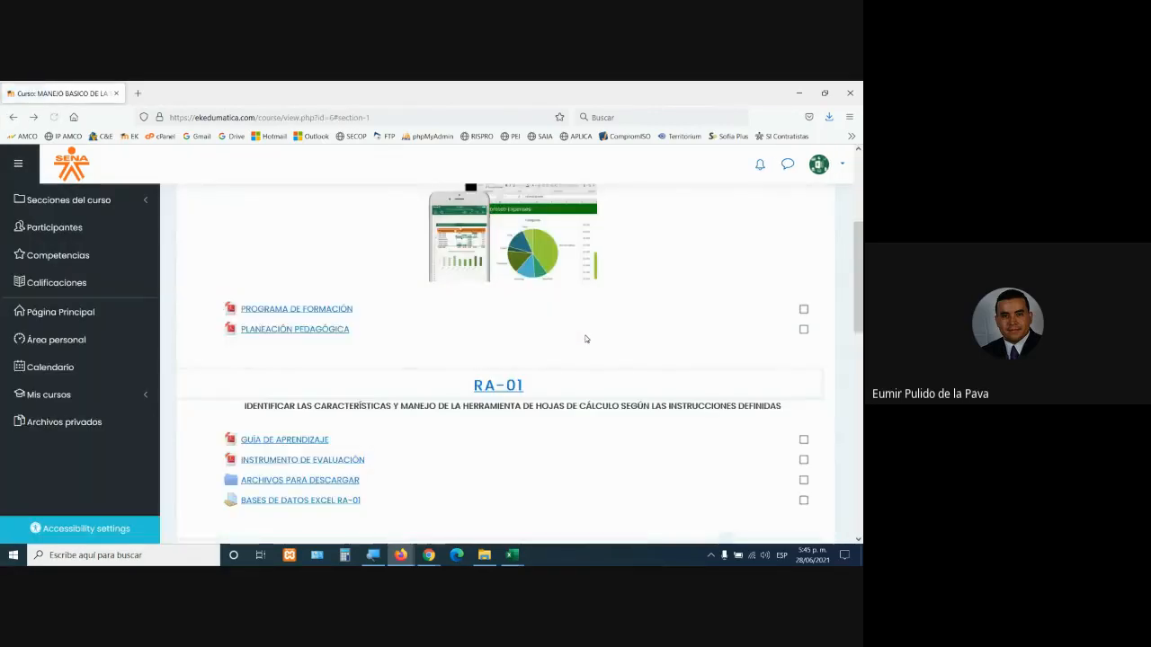
scroll(584, 335, down, 4)
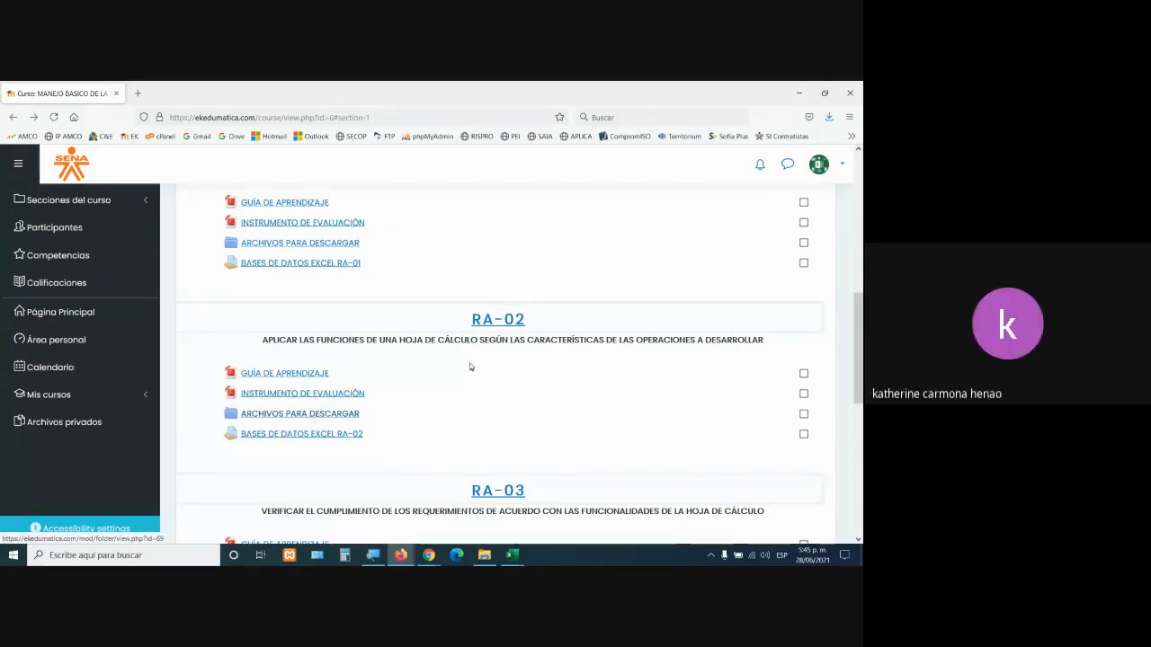
drag(474, 321, 565, 322)
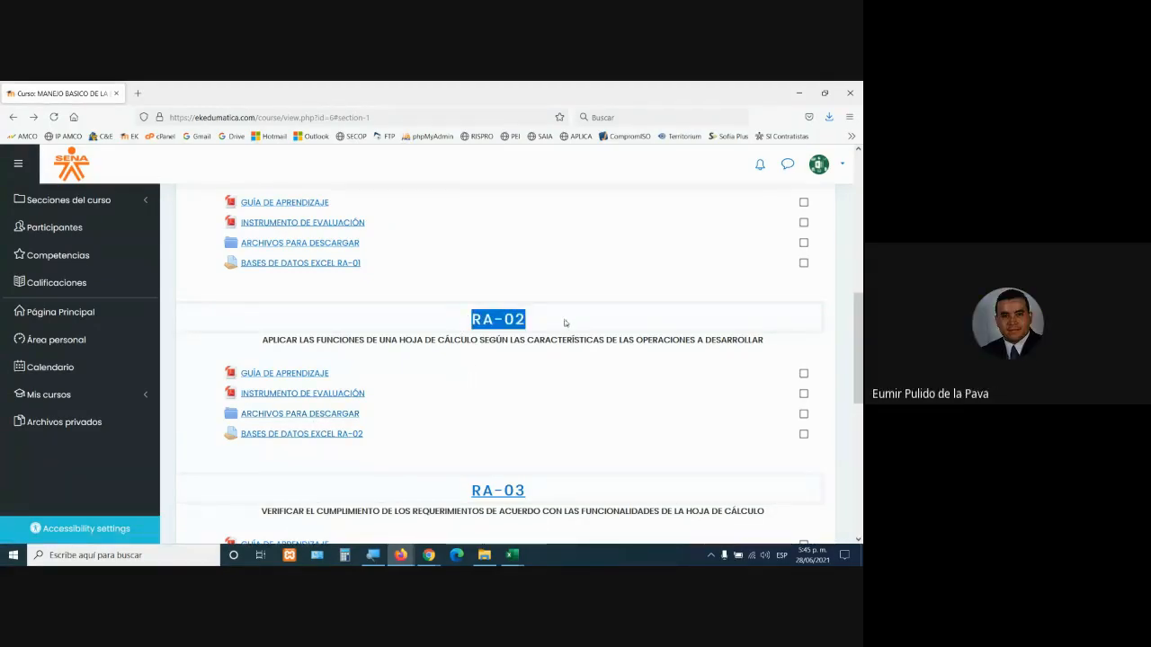
click(319, 415)
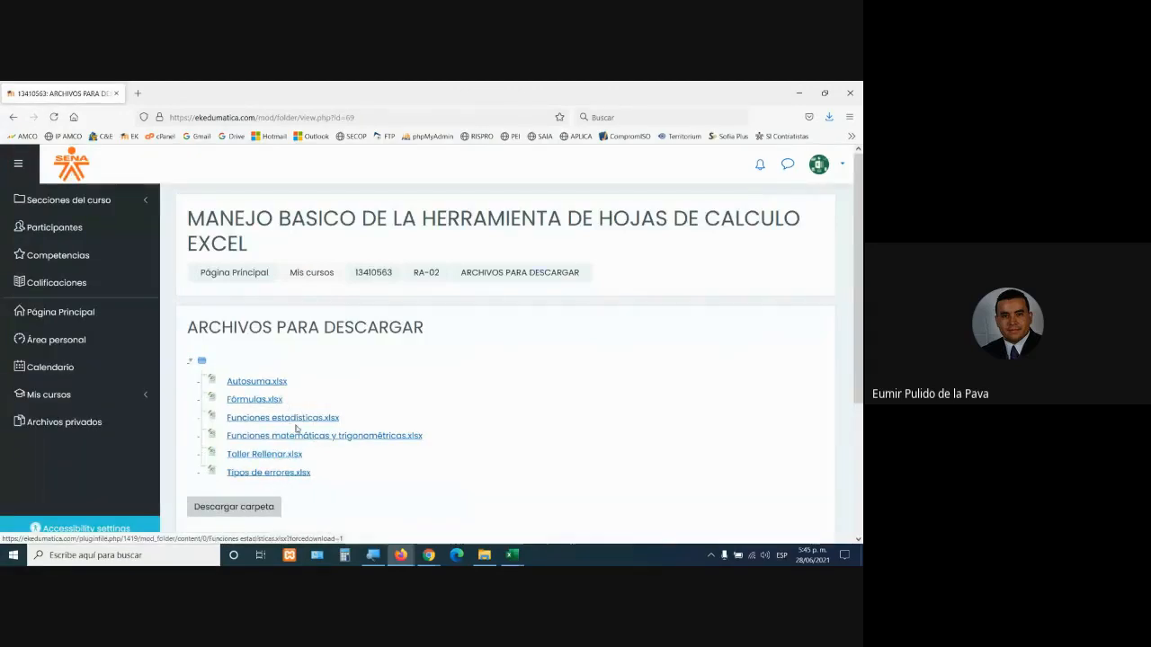
click(12, 116)
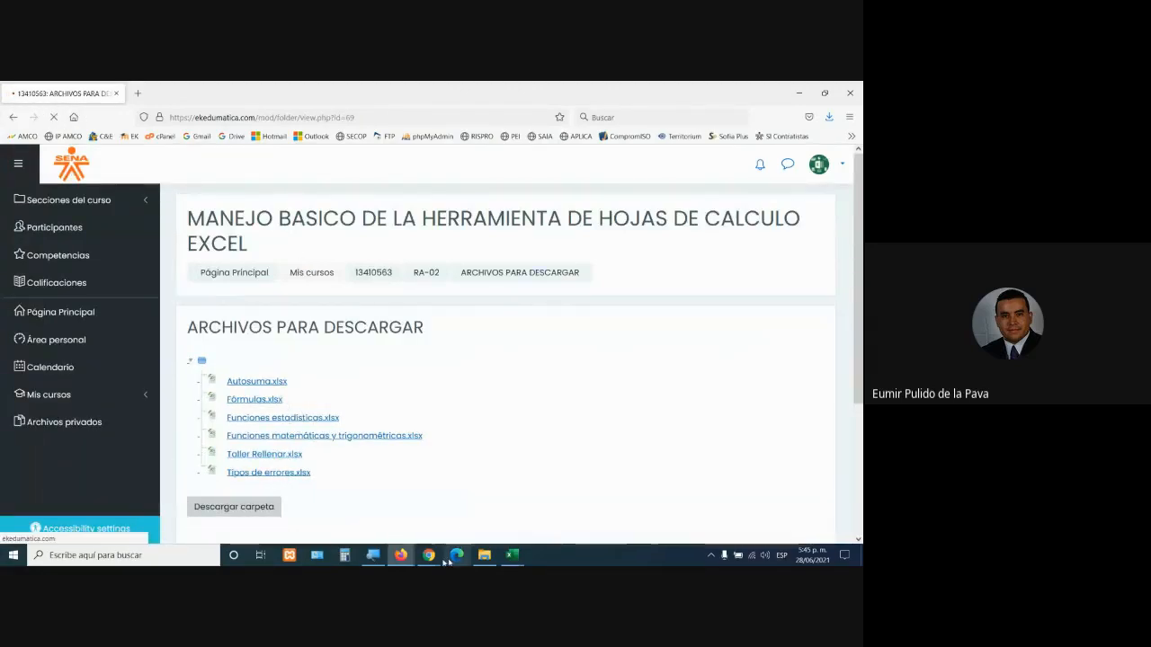
Bring up the RA-01 learning guide PDF window in Firefox, close it, and switch to the Google Meet call in Chrome
mouse_move(400, 555)
click(590, 504)
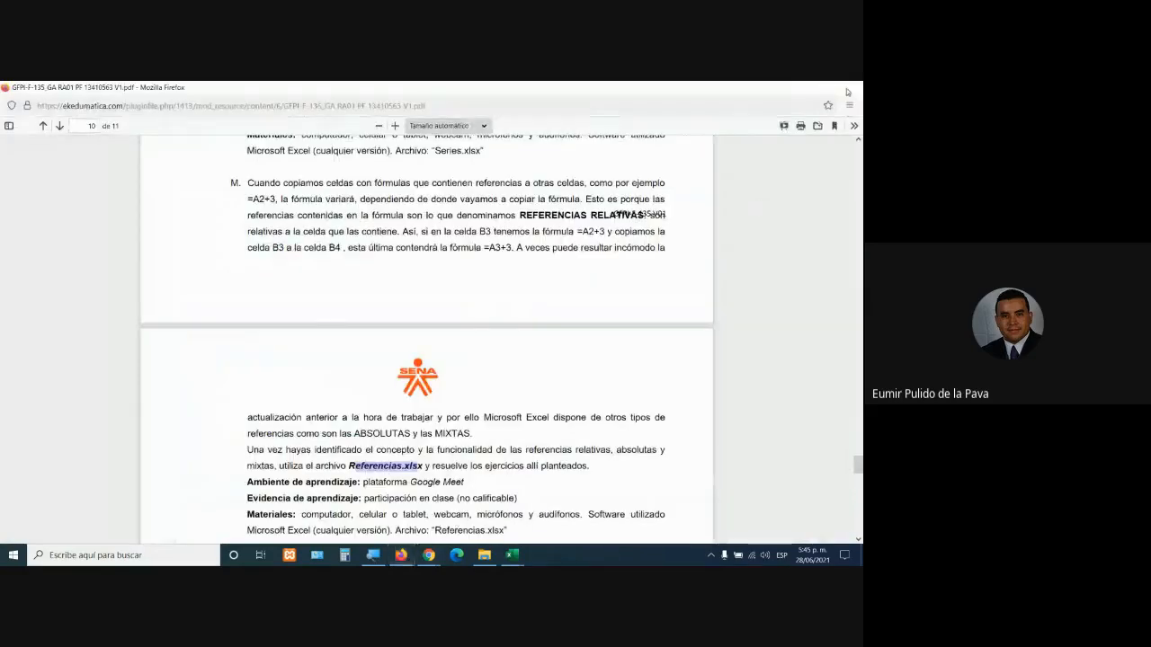
click(848, 87)
click(429, 555)
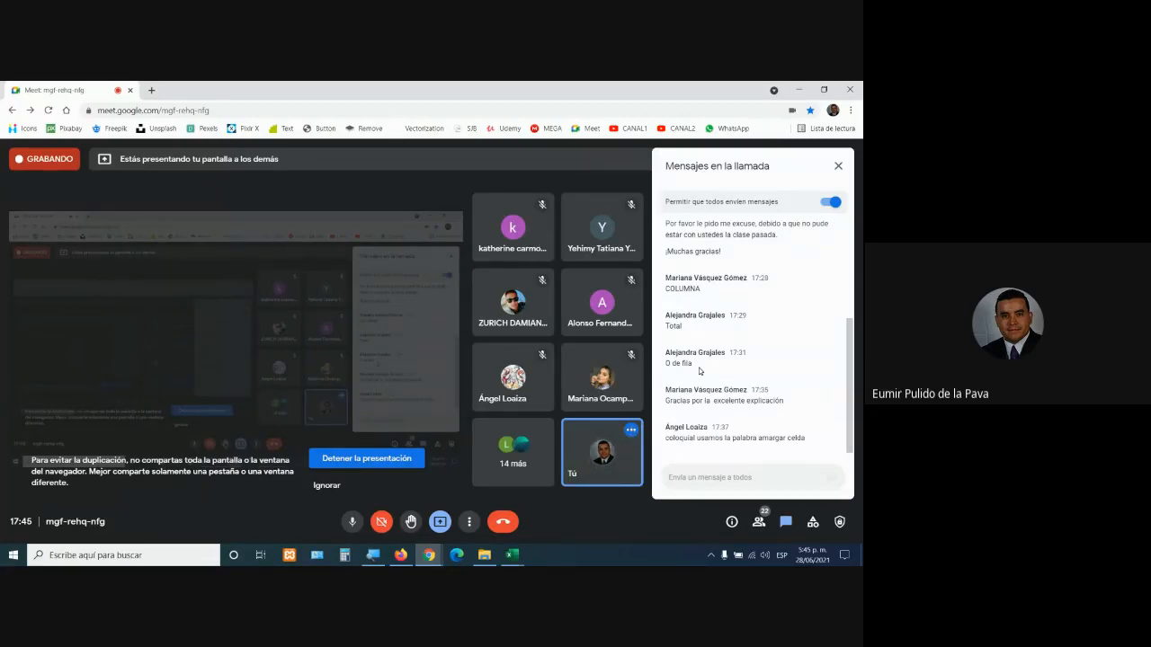
Stop the recording of the Google Meet video call
click(469, 523)
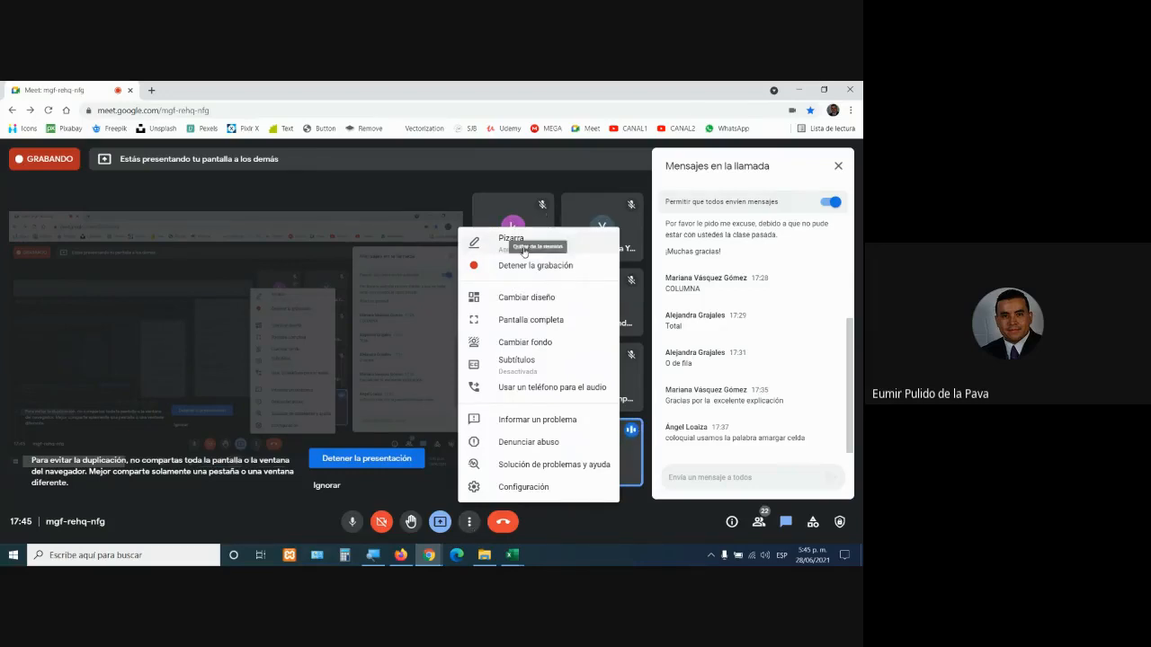
click(522, 267)
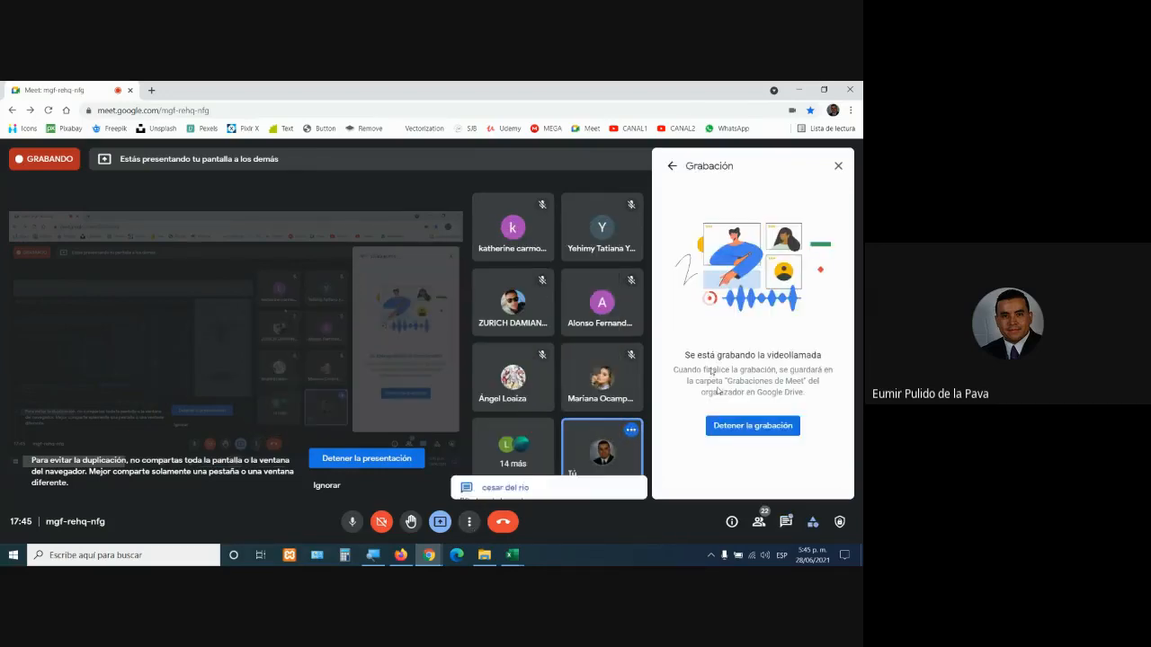
click(750, 426)
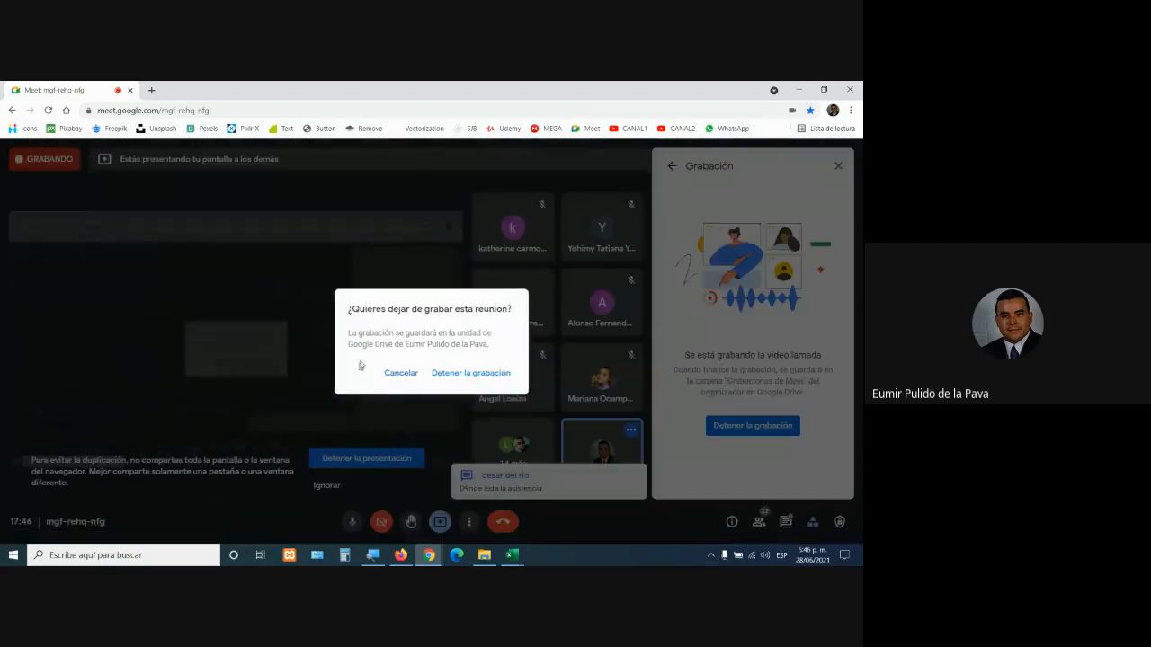